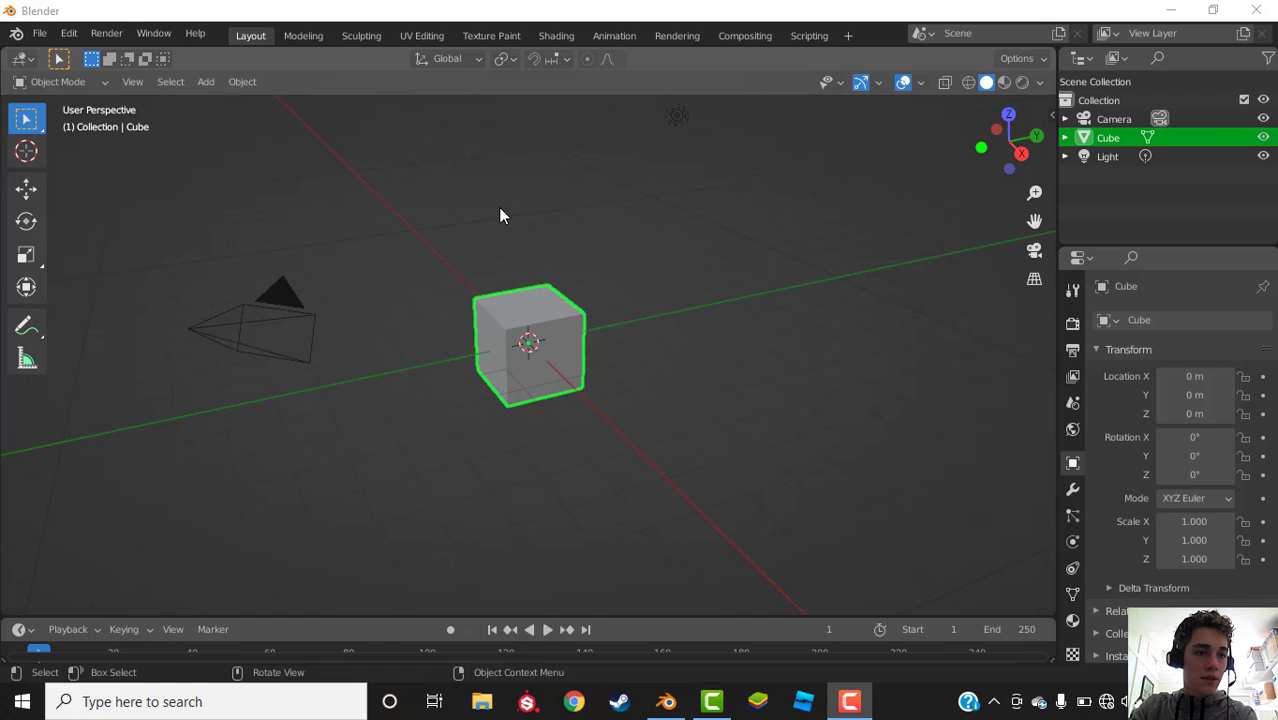
Step: Delete the default cube from the scene
left_click(547, 360)
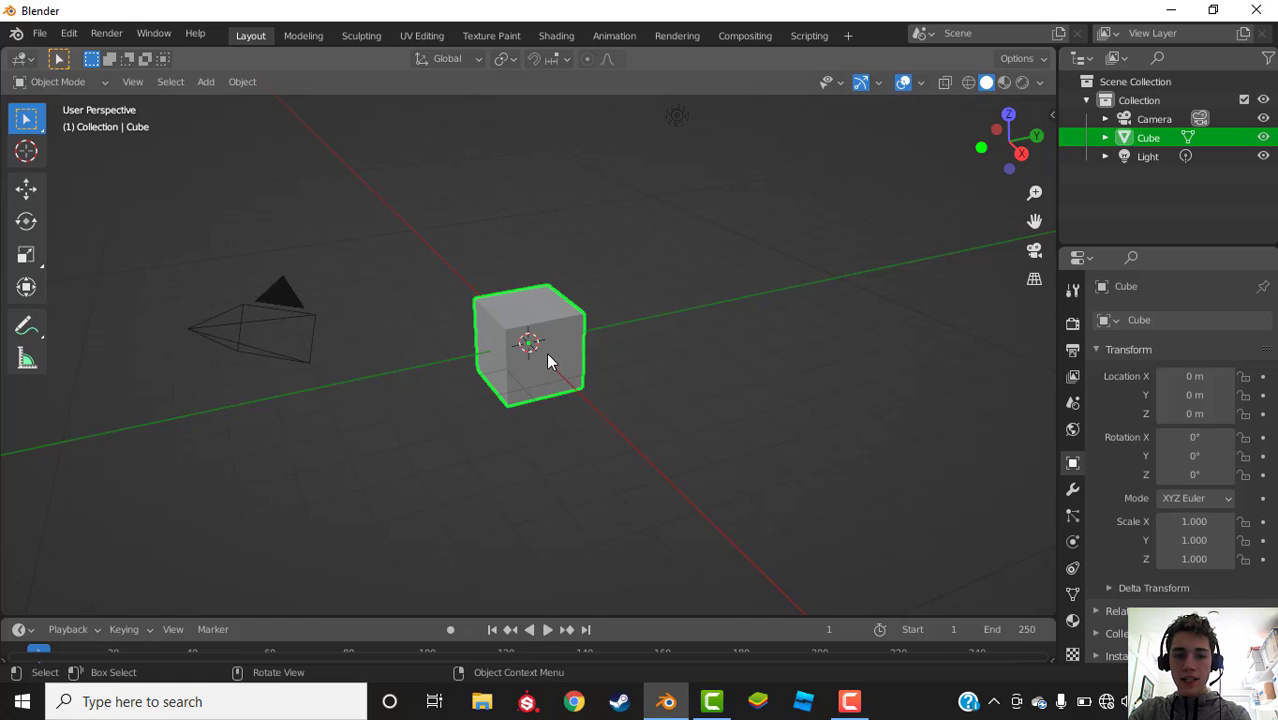
key("Delete")
Step: Search the add-ons in the preferences for "A.N.T" and check whether A.N.T.Landscape is enabled
left_click(63, 38)
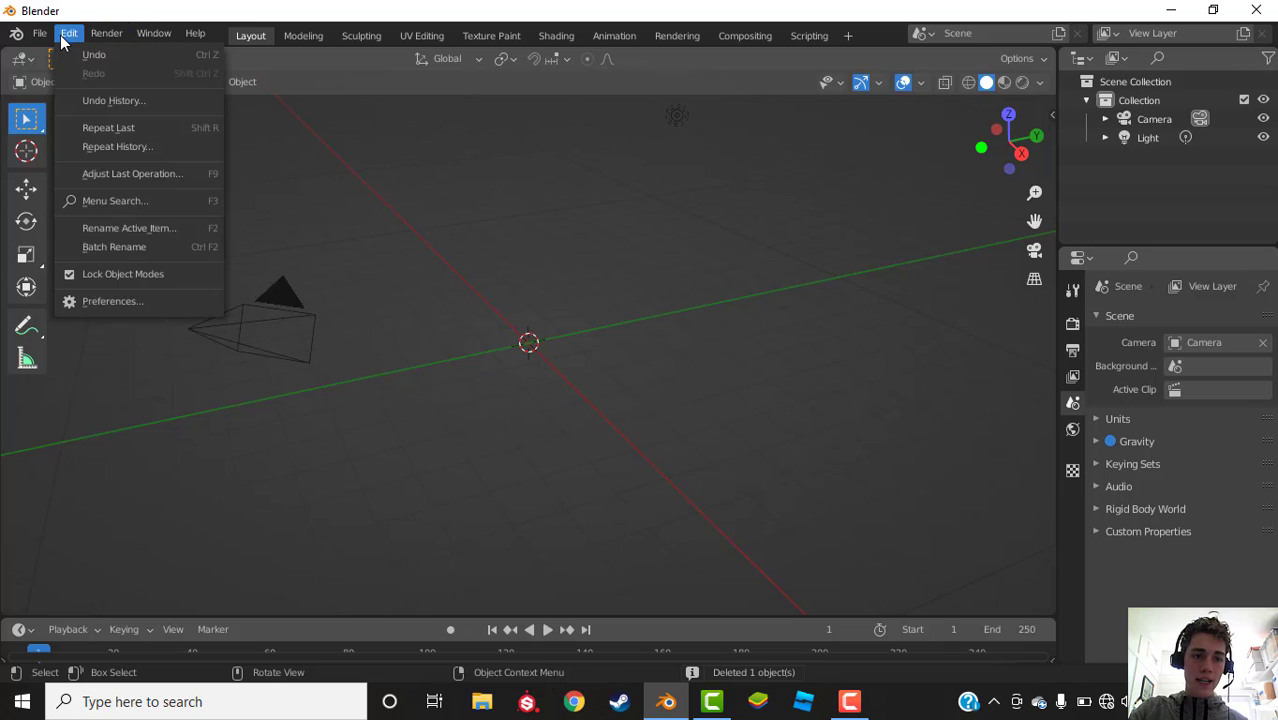
left_click(113, 300)
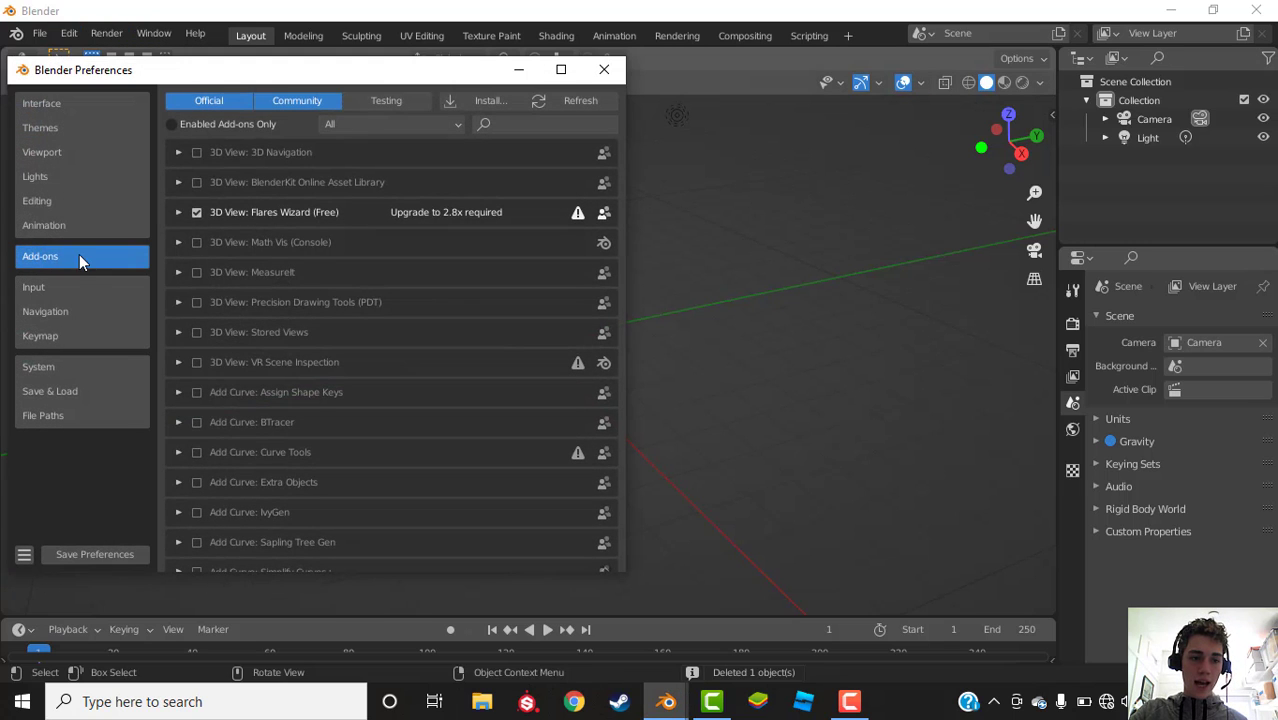
left_click(530, 120)
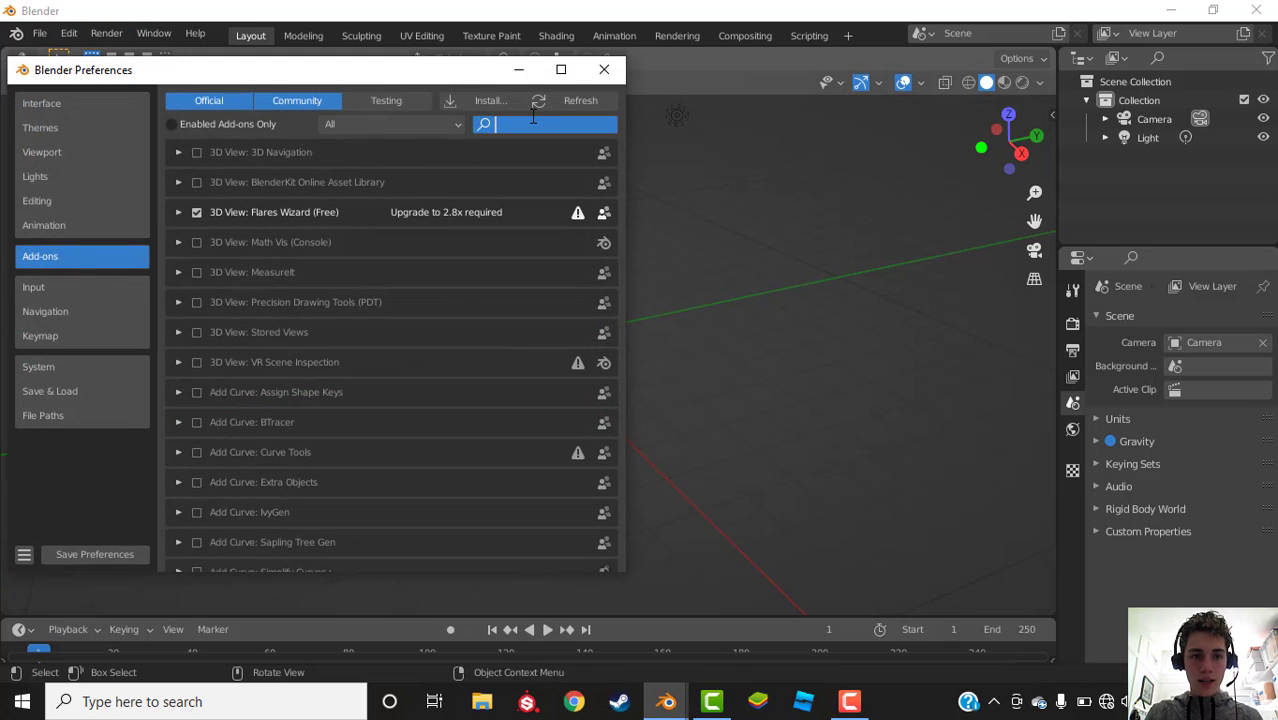
type("A")
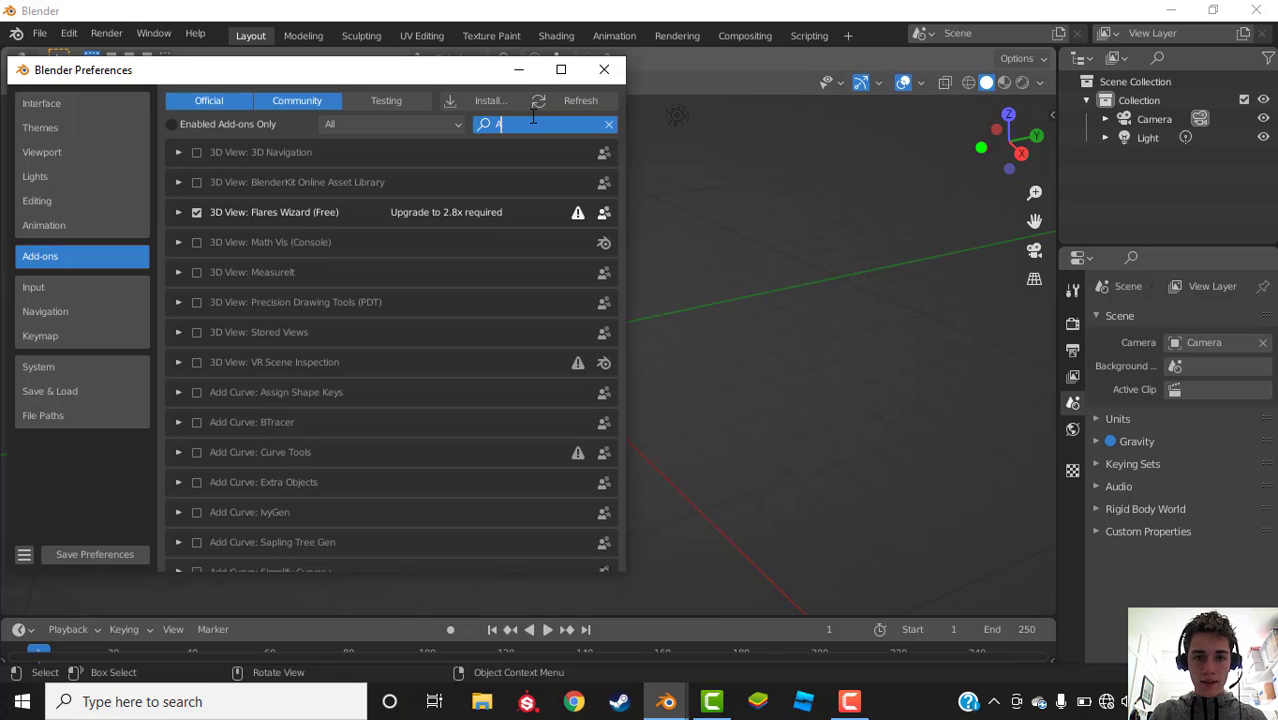
type(".N")
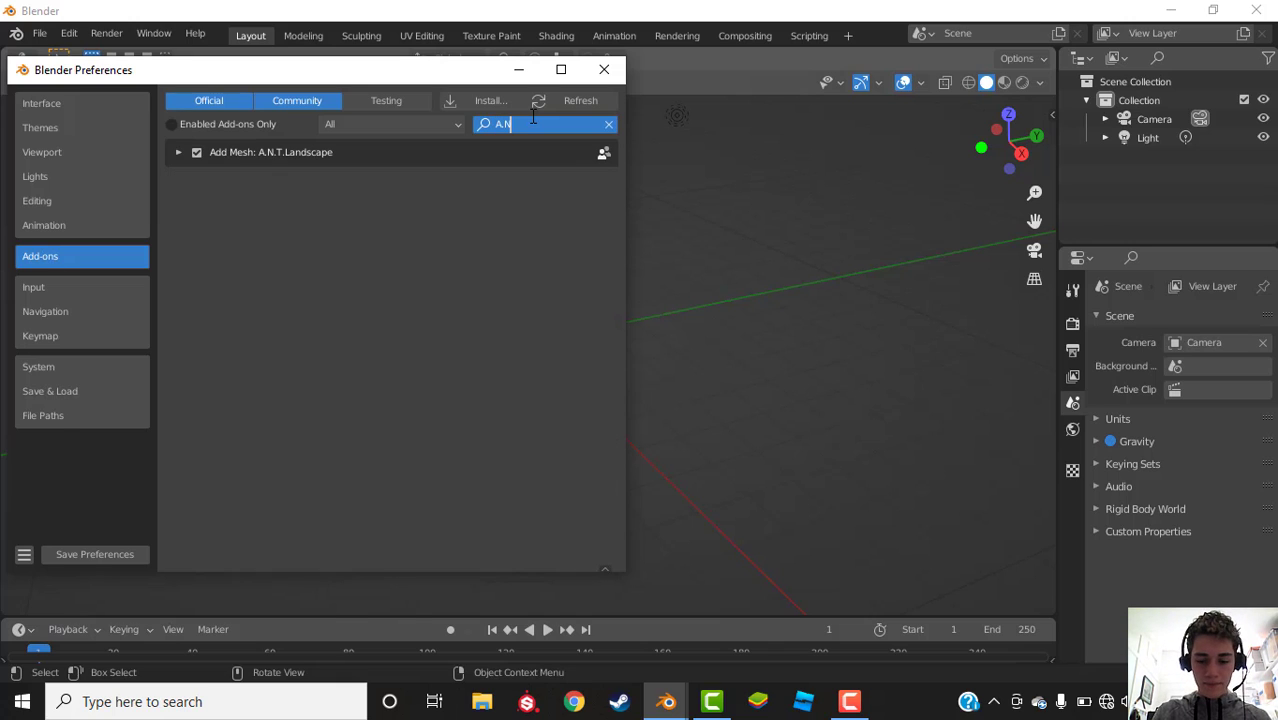
type(".T")
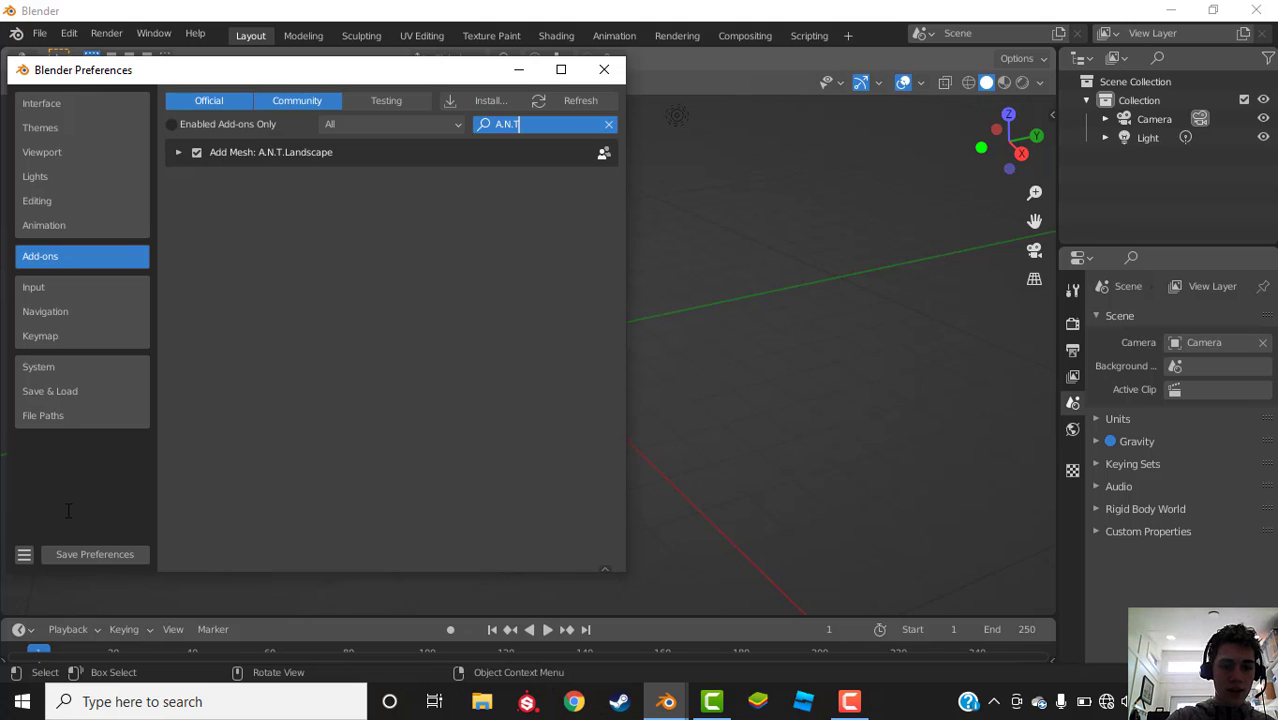
left_click(283, 429)
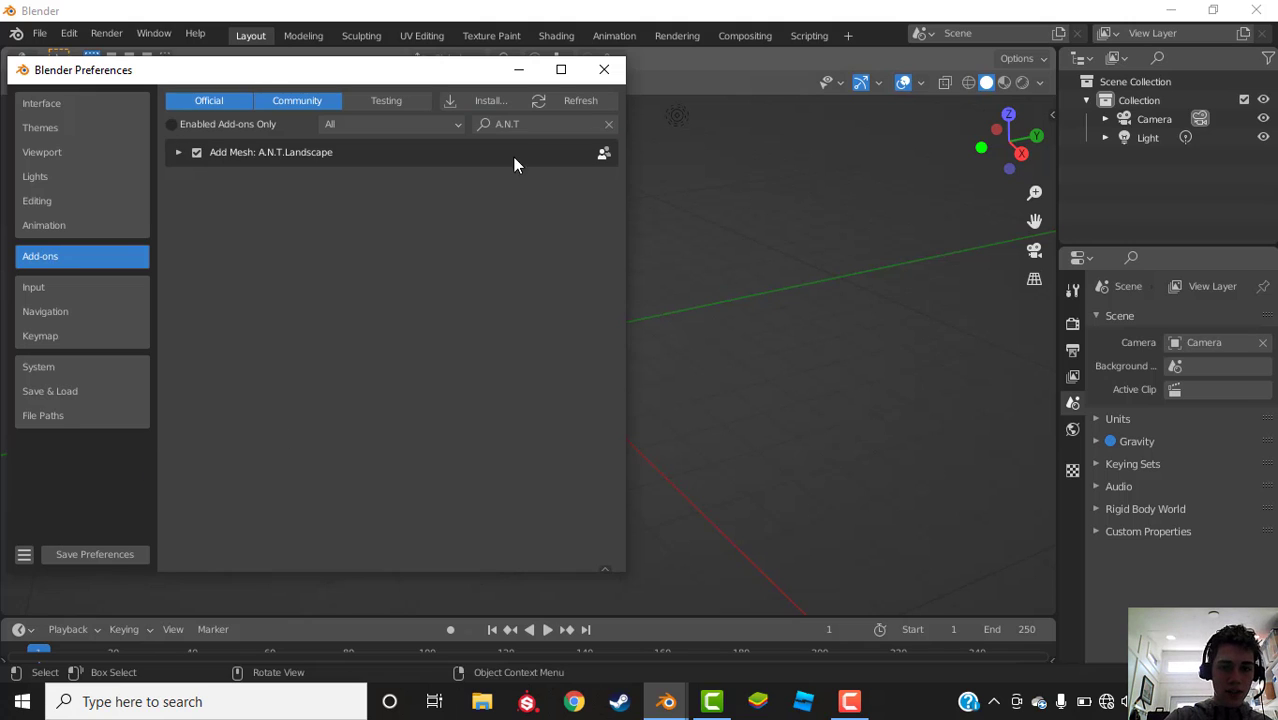
left_click(614, 73)
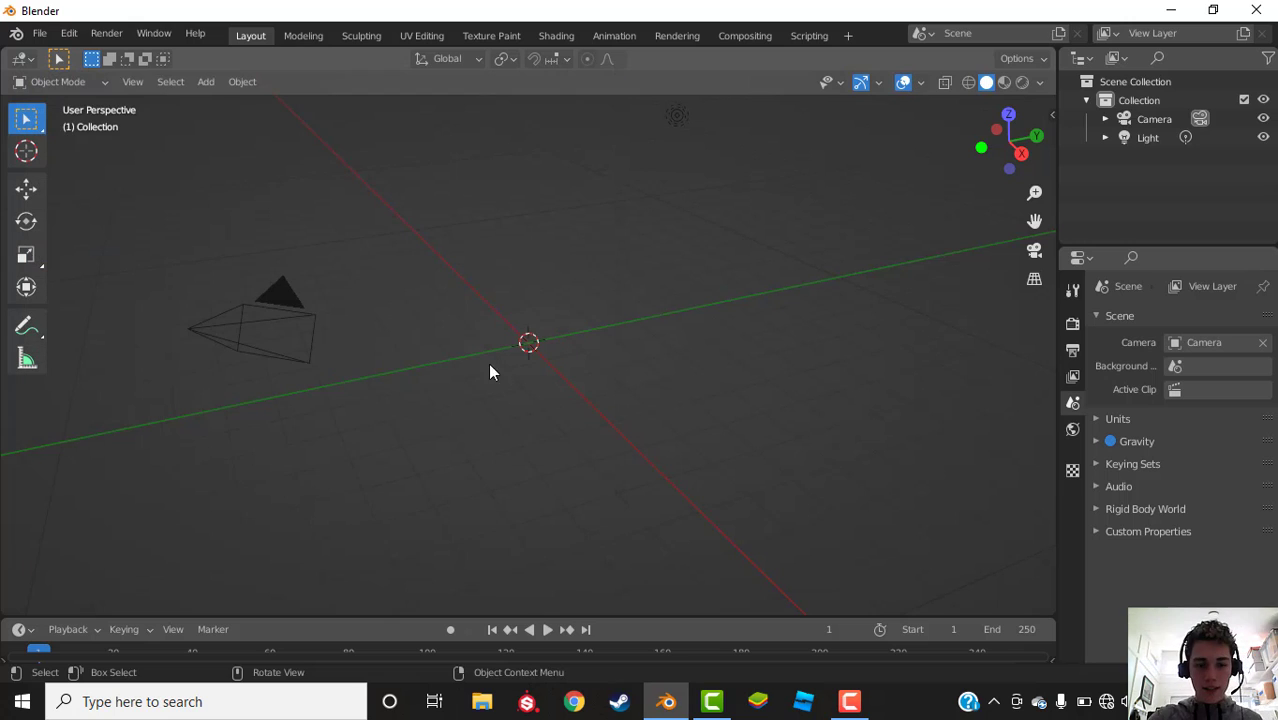
Step: Add a Landscape mesh at the centre of the scene
key("shift+a")
mouse_move(521, 262)
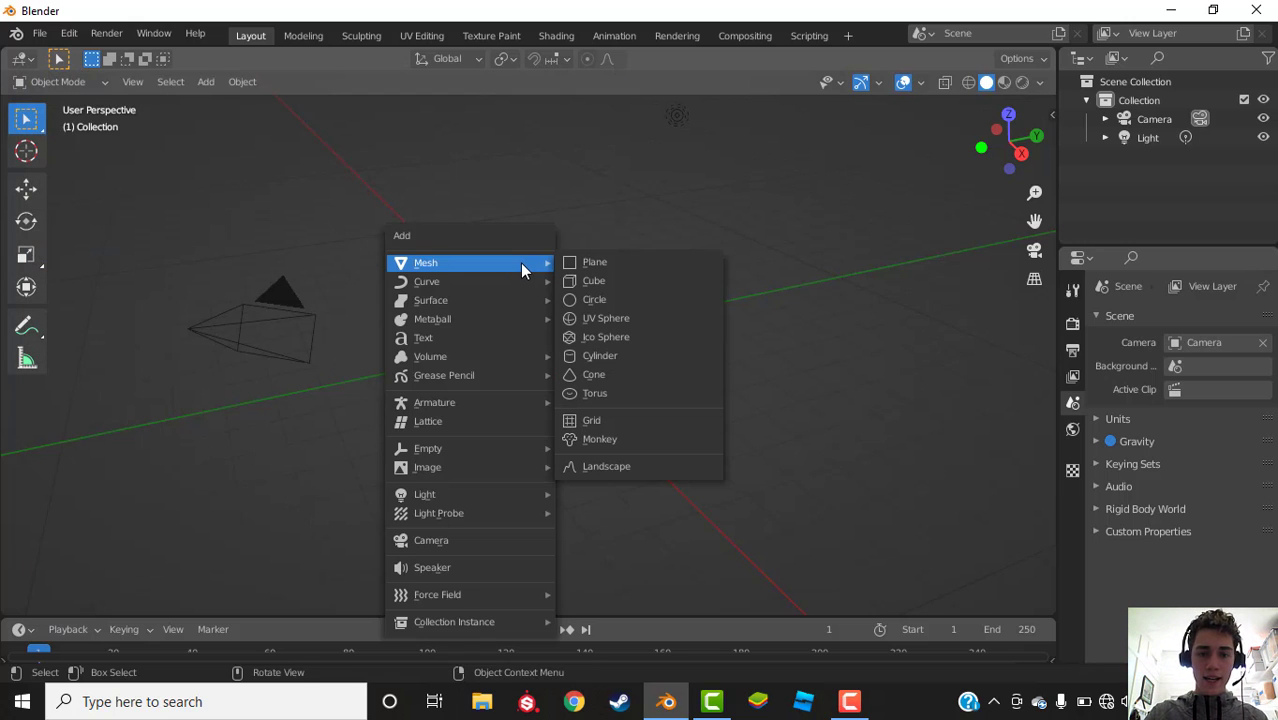
left_click(585, 469)
scroll(741, 372, "up", 3)
middle_click_drag(741, 372, 689, 378)
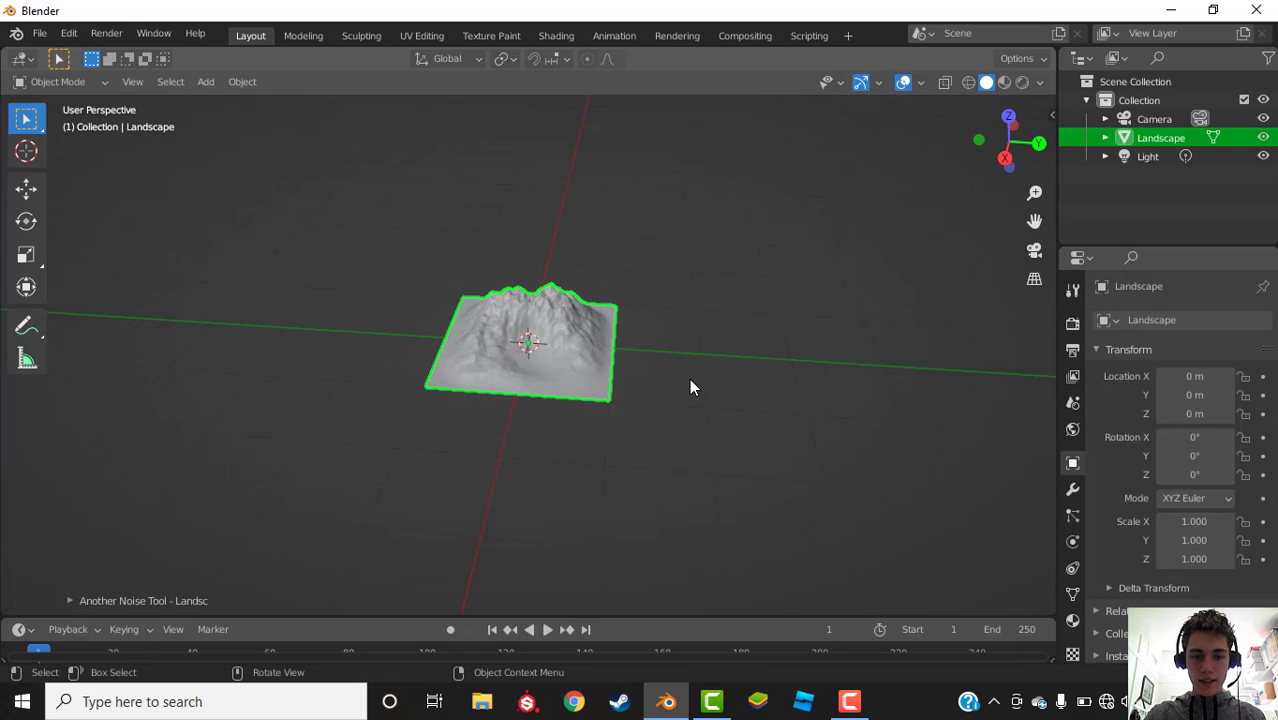
scroll(690, 387, "up", 3)
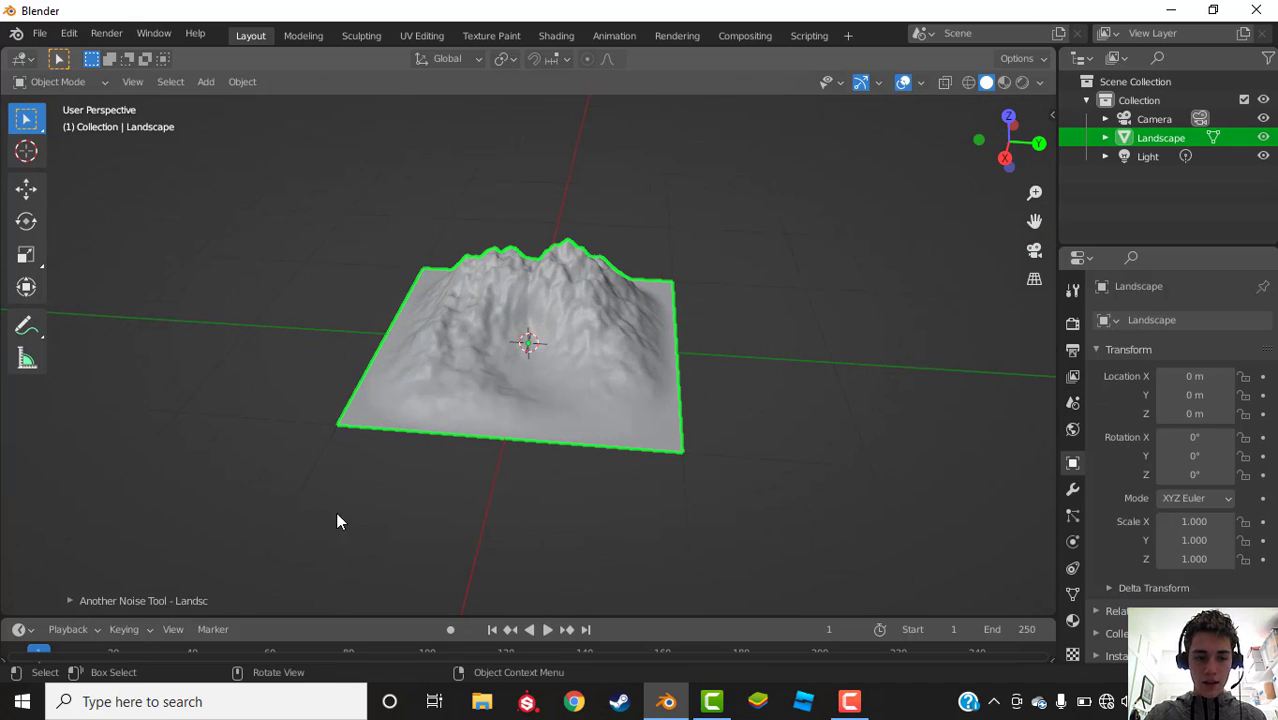
Step: Apply the Billow operator preset to the new landscape
left_click(124, 600)
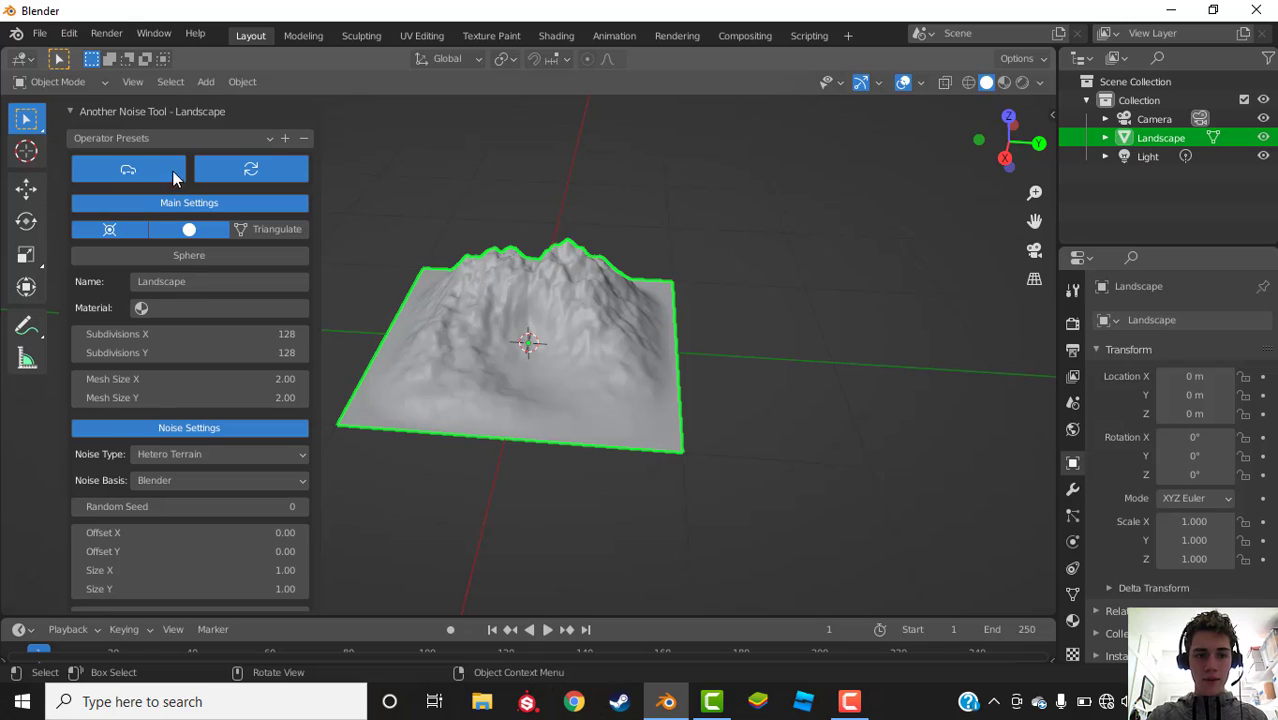
left_click(187, 140)
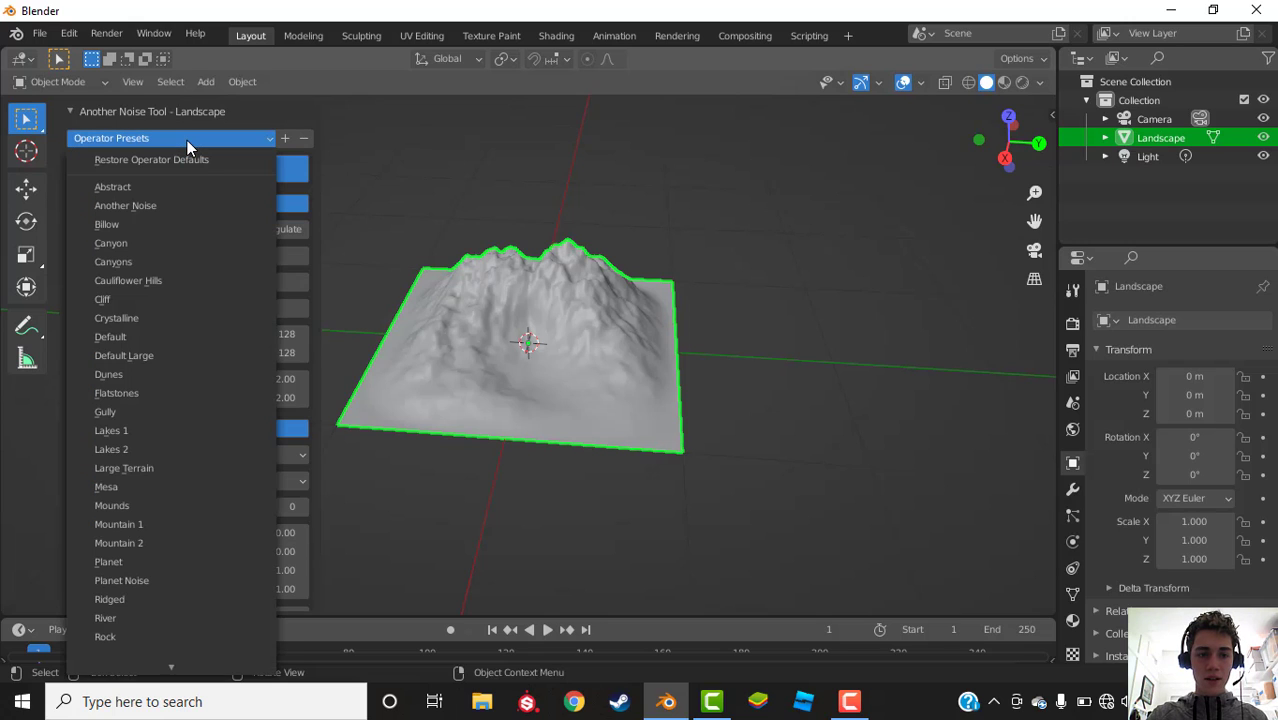
left_click(125, 226)
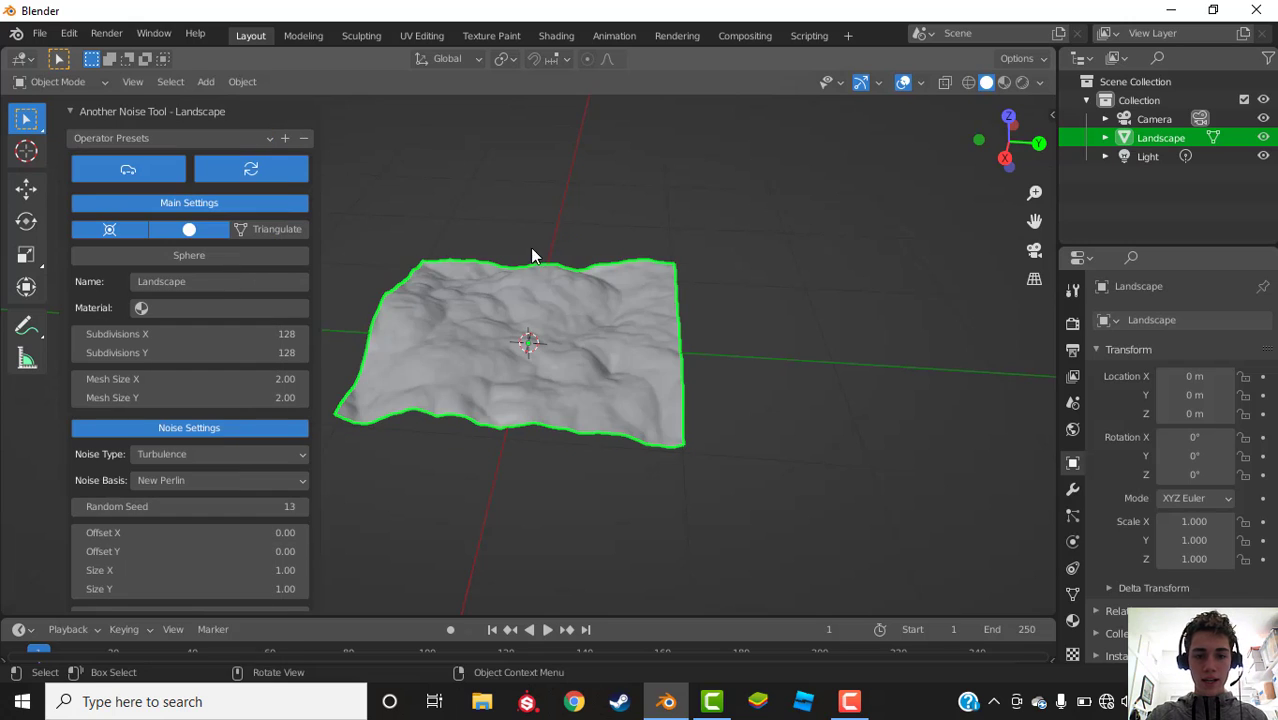
middle_click_drag(530, 247, 612, 236)
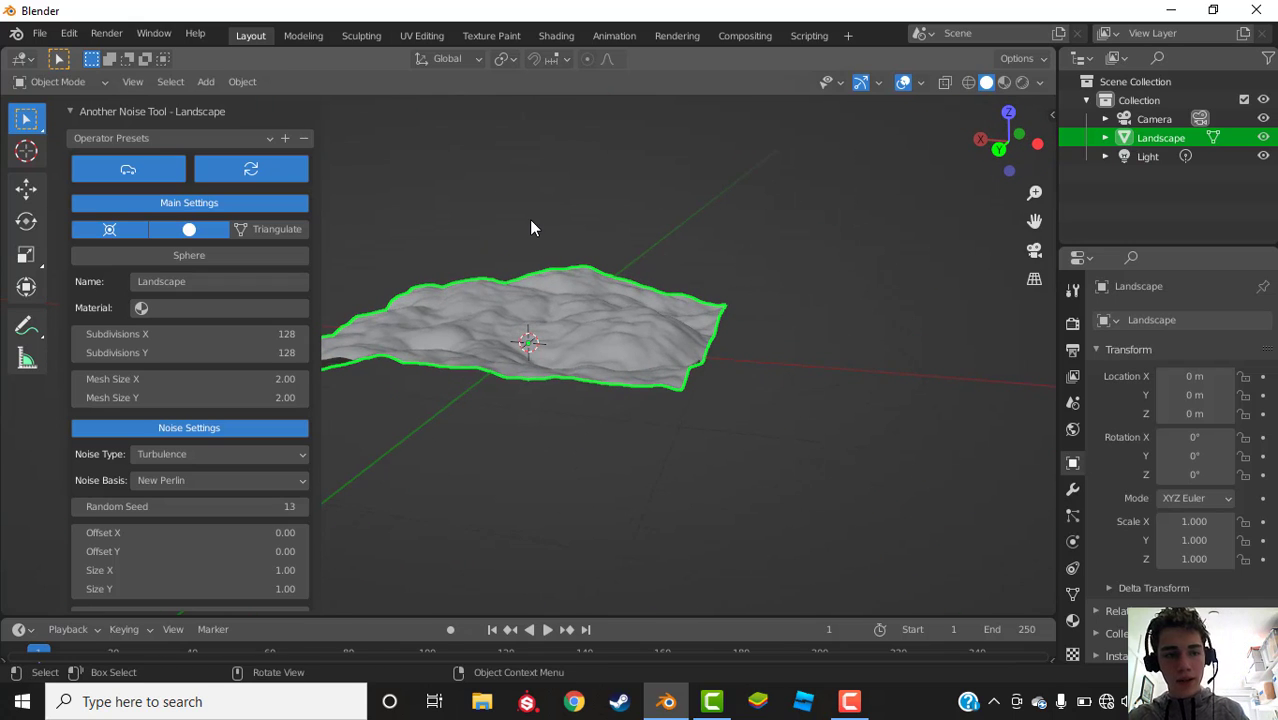
Step: Try a negative height in the landscape's displace settings and set it back to 0.3
scroll(194, 236, "down", 8)
scroll(530, 340, "down", 4)
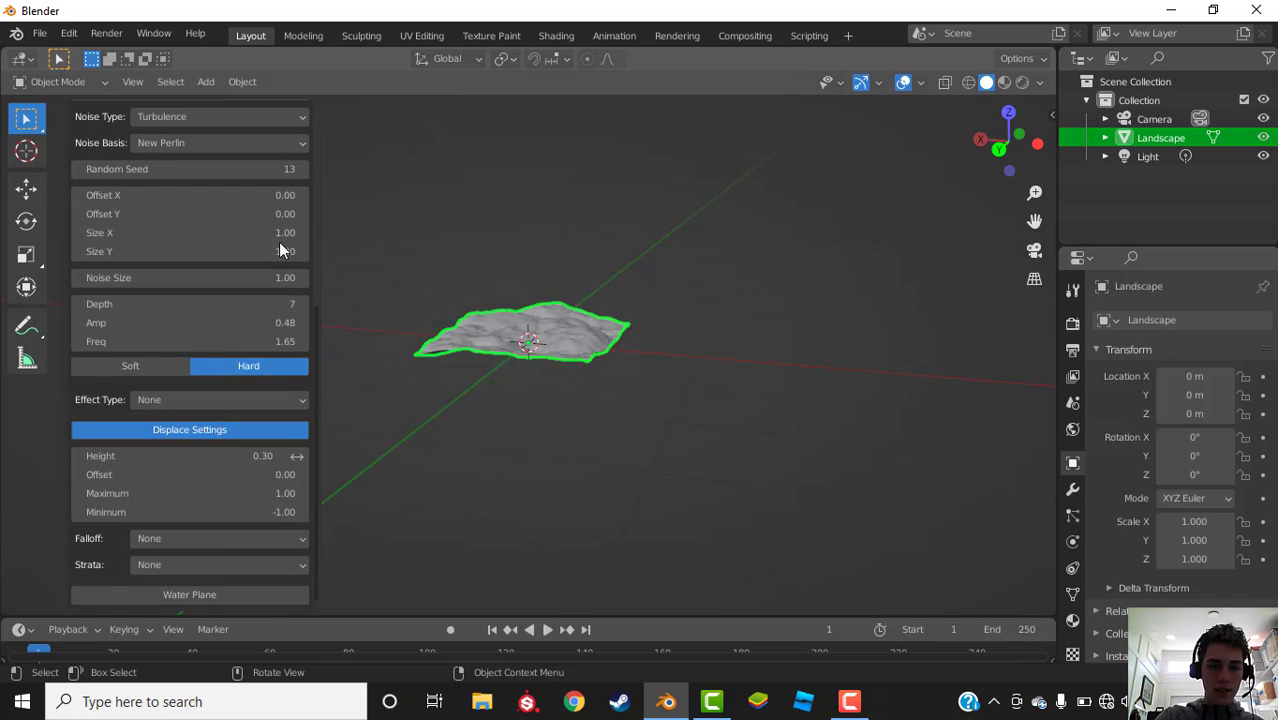
scroll(537, 357, "up", 6)
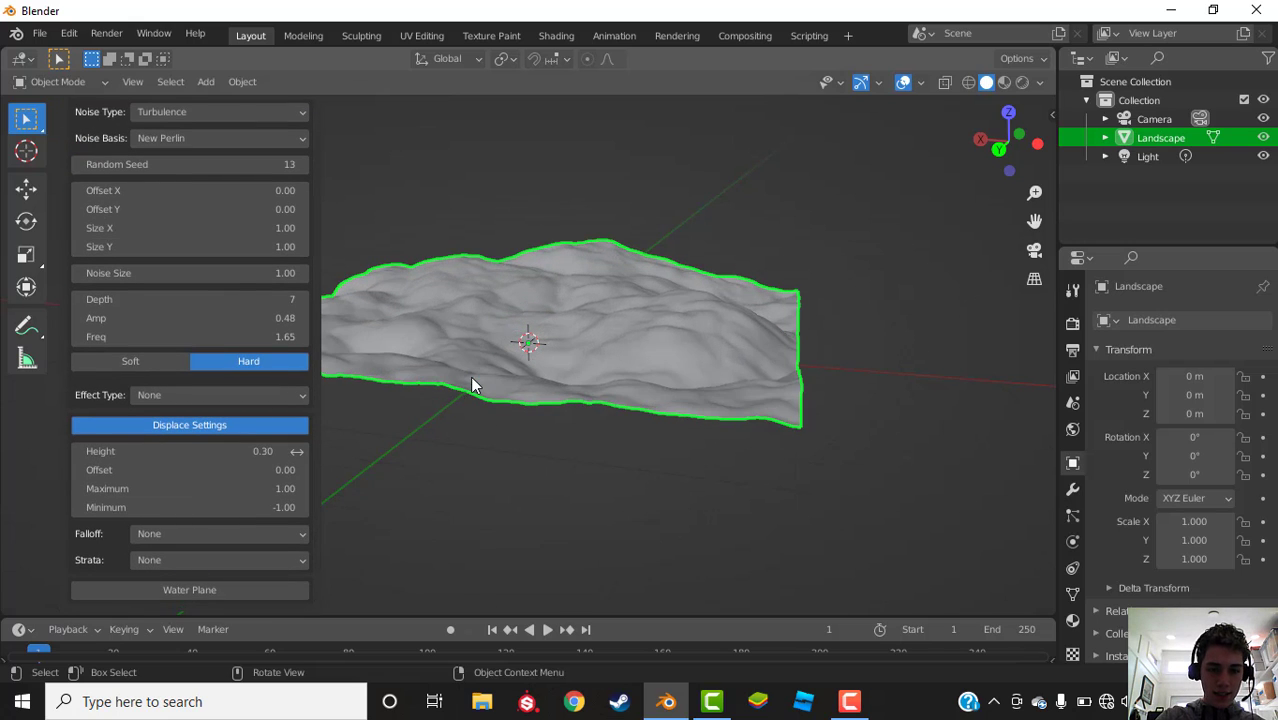
left_click_drag(297, 451, 199, 458)
left_click(203, 457)
type("-0.3")
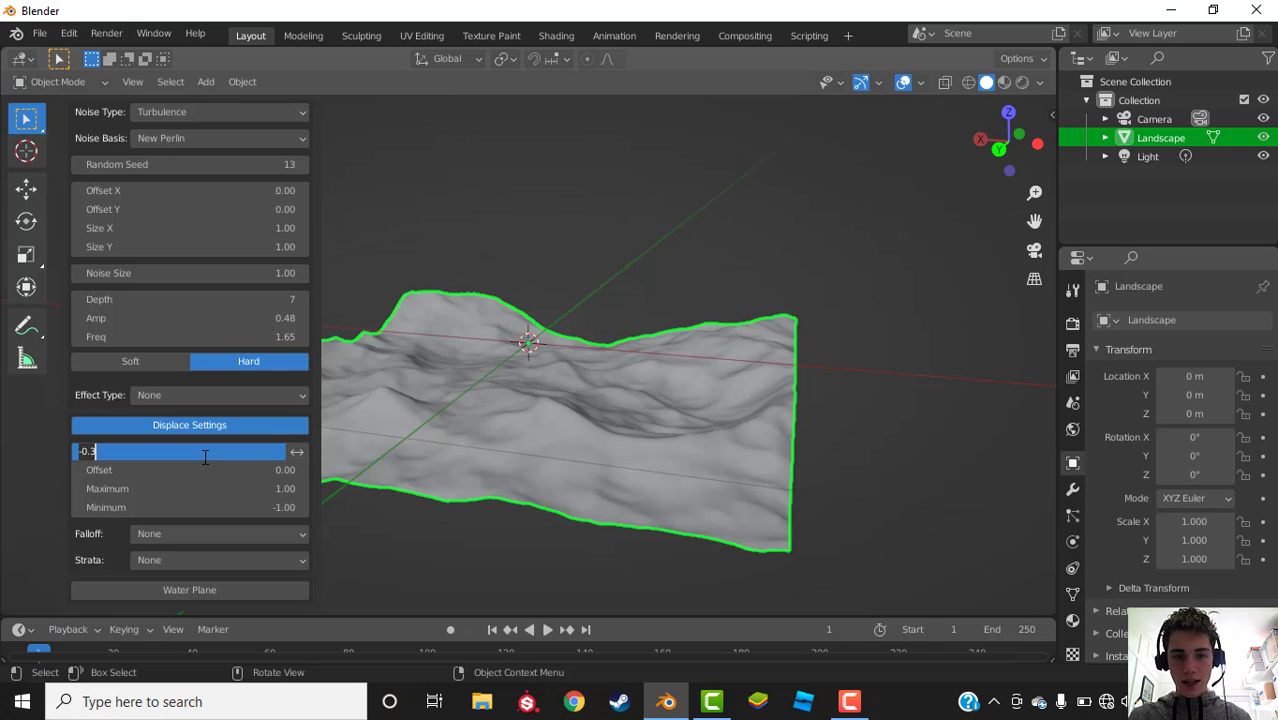
key("ctrl+a")
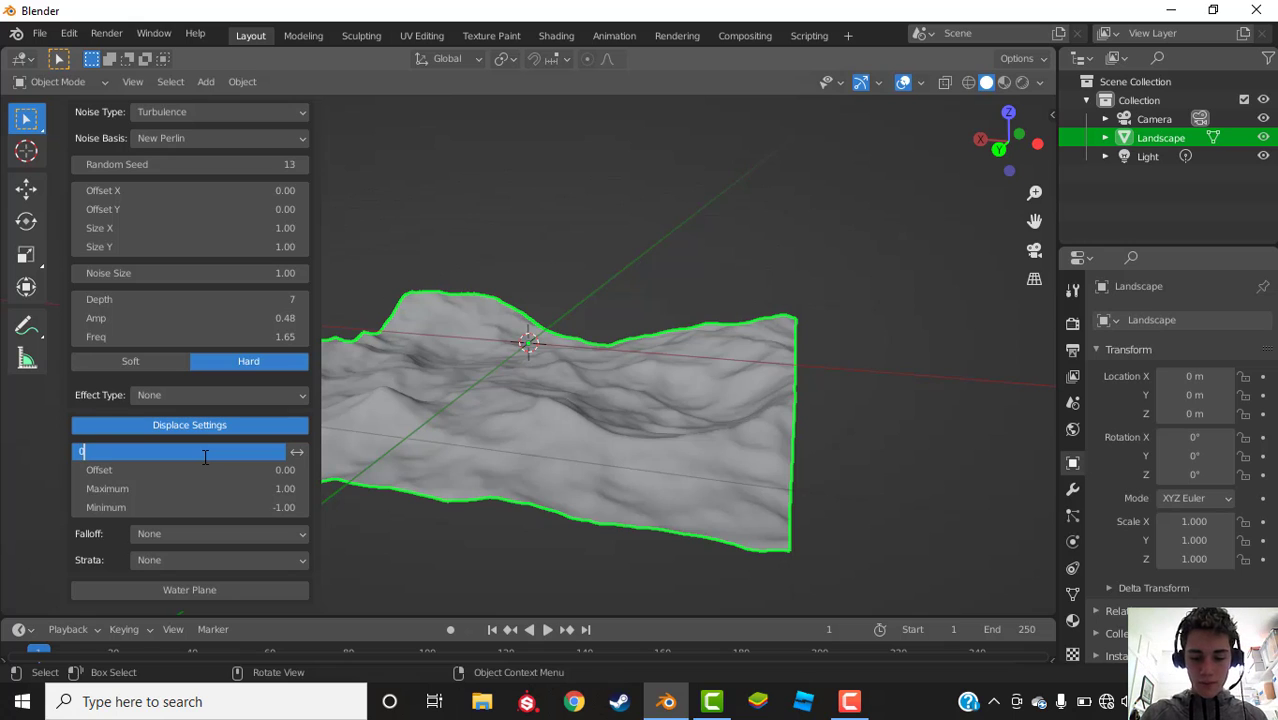
type("0.3")
key("Return")
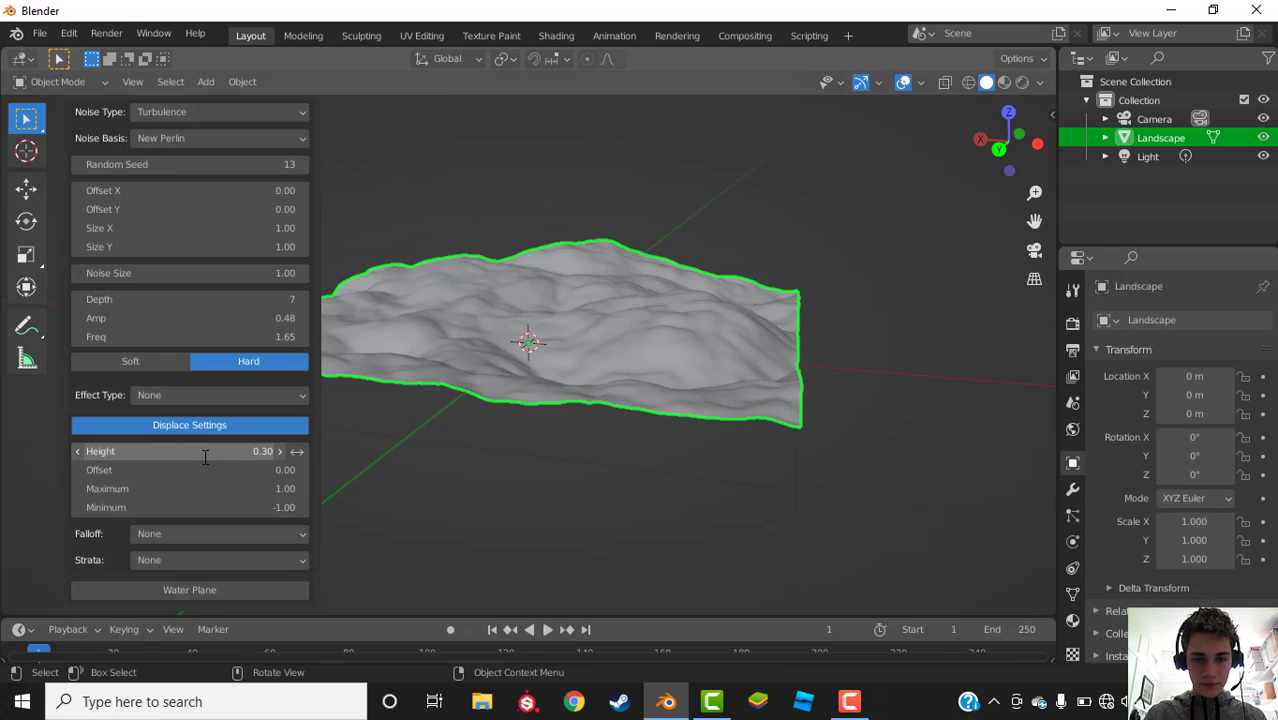
Step: Reselect the landscape in the viewport and add a new material to it
middle_click_drag(354, 367, 550, 385)
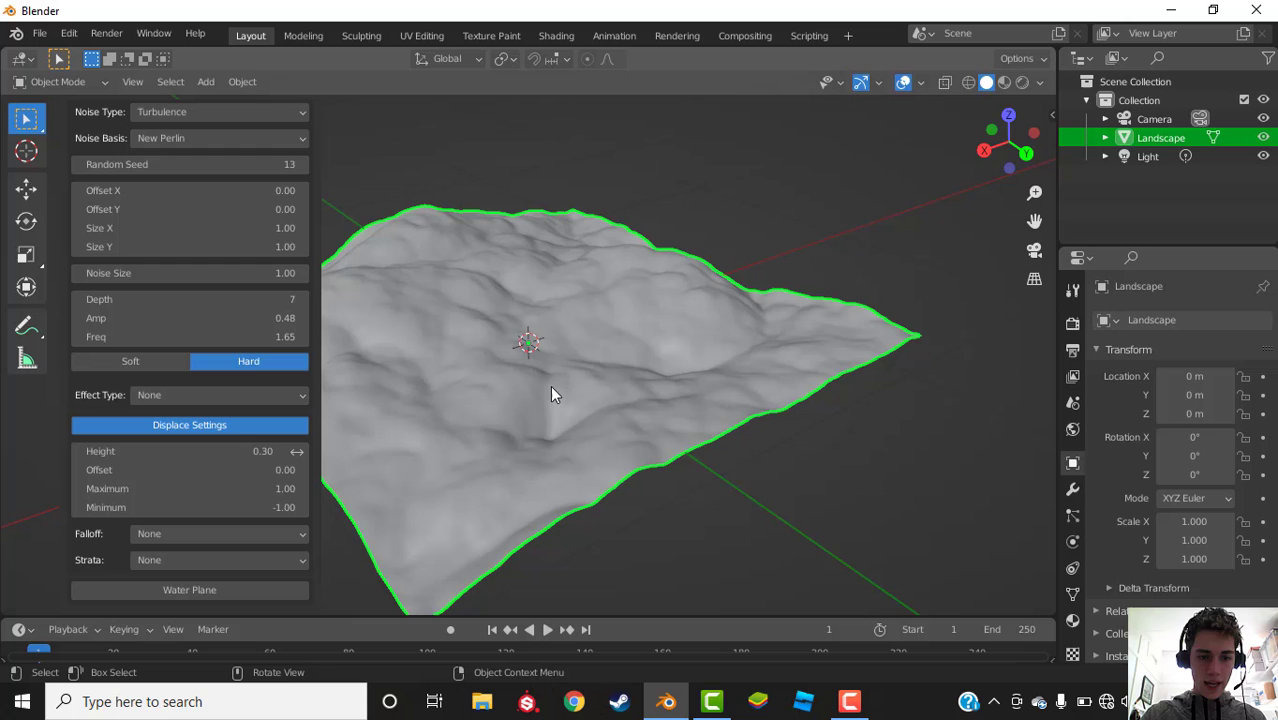
left_click(693, 524)
middle_click_drag(693, 524, 426, 346)
left_click(426, 346)
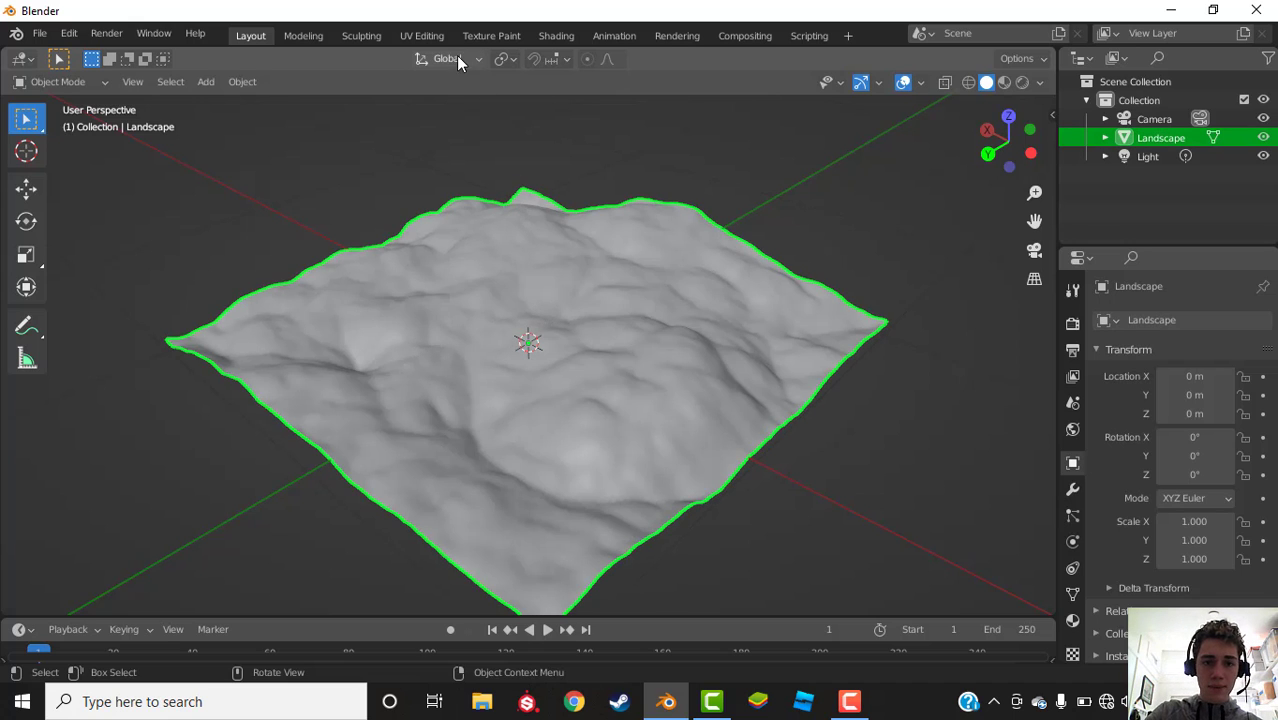
left_click(1072, 621)
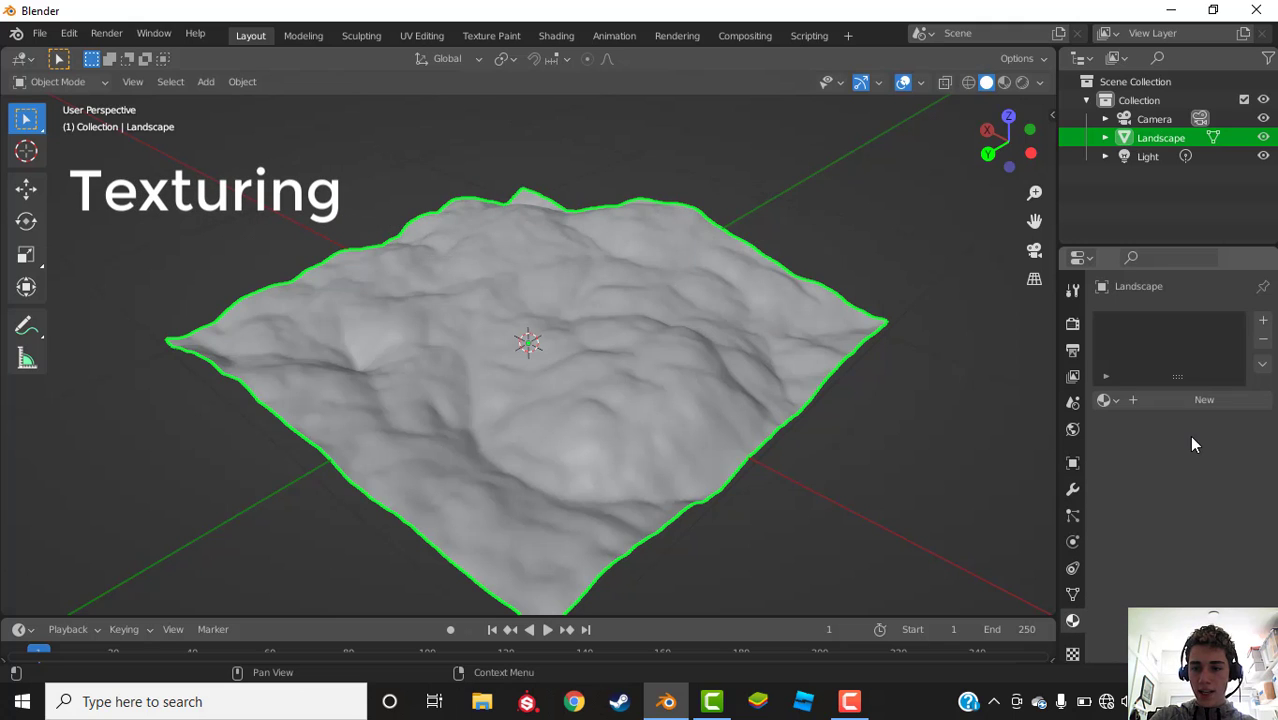
left_click(1194, 403)
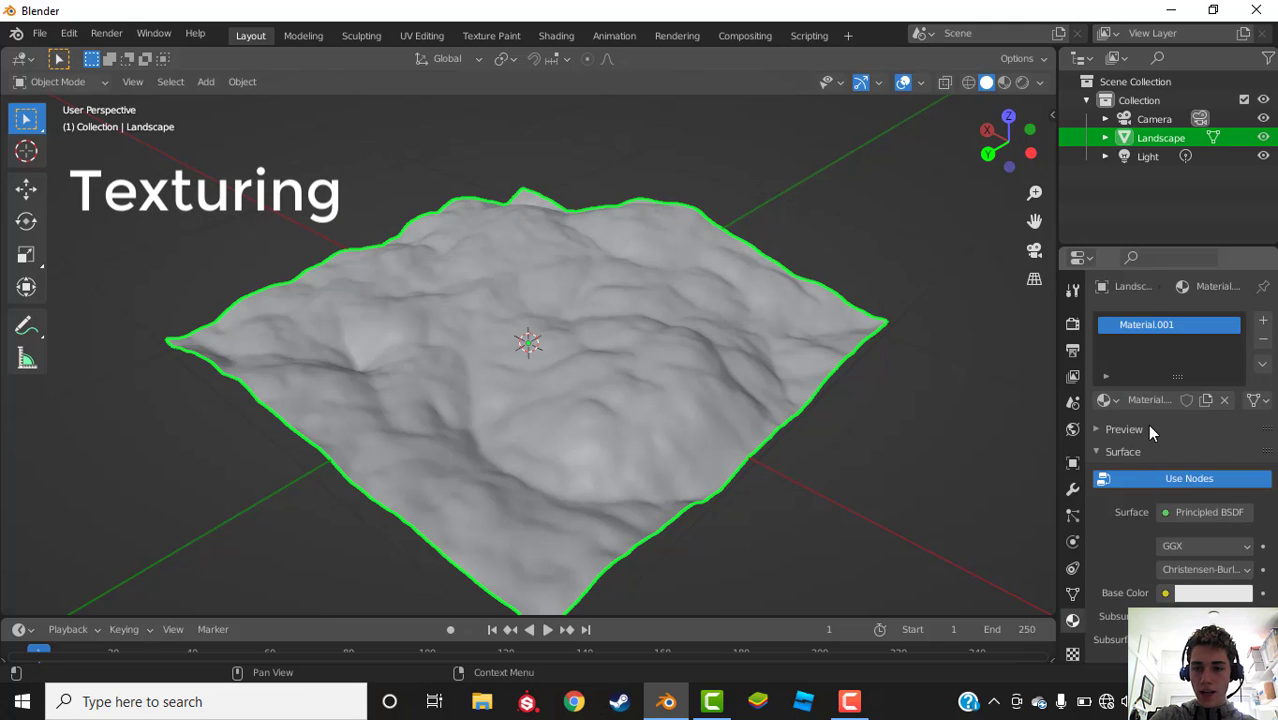
Step: Give the material's base color an image texture using the albedo image from the Muddy Ground folder in Pictures
left_click(1165, 593)
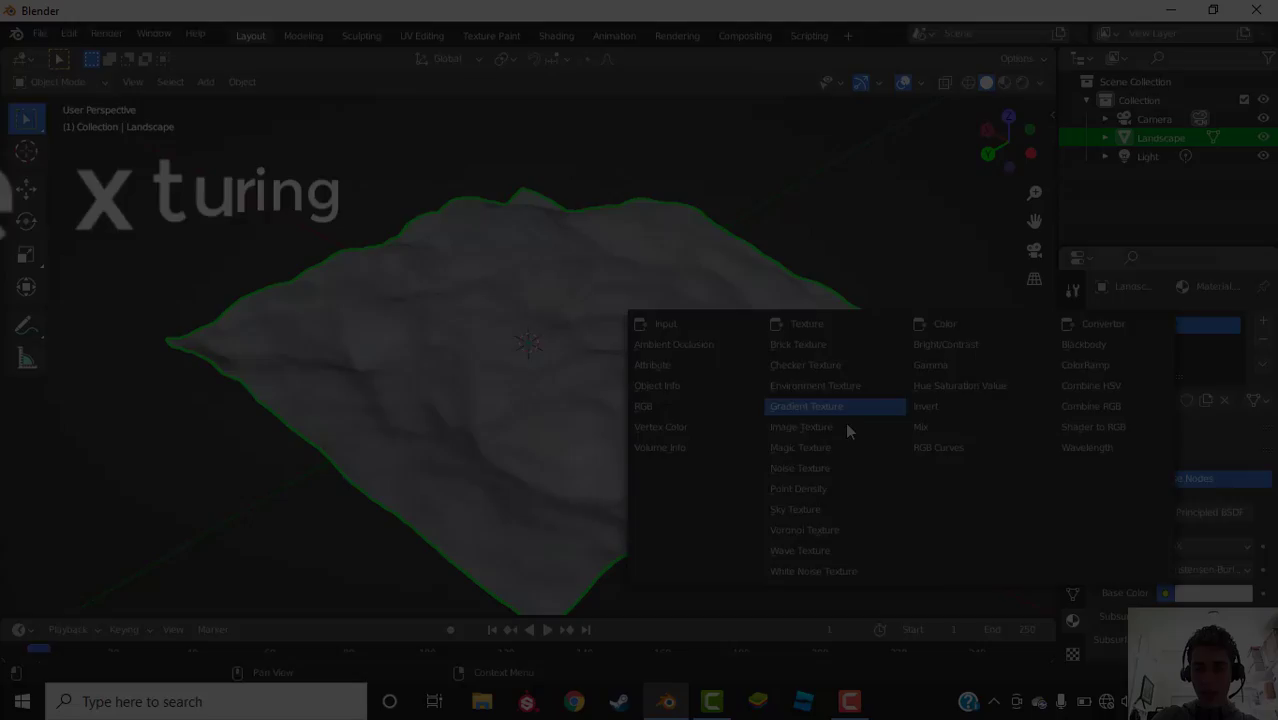
left_click(845, 428)
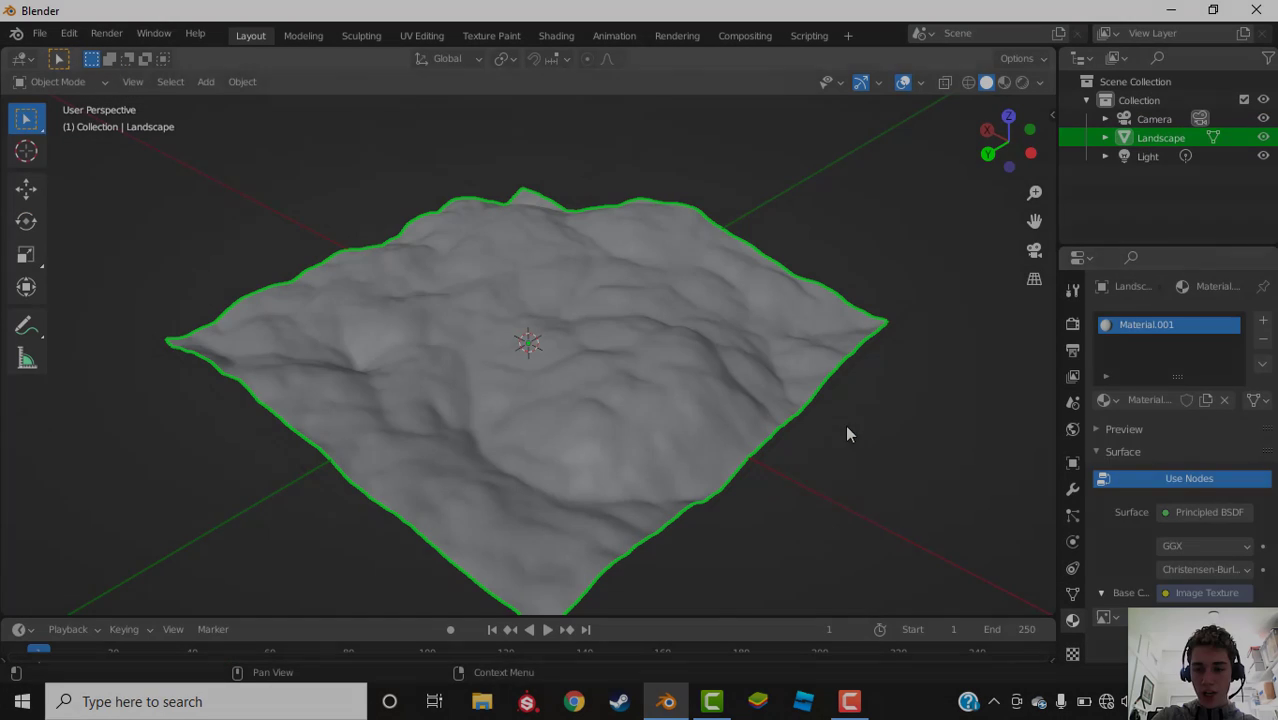
scroll(1168, 482, "down", 4)
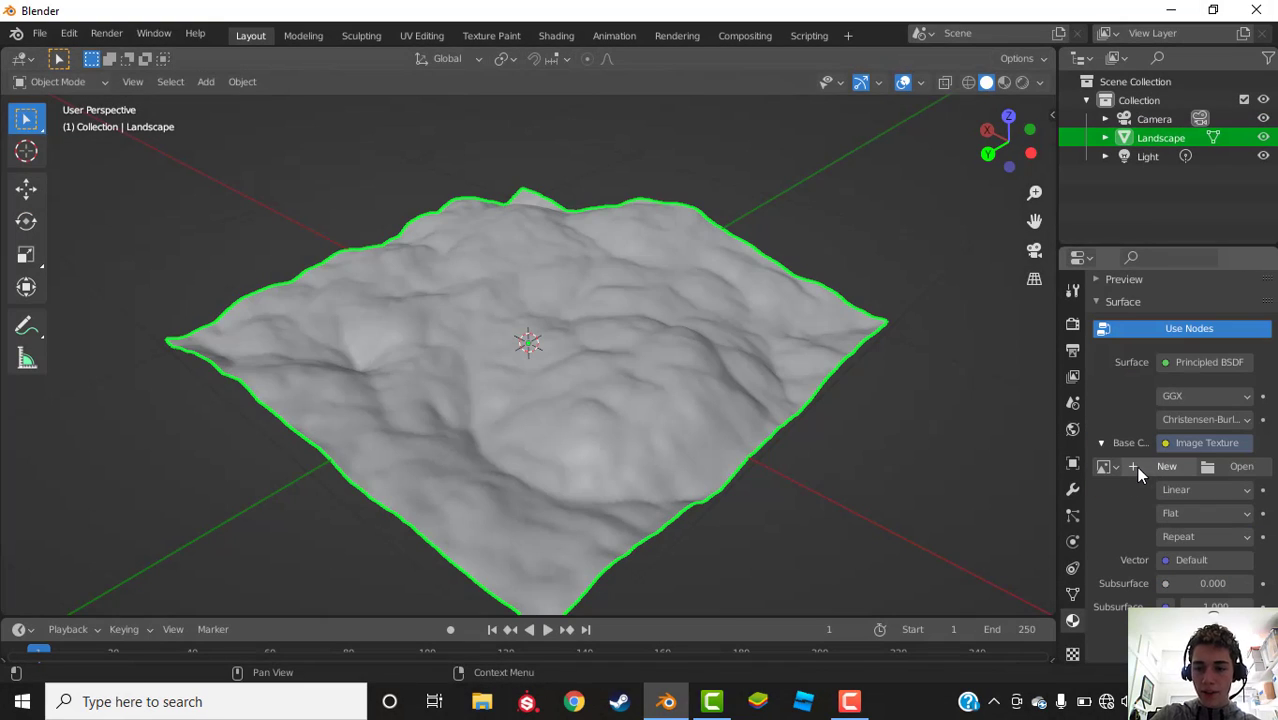
left_click(1217, 469)
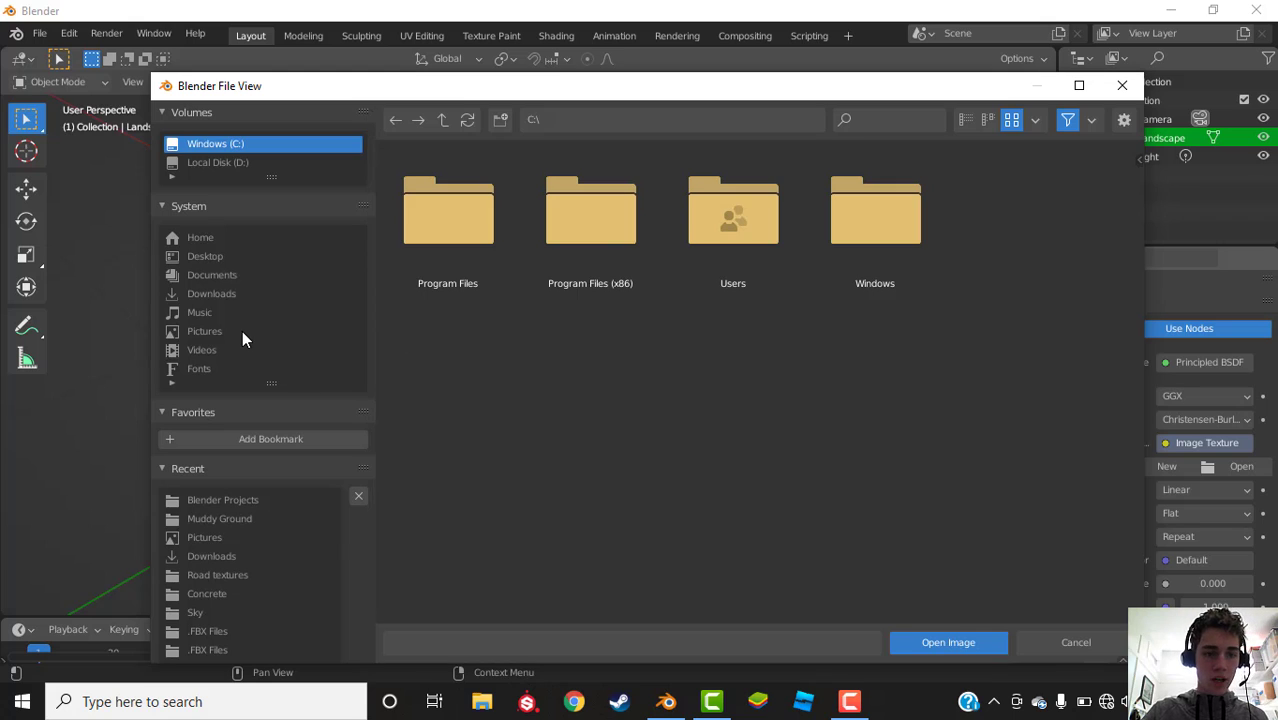
left_click(242, 333)
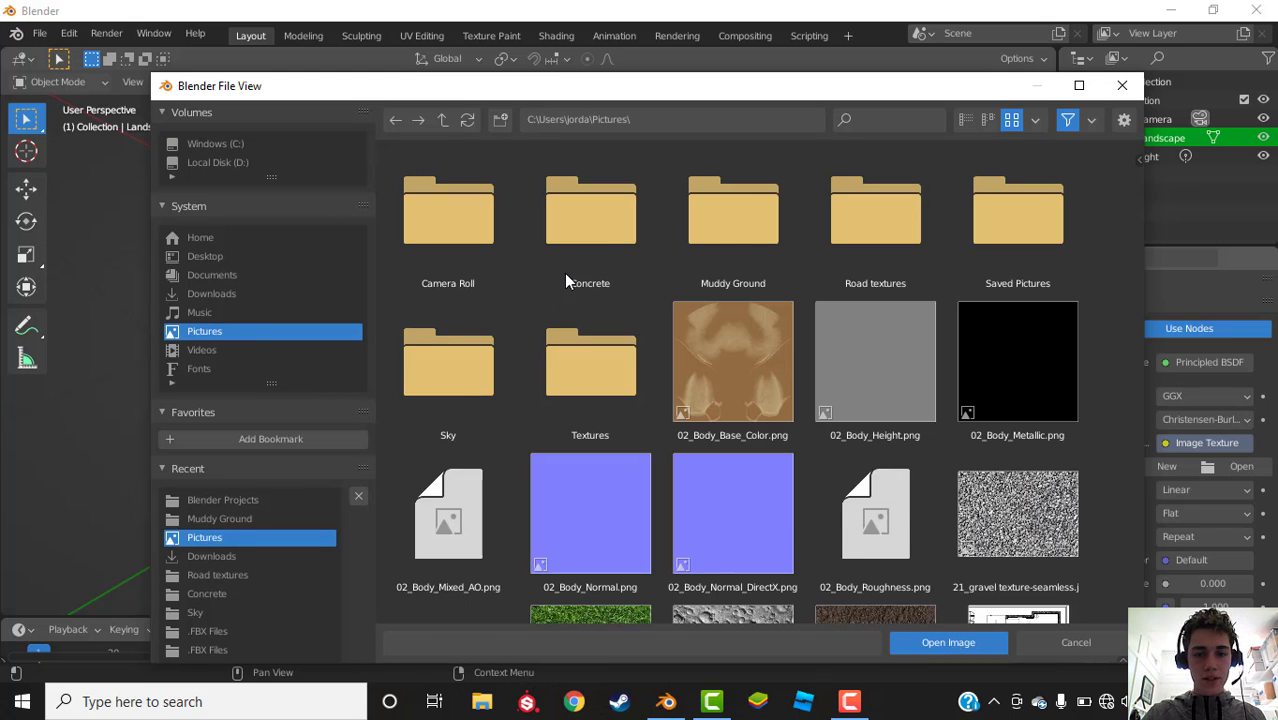
left_click(730, 238)
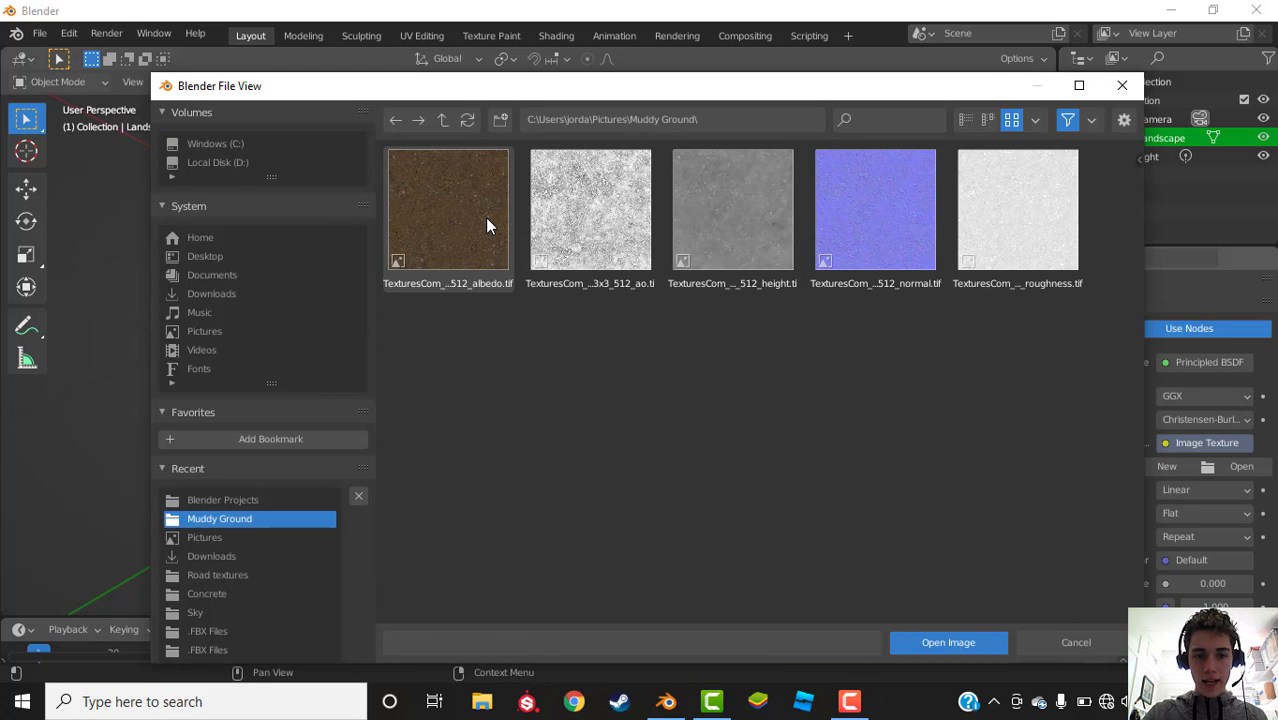
double_click(458, 222)
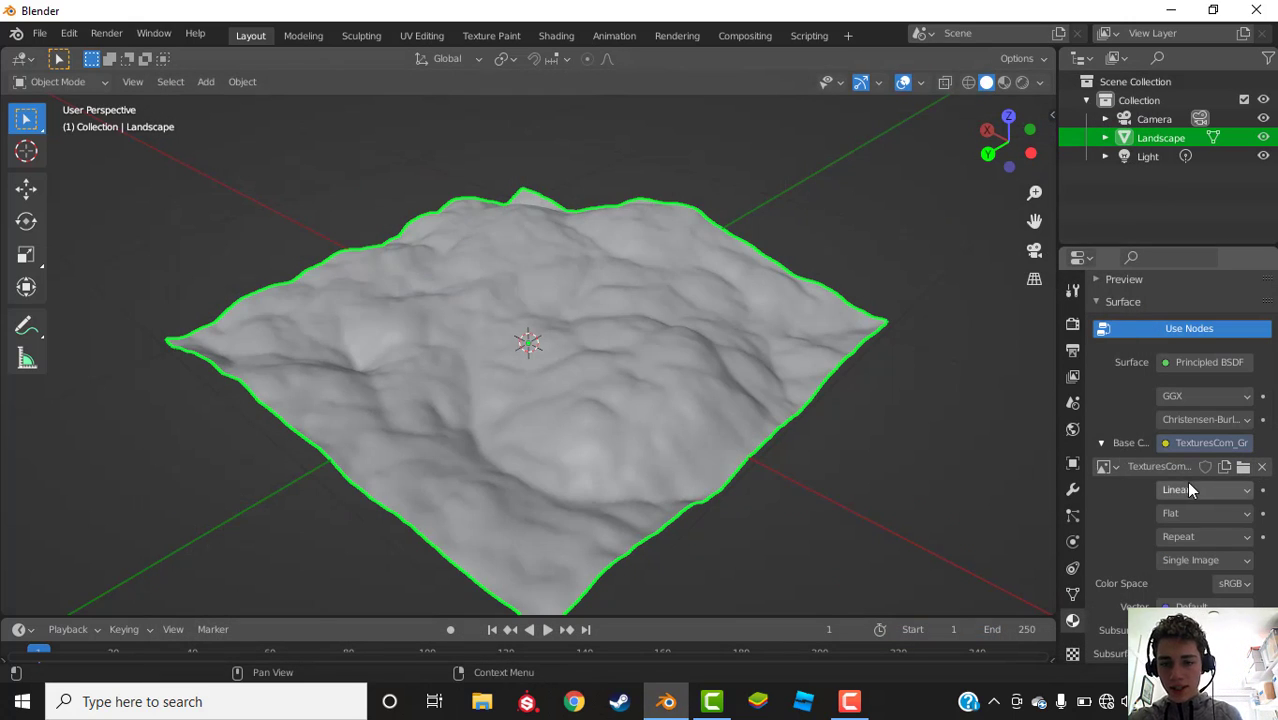
Step: Switch to the Shading workspace and inspect the textured landscape up close
left_click(555, 35)
scroll(763, 238, "up", 5)
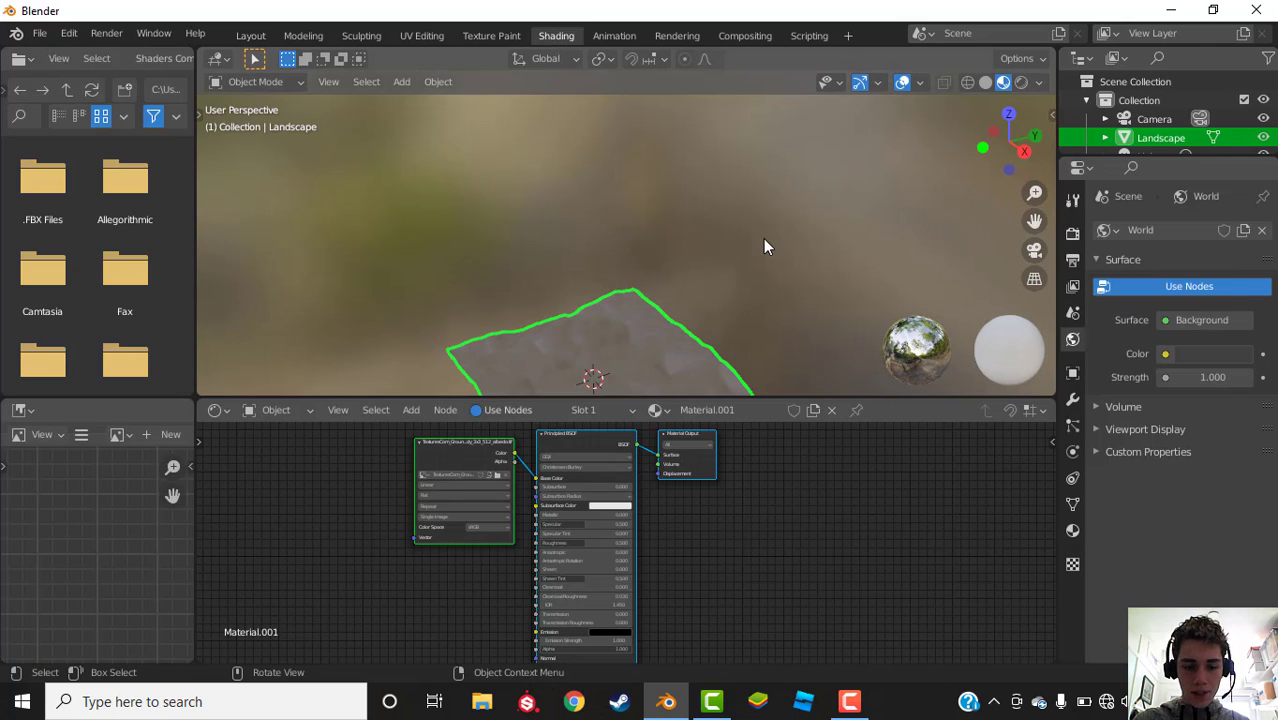
middle_click_drag(763, 238, 740, 279)
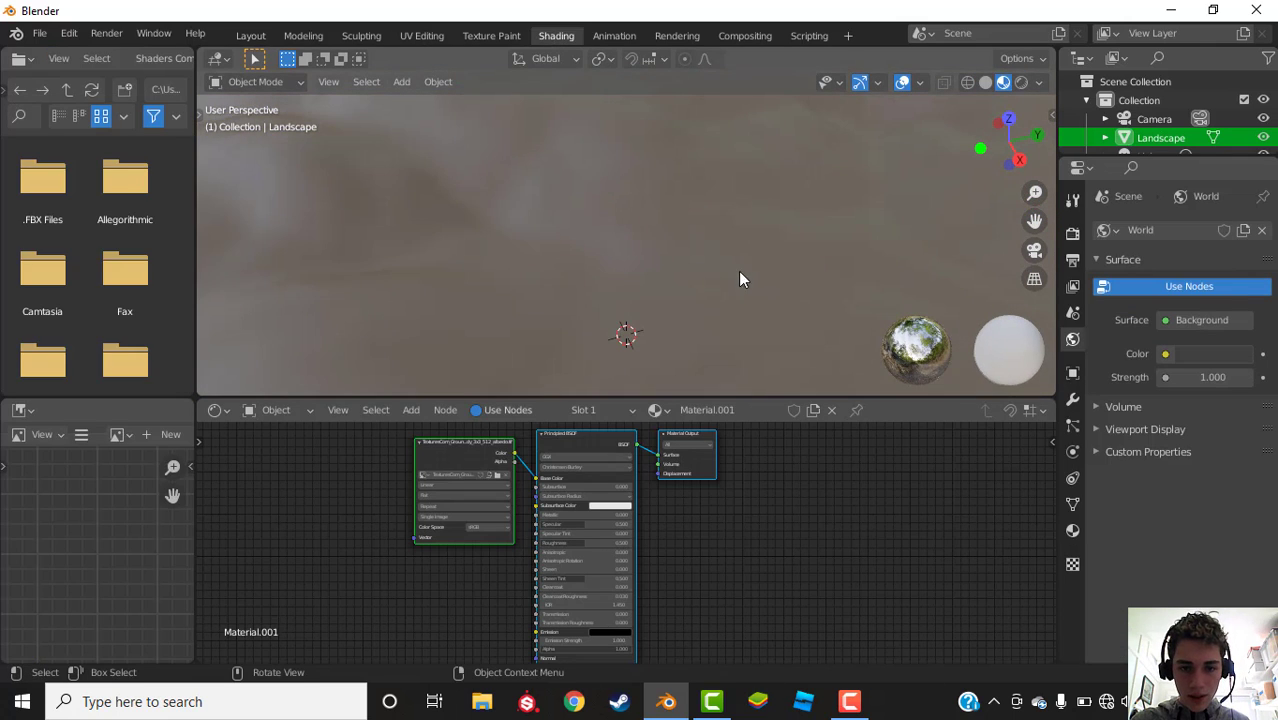
middle_click_drag(638, 207, 650, 181)
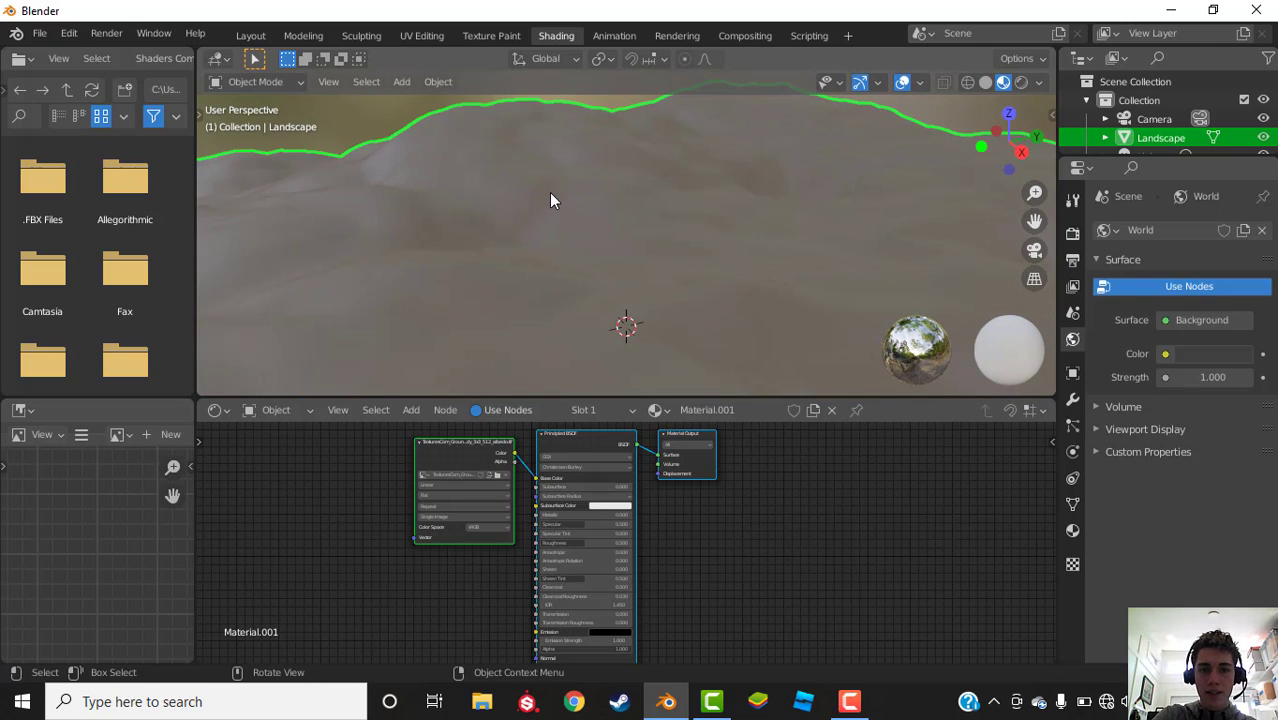
Step: Unwrap the whole landscape mesh in the UV Editing workspace and check the resulting texture in the Shading workspace
left_click(419, 35)
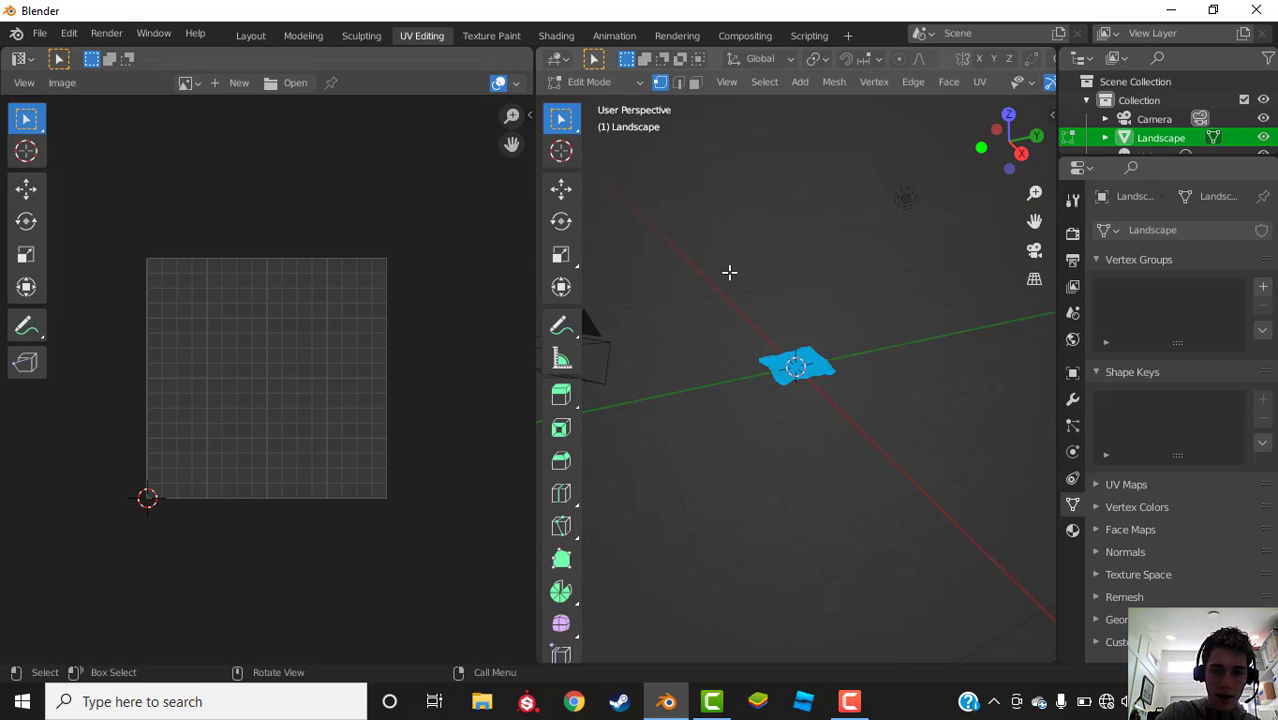
scroll(731, 270, "up", 6)
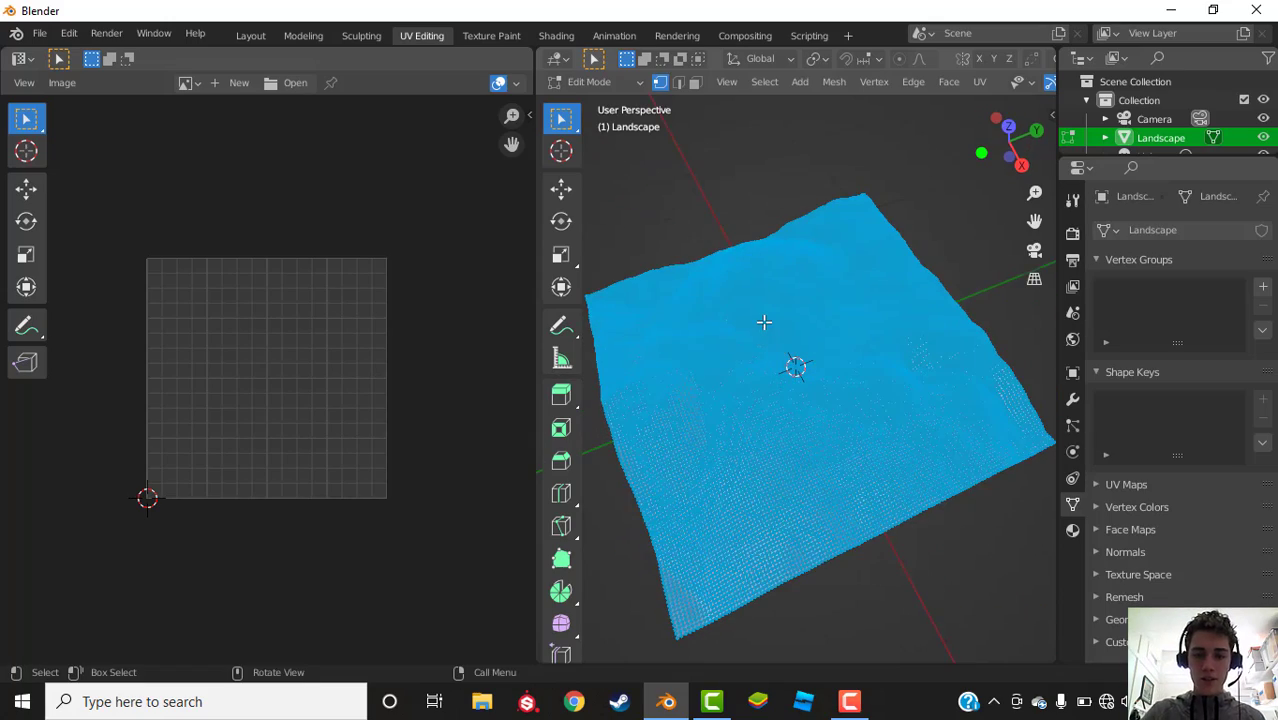
scroll(766, 334, "up", 6)
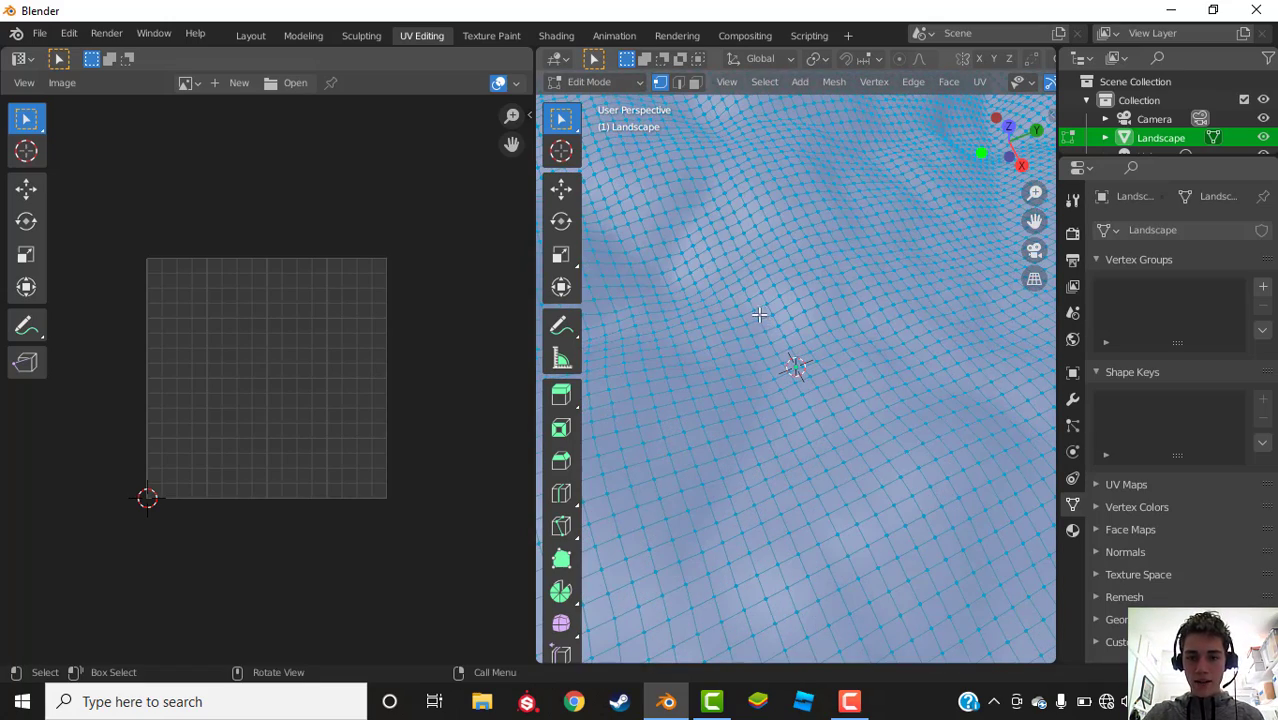
scroll(762, 308, "down", 10)
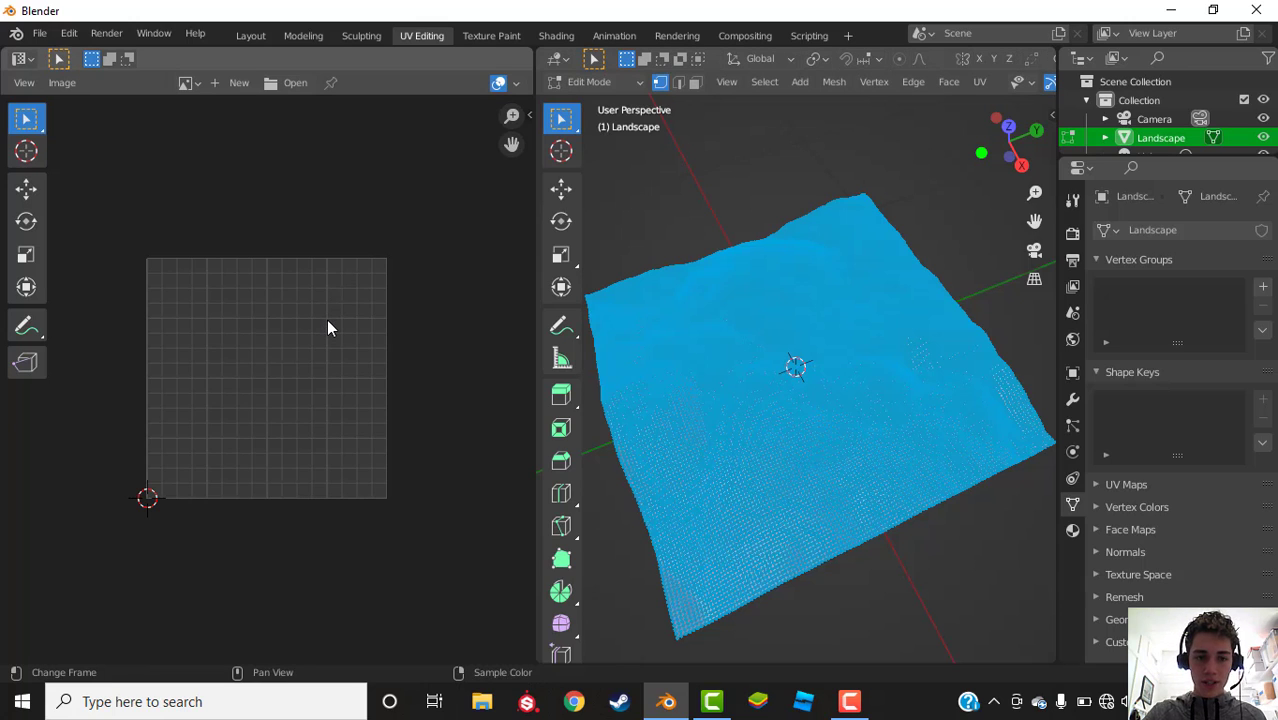
left_click(981, 83)
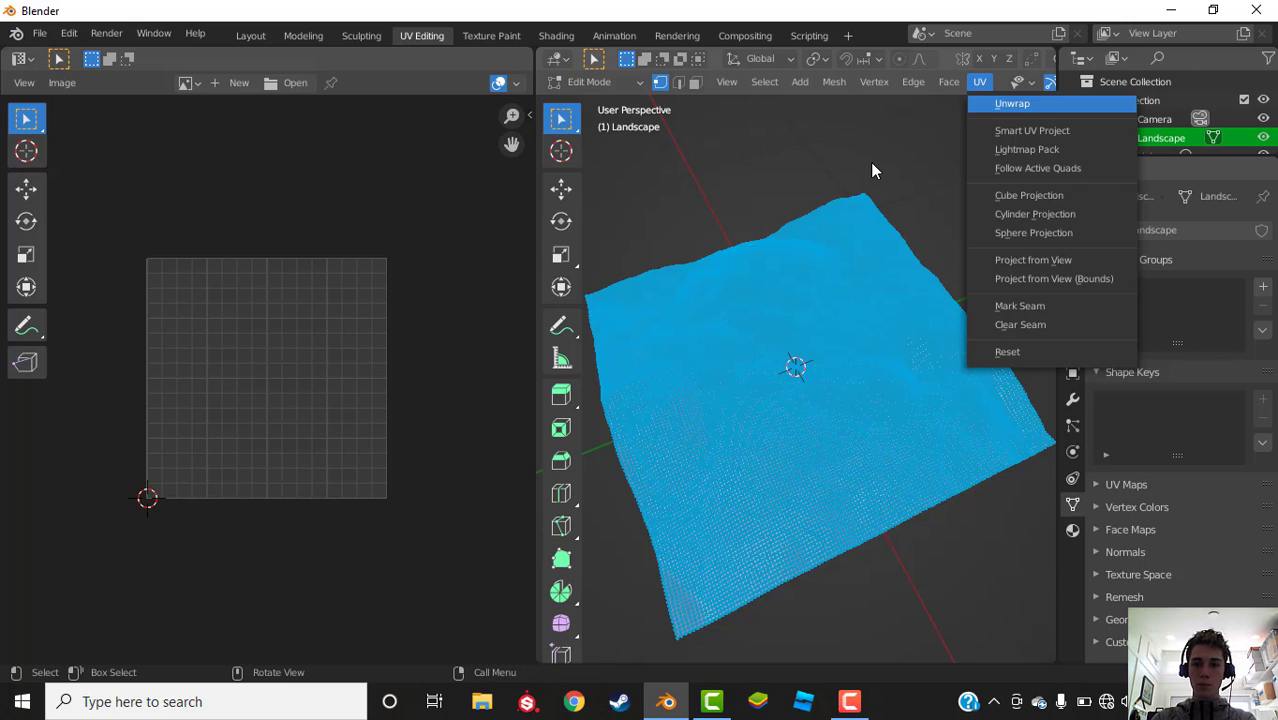
key("Return")
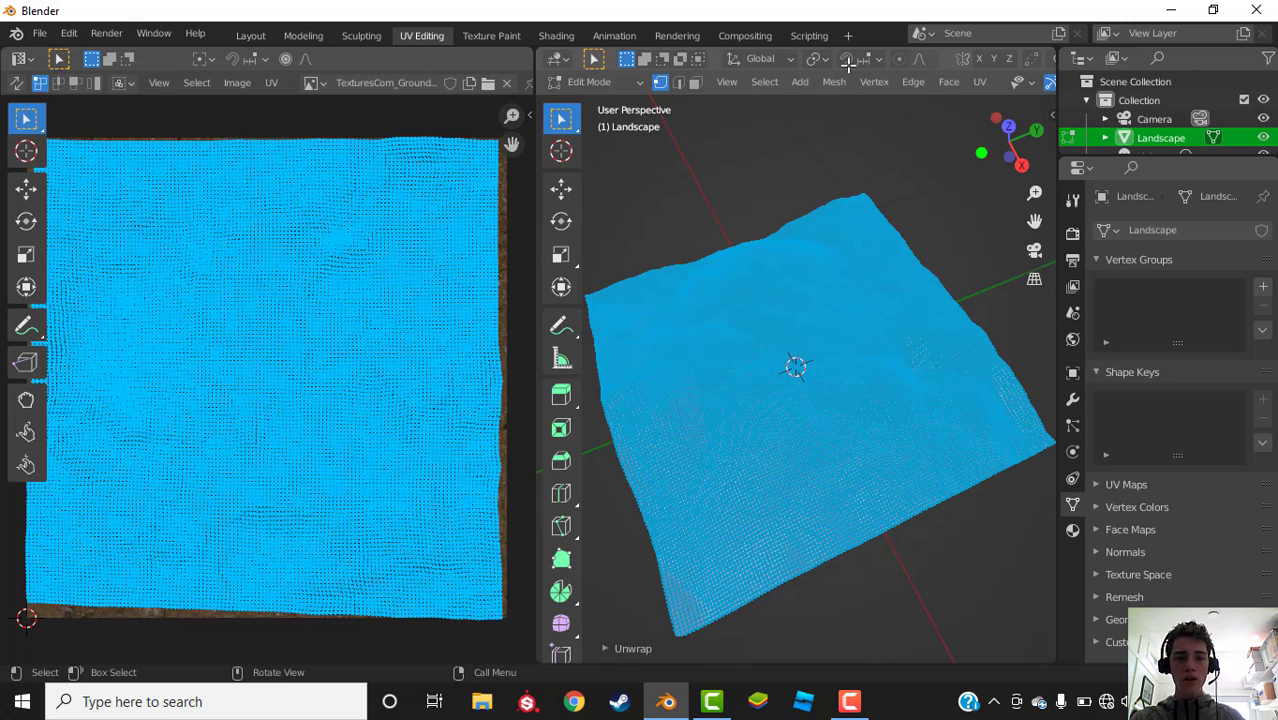
left_click(552, 36)
scroll(716, 159, "down", 3)
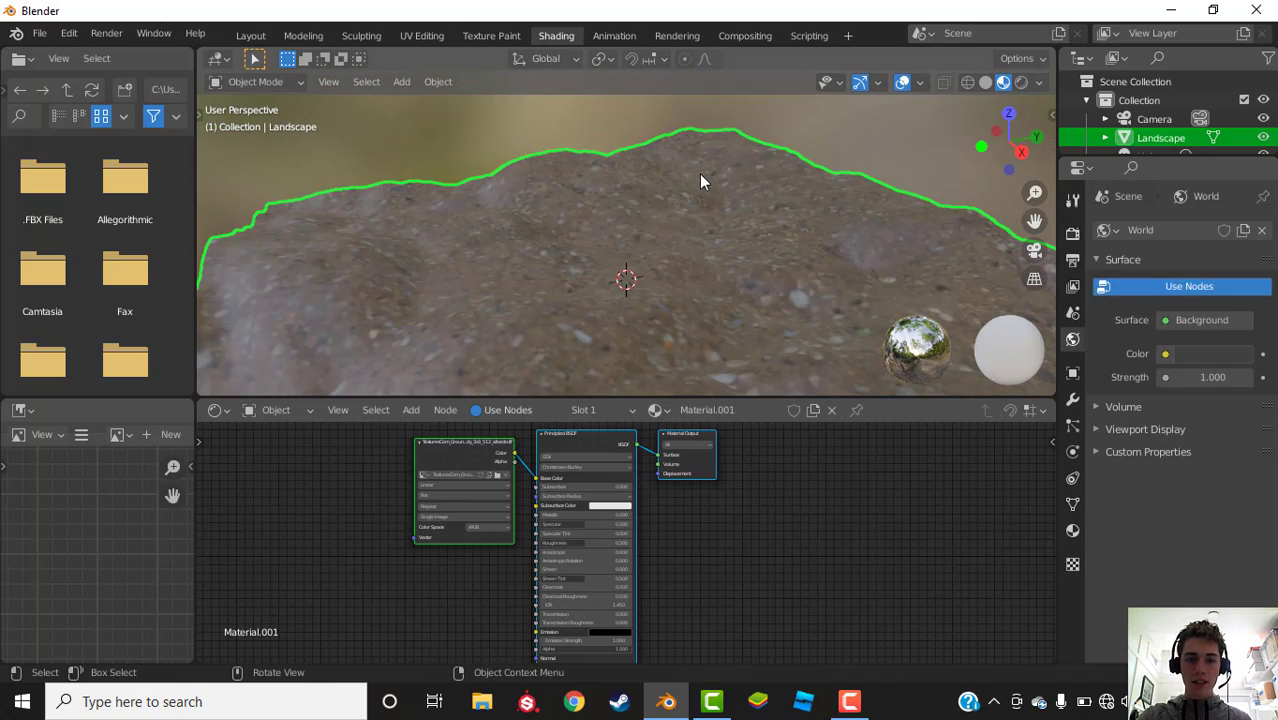
scroll(707, 182, "up", 4)
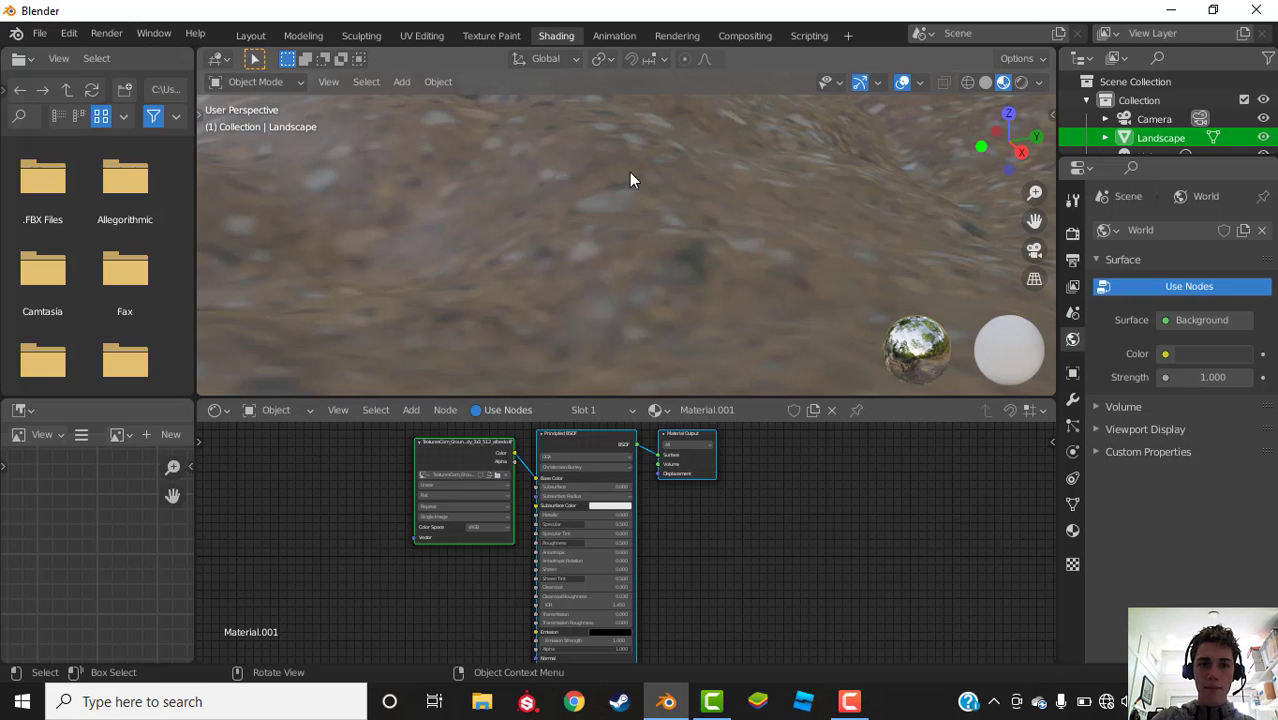
Step: Enlarge the landscape's UV layout by about 4.3 times and again by about 1.7 times, and check the tiling in the Shading workspace
left_click(420, 36)
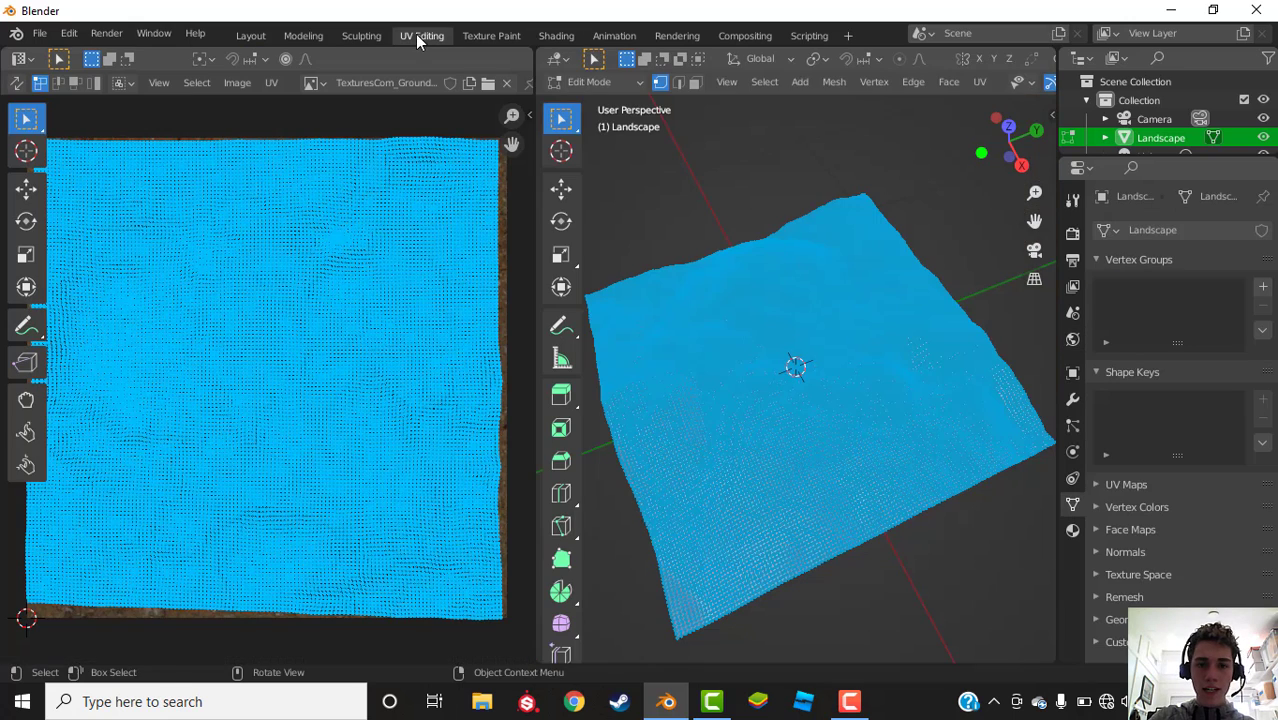
scroll(465, 328, "down", 8)
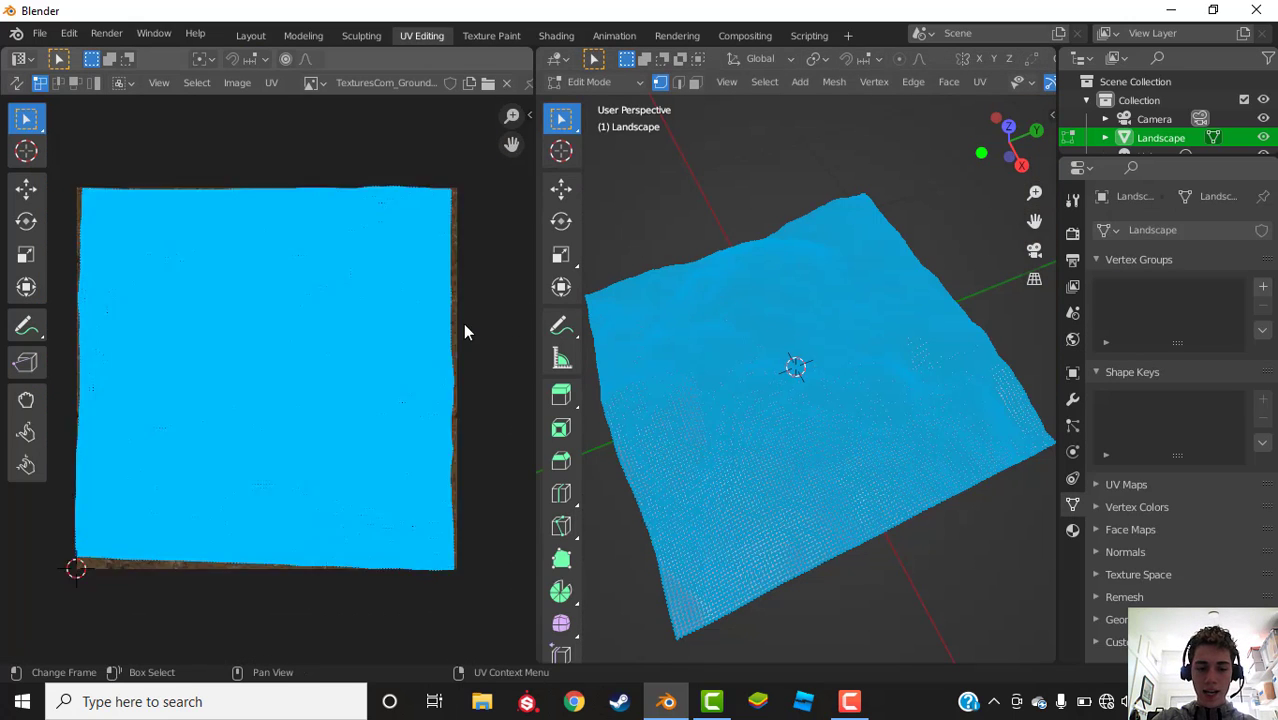
key("s")
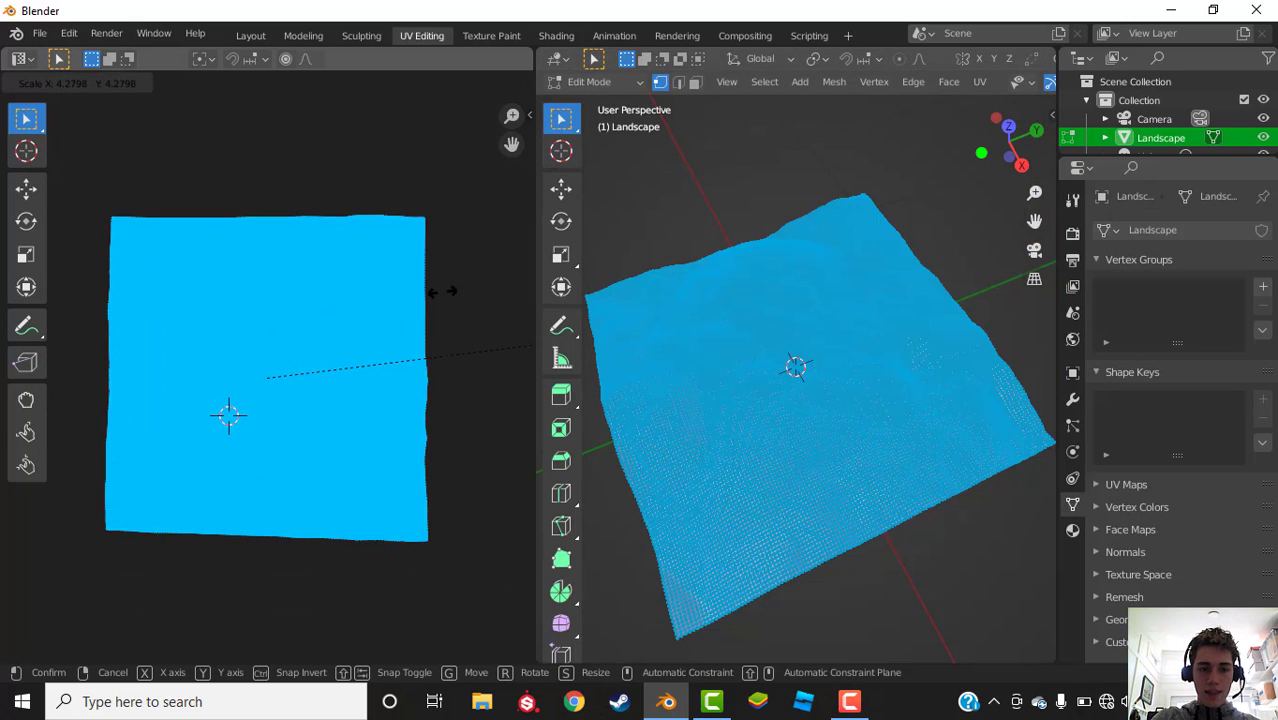
left_click(444, 296)
key("s")
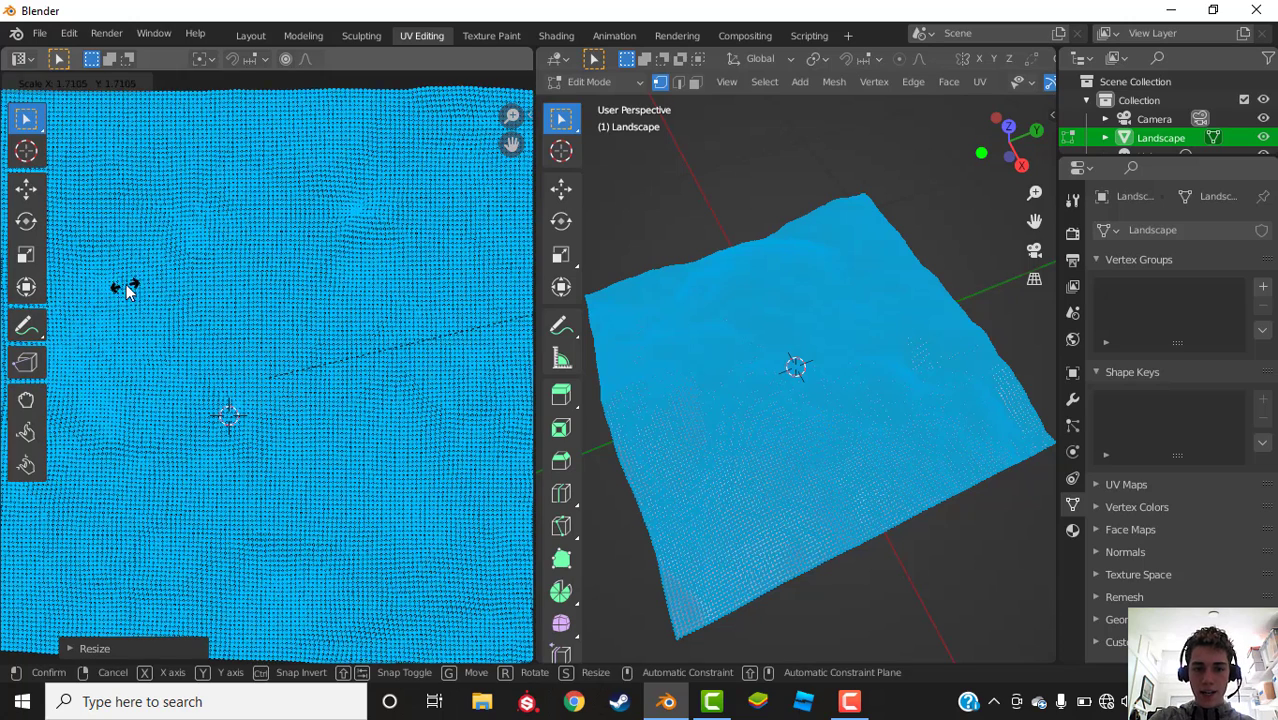
left_click(120, 285)
scroll(179, 290, "down", 5)
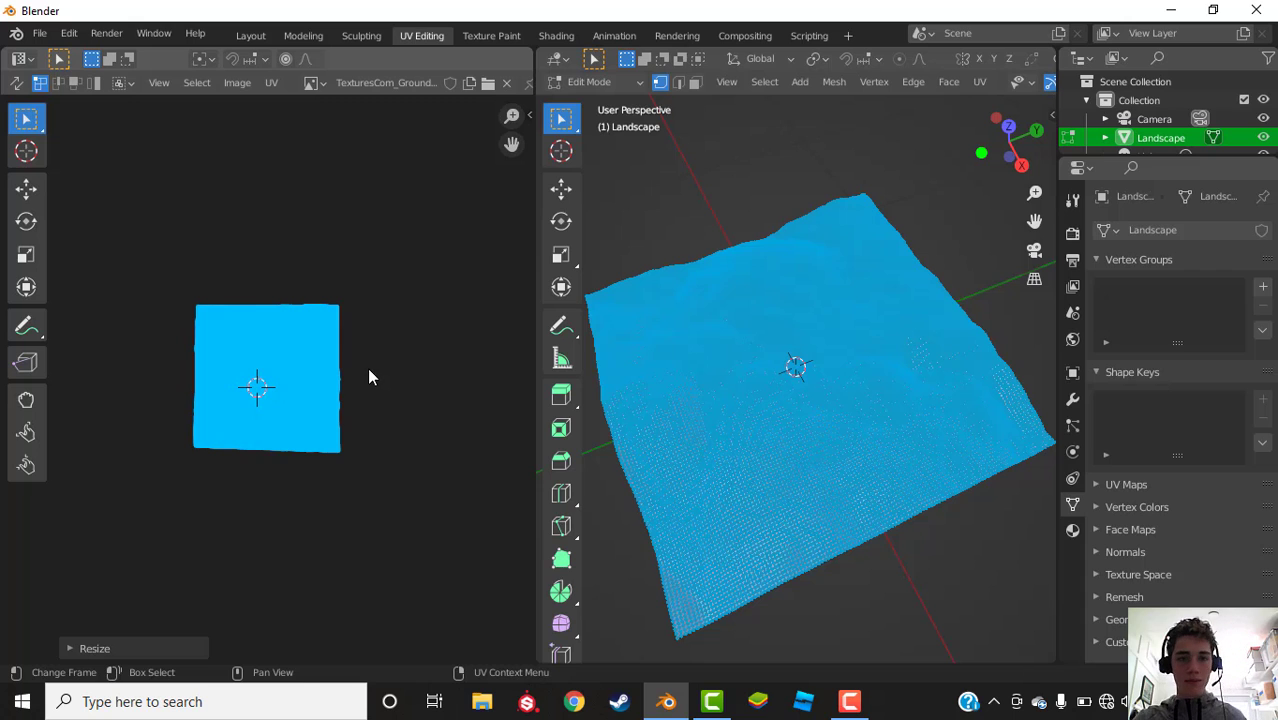
left_click(553, 36)
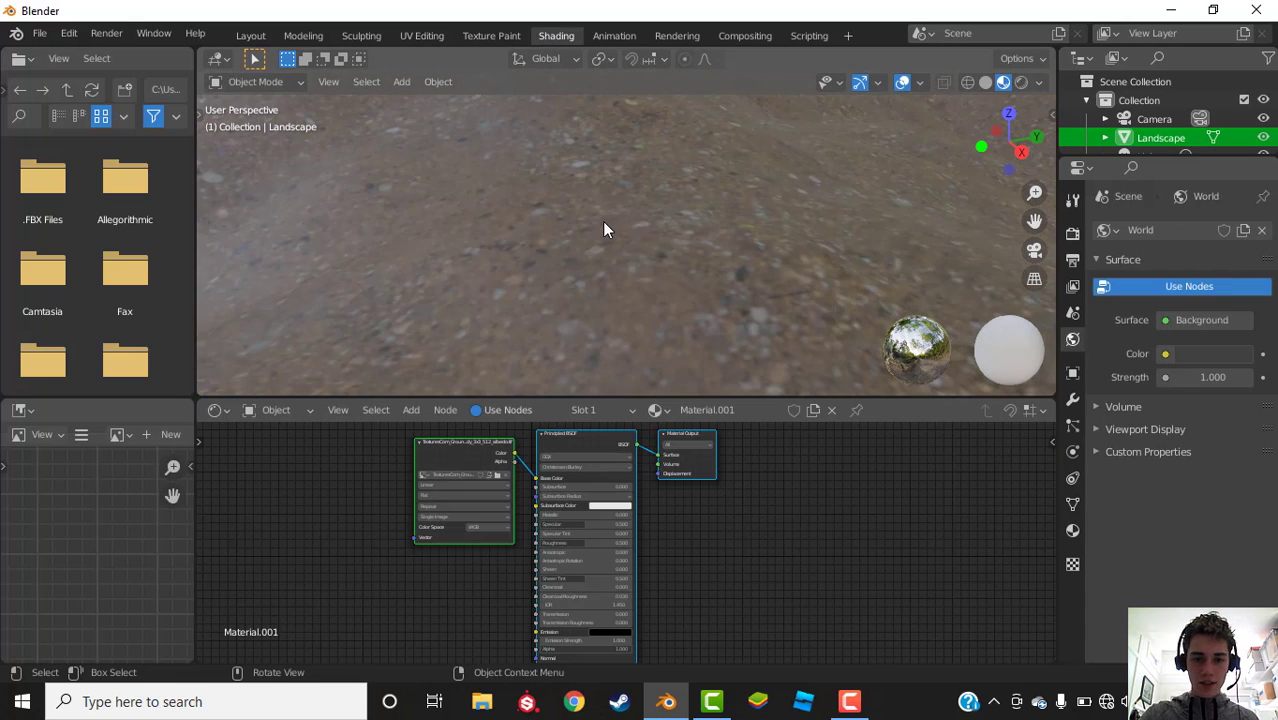
scroll(603, 240, "down", 4)
scroll(603, 243, "down", 5)
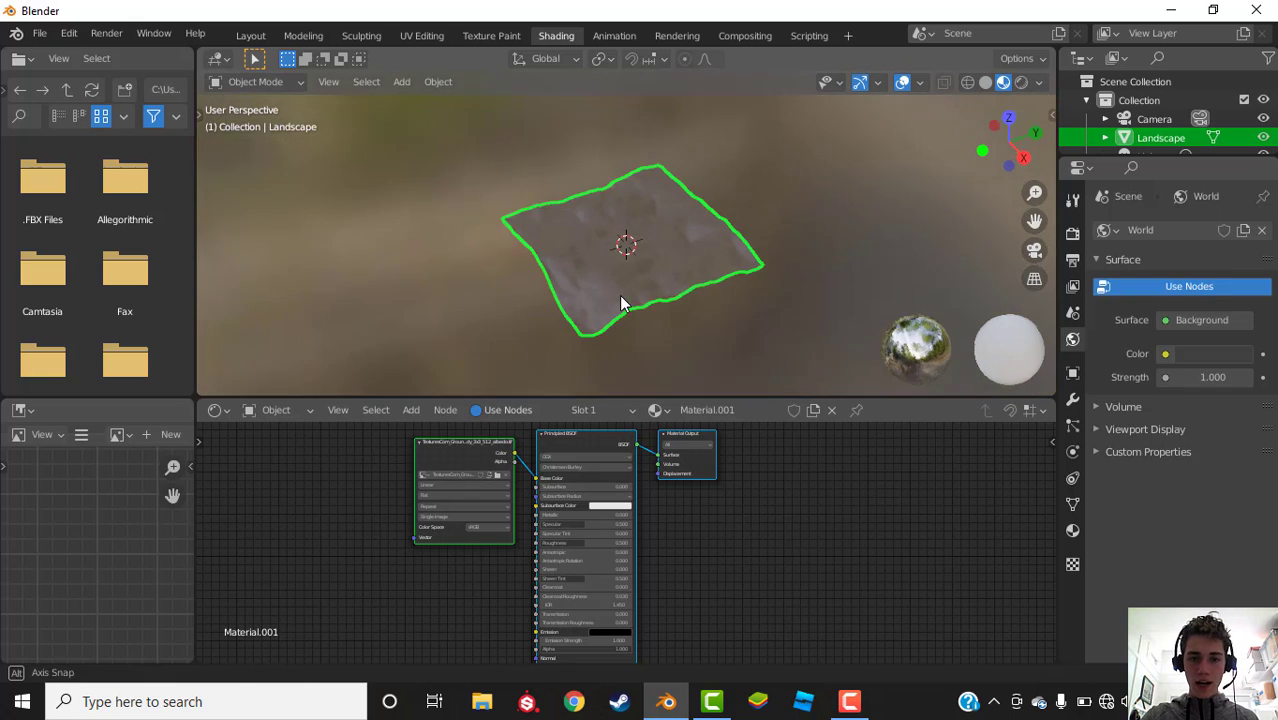
scroll(619, 295, "up", 10)
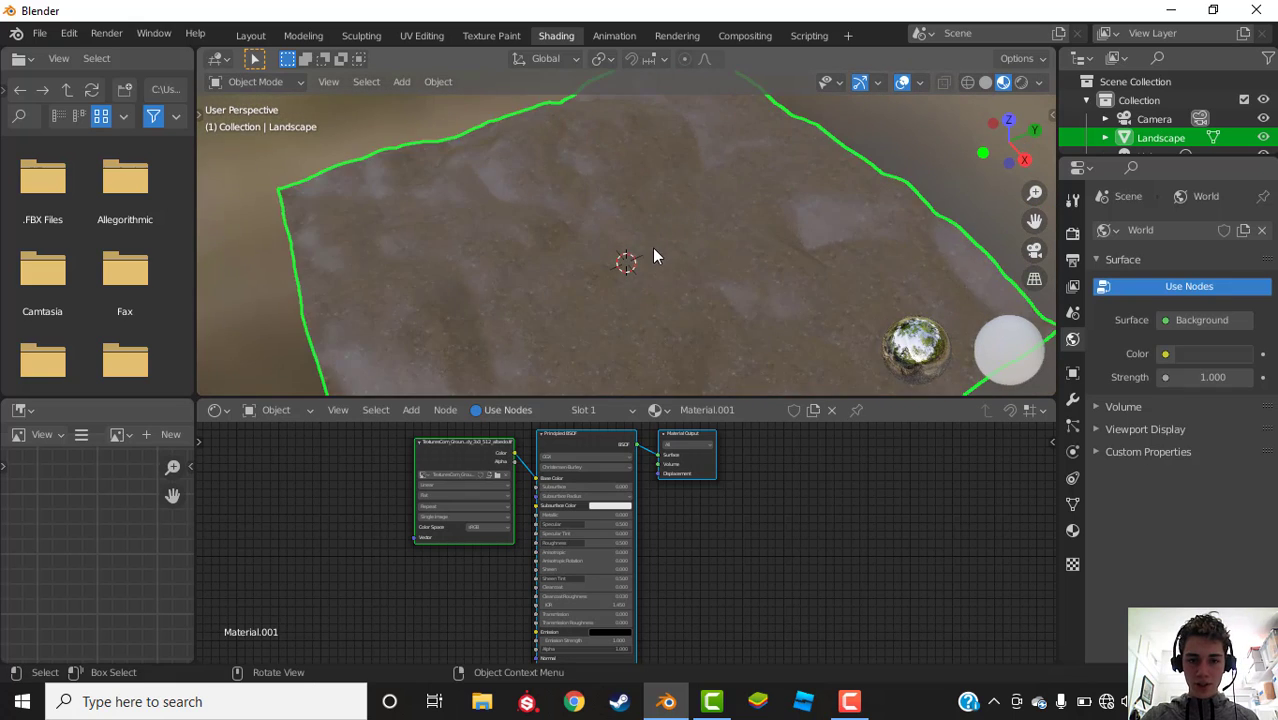
Step: Scale the landscape's UV layout up by about 2.7 times and inspect the finer ground texture in the Shading workspace
left_click(421, 36)
key("s")
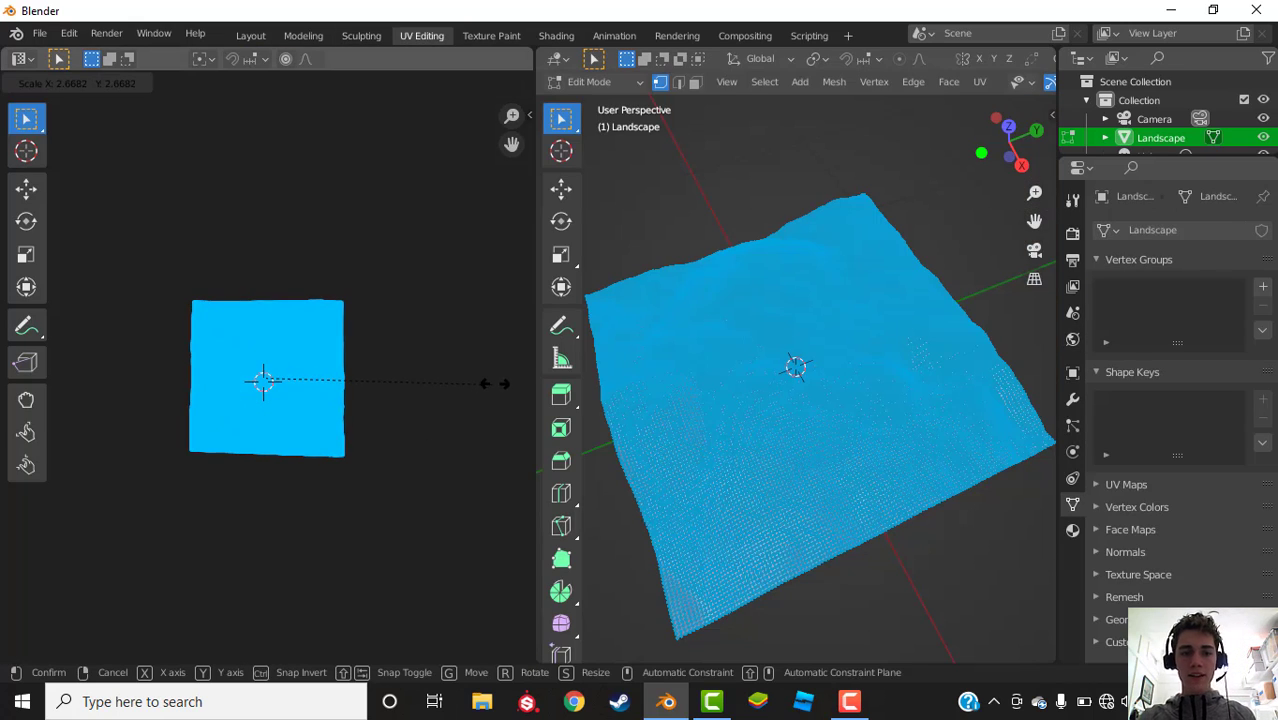
left_click(500, 385)
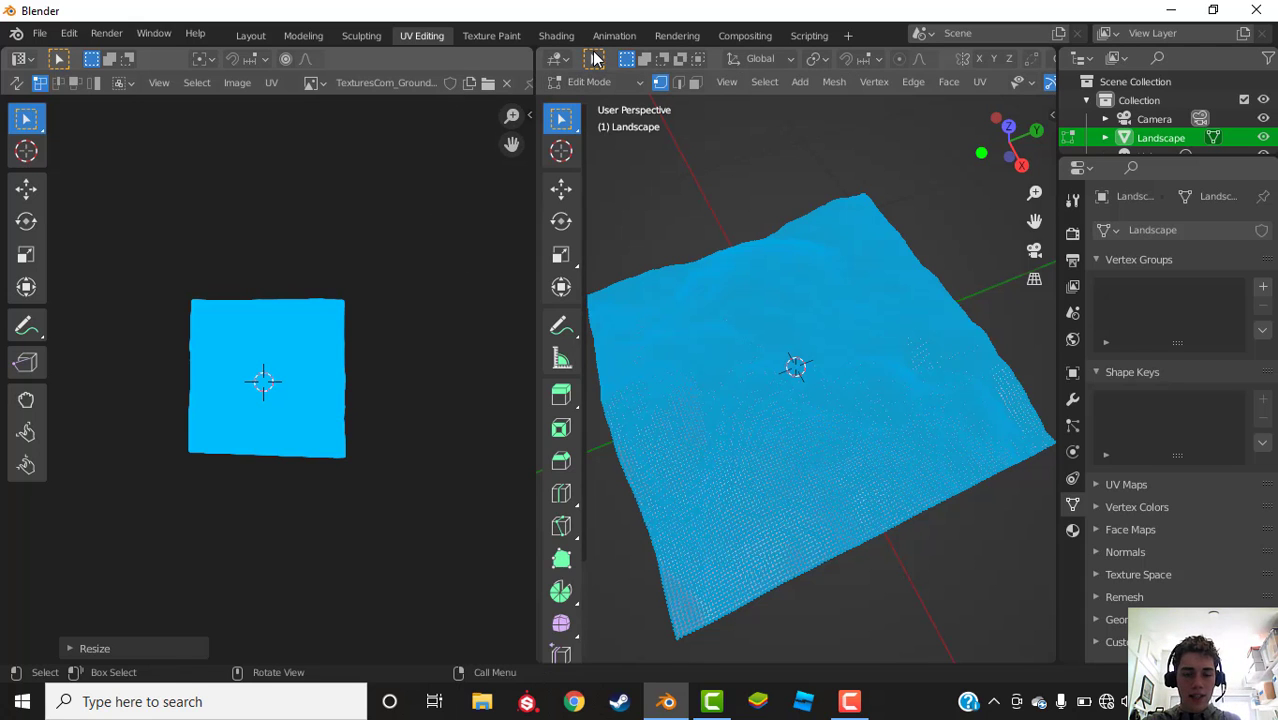
left_click(553, 35)
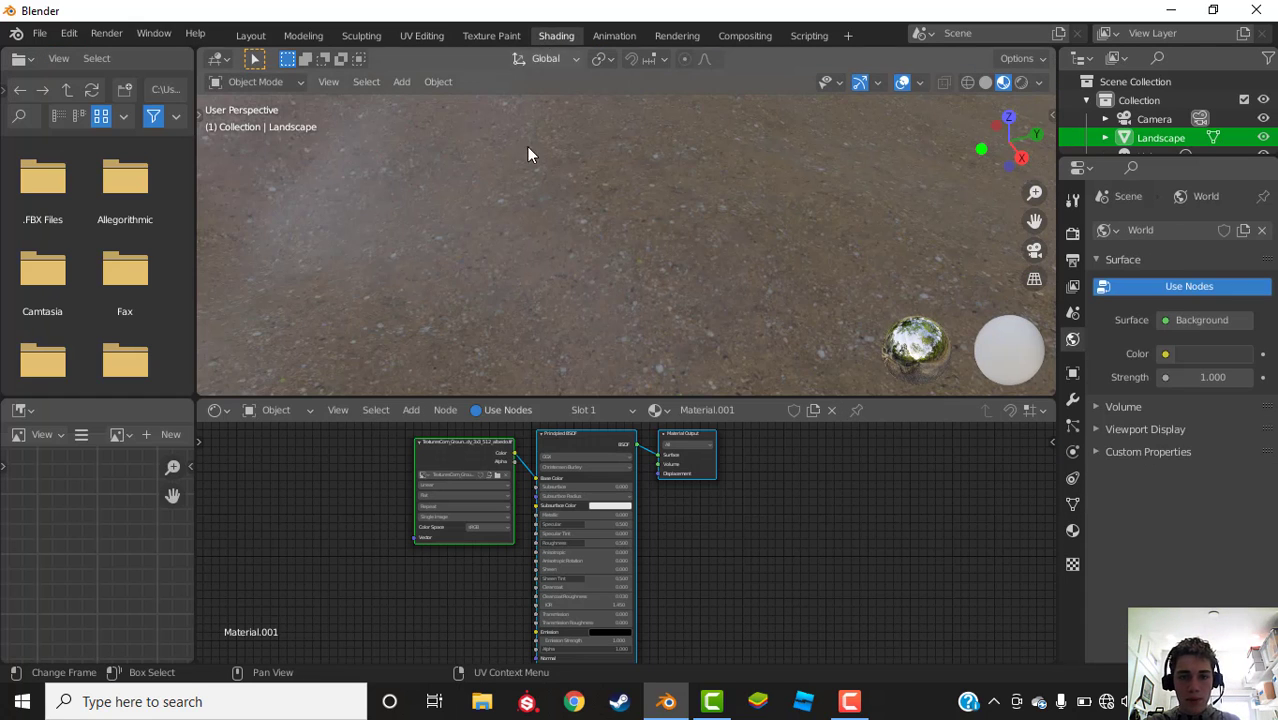
scroll(583, 230, "up", 3)
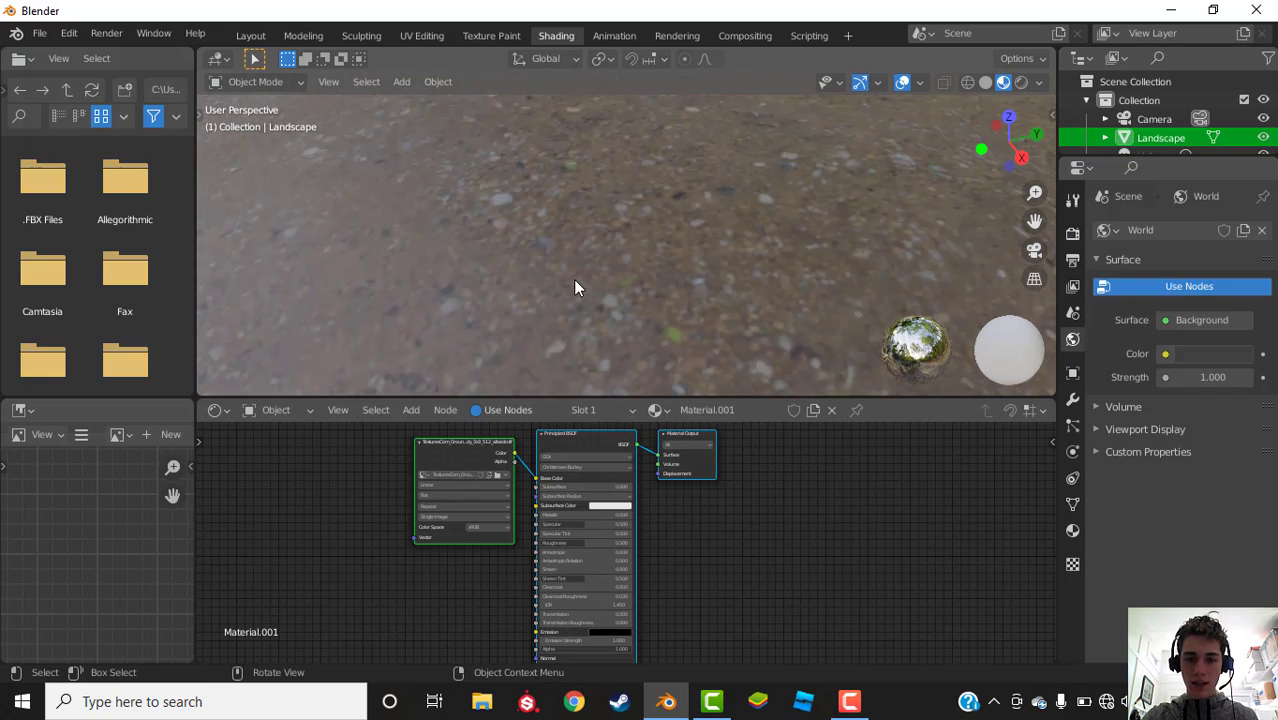
key("shift+c")
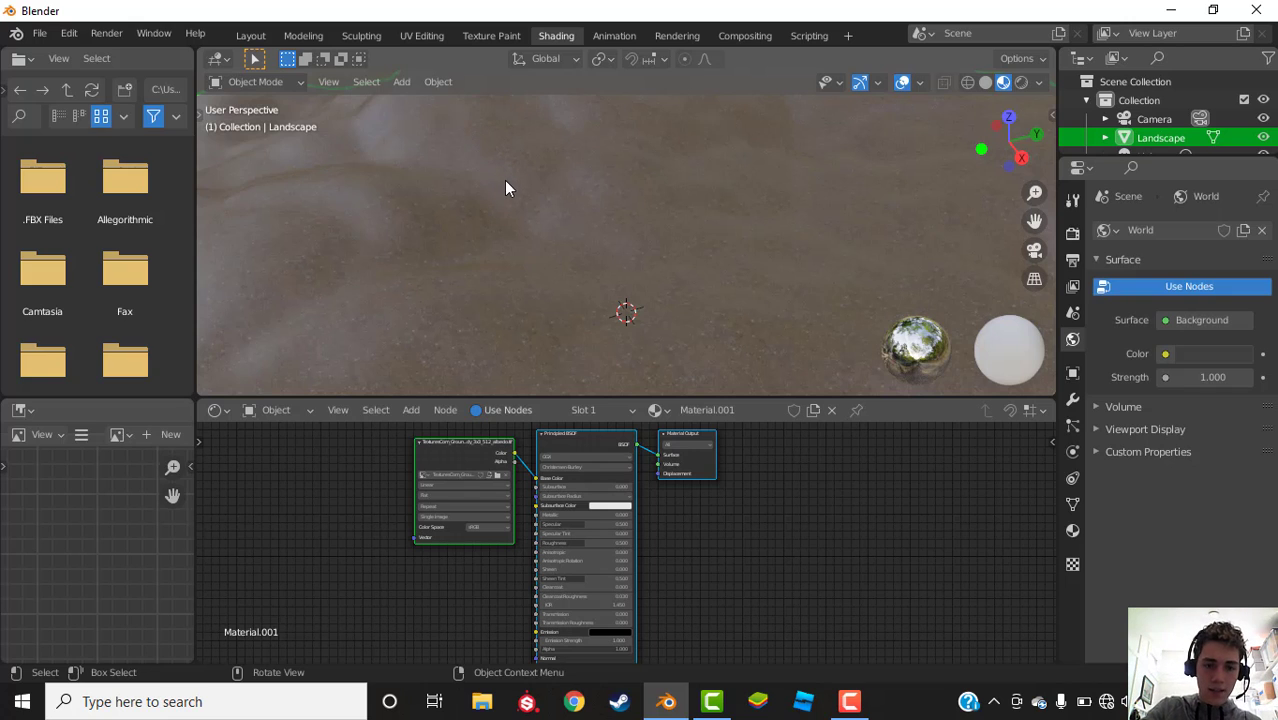
Step: Scale the UV layout up by about 1.3 times and inspect the ground from another angle in the Shading workspace
left_click(414, 36)
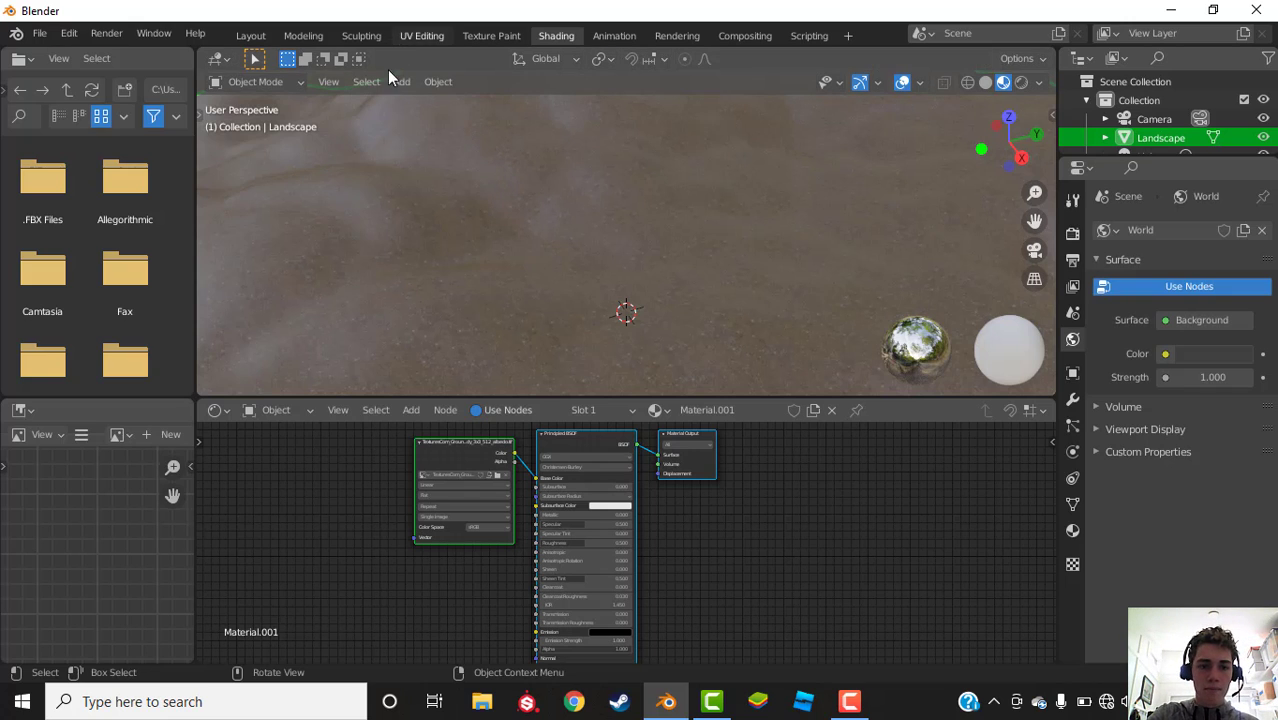
key("s")
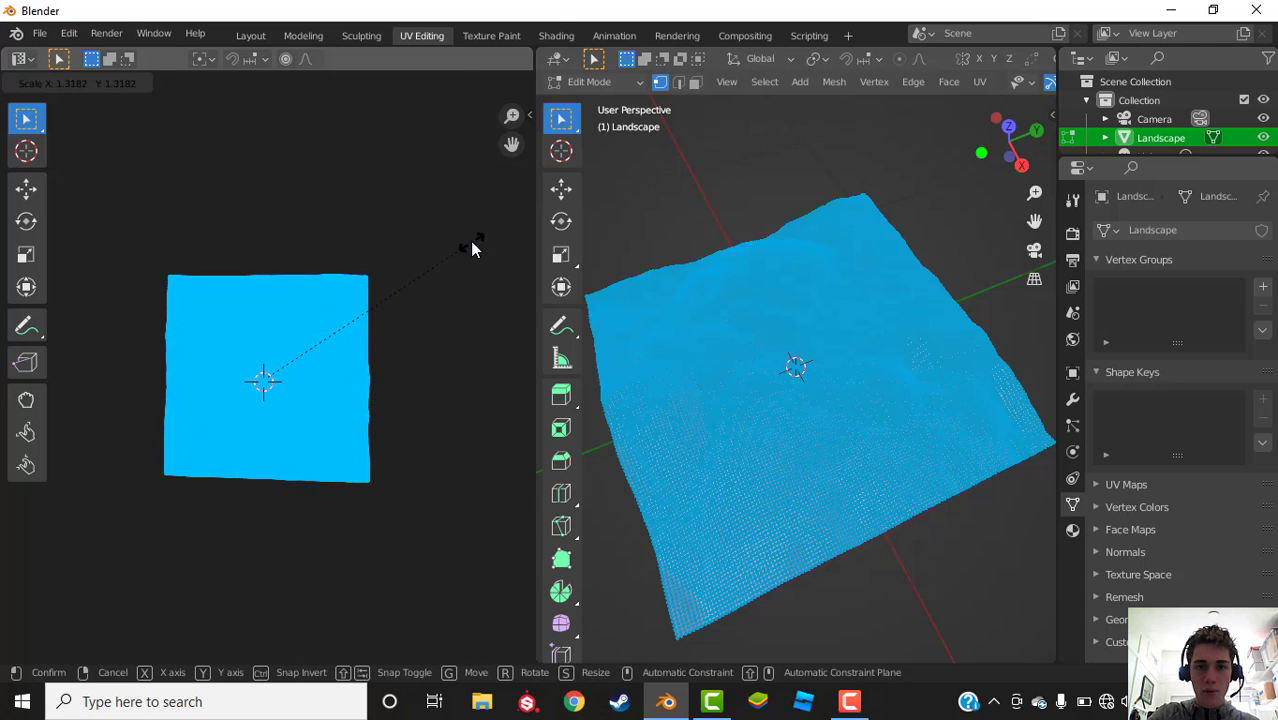
left_click(474, 234)
left_click(552, 35)
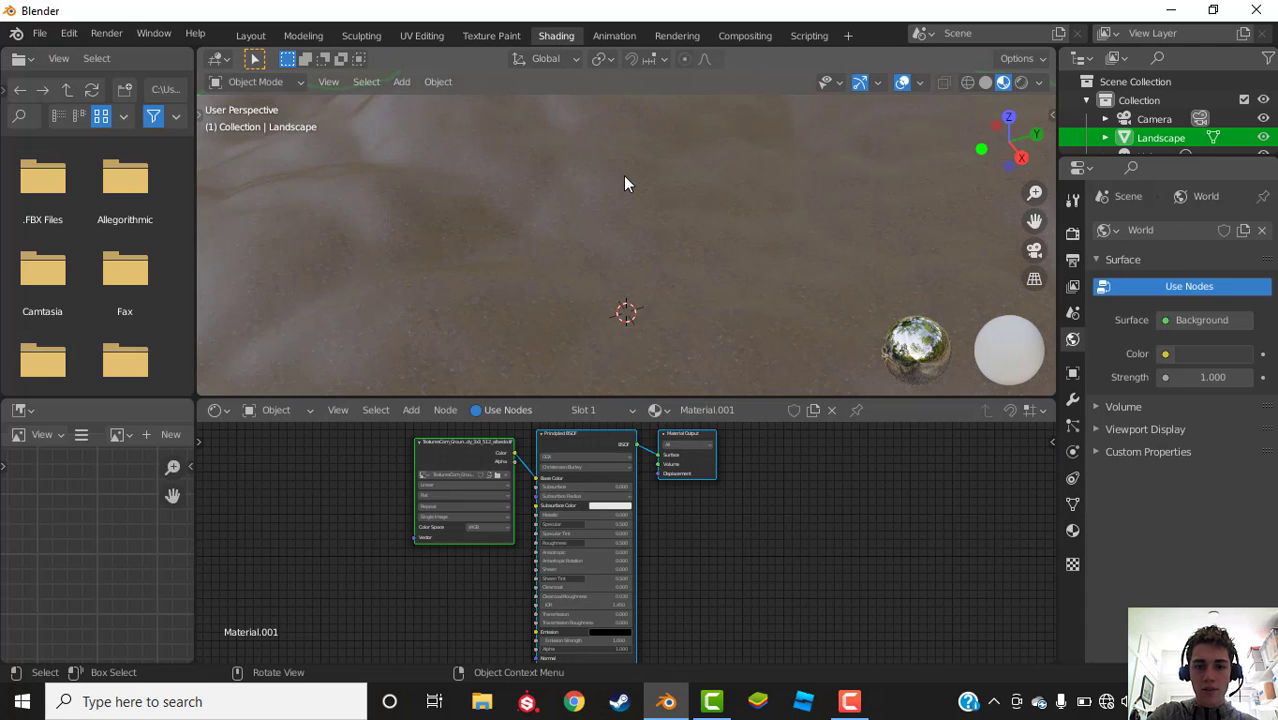
scroll(601, 175, "up", 5)
middle_click_drag(585, 155, 587, 287)
middle_click_drag(575, 235, 546, 236)
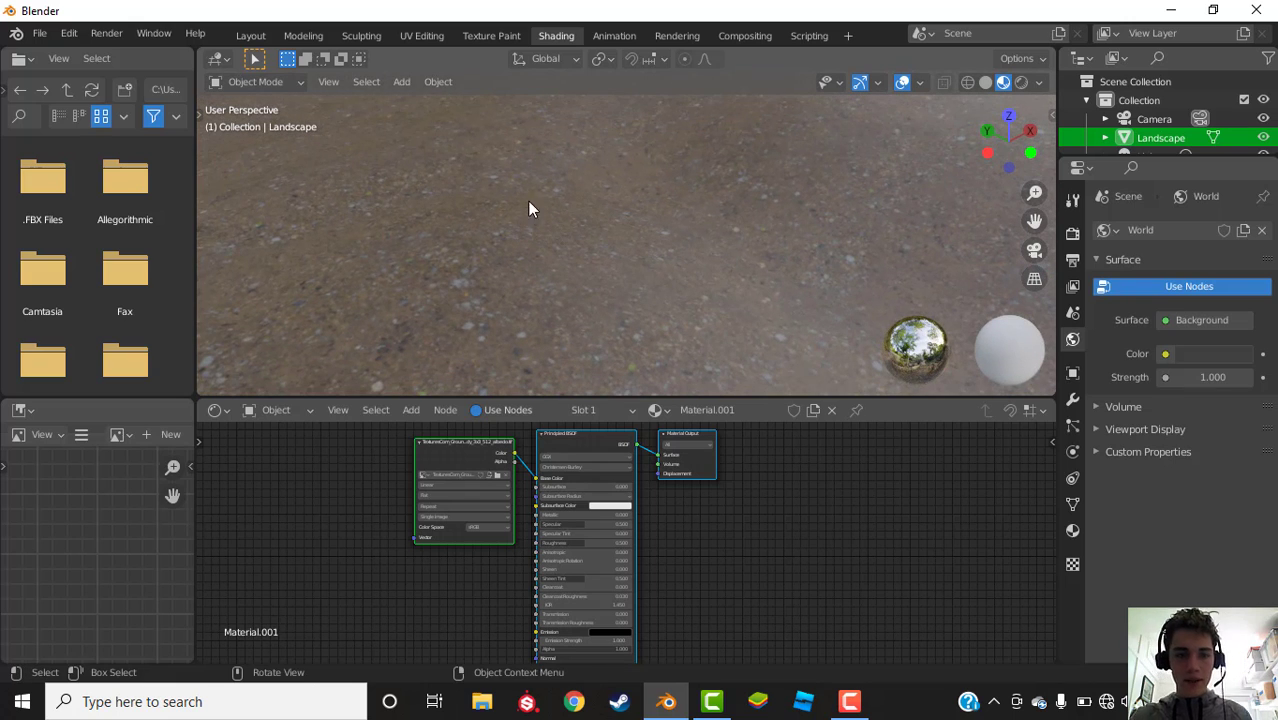
Step: Enlarge the UV layout to more than three times its size and check the landscape from afar and up close in the Shading workspace
left_click(423, 37)
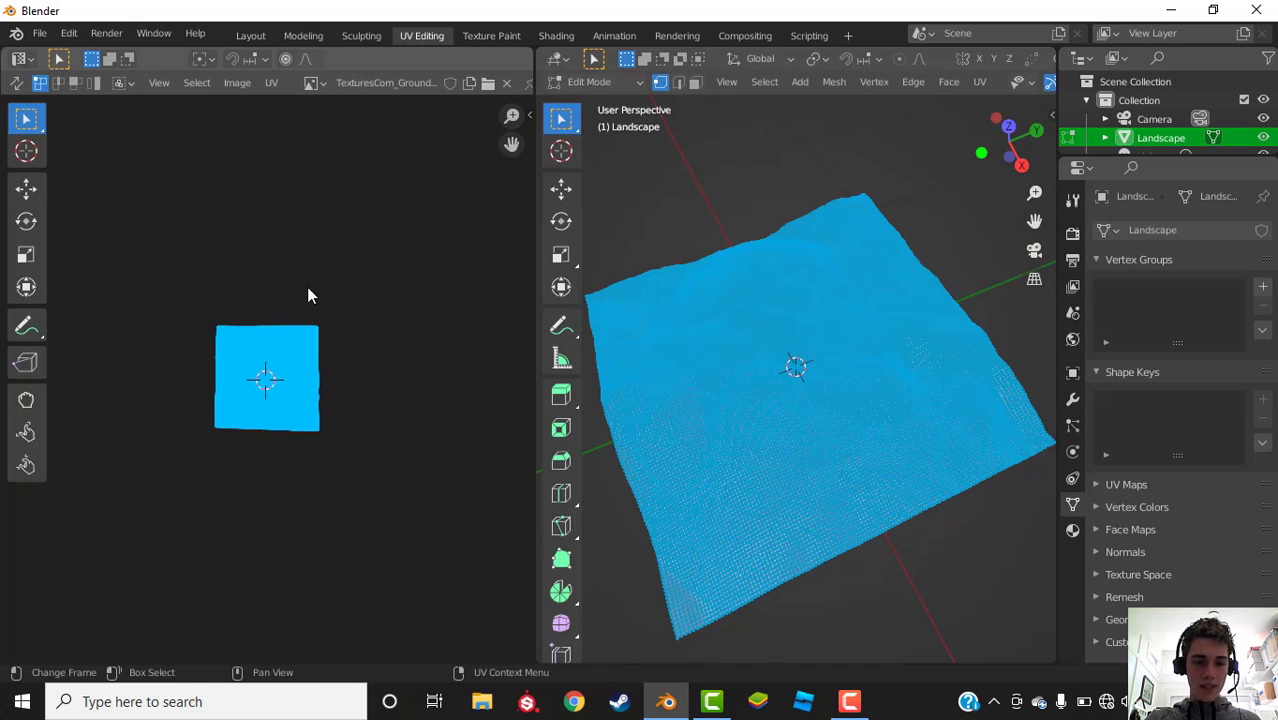
key("s")
left_click(545, 300)
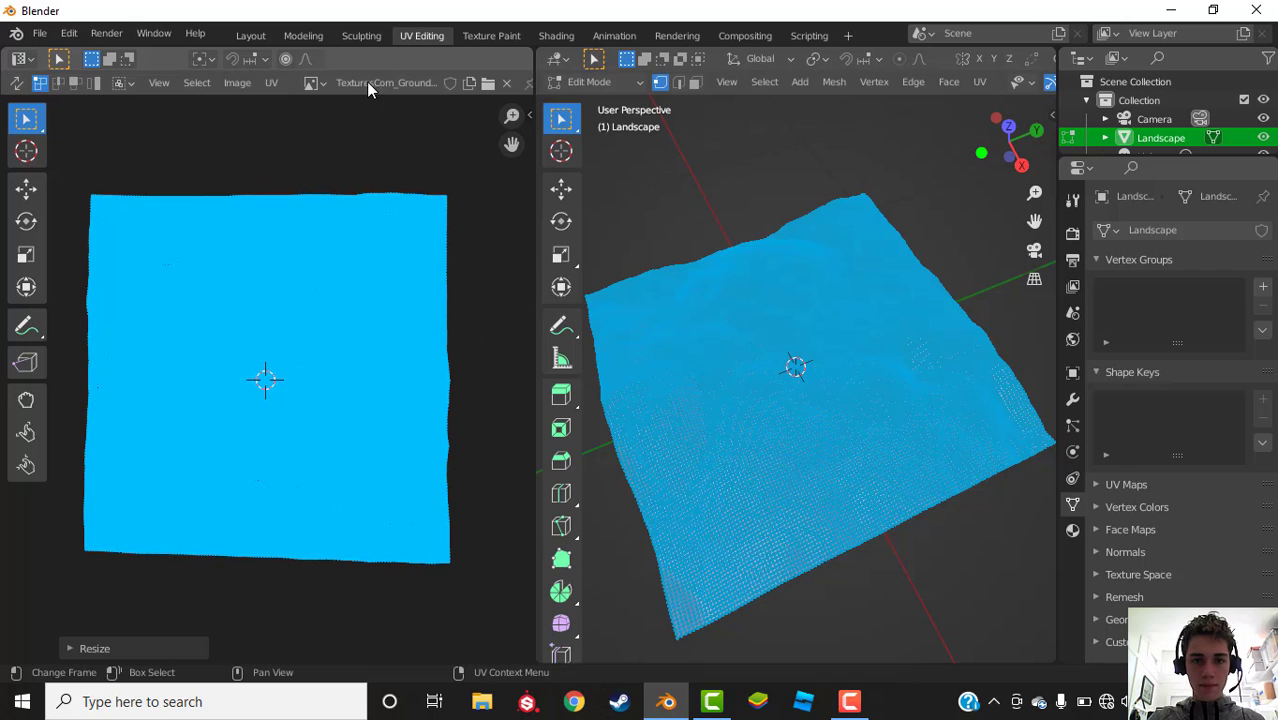
left_click(555, 36)
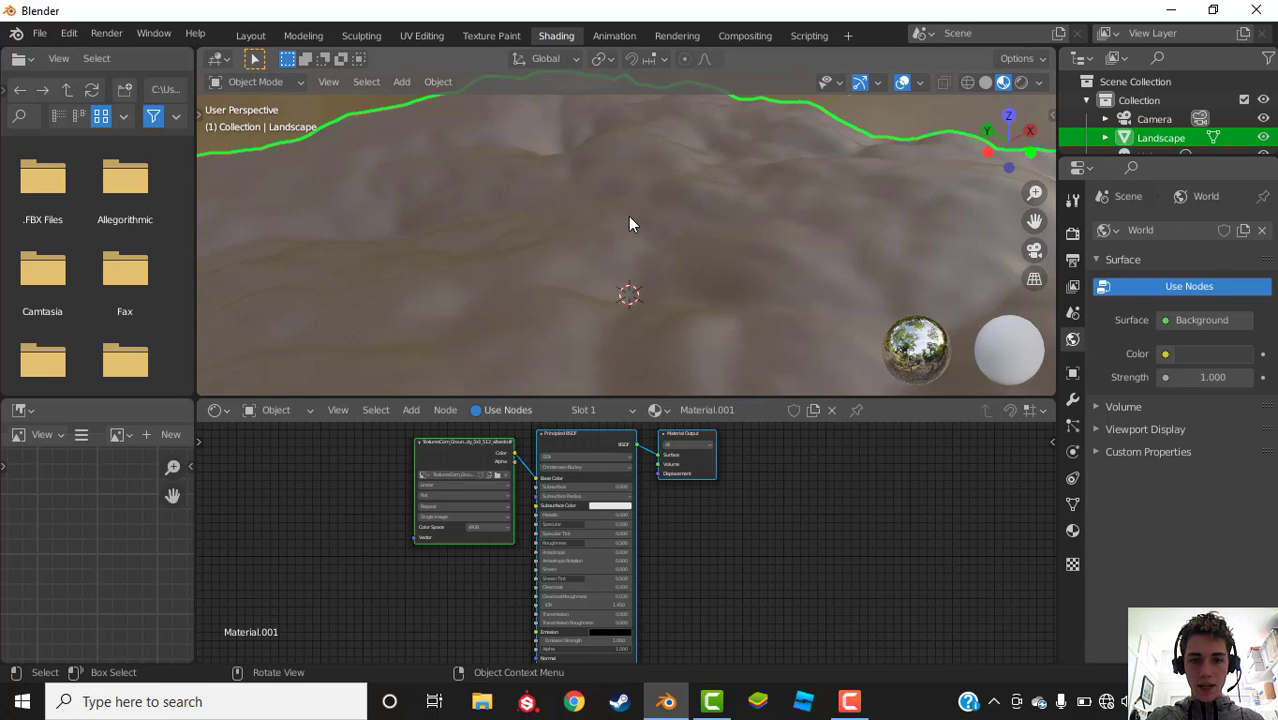
scroll(628, 216, "down", 5)
middle_click_drag(610, 218, 630, 250)
scroll(655, 280, "up", 5)
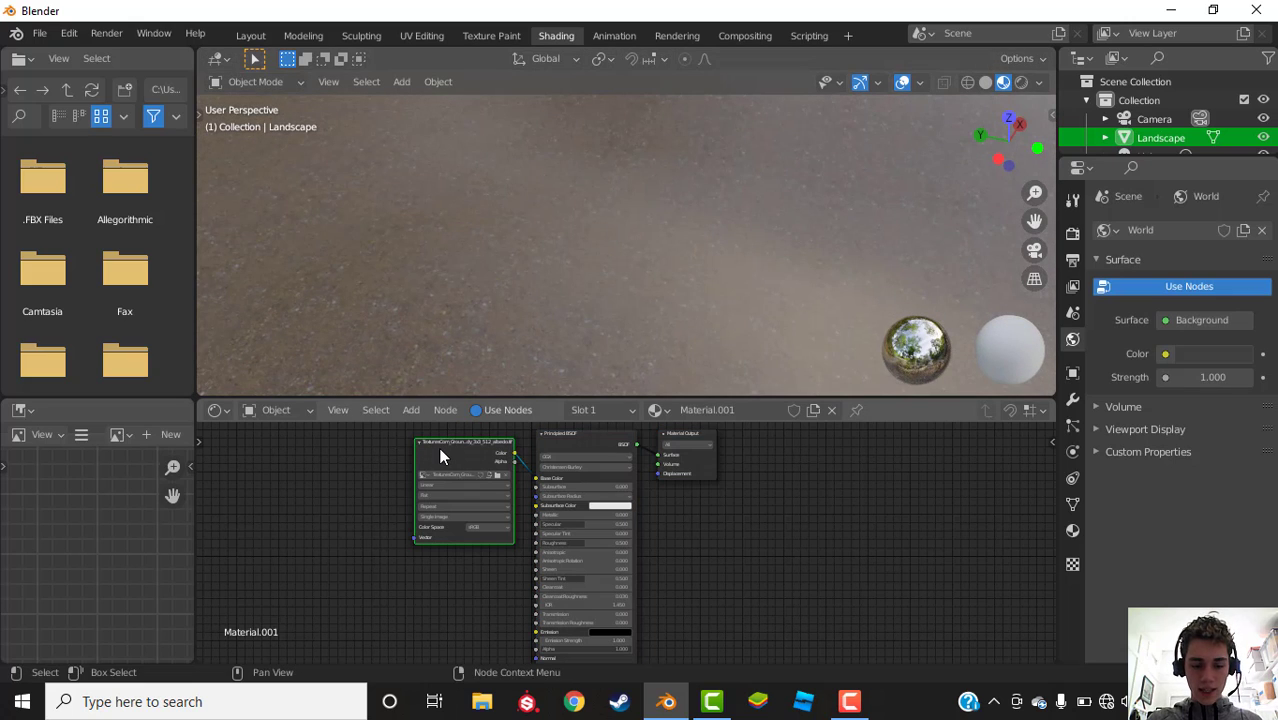
Step: Duplicate the albedo image texture node, place the copy beside the original, and clear its image
key("shift+d")
left_click(324, 508)
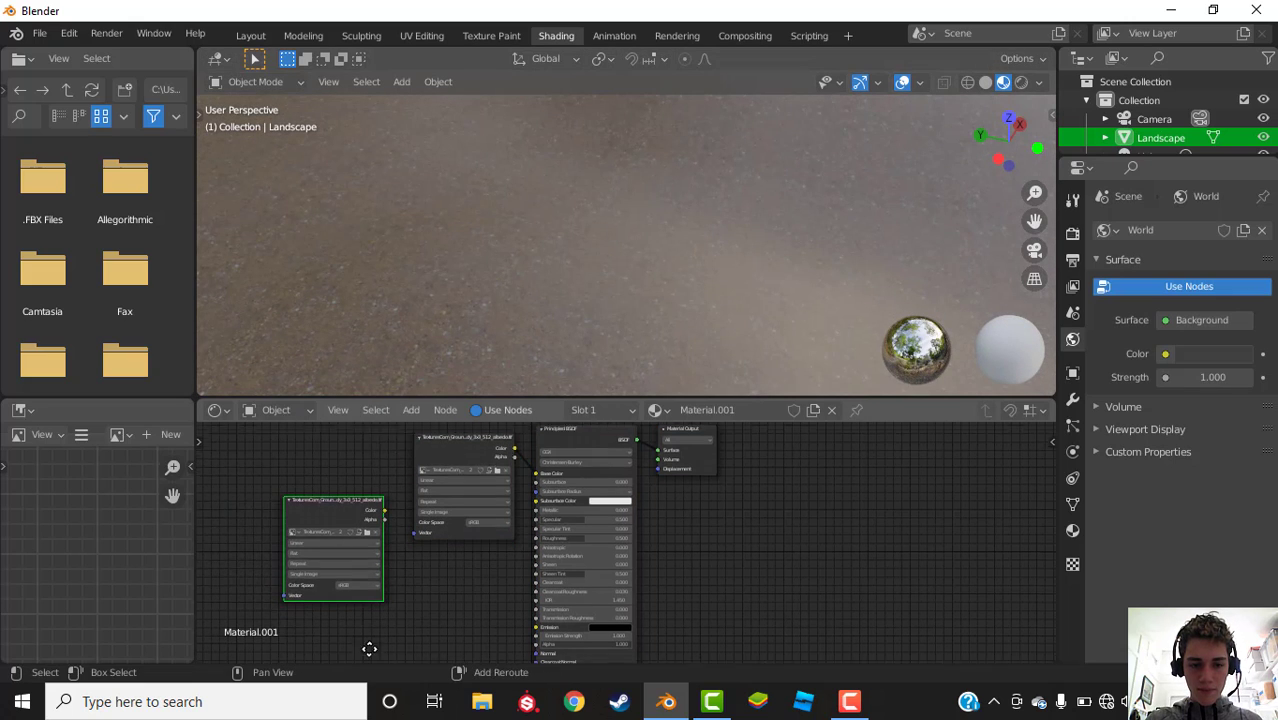
scroll(374, 527, "down", 1)
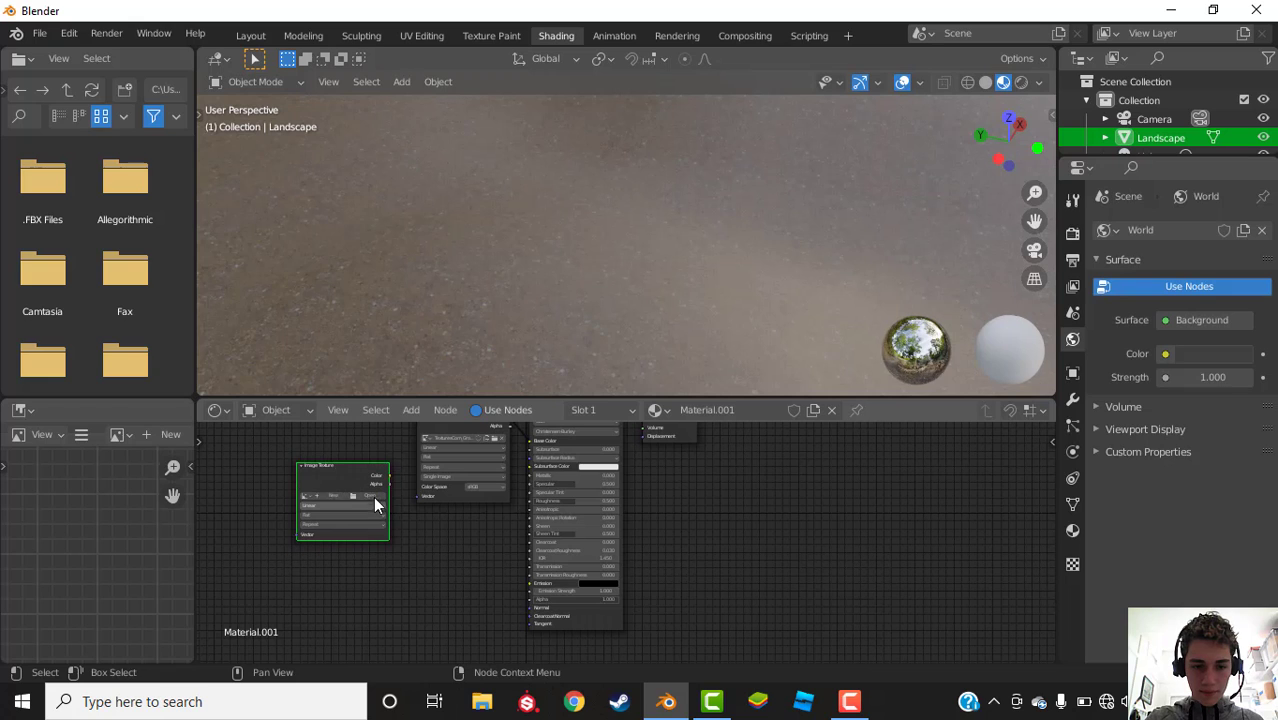
Step: Load the Muddy Ground roughness image into the copied texture node and connect its Color output to the Principled BSDF's Roughness input
left_click(382, 495)
left_click(241, 331)
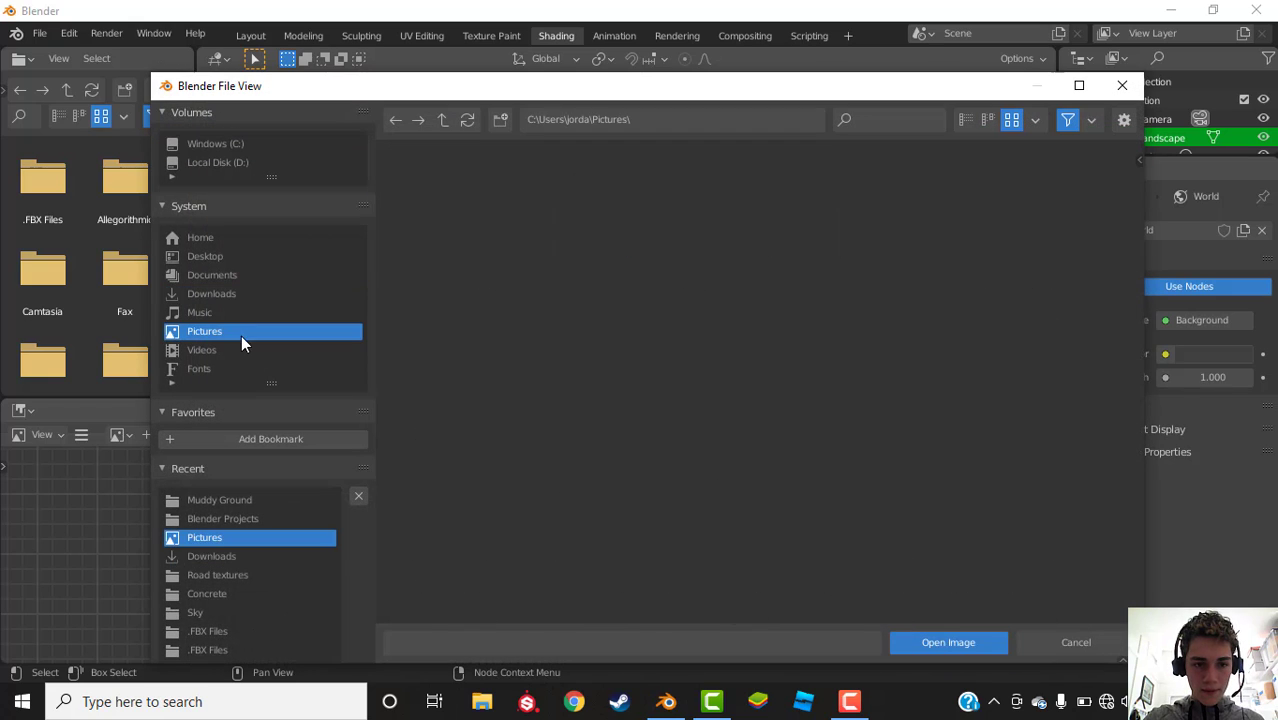
double_click(715, 225)
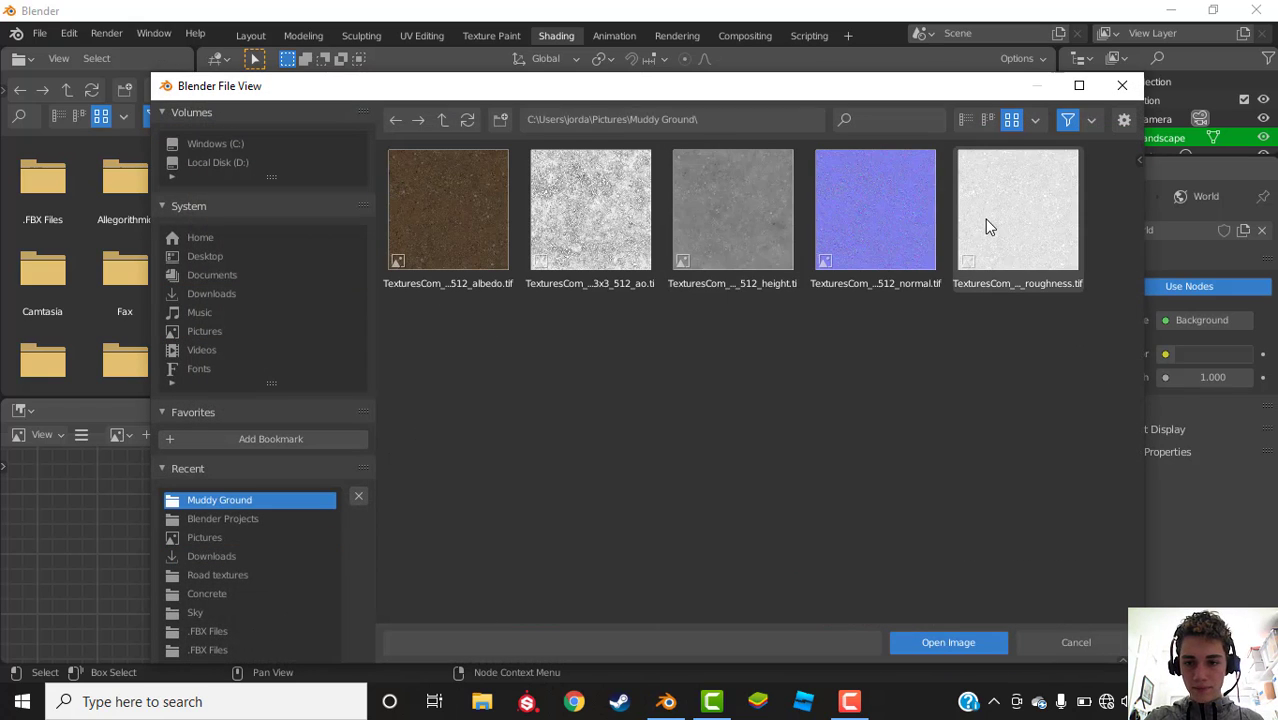
double_click(1013, 205)
scroll(514, 514, "up", 2)
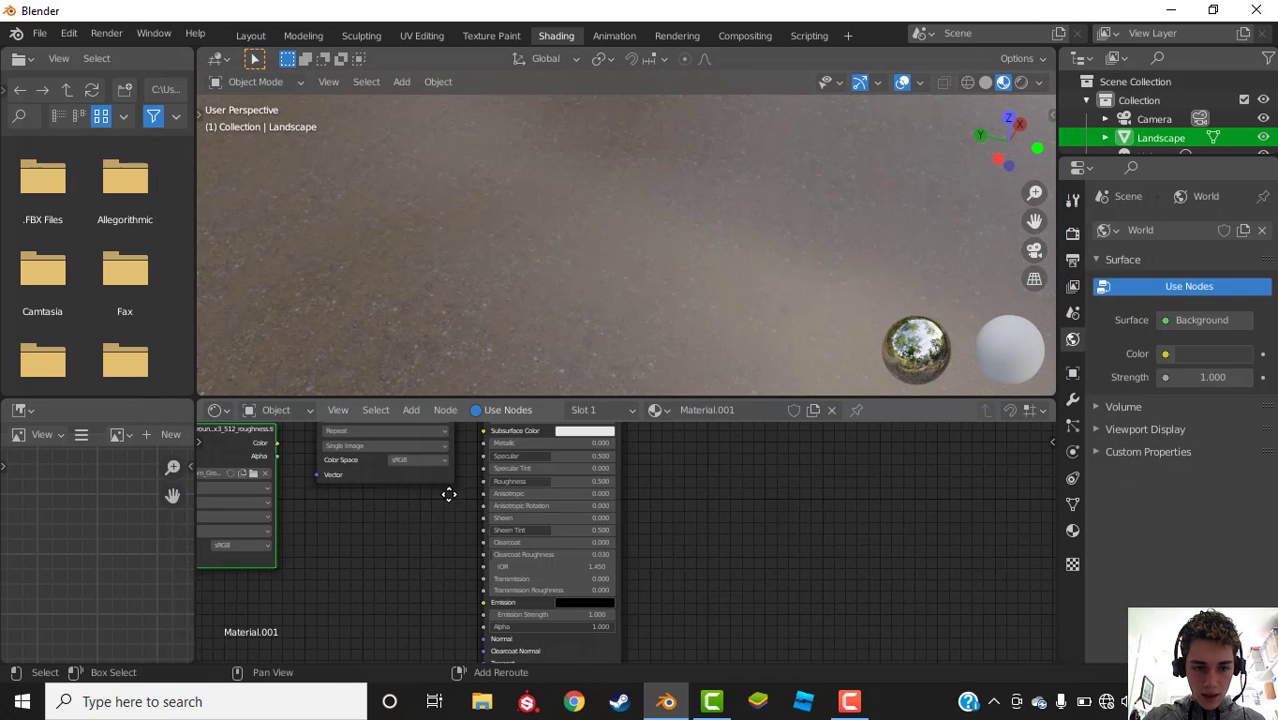
left_click_drag(331, 476, 537, 568)
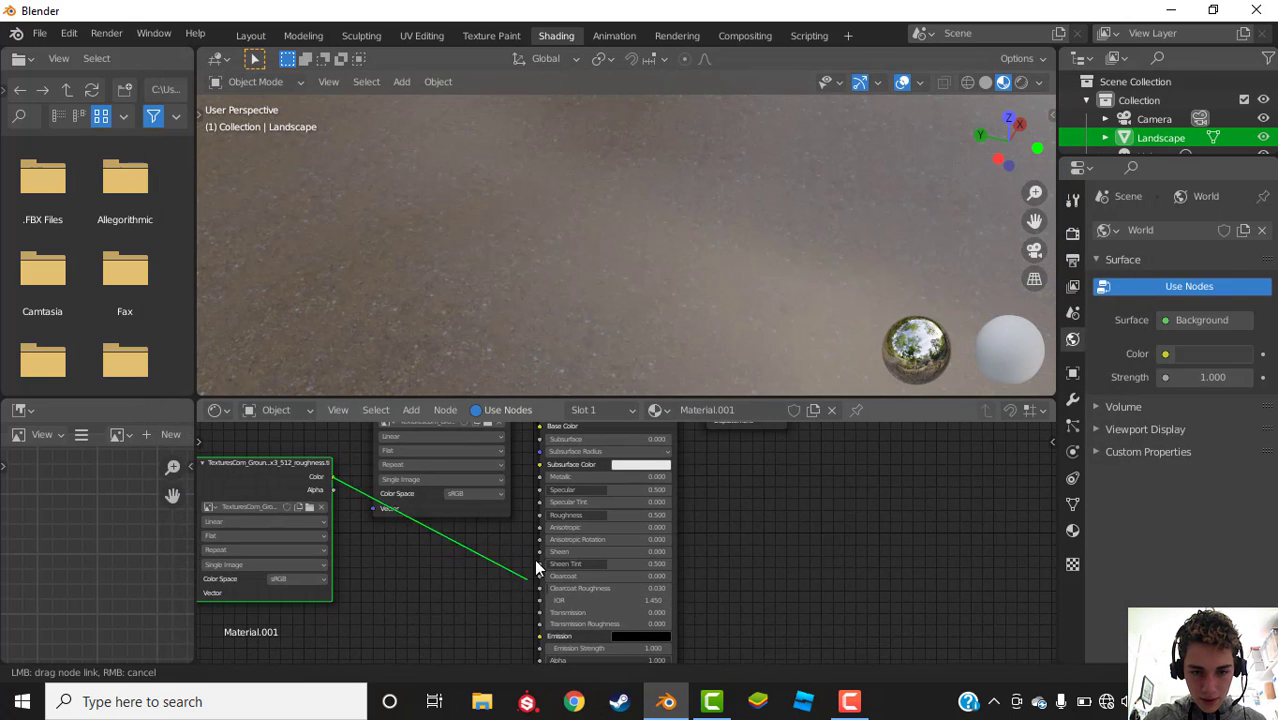
left_click_drag(547, 521, 541, 515)
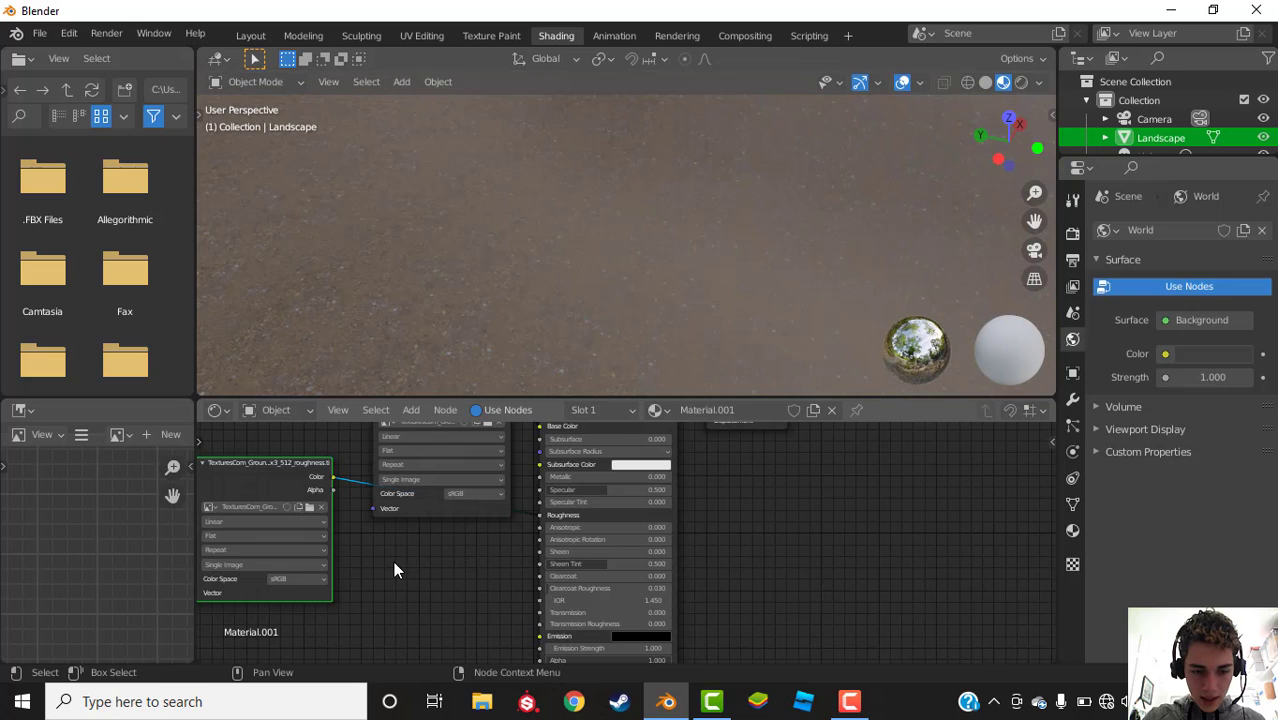
Step: Add a Bump node and place it below the albedo texture, between the roughness texture and the Principled BSDF
key("shift+a")
left_click(362, 464)
type("bu")
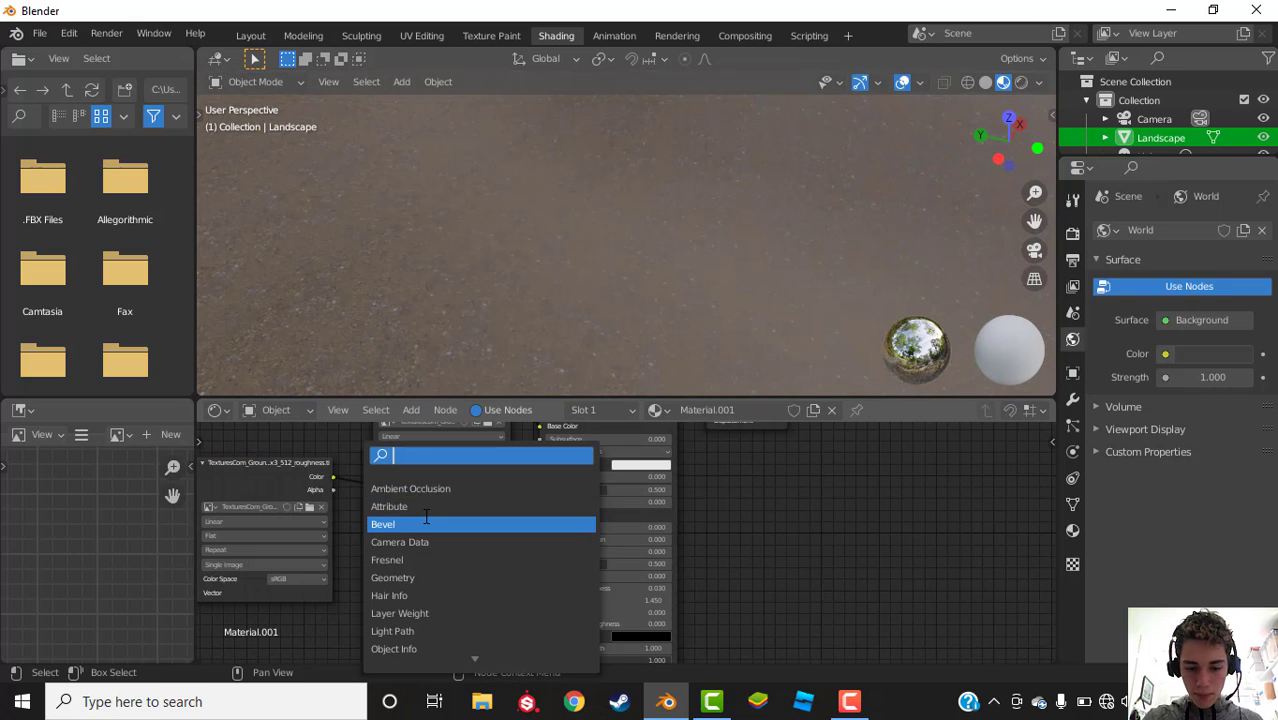
type("mb")
key("Return")
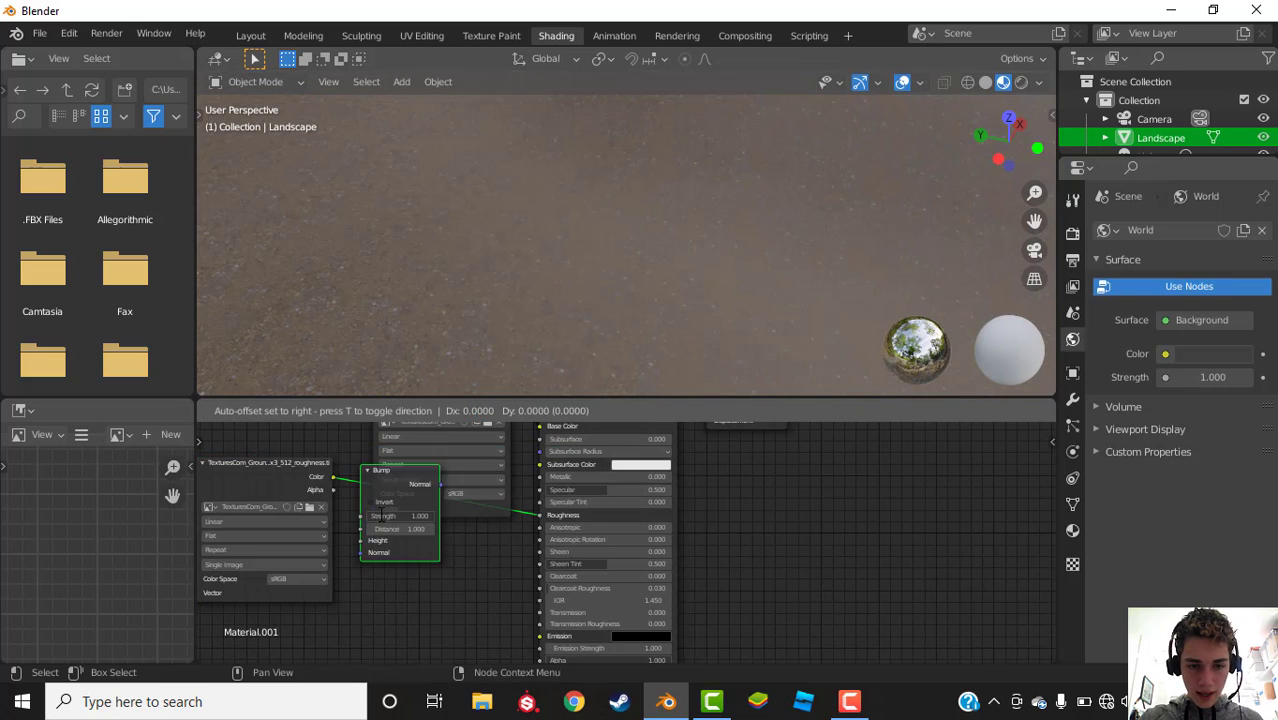
left_click(378, 529)
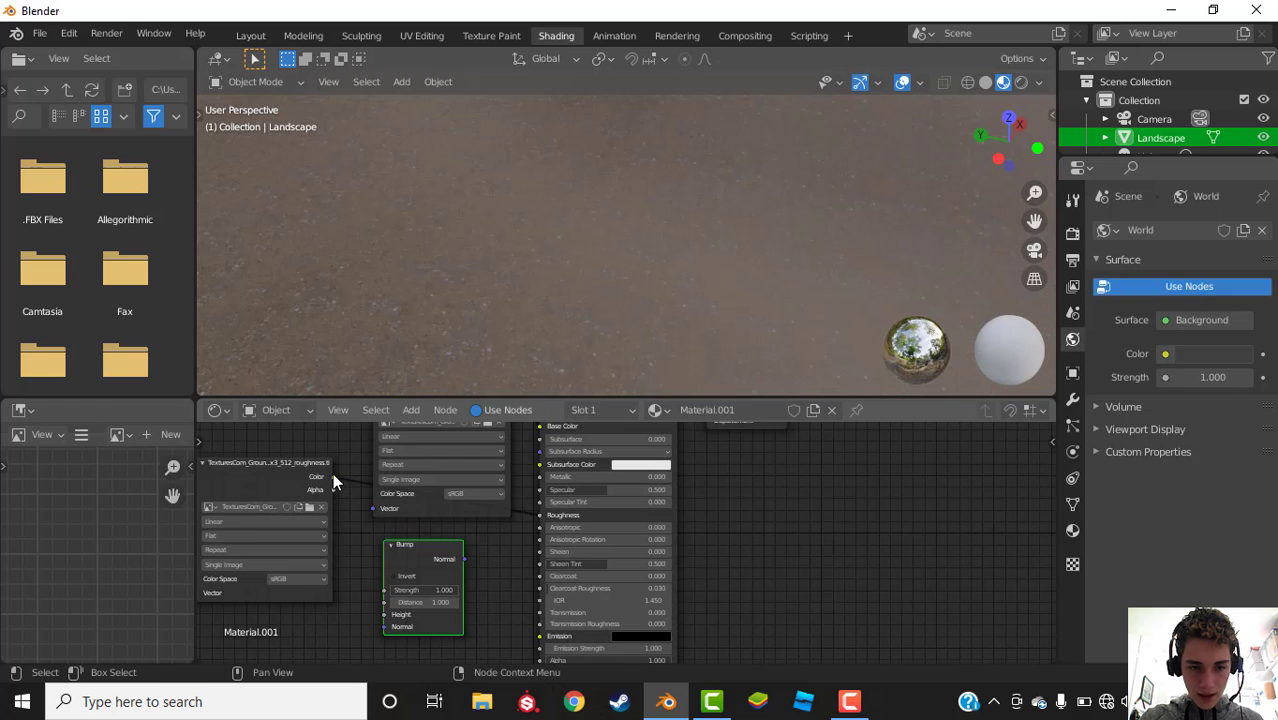
Step: Connect the roughness texture's Alpha output to the Bump node's Height and the Bump node's Normal output to the Principled BSDF's Normal
left_click_drag(333, 489, 383, 615)
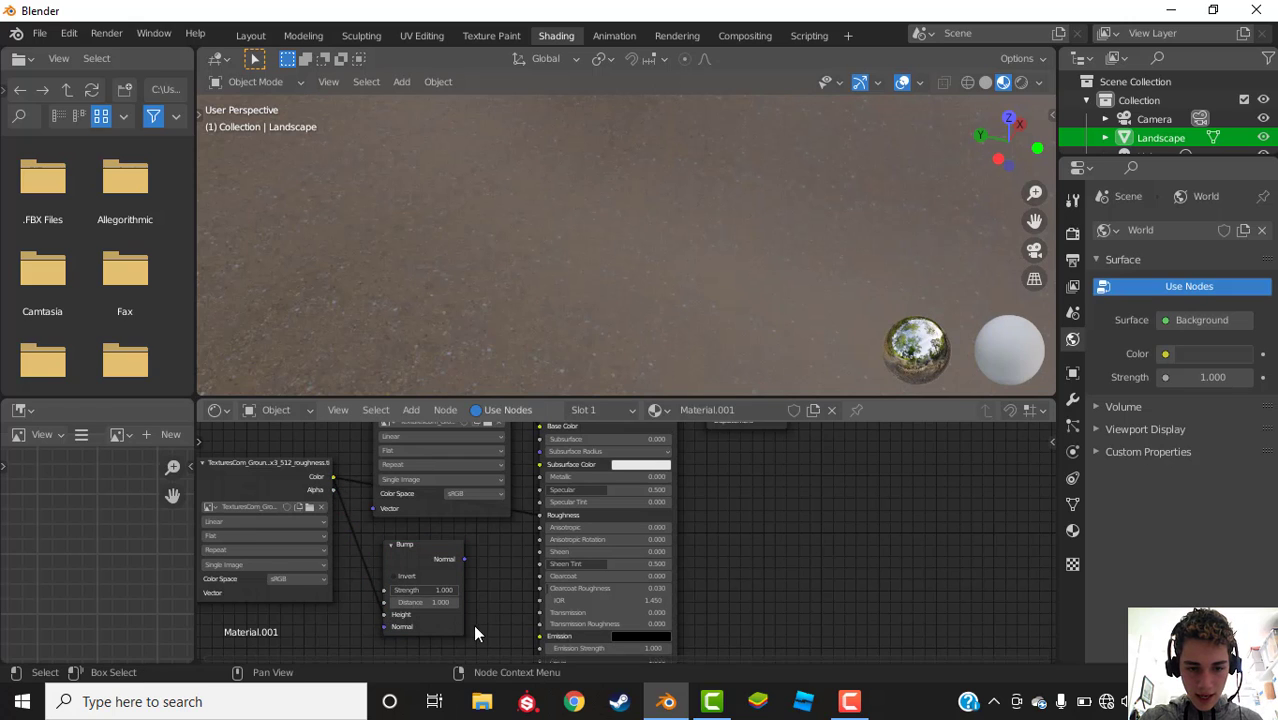
middle_click_drag(473, 624, 452, 508)
left_click_drag(447, 457, 519, 570)
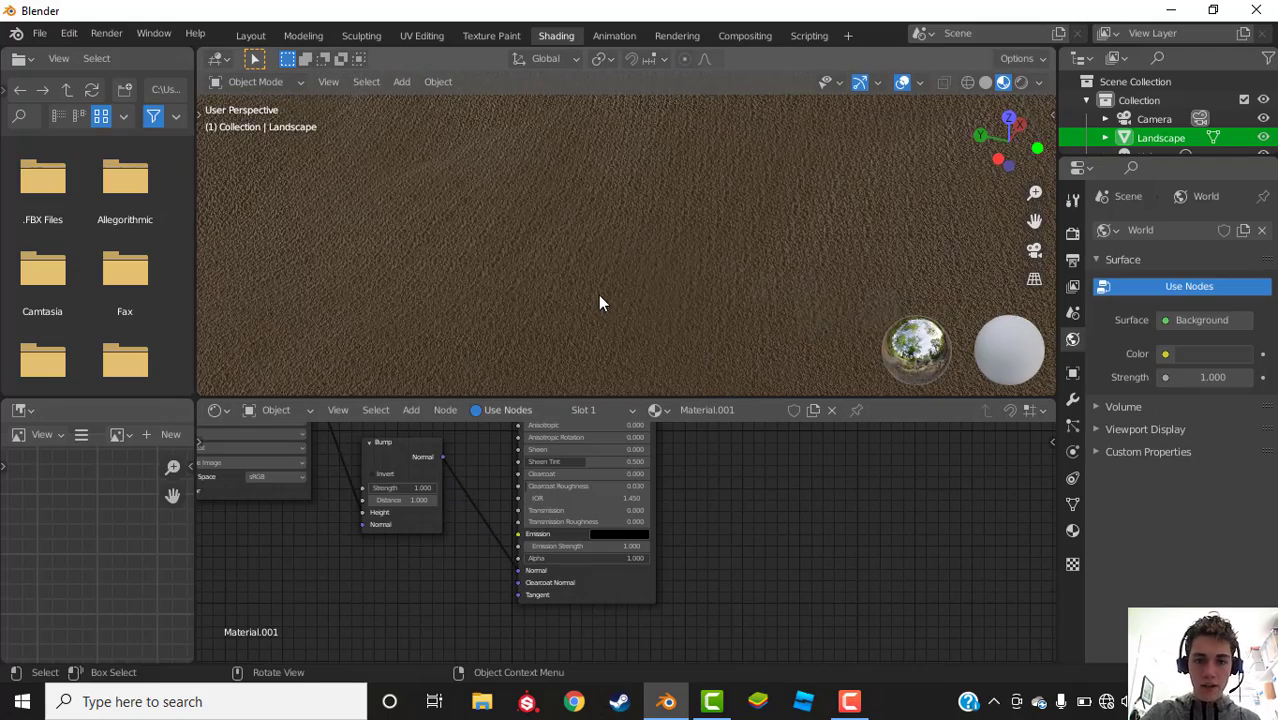
Step: Examine the bumped ground texture on the landscape from afar and up close, and review the material's nodes
scroll(599, 285, "down", 8)
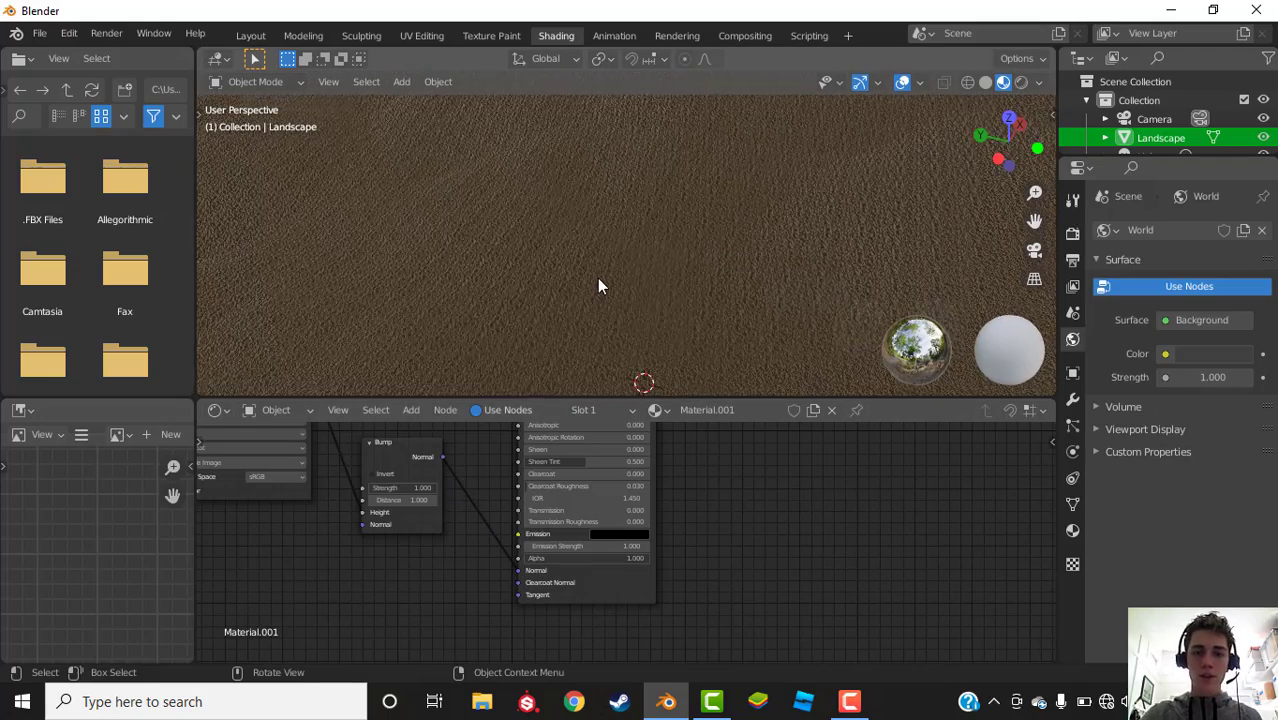
middle_click_drag(597, 274, 652, 363)
scroll(645, 271, "down", 5)
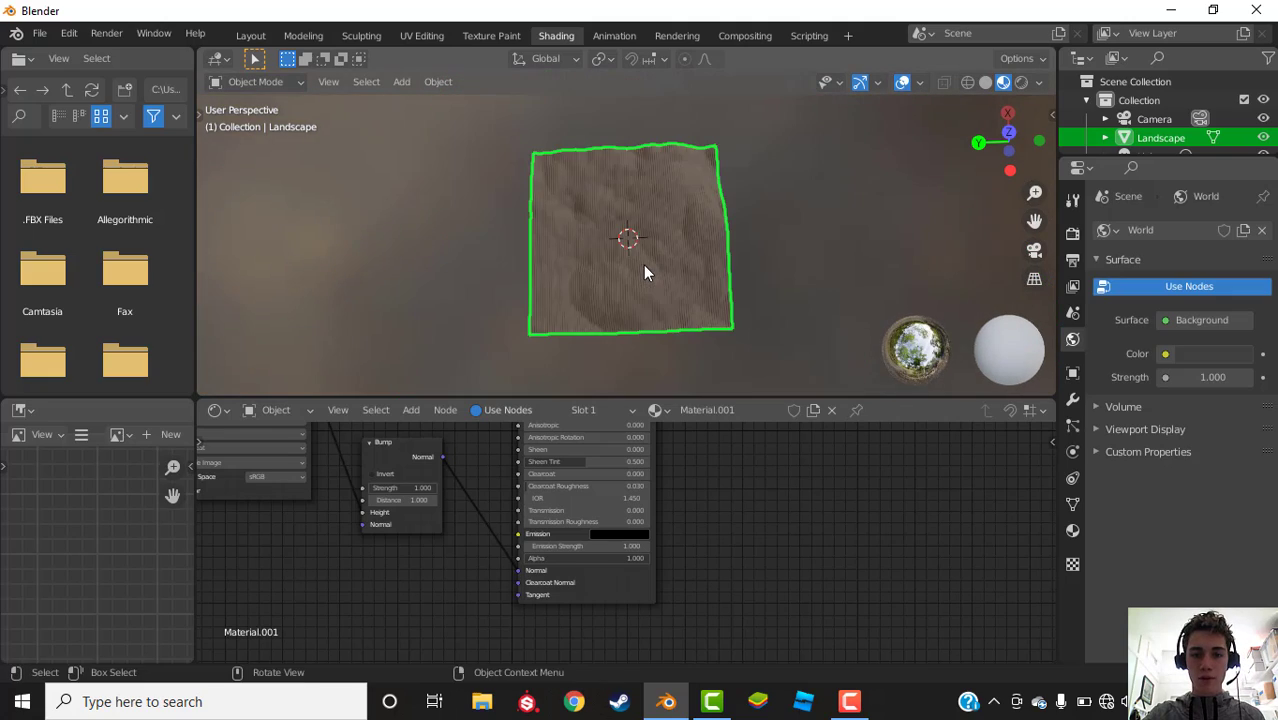
scroll(650, 290, "up", 6)
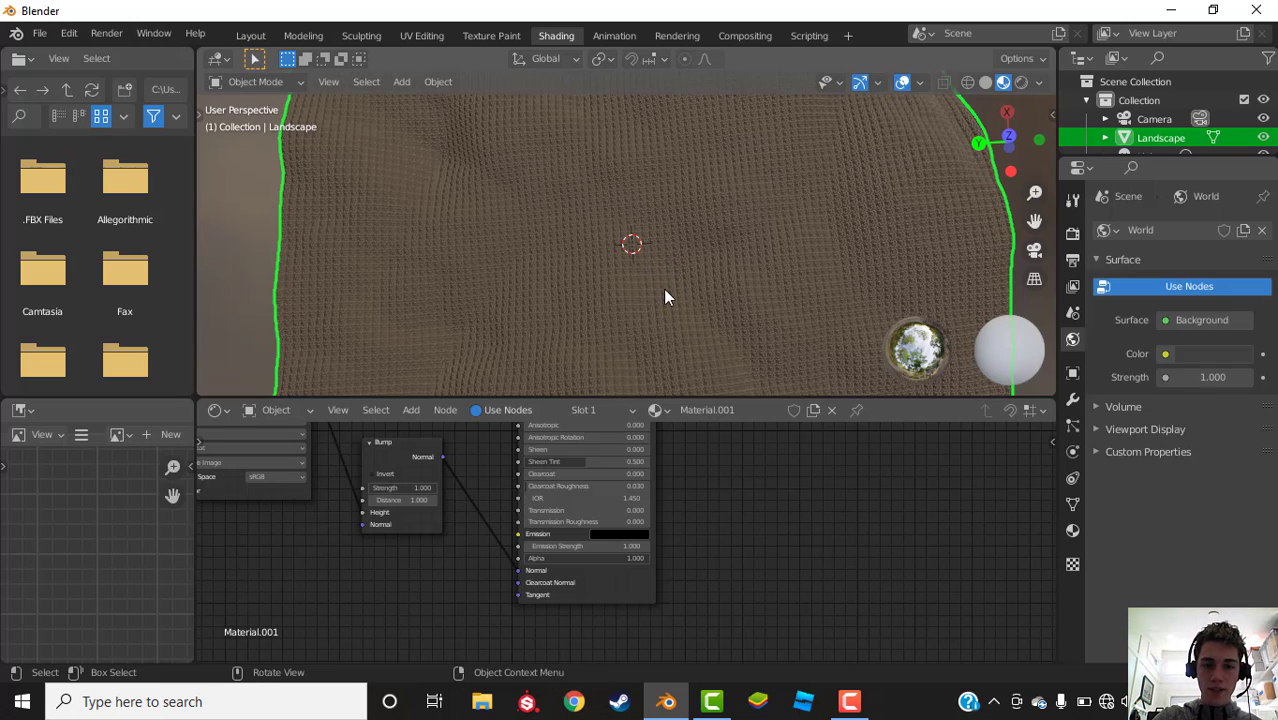
middle_click_drag(690, 294, 646, 228)
scroll(687, 260, "up", 5)
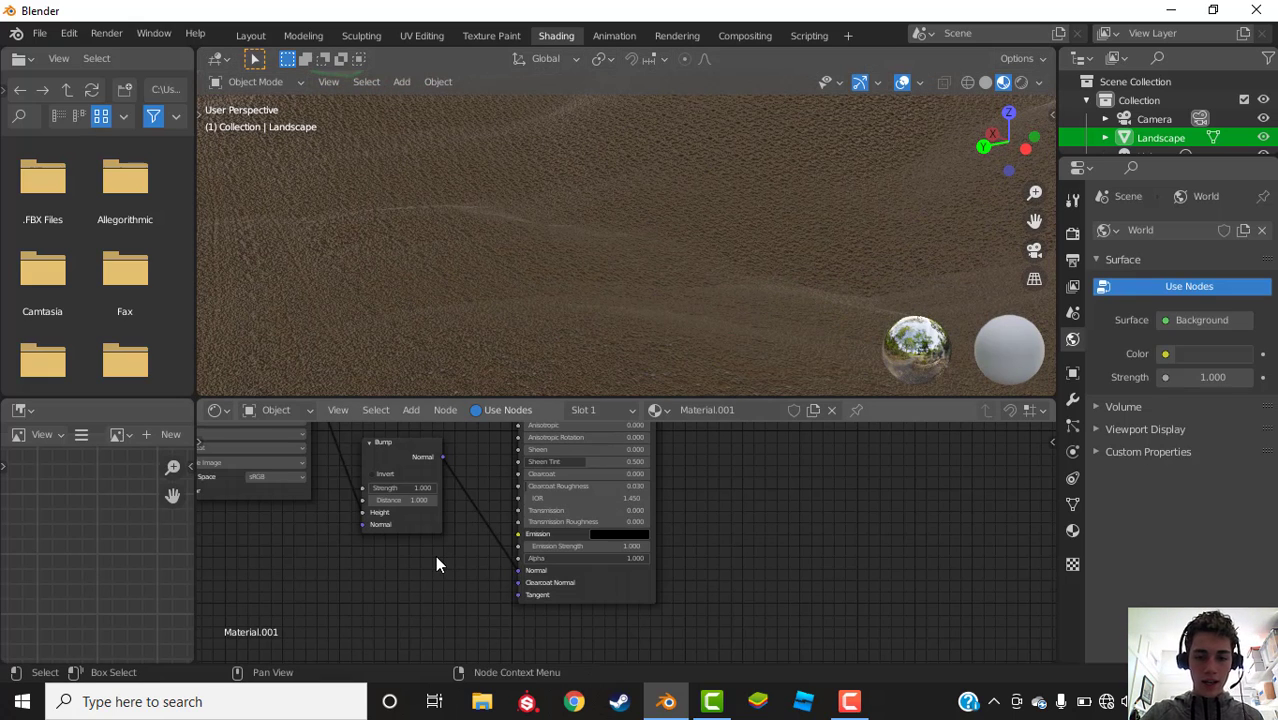
middle_click_drag(438, 552, 476, 568)
middle_click_drag(420, 441, 396, 611)
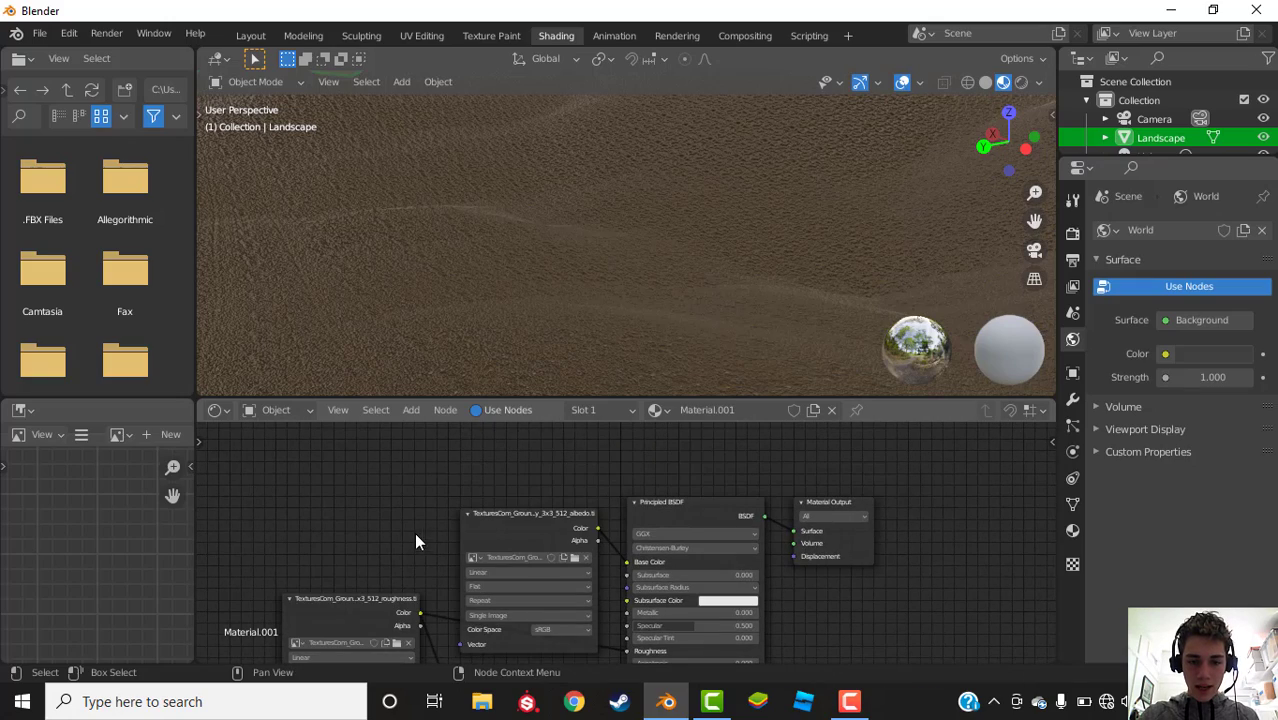
left_click(511, 521)
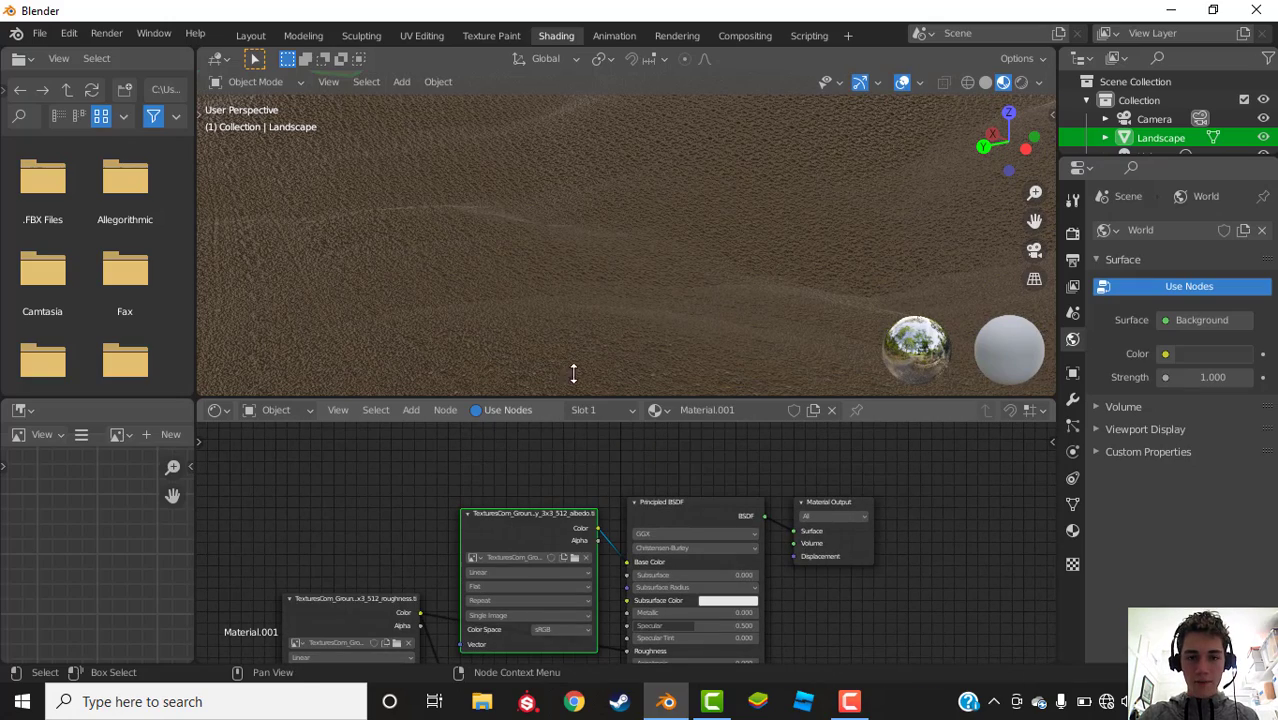
middle_click_drag(573, 371, 567, 290)
scroll(584, 258, "down", 2)
scroll(585, 268, "up", 2)
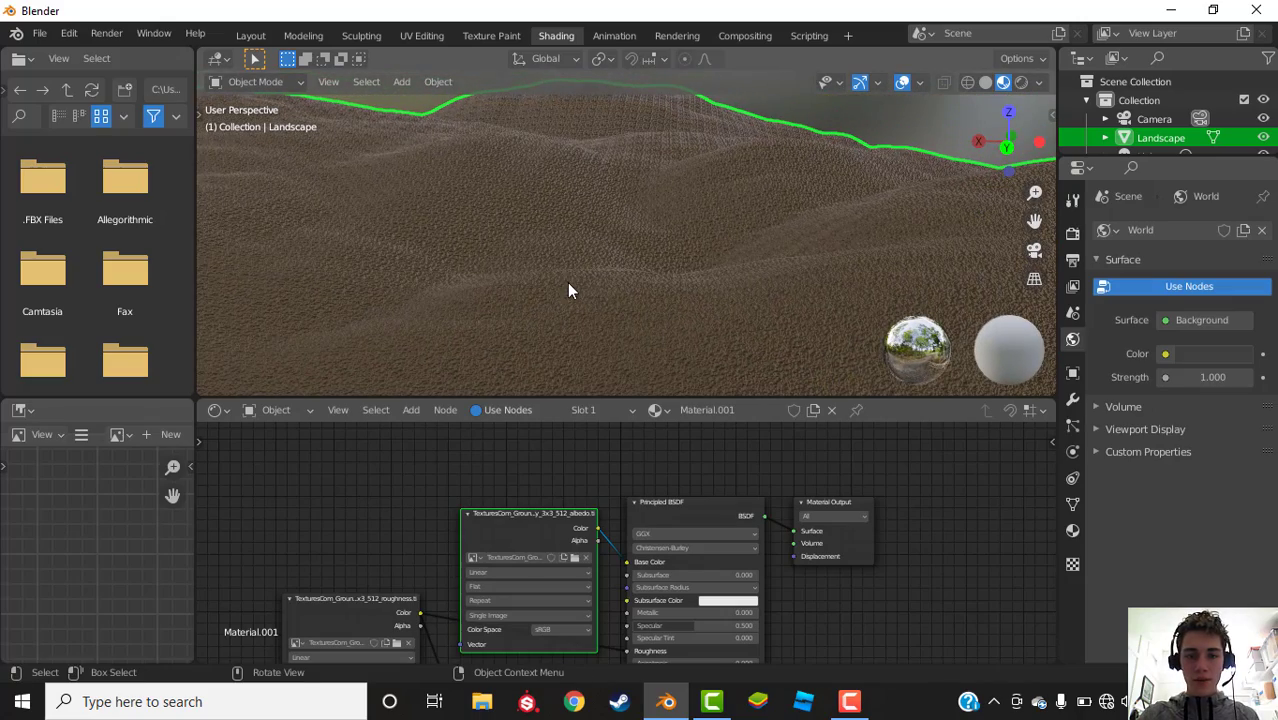
Step: Select the camera, check its view, and move it close to the landscape's centre in the top view
left_click(1163, 118)
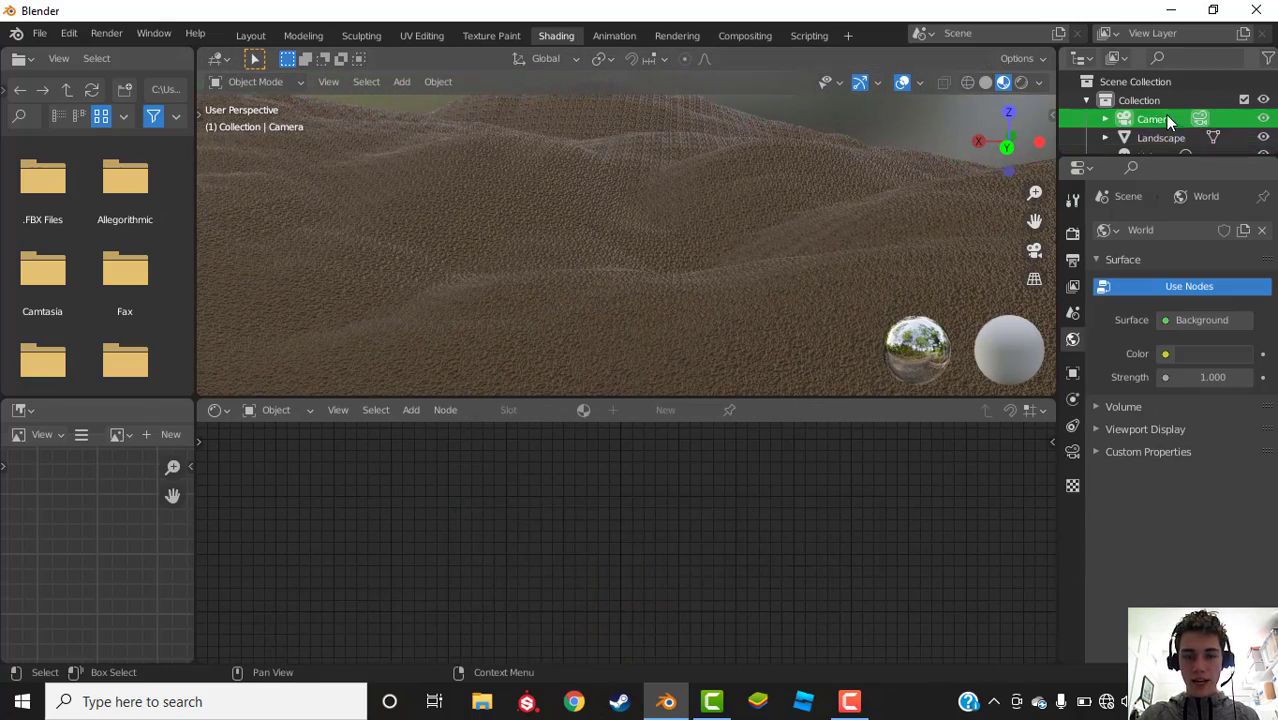
key("KP_Decimal")
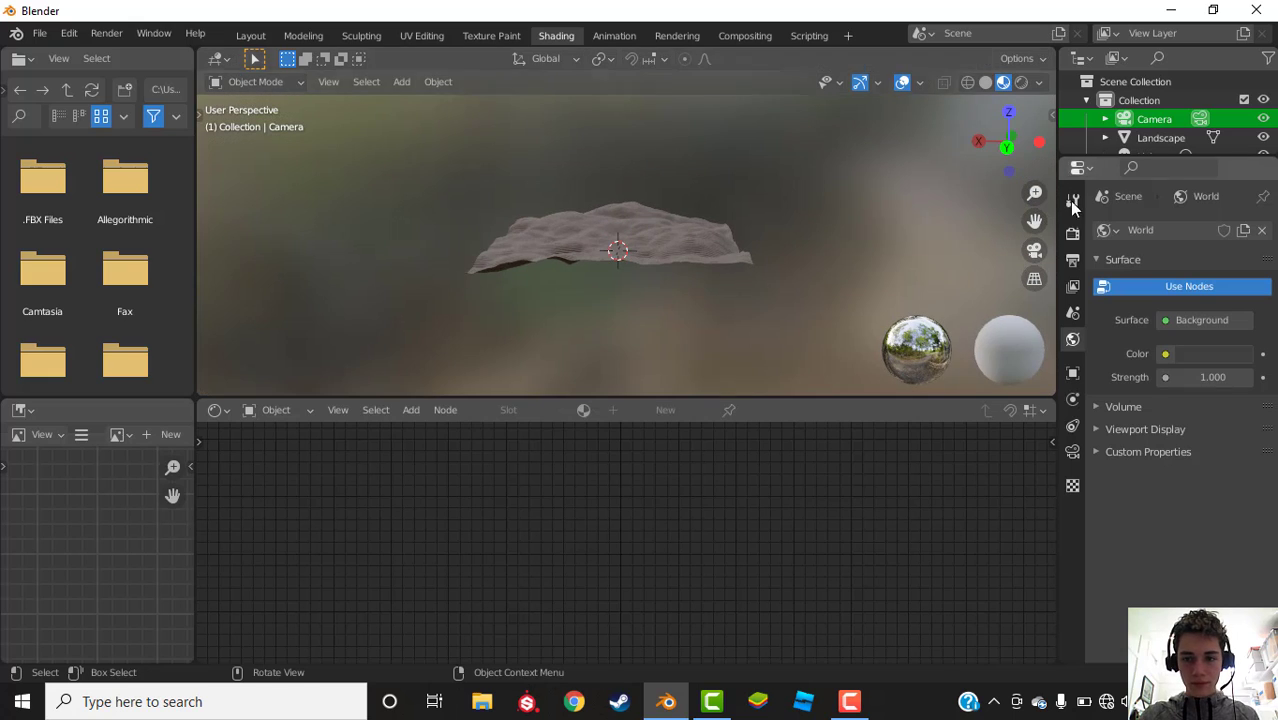
left_click(1034, 250)
scroll(876, 270, "up", 3)
scroll(876, 270, "down", 3)
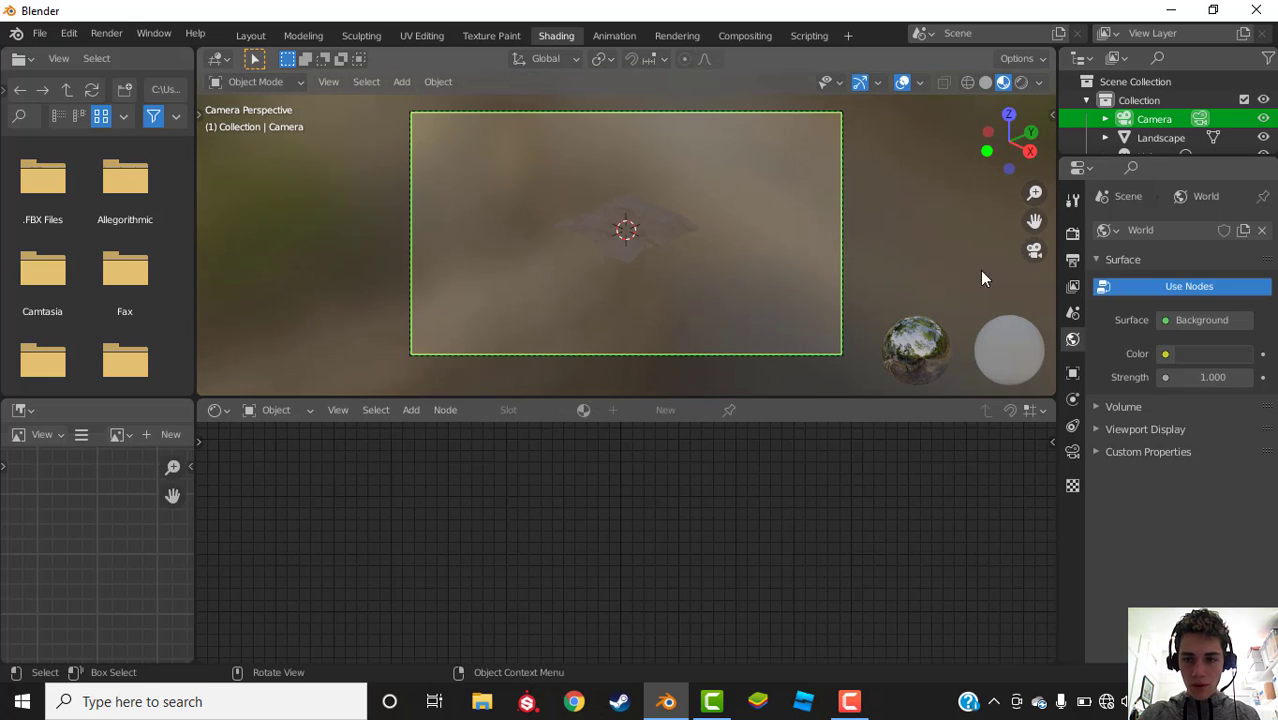
middle_click_drag(922, 222, 958, 245)
scroll(958, 245, "down", 4)
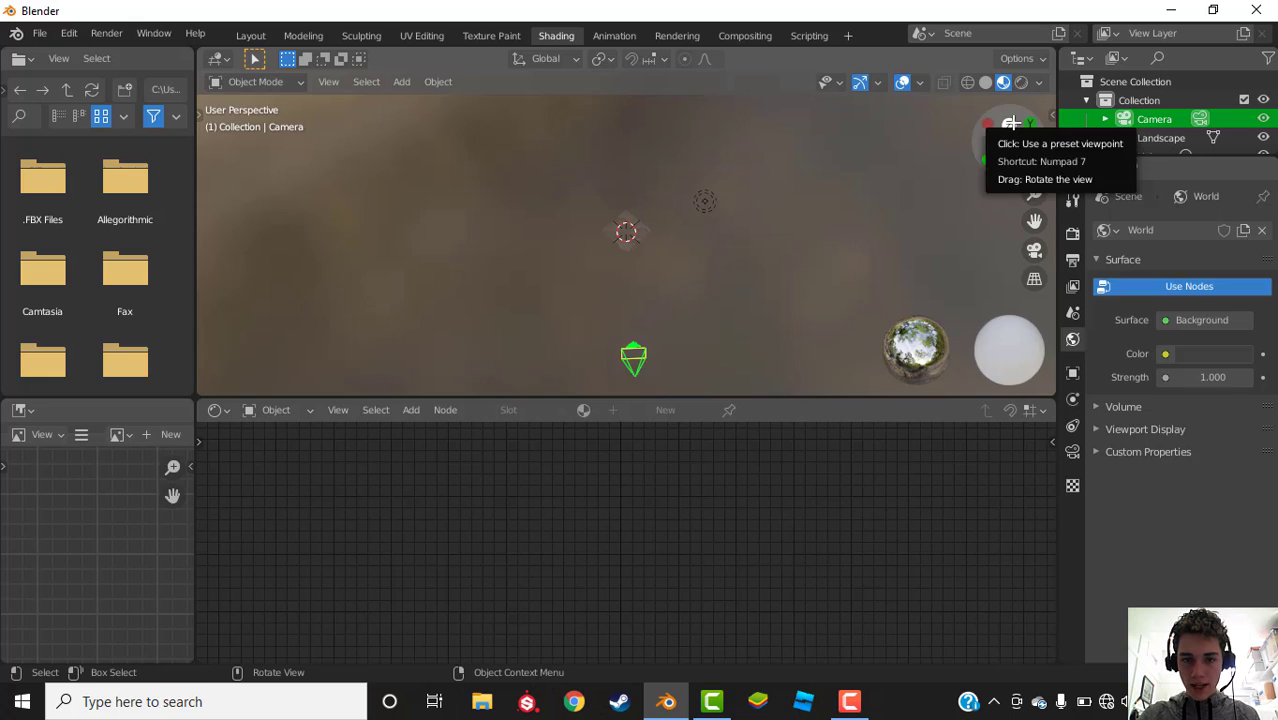
left_click(984, 116)
key("g")
left_click(783, 215)
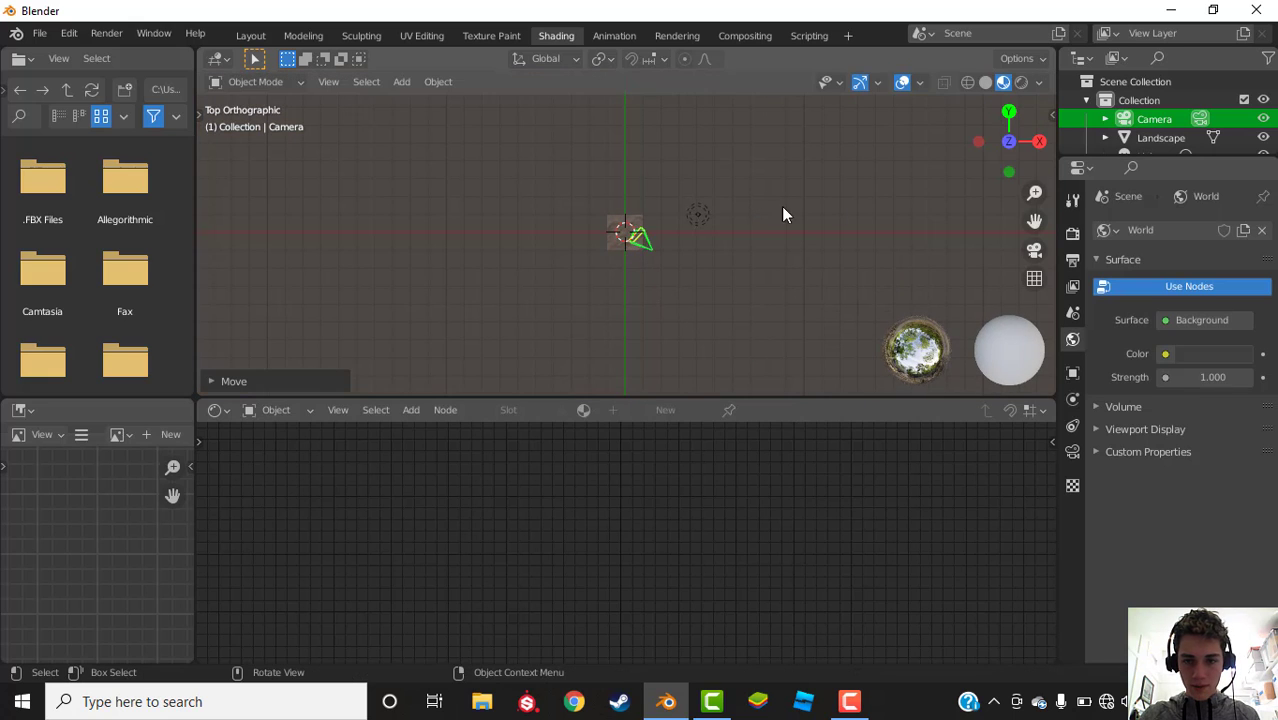
Step: Move the camera within the camera view so the landscape fills the frame, and resize the camera object
left_click(1034, 251)
key("g")
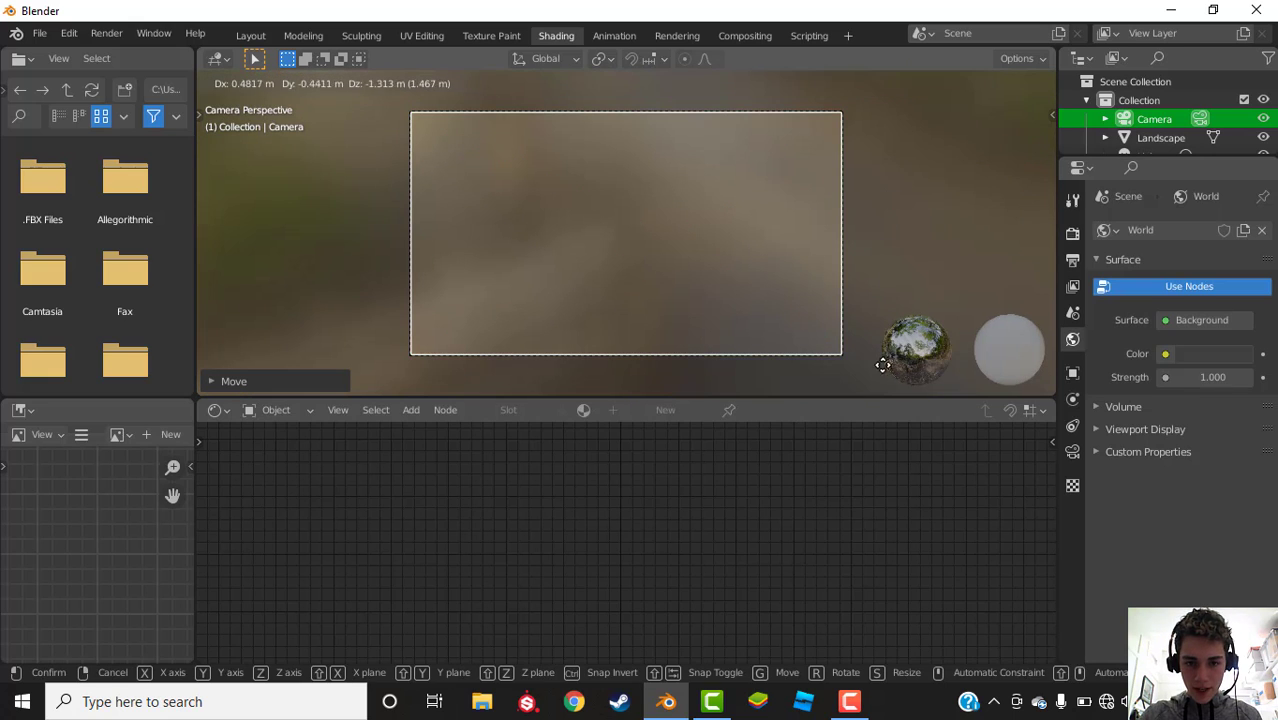
left_click(977, 205)
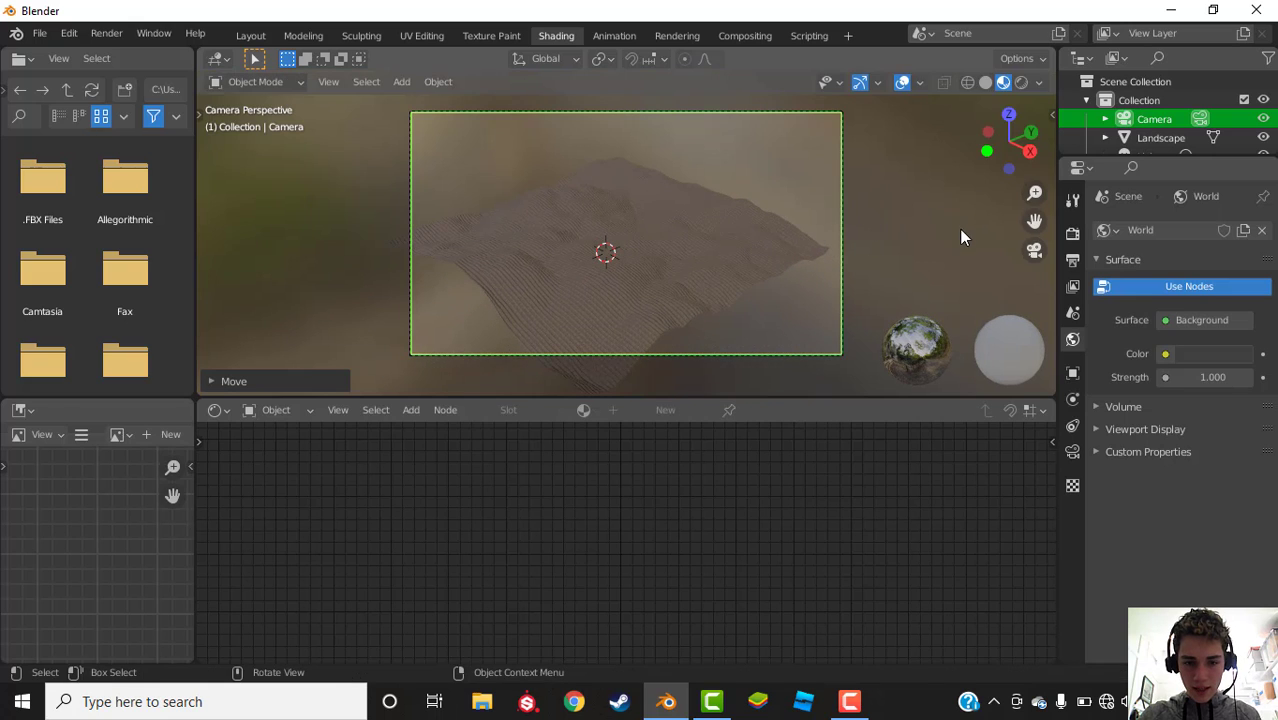
key("s")
left_click(975, 221)
middle_click_drag(938, 223, 883, 198)
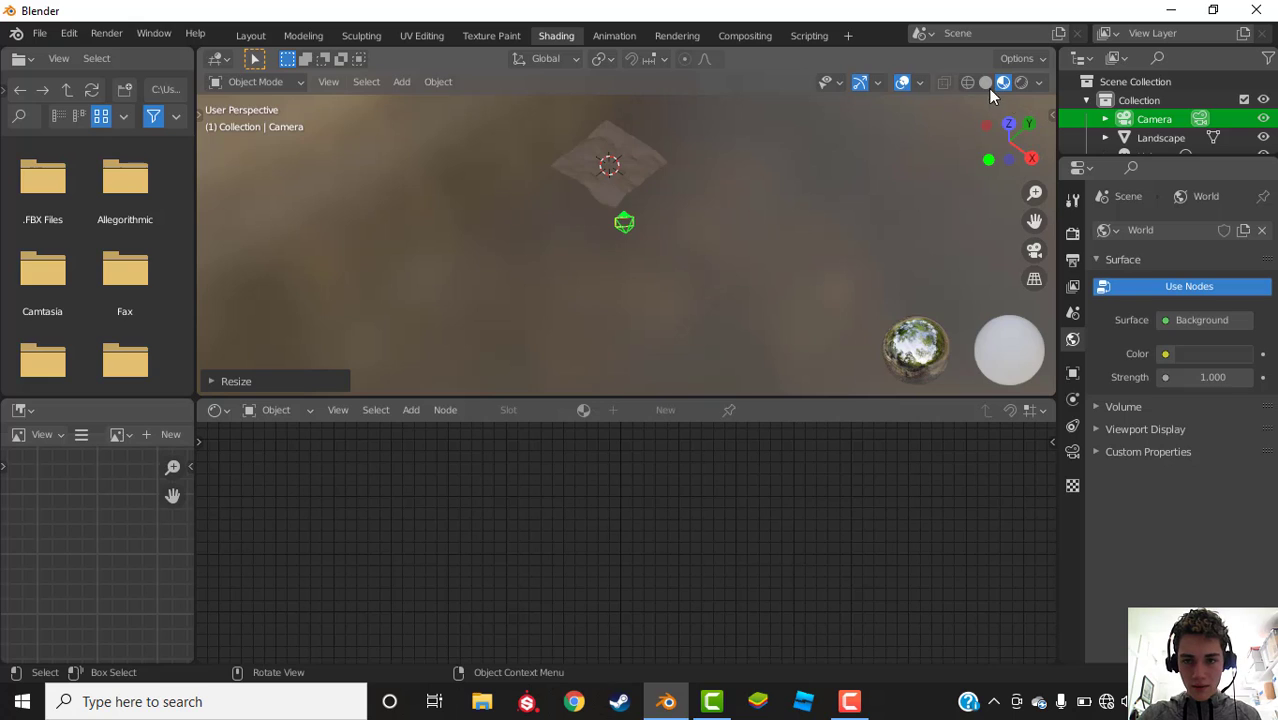
Step: Move the camera over the landscape in the top view, just beyond its centre
left_click(1009, 123)
key("s")
key("Escape")
middle_click_drag(773, 162, 836, 272, "shift")
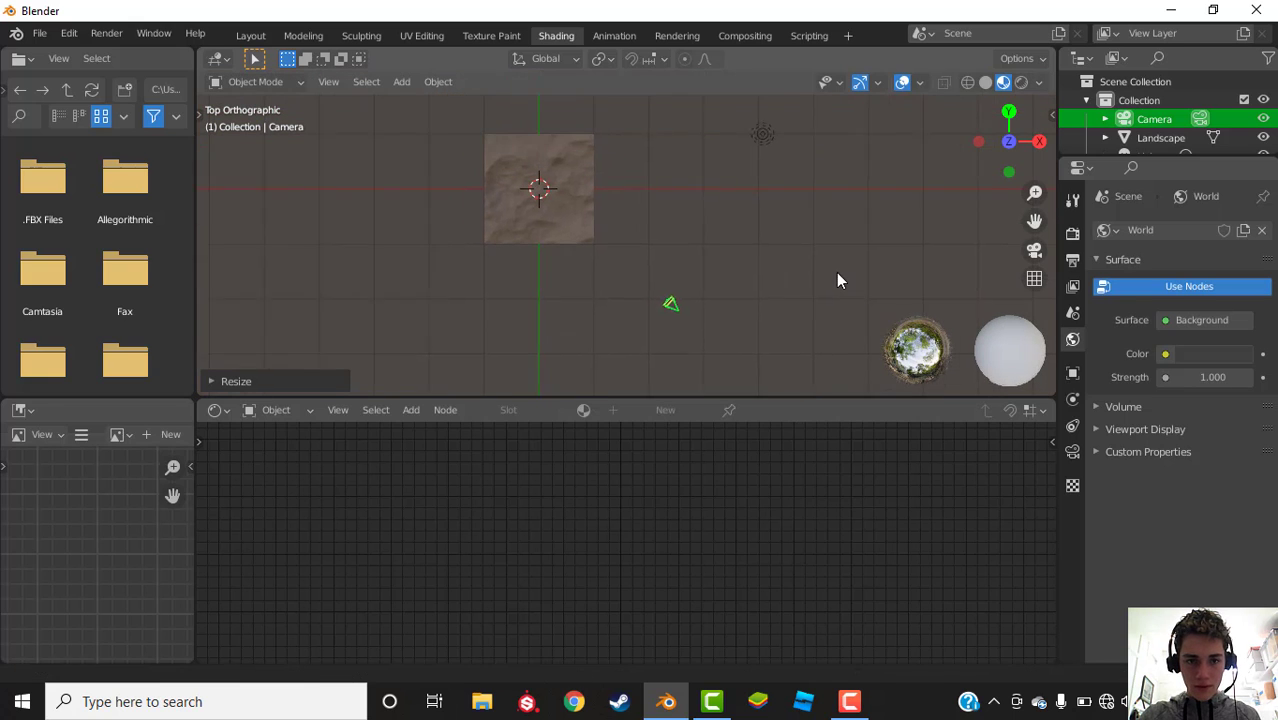
key("g")
left_click(722, 168)
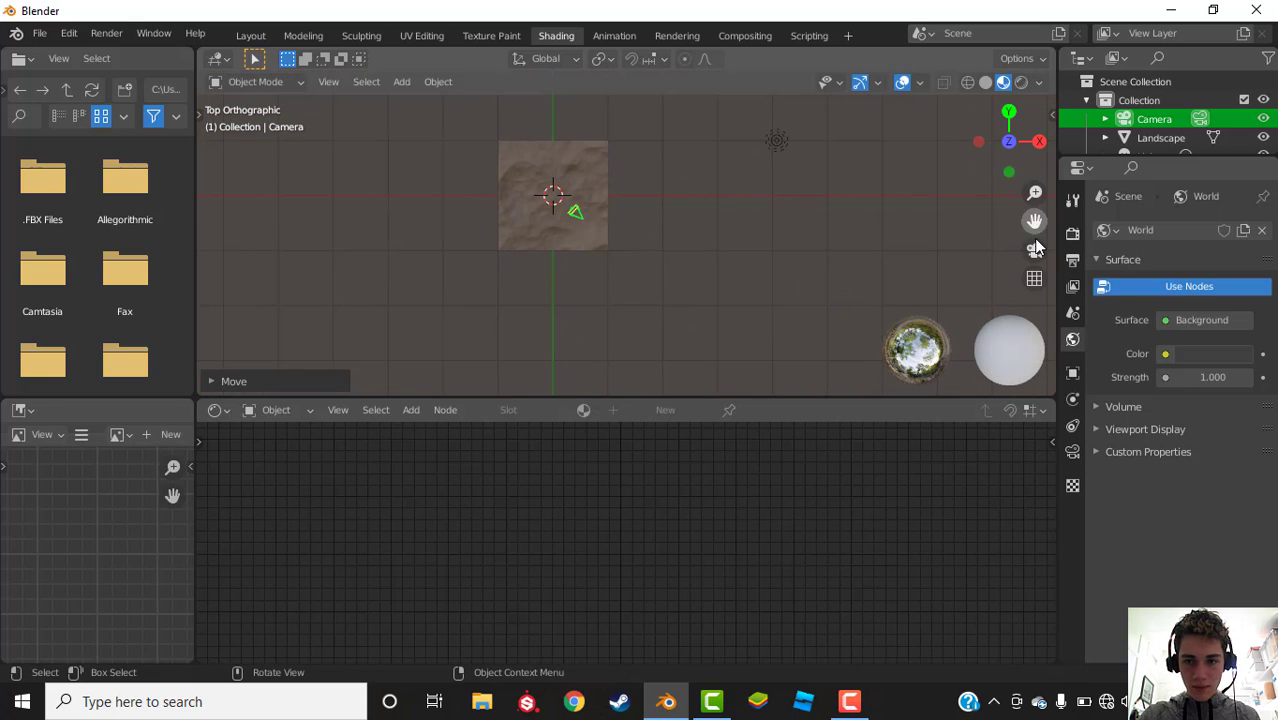
Step: Reposition the camera through the camera view so the textured ground fills the frame
left_click(1035, 249)
key("g")
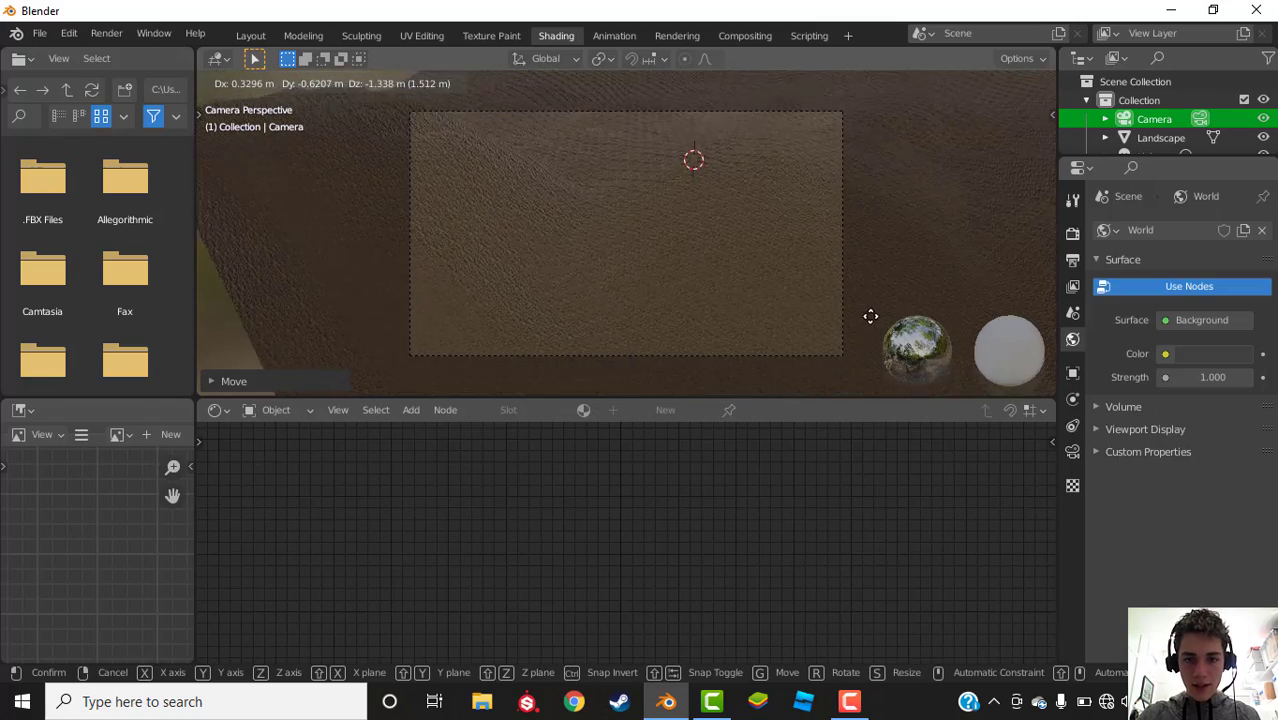
left_click(822, 235)
scroll(823, 224, "up", 2)
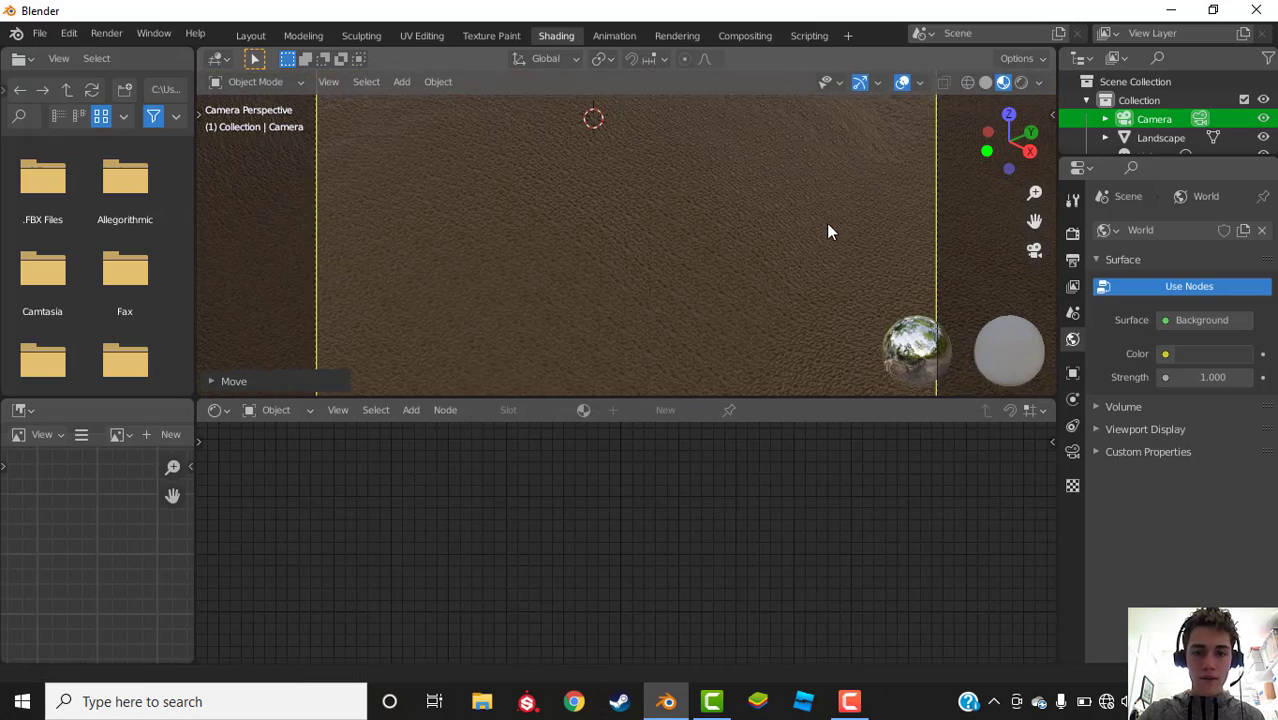
Step: In the Layout workspace, move the camera about -1.06 m in X and 0.83 m in Y across the landscape in the top view
left_click(250, 35)
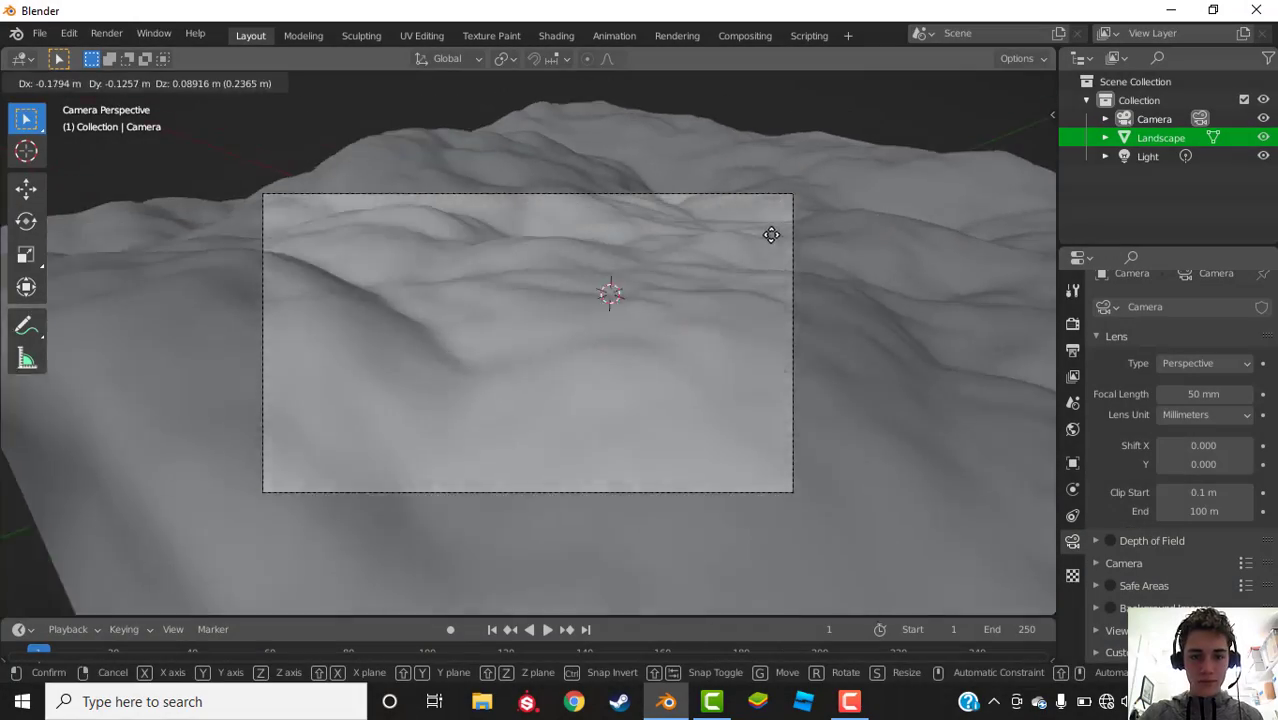
left_click(774, 230)
middle_click_drag(785, 212, 827, 228)
scroll(827, 228, "down", 8)
left_click(1010, 123)
scroll(800, 220, "down", 4)
key("g")
left_click(700, 205)
Step: Turn the camera around in the top view and shift it along its local X axis in the camera view
key("r")
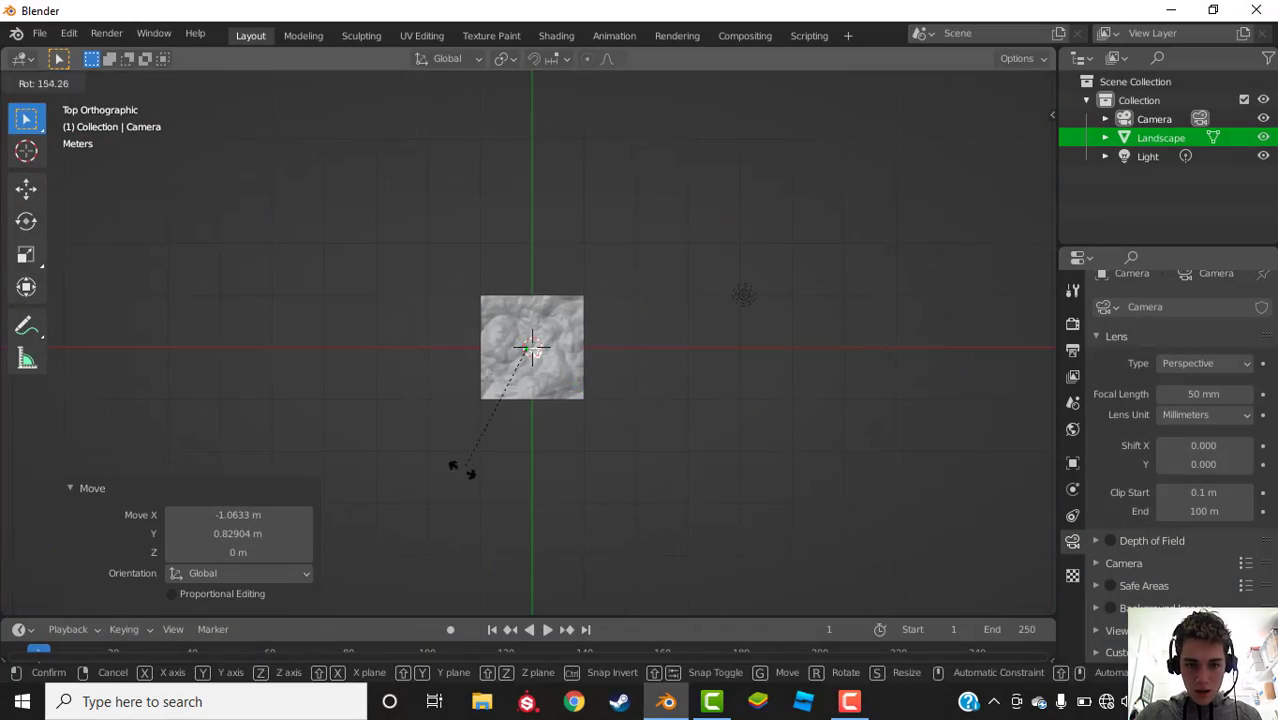
key("Escape")
key("KP_0")
key("g")
key("x")
key("x")
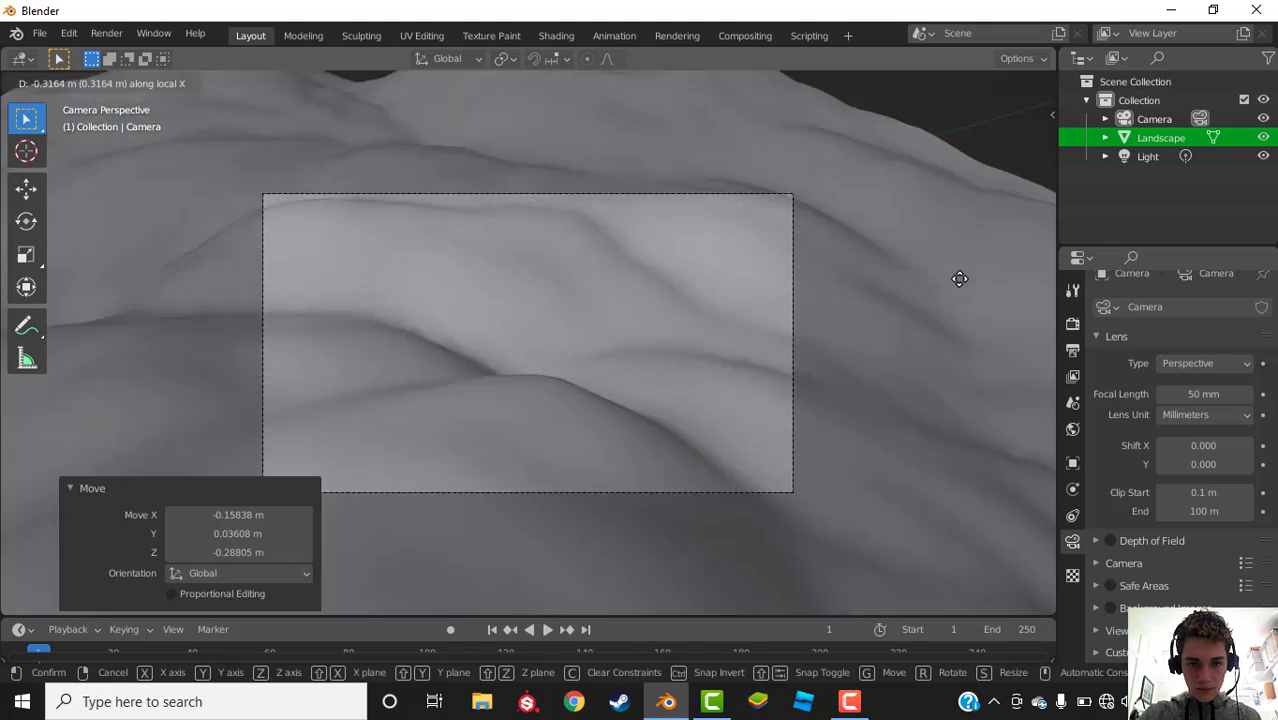
left_click(930, 281)
Step: Shift the camera along the Y axis and along the X axis while looking through it
key("g")
key("y")
left_click(896, 292)
key("g")
key("x")
left_click(896, 308)
Step: Tilt the camera with a trackball rotation of 12.6° and -0.573°, and move it low over the hills
key("r")
key("r")
left_click(900, 328)
key("g")
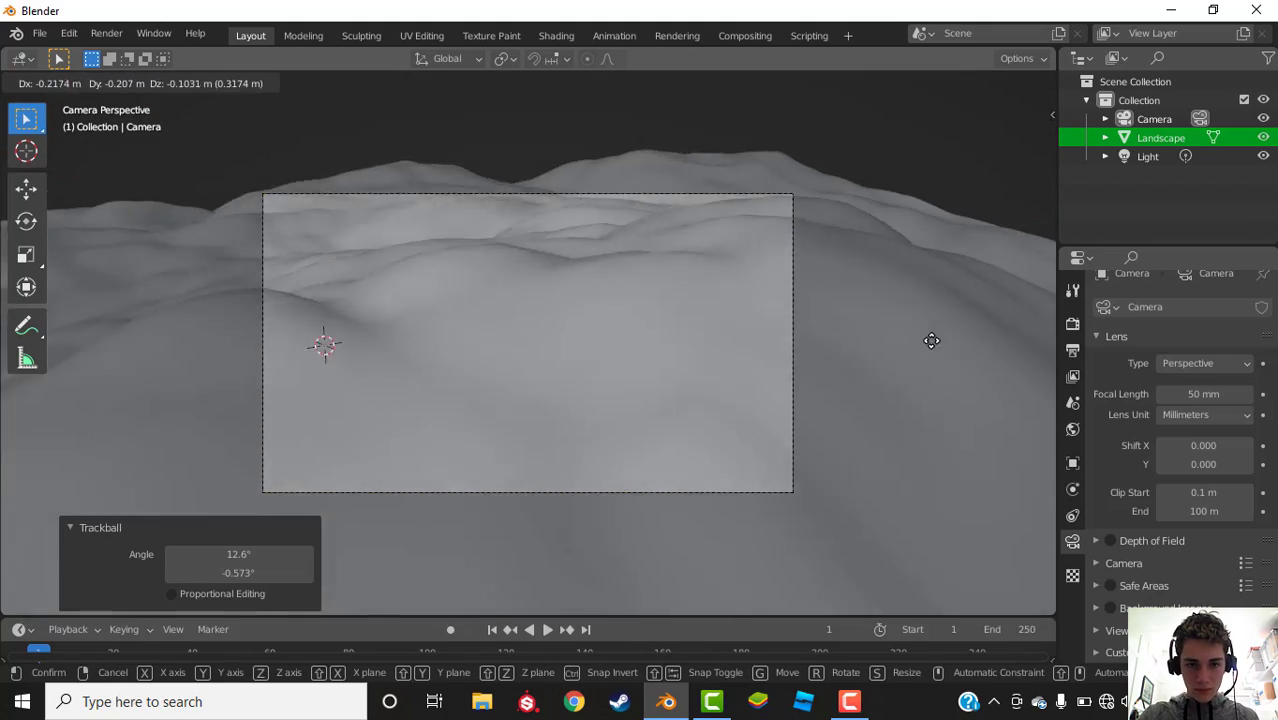
left_click(866, 341)
Step: Fine-tune the camera's rotation and move it about 0.47 m in X to frame the hills against the horizon
key("r")
key("r")
left_click(864, 380)
key("r")
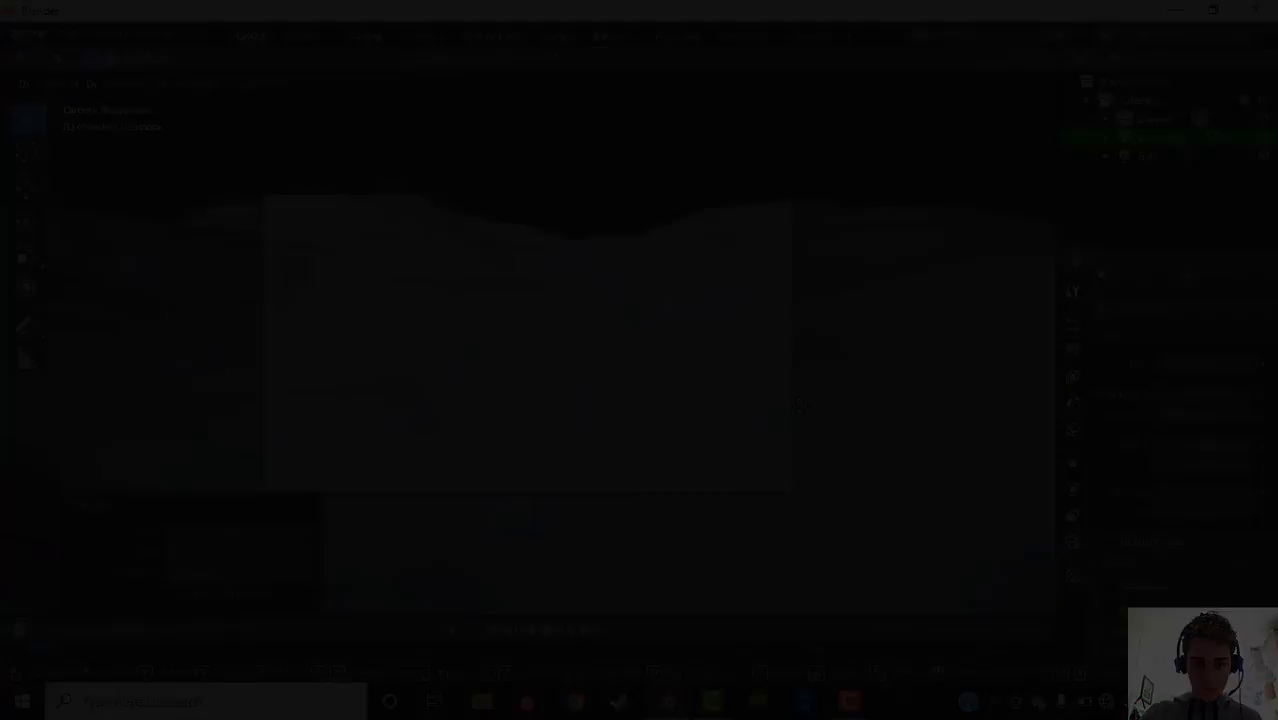
left_click(790, 402)
key("g")
left_click(784, 401)
scroll(782, 403, "up", 3)
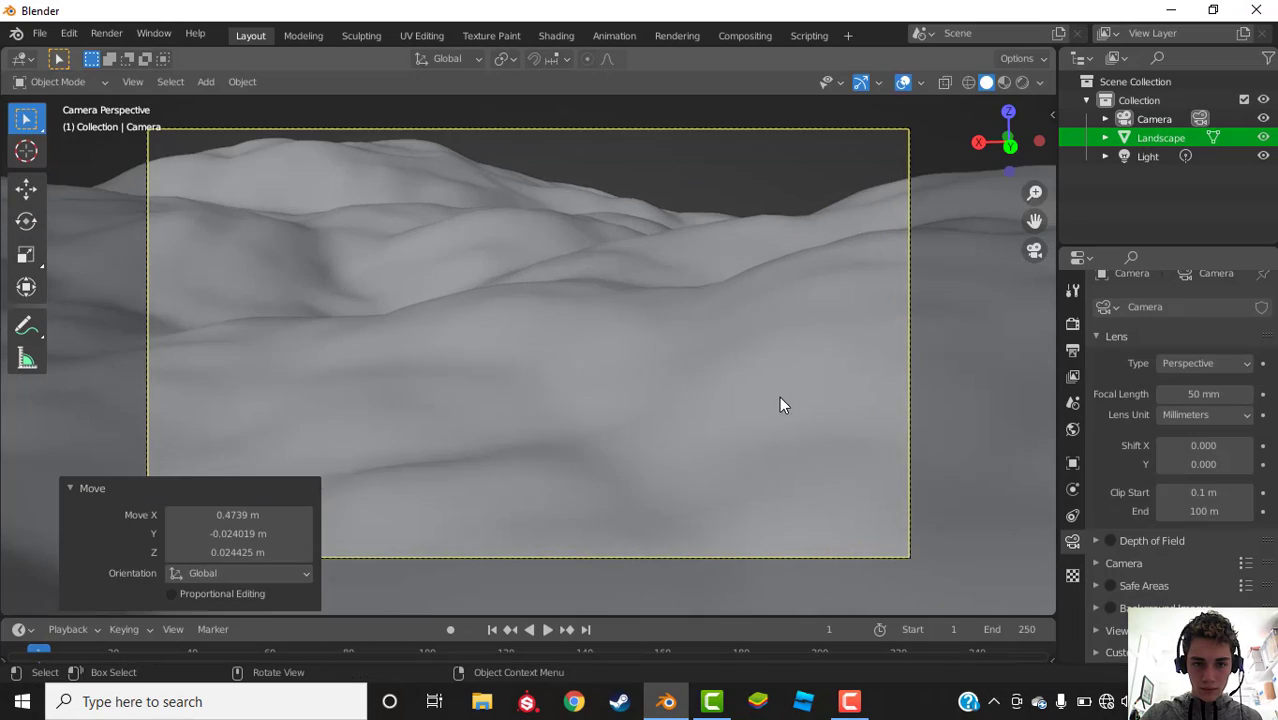
Step: Tilt the camera upward with a trackball rotation of 3.44° to show more sky, and collapse the rotation's settings
key("r")
key("r")
left_click(780, 402)
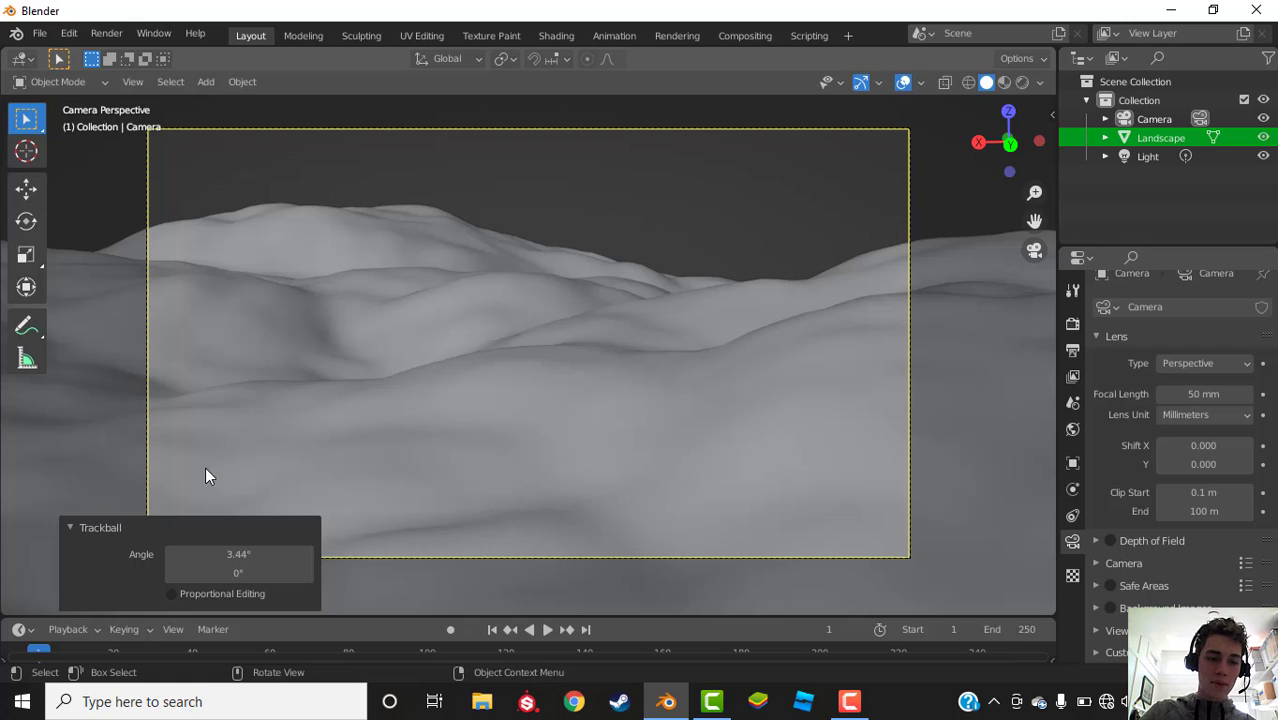
left_click(74, 532)
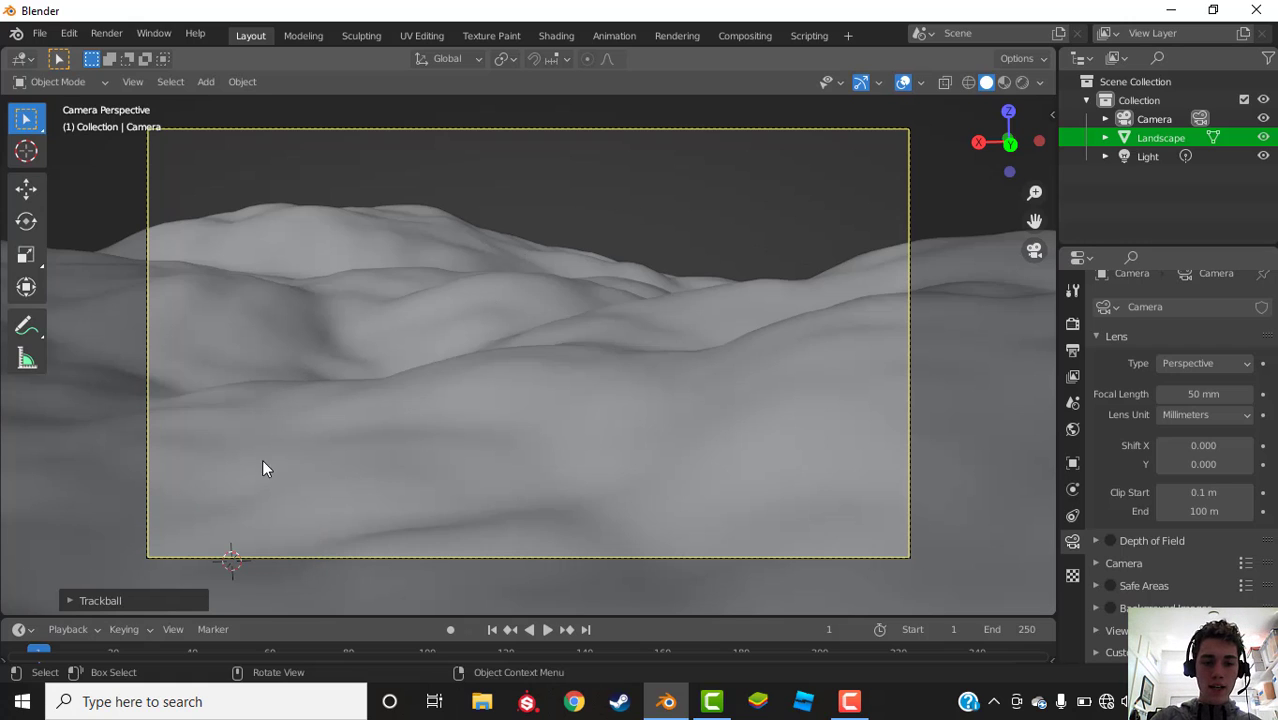
Step: Select the landscape, display its vertex groups and switch it to Weight Paint mode
left_click(377, 426)
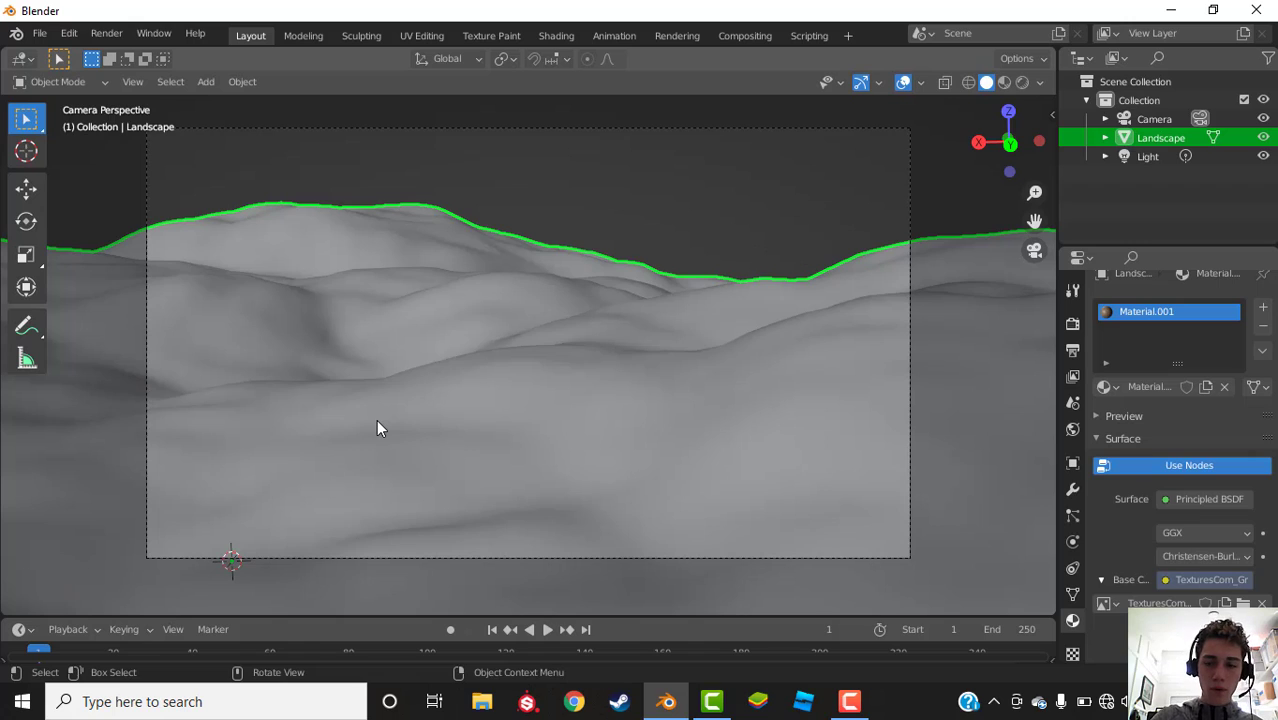
left_click(1073, 596)
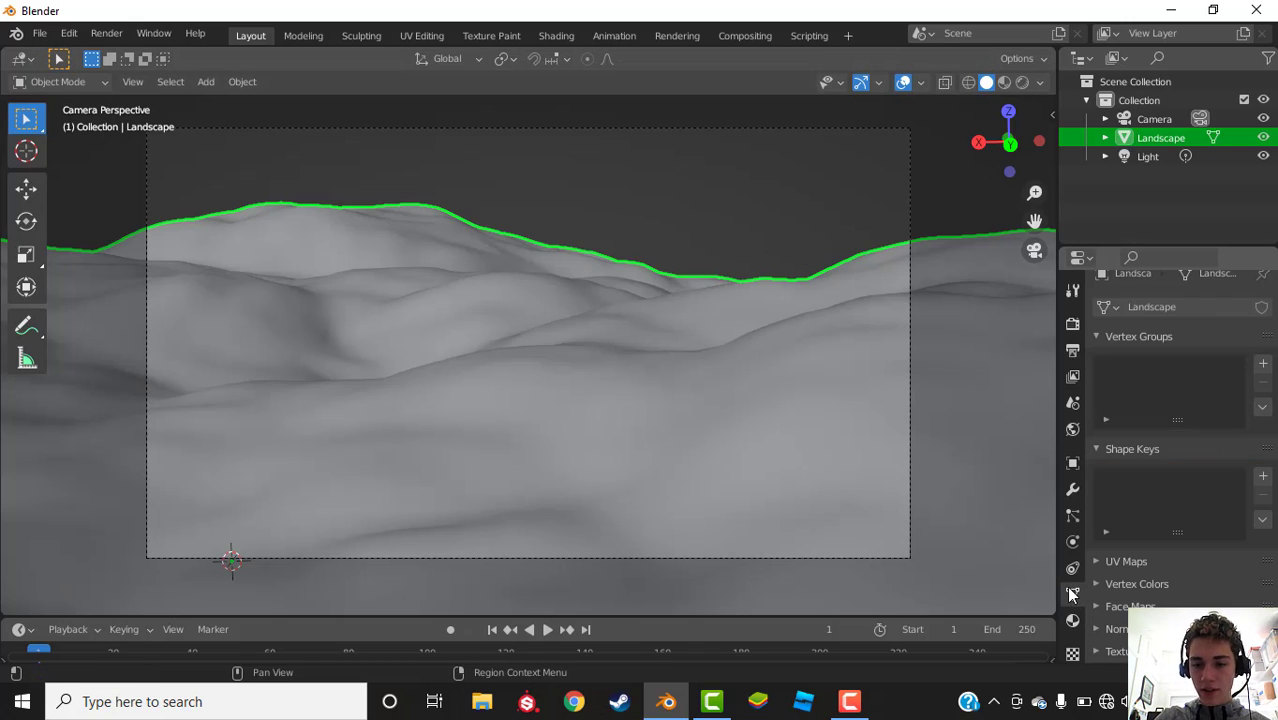
left_click(52, 86)
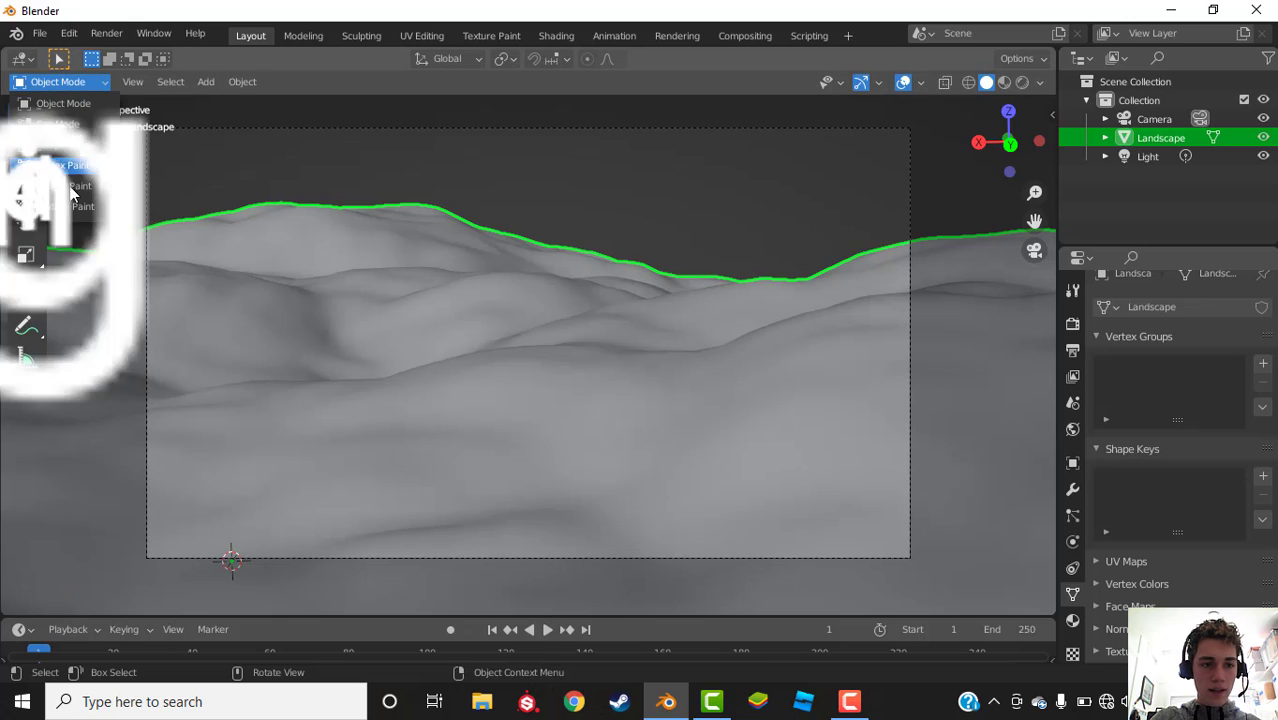
left_click(62, 197)
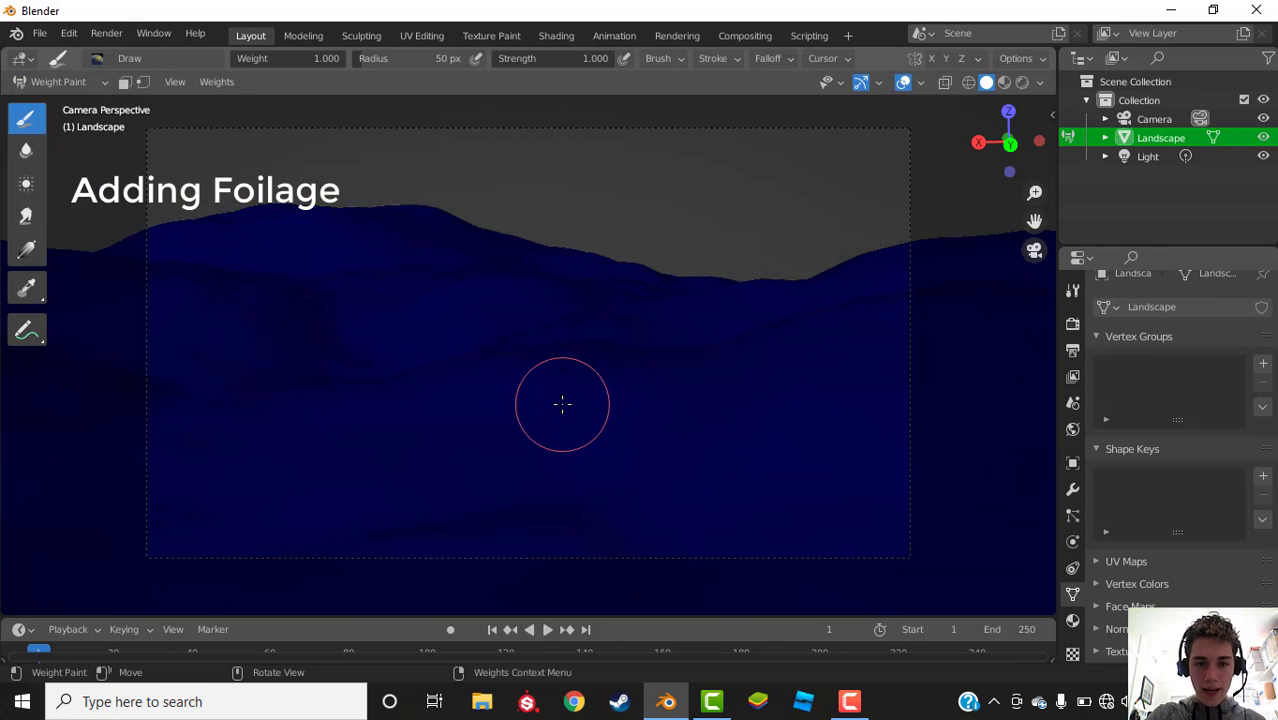
Step: Paint full-weight patches on the landscape's foreground inside the camera frame with the 50 px Draw brush
scroll(562, 403, "down", 1)
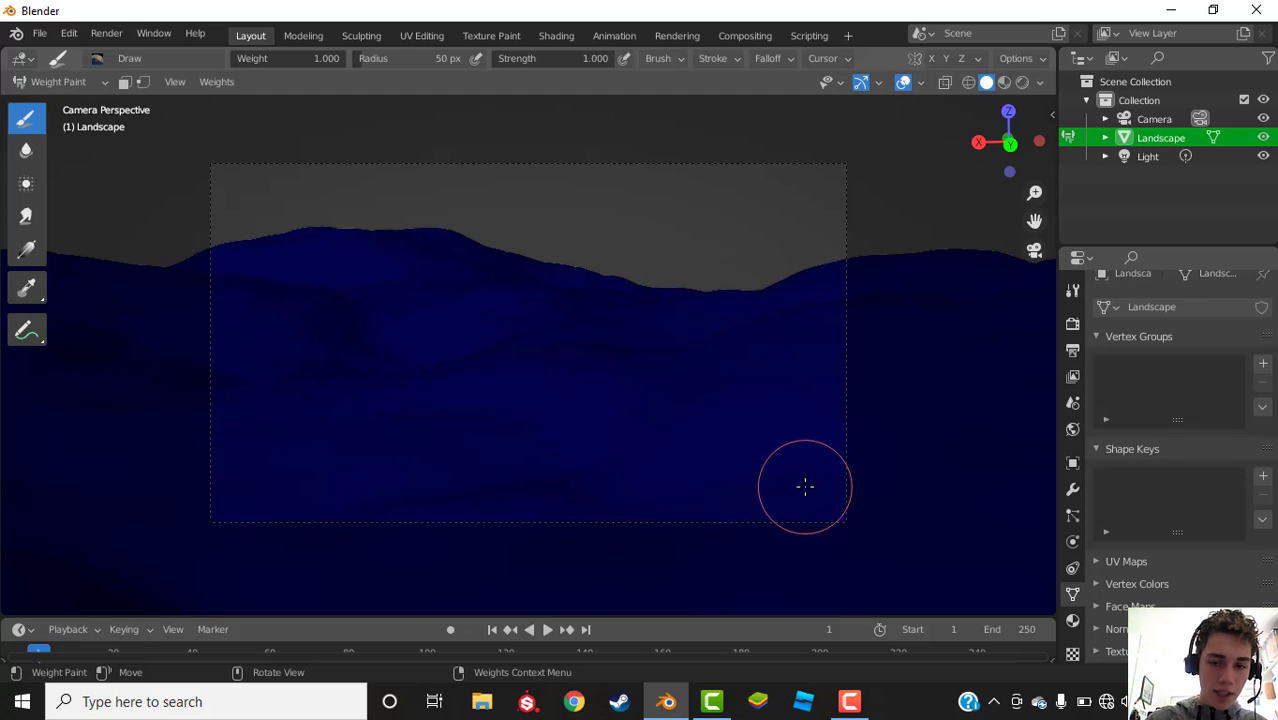
left_click_drag(805, 486, 545, 490)
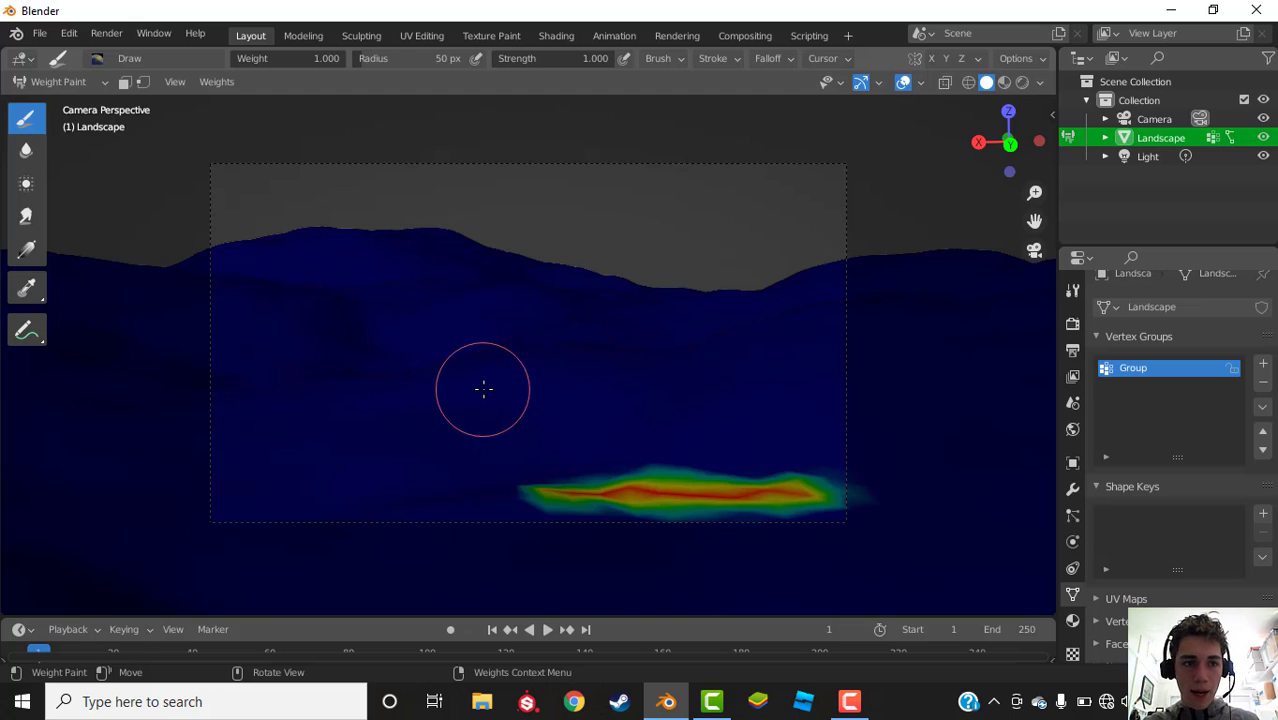
mouse_move(576, 418)
left_mouse_down()
mouse_move(596, 428)
mouse_move(551, 422)
mouse_move(465, 442)
mouse_move(494, 442)
mouse_move(500, 461)
left_mouse_up()
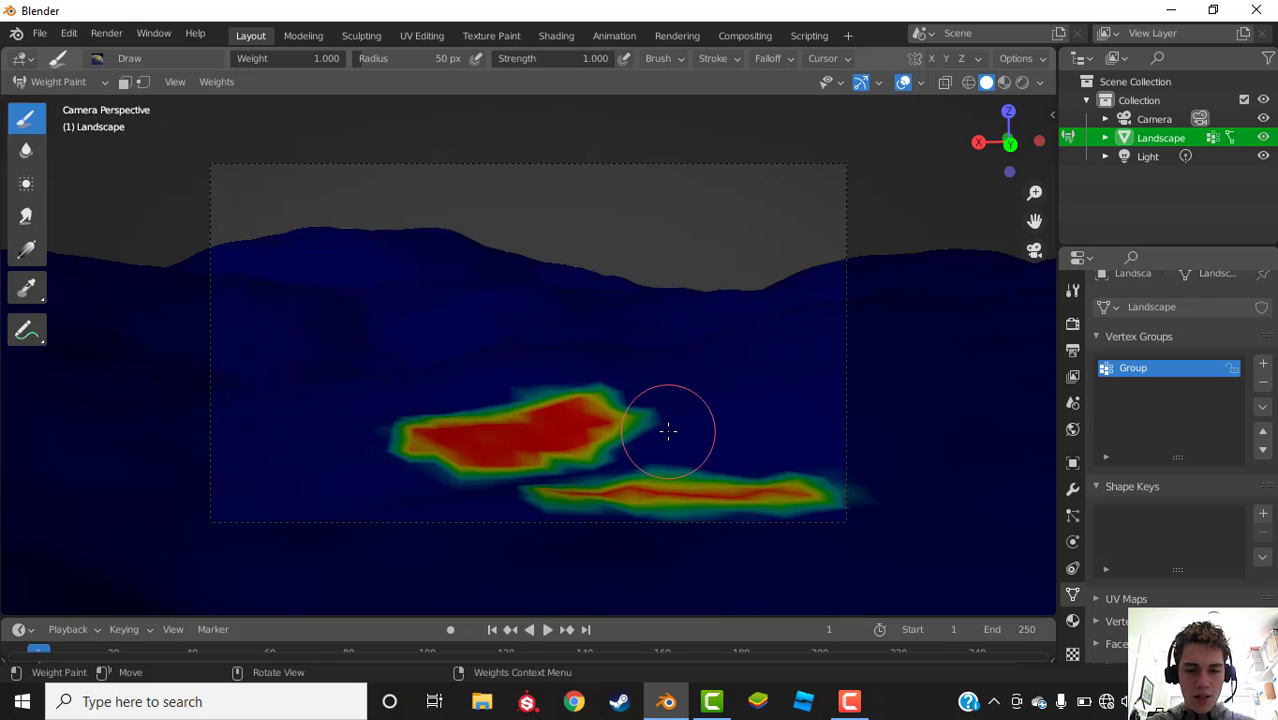
mouse_move(526, 437)
left_mouse_down()
mouse_move(505, 416)
mouse_move(531, 411)
left_mouse_up()
left_click_drag(619, 425, 553, 450)
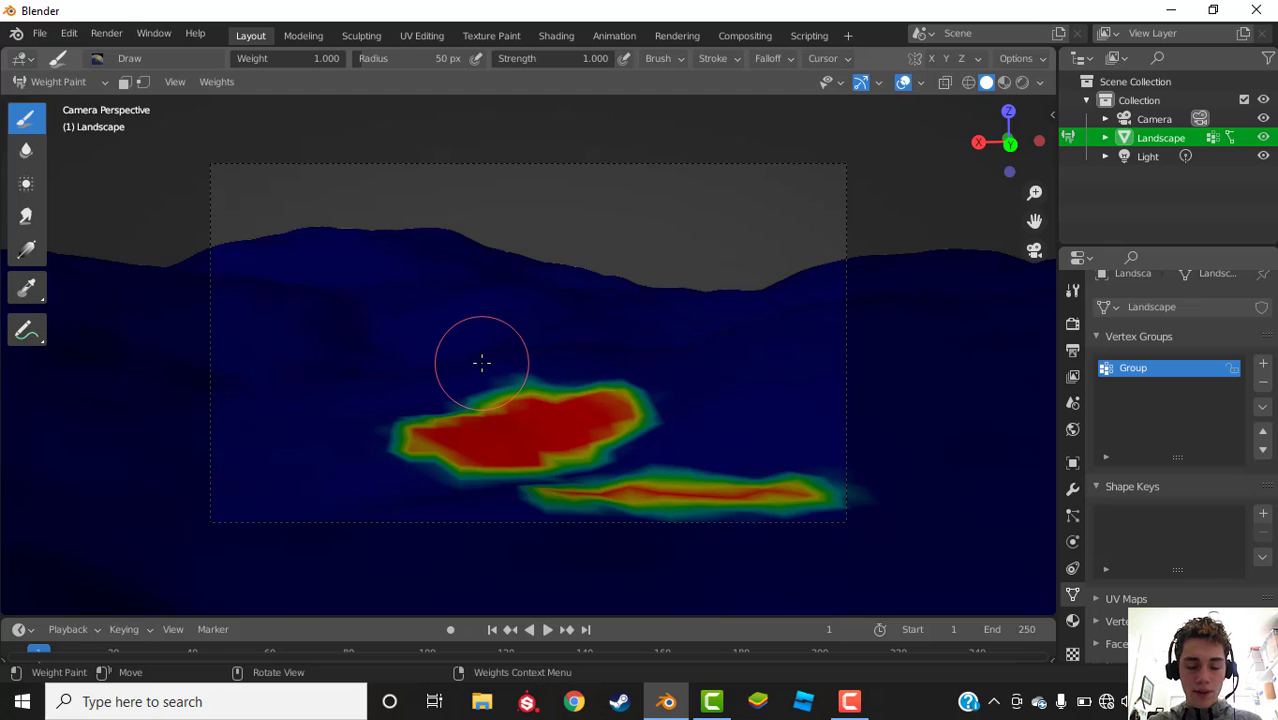
Step: Enlarge the brush radius to 147 px and paint full weight over all the hills visible in the camera frame
key("f")
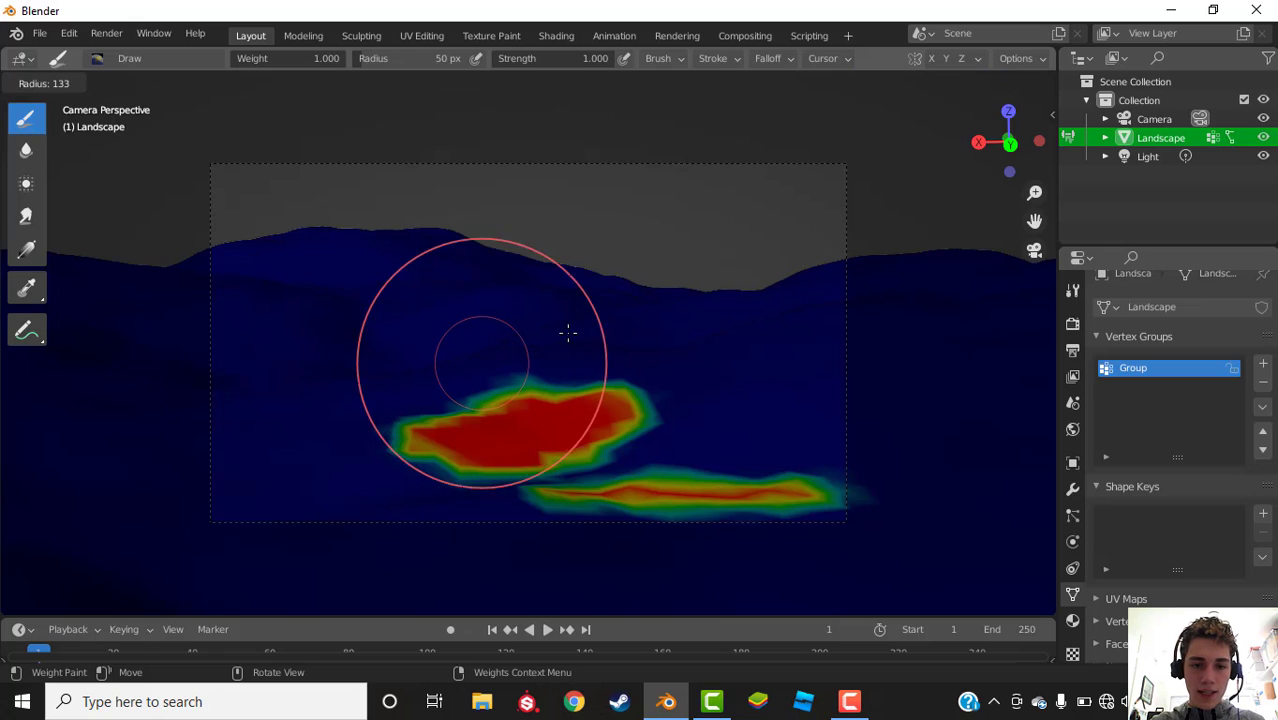
left_click(565, 334)
mouse_move(408, 274)
left_mouse_down()
mouse_move(300, 243)
mouse_move(285, 186)
mouse_move(248, 325)
mouse_move(331, 422)
mouse_move(414, 300)
mouse_move(385, 214)
mouse_move(442, 228)
mouse_move(540, 283)
mouse_move(491, 300)
mouse_move(434, 277)
mouse_move(337, 294)
mouse_move(574, 334)
mouse_move(760, 320)
mouse_move(780, 420)
mouse_move(733, 485)
mouse_move(245, 475)
mouse_move(297, 471)
left_mouse_up()
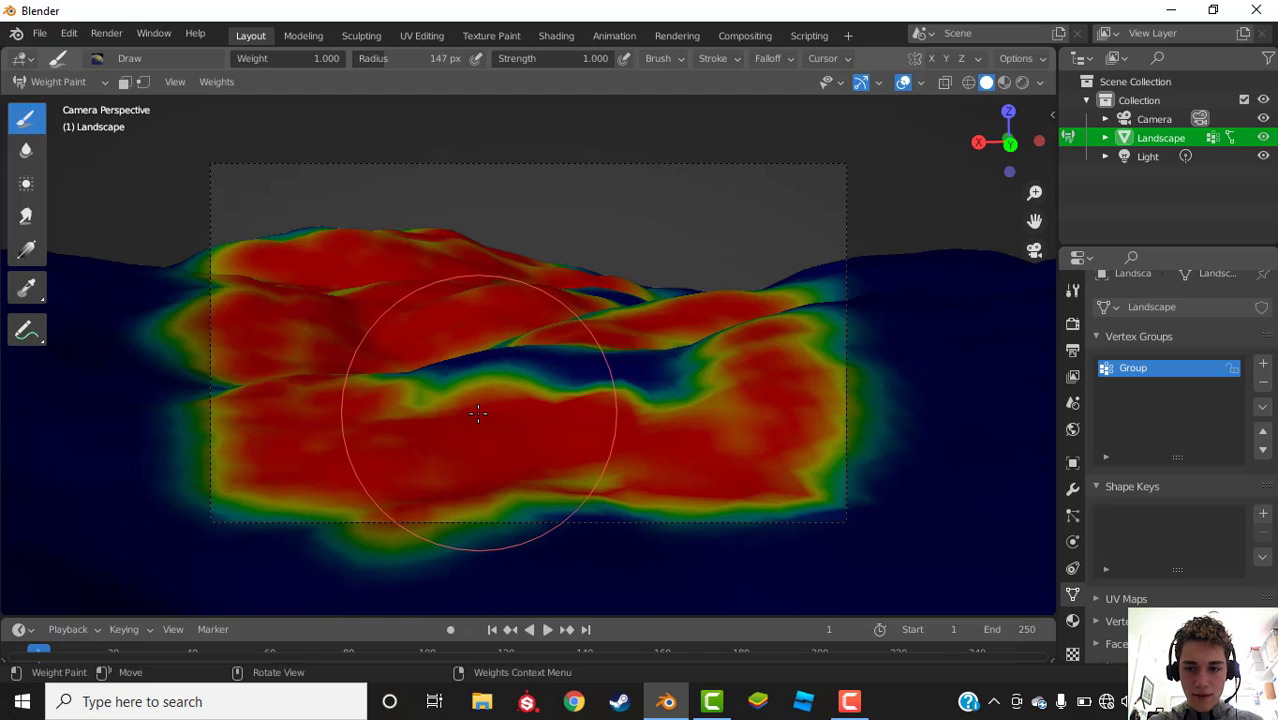
mouse_move(514, 414)
left_mouse_down()
mouse_move(575, 372)
mouse_move(633, 380)
mouse_move(528, 371)
mouse_move(499, 328)
mouse_move(586, 300)
mouse_move(593, 285)
mouse_move(499, 257)
mouse_move(534, 245)
mouse_move(800, 265)
mouse_move(733, 466)
mouse_move(462, 500)
mouse_move(267, 486)
mouse_move(205, 357)
mouse_move(308, 285)
mouse_move(516, 305)
mouse_move(601, 340)
mouse_move(337, 371)
mouse_move(689, 341)
left_mouse_up()
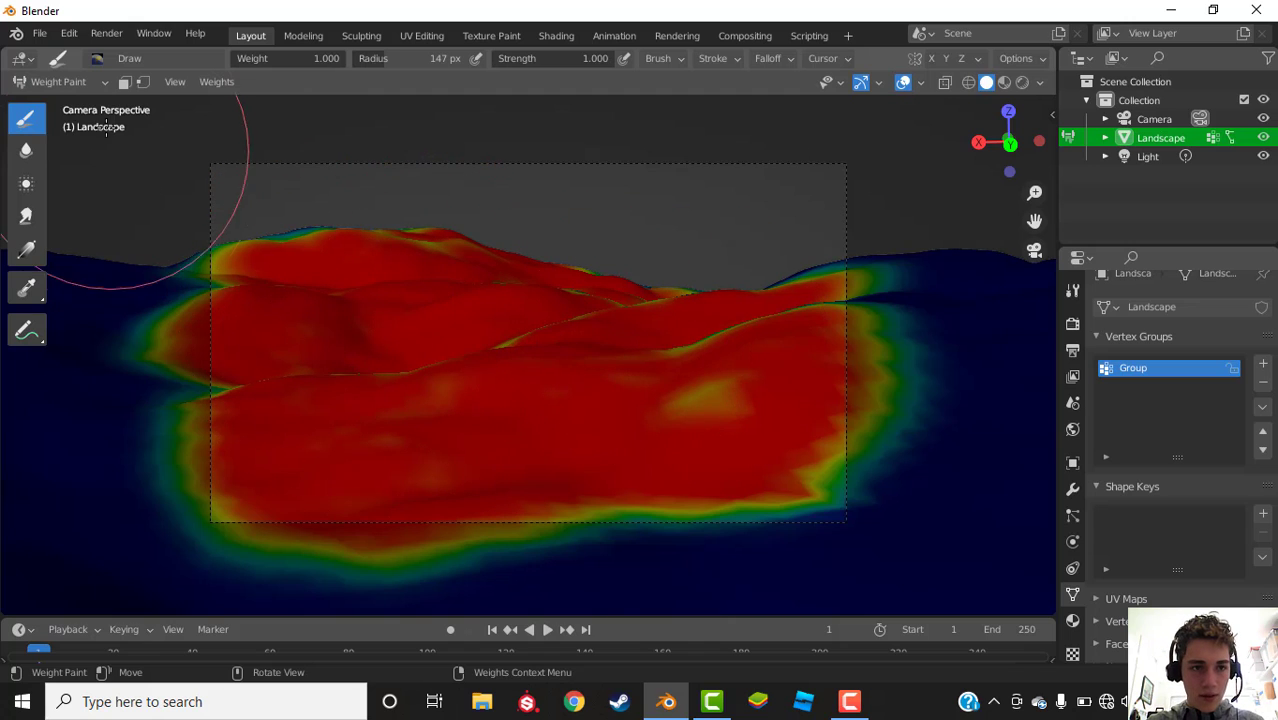
Step: Use the Subtract brush at a 37 px radius to erase a path from the foreground to the farthest hill
left_click(97, 60)
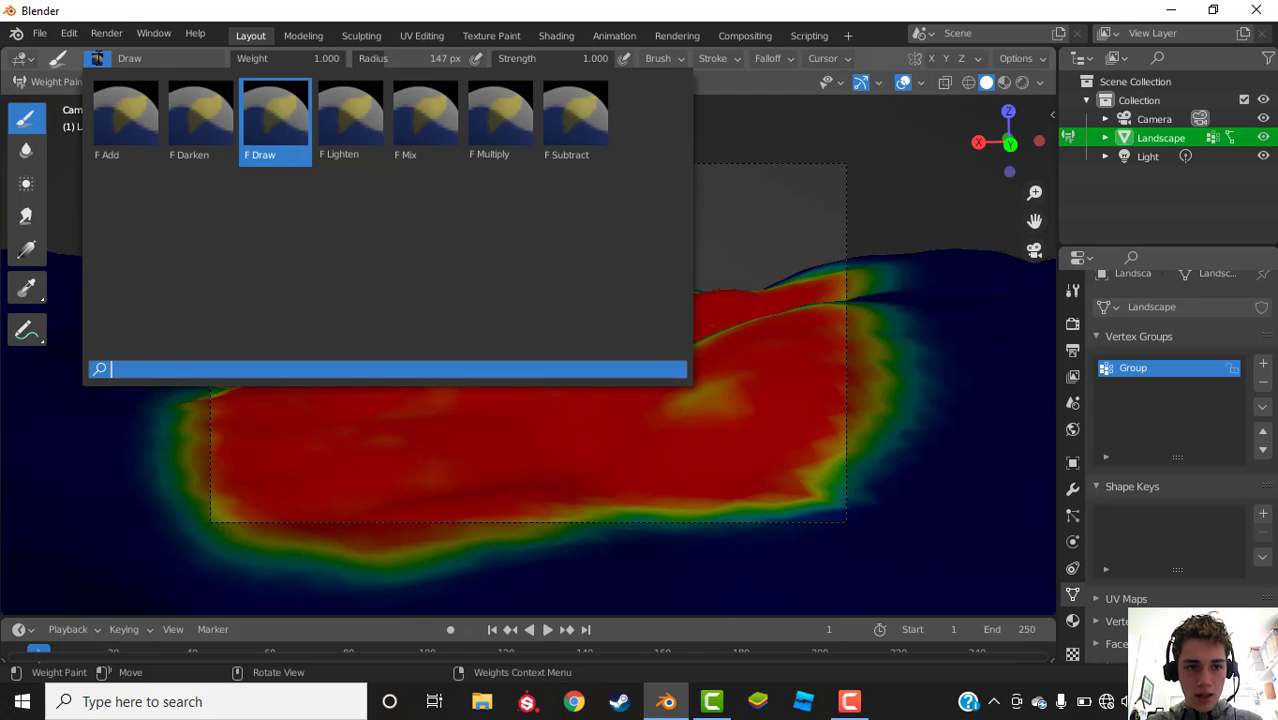
left_click(567, 143)
key("f")
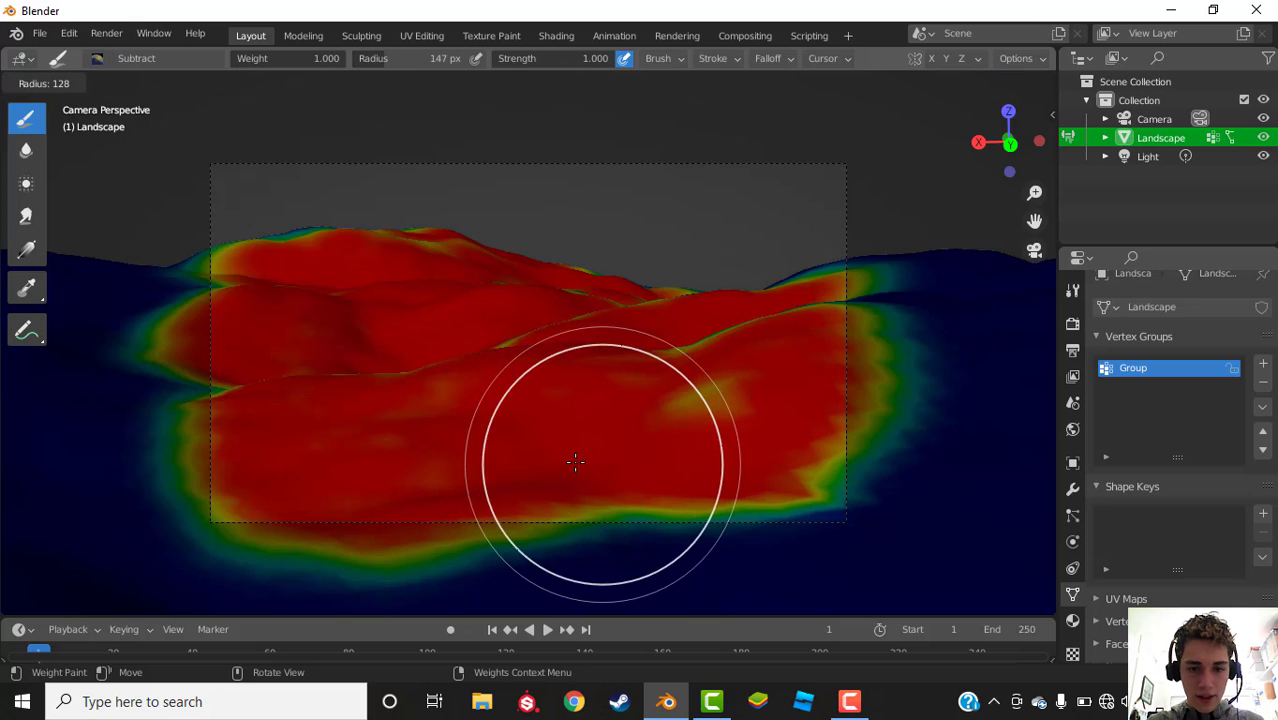
left_click(499, 455)
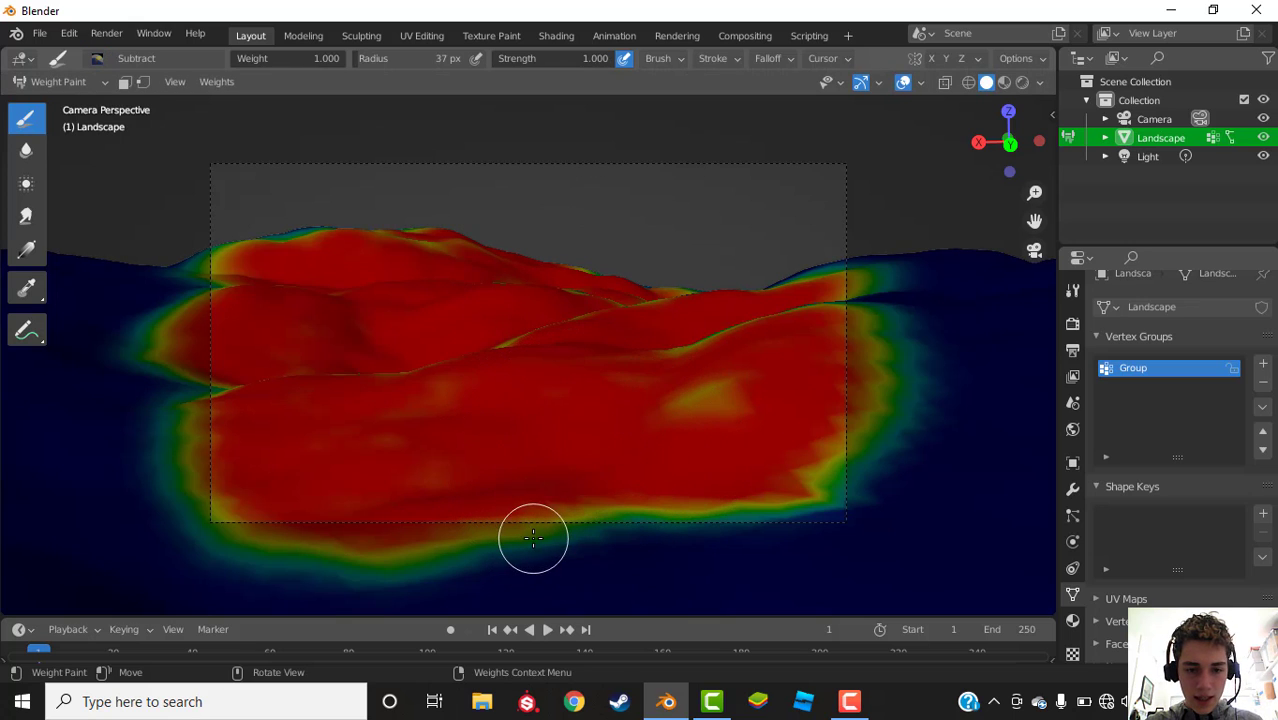
mouse_move(533, 538)
left_mouse_down()
mouse_move(530, 480)
mouse_move(557, 505)
left_mouse_up()
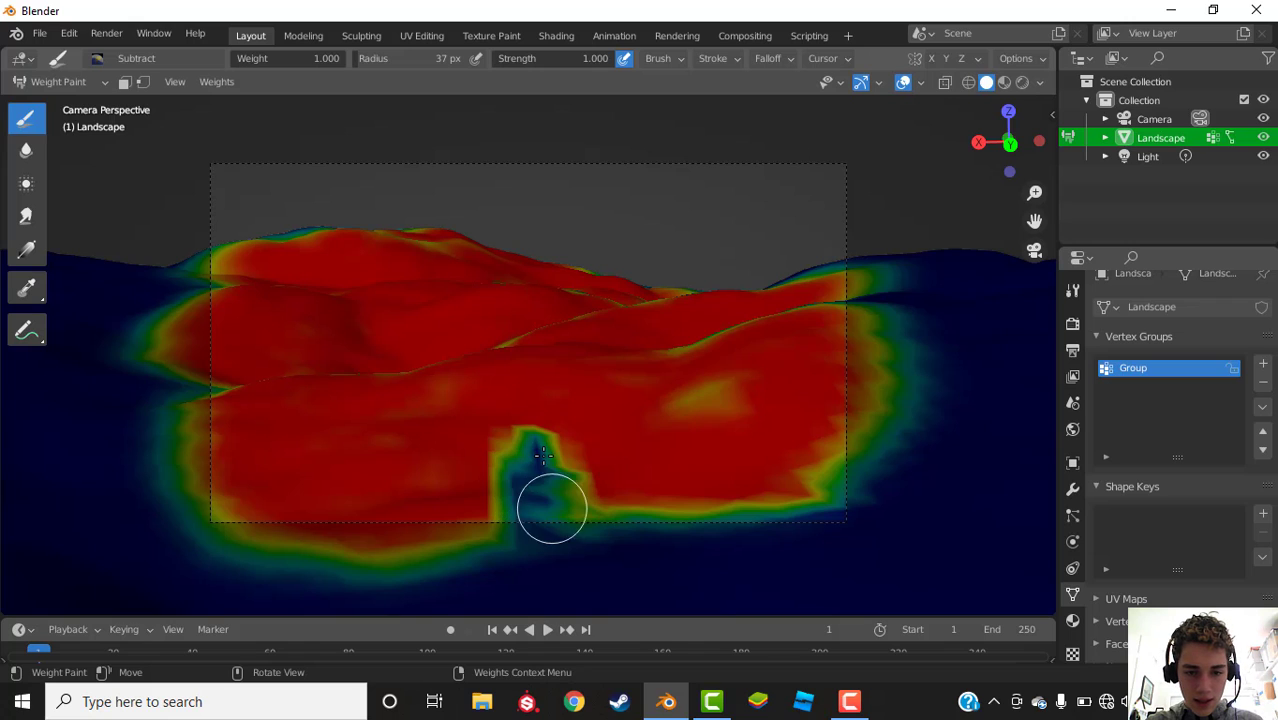
left_click_drag(541, 456, 498, 378)
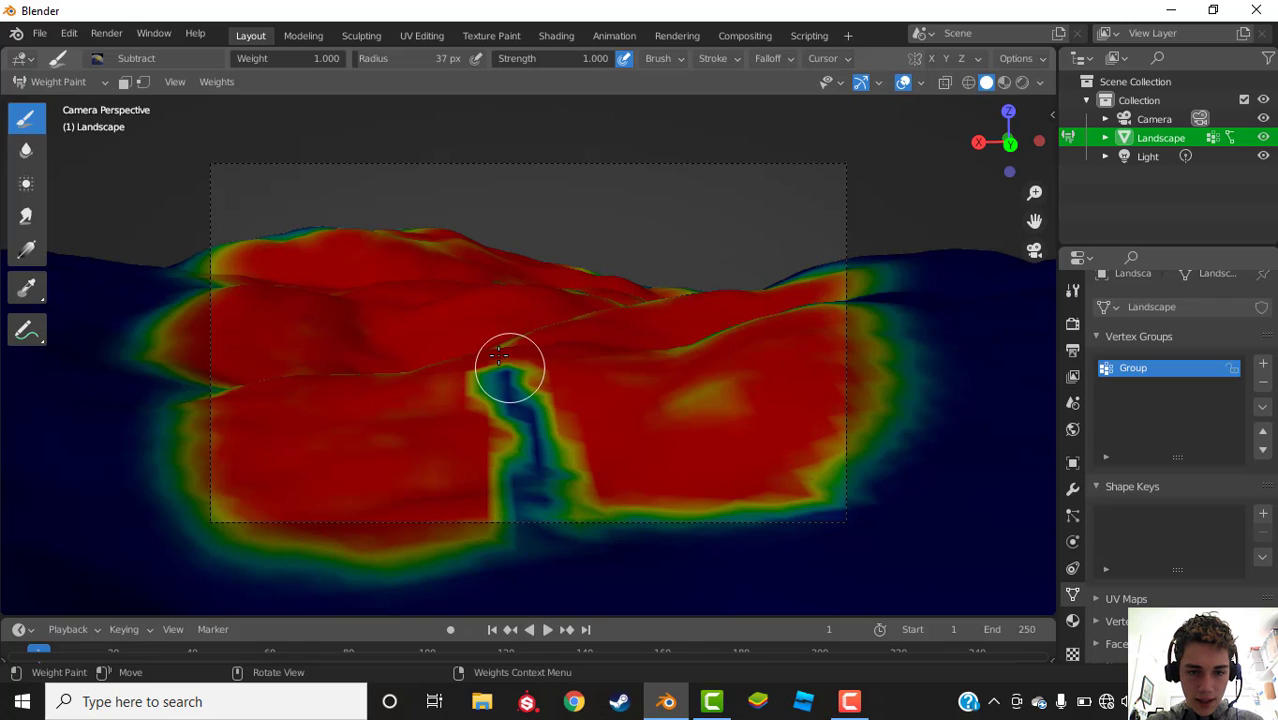
mouse_move(437, 297)
left_mouse_down()
mouse_move(399, 228)
mouse_move(428, 291)
mouse_move(413, 268)
mouse_move(494, 348)
mouse_move(538, 503)
mouse_move(491, 334)
mouse_move(435, 292)
left_mouse_up()
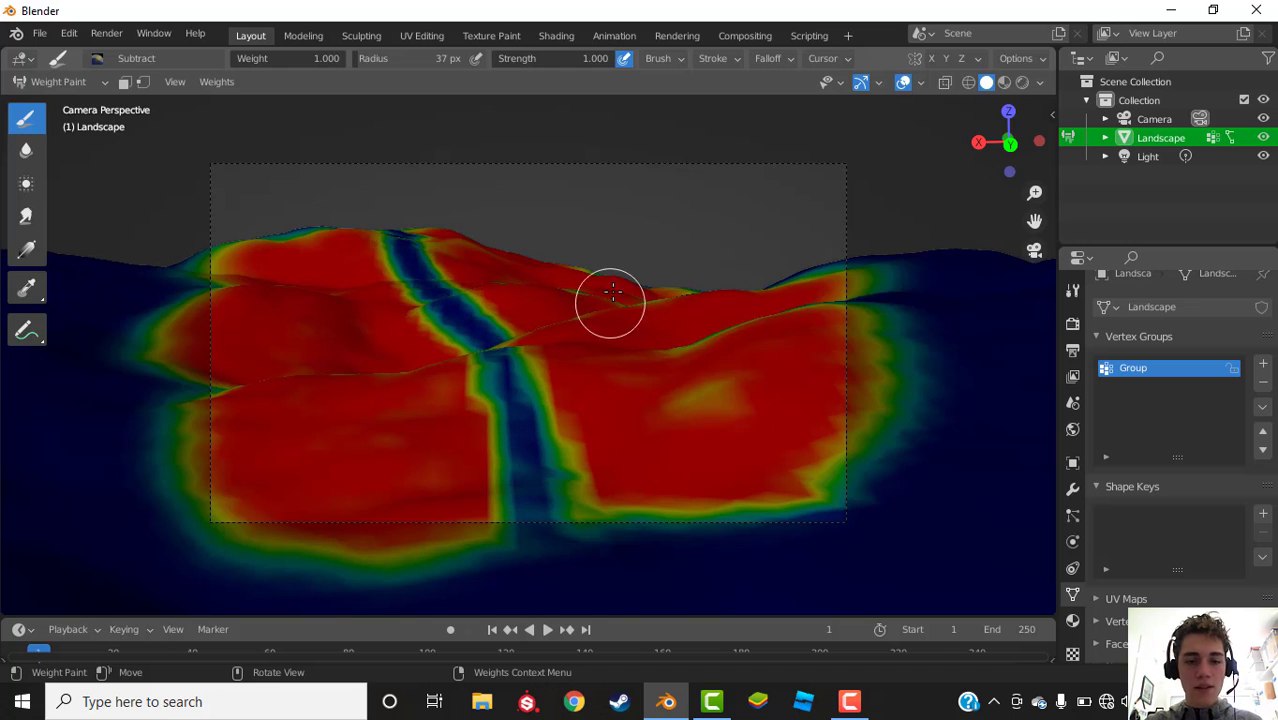
Step: Subtract the weight remaining in the path's gaps behind the hills, working from a side view of the landscape
mouse_move(612, 291)
middle_mouse_down()
mouse_move(531, 322)
mouse_move(576, 357)
middle_mouse_up()
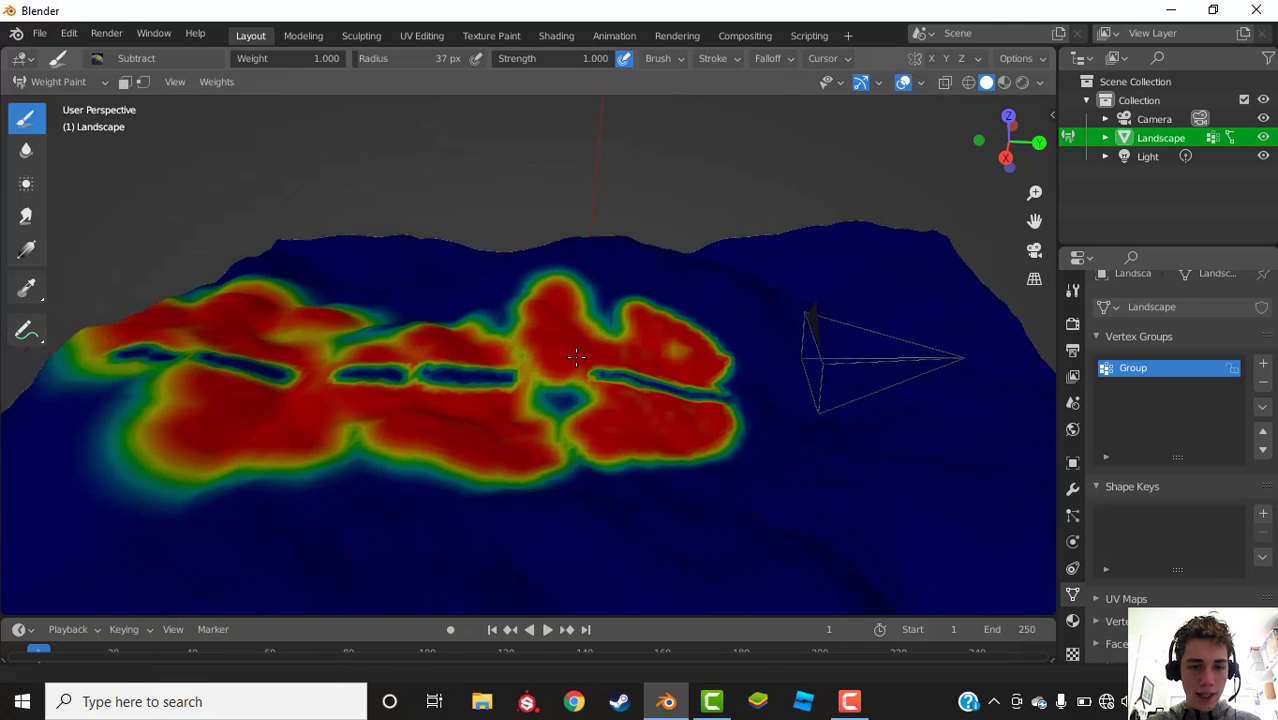
scroll(576, 357, "up", 2)
mouse_move(655, 415)
left_mouse_down()
mouse_move(508, 419)
mouse_move(706, 413)
mouse_move(422, 405)
left_mouse_up()
middle_click_drag(422, 405, 678, 413)
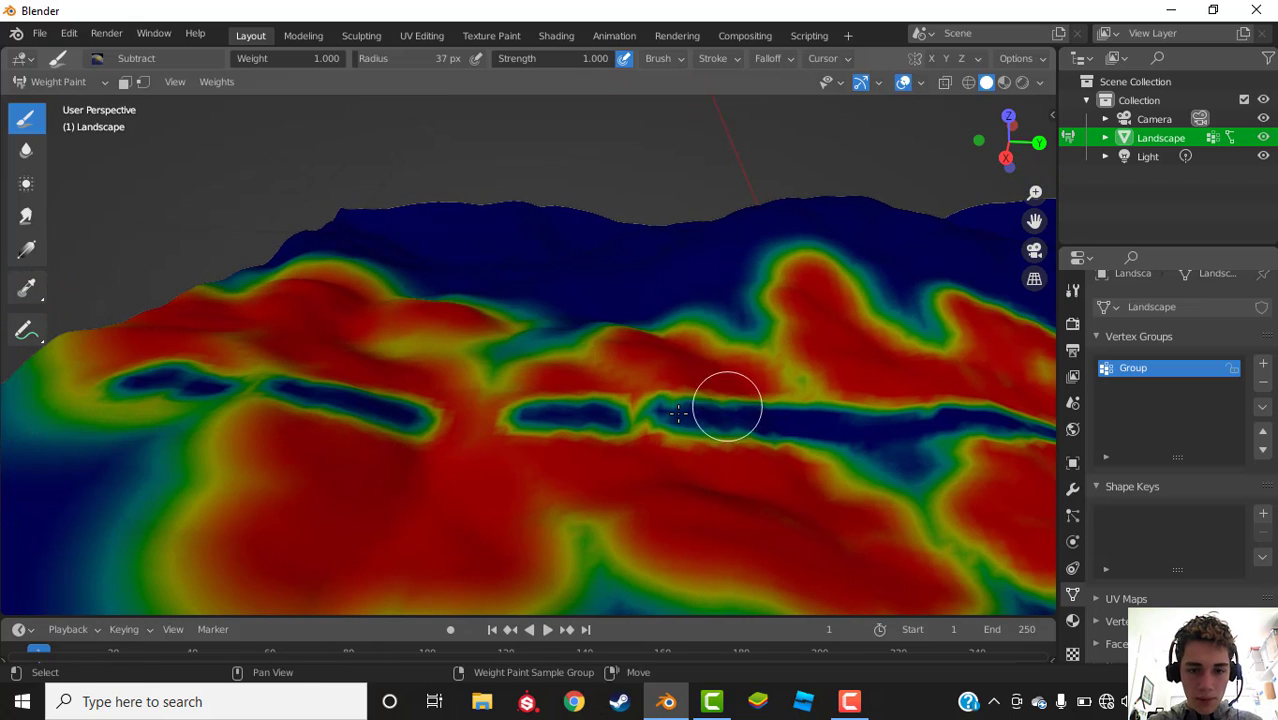
mouse_move(678, 413)
left_mouse_down()
mouse_move(408, 424)
mouse_move(478, 420)
mouse_move(267, 388)
mouse_move(51, 391)
mouse_move(137, 374)
mouse_move(489, 406)
mouse_move(729, 409)
left_mouse_up()
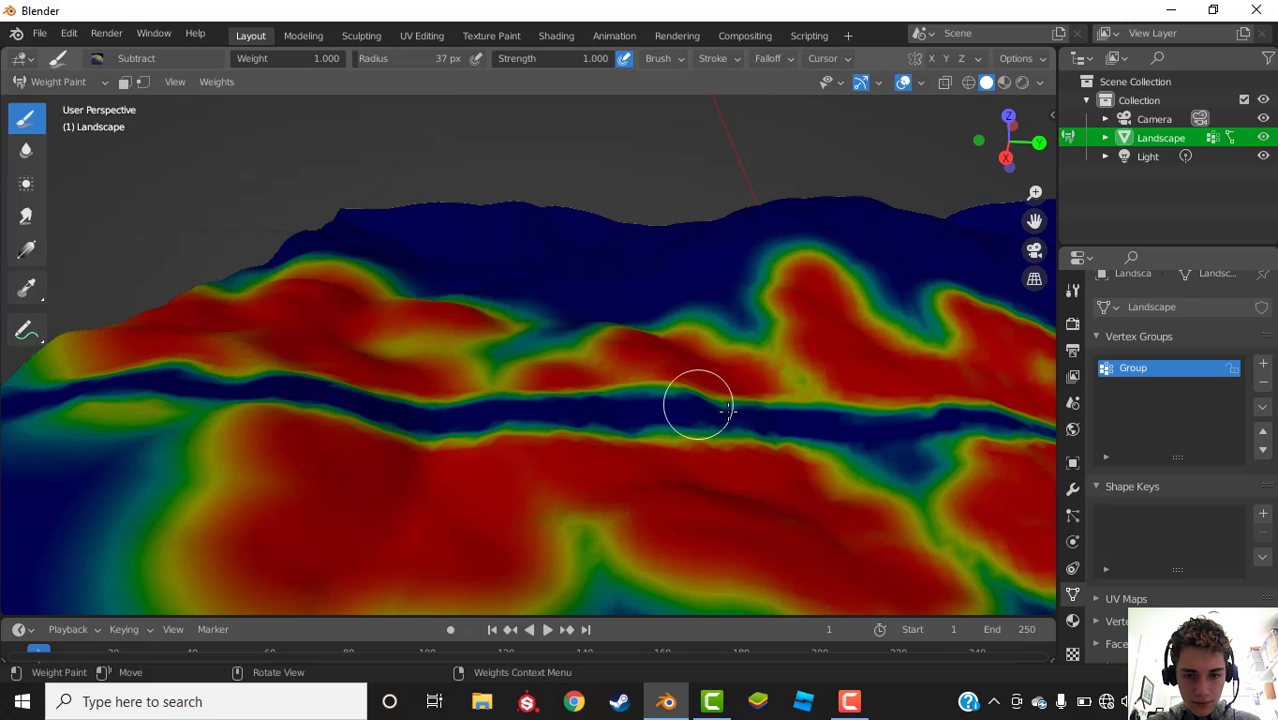
Step: Return to the camera view and subtract small notches along both foreground edges of the path to make it irregular
left_click(1031, 250)
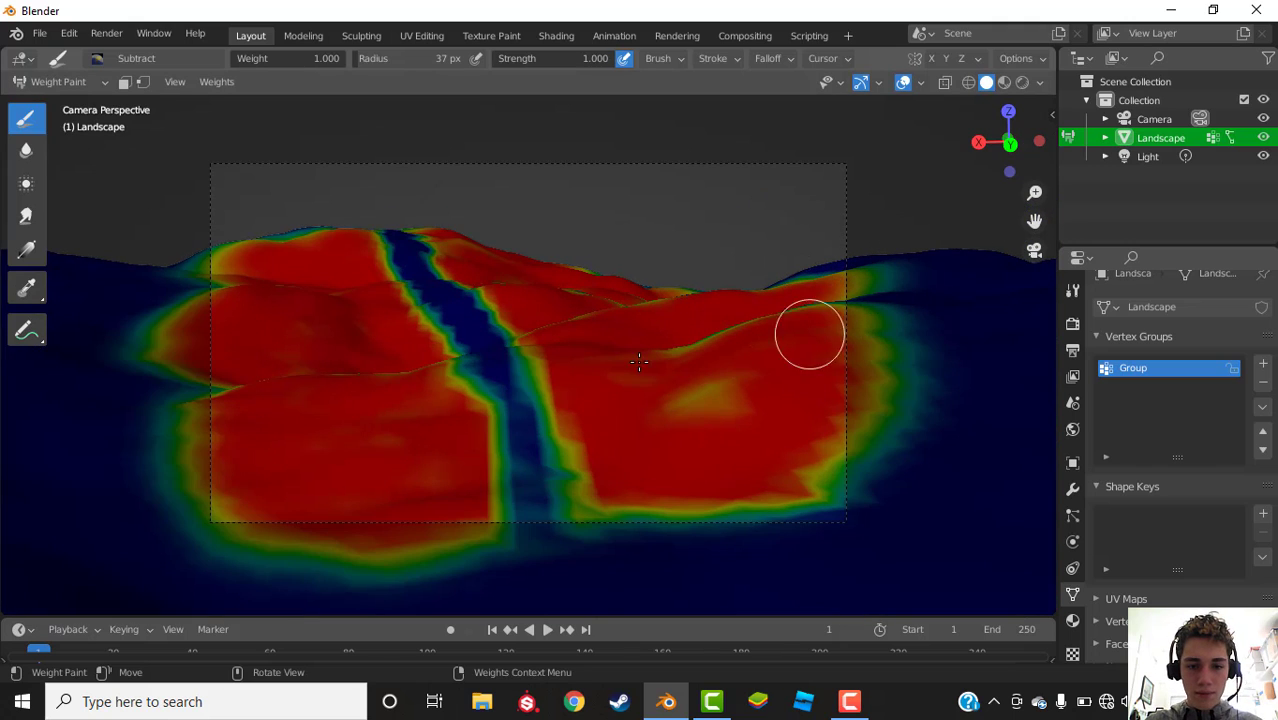
mouse_move(465, 491)
left_mouse_down()
mouse_move(499, 485)
mouse_move(485, 461)
left_mouse_up()
left_click_drag(562, 371, 558, 388)
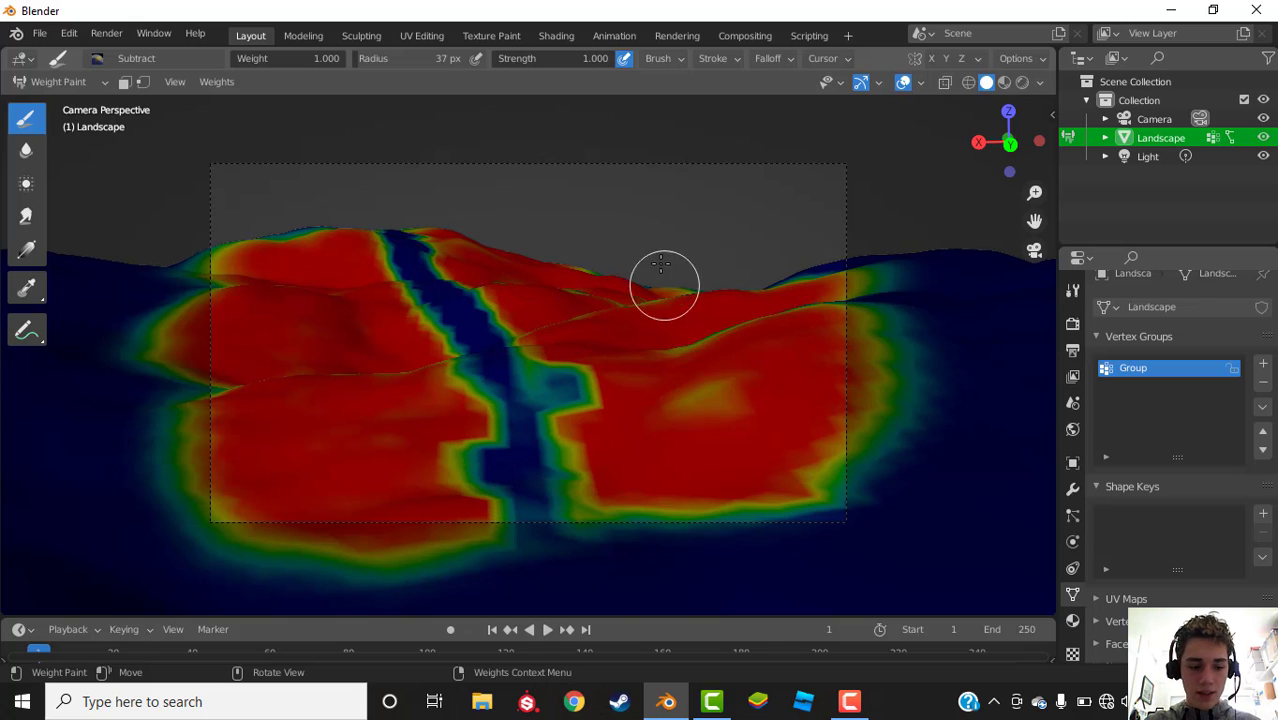
Step: Add a particle system named Grass to the landscape and set its type to Hair
left_click(1071, 518)
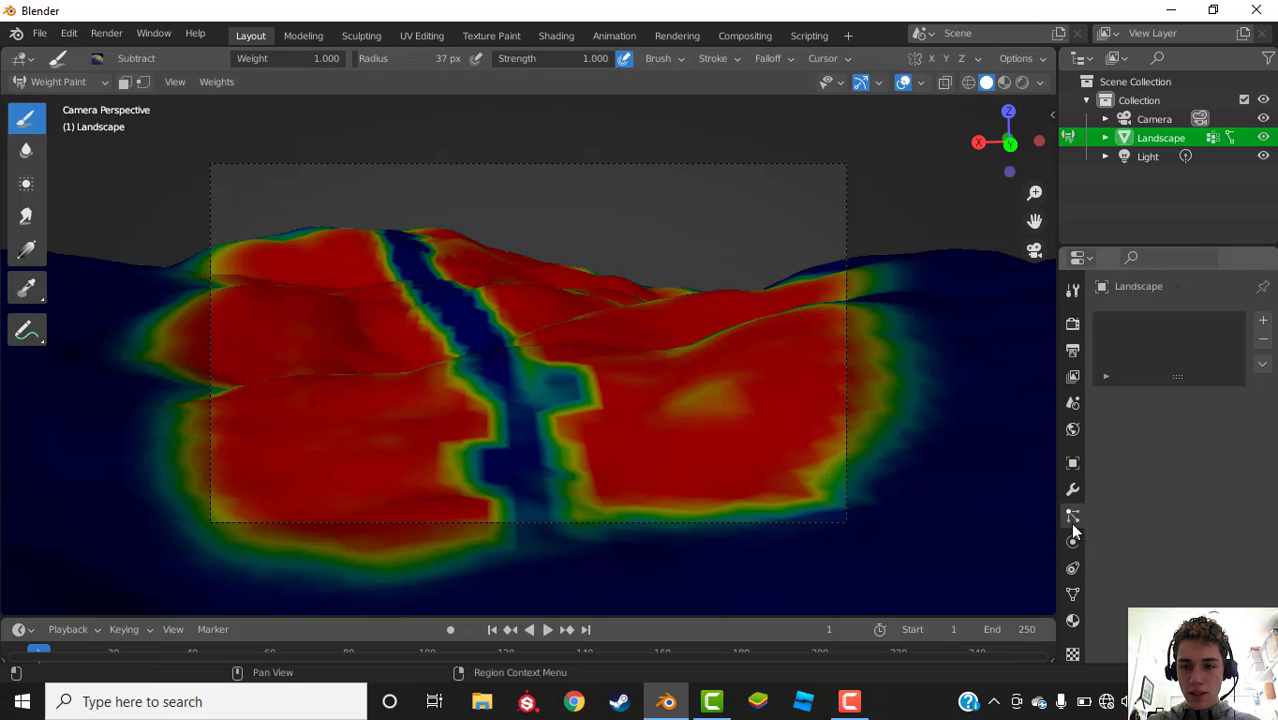
left_click(1262, 322)
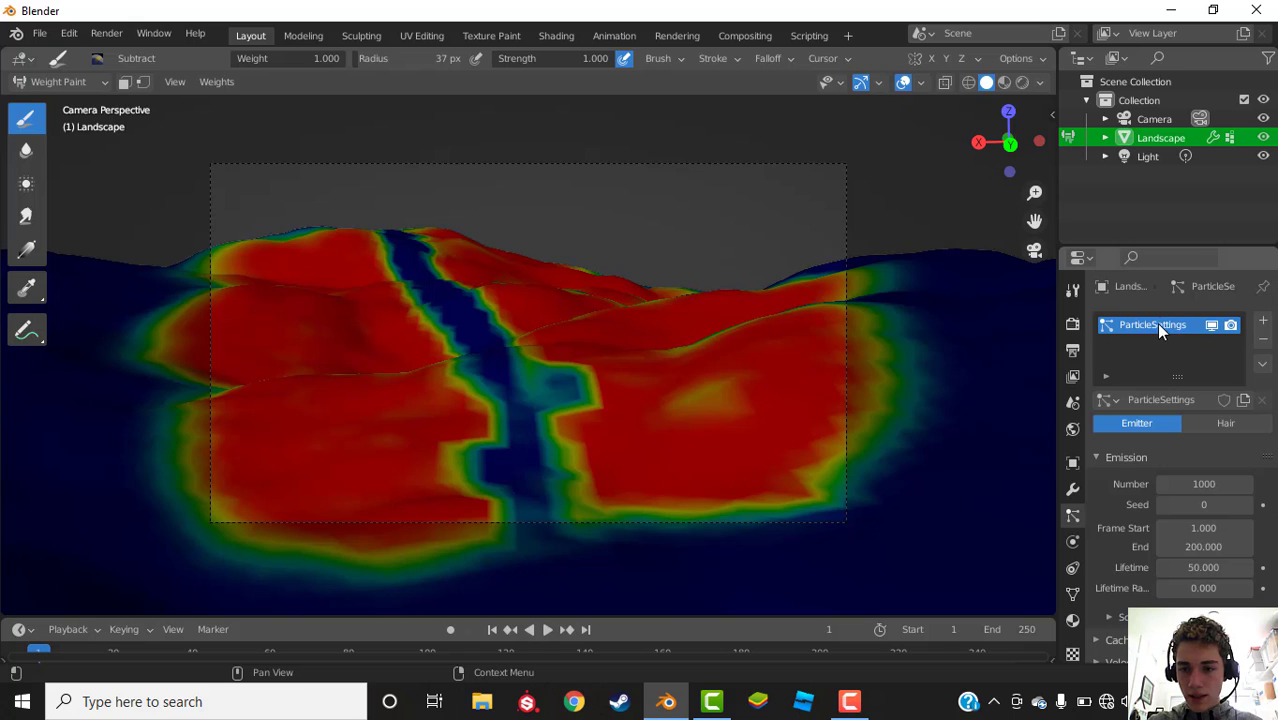
type("Grass")
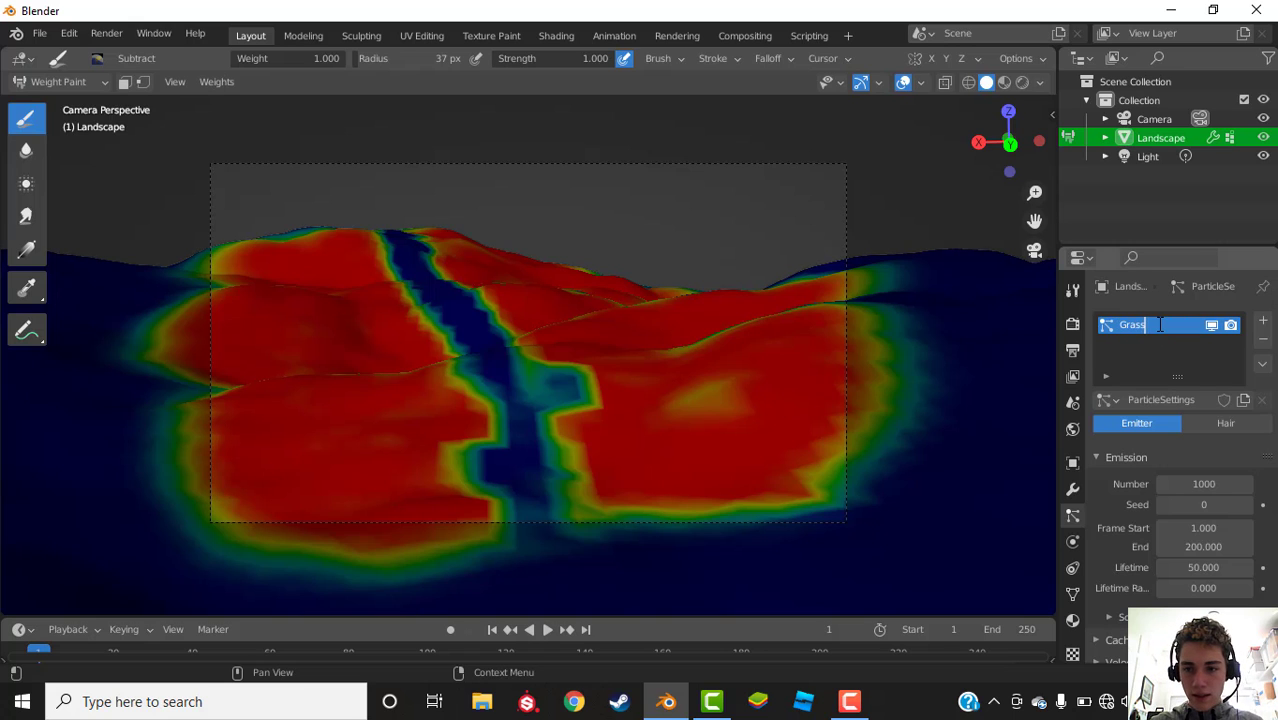
left_click(1198, 418)
Step: Assign the painted vertex group to the hair particles' density and rename that vertex group Grass
scroll(1196, 425, "down", 4)
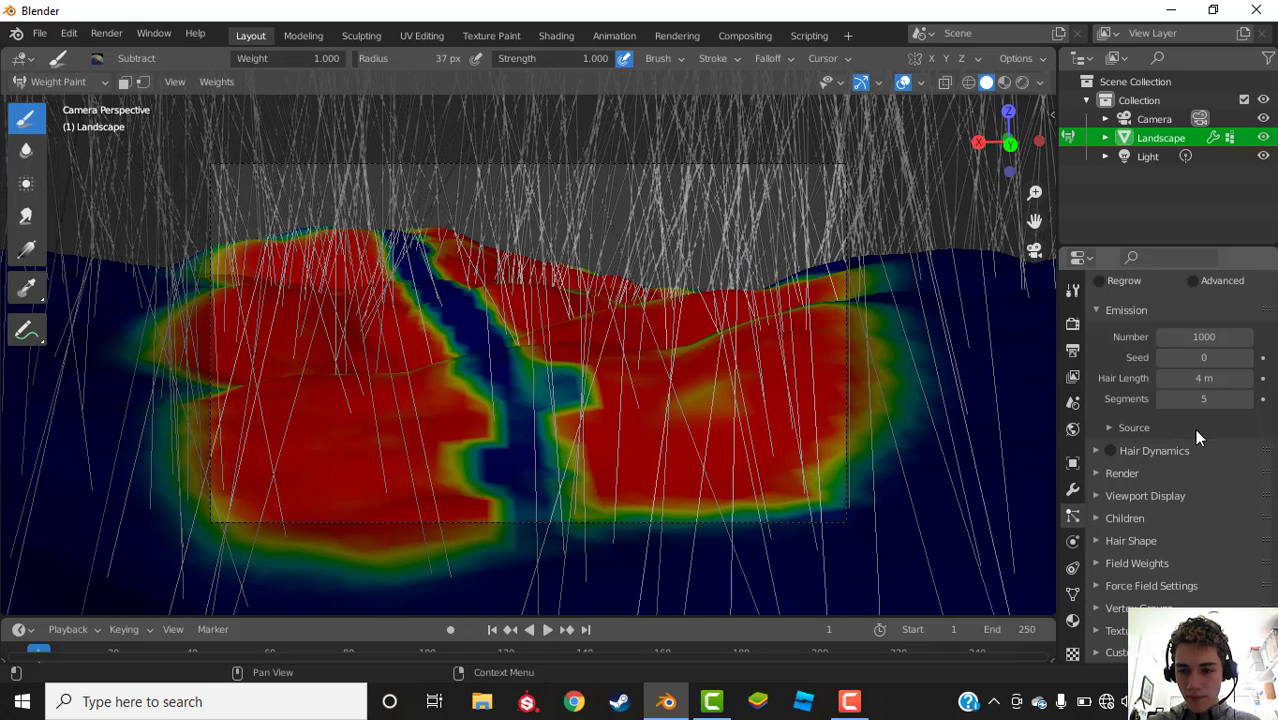
scroll(1170, 450, "down", 4)
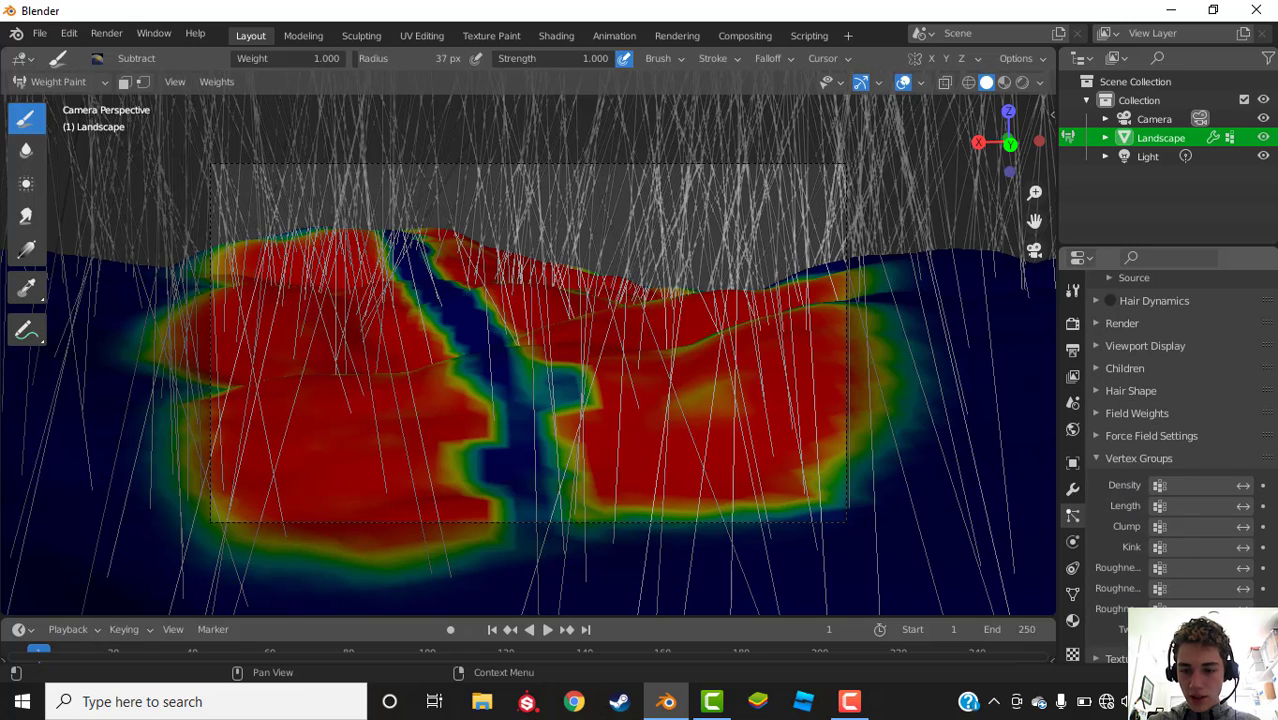
left_click(1183, 485)
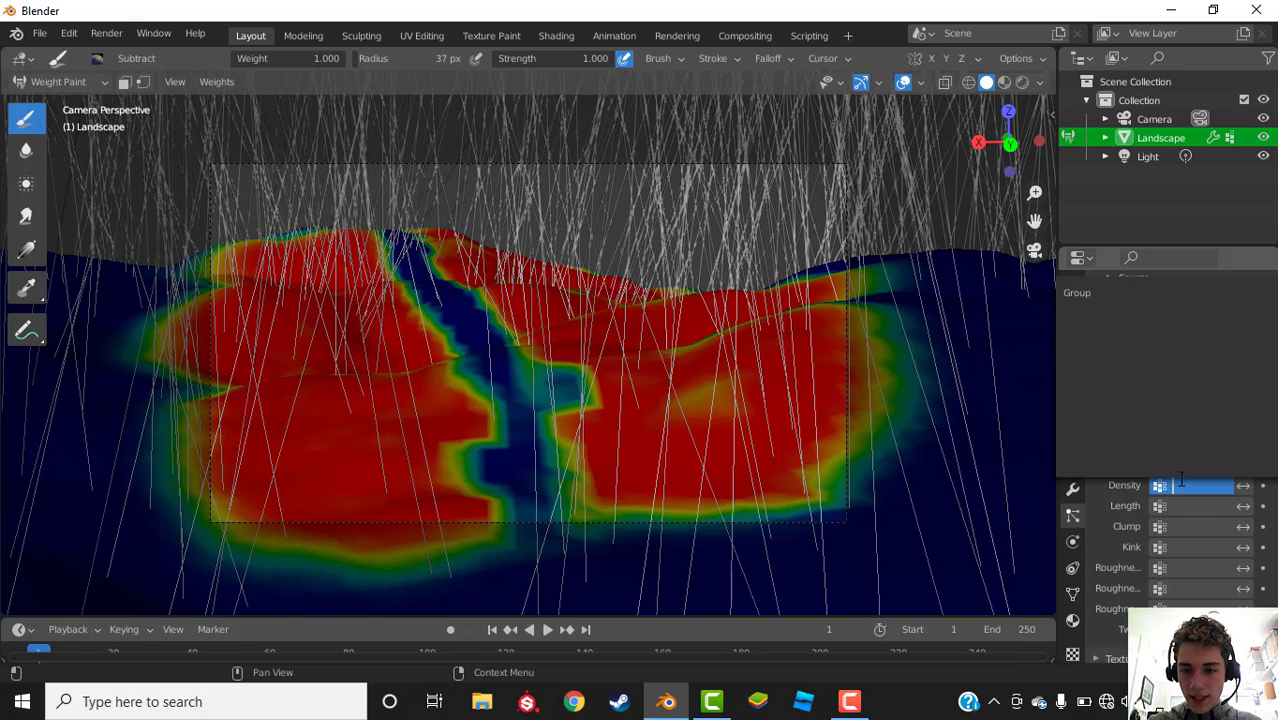
left_click(1103, 293)
left_click(1070, 592)
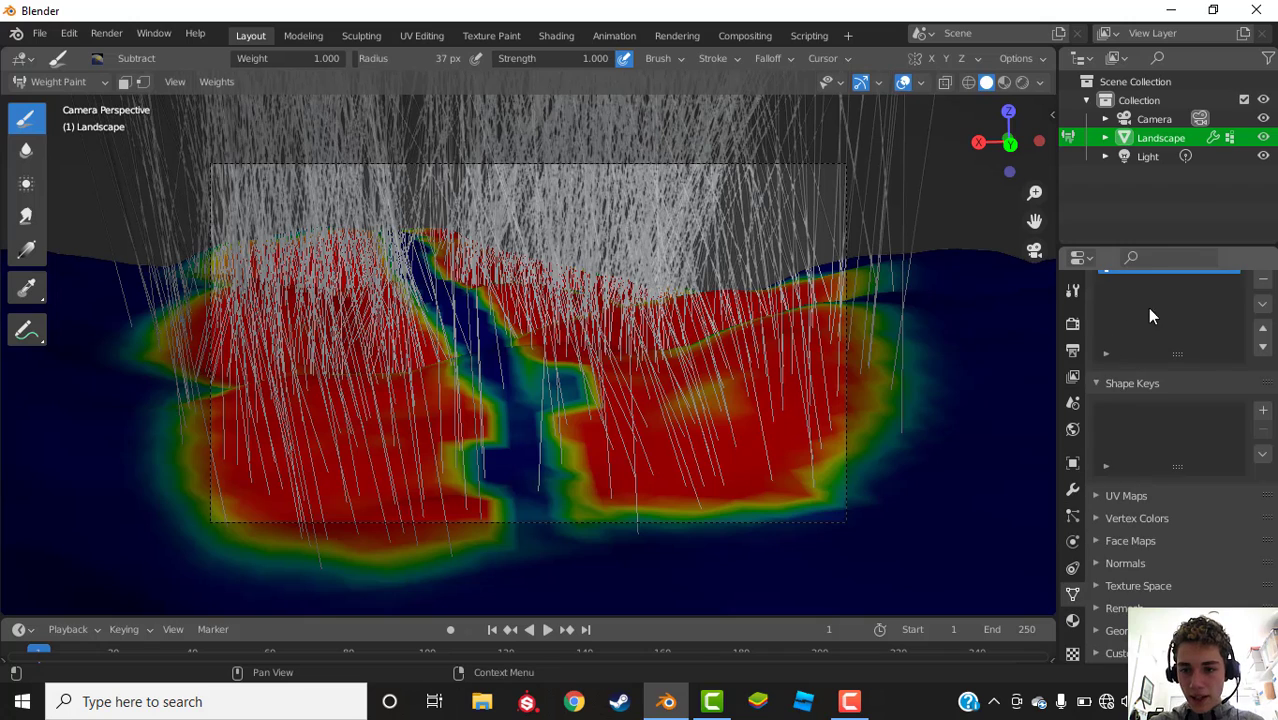
double_click(1156, 380)
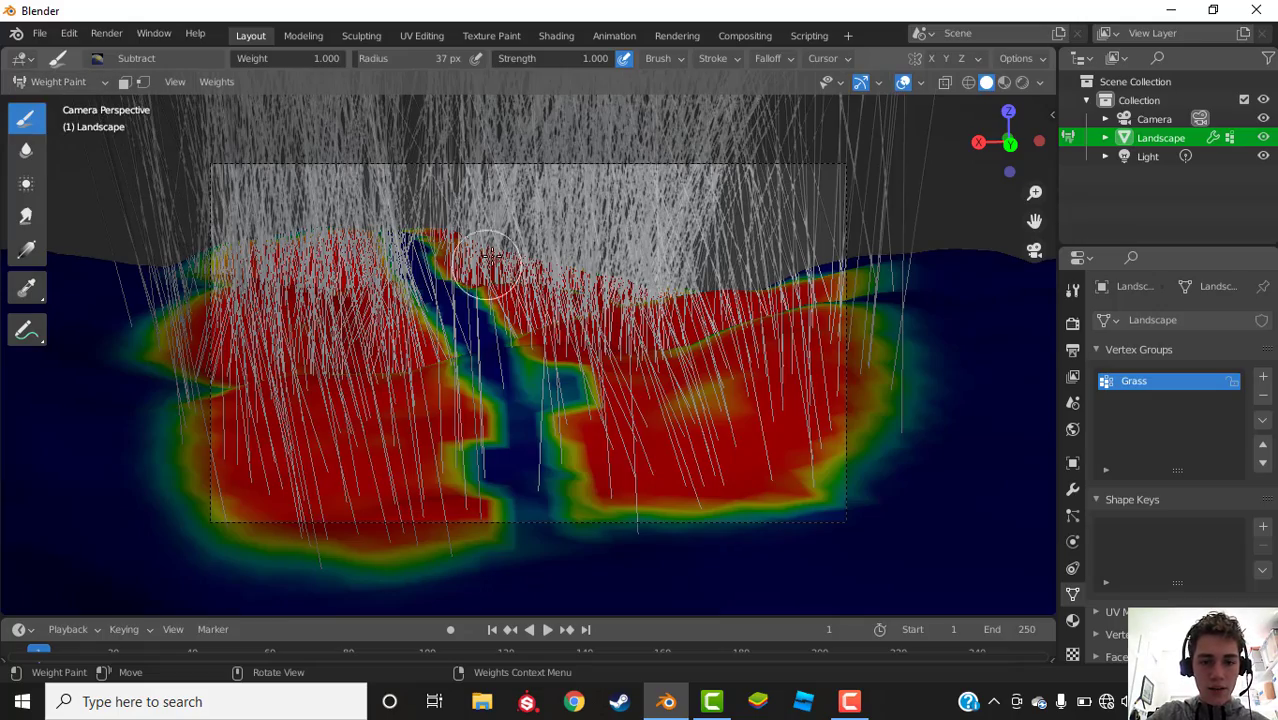
Step: Get close to the path and subtract weight along its edge where a stray hair grows
mouse_move(428, 194)
middle_mouse_down()
mouse_move(594, 318)
mouse_move(670, 250)
mouse_move(620, 312)
mouse_move(560, 290)
mouse_move(512, 243)
middle_mouse_up()
scroll(668, 240, "up", 5)
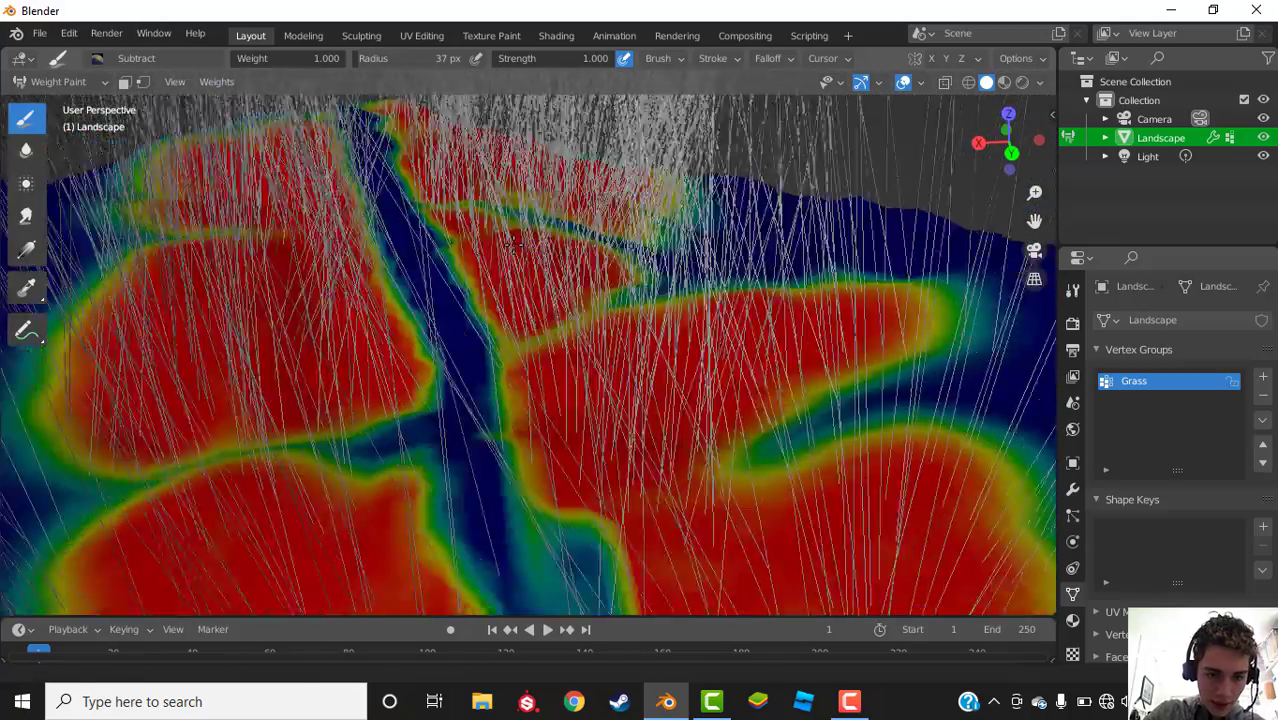
scroll(512, 243, "up", 3)
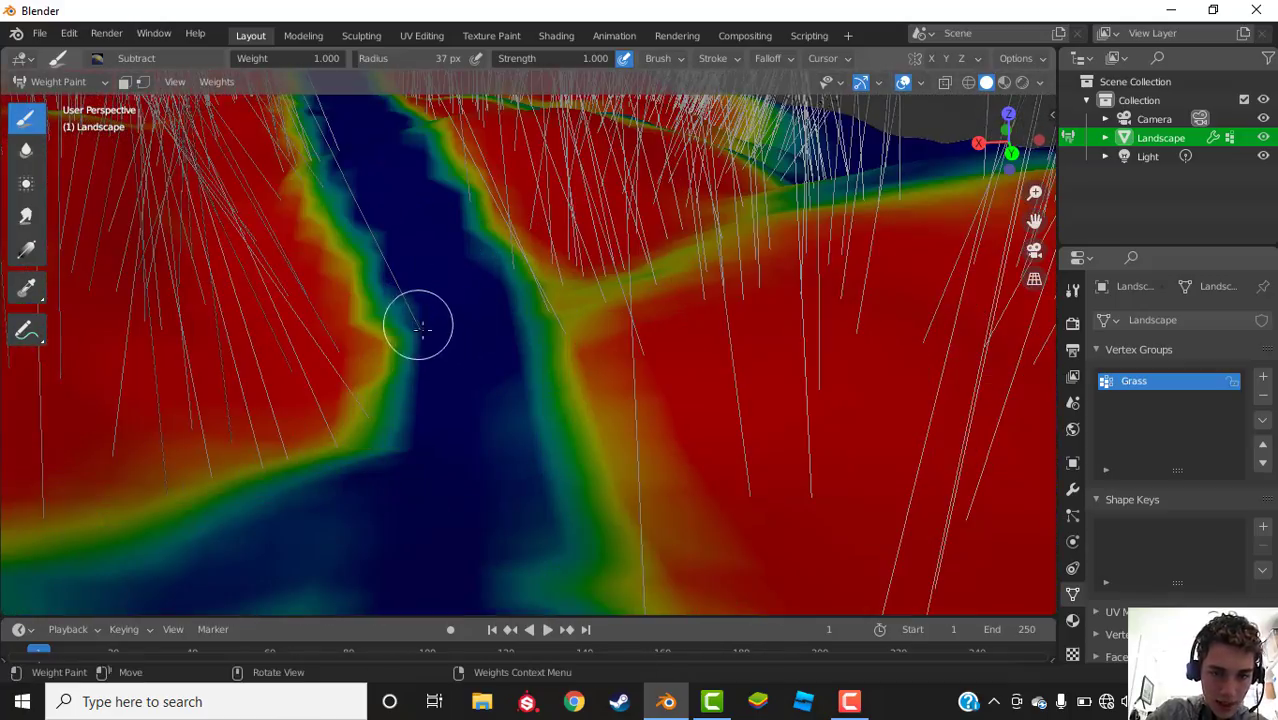
left_click_drag(408, 307, 421, 331)
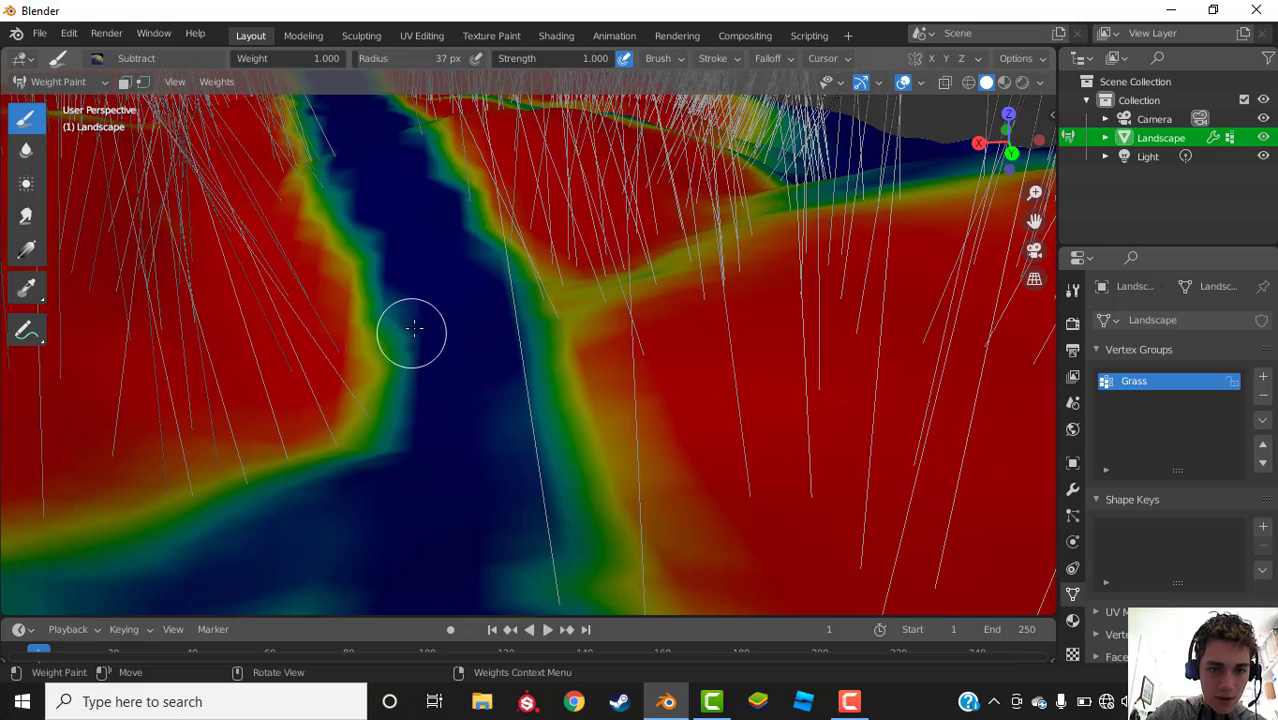
Step: Look through the camera again and switch the landscape from Weight Paint to Object Mode
mouse_move(413, 327)
middle_mouse_down()
mouse_move(442, 286)
mouse_move(476, 328)
mouse_move(409, 280)
mouse_move(414, 294)
mouse_move(434, 277)
middle_mouse_up()
scroll(465, 277, "down", 6)
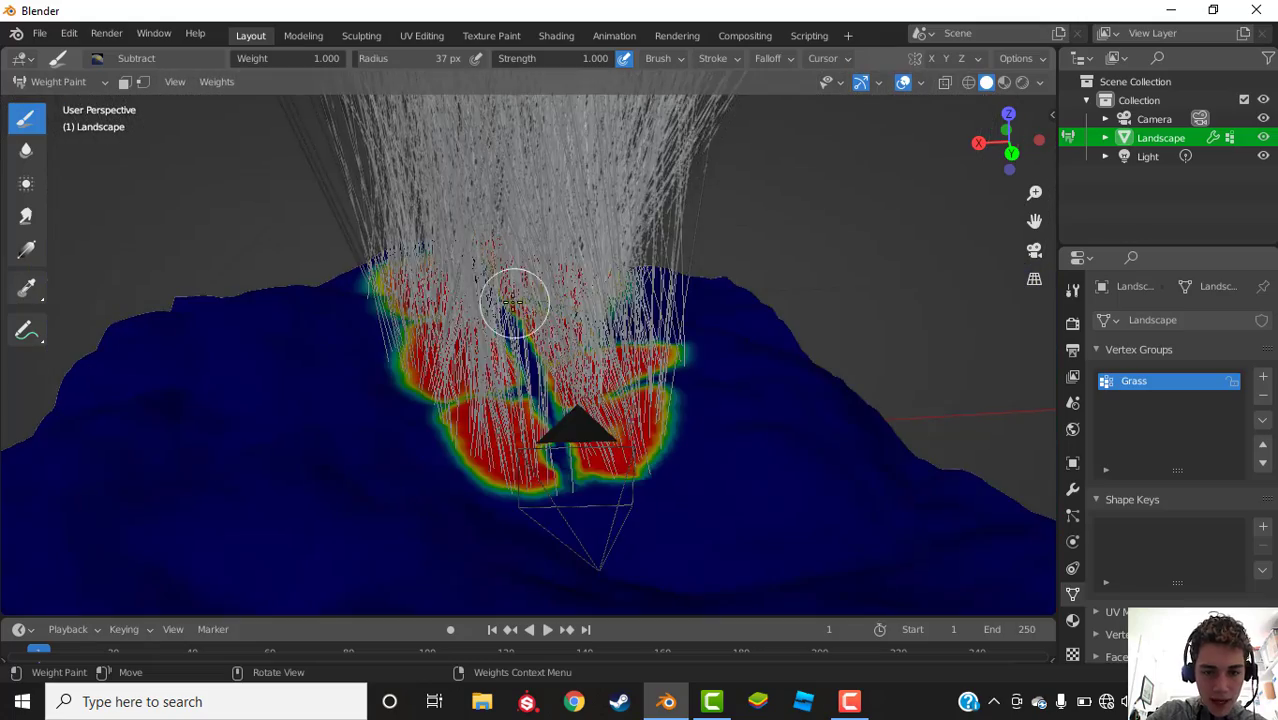
middle_click_drag(514, 302, 502, 282)
scroll(502, 282, "down", 5)
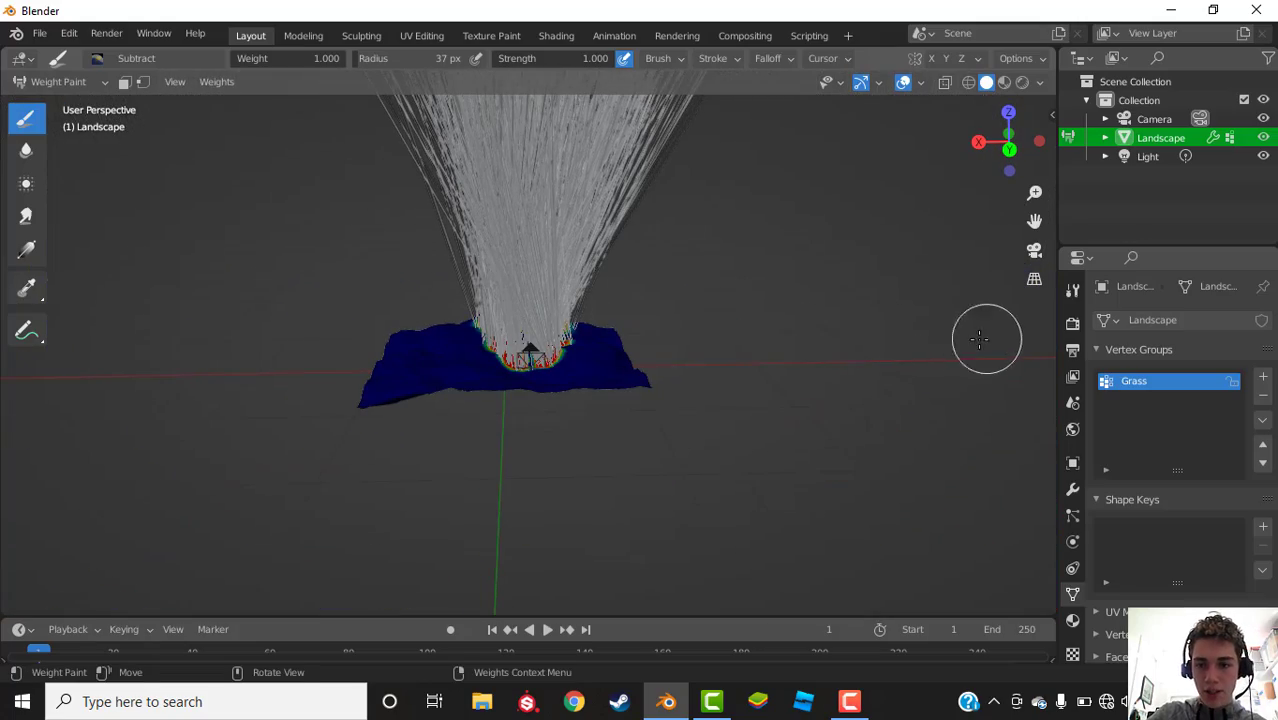
left_click(1034, 250)
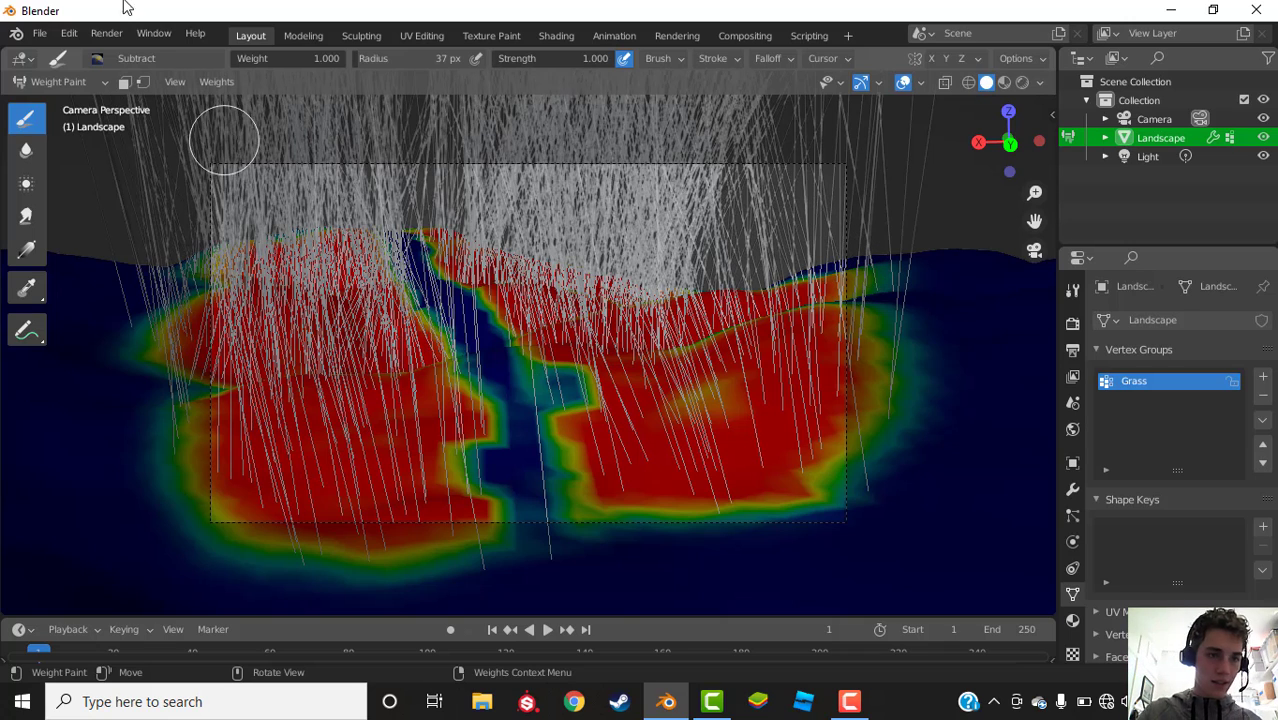
left_click(69, 86)
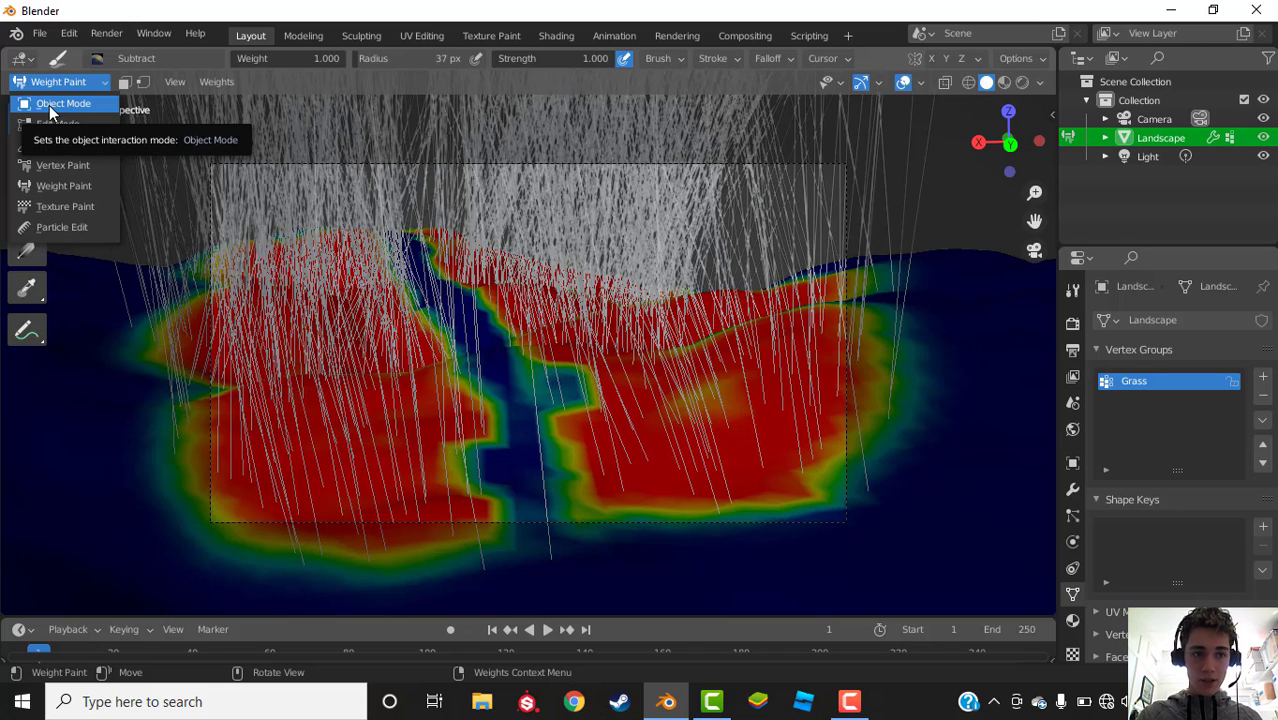
left_click(49, 105)
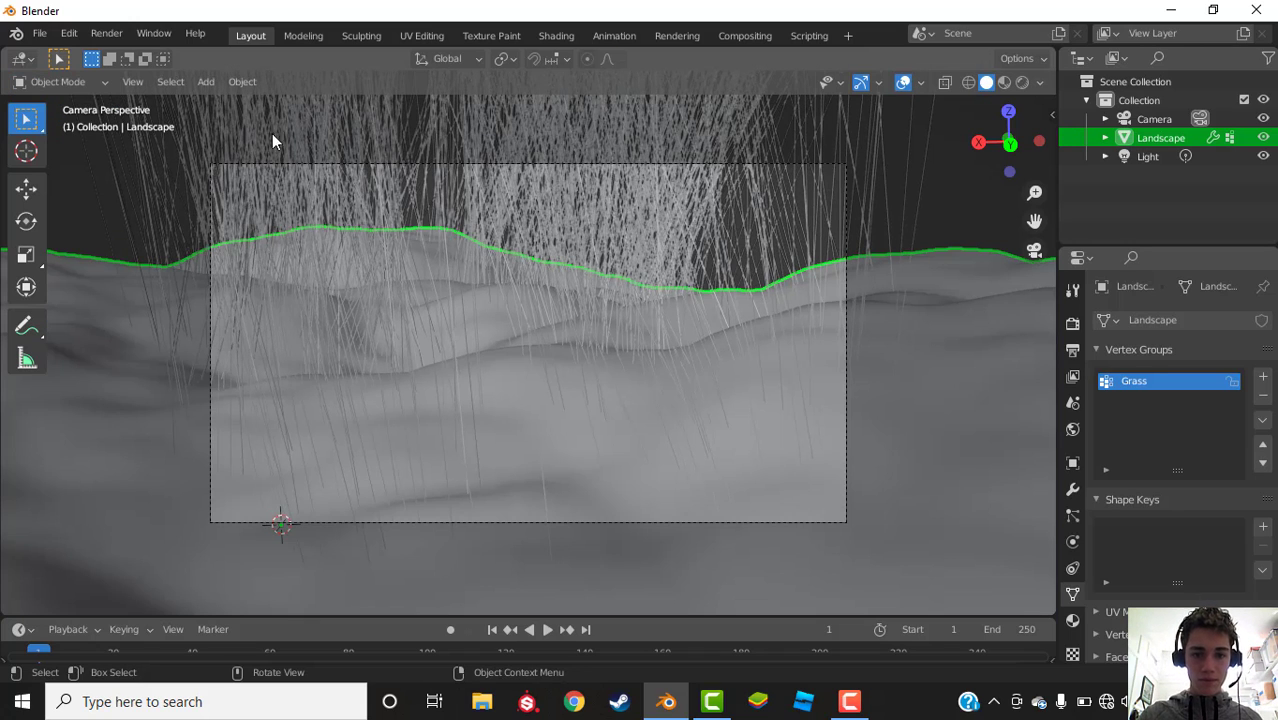
Step: Add a new collection named Grass and exclude the original Collection from the view layer
left_click(1158, 192)
right_click(1158, 192)
left_click(1160, 195)
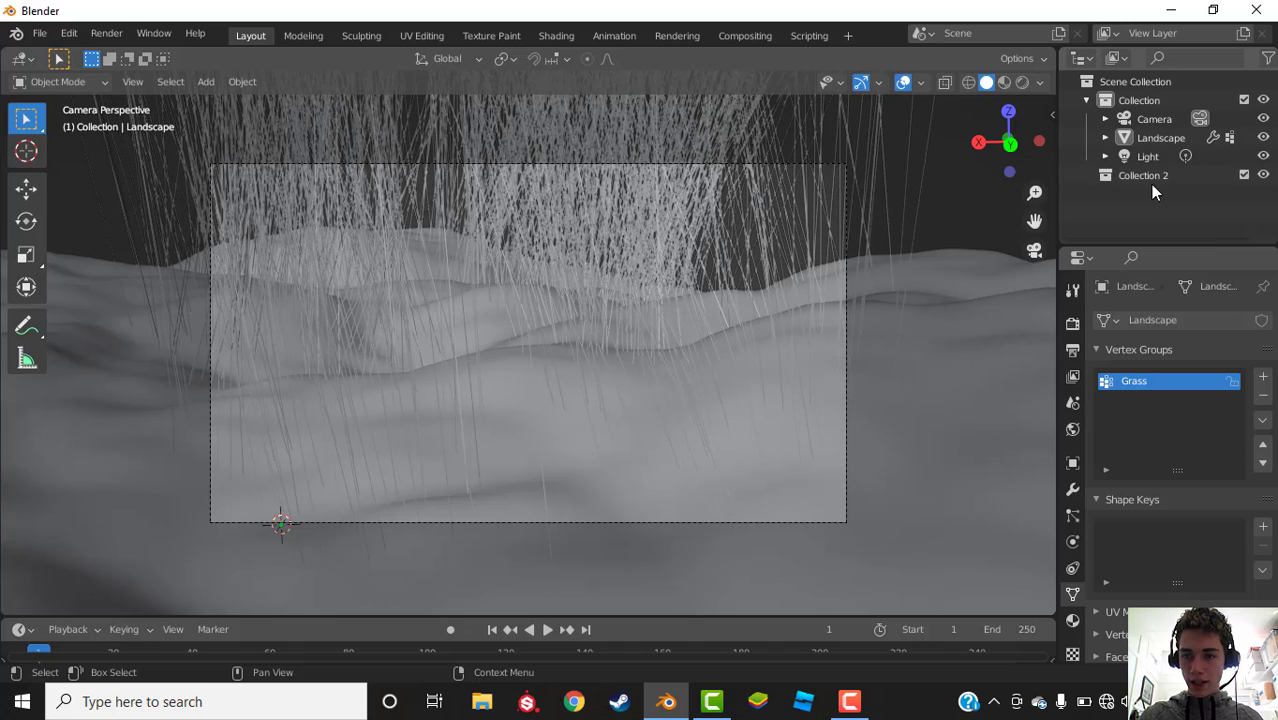
double_click(1146, 175)
type("Gra")
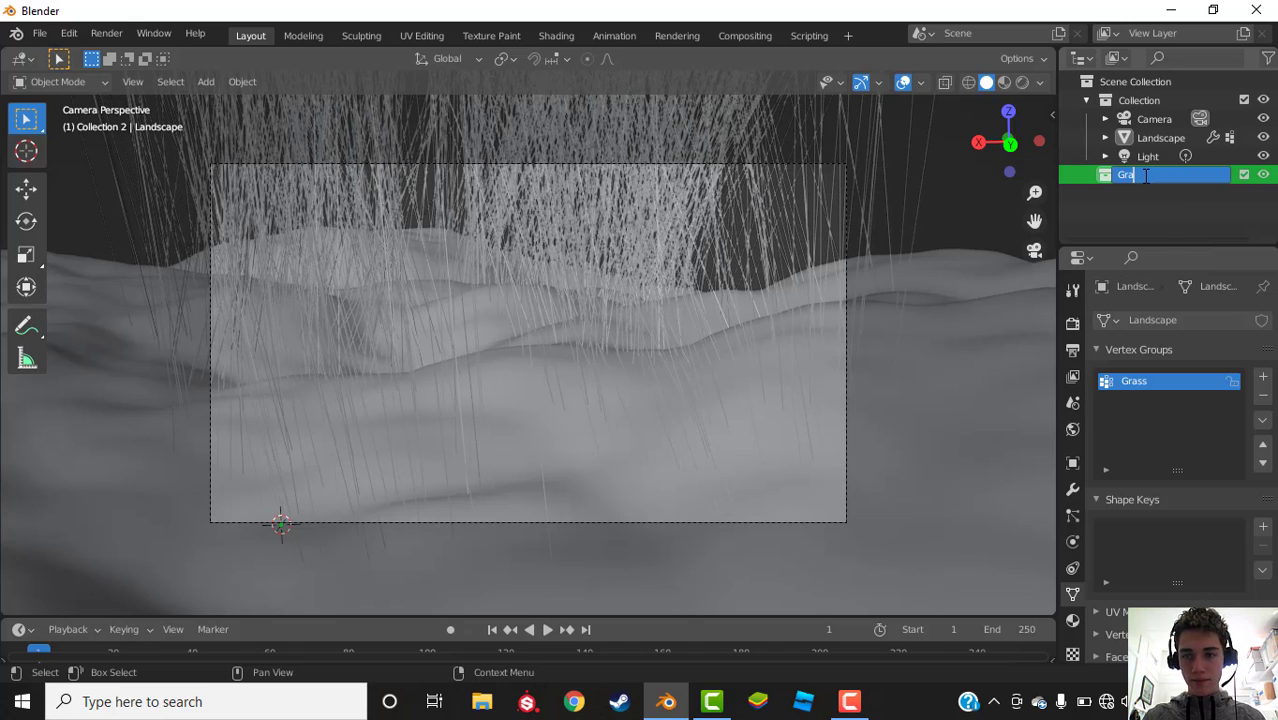
type("ss")
key("Return")
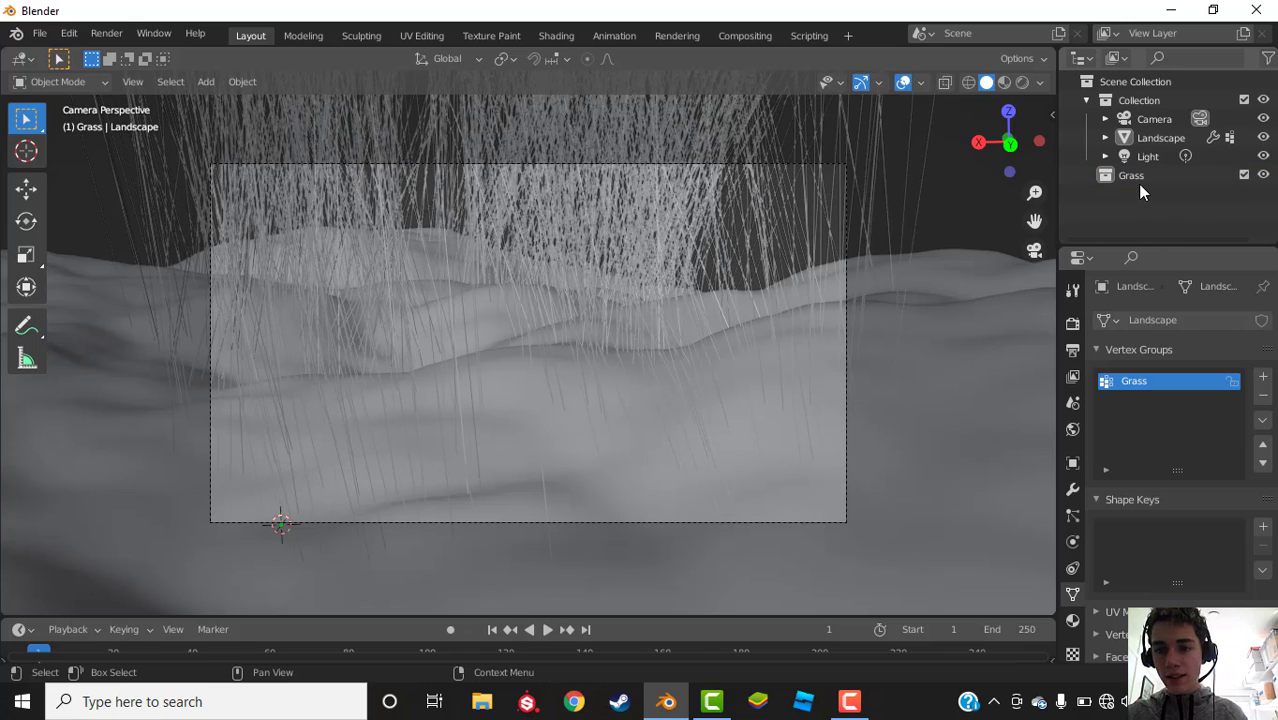
left_click(1244, 100)
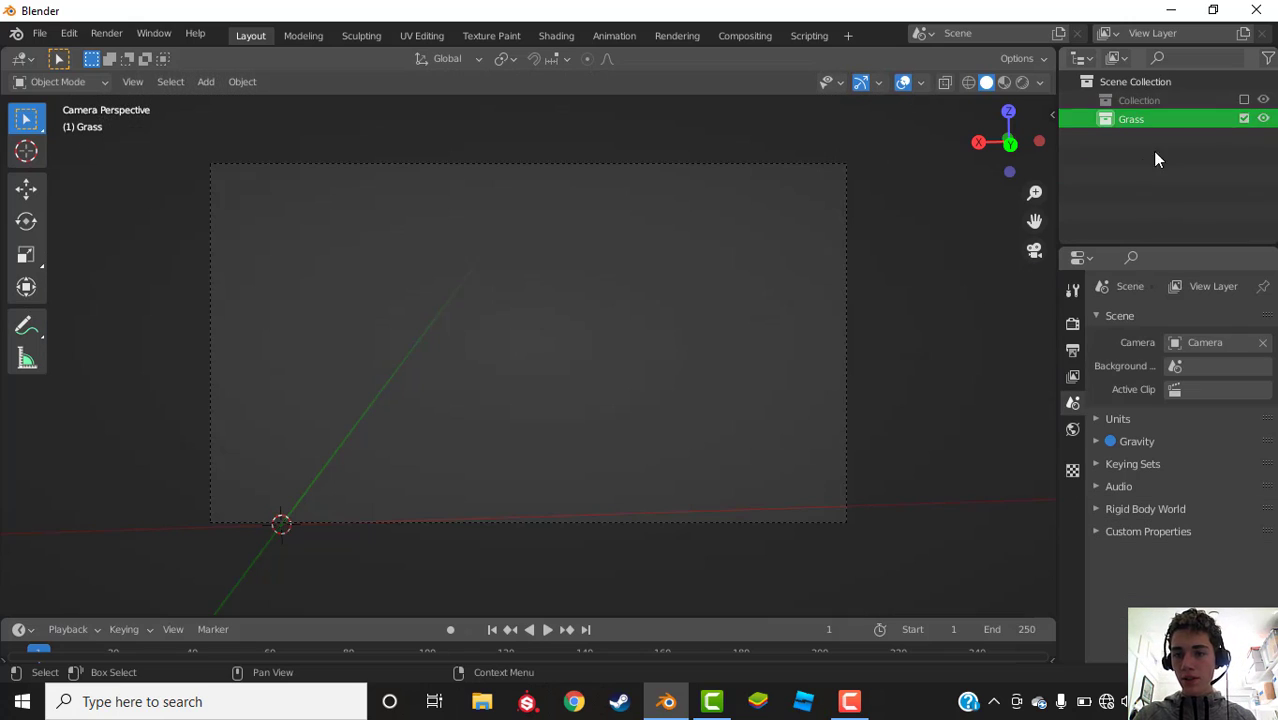
Step: Append the Grass_Everything collection from Grass wild.blend in D:\1TeraBite\Blender Projects into the Grass collection
left_click(1133, 127)
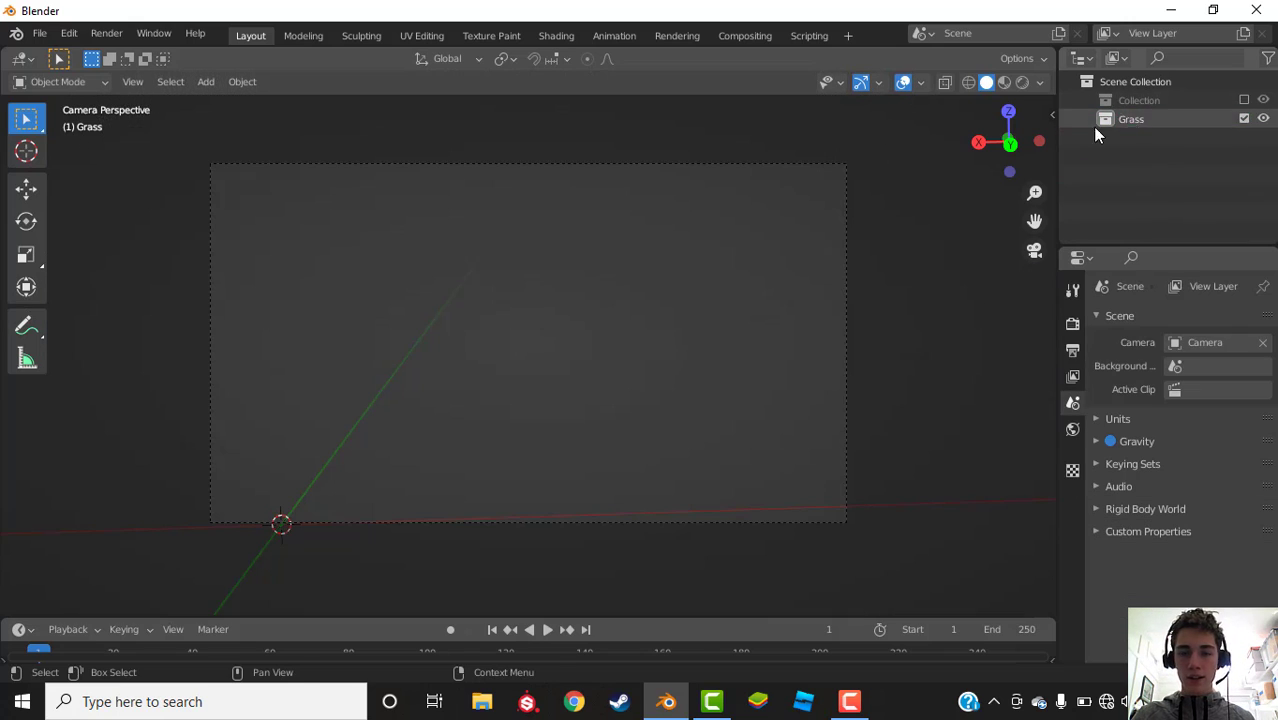
left_click(40, 34)
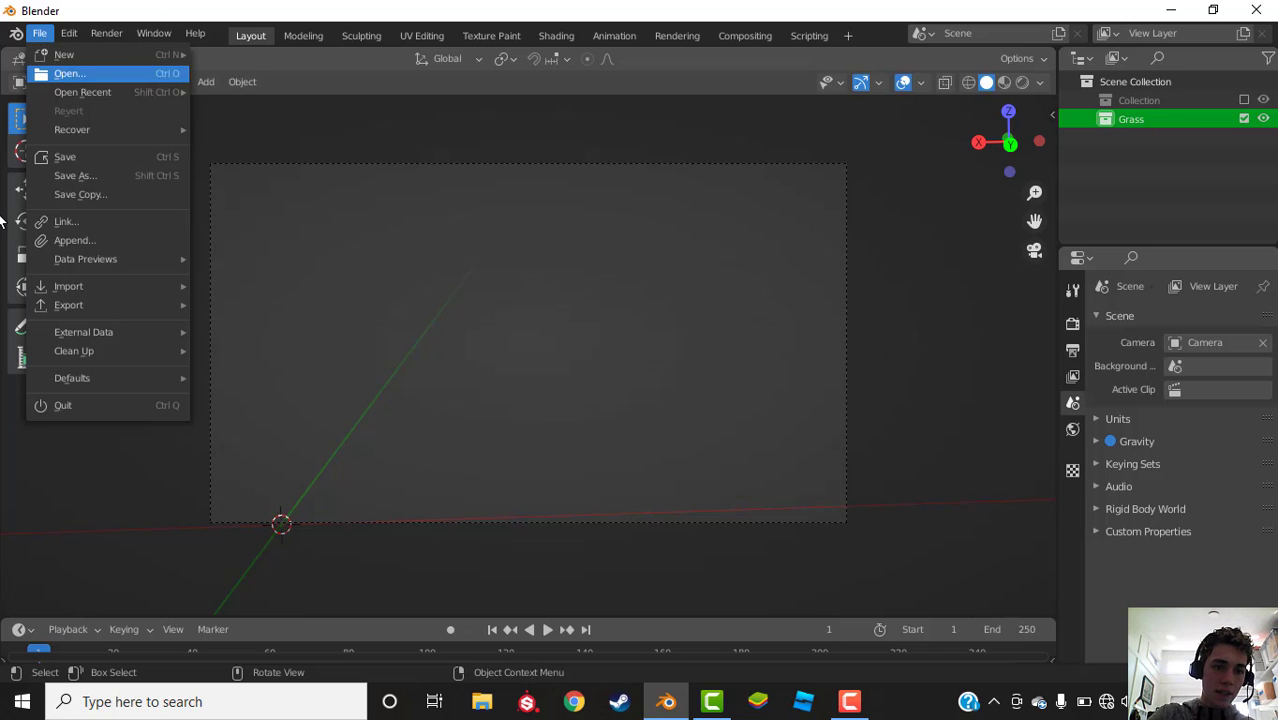
left_click(68, 247)
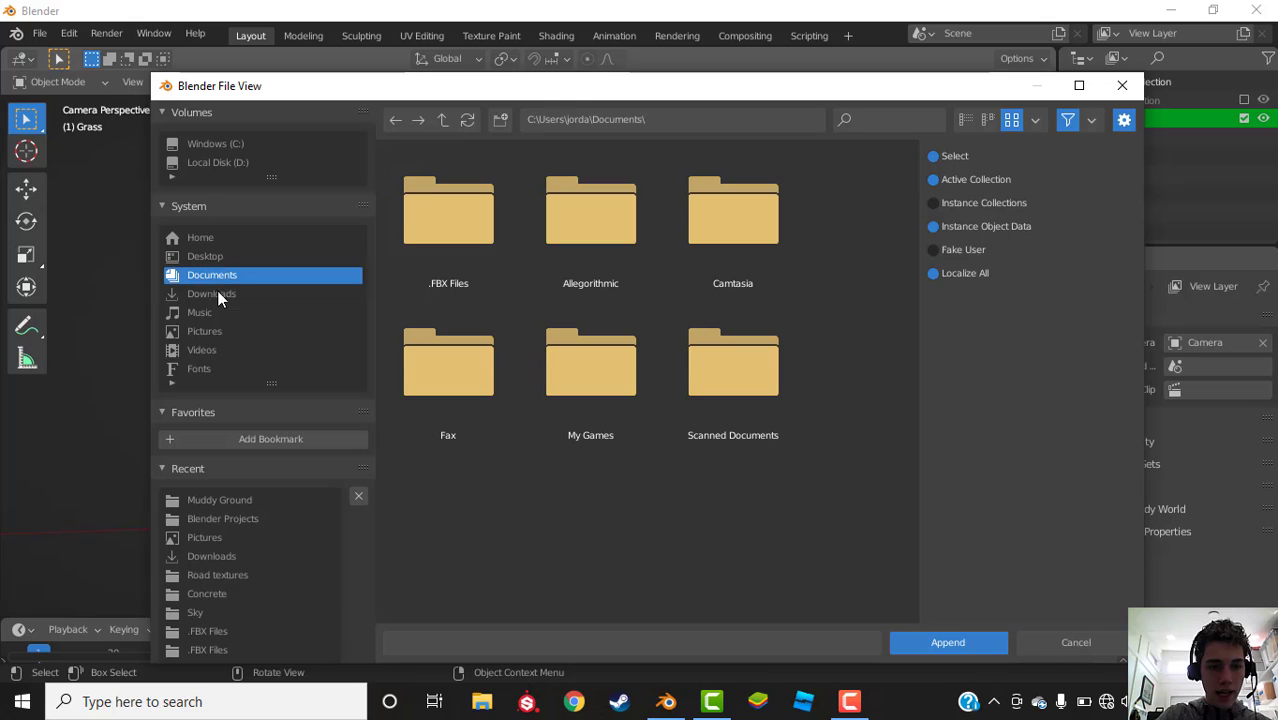
left_click(211, 143)
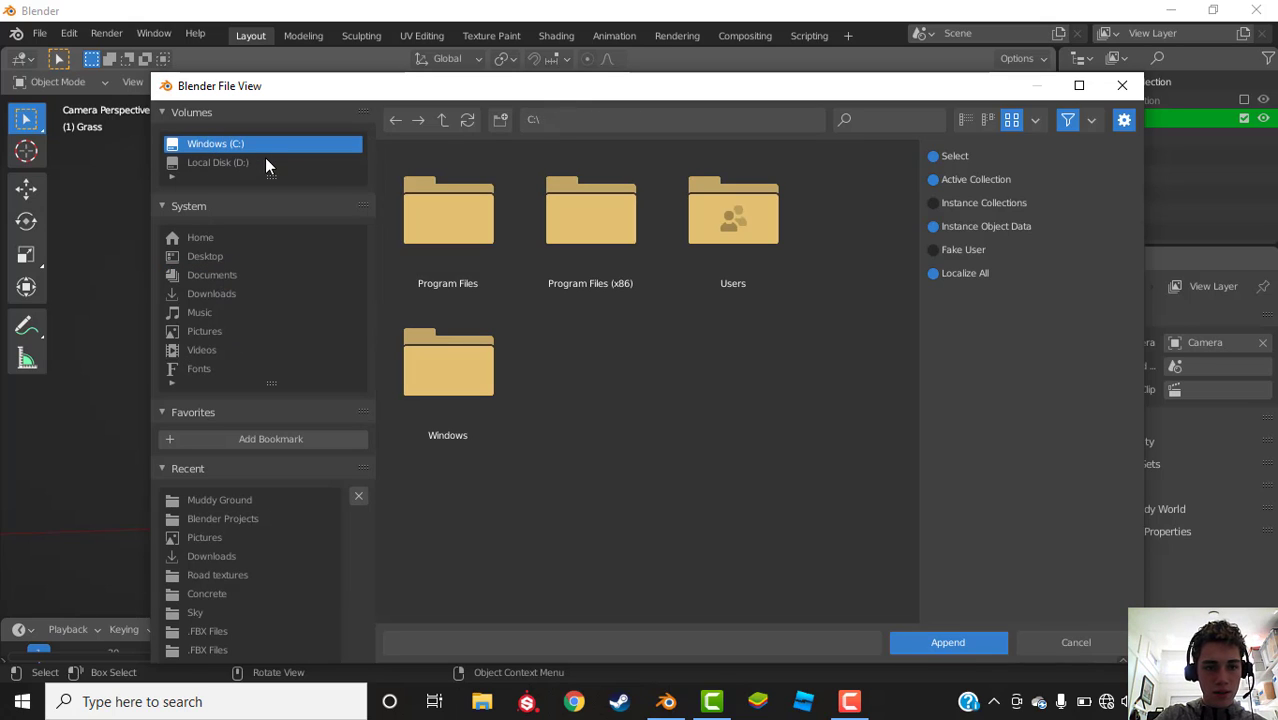
left_click(278, 162)
double_click(406, 232)
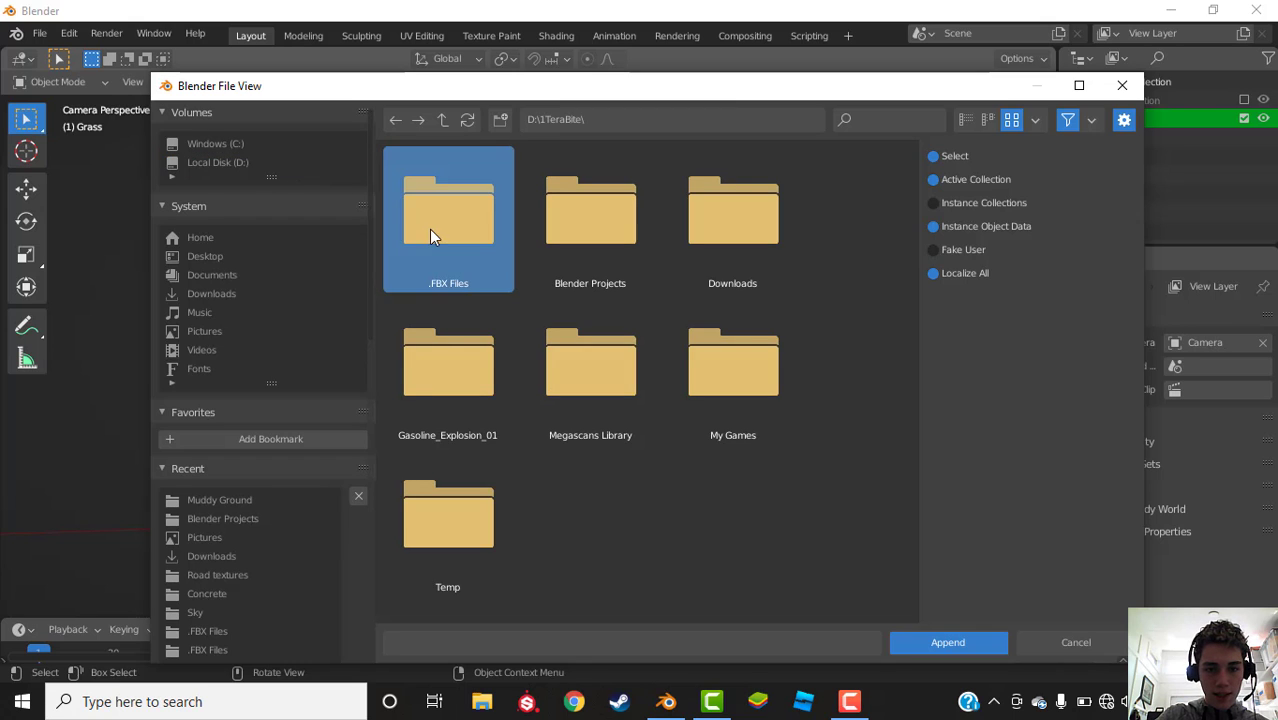
double_click(578, 225)
scroll(558, 380, "down", 3)
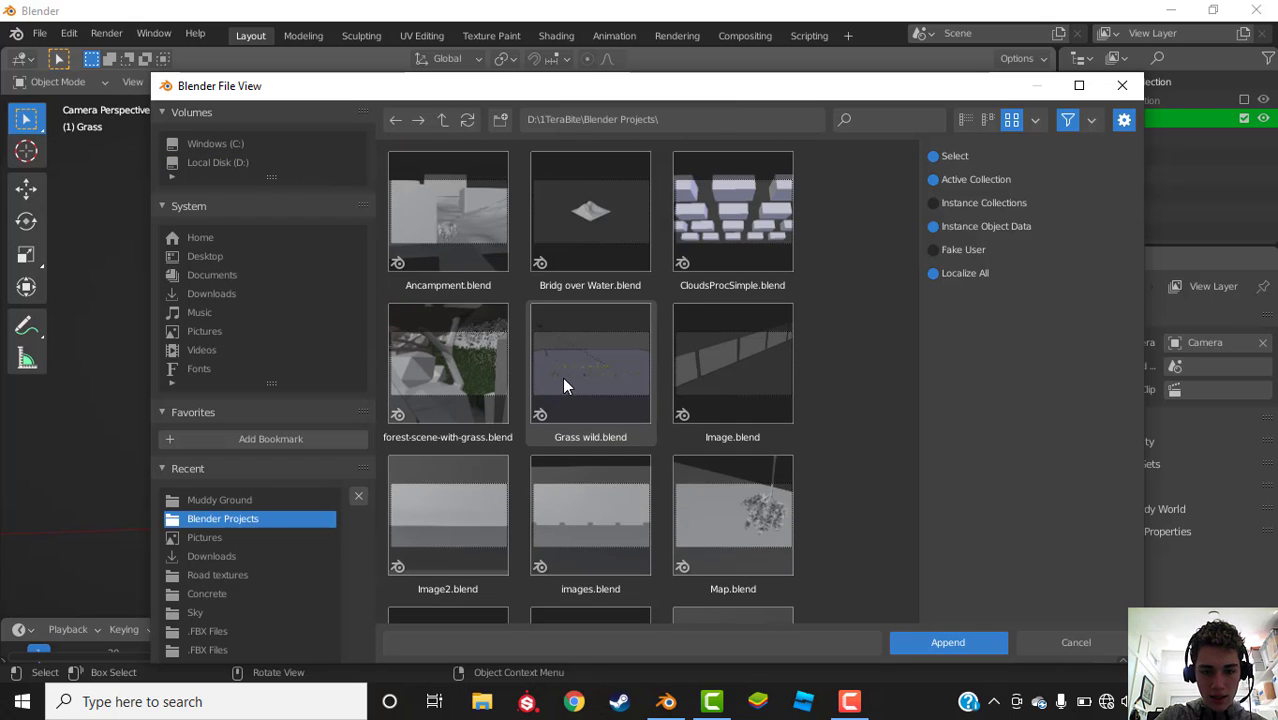
double_click(571, 371)
scroll(550, 380, "down", 2)
scroll(580, 300, "up", 2)
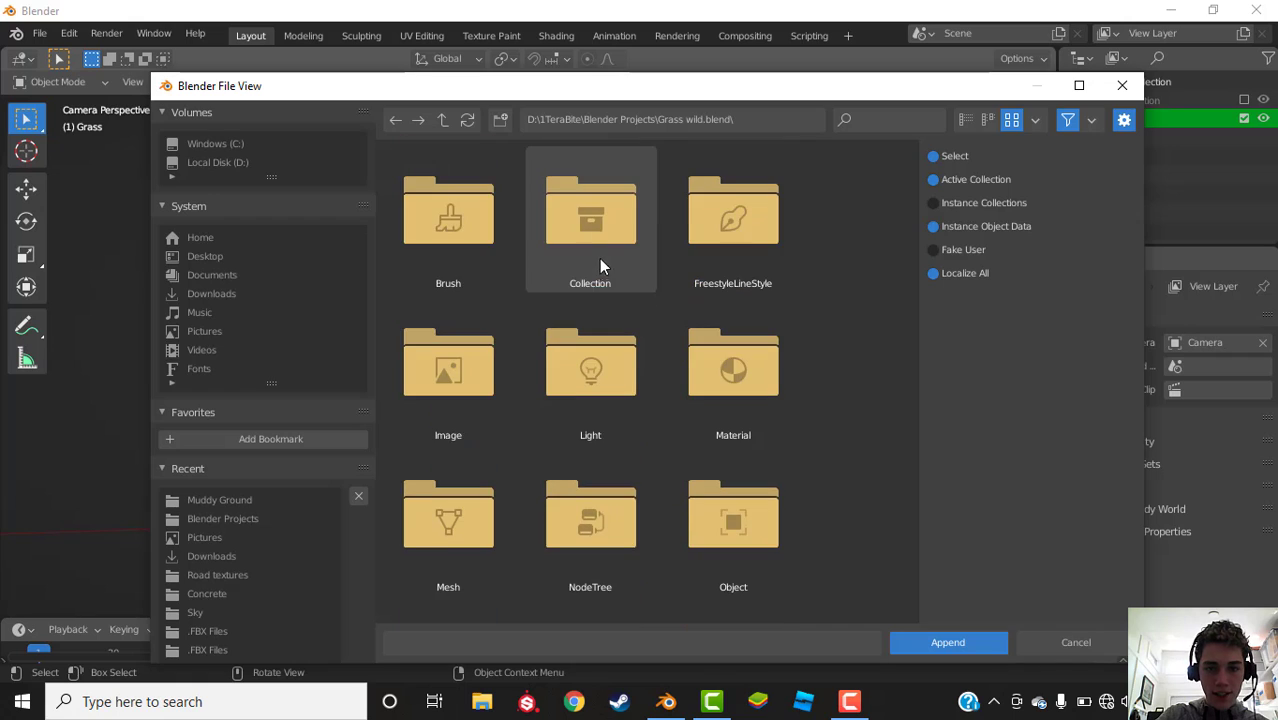
double_click(599, 258)
double_click(461, 384)
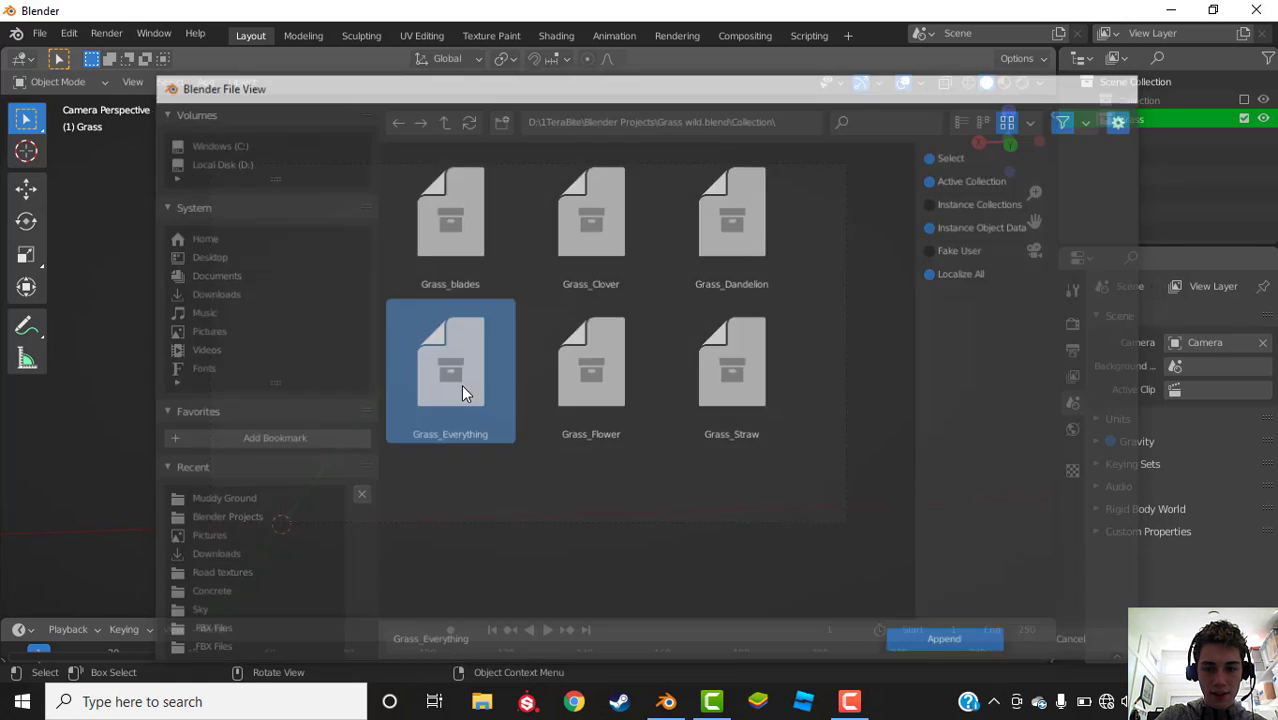
Step: Delete the texture offset empty that came with the appended grass and re-enable the original Collection
left_click(1105, 137)
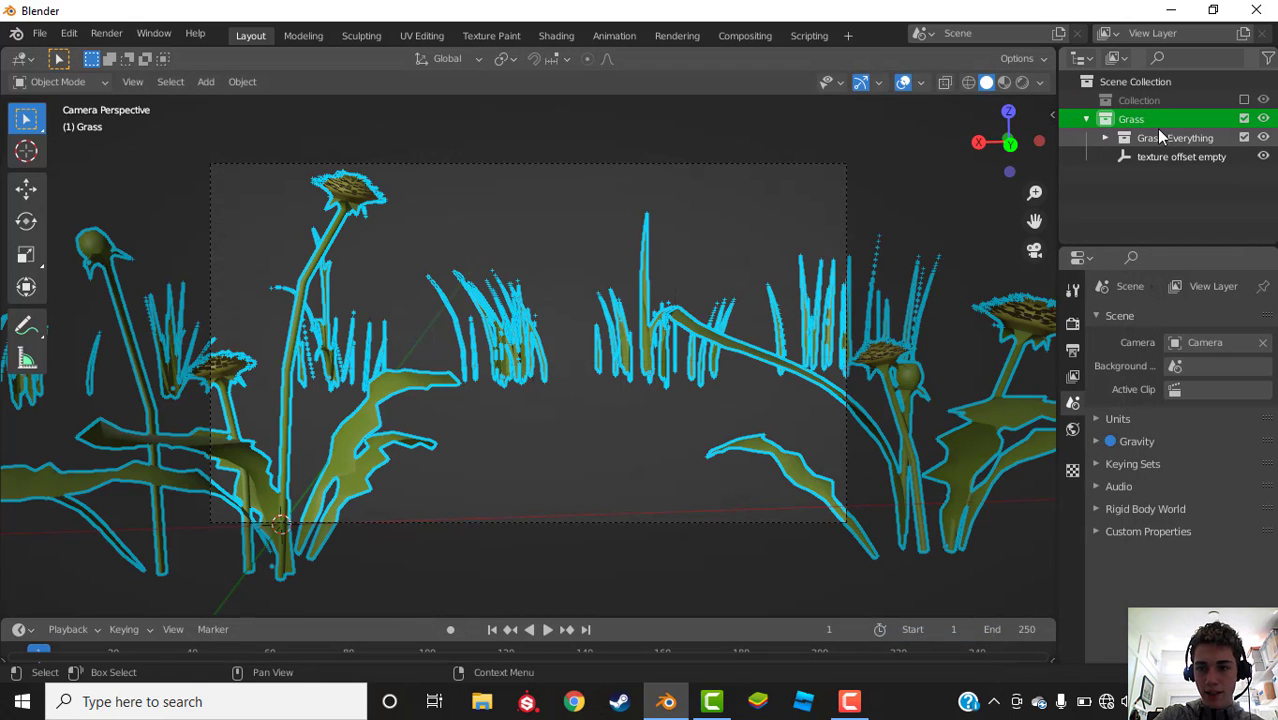
left_click(1158, 137)
left_click(1107, 138)
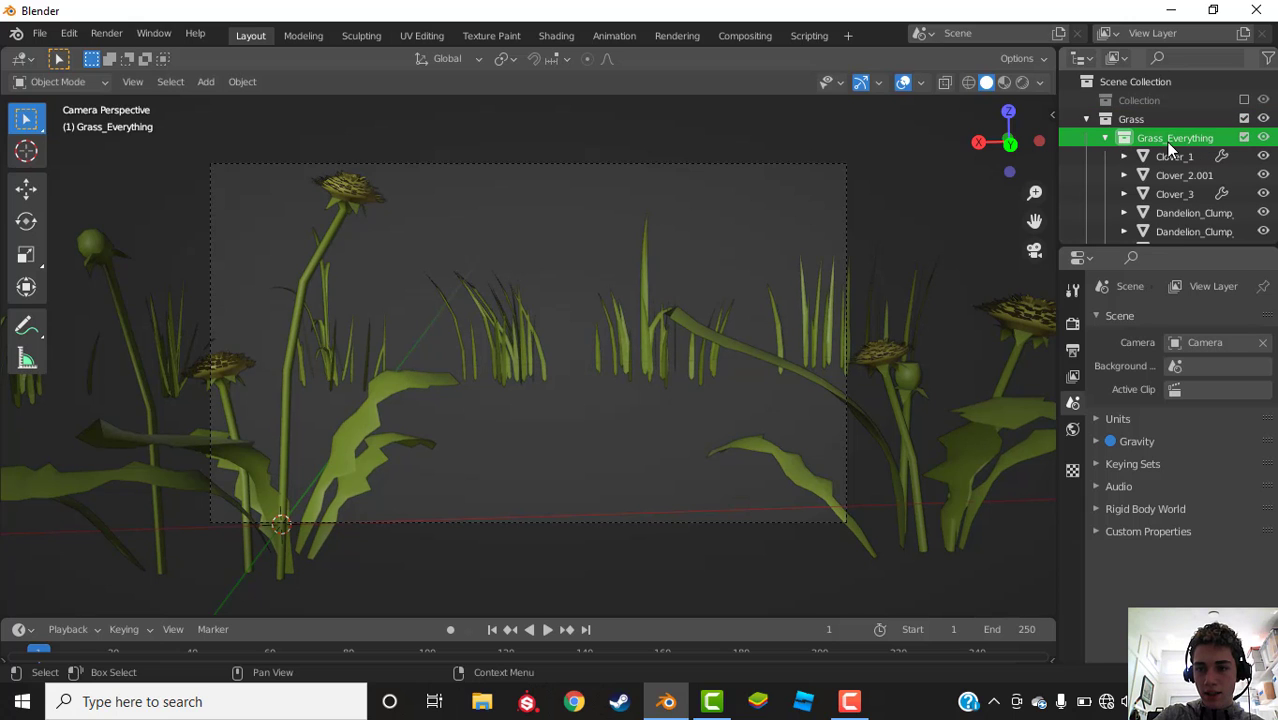
scroll(1110, 175, "down", 3)
scroll(551, 347, "down", 3)
middle_click_drag(551, 347, 653, 403)
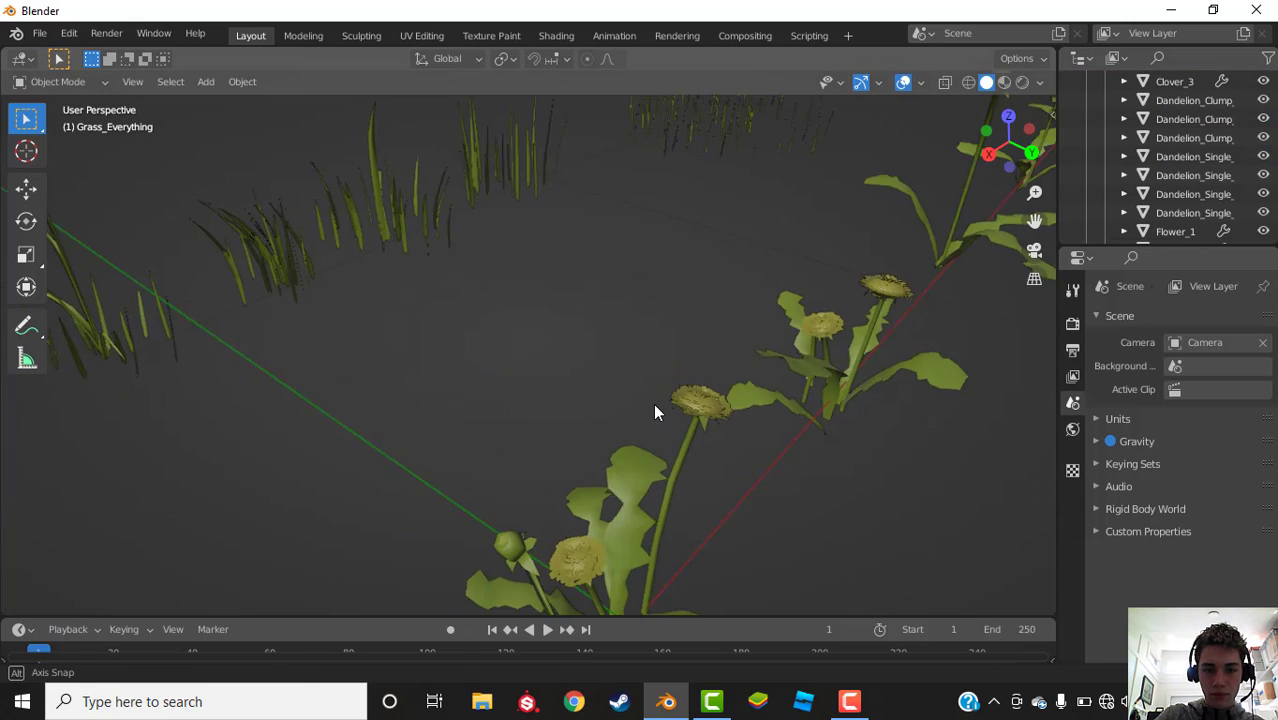
scroll(645, 395, "down", 5)
scroll(645, 395, "down", 3)
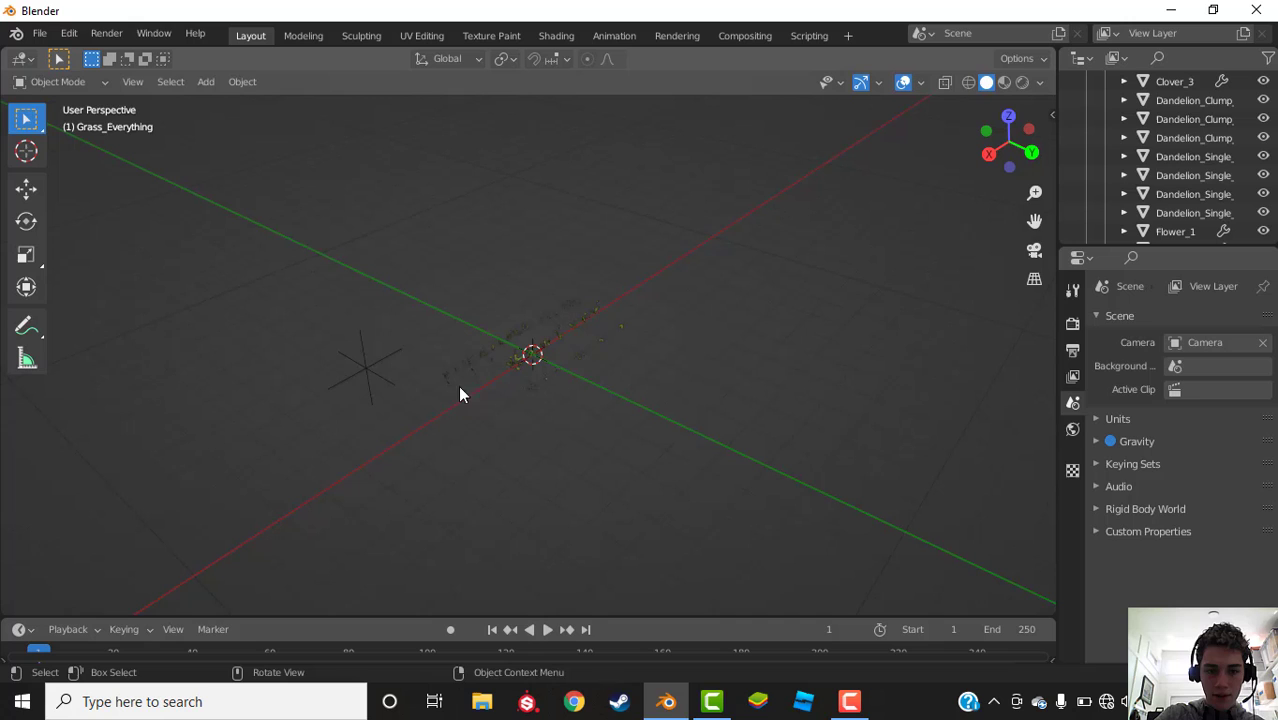
left_click(354, 374)
key("x")
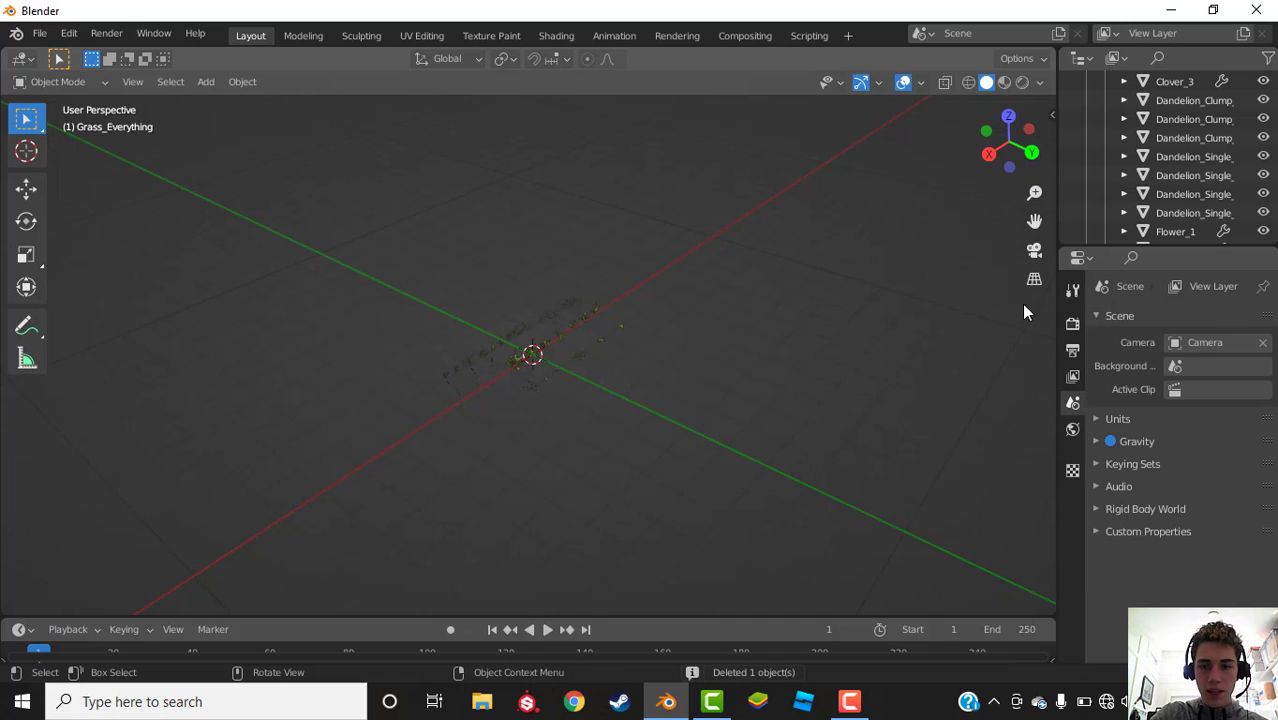
scroll(1174, 150, "up", 3)
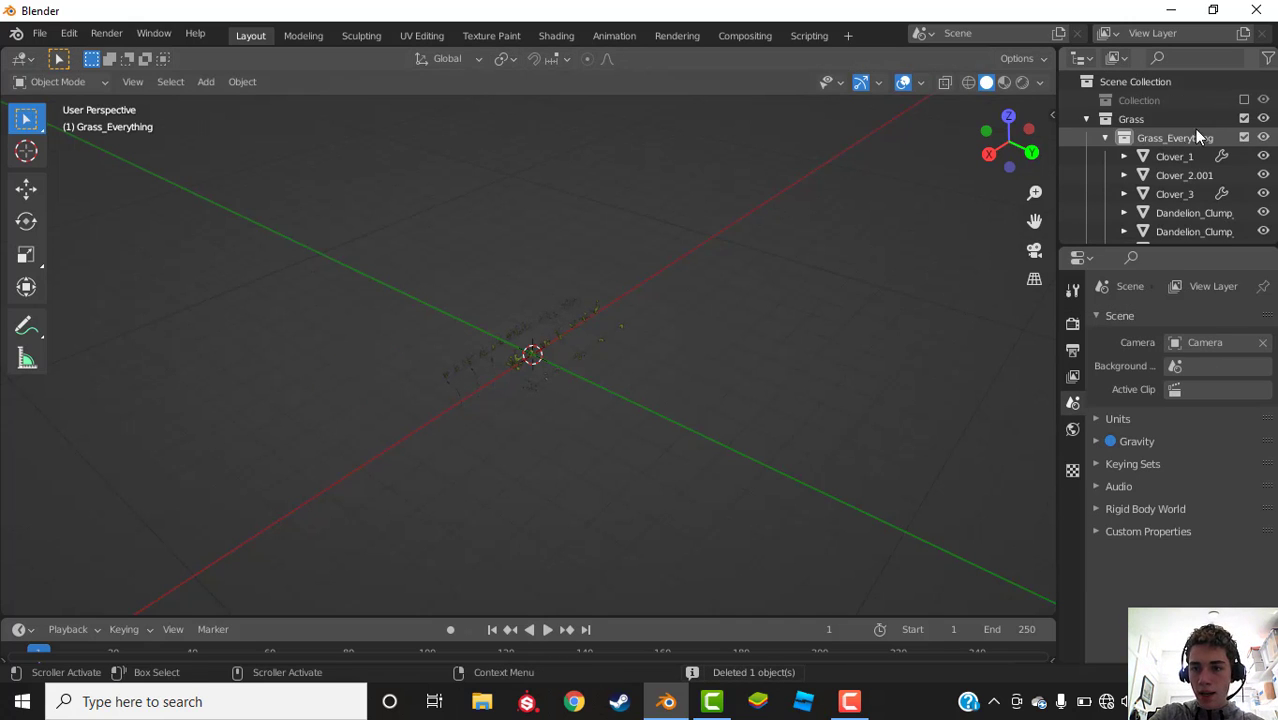
left_click(1245, 100)
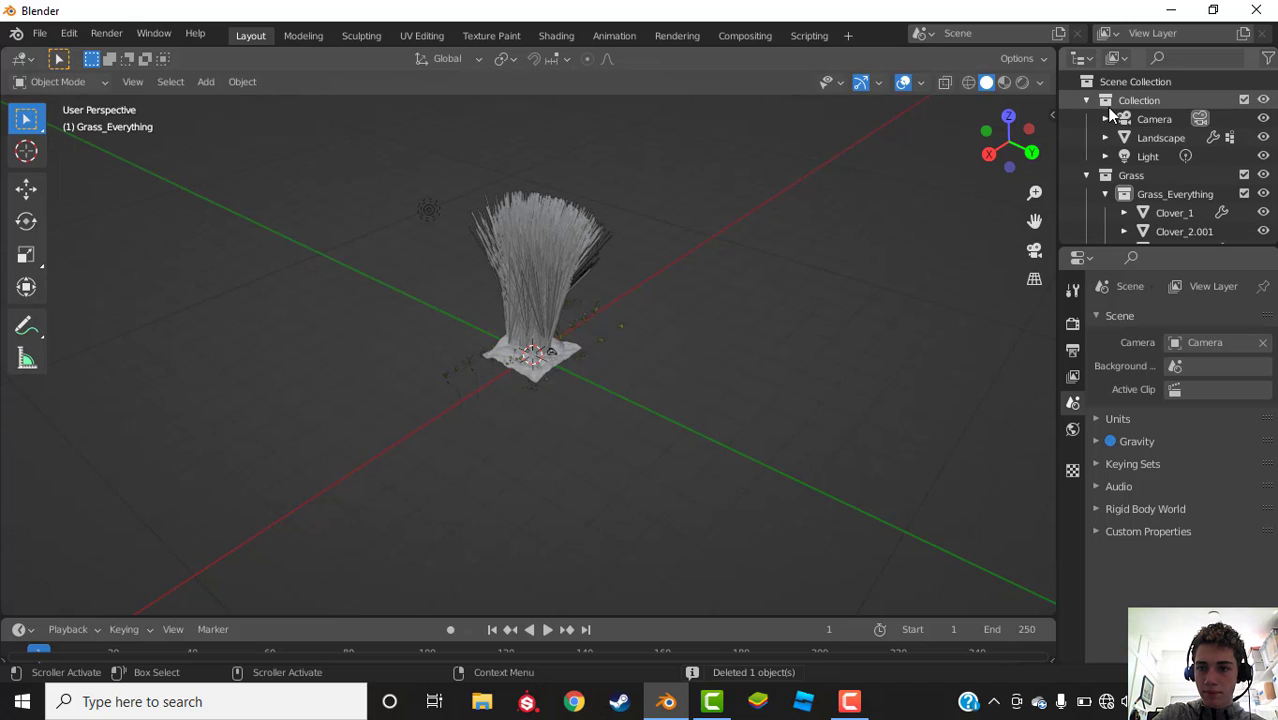
Step: Select every object in Grass_Everything and move them all straight down along the Z axis, below the landscape
left_click(1150, 200)
scroll(1167, 190, "down", 5)
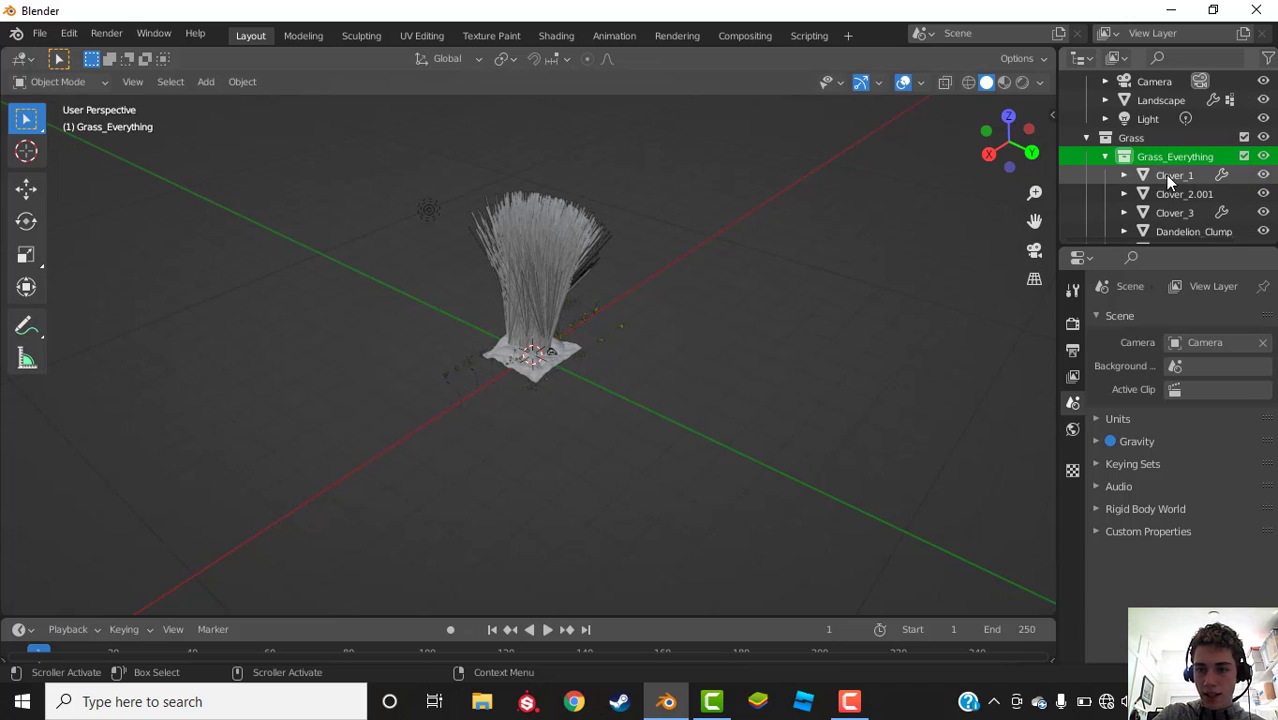
scroll(1165, 180, "down", 6)
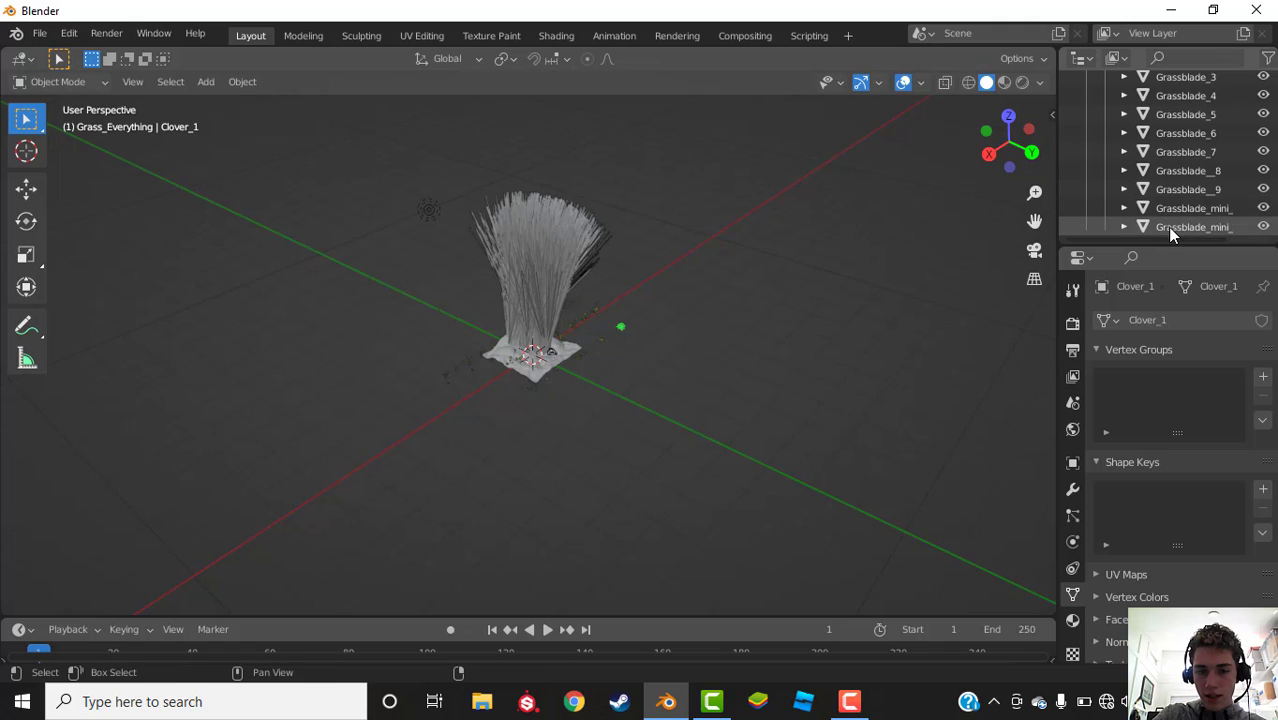
left_click(1167, 227, "shift")
middle_click_drag(838, 234, 839, 189)
key("g")
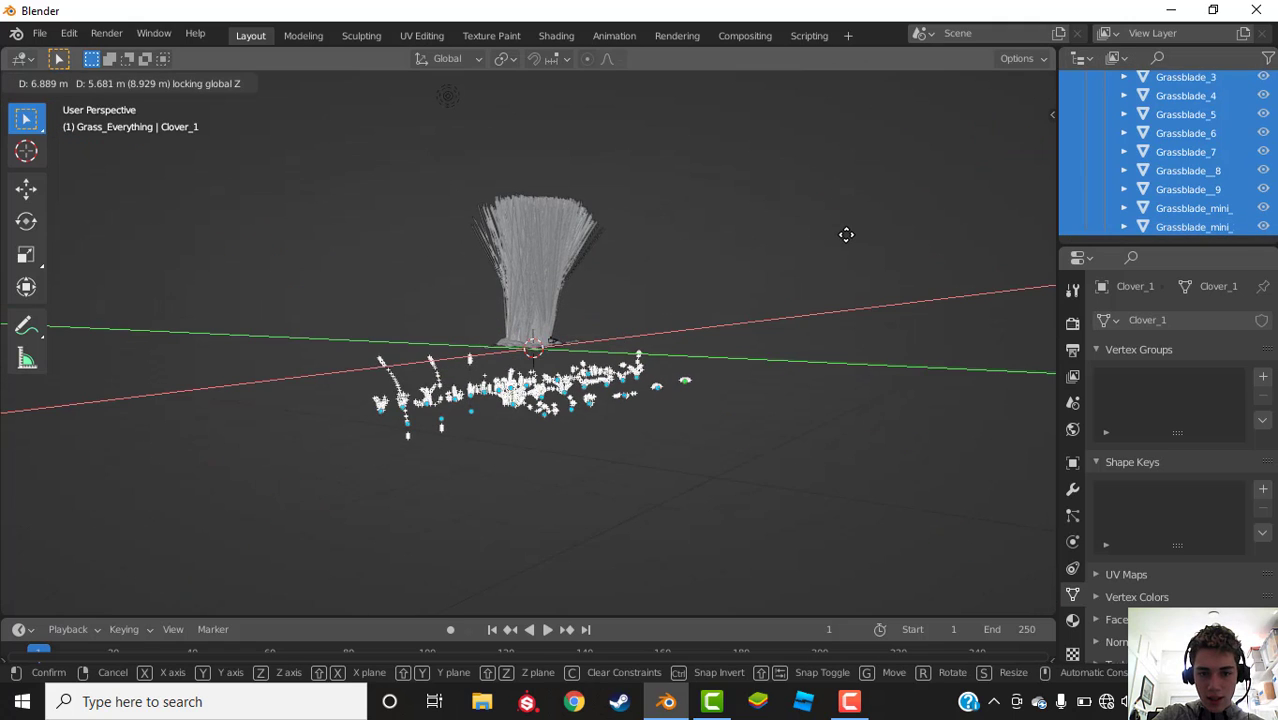
left_click(843, 232)
key("ctrl+z")
key("g")
key("z")
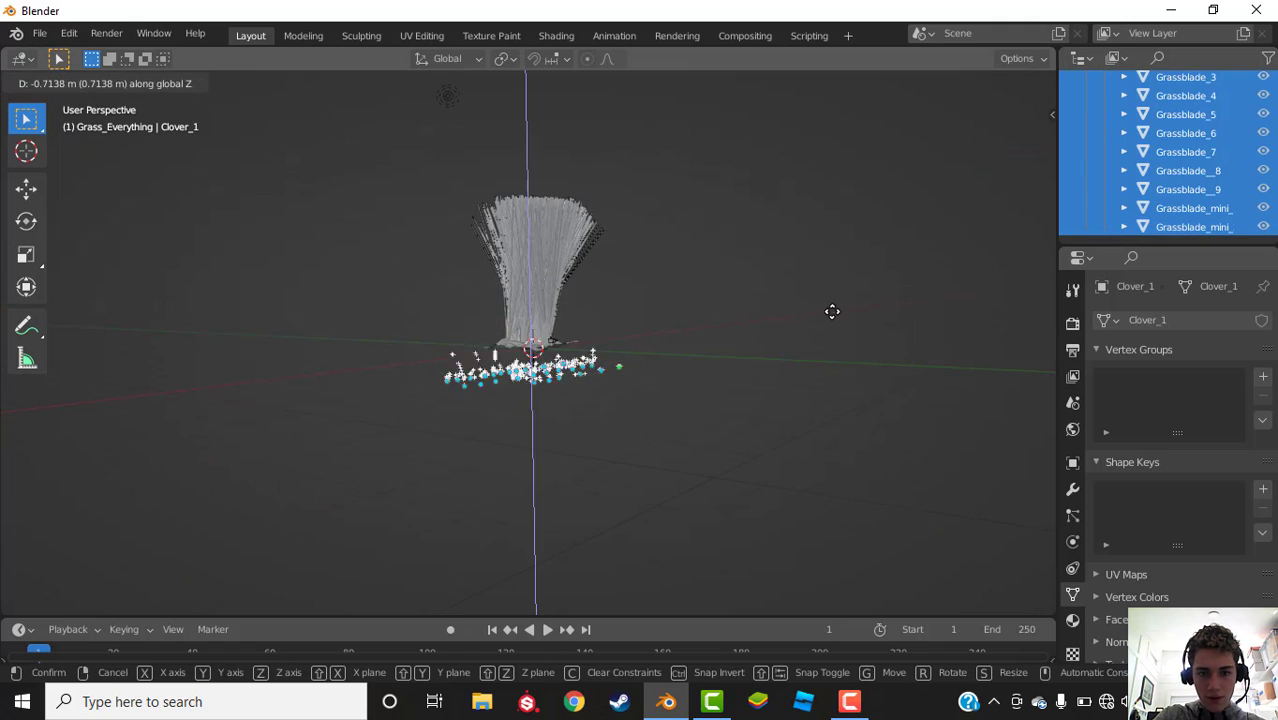
left_click(1007, 265)
Step: Return to the camera view and save the project as Grass on hill.blend in the Blender Projects folder
left_click(1036, 251)
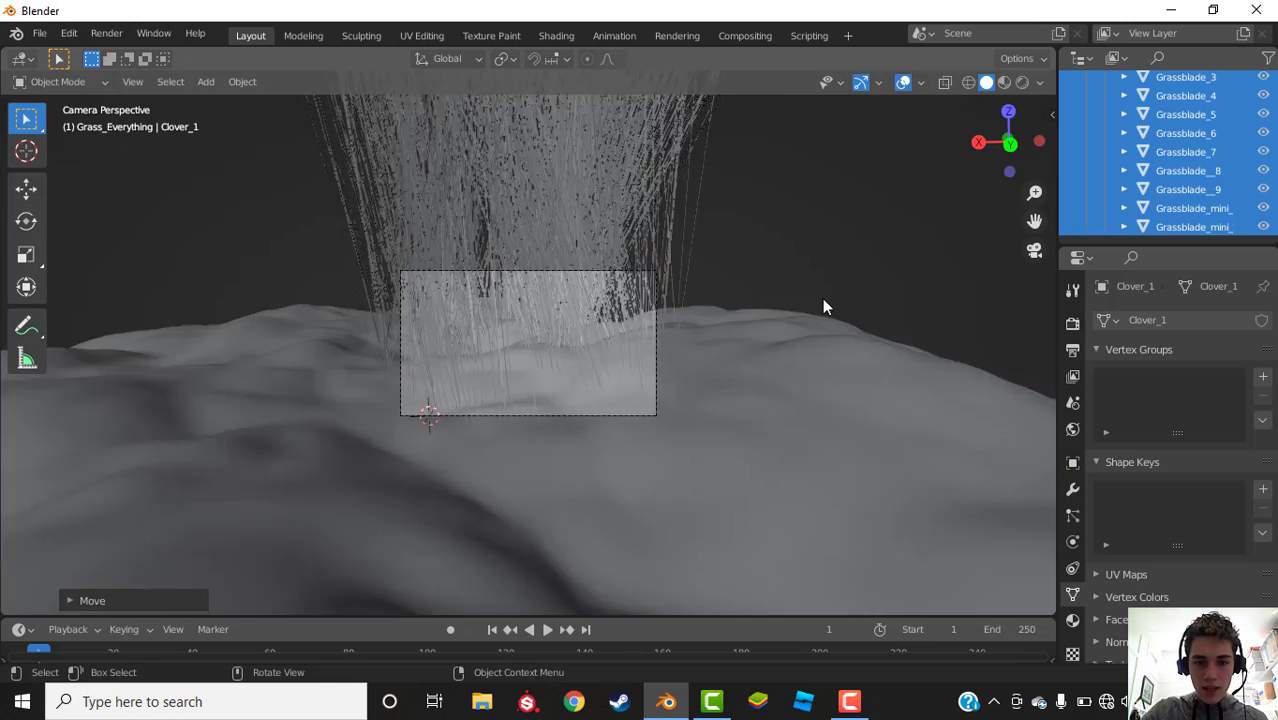
key("ctrl+s")
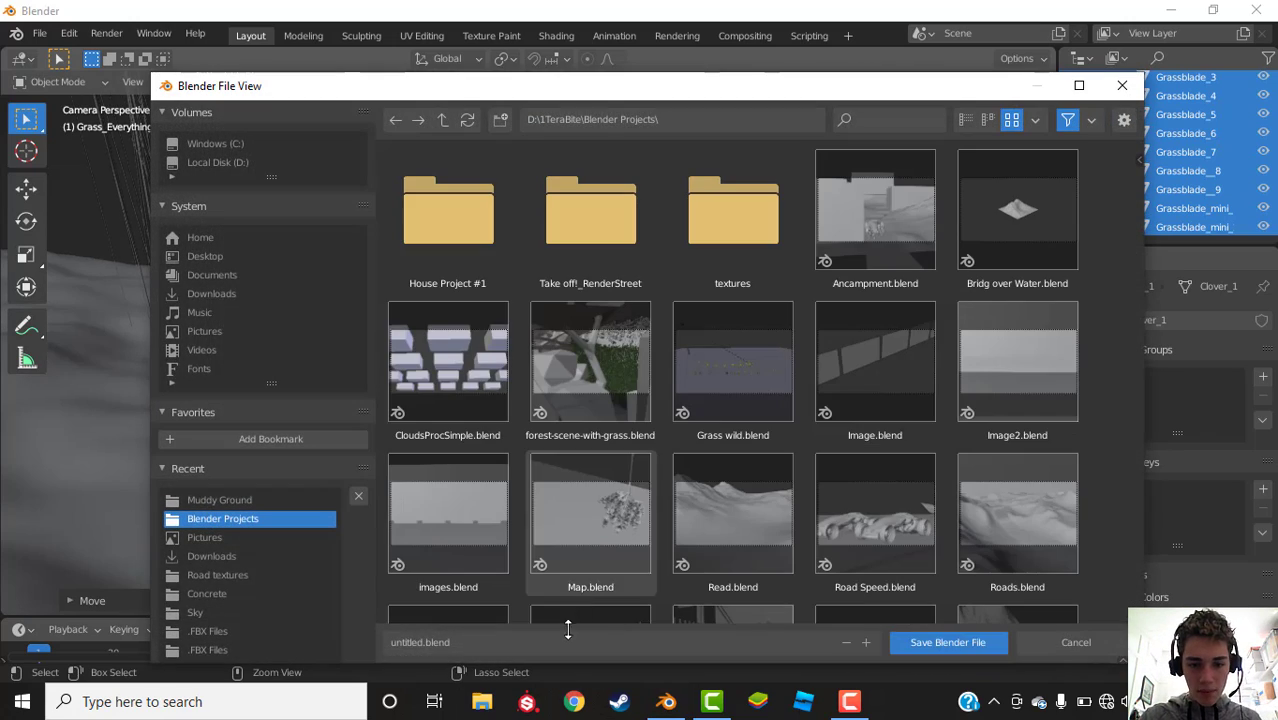
left_click(568, 641)
type("Grass d")
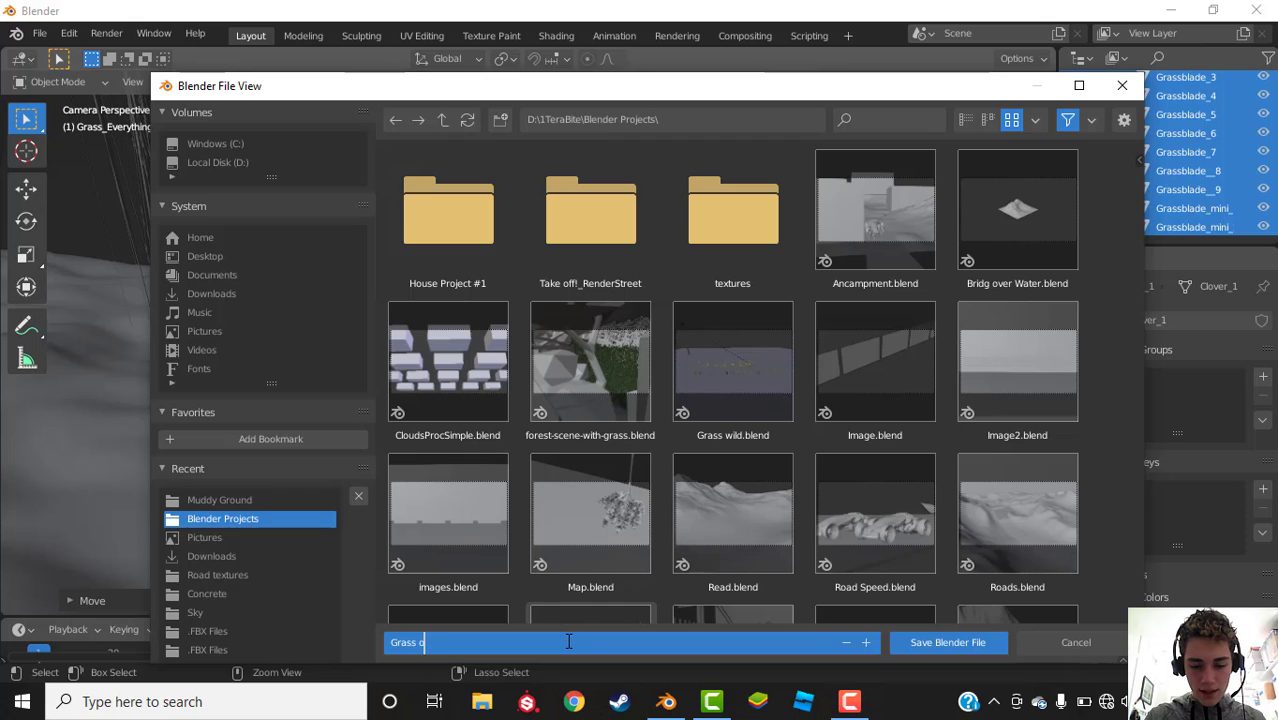
type("n hil")
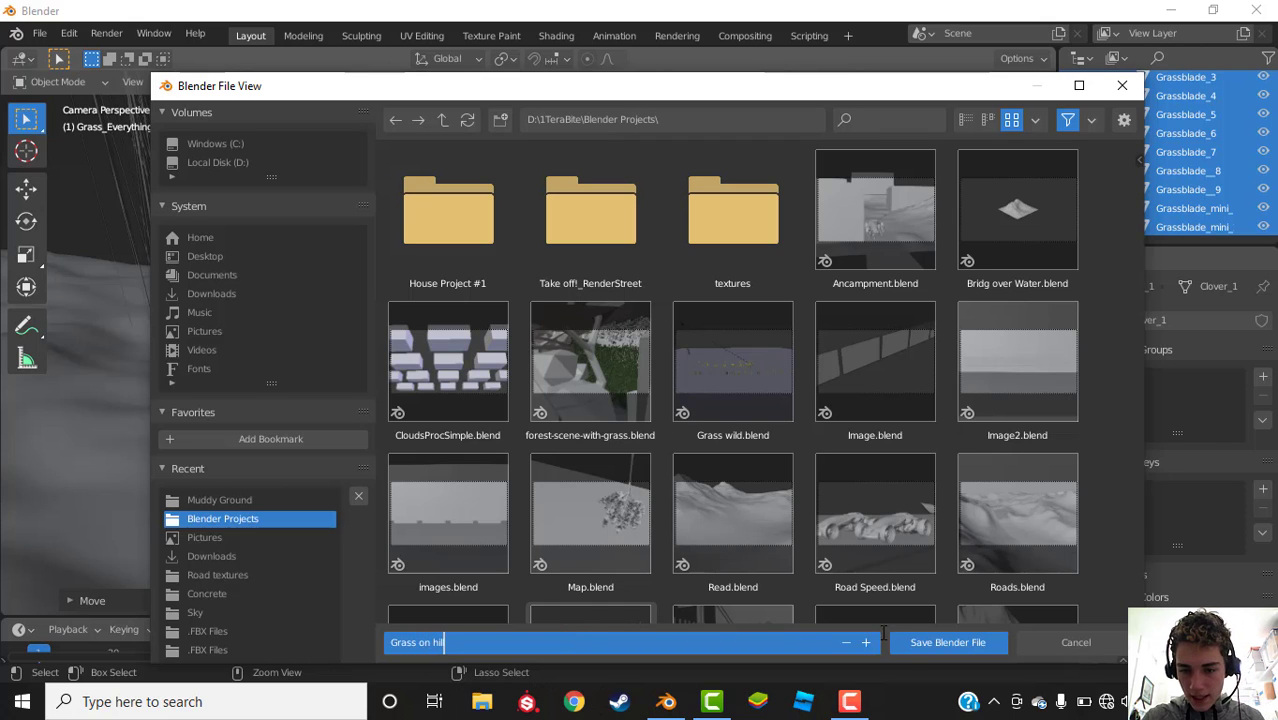
type("l.blend")
left_click(930, 642)
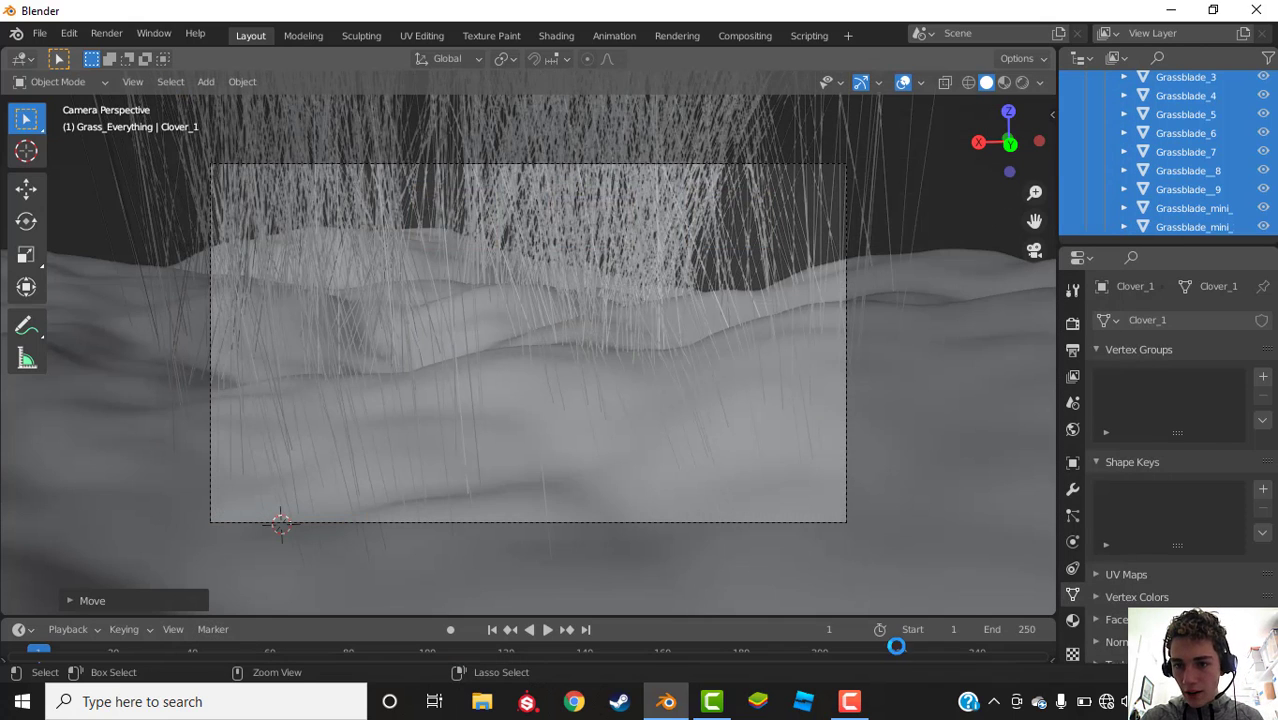
Step: Render the landscape's Grass particle system as a collection, using Grass_Everything as the instance collection
left_click(721, 373)
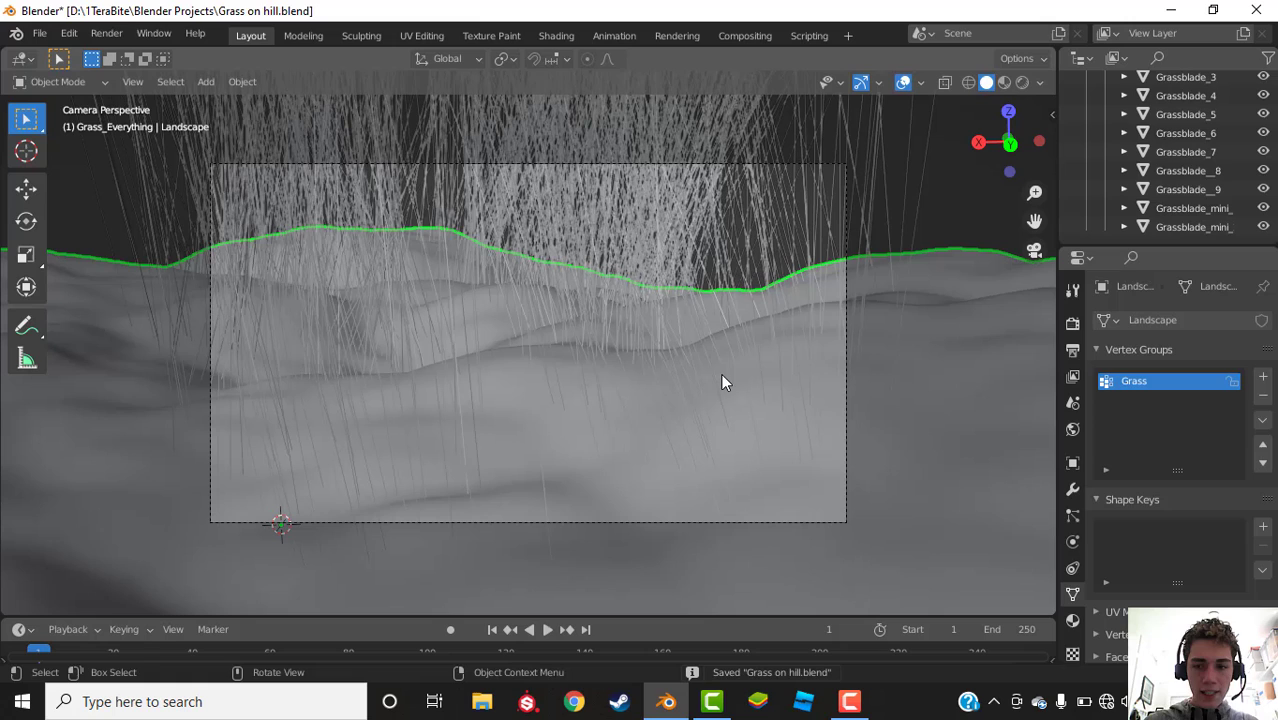
left_click(1072, 518)
scroll(1177, 480, "down", 5)
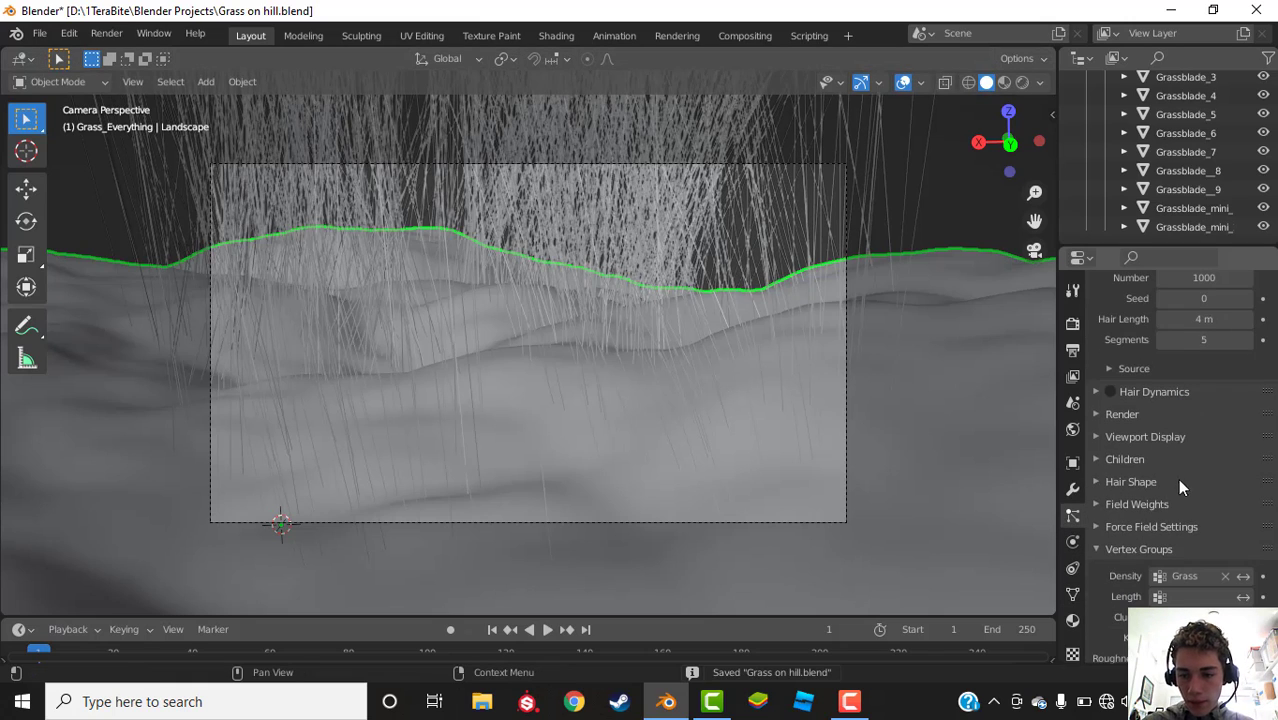
scroll(1131, 443, "up", 2)
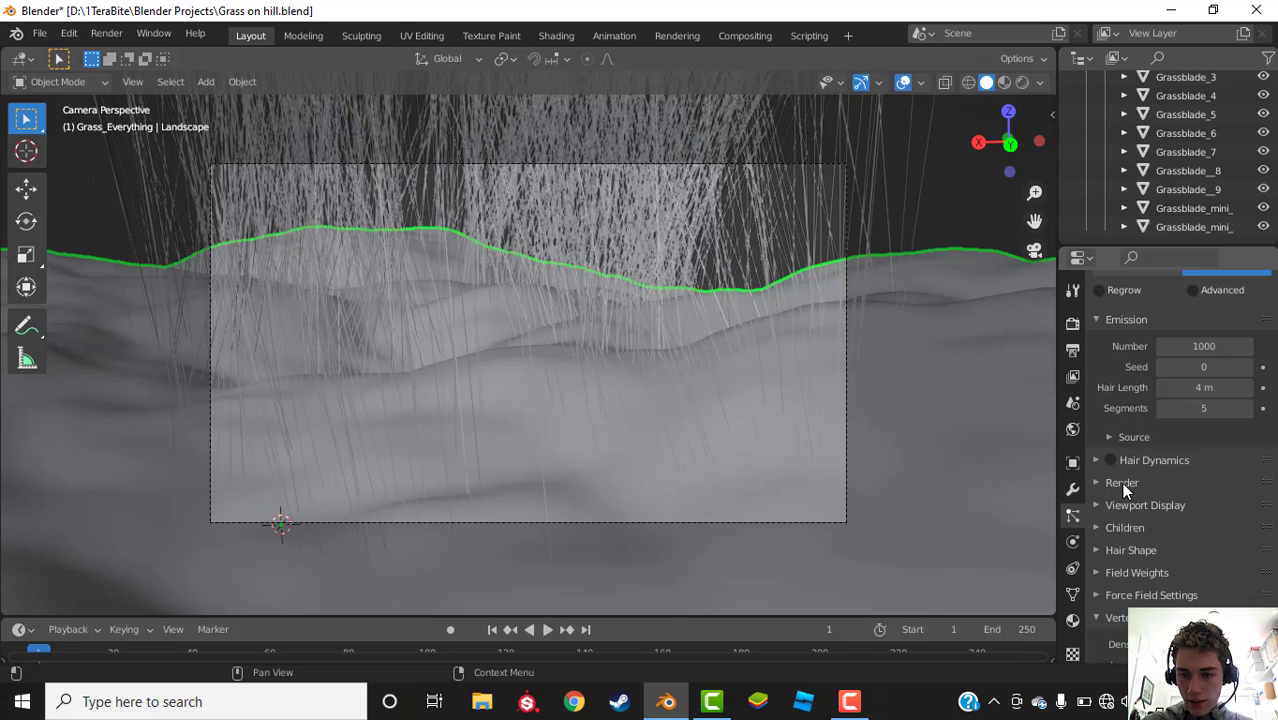
left_click(1121, 482)
scroll(1132, 477, "down", 1)
left_click(1197, 472)
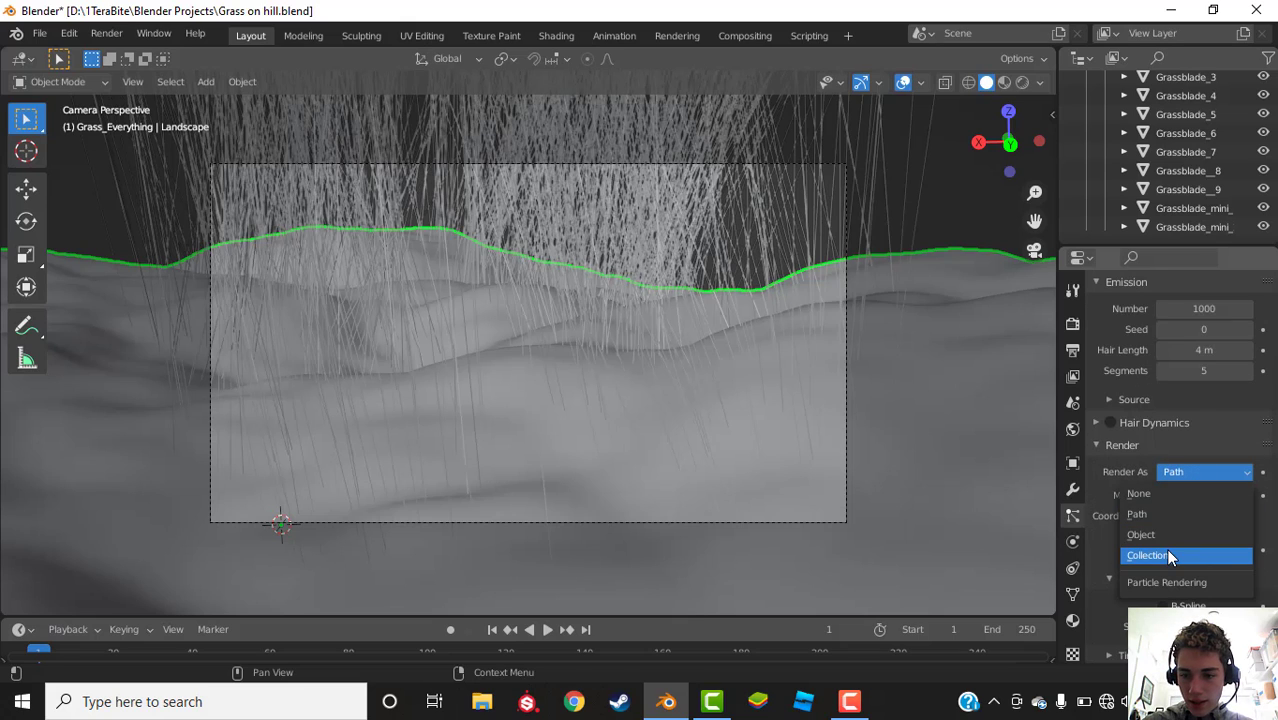
left_click(1166, 549)
scroll(1174, 530, "down", 3)
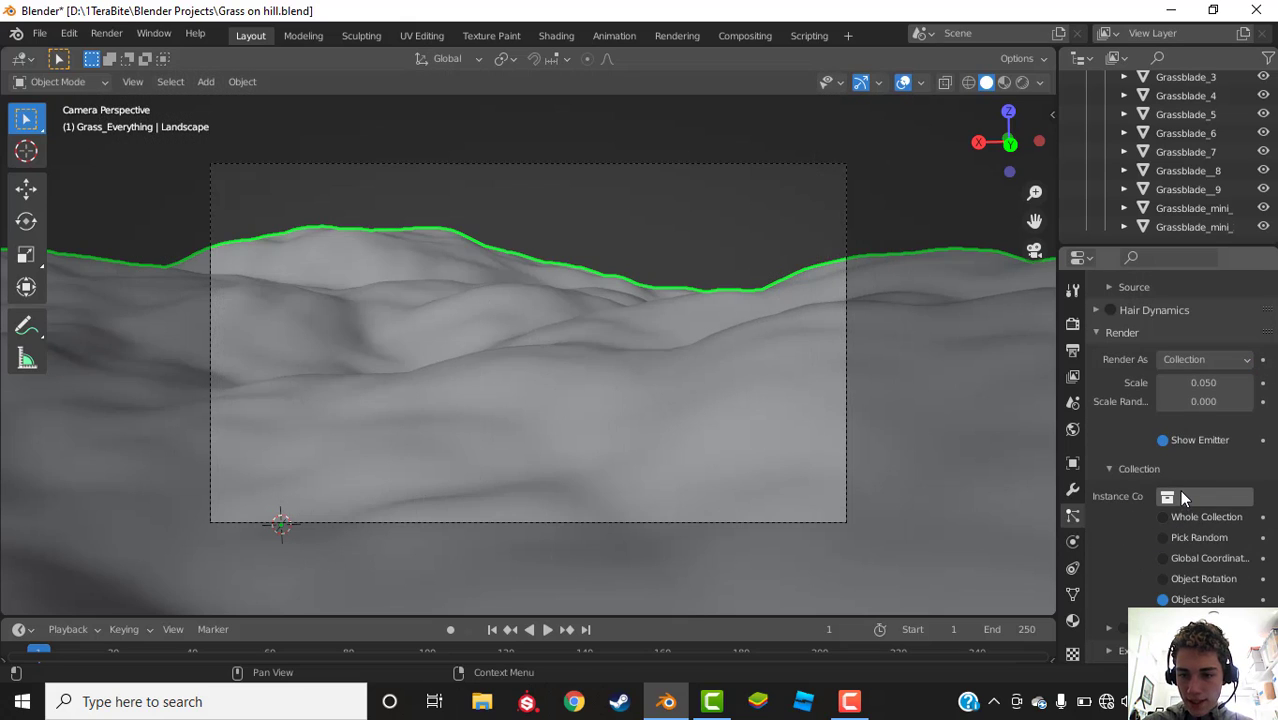
left_click(1184, 498)
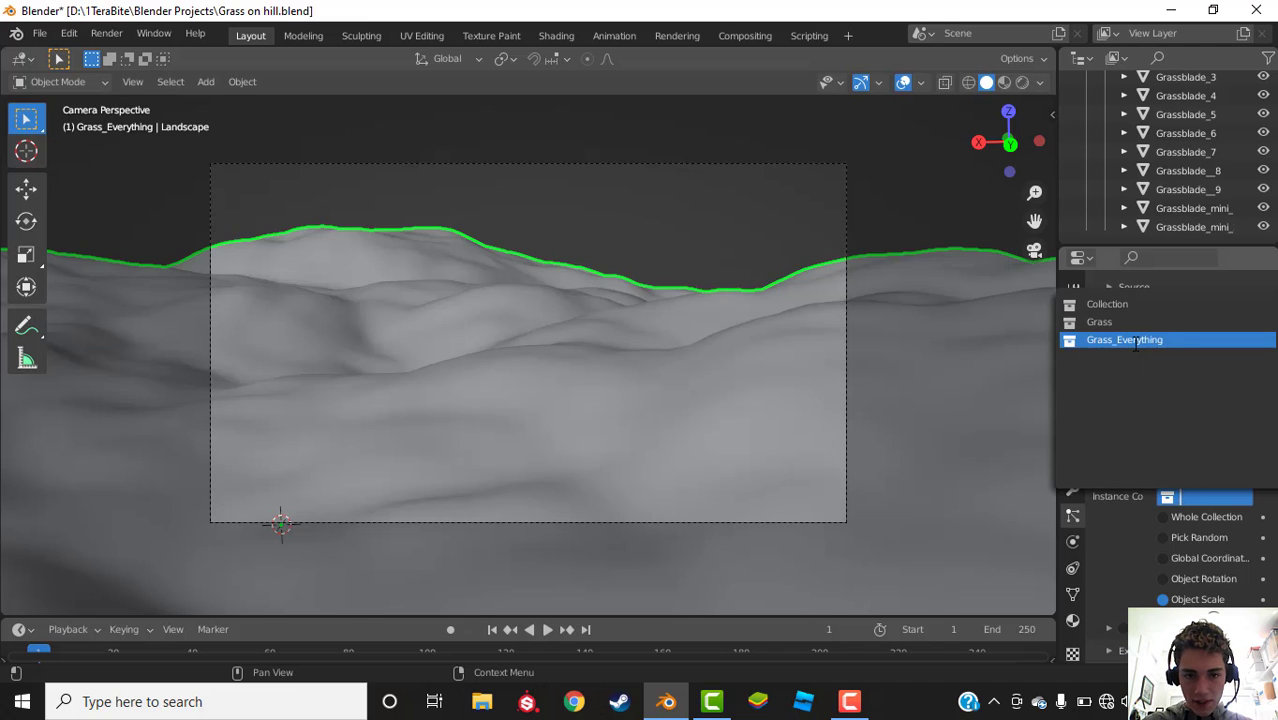
left_click(1136, 341)
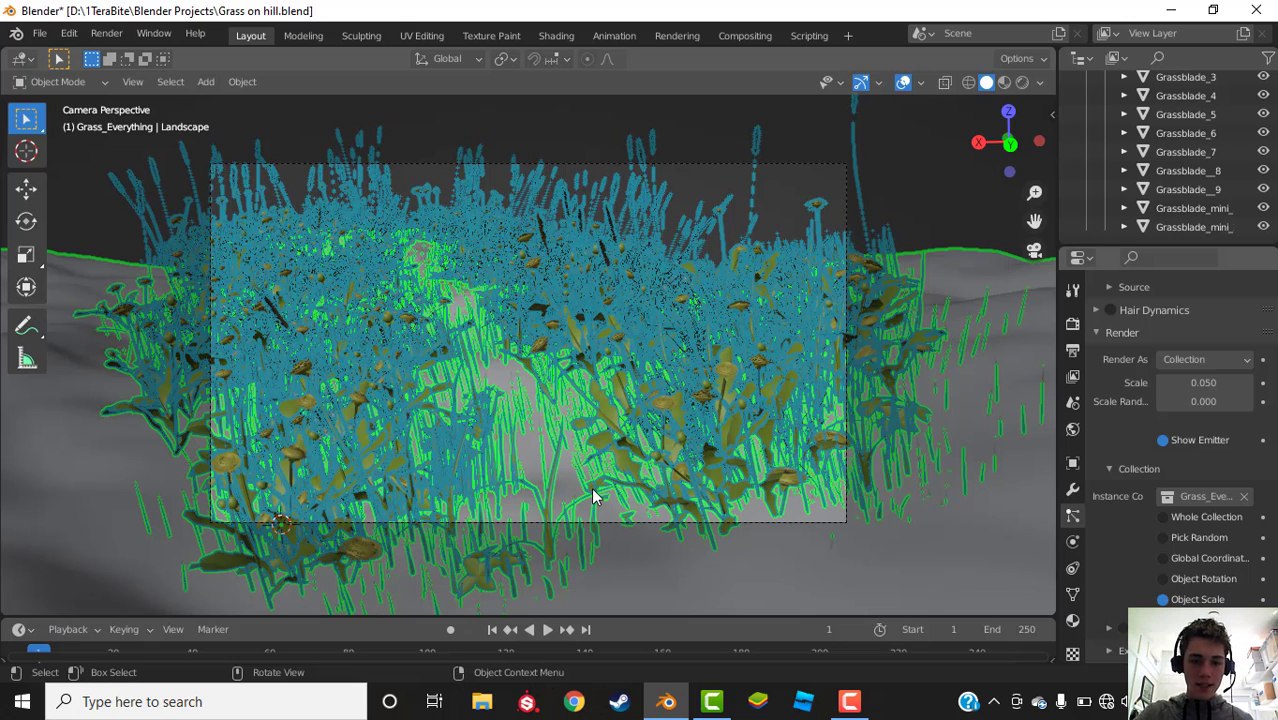
Step: Set the grass particles' render scale to 0.01 and save the project
scroll(1151, 346, "up", 8)
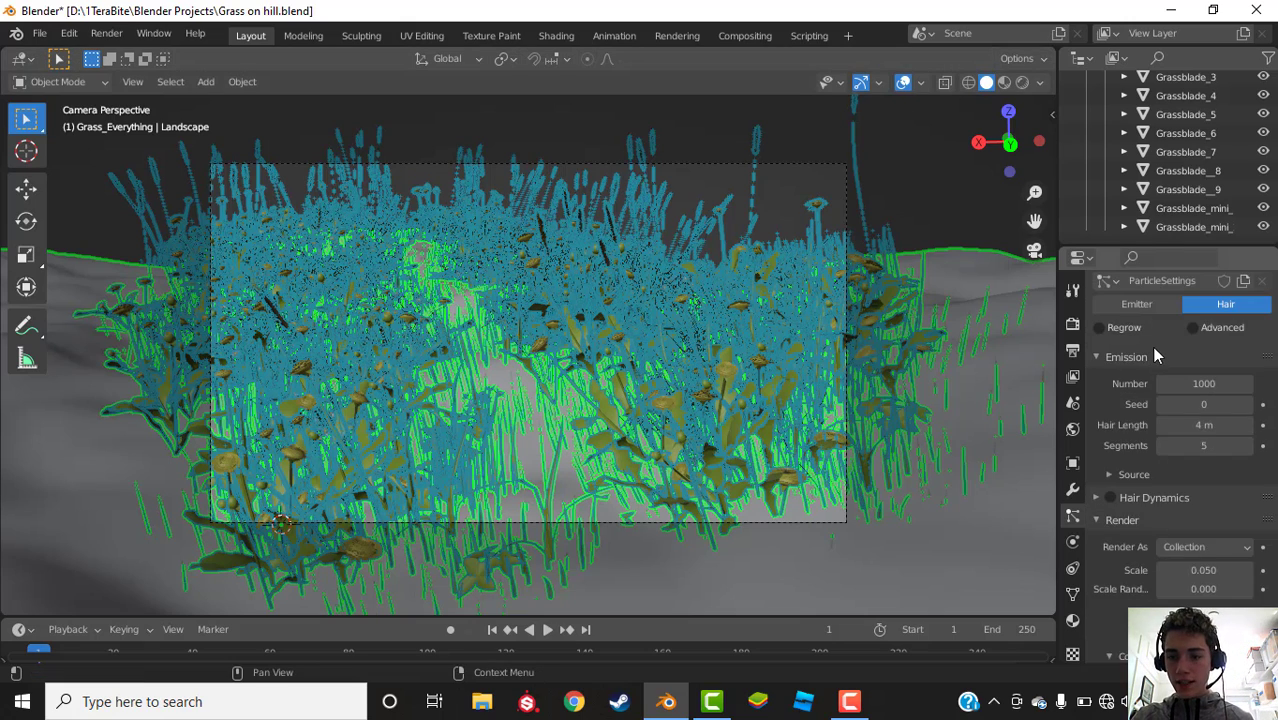
scroll(1172, 491, "down", 5)
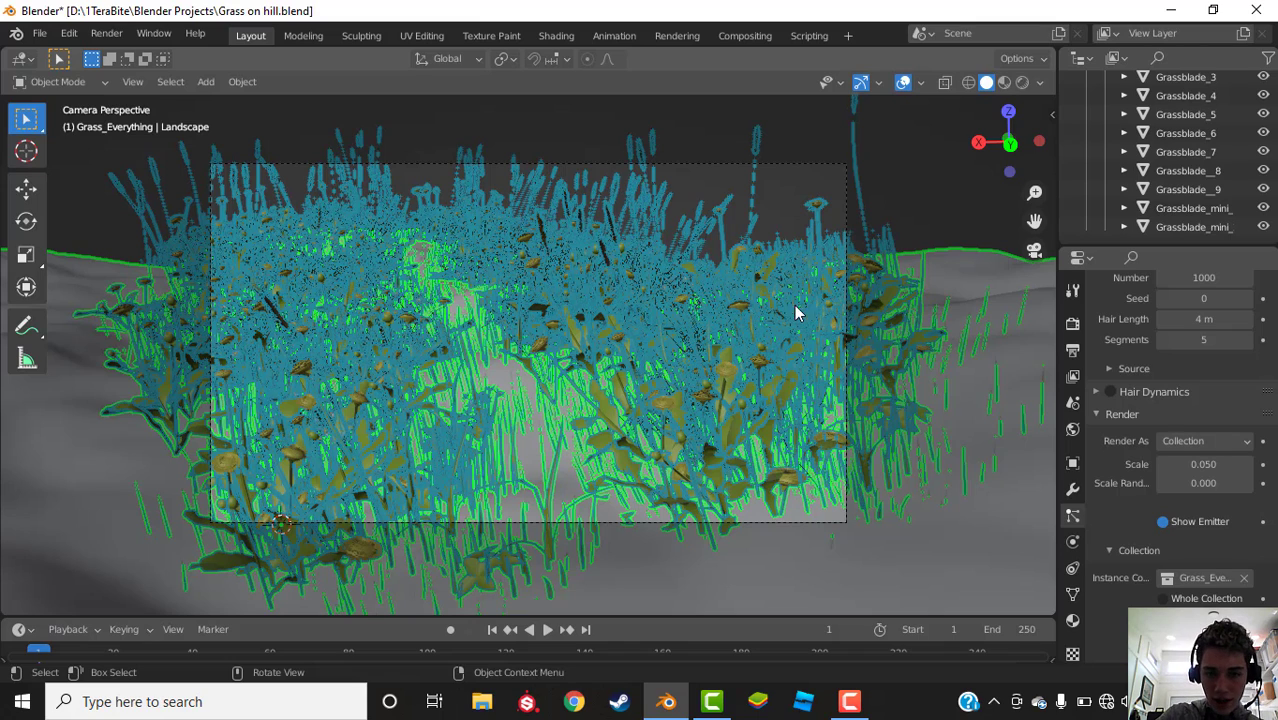
double_click(1182, 464)
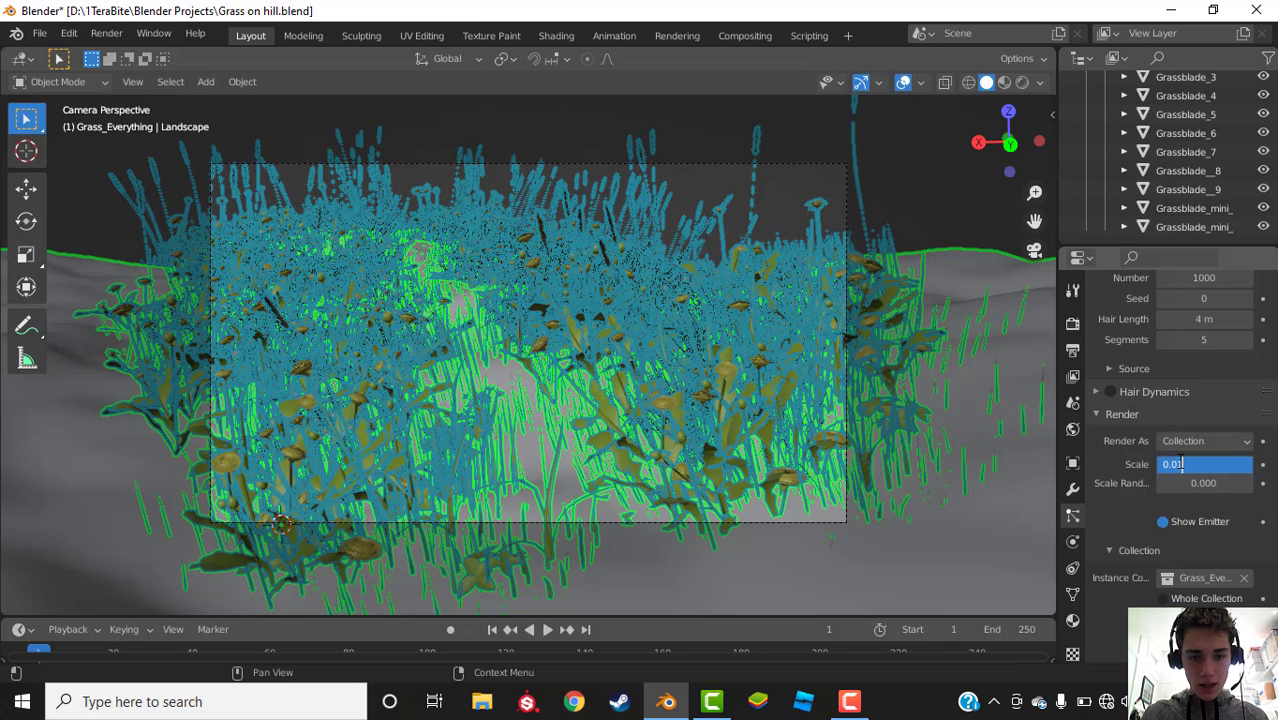
type("0.01")
key("Return")
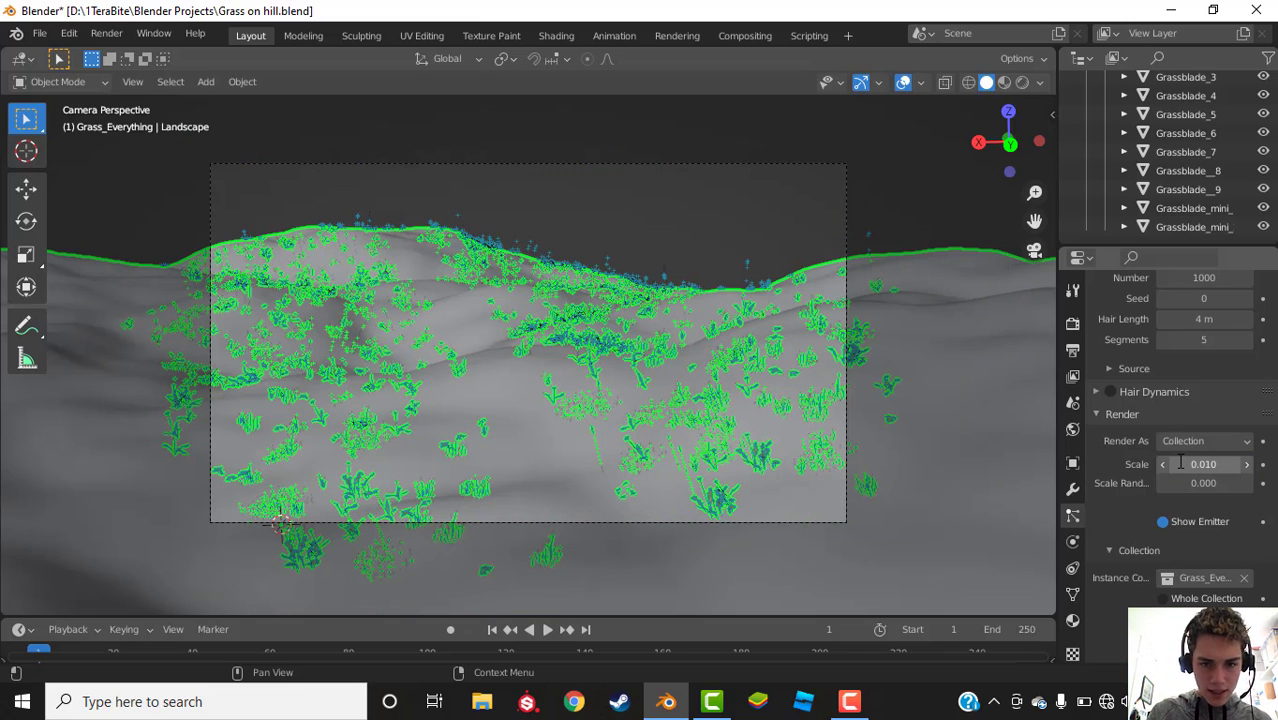
left_click(766, 218)
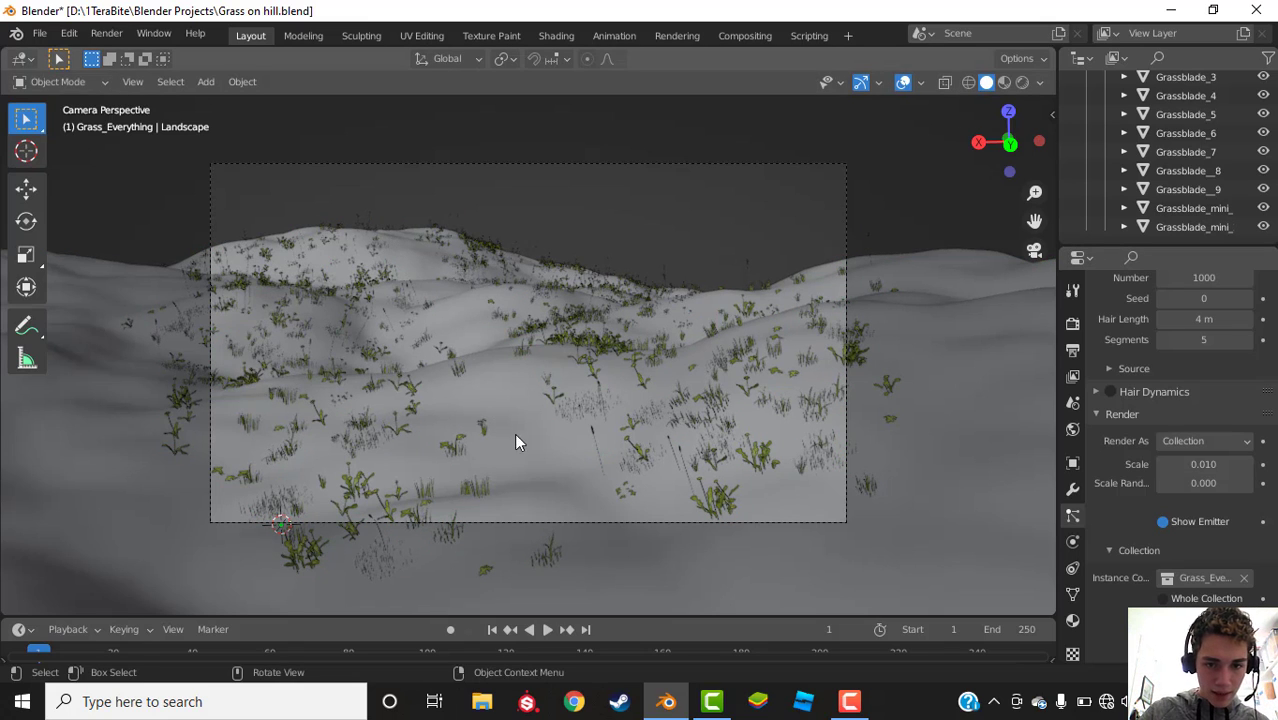
left_click(720, 399)
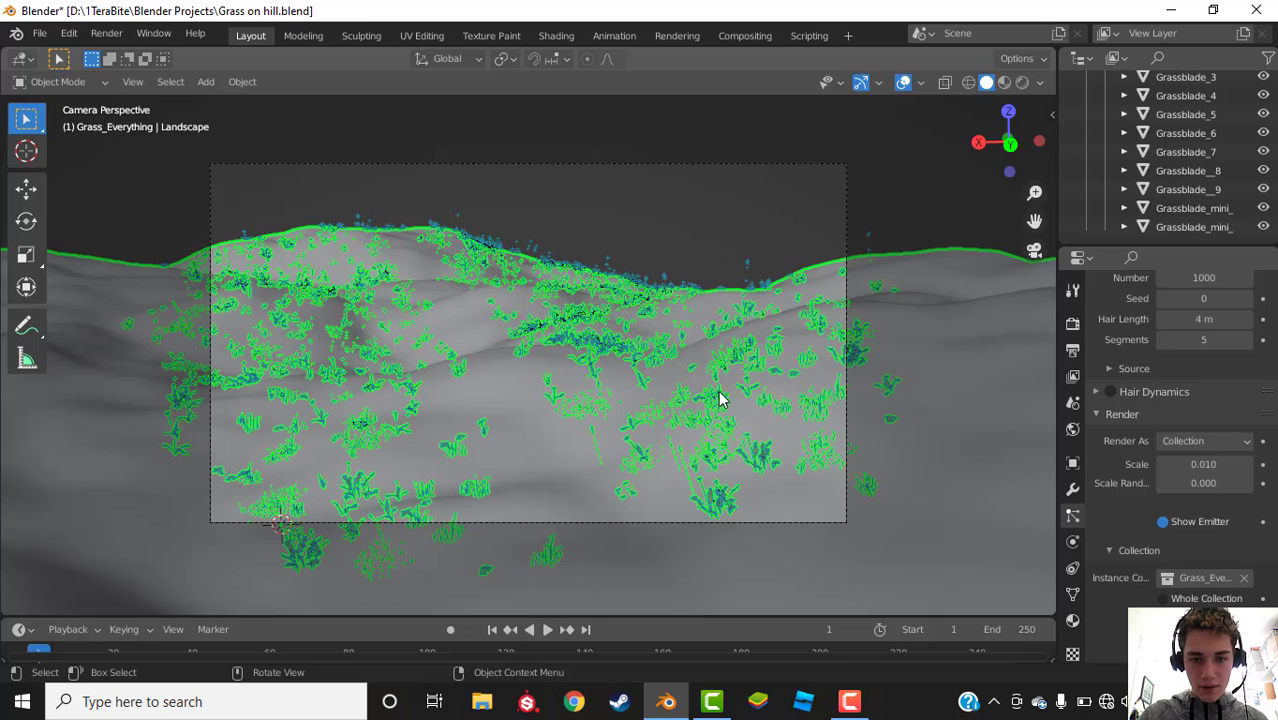
key("ctrl+s")
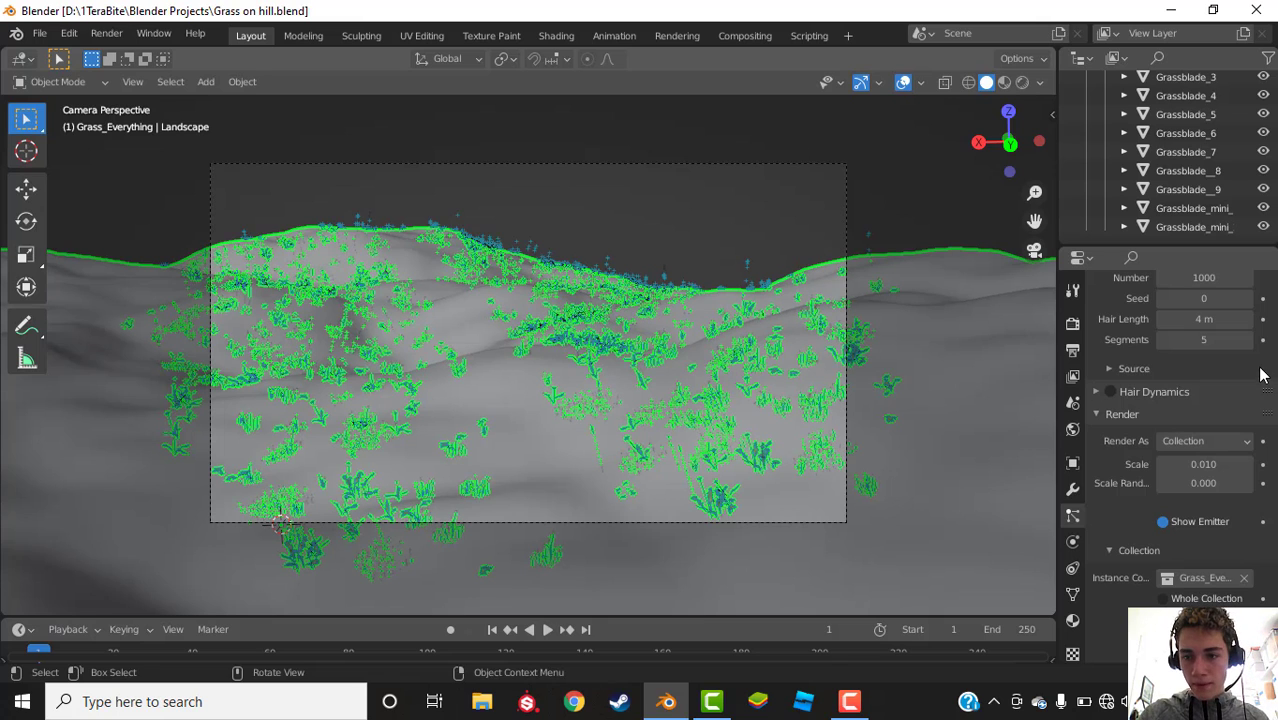
Step: Raise the Grass particle system's emission number to 10000 and deselect the landscape to preview the coverage
scroll(1222, 367, "up", 5)
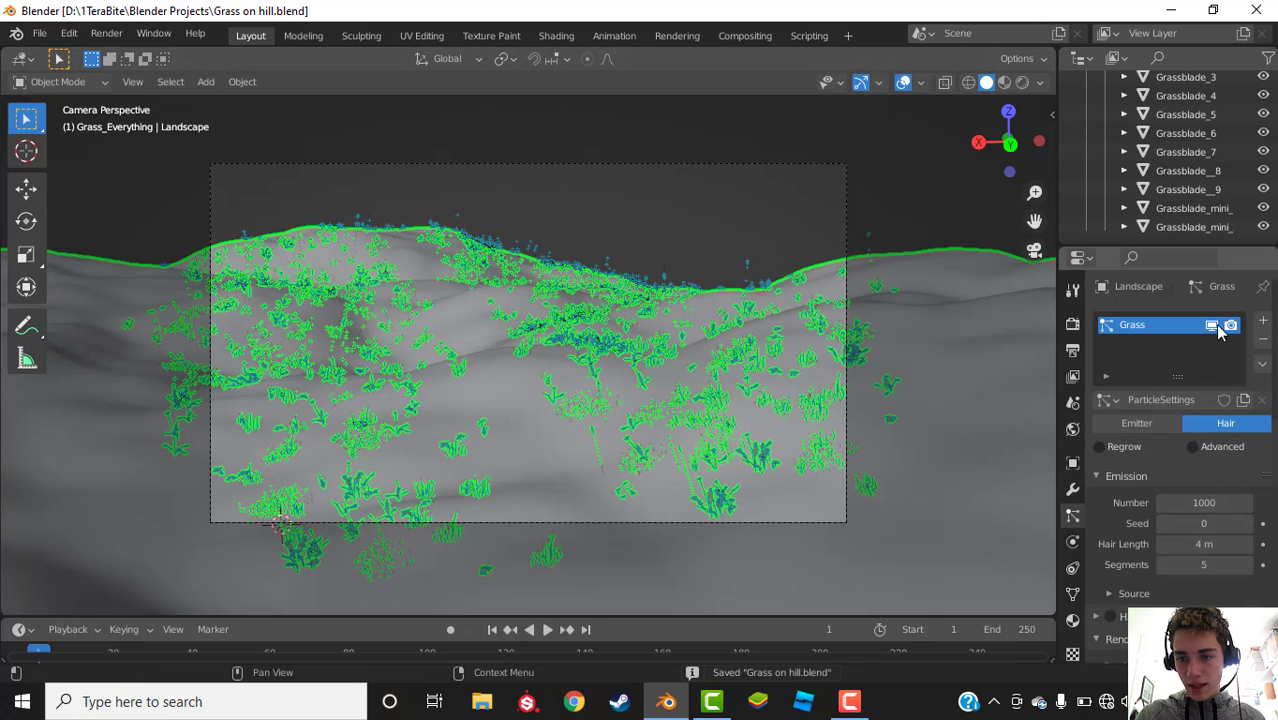
double_click(1208, 502)
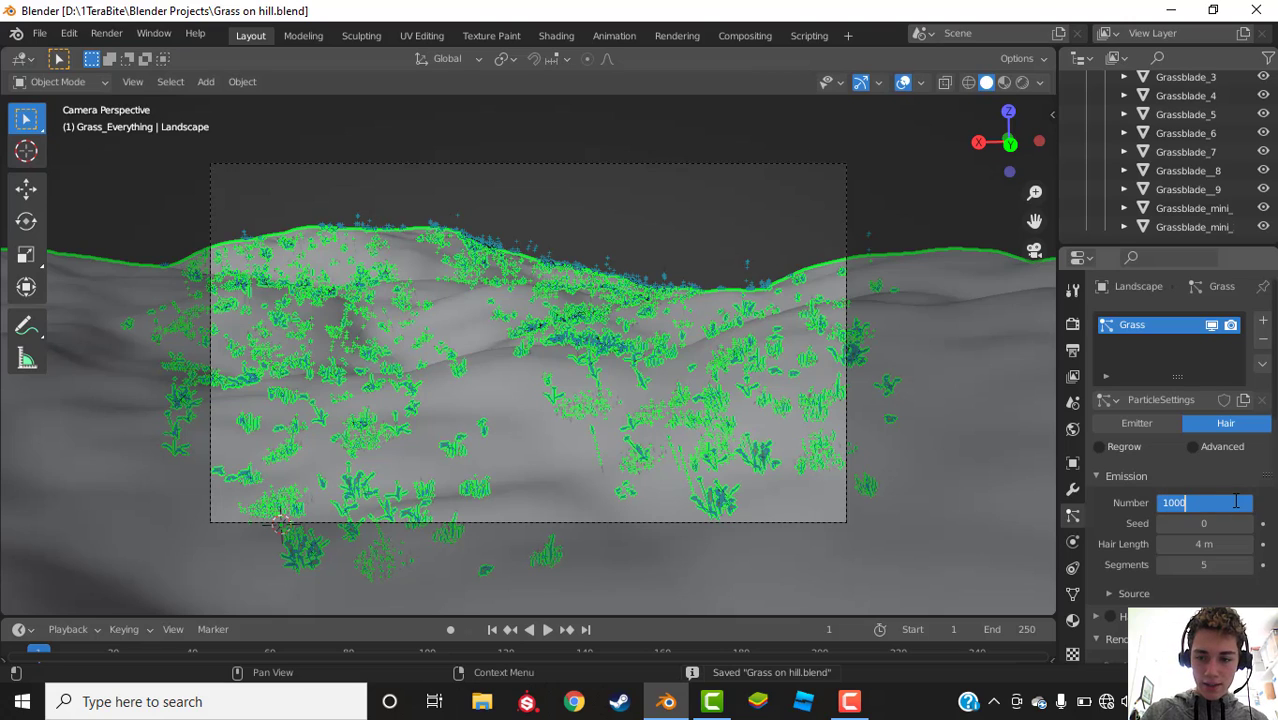
type("10000")
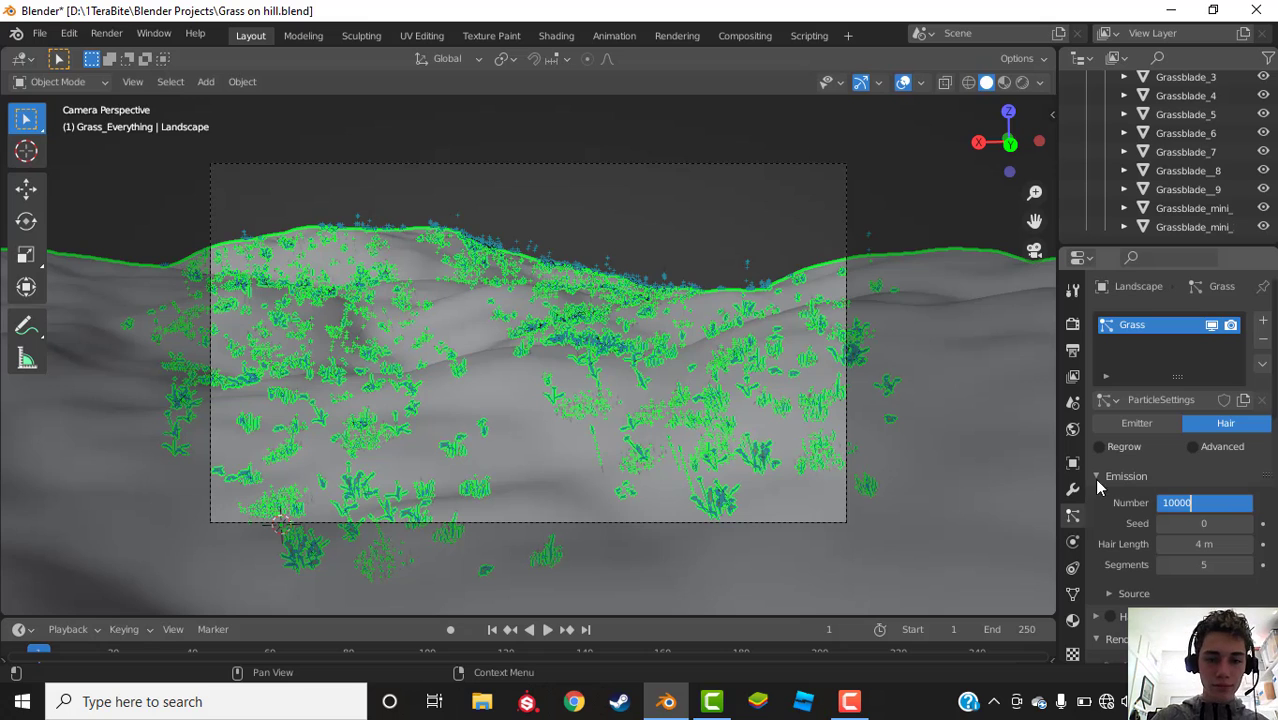
key("Return")
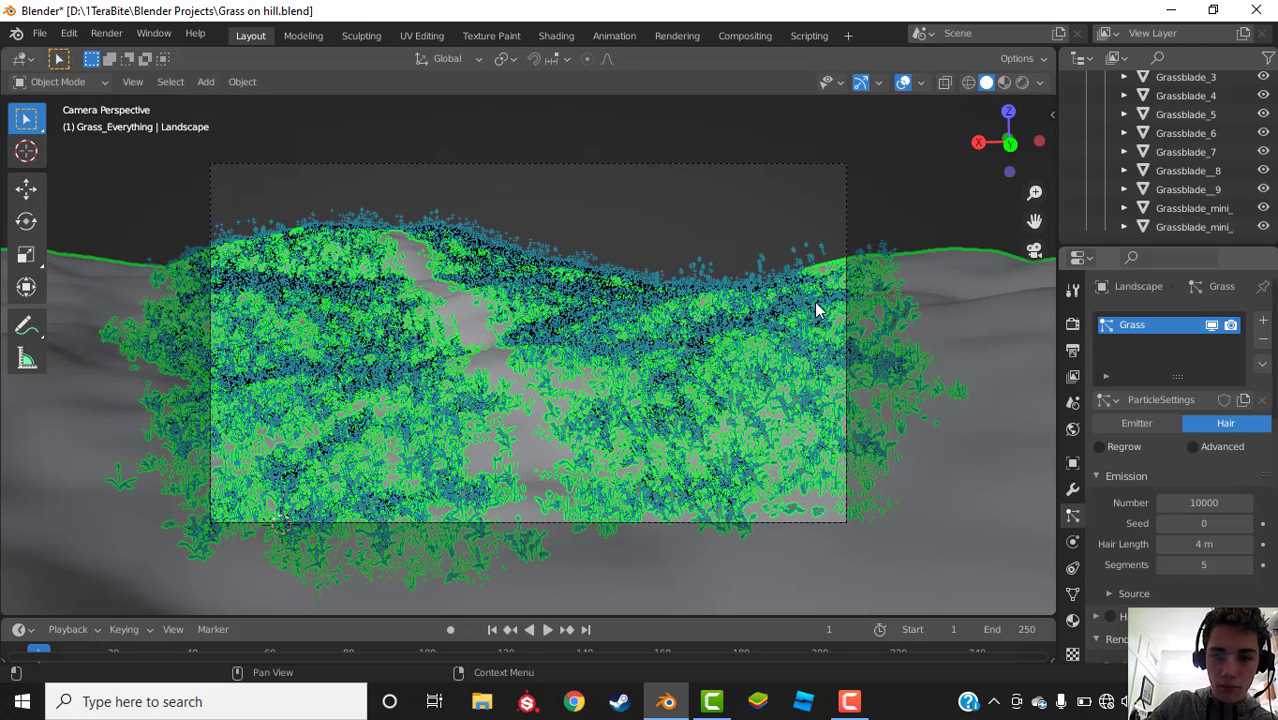
left_click(694, 219)
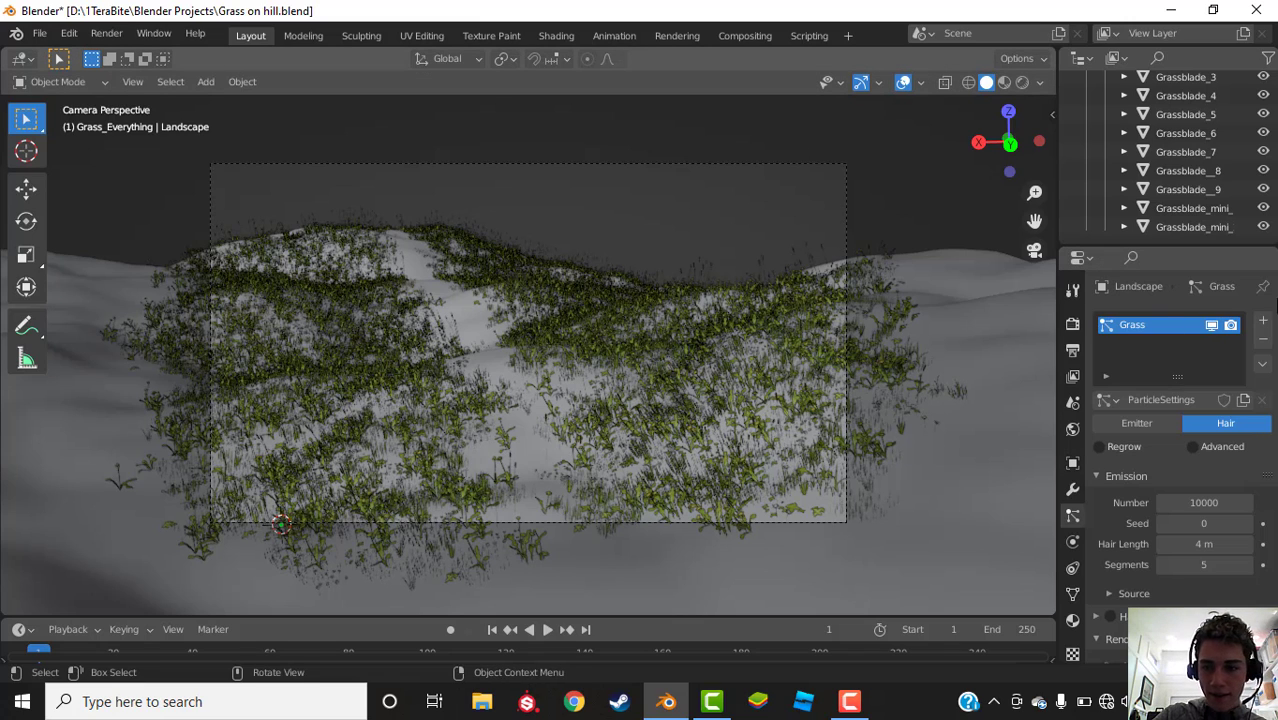
Step: Lower the Grass particle system's emission number to 1000
left_click(1210, 502)
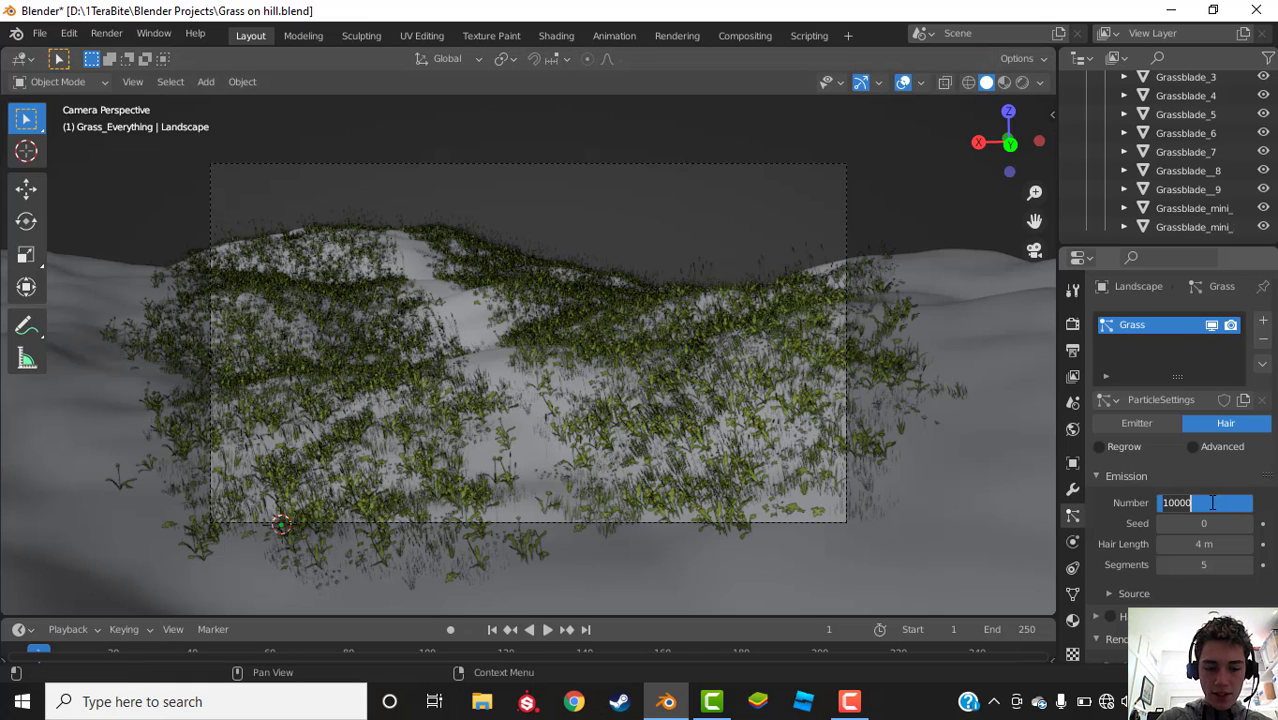
type("1000")
key("Return")
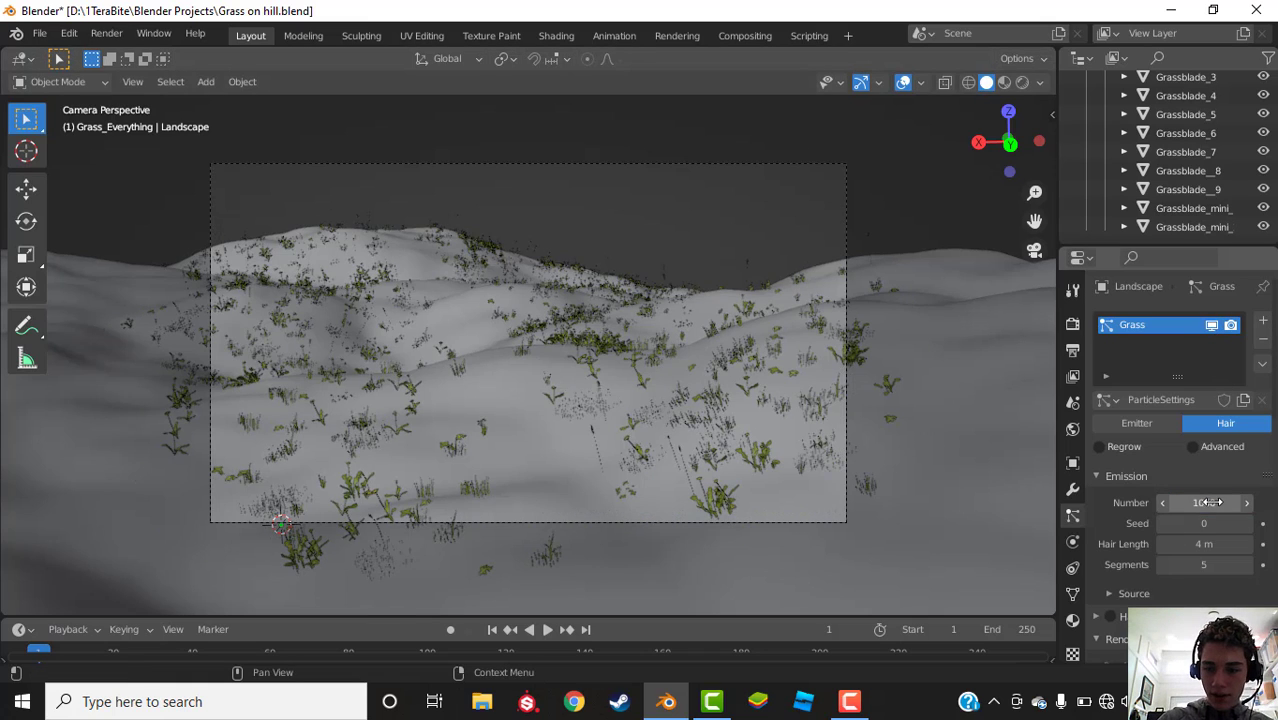
Step: Enable the Advanced options of the Grass particle system and turn on Rotation, expanding its settings
scroll(1195, 530, "down", 4)
scroll(1190, 530, "down", 3)
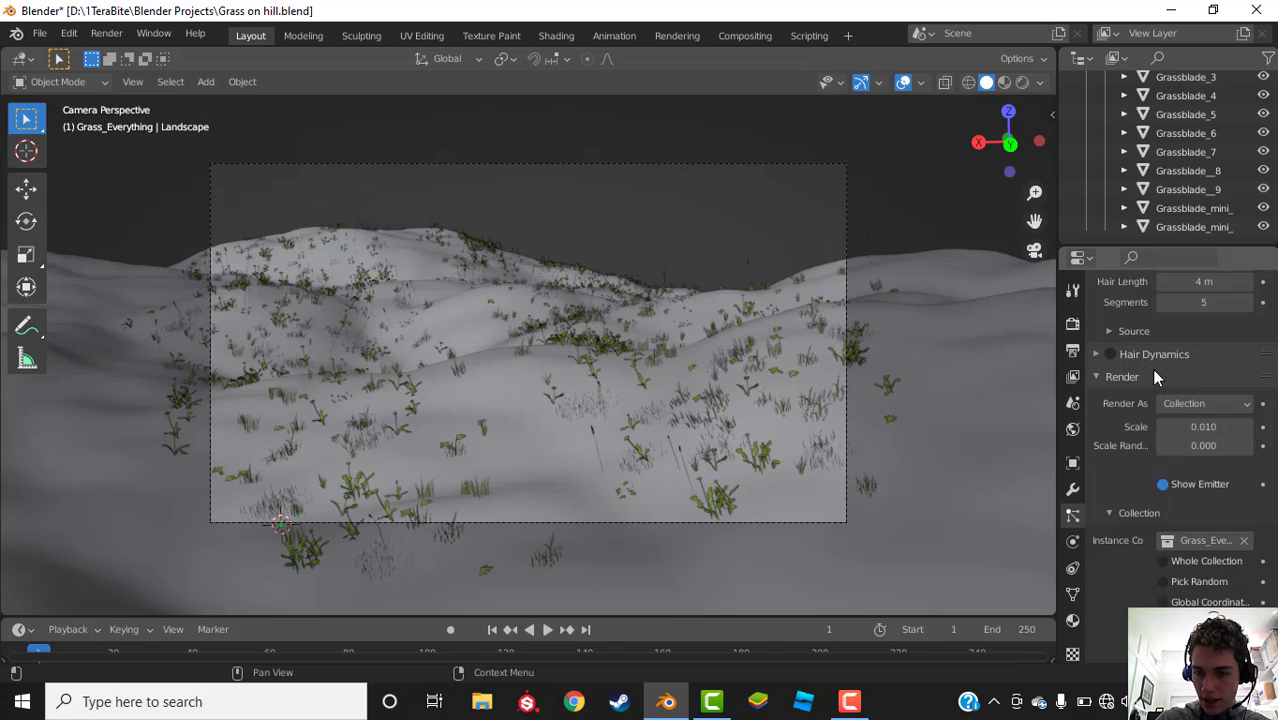
scroll(1170, 372, "up", 5)
left_click(1192, 372)
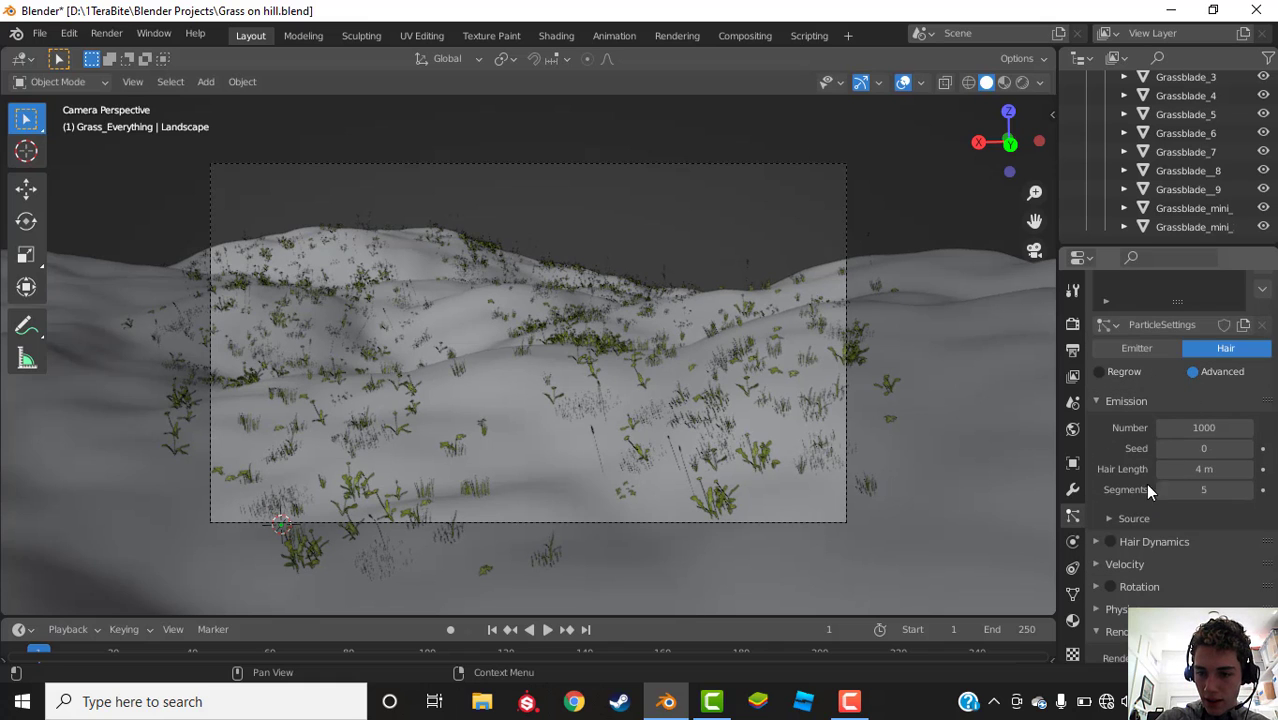
scroll(1140, 486, "down", 4)
left_click(1111, 437)
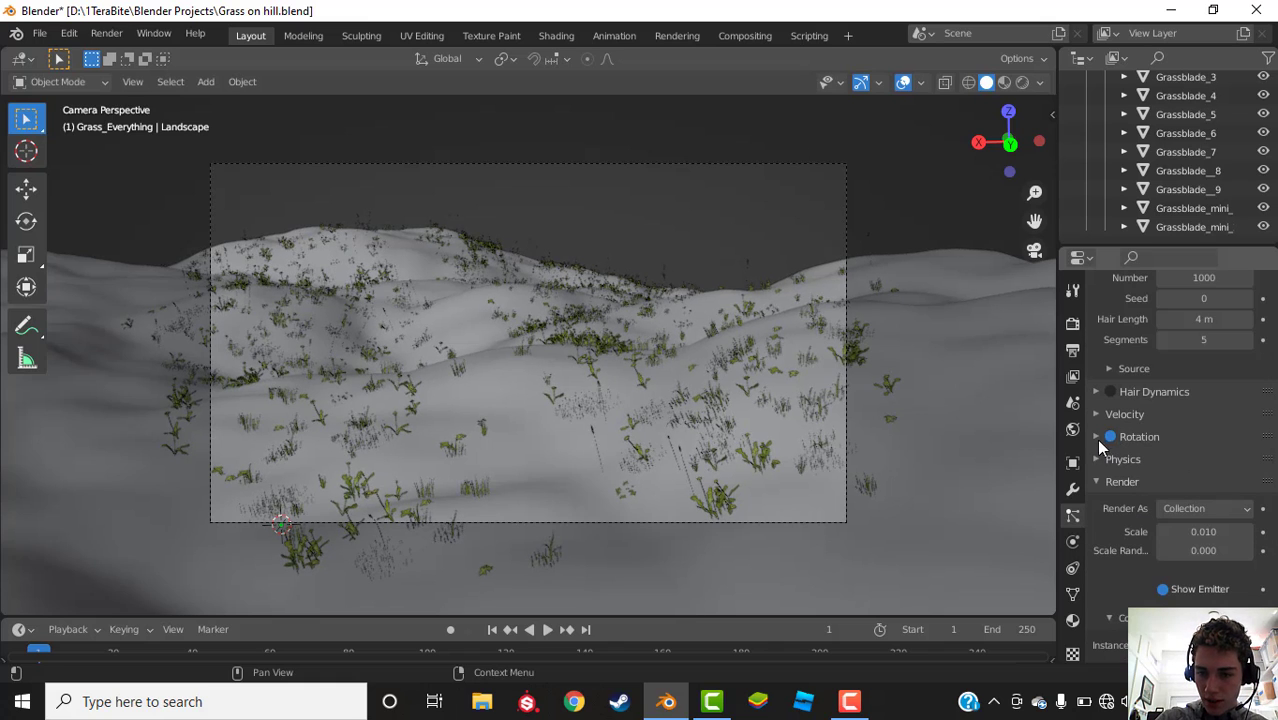
left_click(1096, 437)
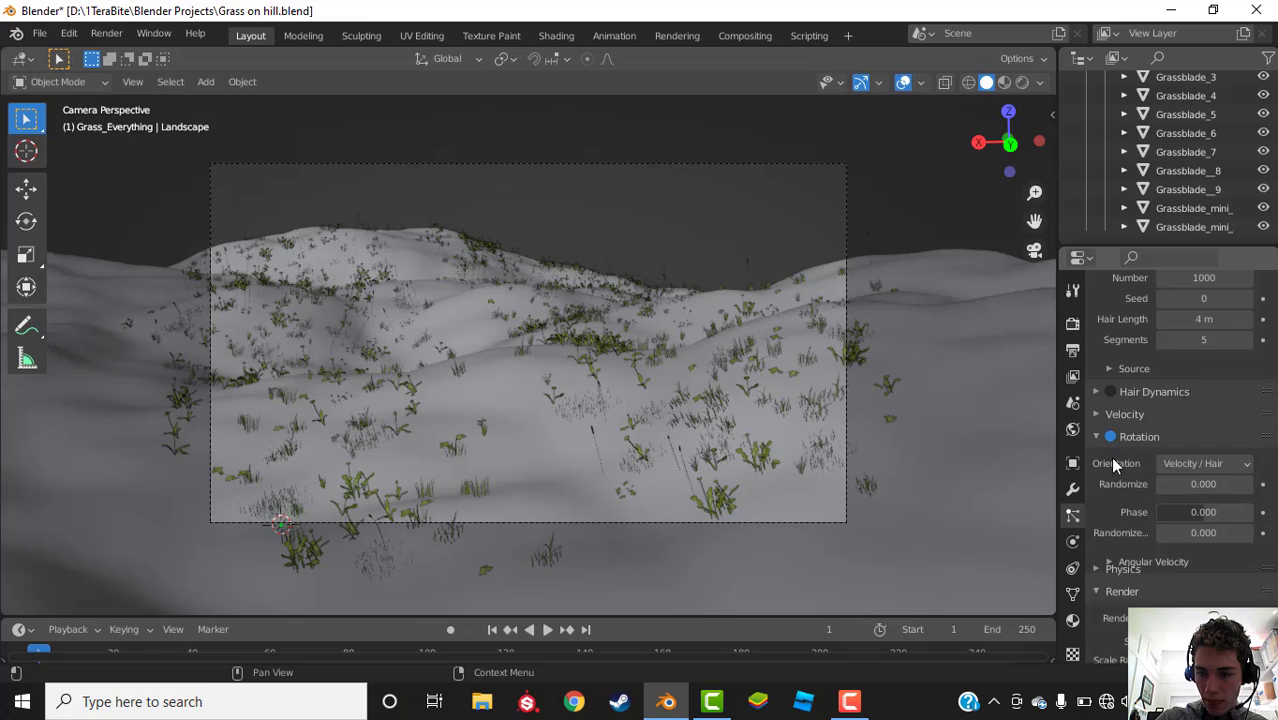
Step: Try Global X and Global Y as the grass particles' orientation axis
left_click(1196, 466)
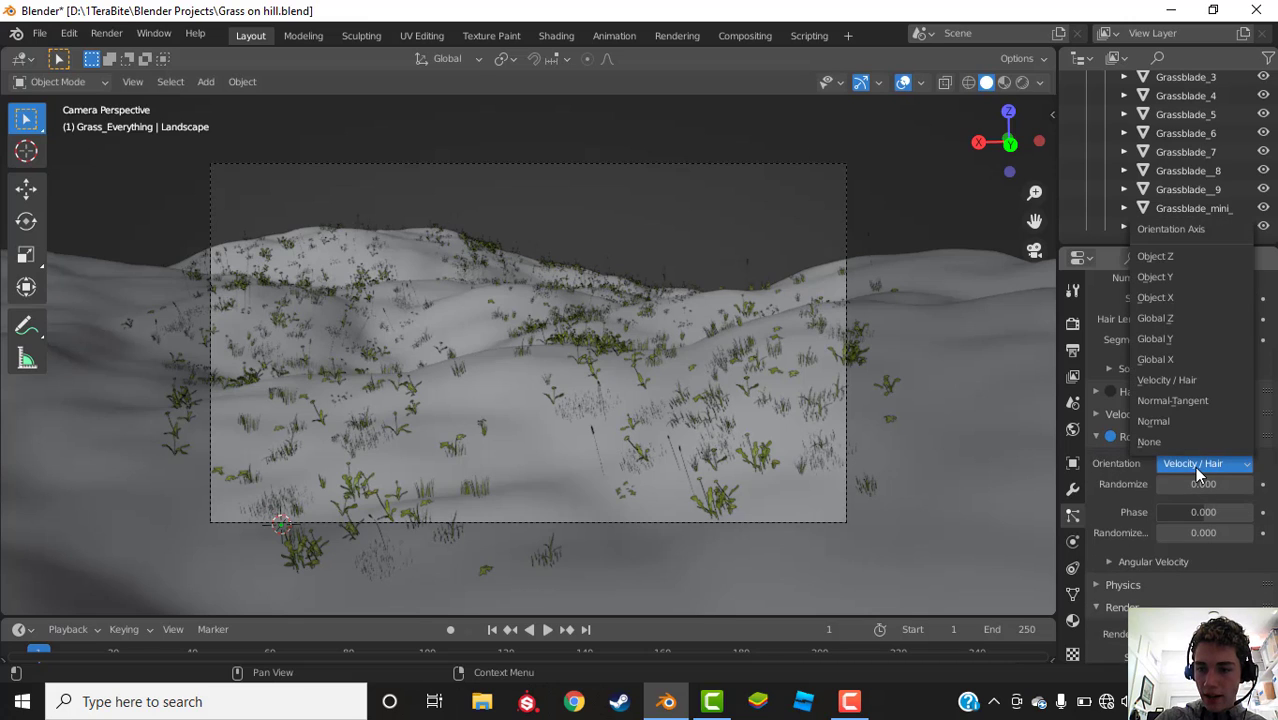
left_click(1168, 360)
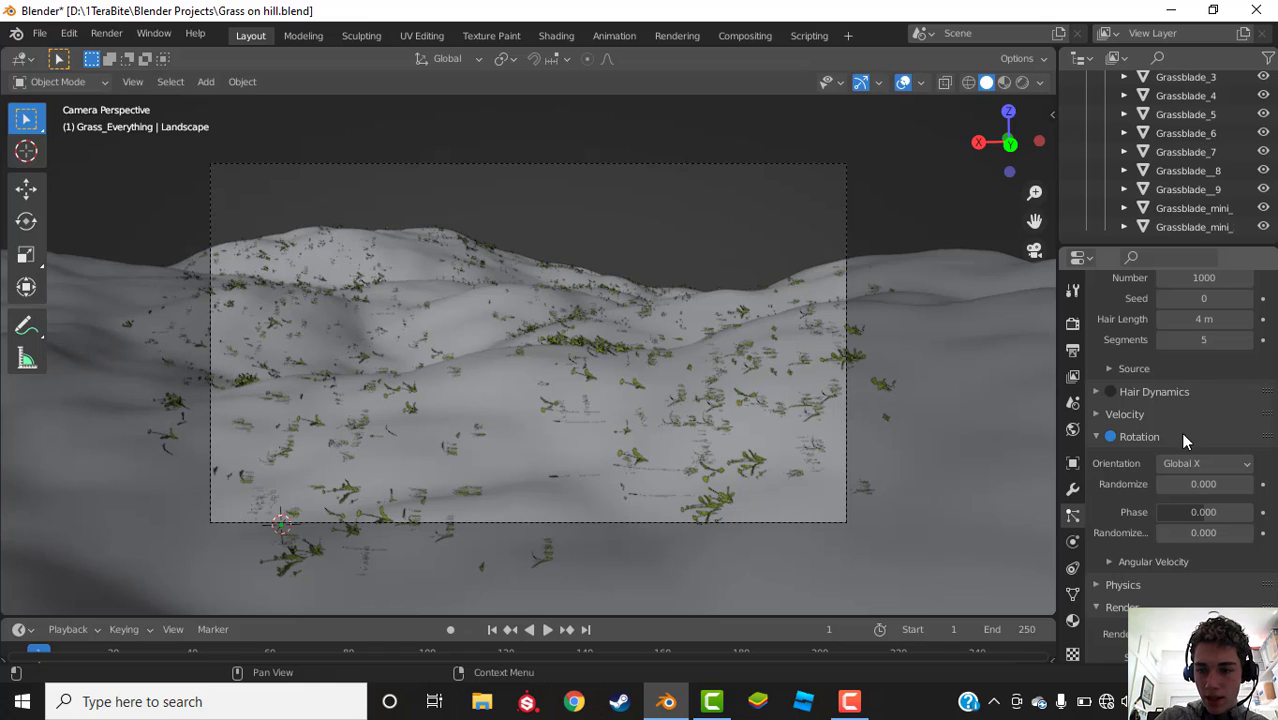
left_click(1198, 466)
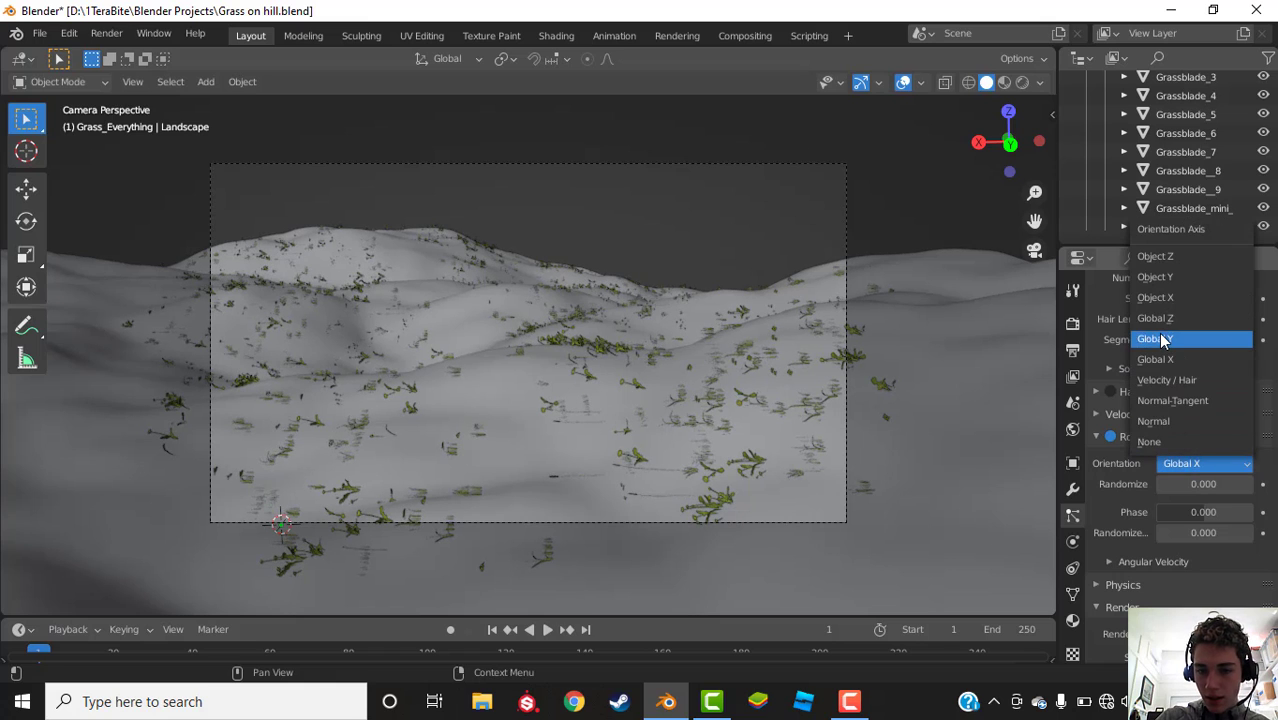
left_click(1160, 340)
Step: Orient the grass particles to Global Z with Randomize at 0.125 and Randomize Phase at 0.058, and save the project
left_click(1168, 460)
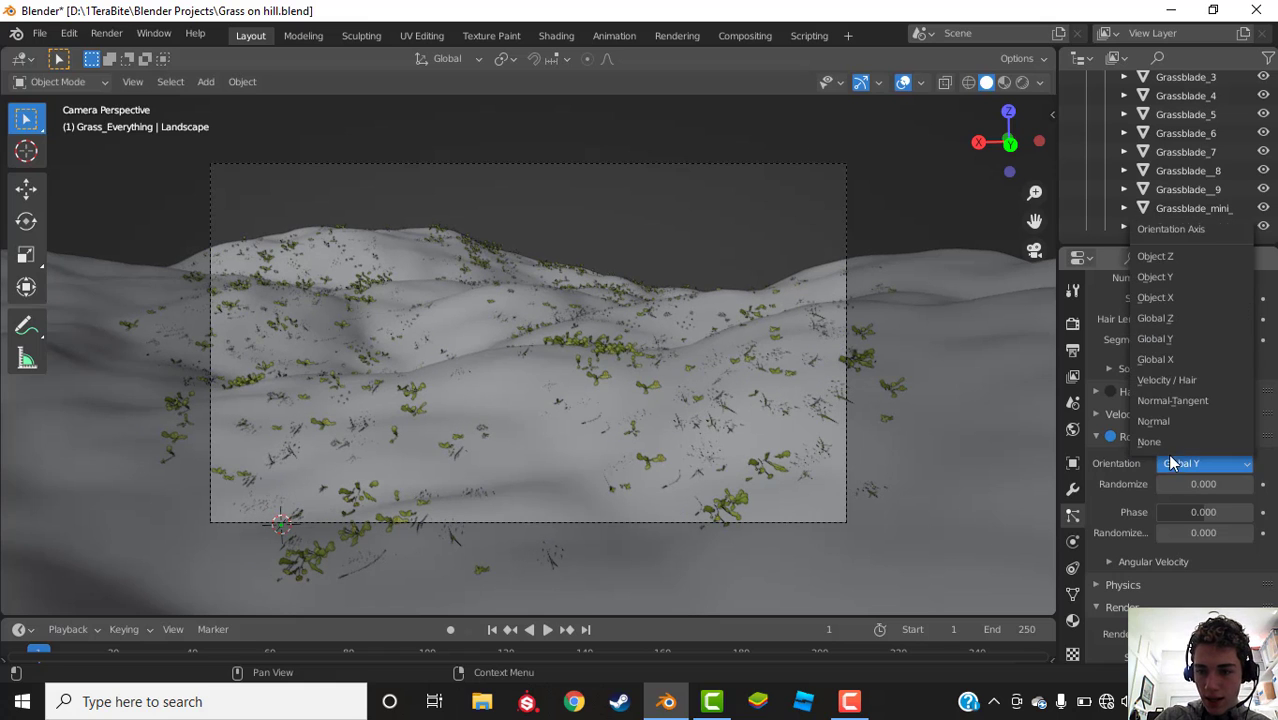
left_click(1158, 322)
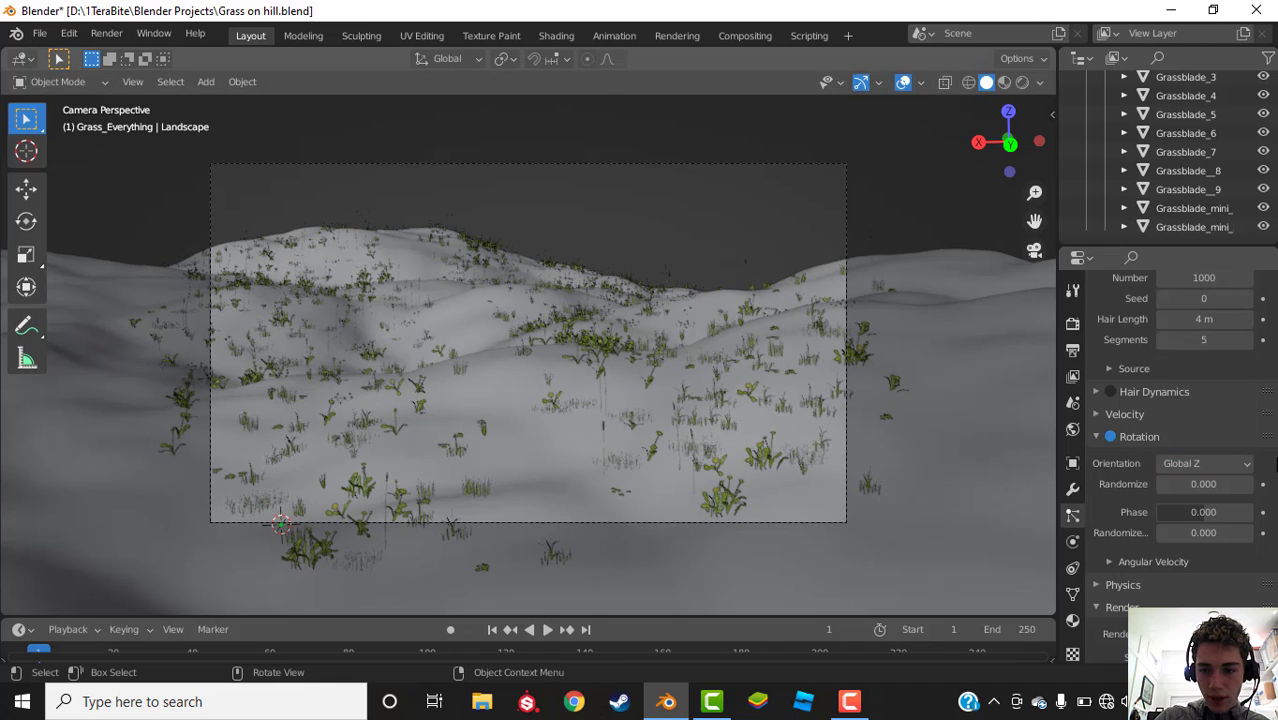
left_click_drag(1188, 485, 1214, 485)
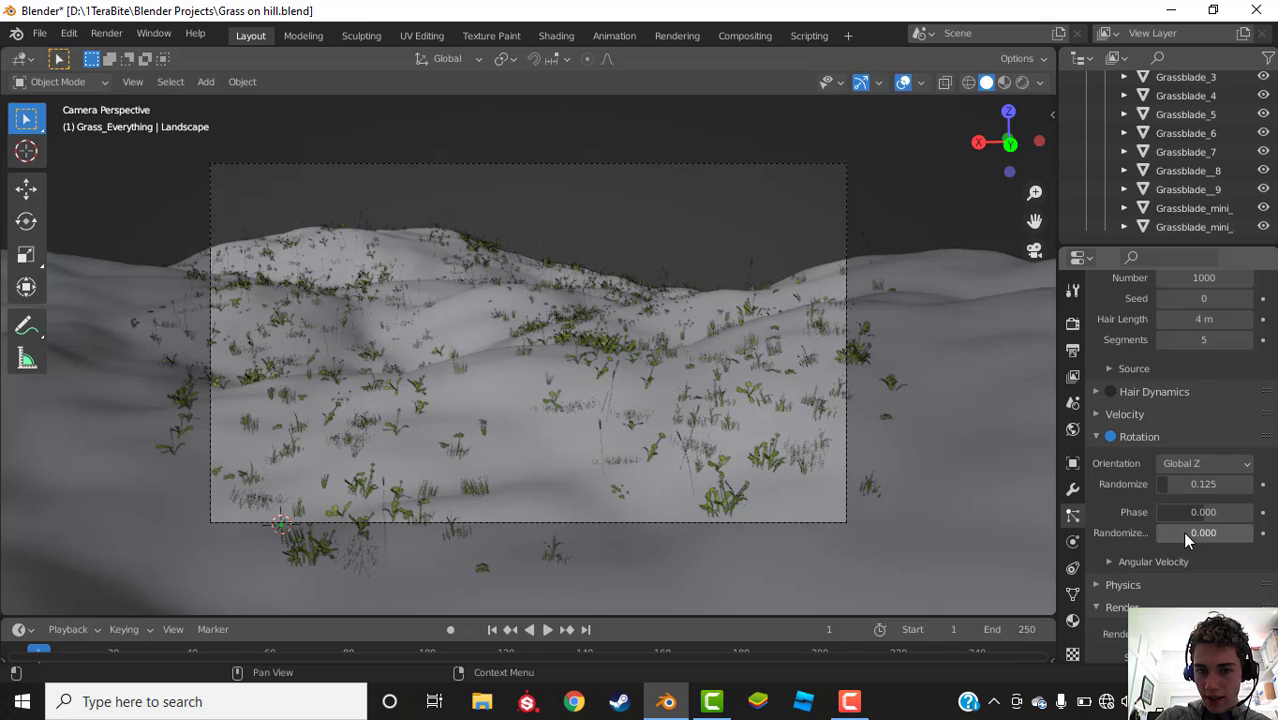
left_click_drag(1182, 531, 1200, 531)
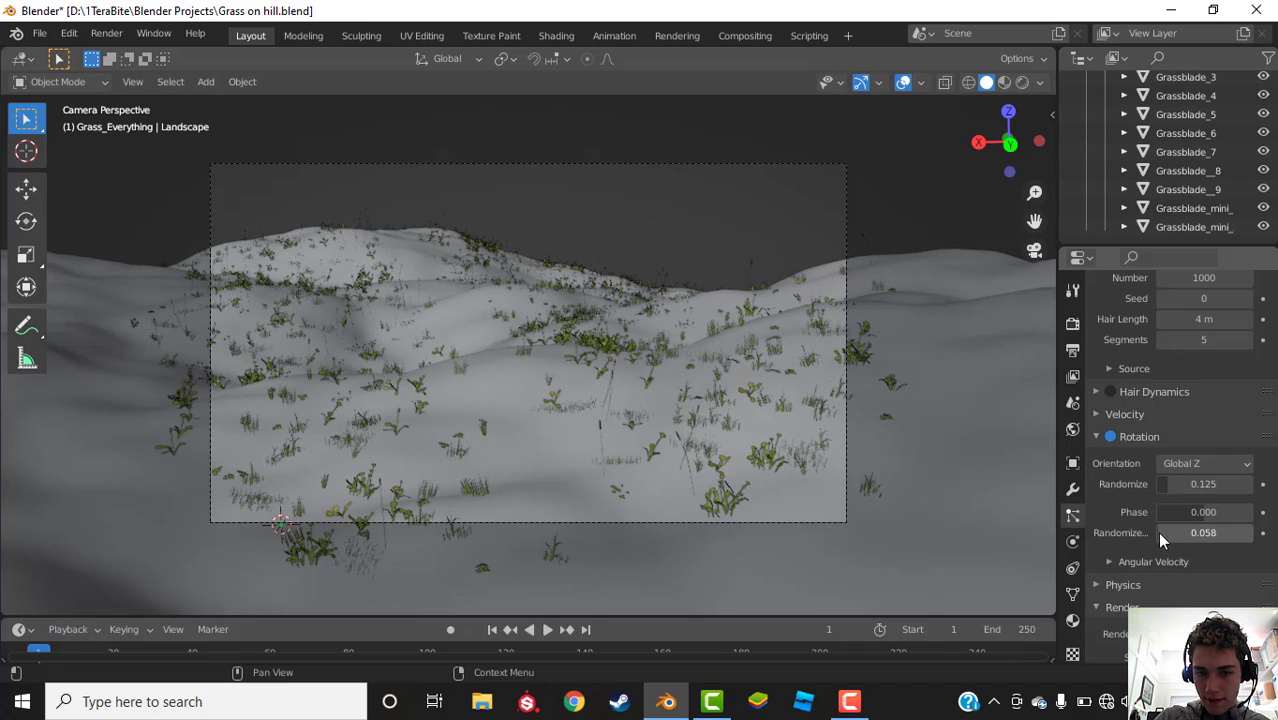
scroll(1196, 368, "up", 5)
scroll(740, 370, "up", 1)
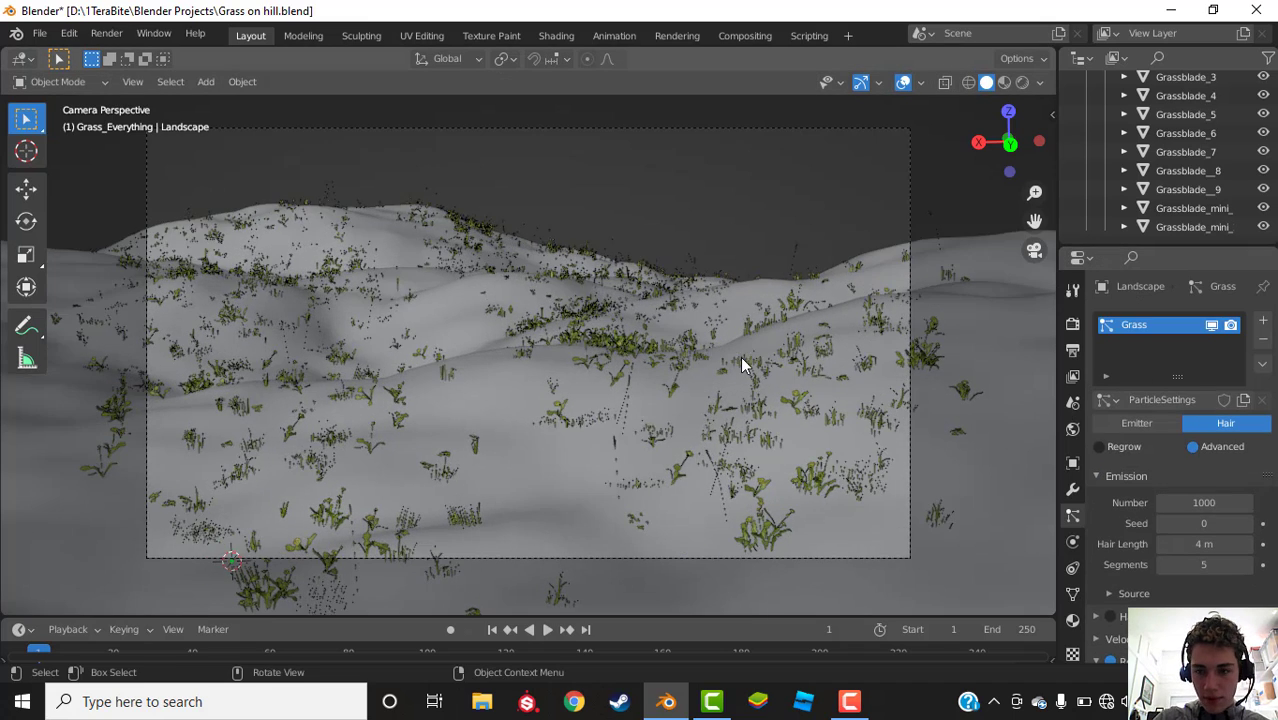
key("ctrl+s")
Step: Raise the Grass particle system's emission number to 10000
left_click(1220, 500)
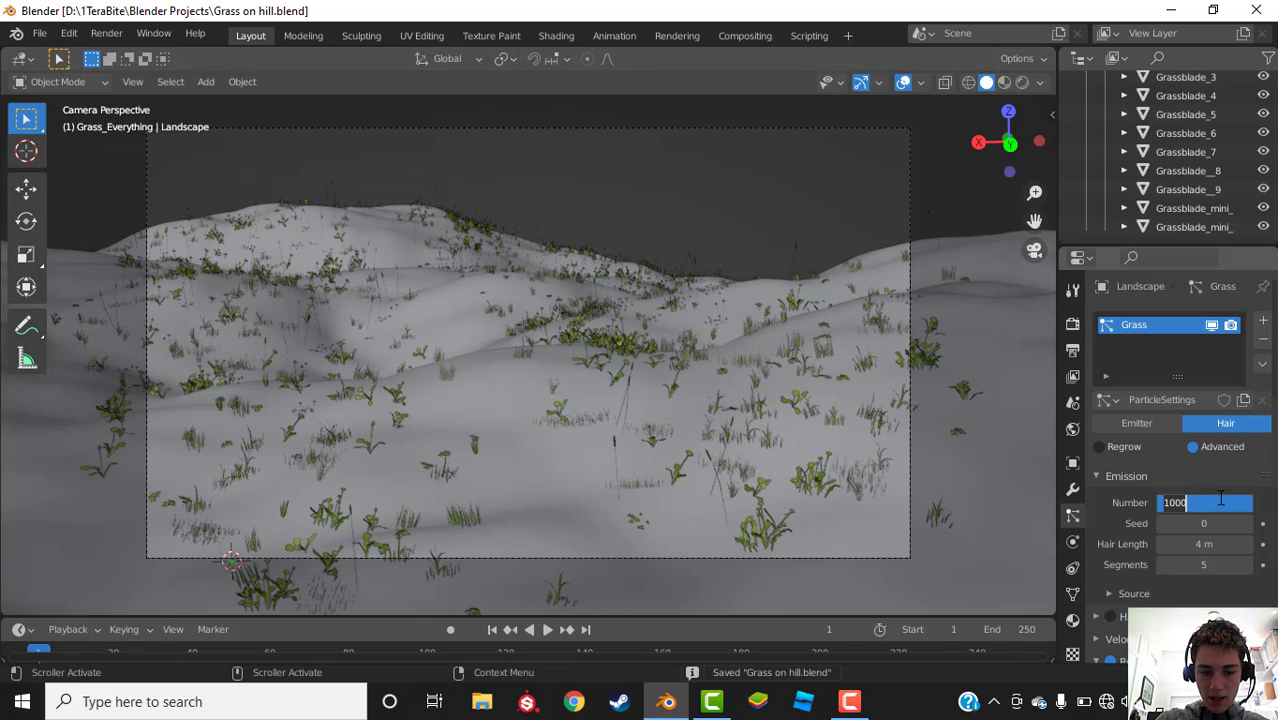
type("10000")
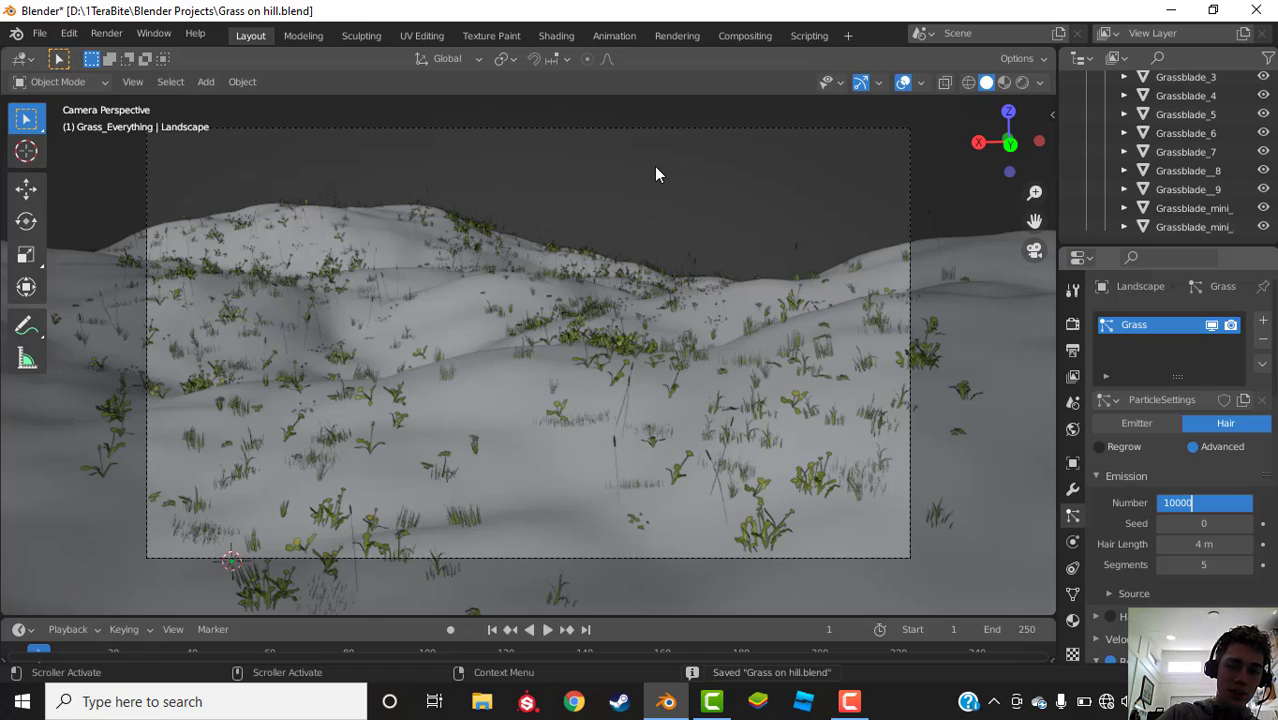
key("Return")
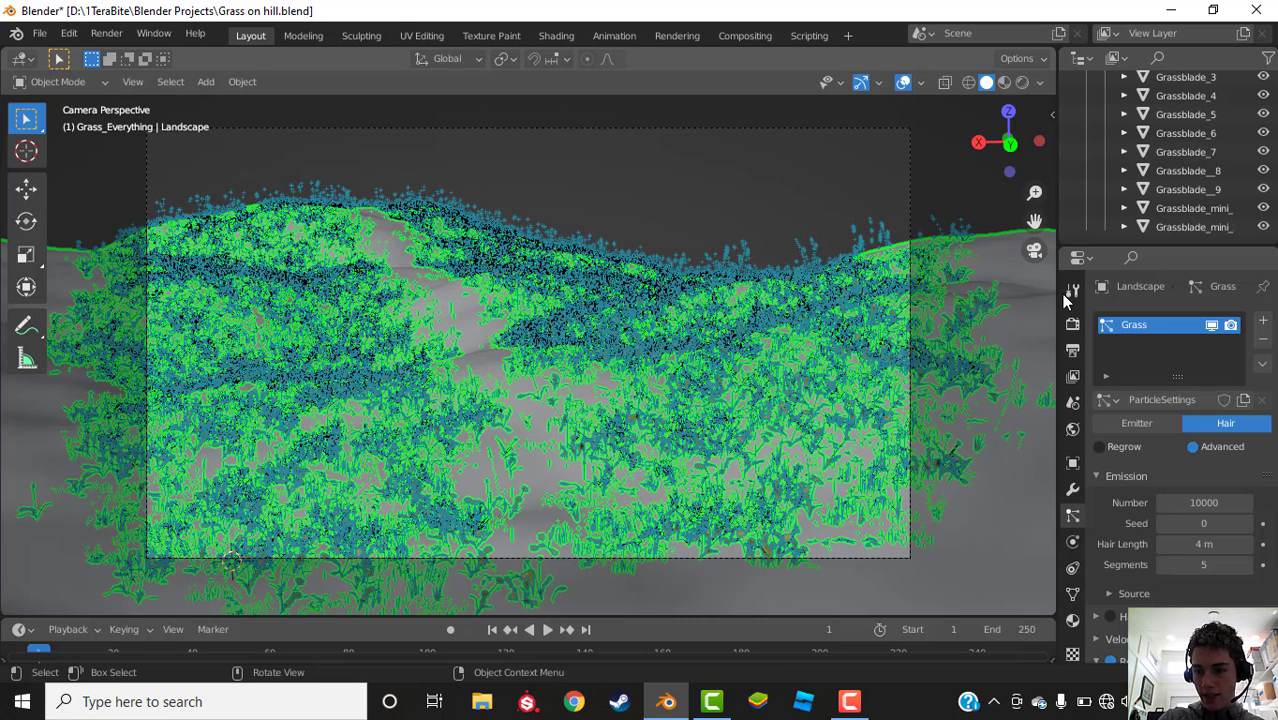
Step: Hide the Grass particle system in the viewport and set its emission number to 30000
left_click(1211, 325)
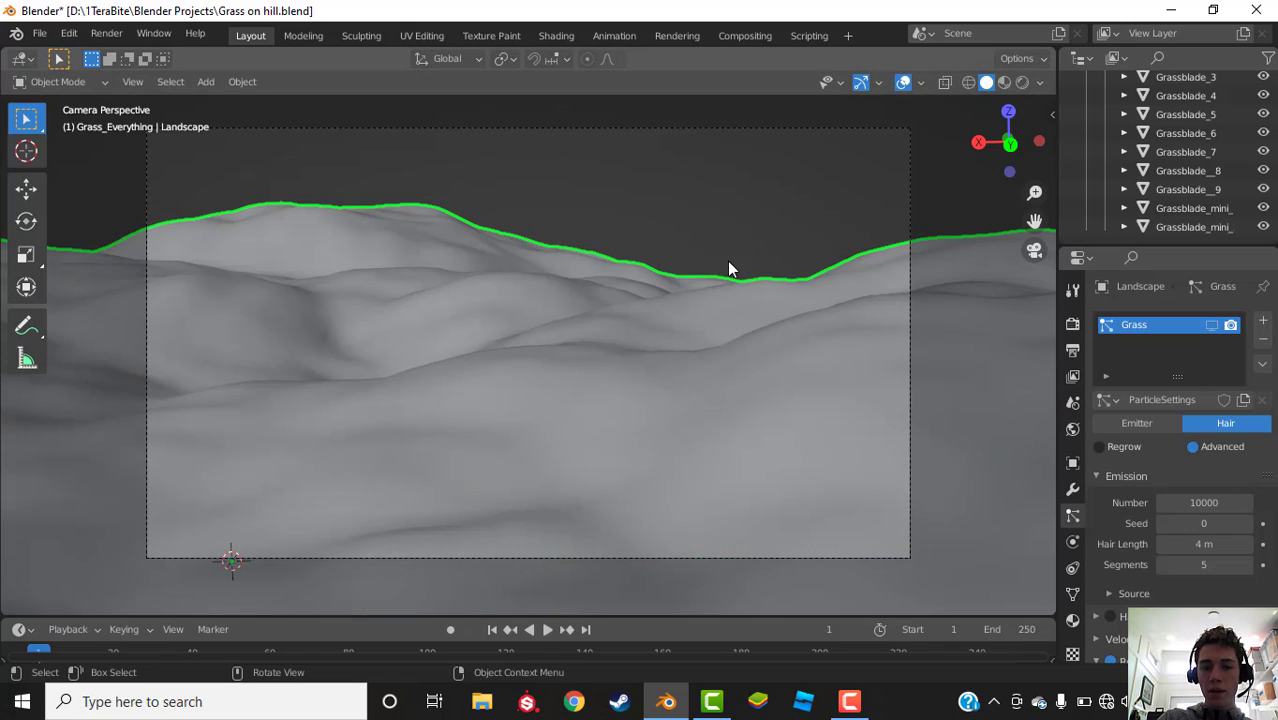
scroll(679, 281, "down", 1)
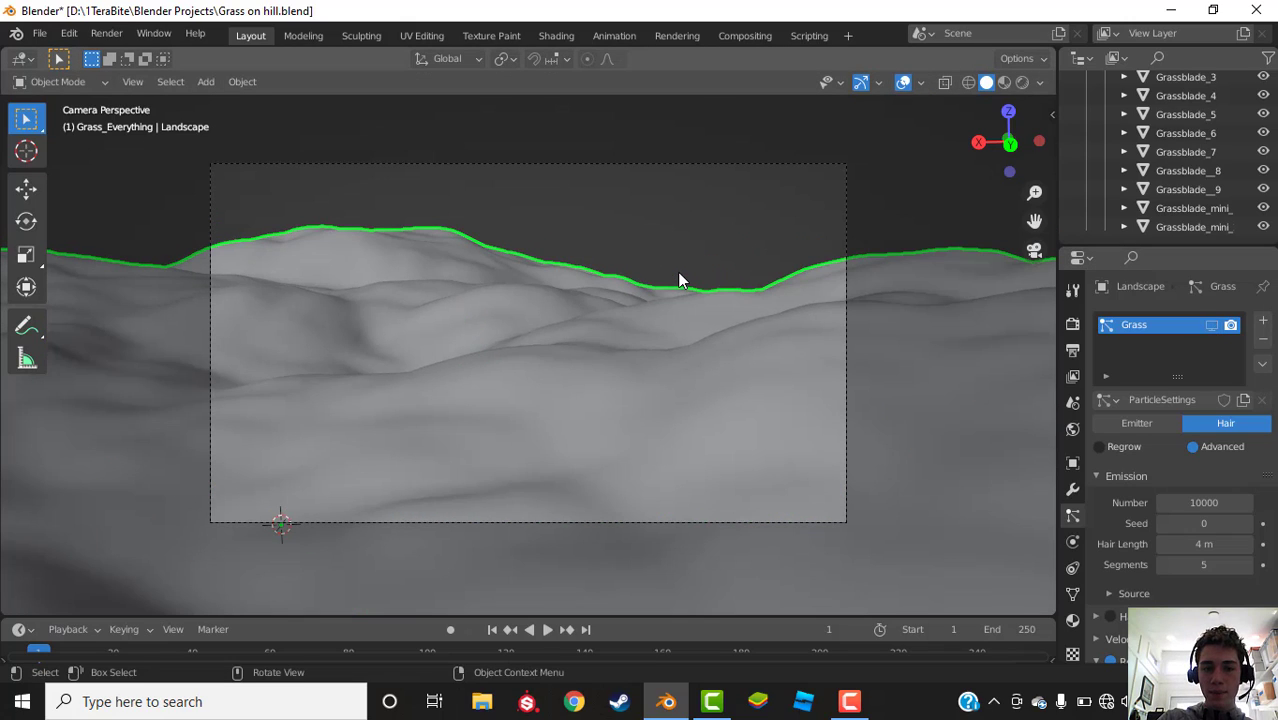
left_click(1214, 326)
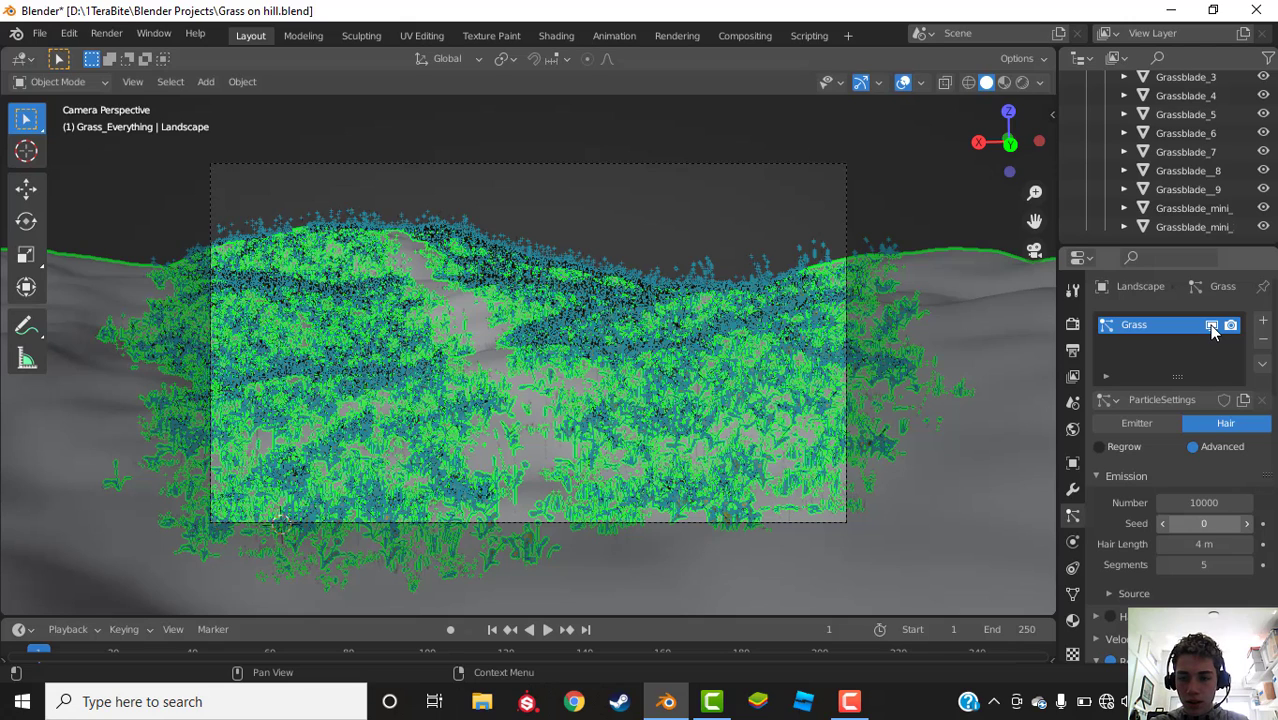
left_click(1210, 326)
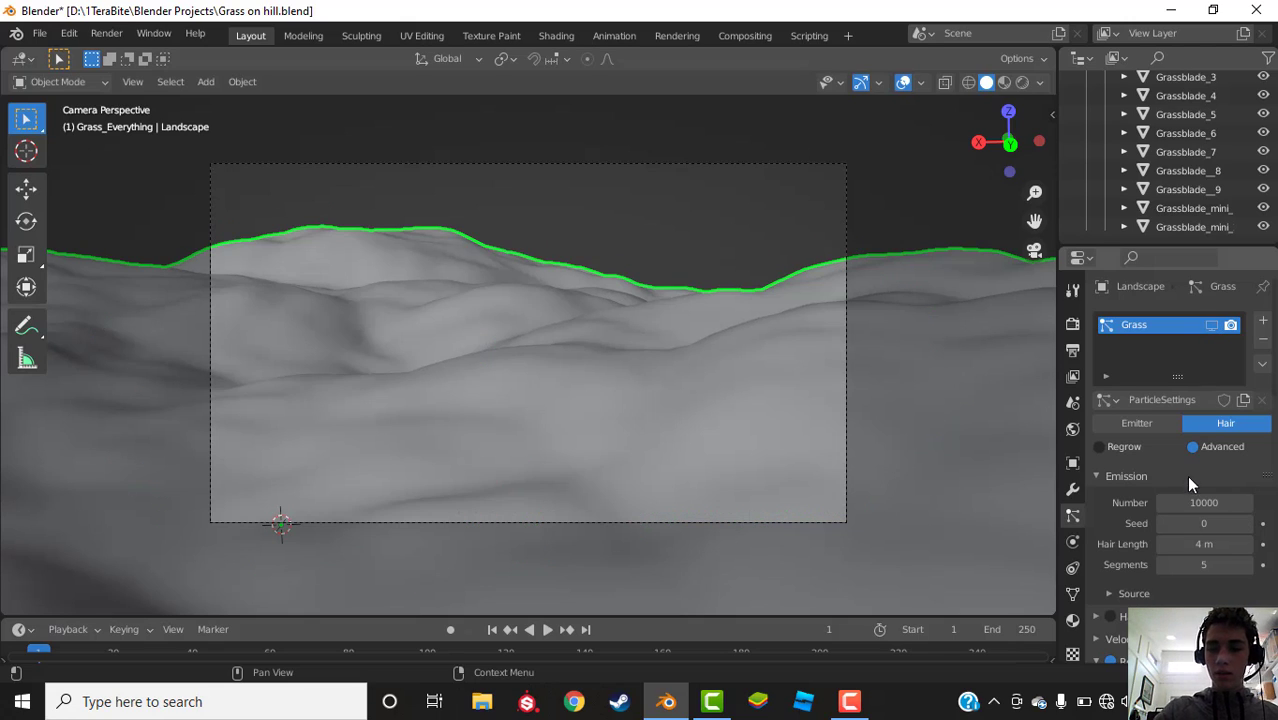
left_click(1203, 501)
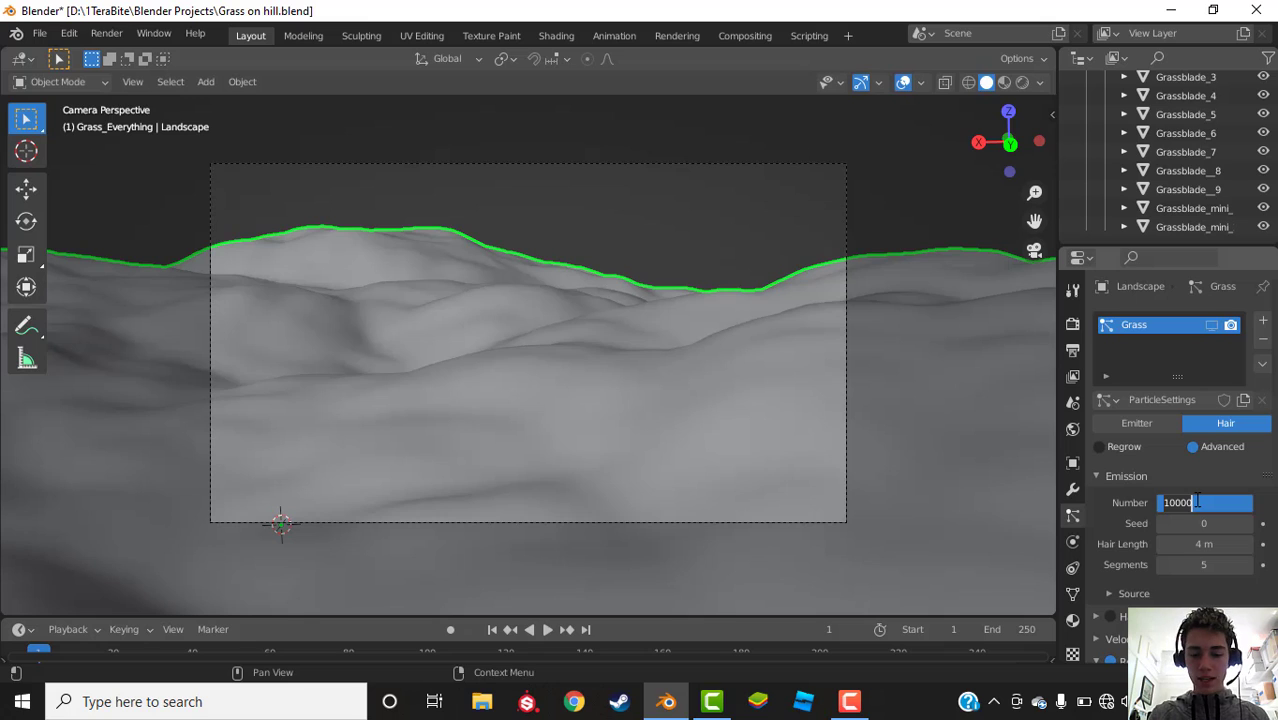
type("30000")
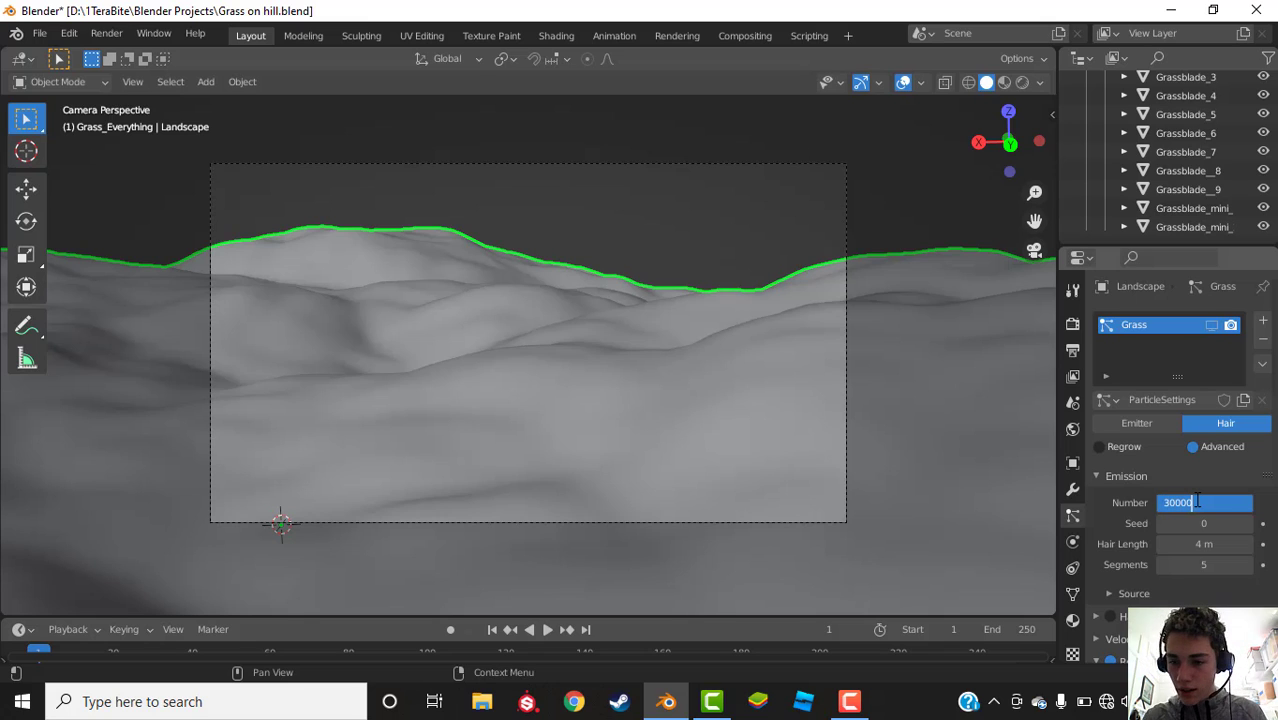
key("Return")
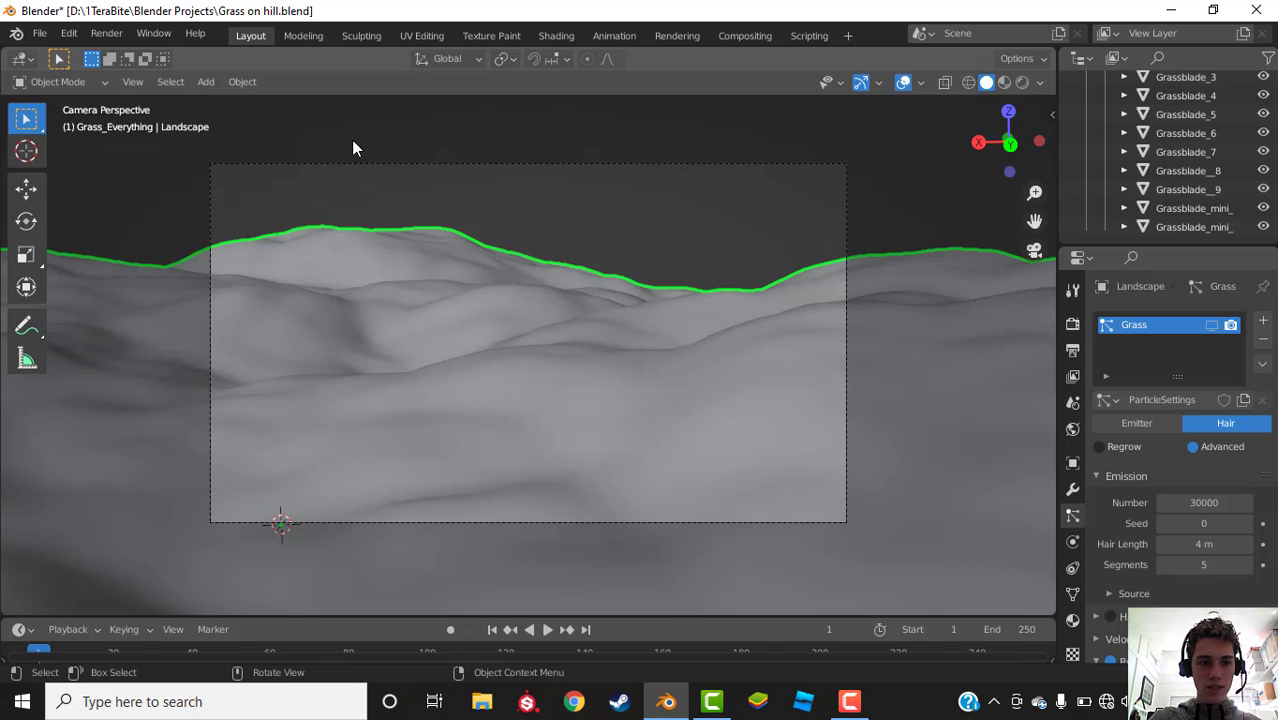
Step: Switch the landscape to Weight Paint mode and add a second vertex group below Grass
left_click(60, 83)
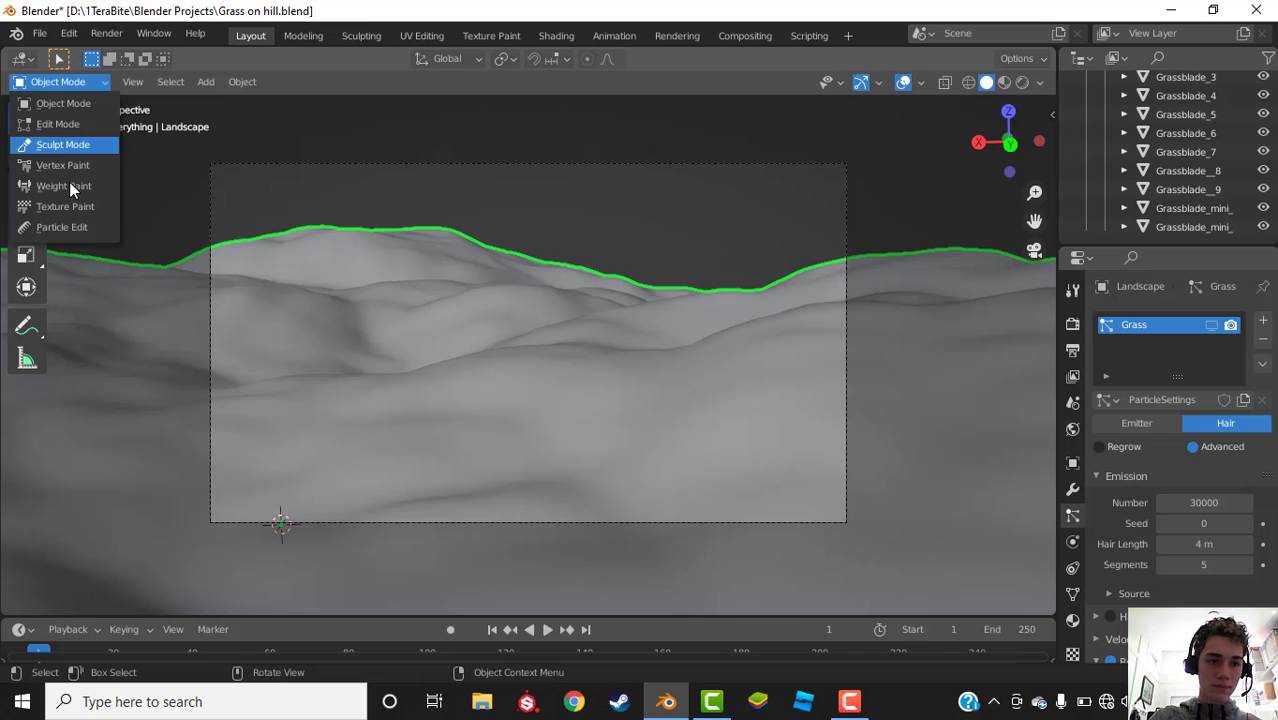
left_click(77, 187)
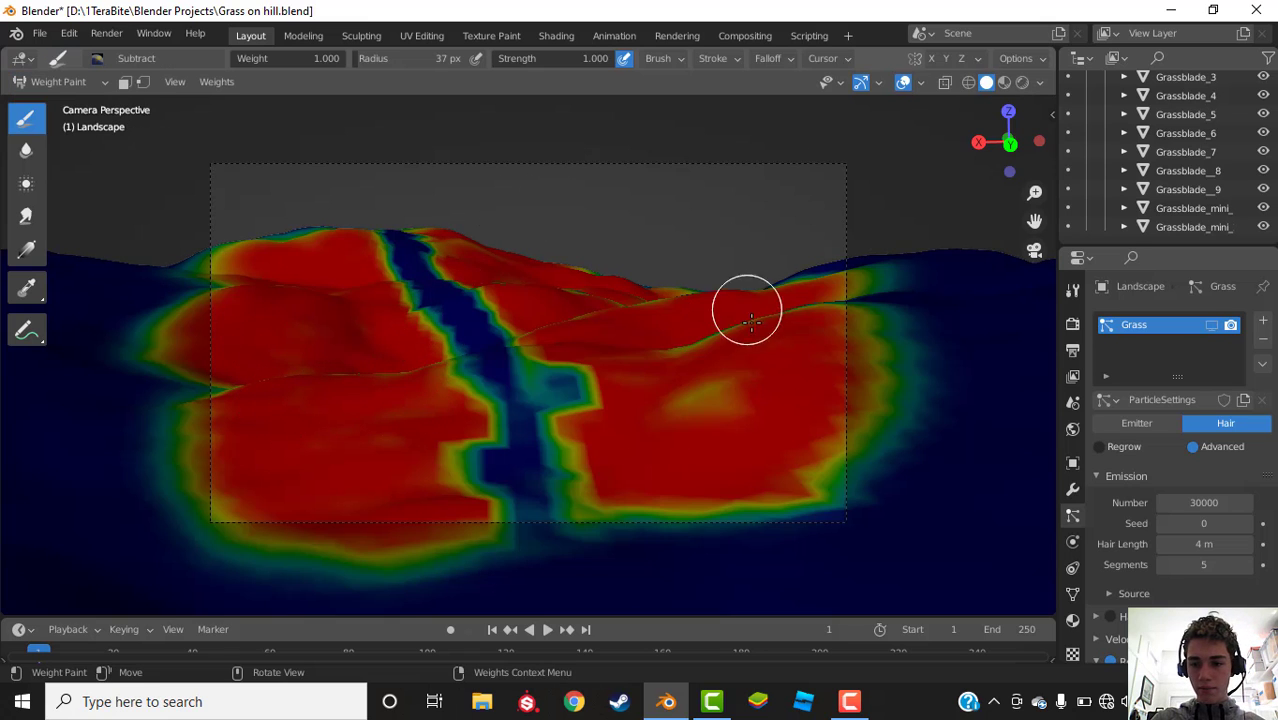
left_click(1073, 594)
left_click(1262, 377)
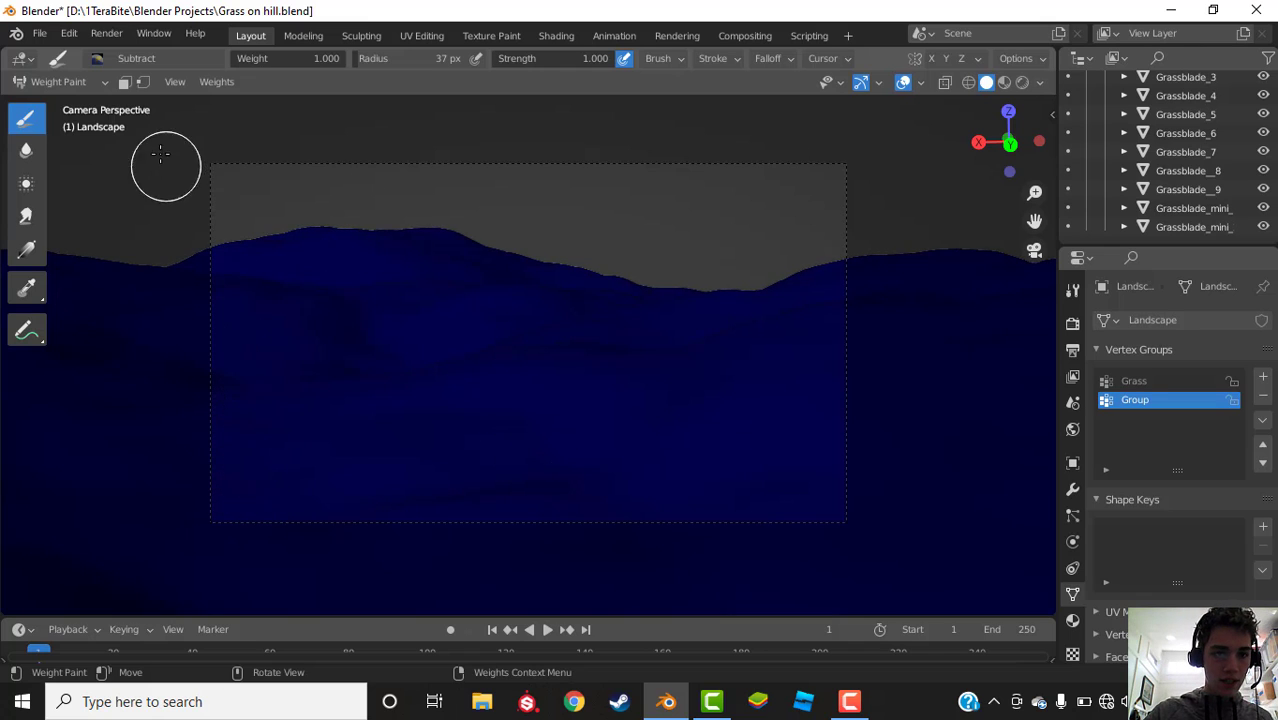
Step: Paint full weight with the Draw brush in a strip along the left edge of the camera frame
left_click(104, 57)
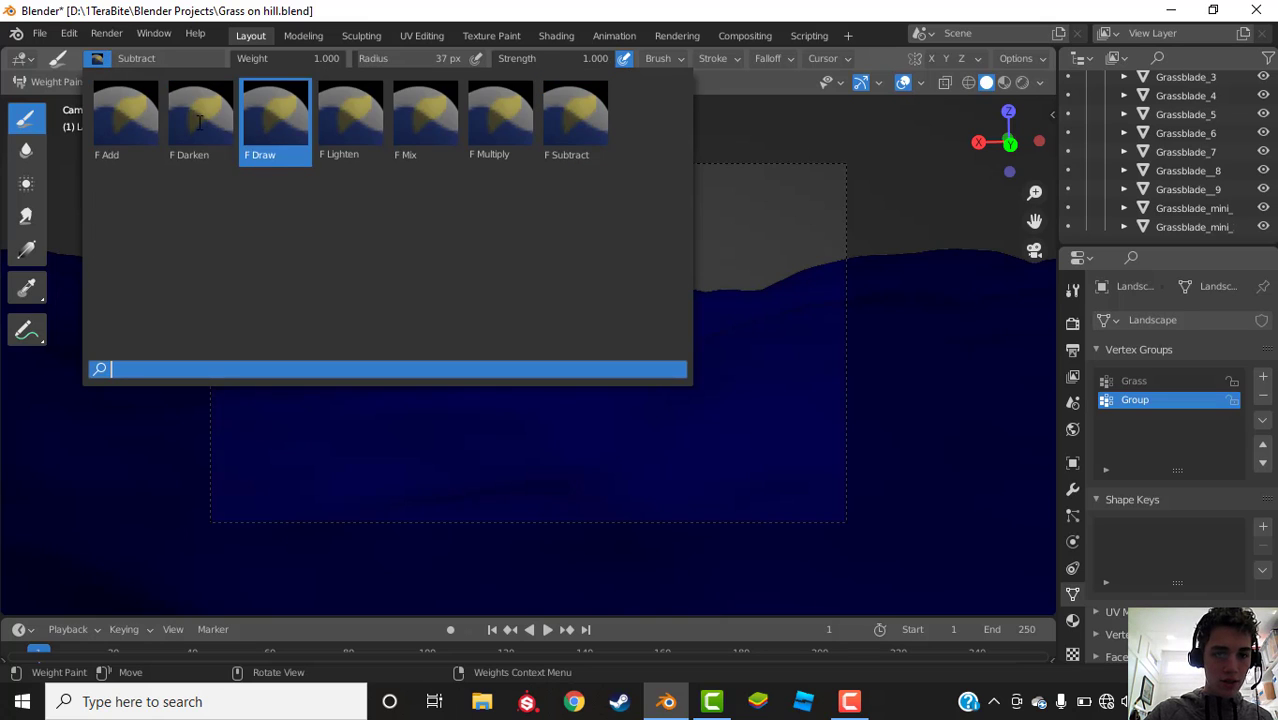
left_click(268, 125)
mouse_move(242, 391)
left_mouse_down()
mouse_move(228, 425)
mouse_move(280, 416)
mouse_move(240, 468)
mouse_move(222, 292)
mouse_move(234, 236)
mouse_move(228, 256)
left_mouse_up()
Step: Paint full weight over the right-hand slopes and the far ridge using a brush radius of 133 px, and reduce the radius to 53 px
key("f")
left_click(320, 420)
mouse_move(702, 417)
left_mouse_down()
mouse_move(745, 422)
mouse_move(736, 414)
mouse_move(773, 462)
mouse_move(739, 508)
mouse_move(622, 428)
mouse_move(568, 288)
mouse_move(545, 271)
mouse_move(593, 286)
mouse_move(756, 291)
mouse_move(790, 328)
mouse_move(799, 234)
left_mouse_up()
key("f")
left_click(790, 420)
mouse_move(595, 256)
left_mouse_down()
mouse_move(559, 245)
mouse_move(599, 285)
mouse_move(480, 236)
mouse_move(562, 313)
mouse_move(662, 522)
mouse_move(827, 414)
mouse_move(620, 256)
left_mouse_up()
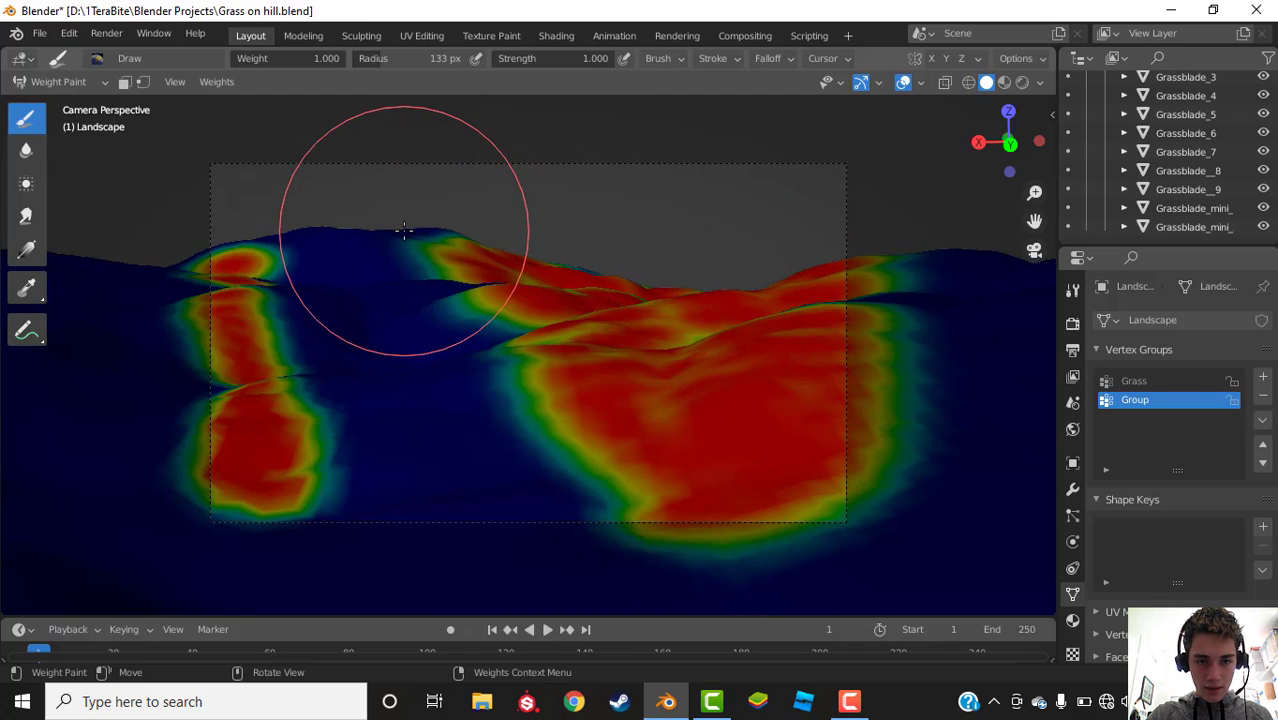
mouse_move(340, 240)
left_mouse_down()
mouse_move(248, 234)
mouse_move(282, 228)
left_mouse_up()
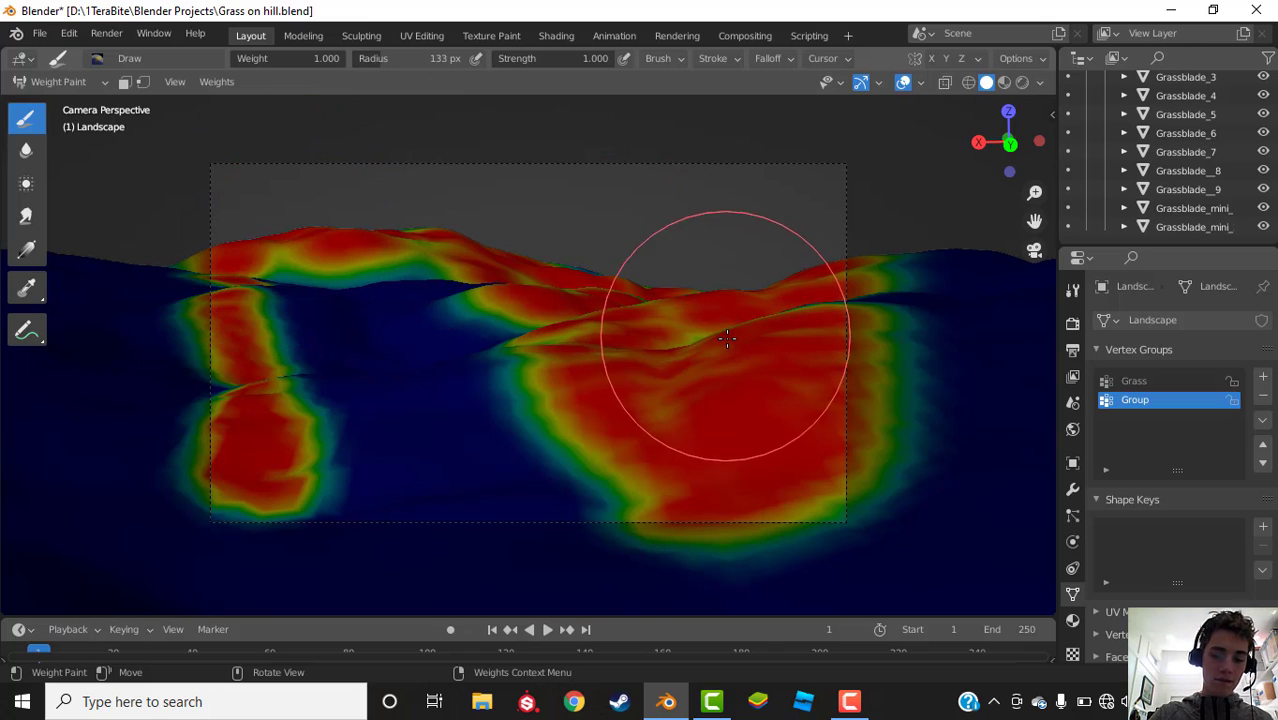
key("f")
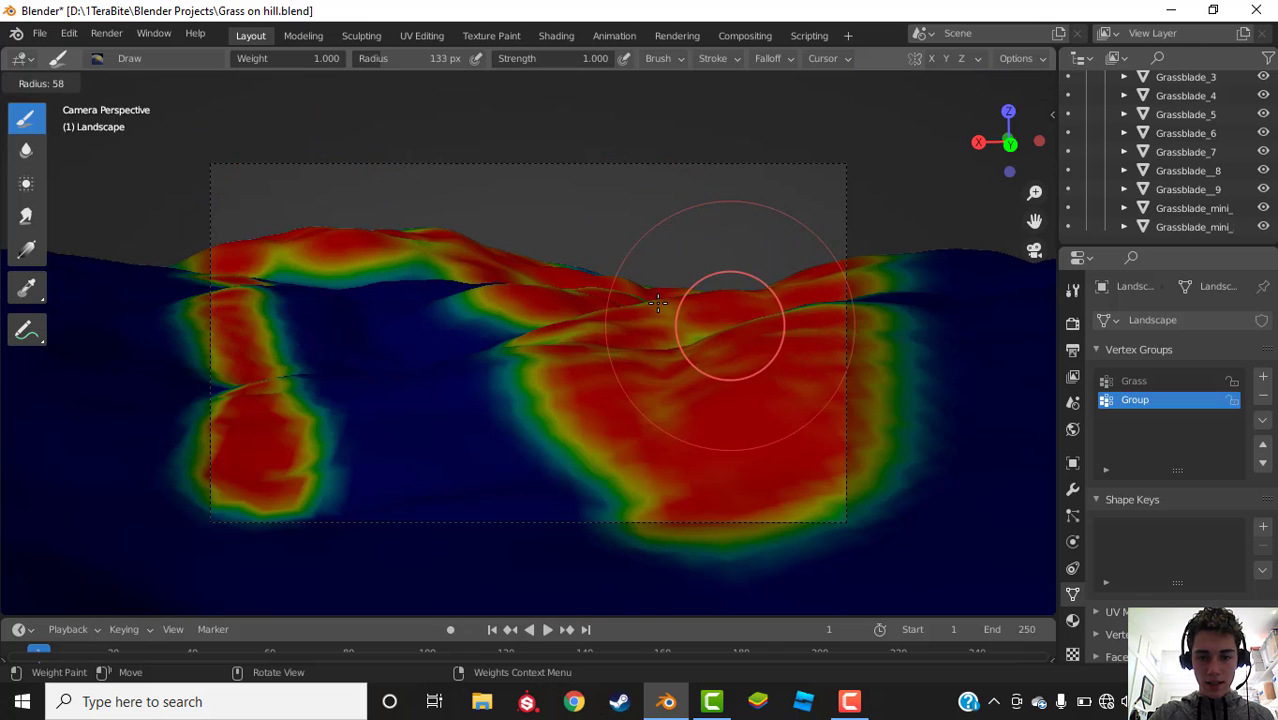
left_click(670, 295)
Step: Rename the new vertex group as Trees and return to the landscape's particle settings
type("Trees")
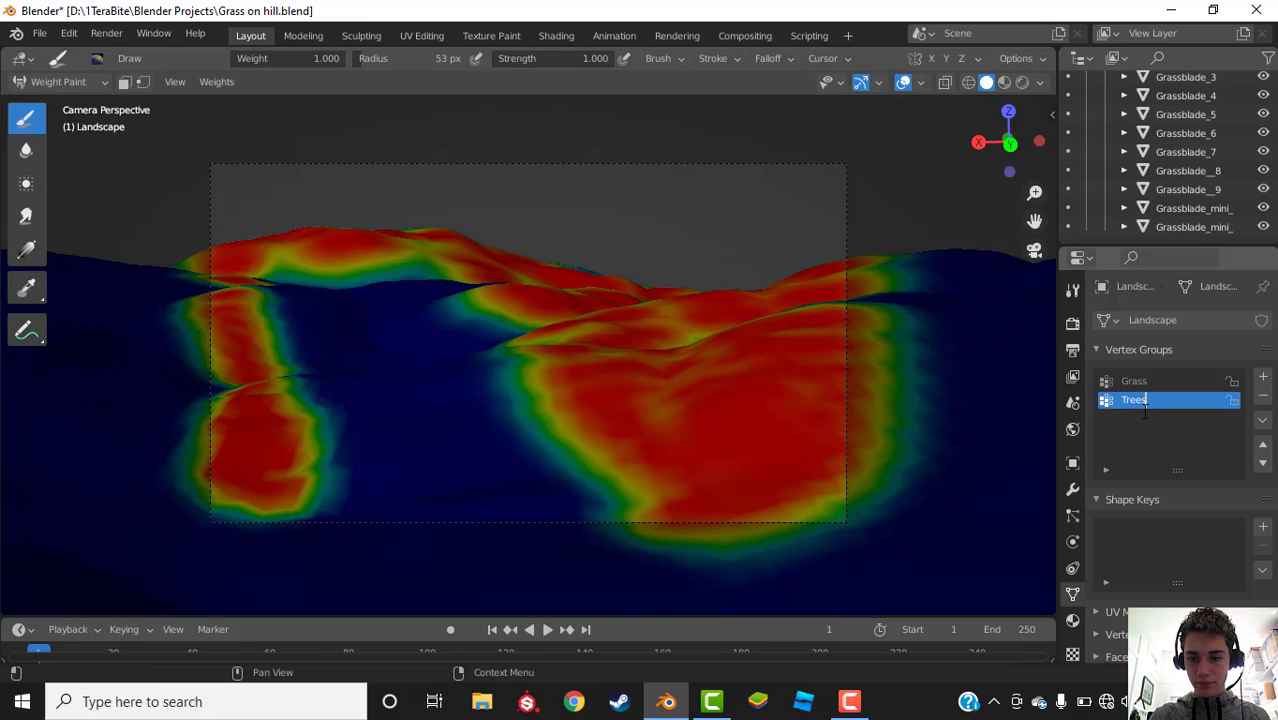
key("Return")
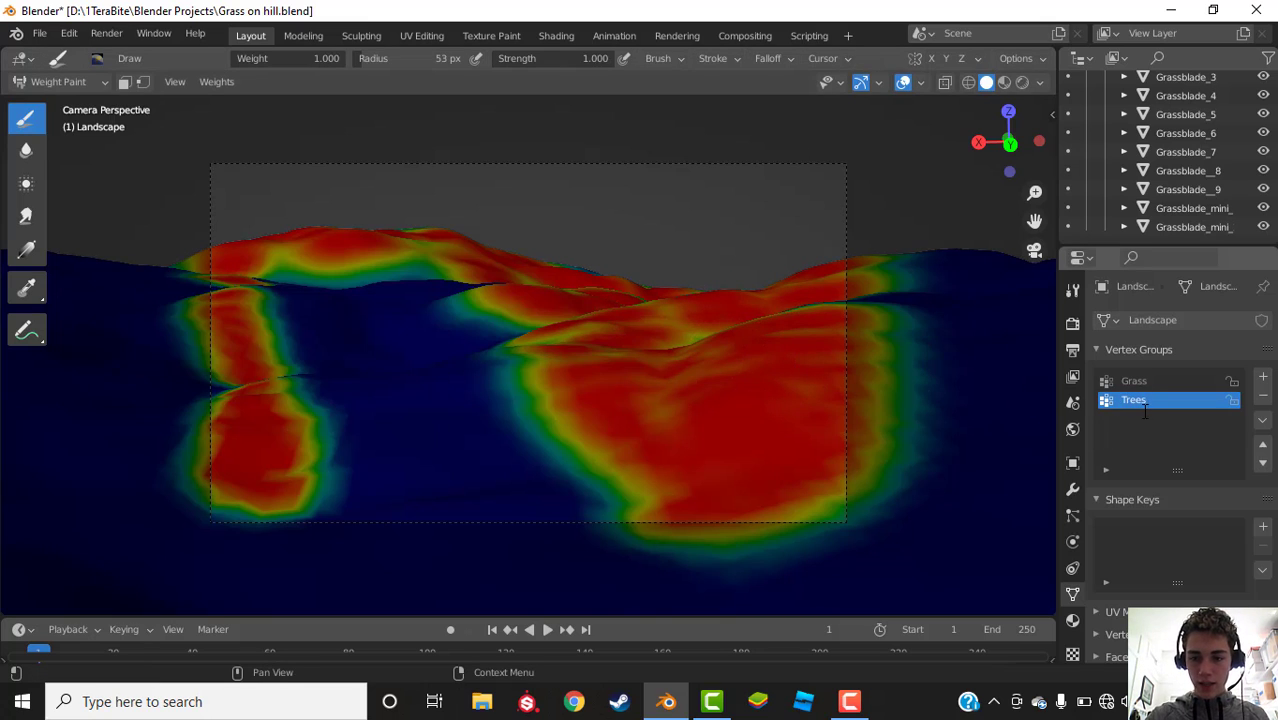
left_click(1072, 515)
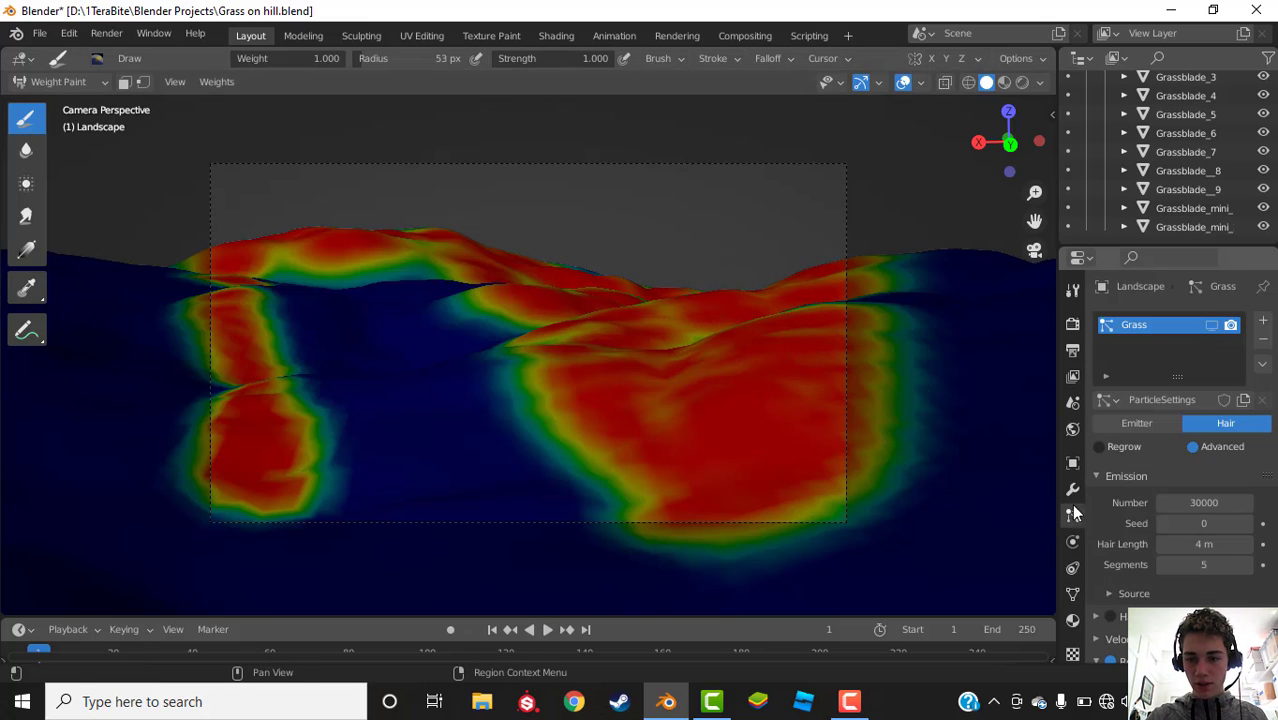
Step: Add a second particle system to the landscape, name it Trees and set its type to Hair
left_click(1263, 322)
double_click(1165, 340)
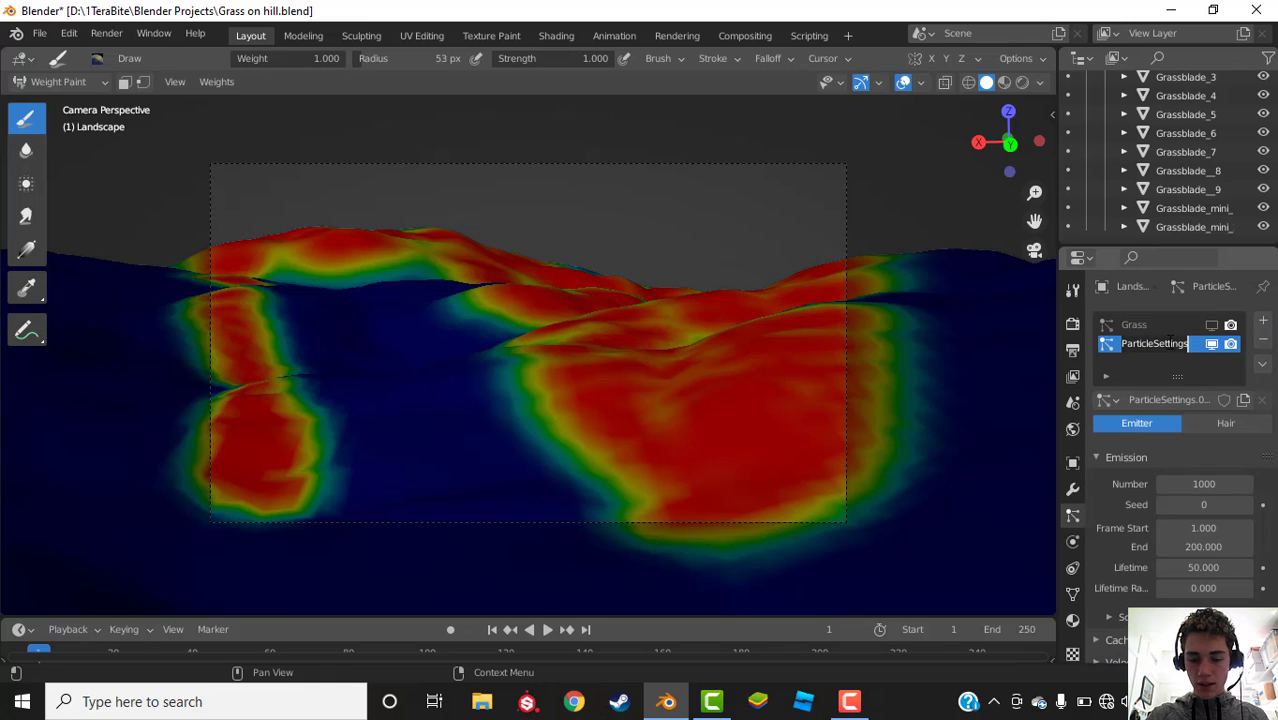
type("Trees")
key("Return")
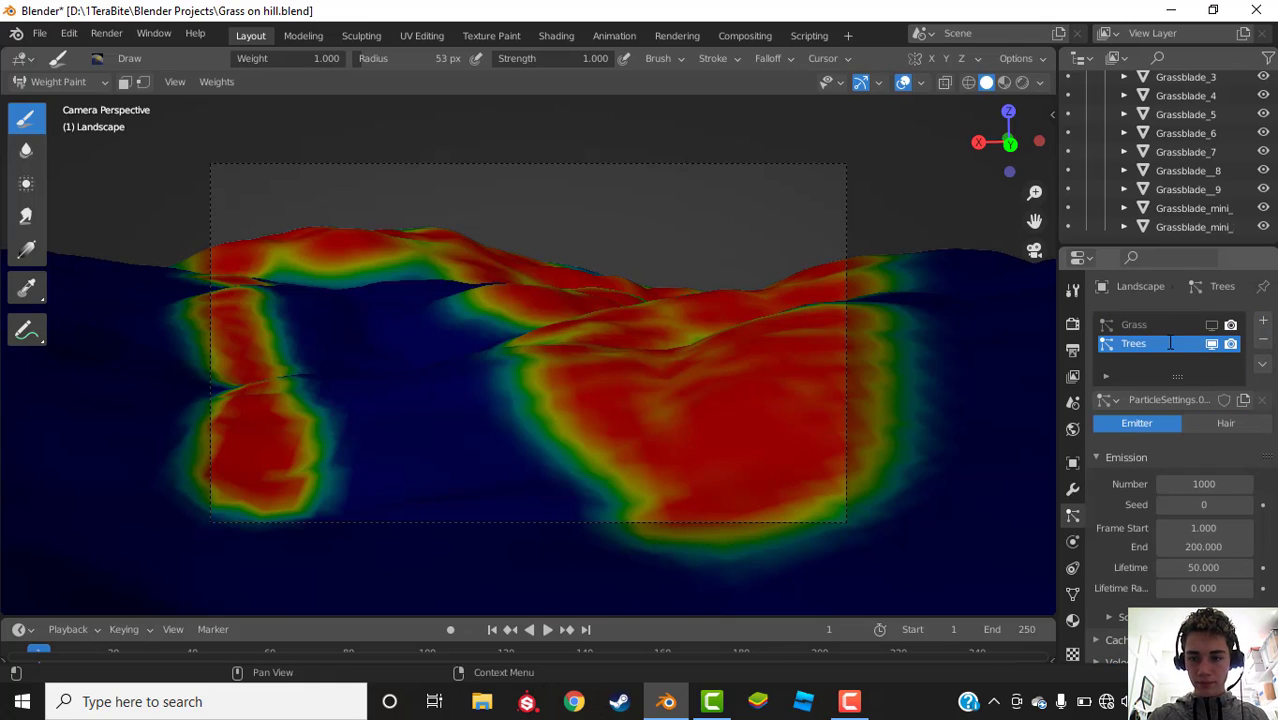
left_click(1224, 423)
Step: Assign the Trees vertex group as the density of the Trees particle system
scroll(1186, 413, "down", 15)
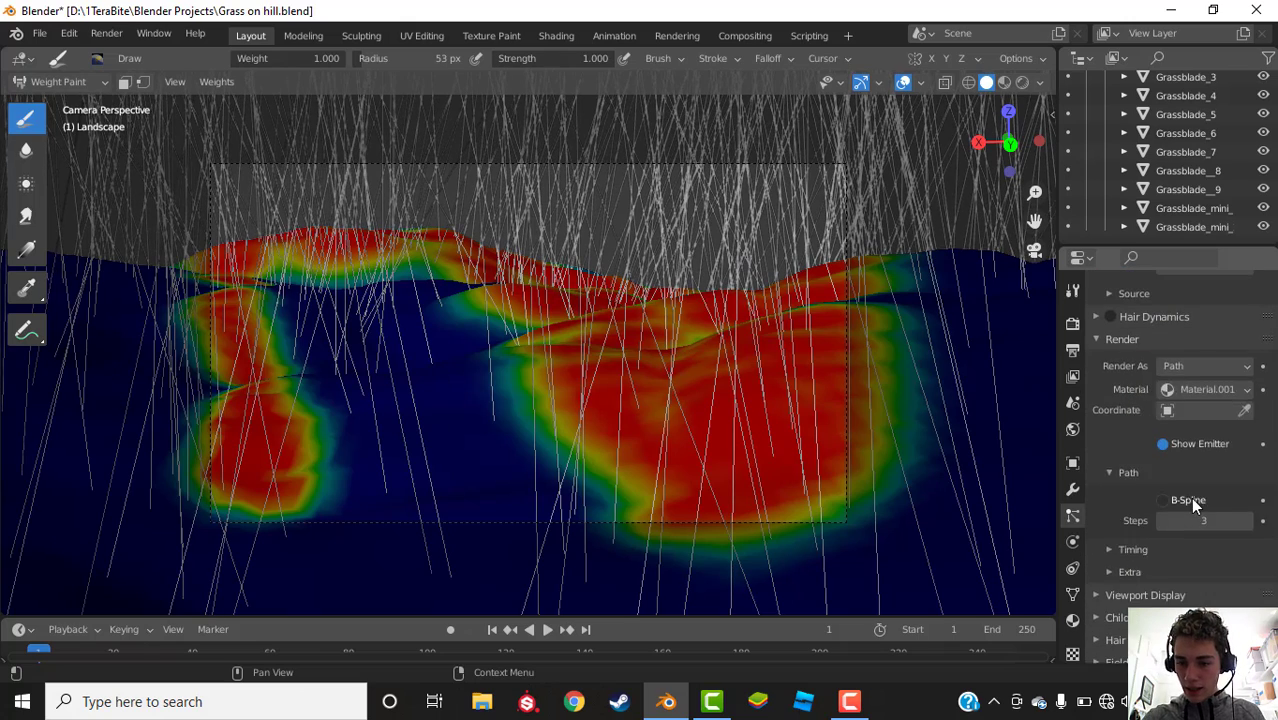
left_click(1198, 457)
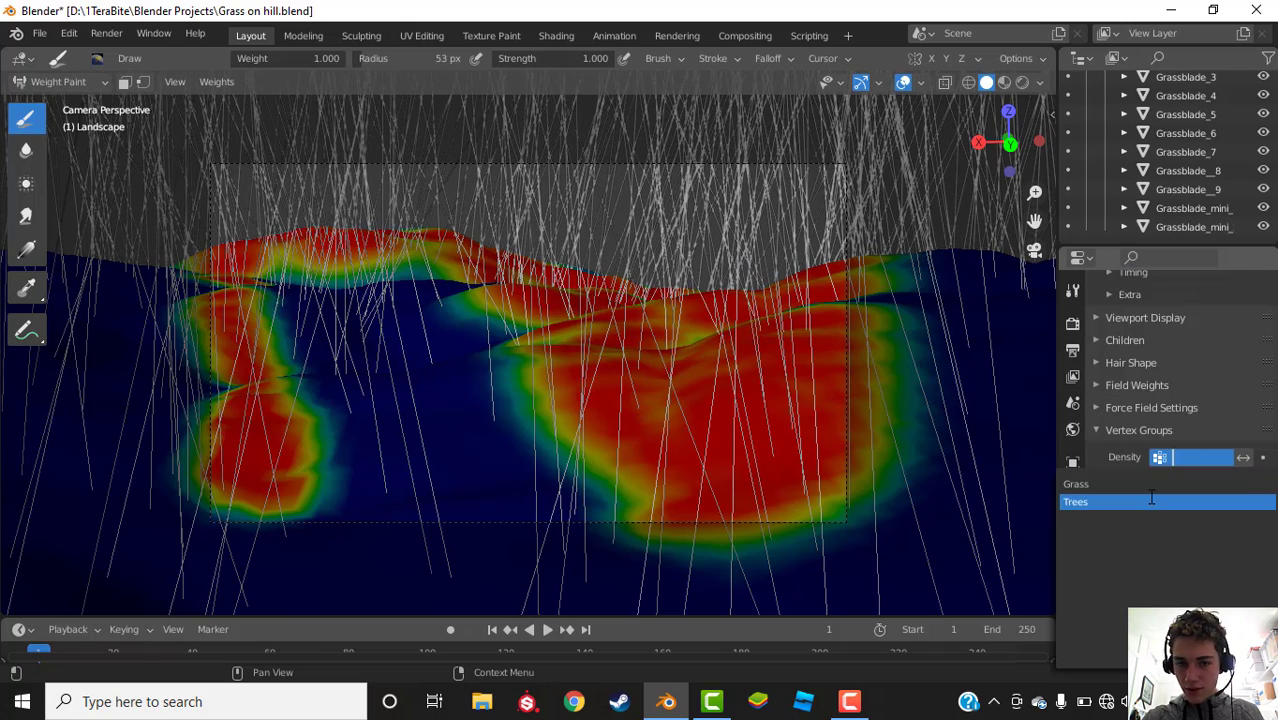
left_click(1090, 496)
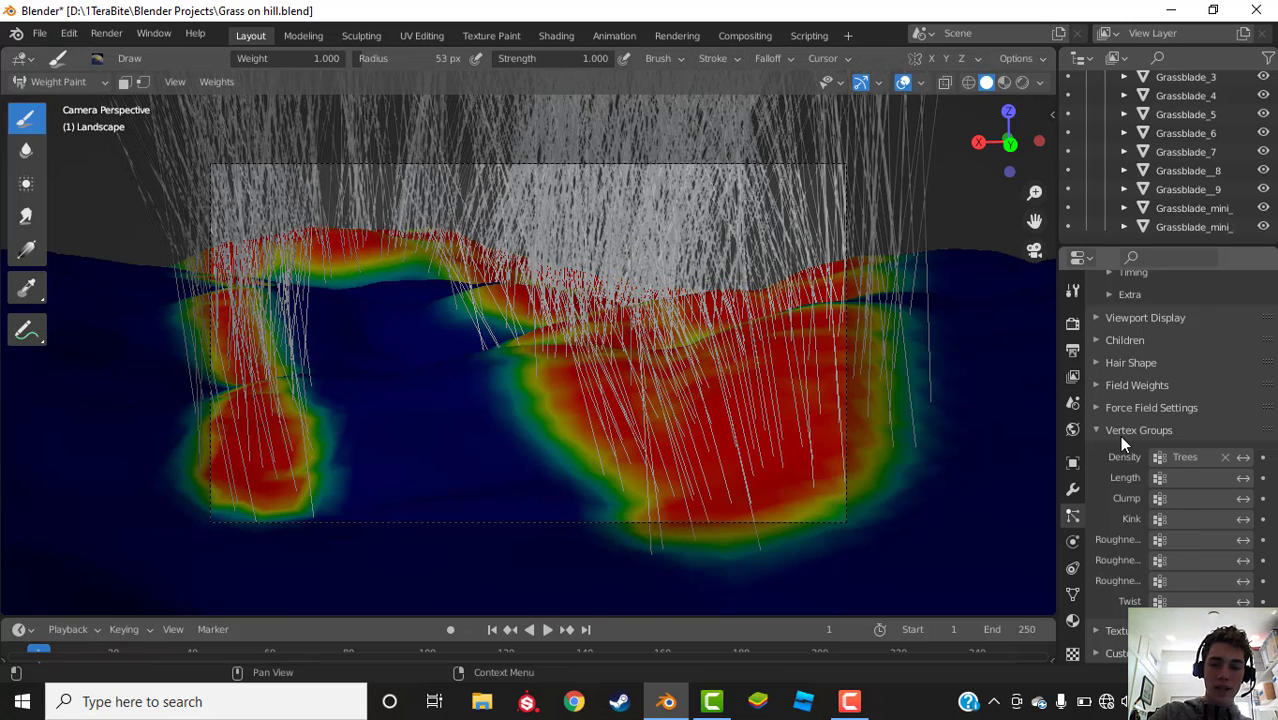
Step: Set the emission number of the Trees particle system to 200 and save the file
scroll(1120, 437, "up", 1)
scroll(1119, 435, "up", 5)
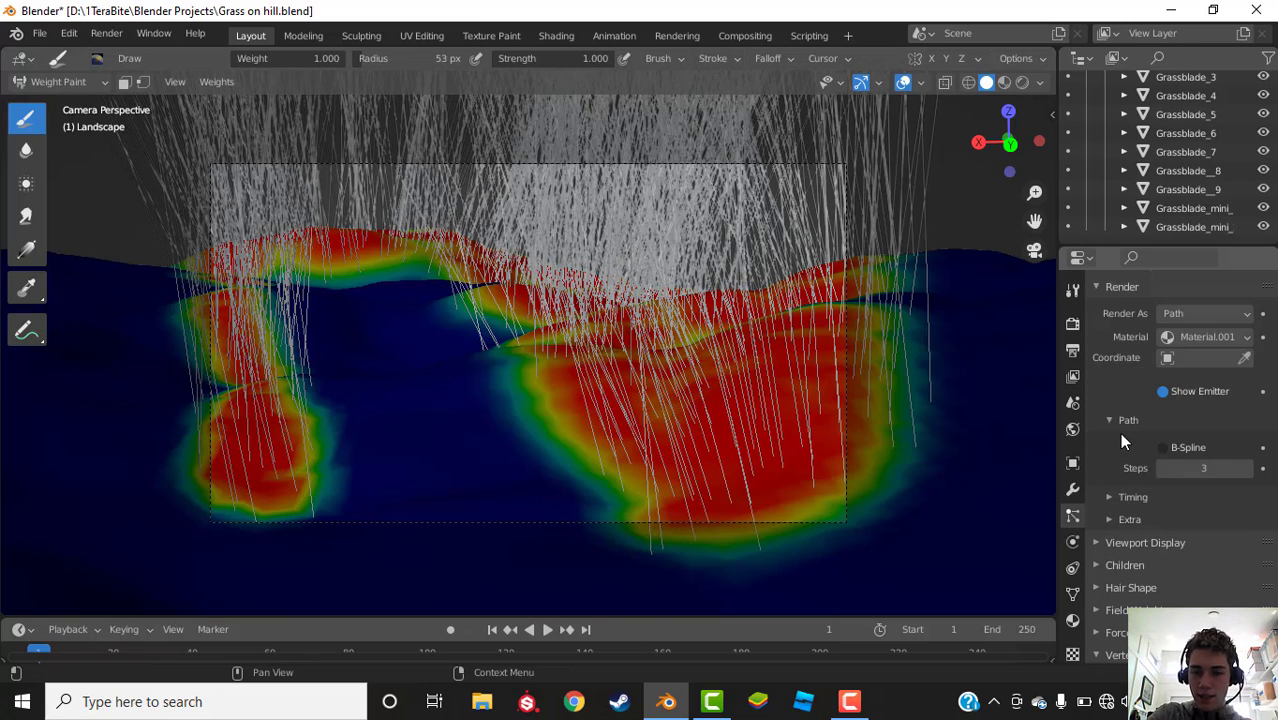
scroll(1121, 420, "up", 5)
scroll(1160, 415, "up", 4)
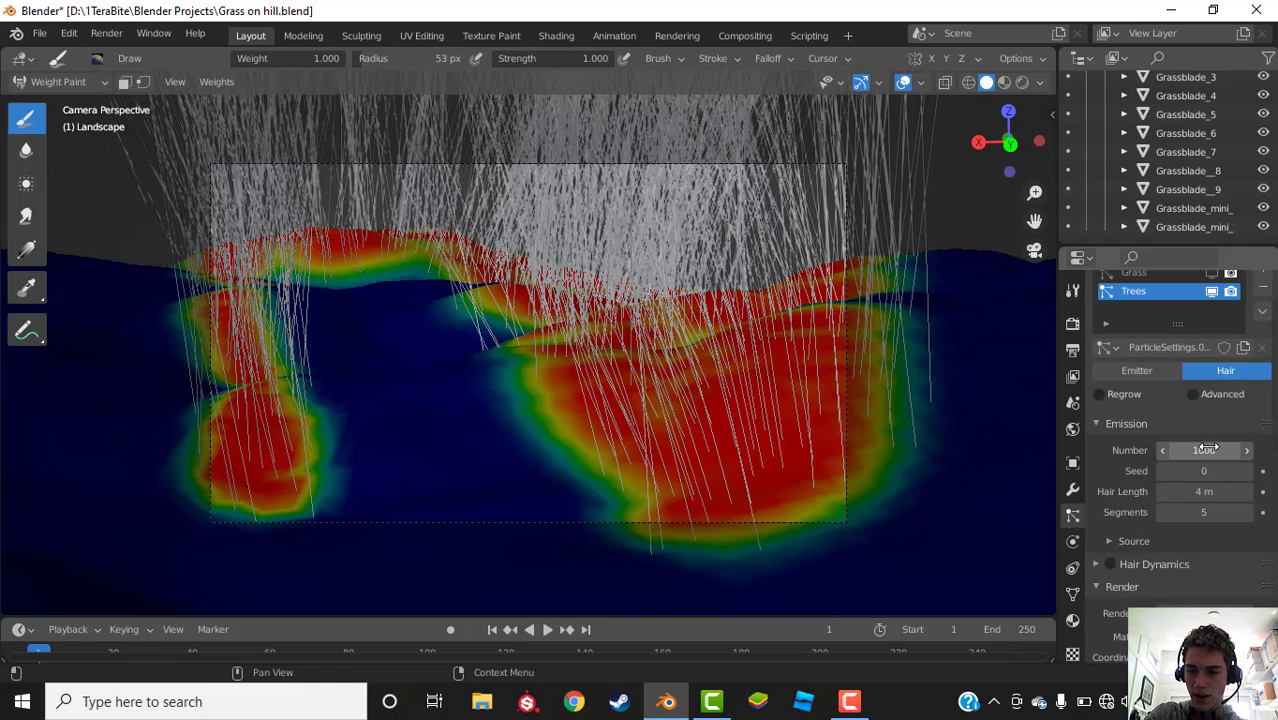
left_click(1207, 450)
type("100")
key("Return")
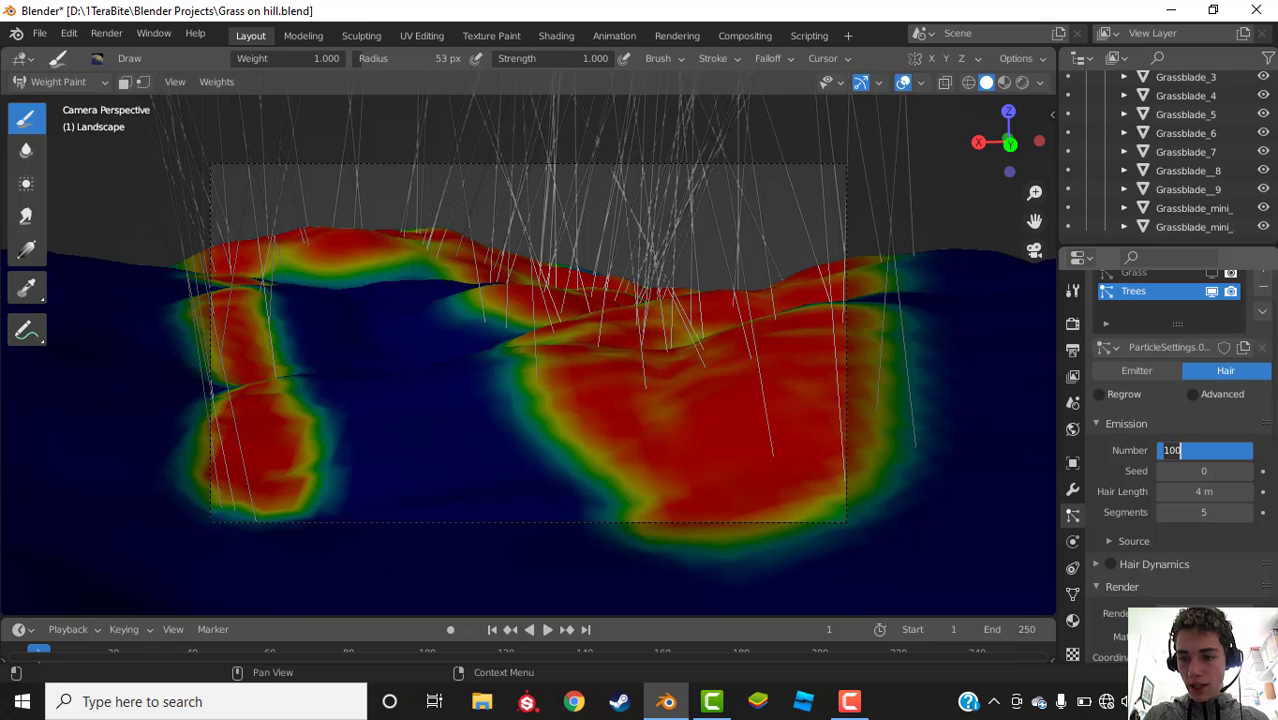
key("Return")
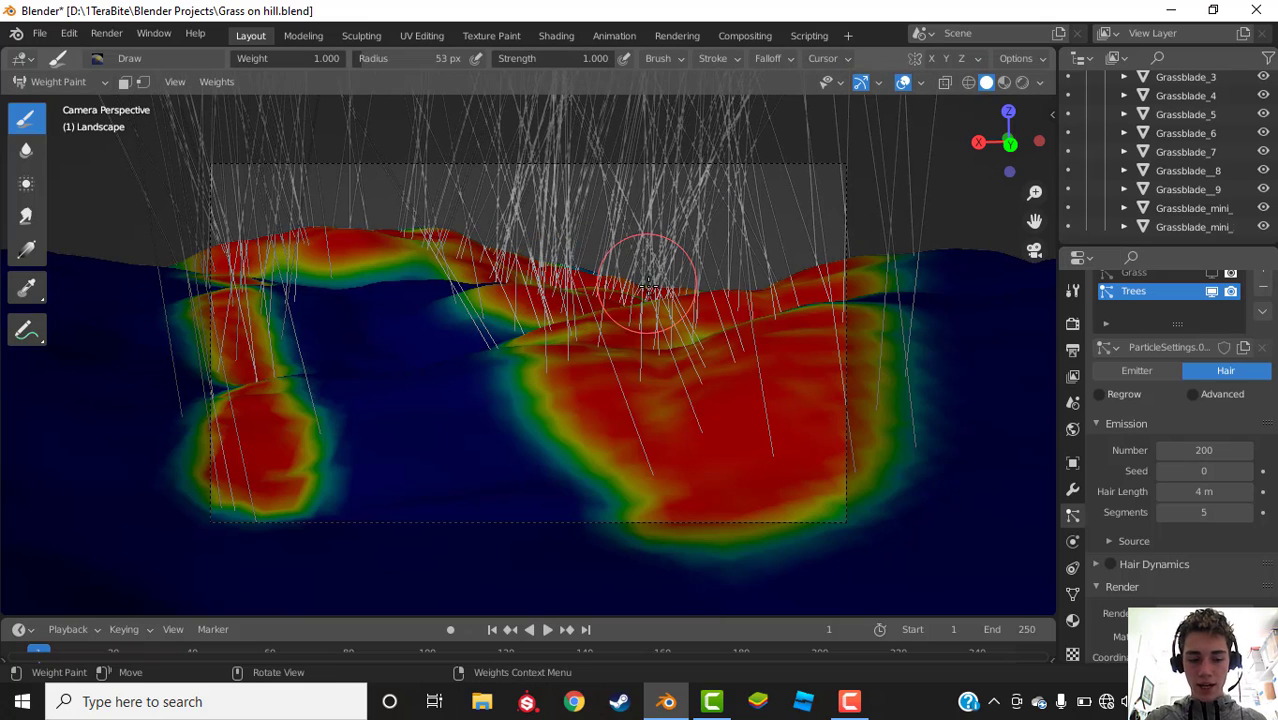
key("ctrl+s")
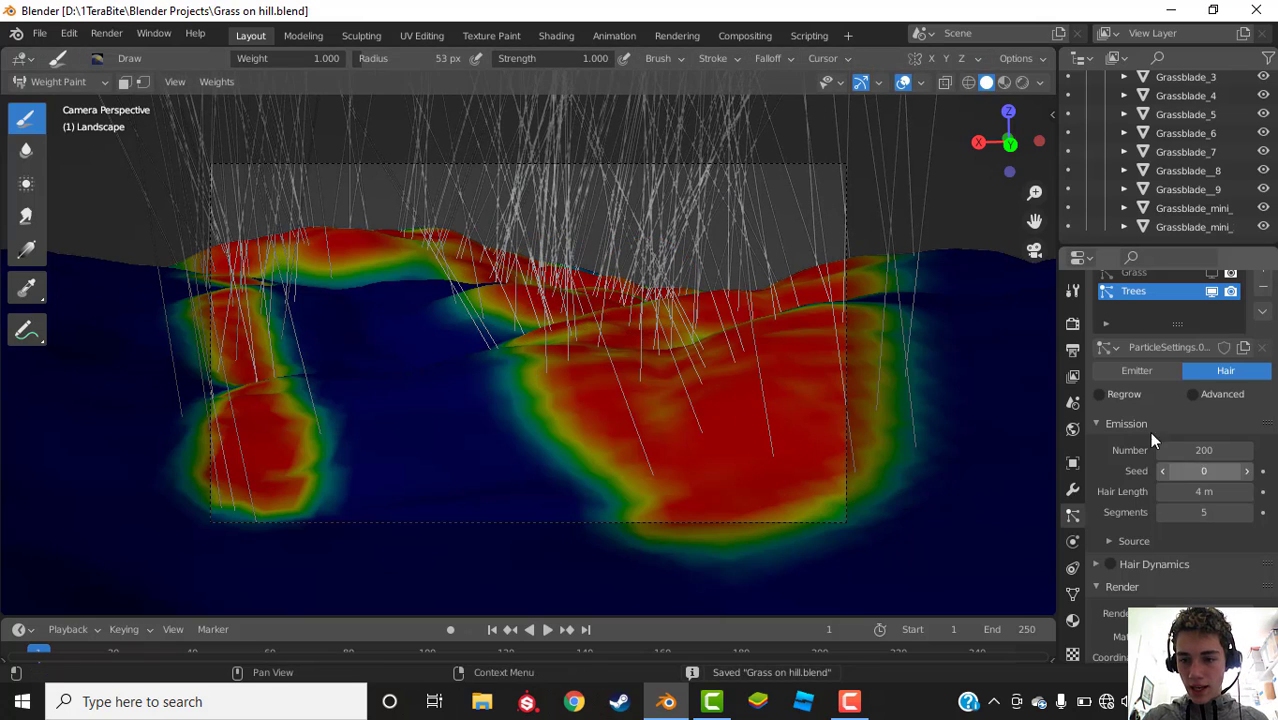
Step: Switch the landscape to Object Mode and enable the advanced options with Rotation for the Trees particle system
left_click(58, 81)
left_click(95, 101)
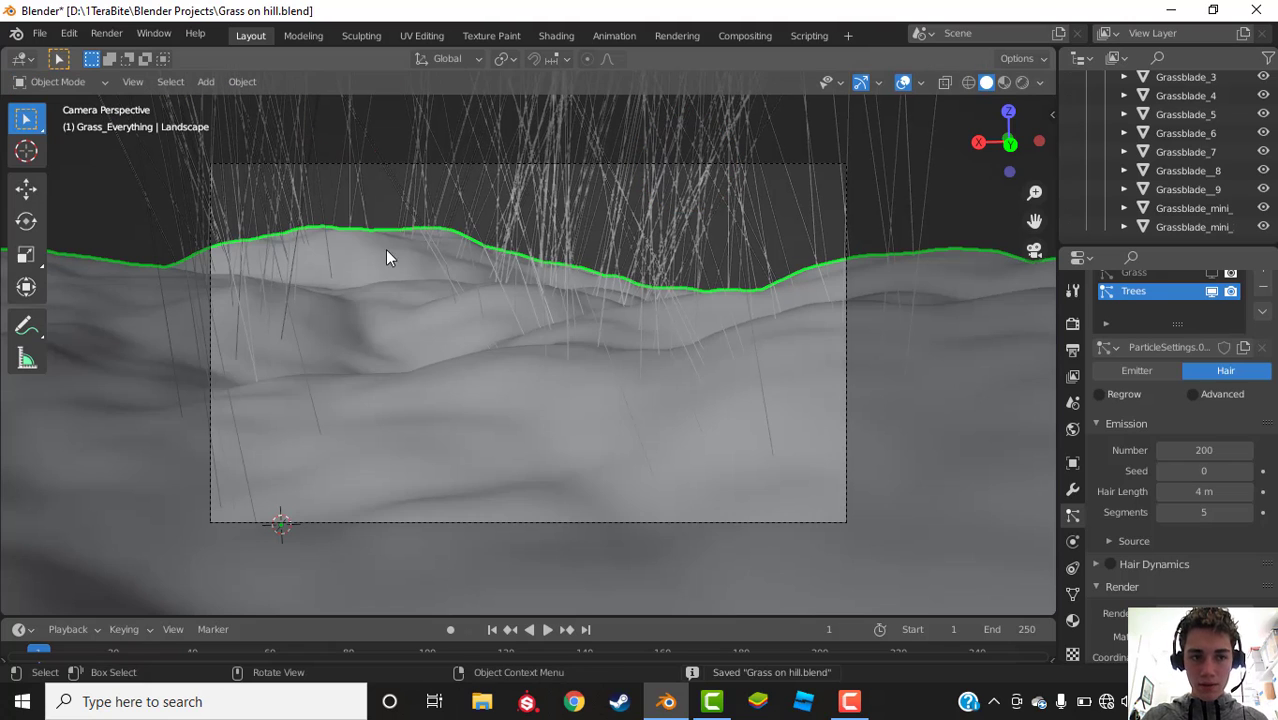
scroll(1170, 475, "down", 4)
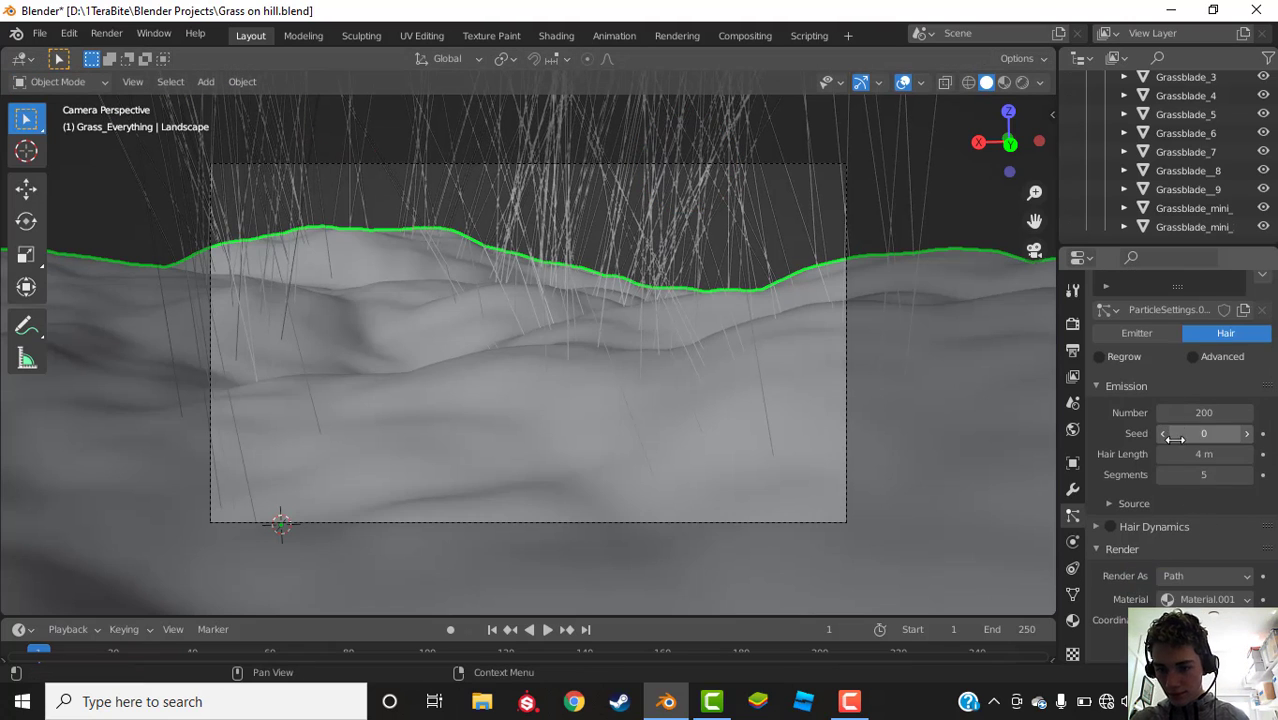
scroll(1167, 520, "down", 6)
scroll(1160, 460, "up", 12)
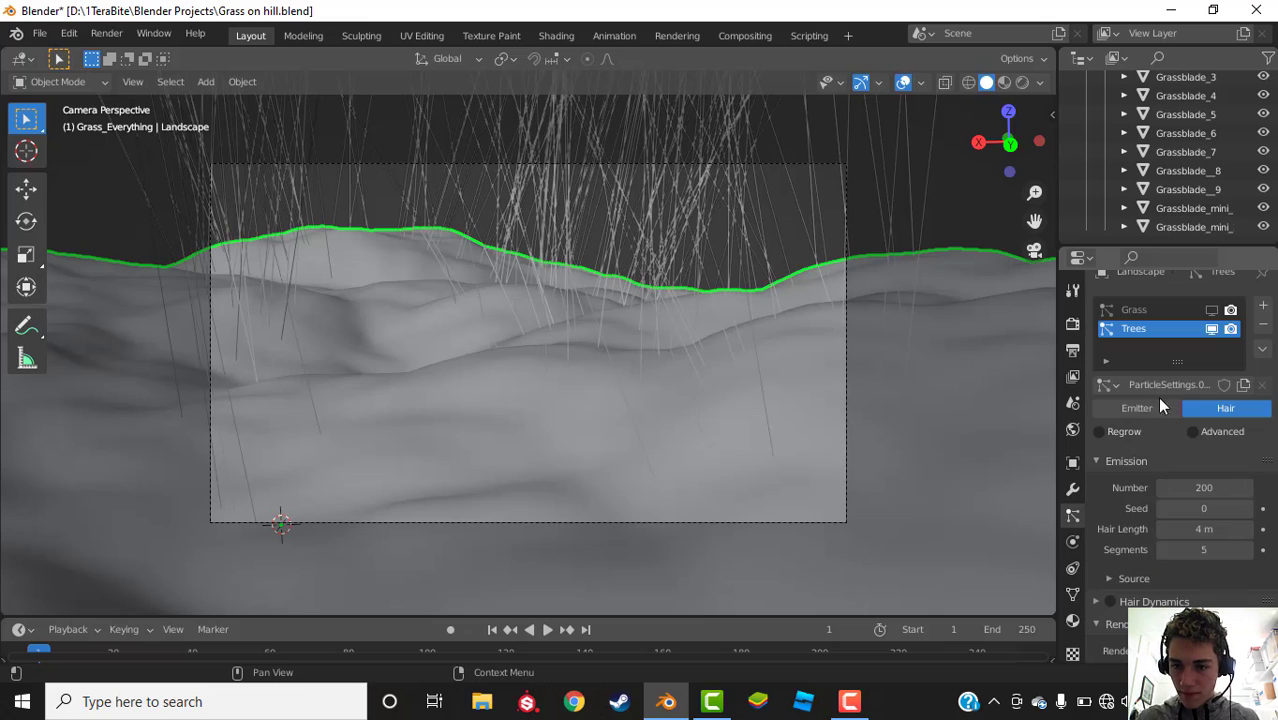
scroll(1160, 490, "down", 7)
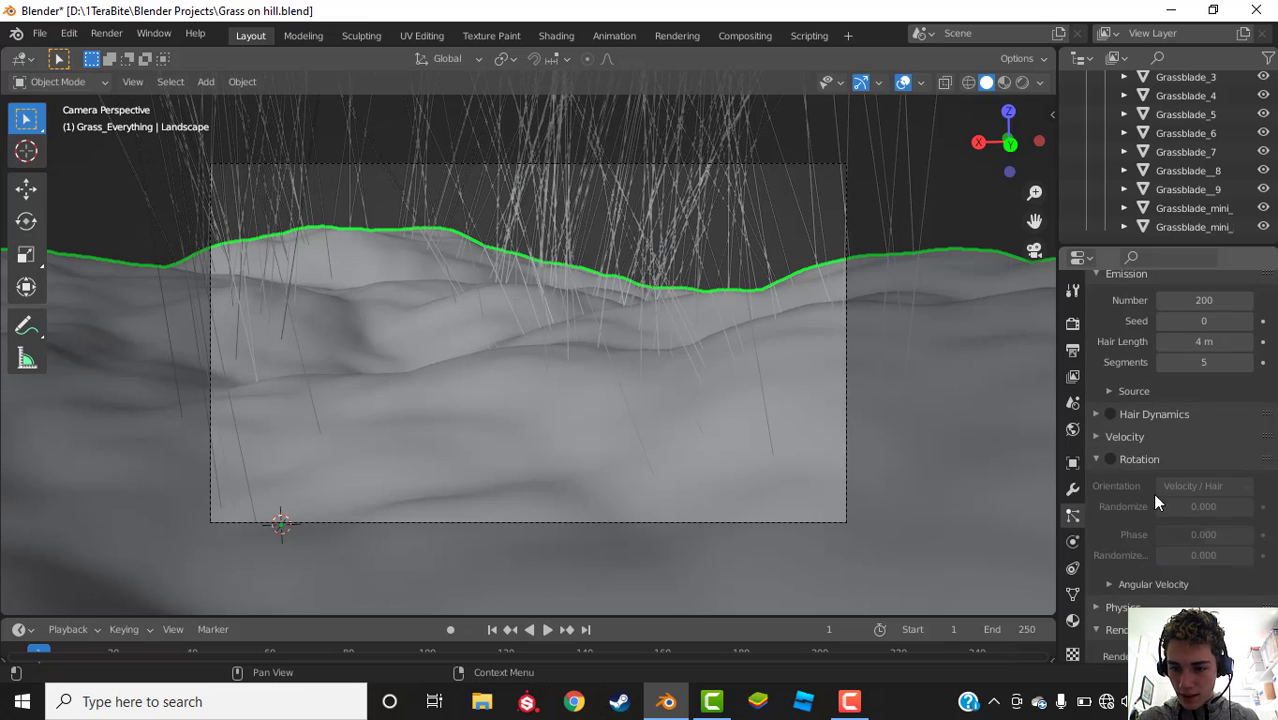
left_click(1111, 459)
Step: Set the Trees particle system to render as Collection
scroll(1120, 461, "down", 4)
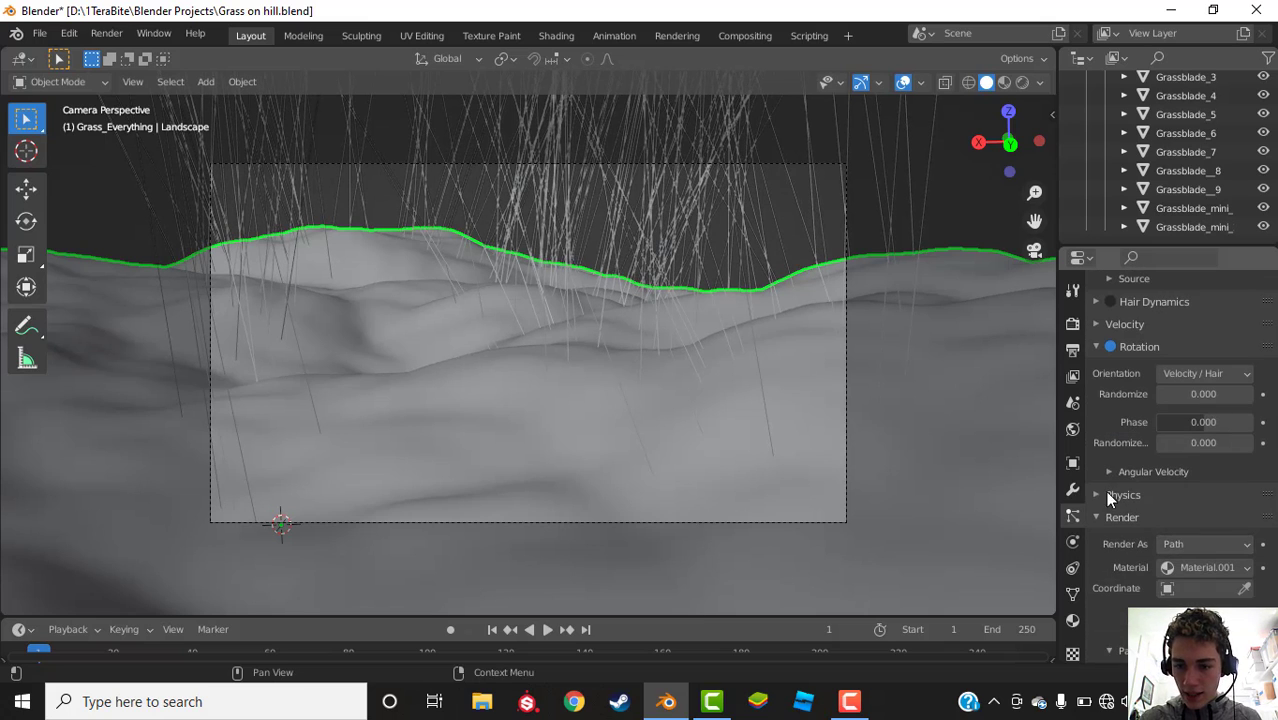
left_click(1205, 543)
left_click(1197, 585)
Step: Collapse the Grass collection and create a new collection under the scene collection, named tREES
scroll(1165, 190, "up", 4)
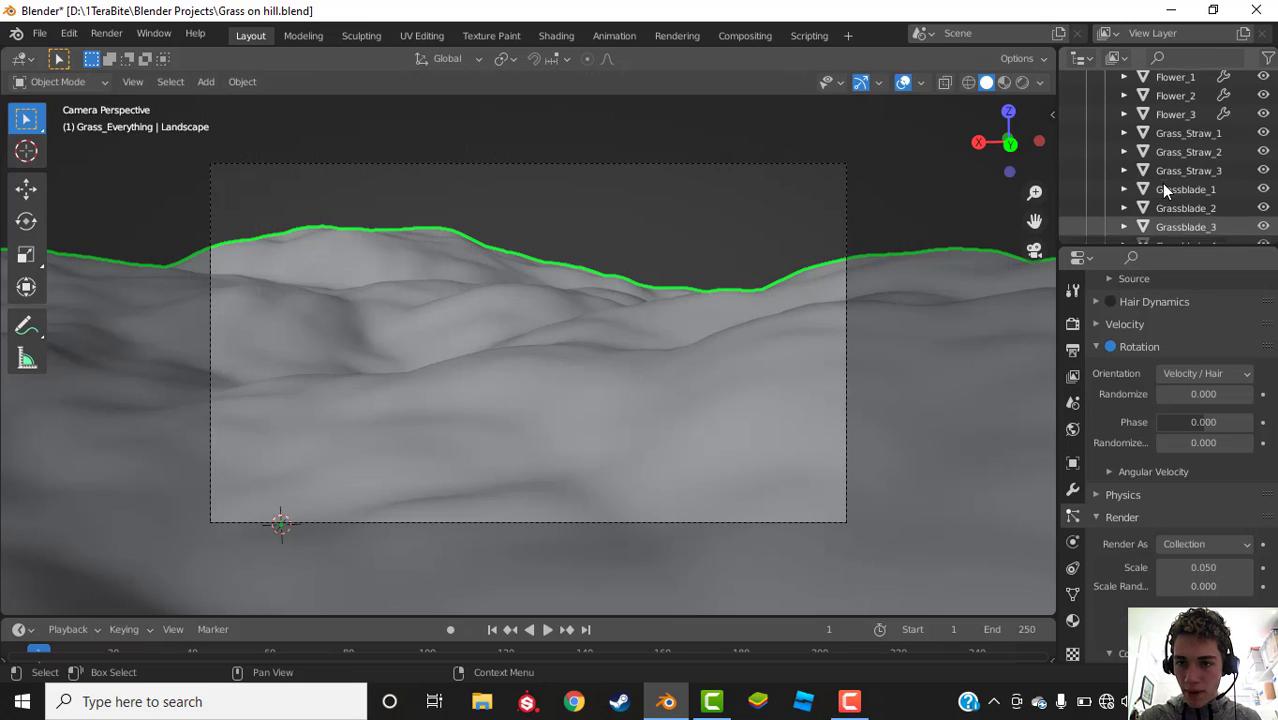
scroll(1165, 190, "up", 5)
left_click(1086, 174)
left_click(1101, 204)
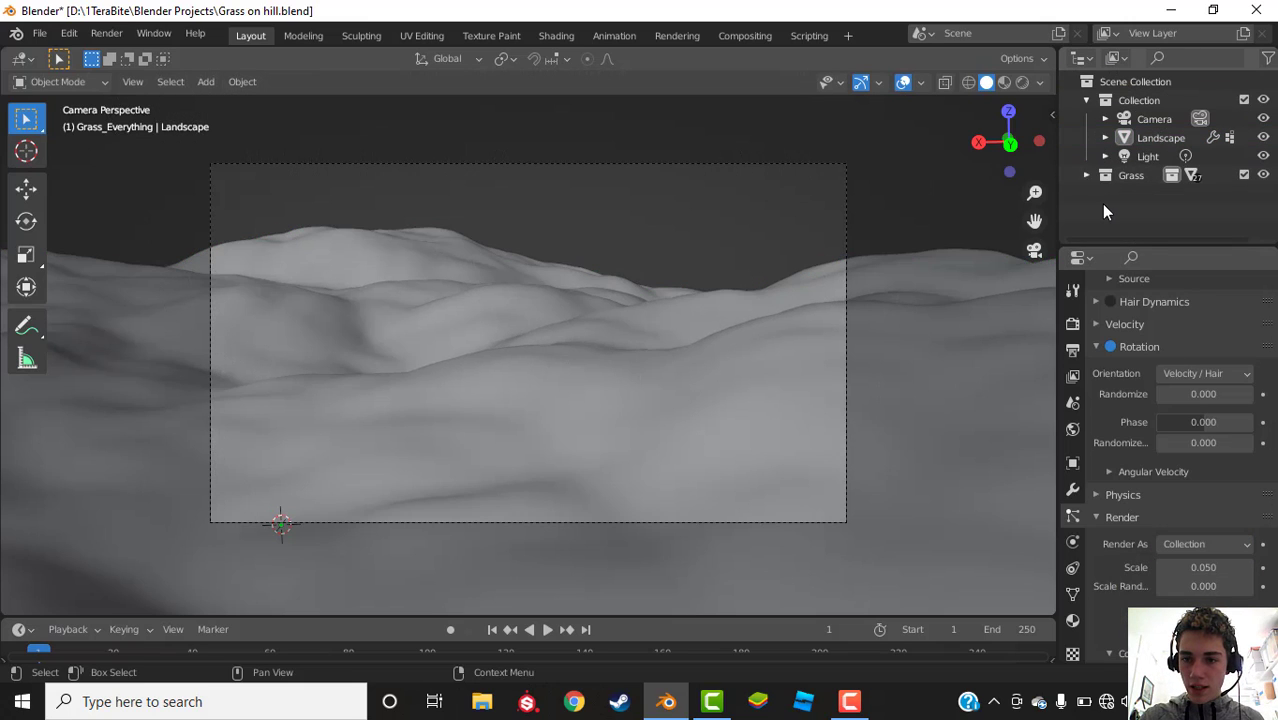
right_click(1104, 211)
left_click(1104, 205)
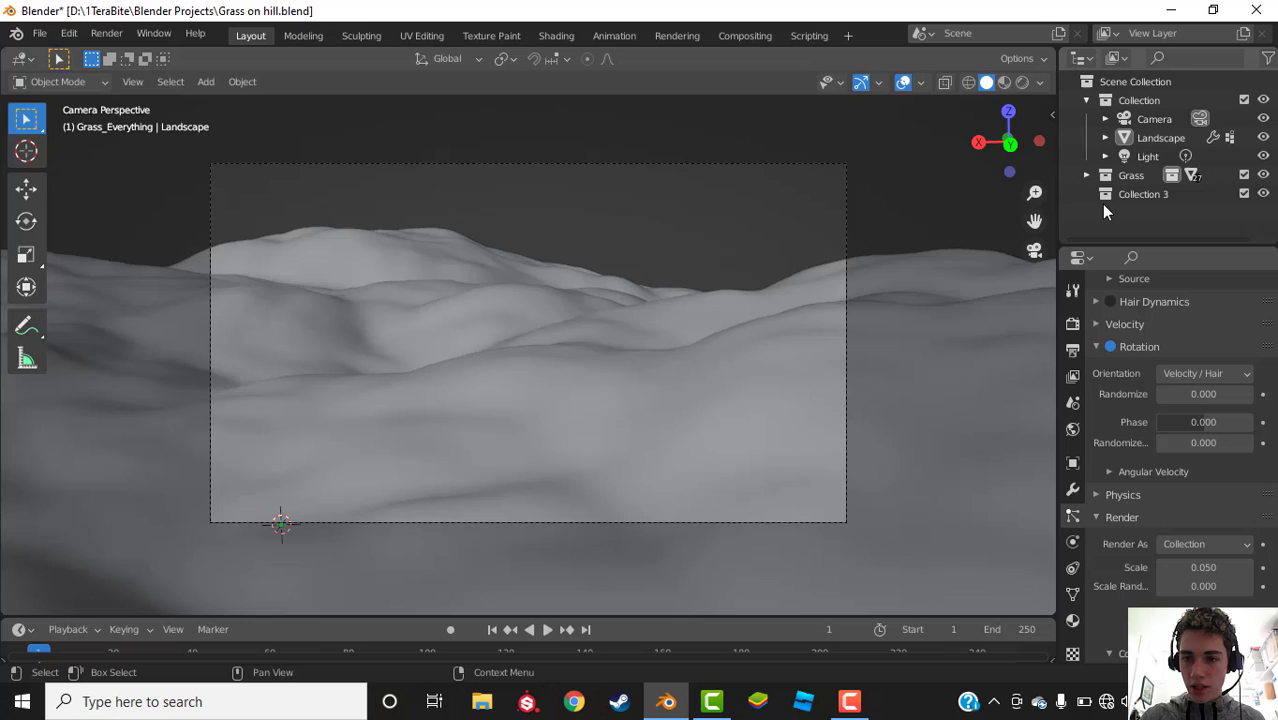
left_click(1170, 192)
double_click(1173, 191)
type("tREES")
key("Return")
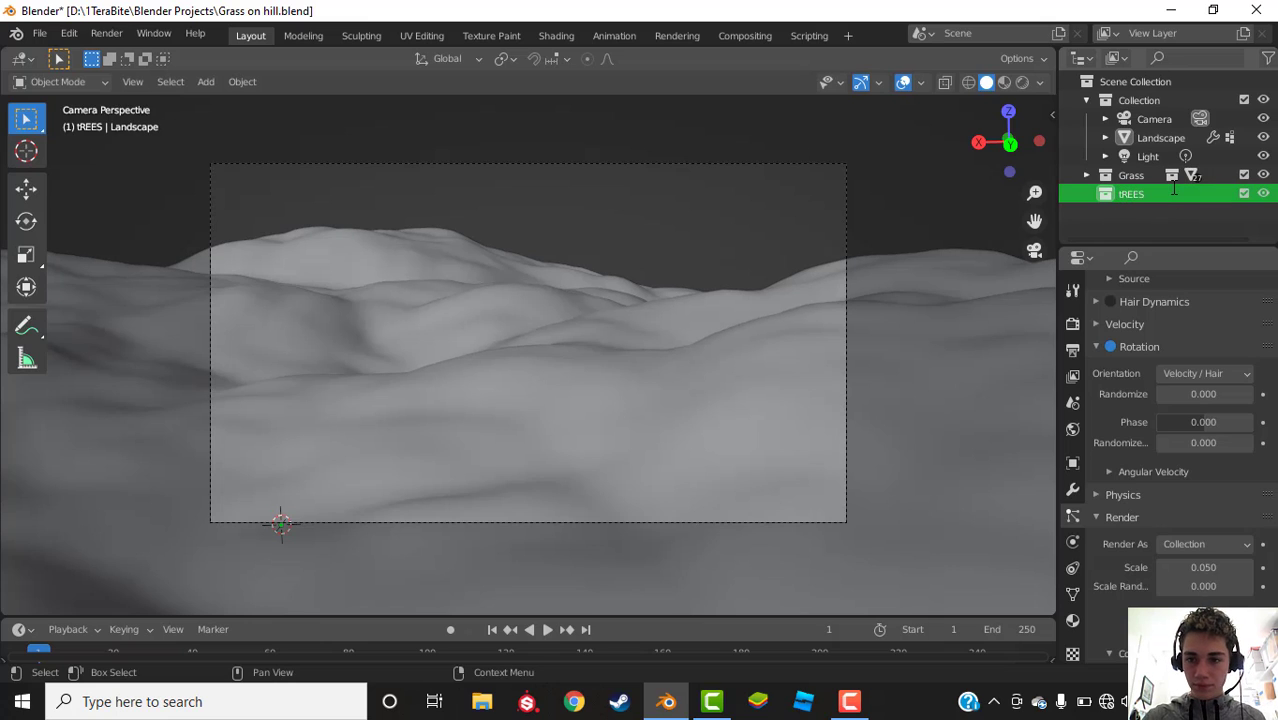
Step: Start an Append and browse to the D:\1TeraBite\Blender Projects folder
left_click(39, 33)
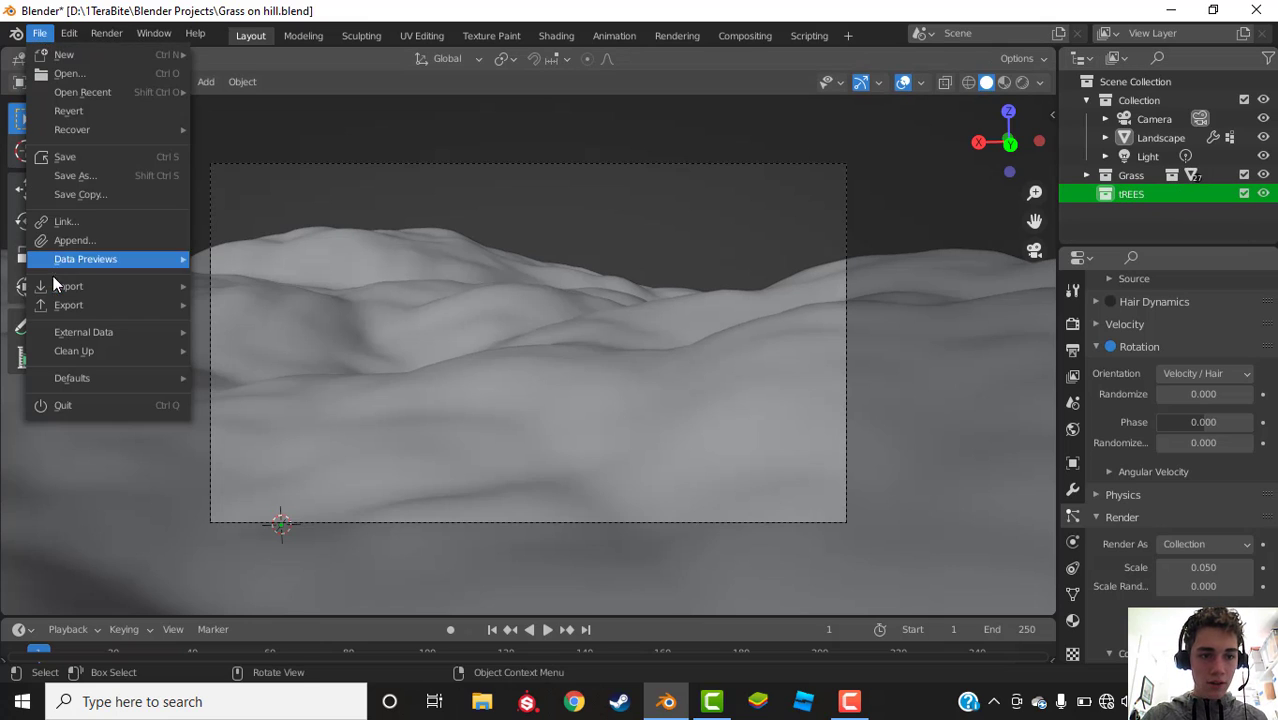
left_click(58, 240)
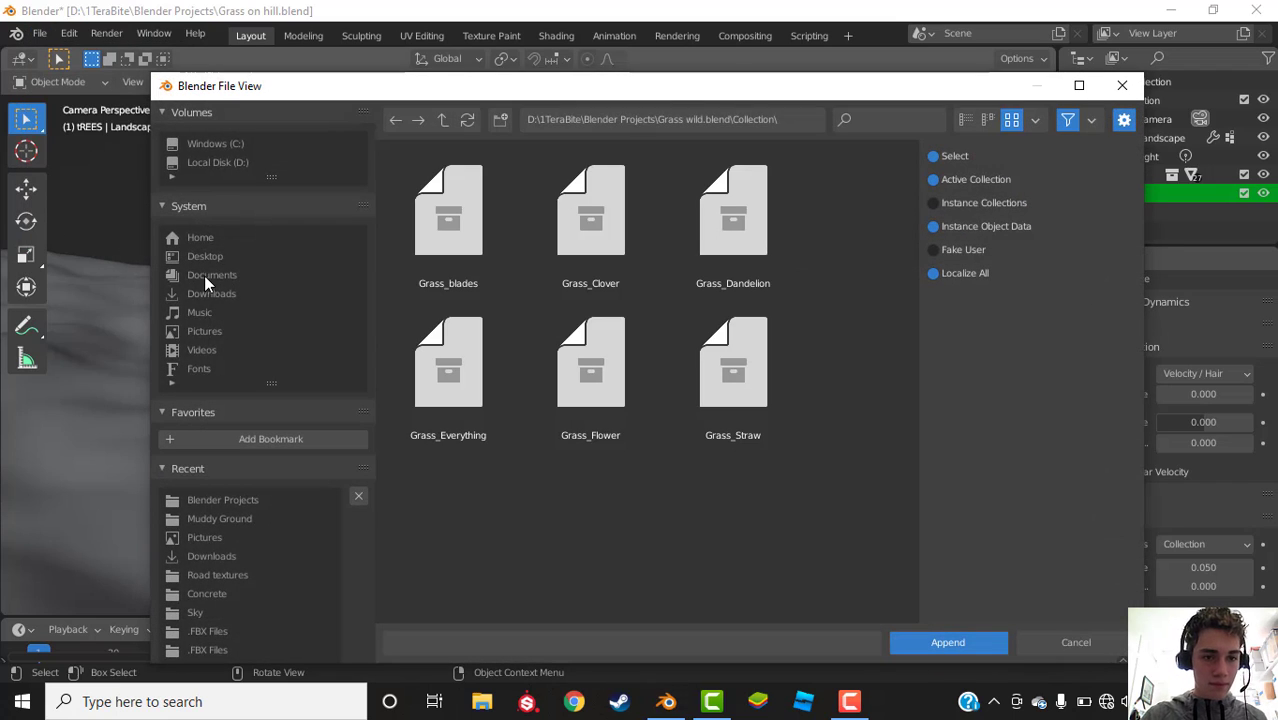
left_click(228, 162)
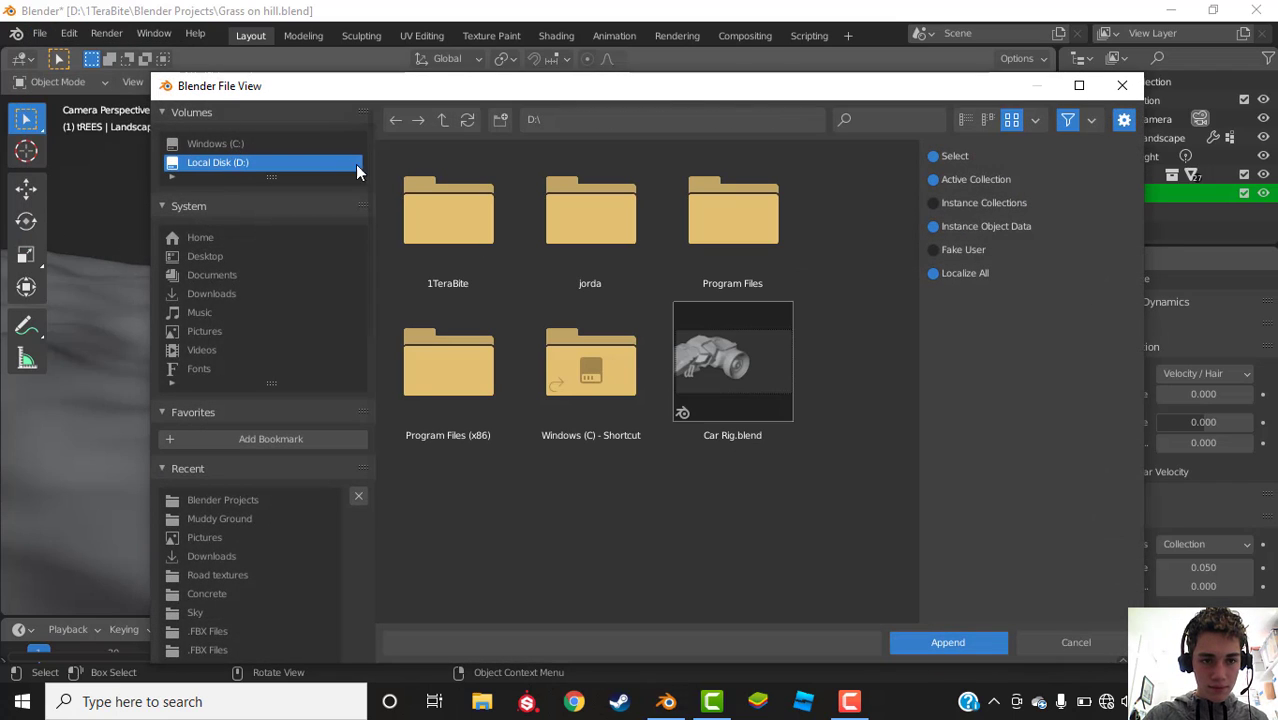
double_click(435, 250)
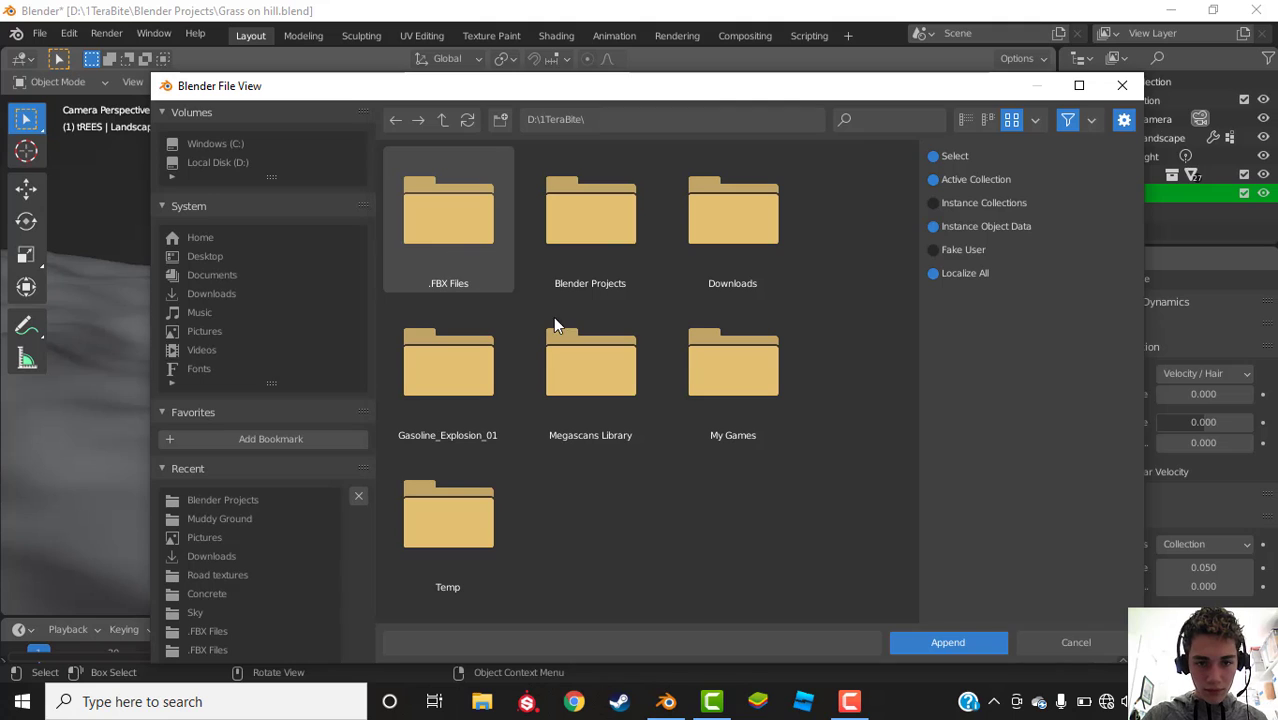
double_click(590, 250)
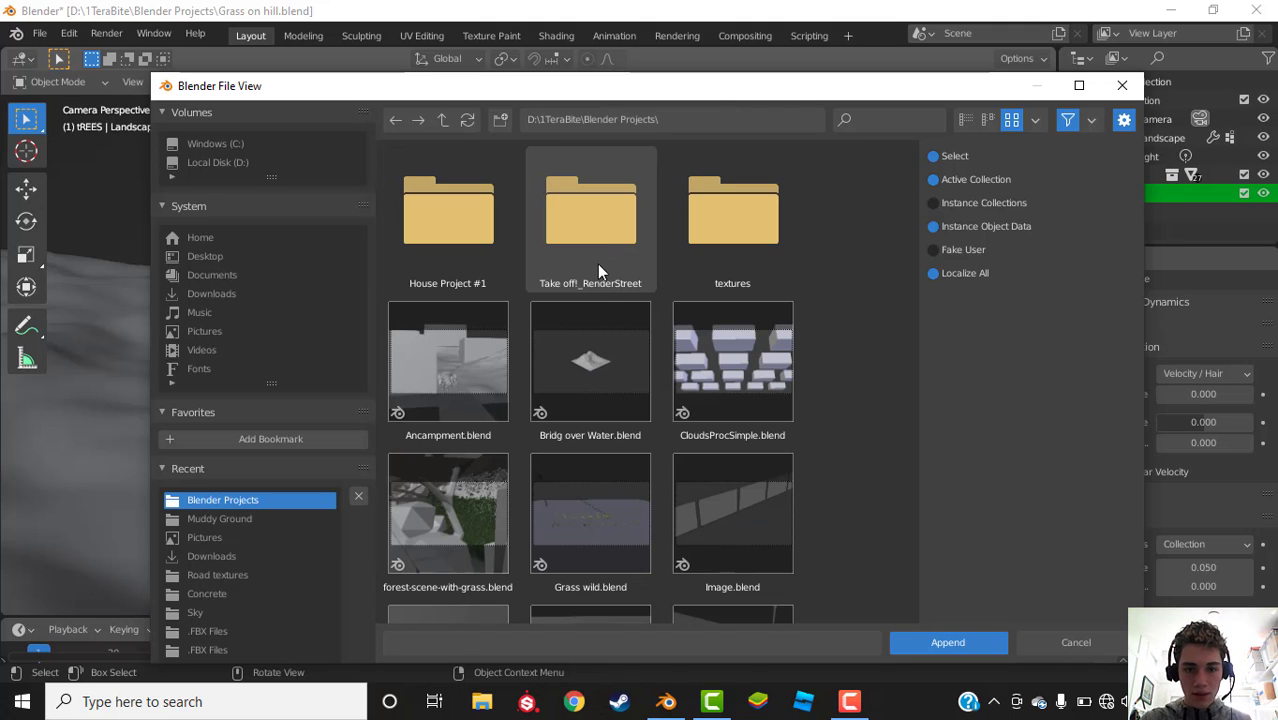
Step: Append the Trees collection from Trees.blend into the tREES collection
scroll(600, 272, "down", 2)
scroll(617, 260, "down", 2)
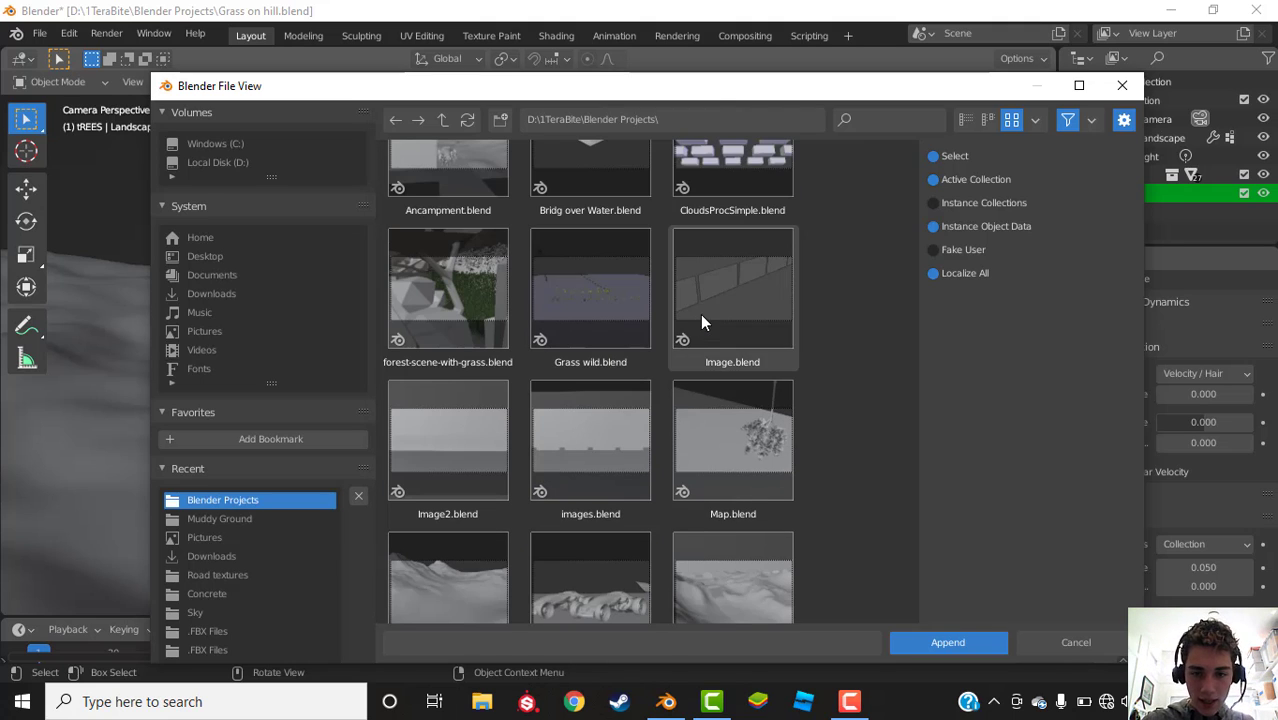
scroll(695, 310, "down", 2)
scroll(662, 303, "down", 2)
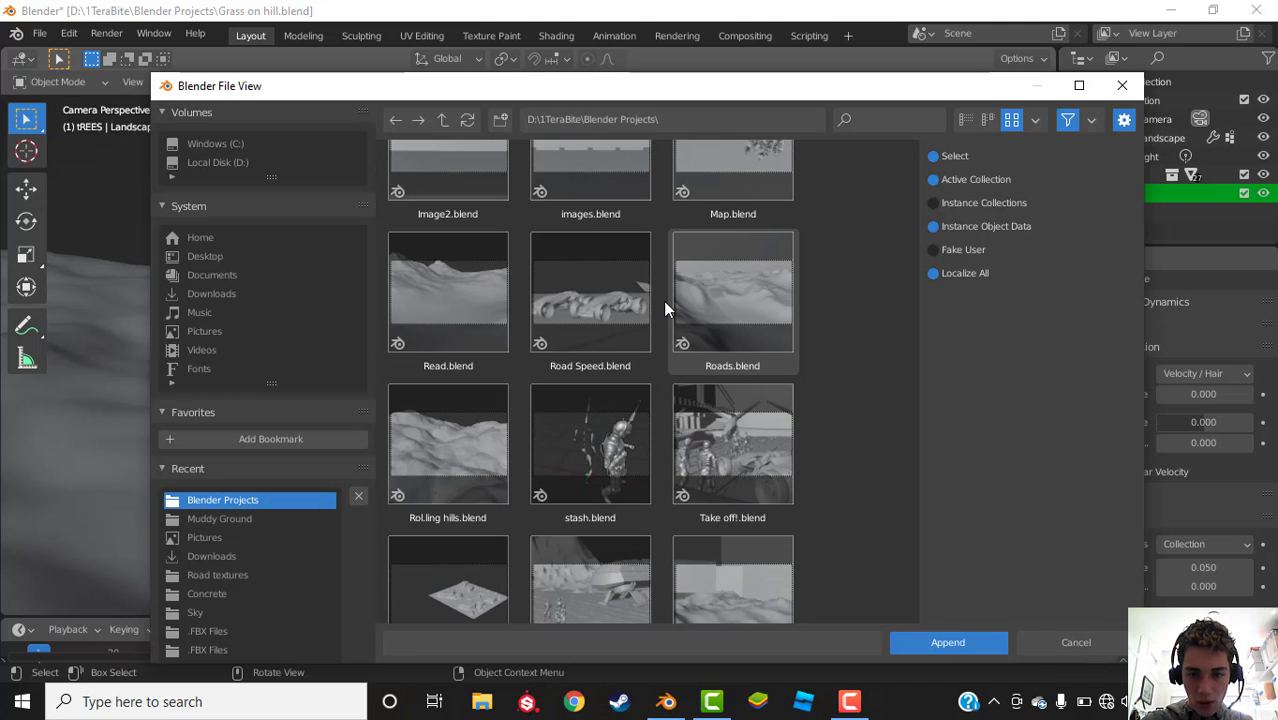
scroll(662, 305, "down", 2)
scroll(652, 318, "down", 2)
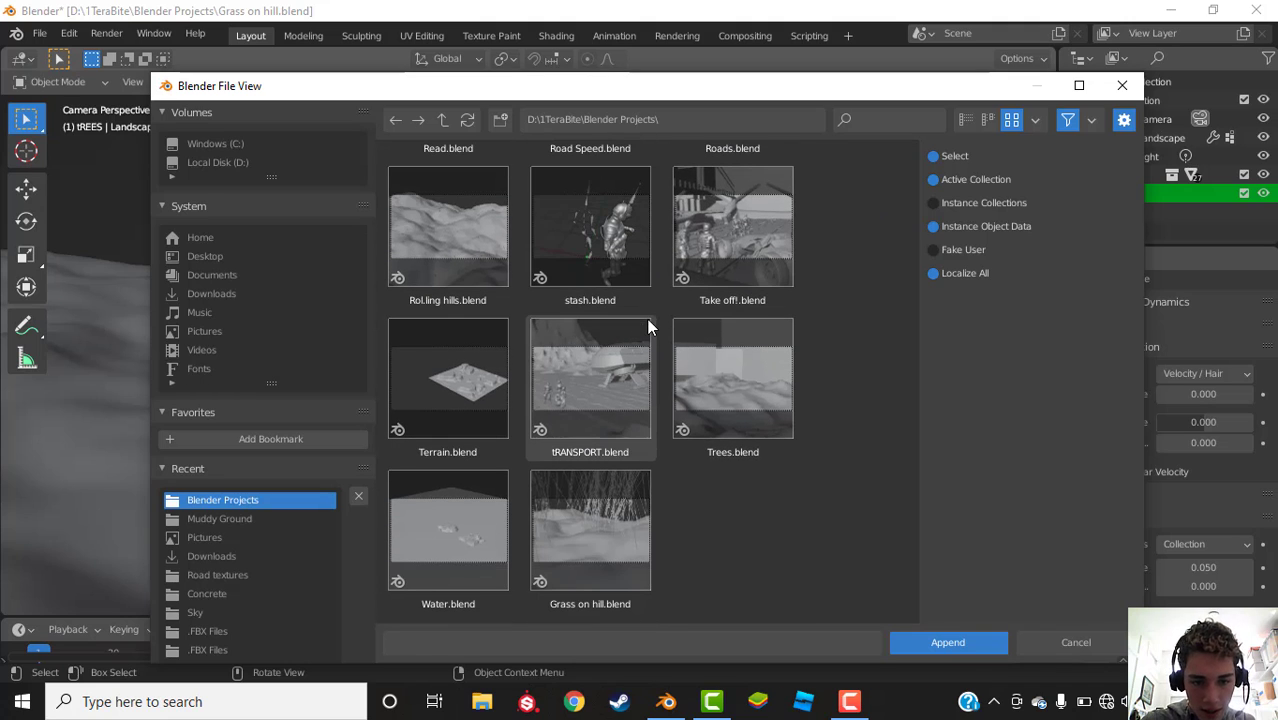
scroll(611, 331, "up", 1)
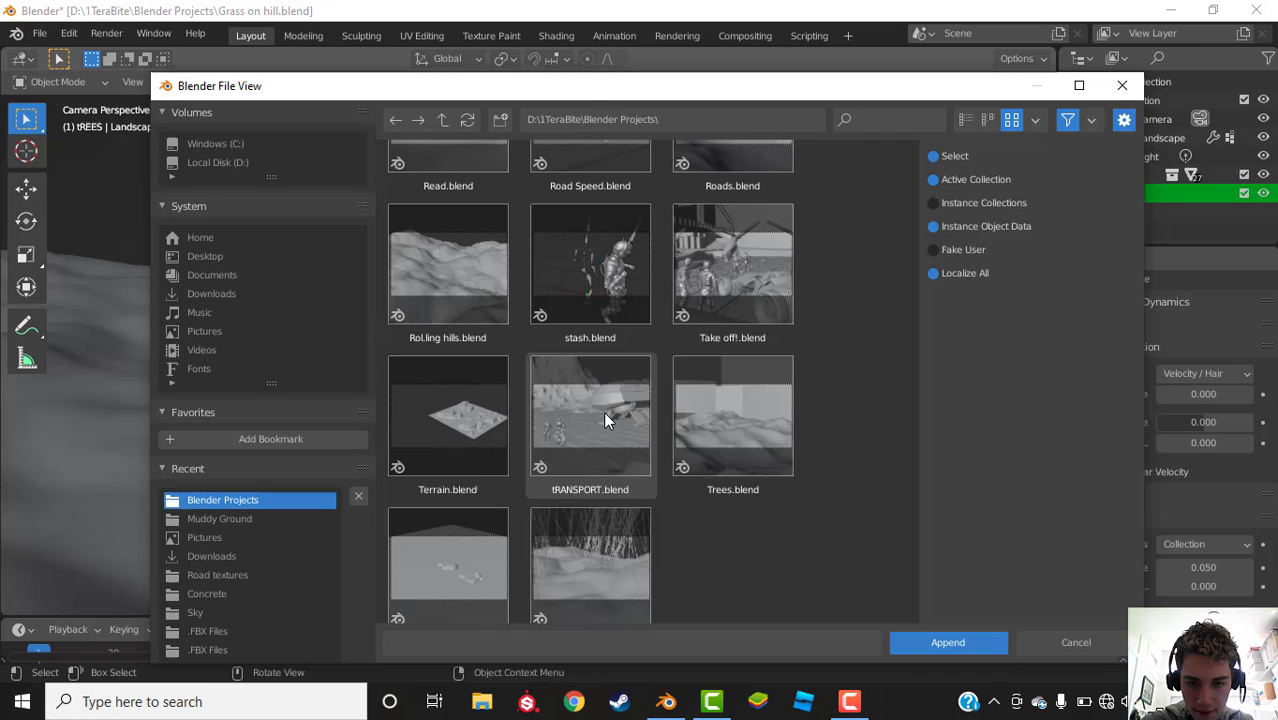
double_click(723, 398)
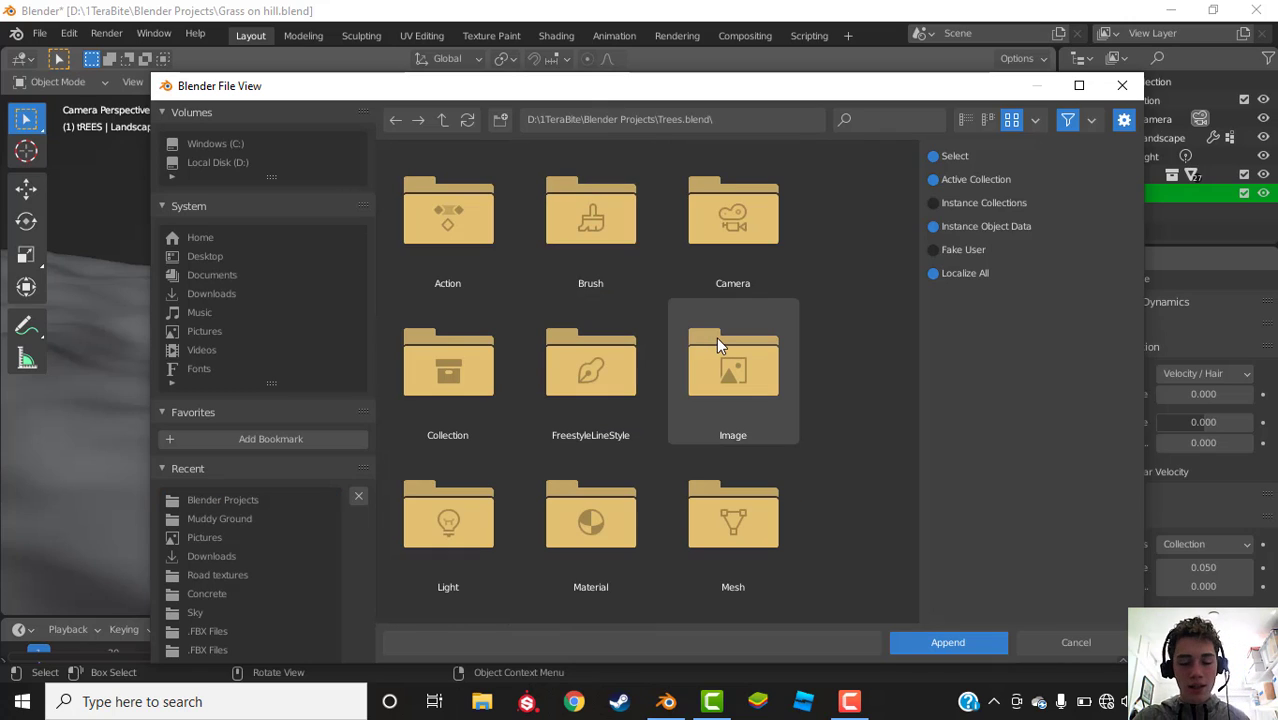
double_click(475, 397)
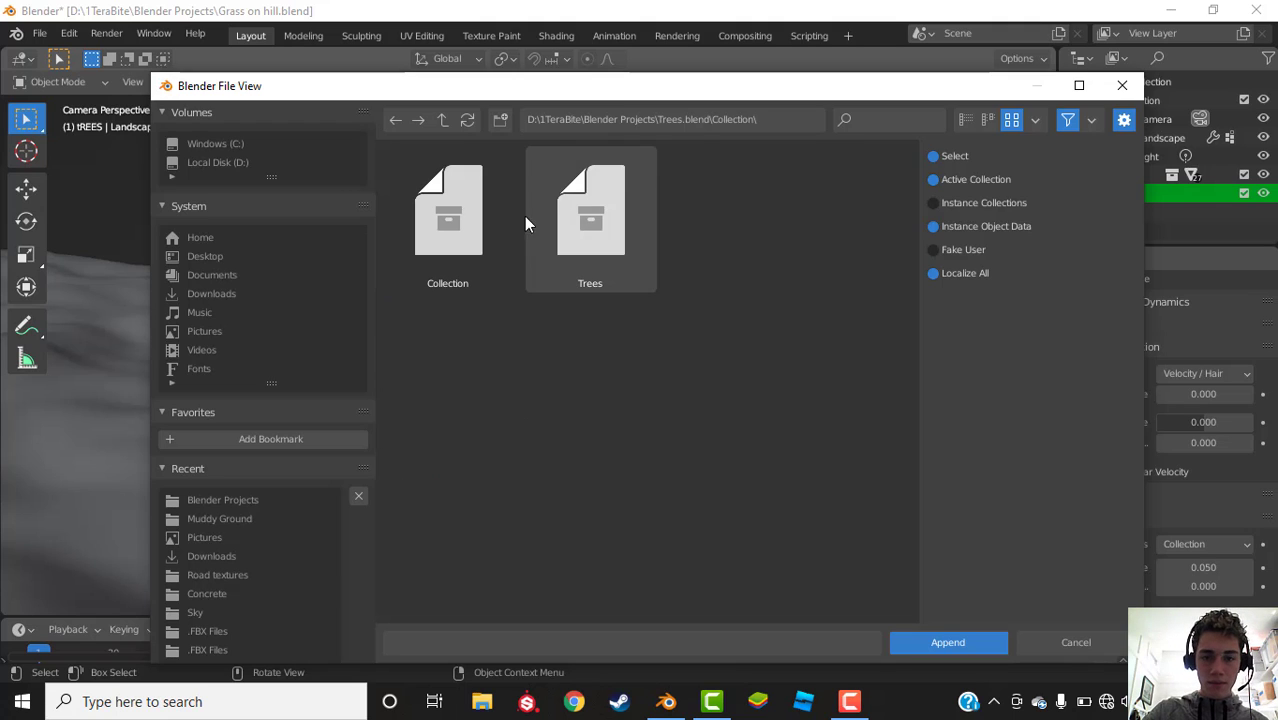
double_click(571, 211)
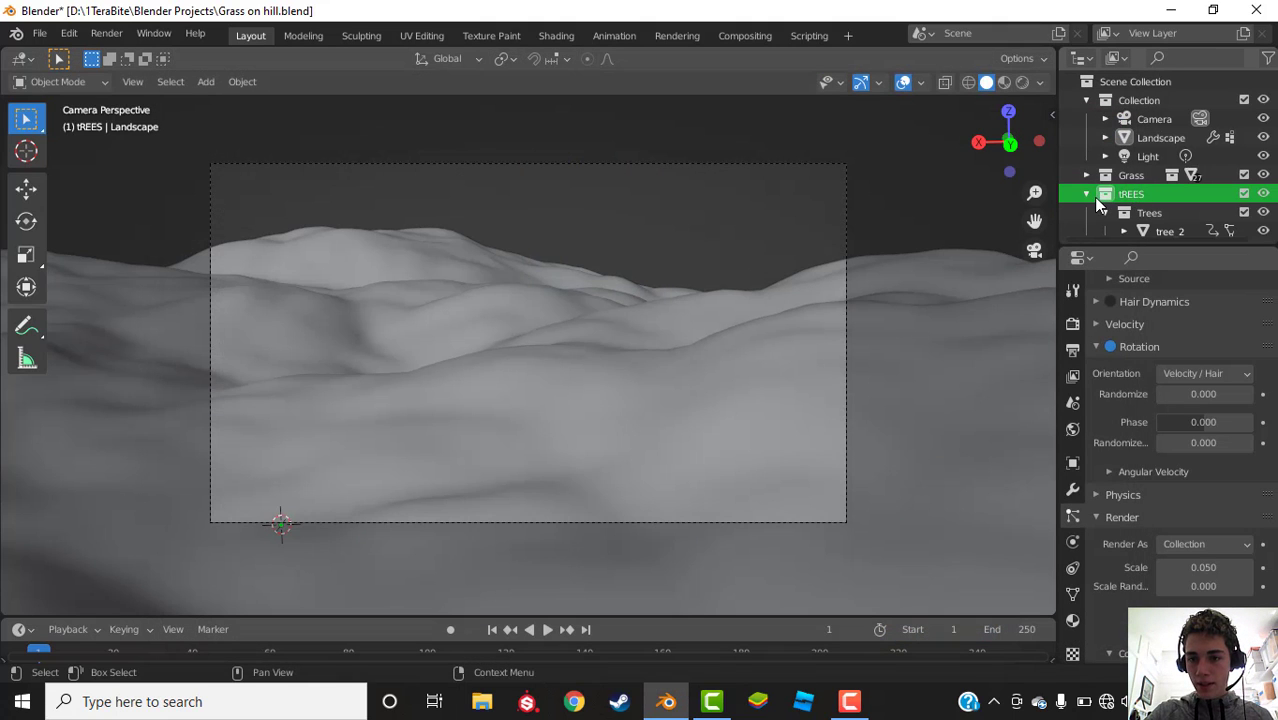
Step: Select the landscape and assign the Trees collection as the instance collection of its Trees particle system, rendered as Collection
scroll(1153, 212, "down", 1)
left_click(1158, 230)
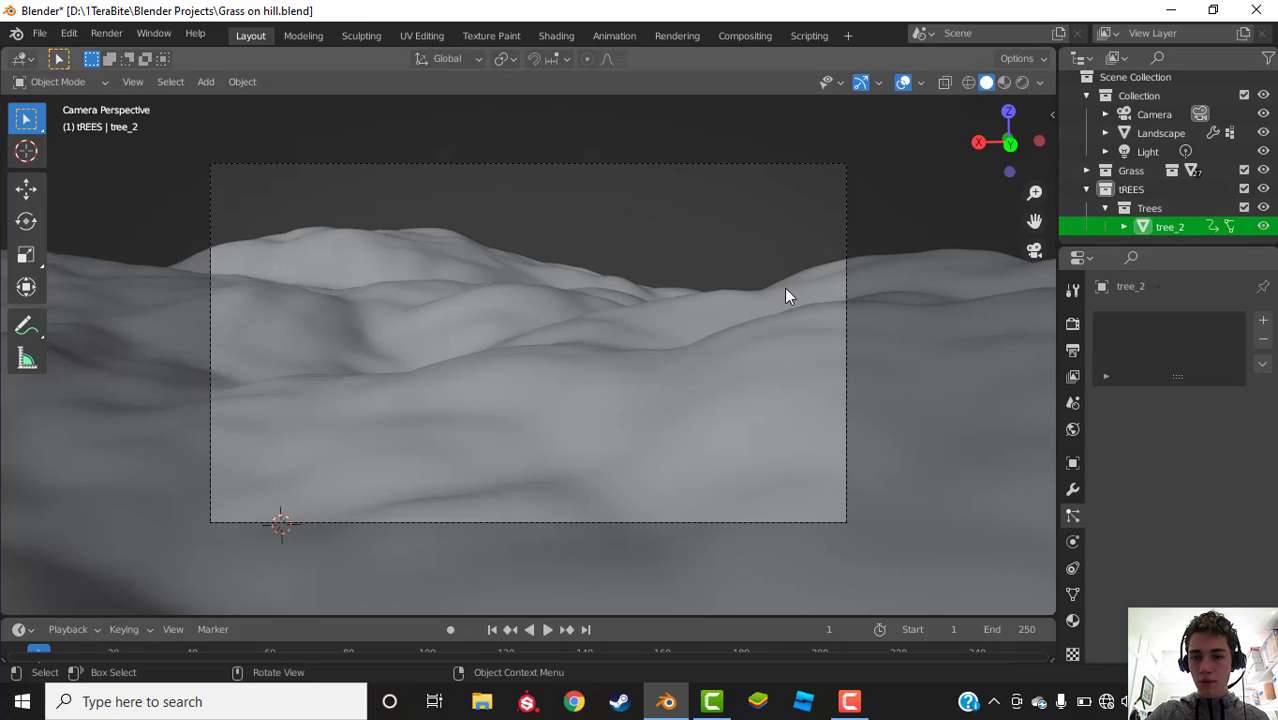
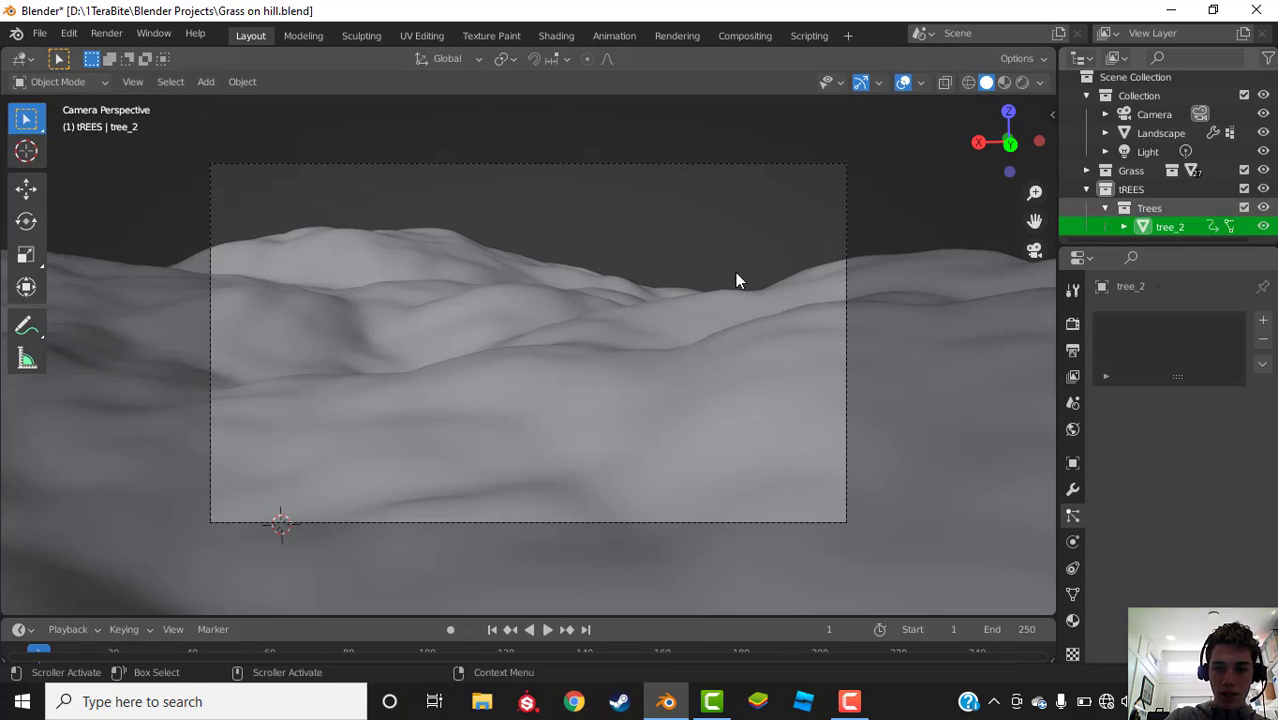
left_click(654, 337)
scroll(1205, 480, "down", 10)
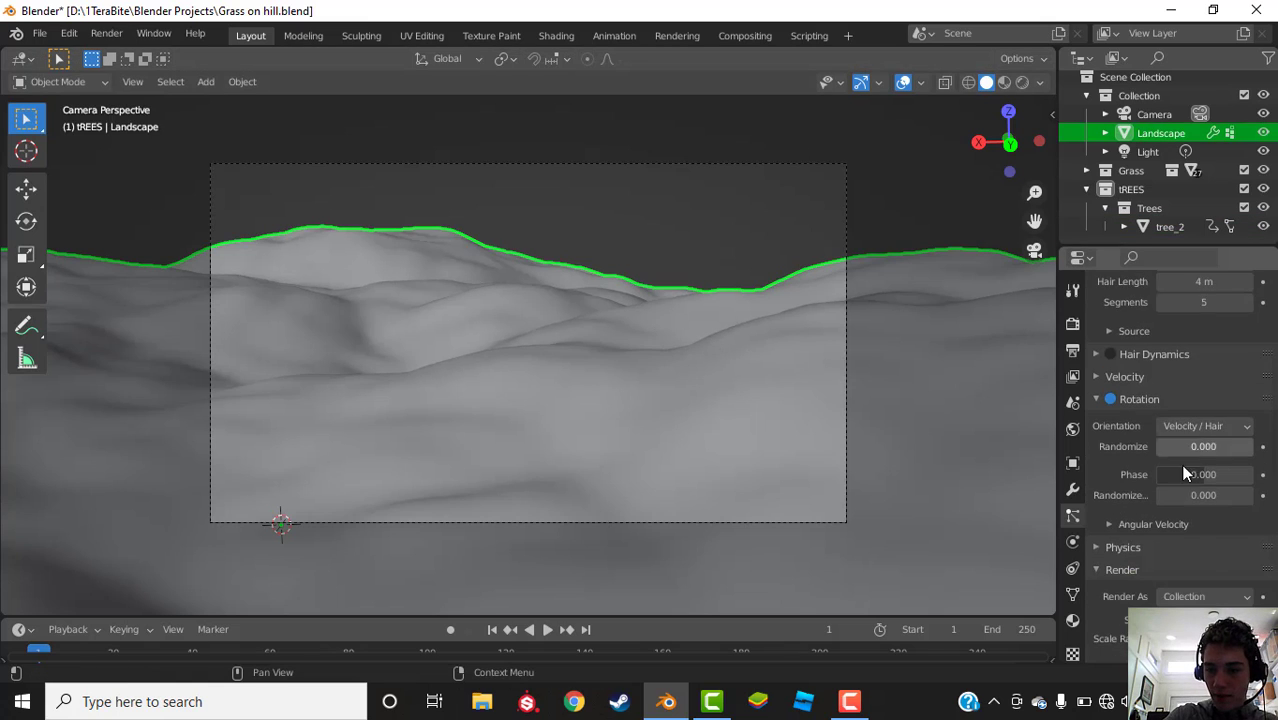
left_click(1193, 522)
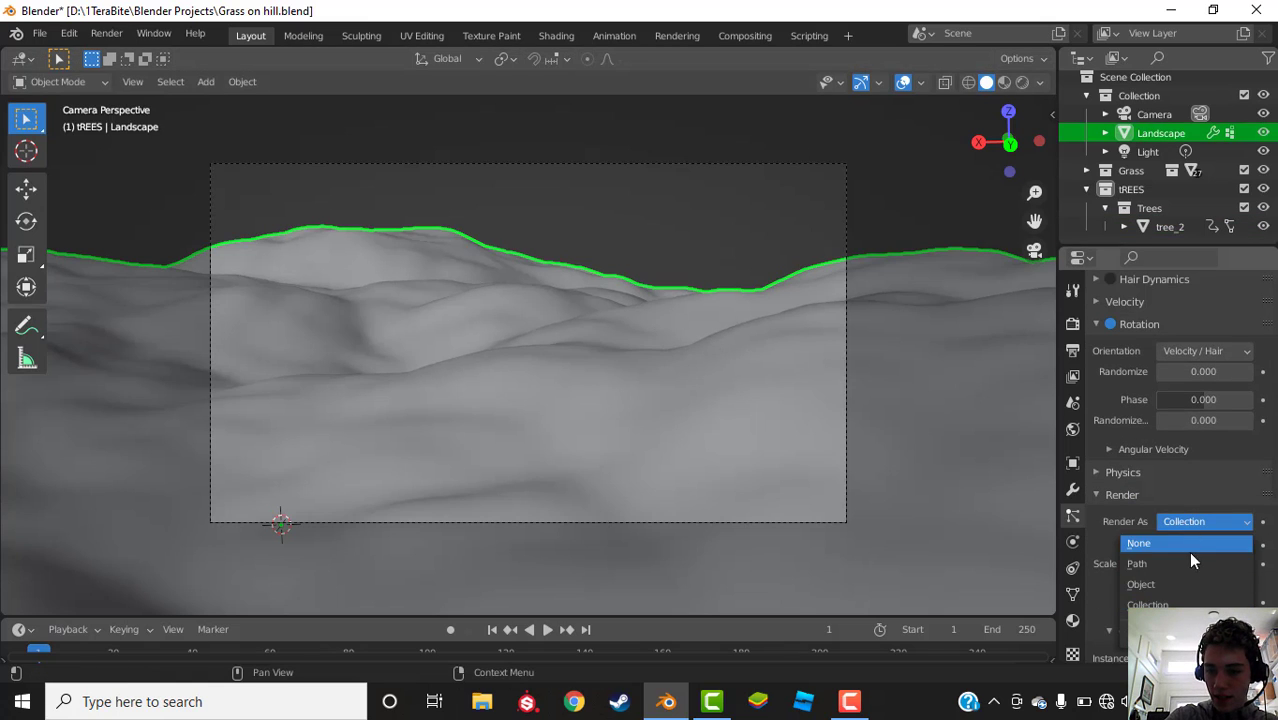
left_click(1180, 605)
scroll(1193, 534, "down", 3)
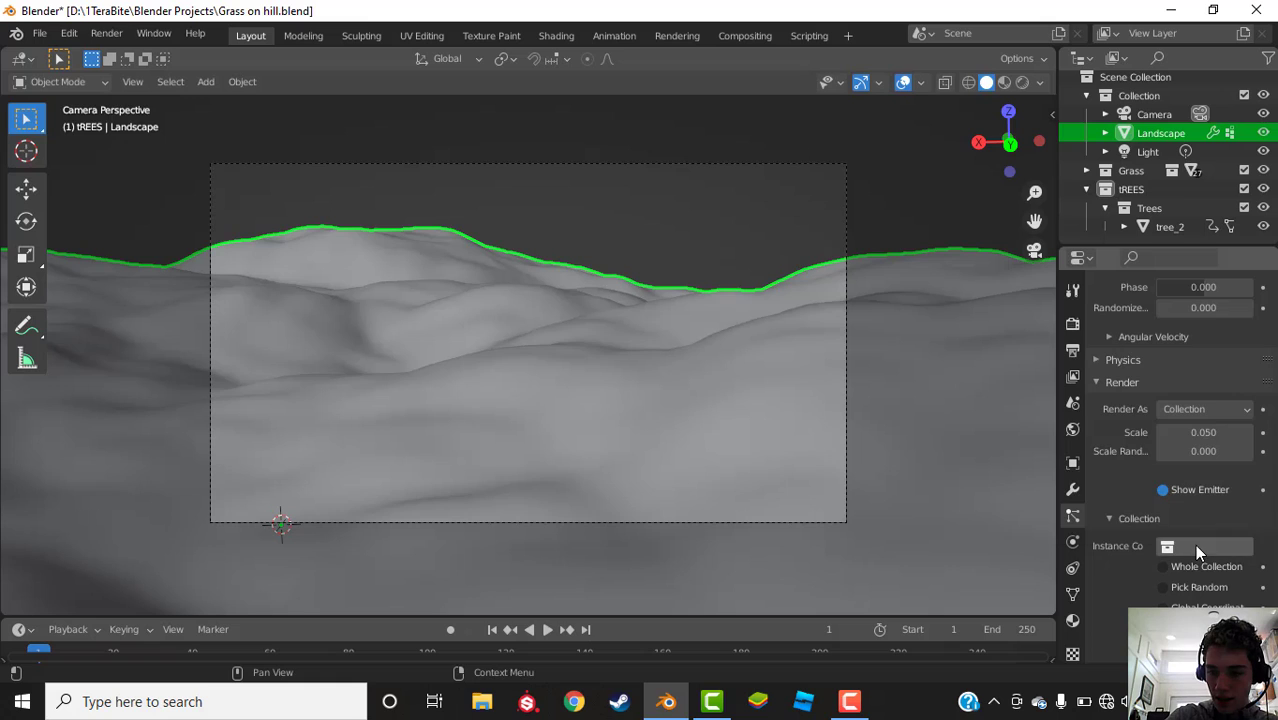
left_click(1194, 544)
left_click(1112, 425)
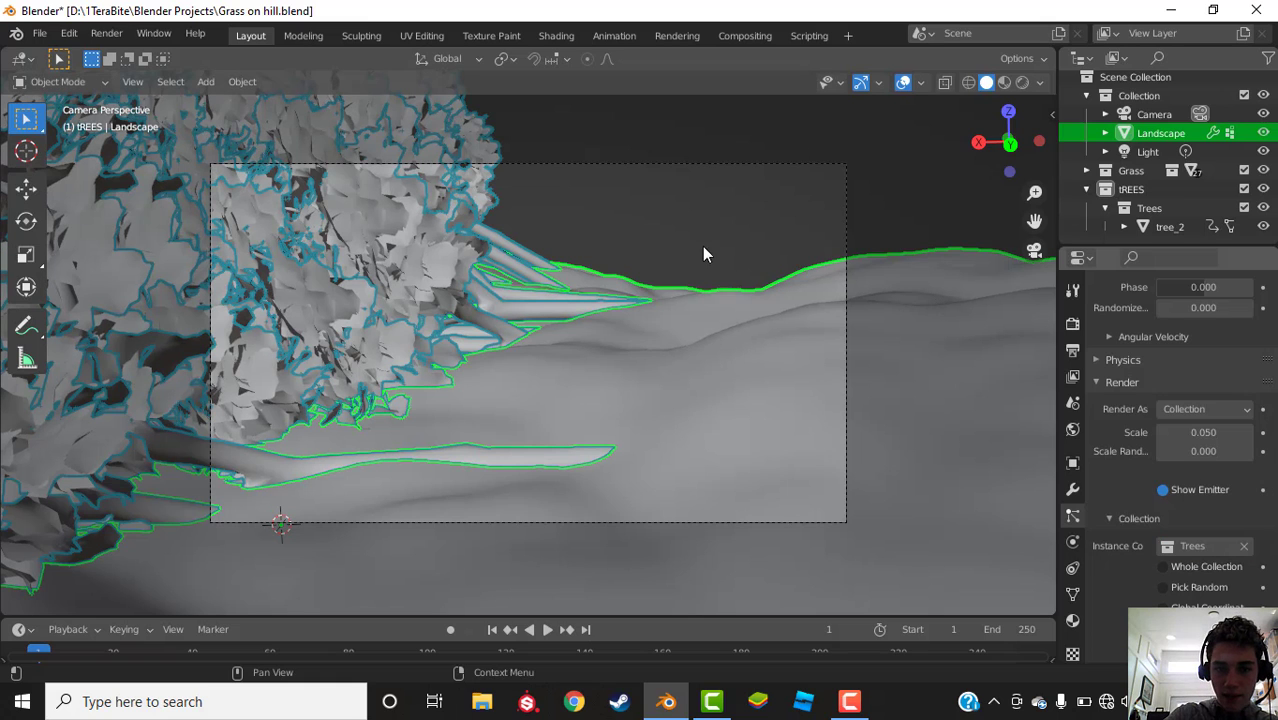
Step: Set the Trees particle system's rotation orientation axis to Object Y
scroll(1210, 410, "up", 3)
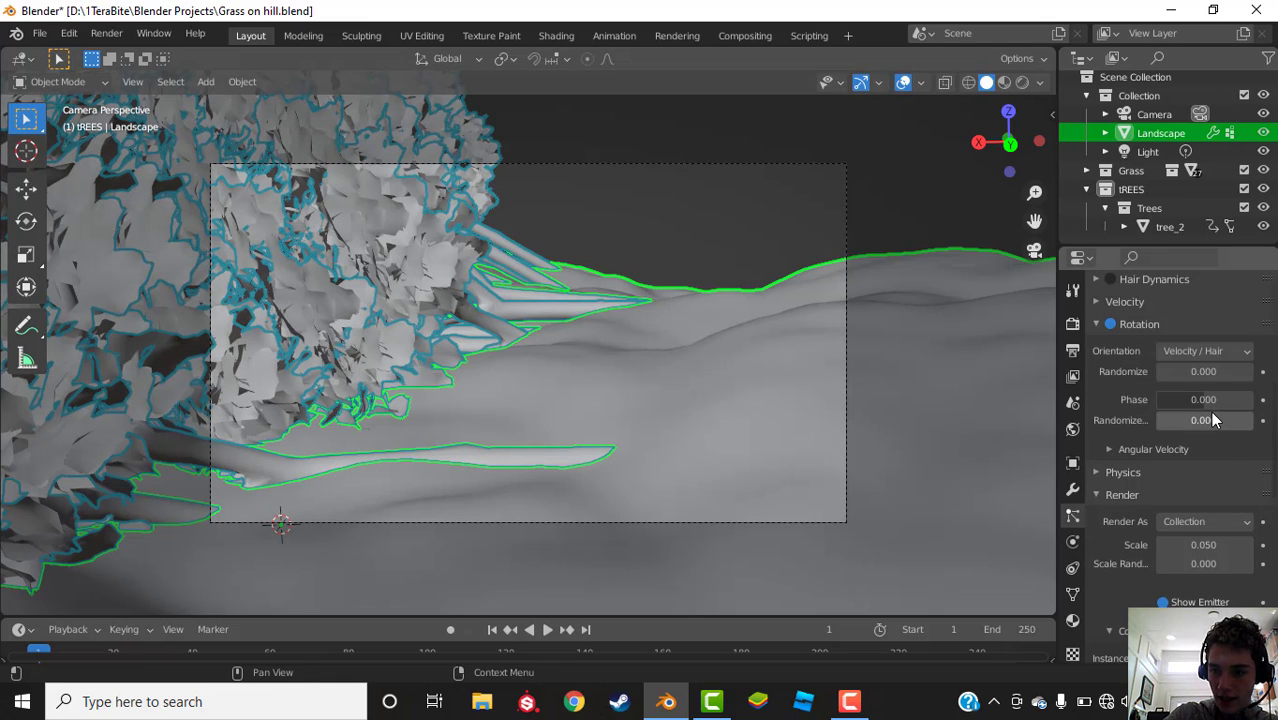
scroll(1170, 342, "up", 5)
scroll(1185, 382, "down", 7)
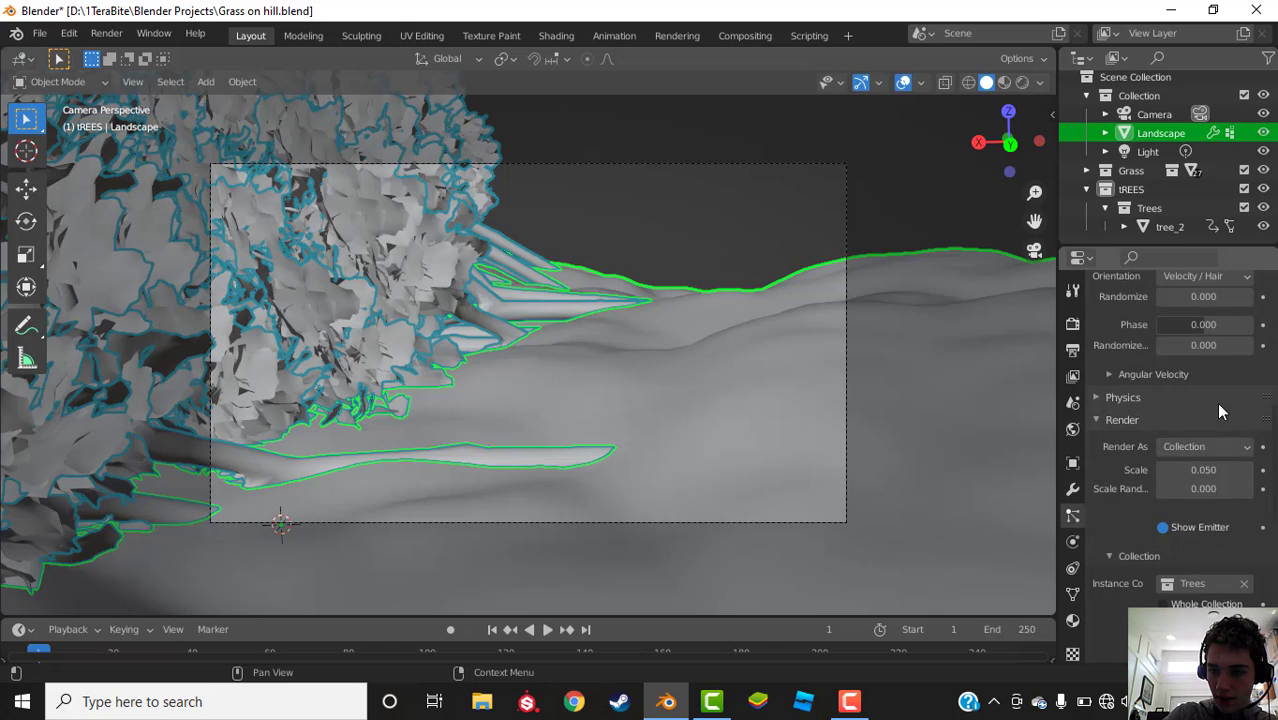
scroll(1210, 400, "up", 3)
left_click(1196, 389)
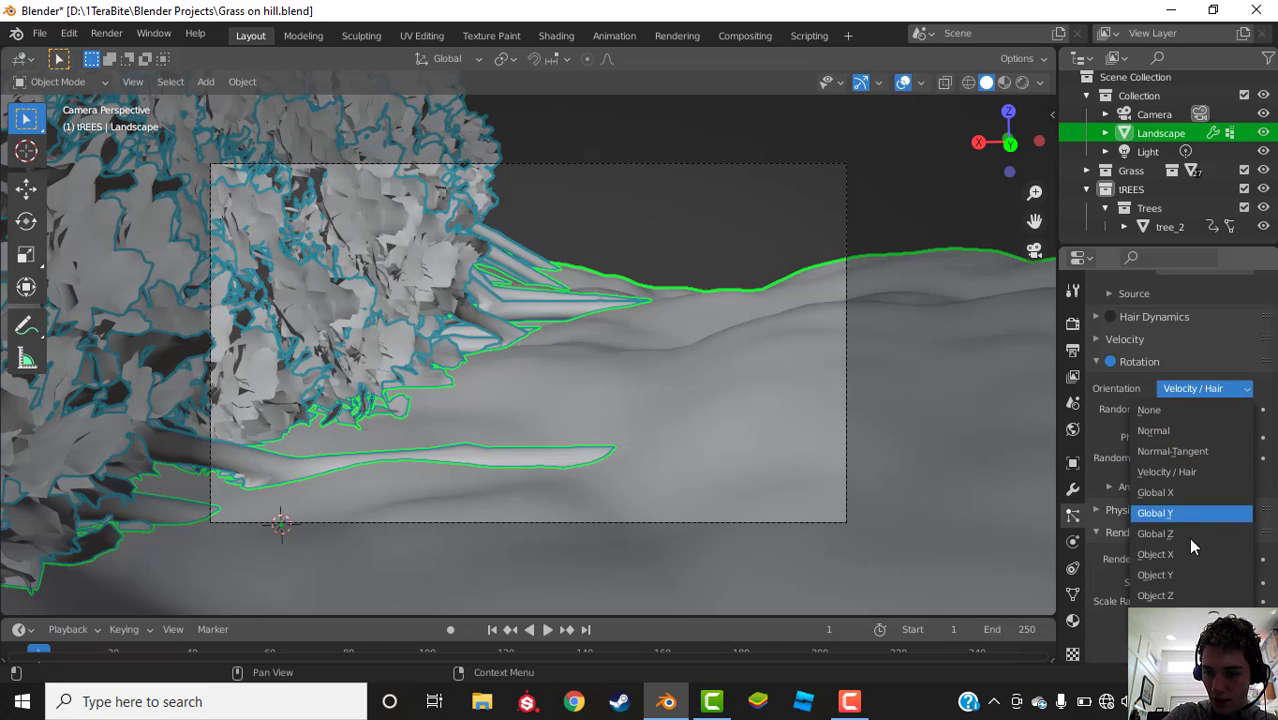
left_click(1167, 572)
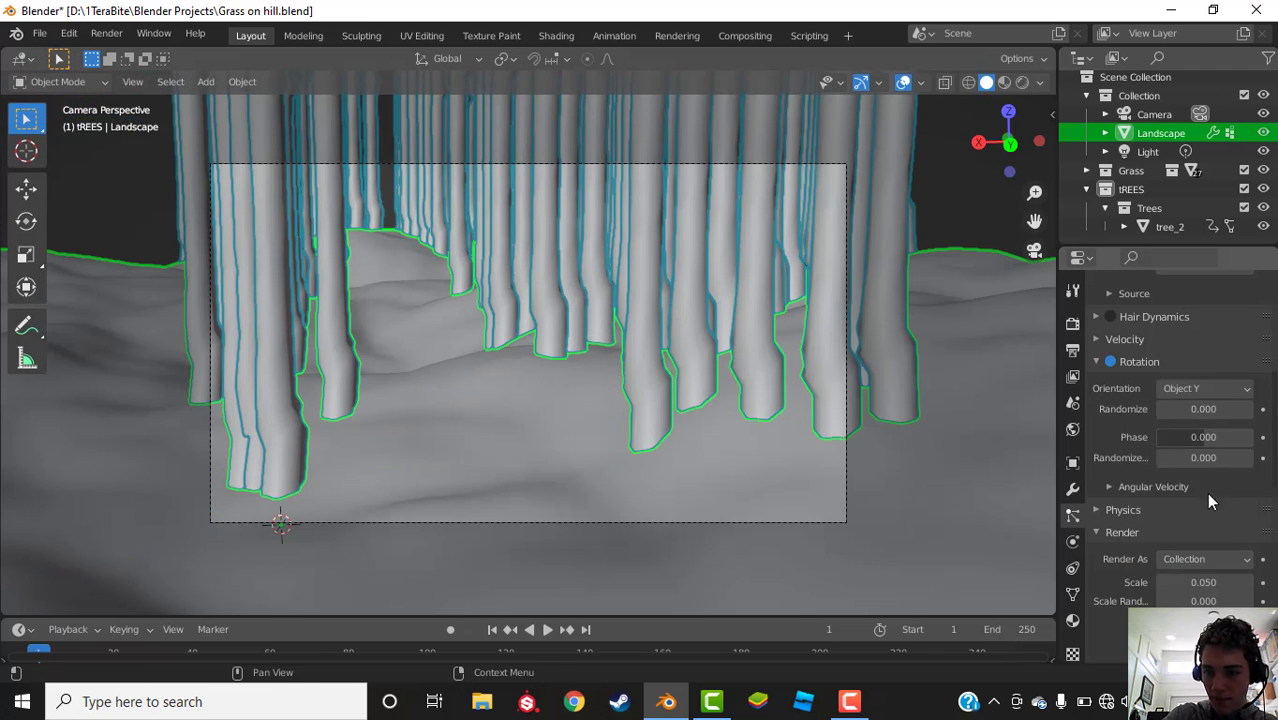
Step: Set the tree particles' render scale to 0.01, collapse the render settings and deselect the landscape
left_click(1205, 582)
type("0")
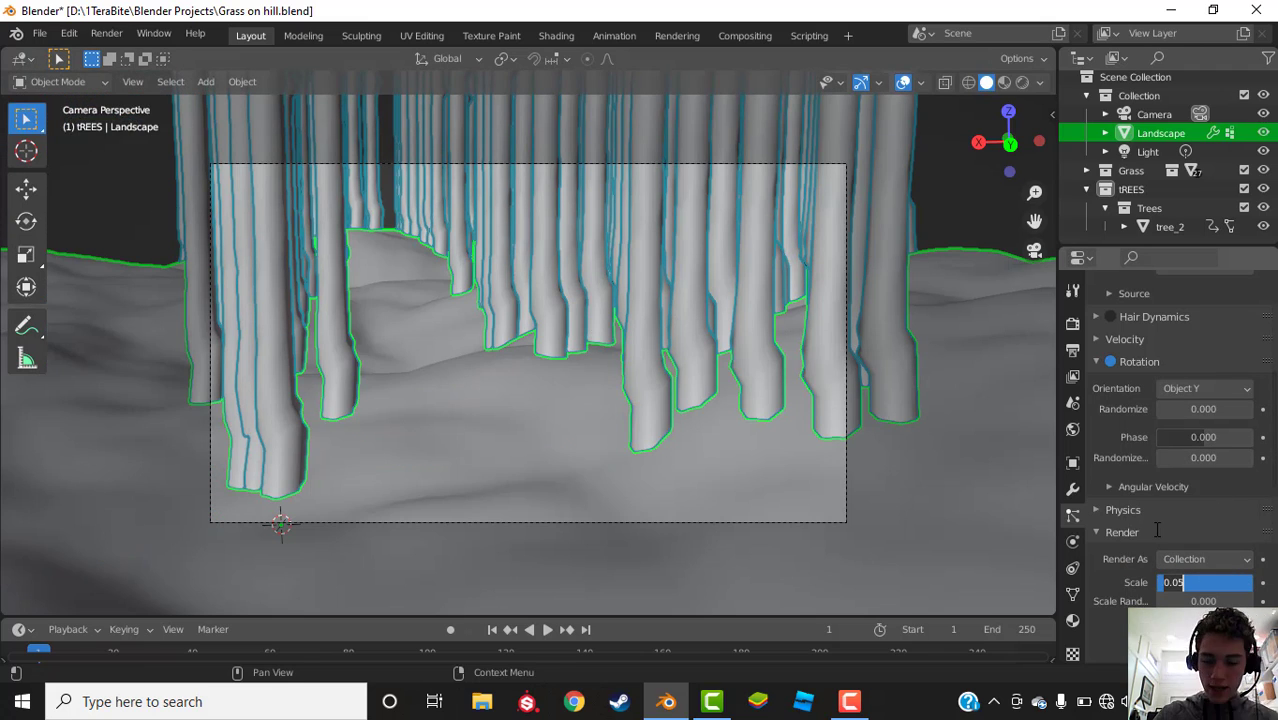
type(".01")
key("Return")
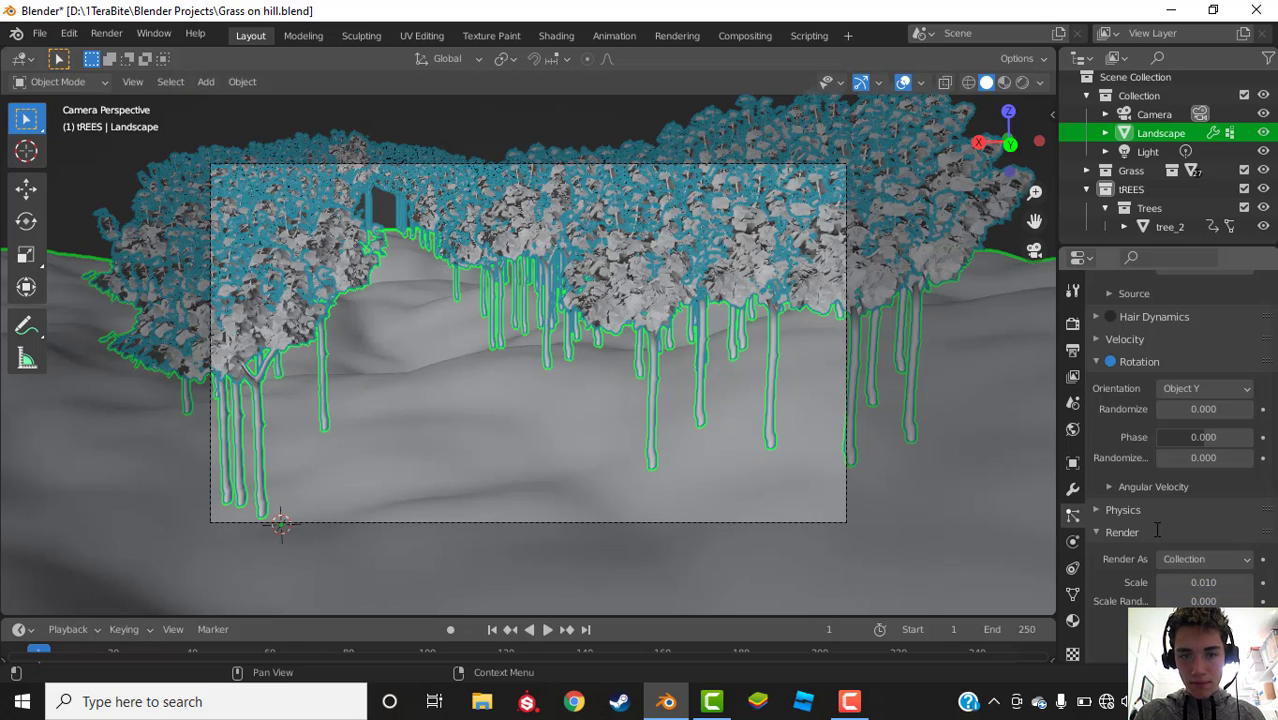
left_click(1155, 530)
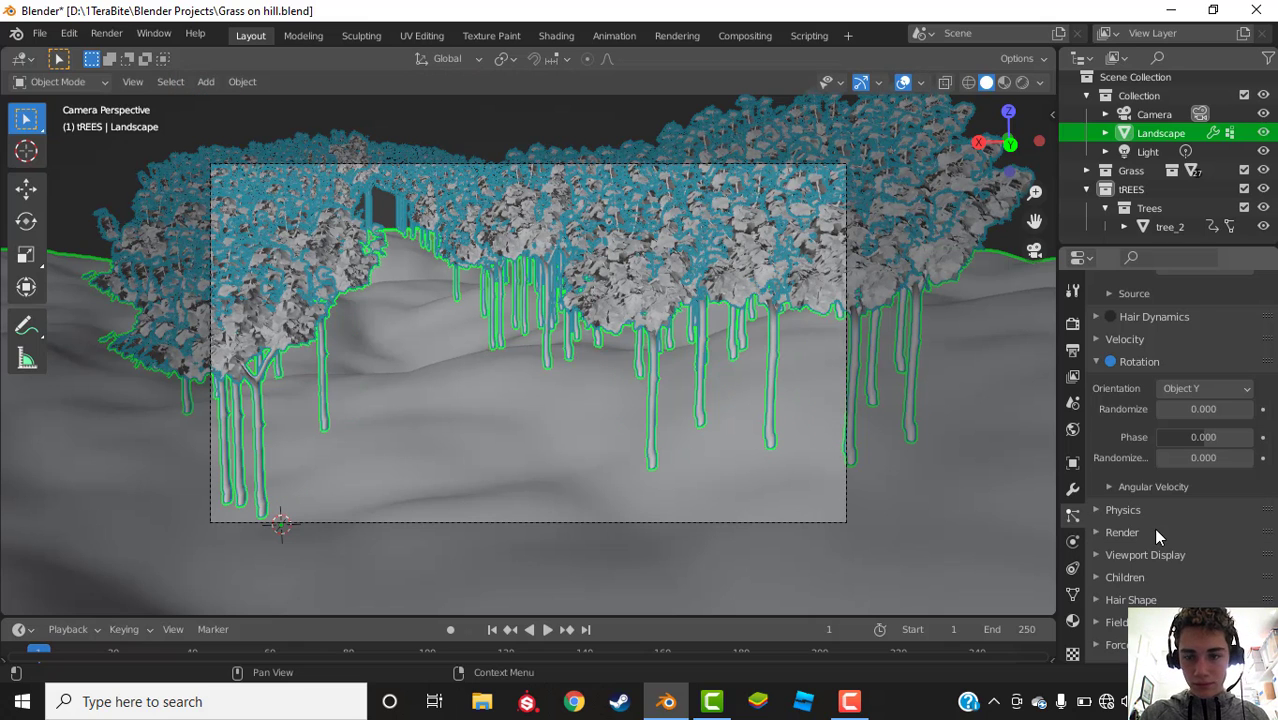
left_click(553, 118)
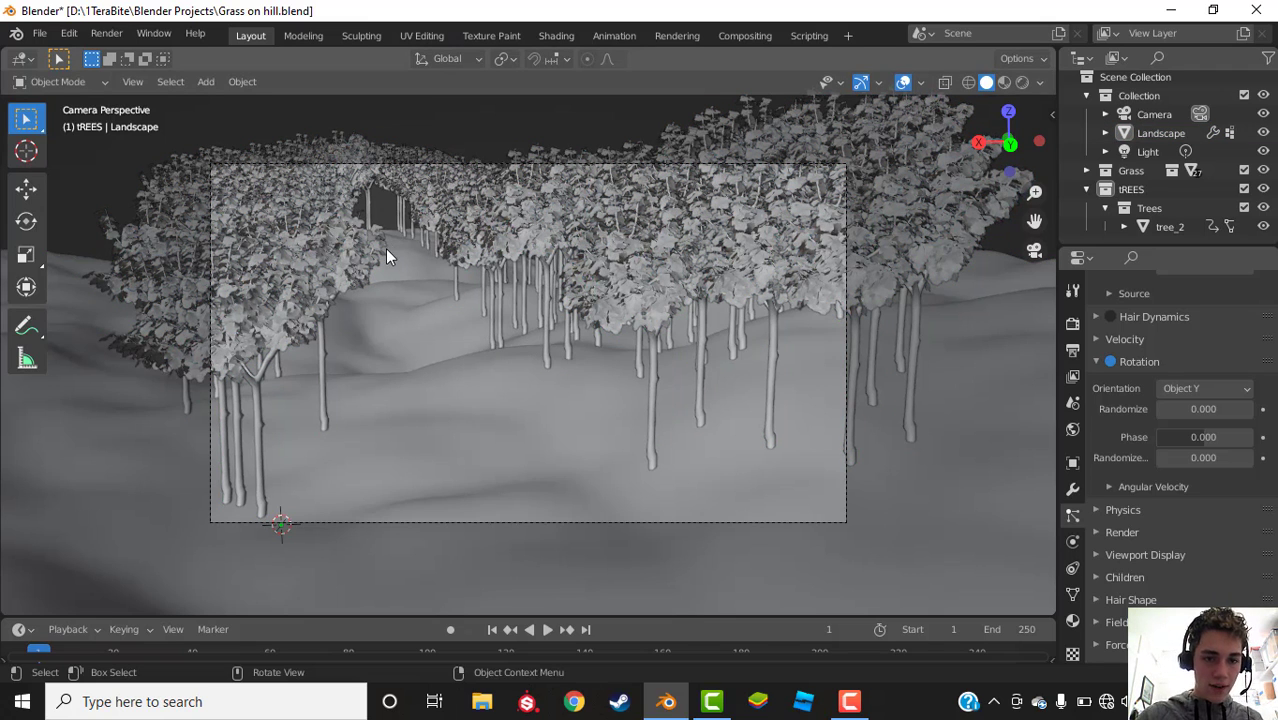
Step: Reselect the landscape, set the Grass particle system's number to 1000 and save the file
left_click(544, 391)
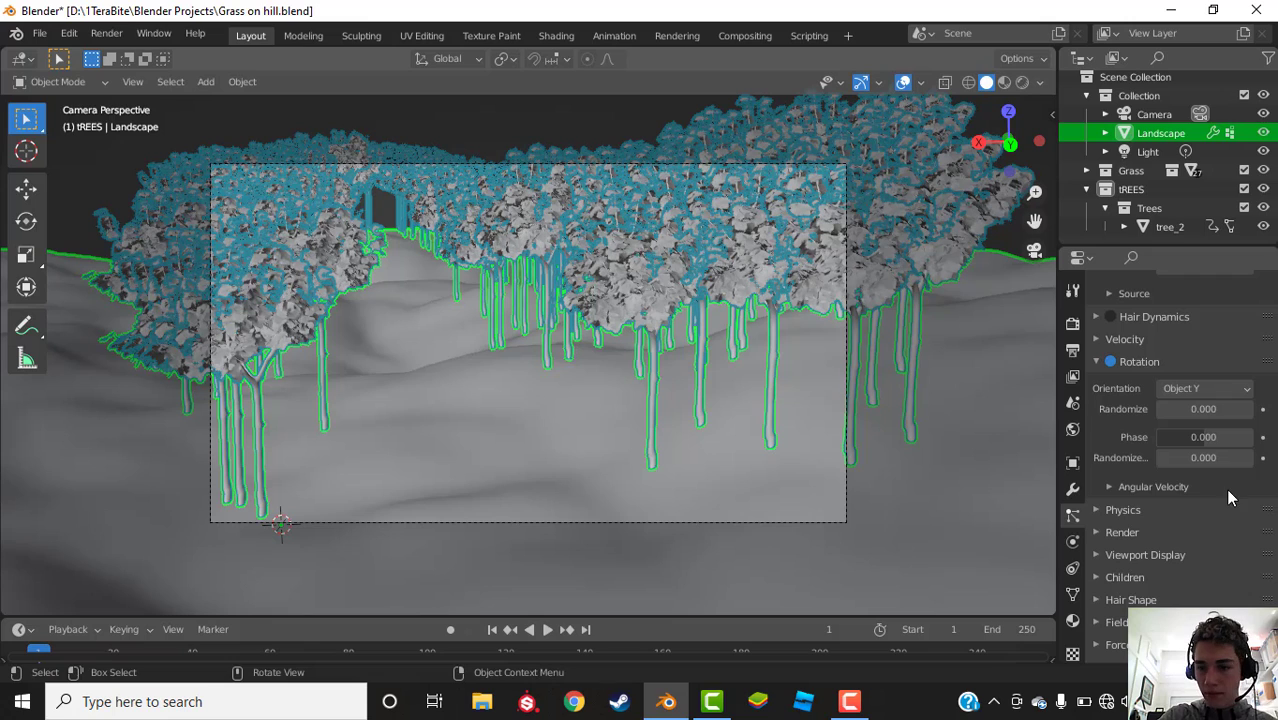
scroll(1240, 440, "up", 8)
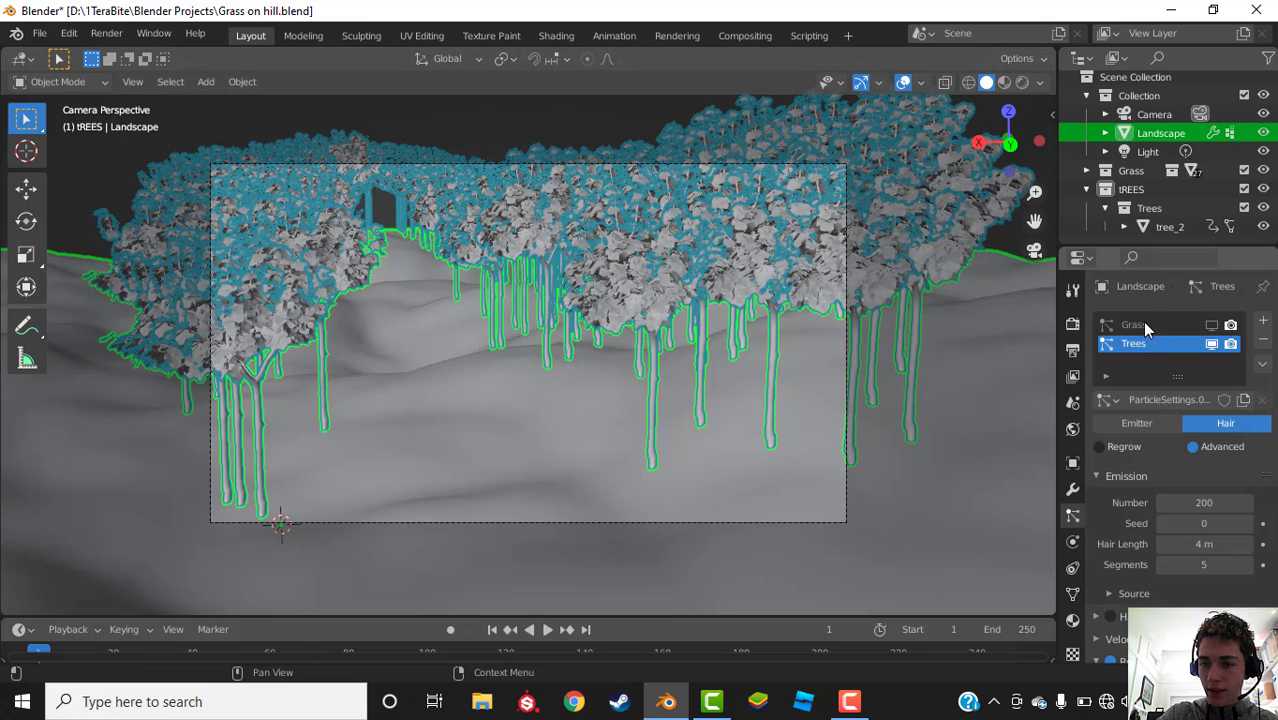
left_click(1148, 325)
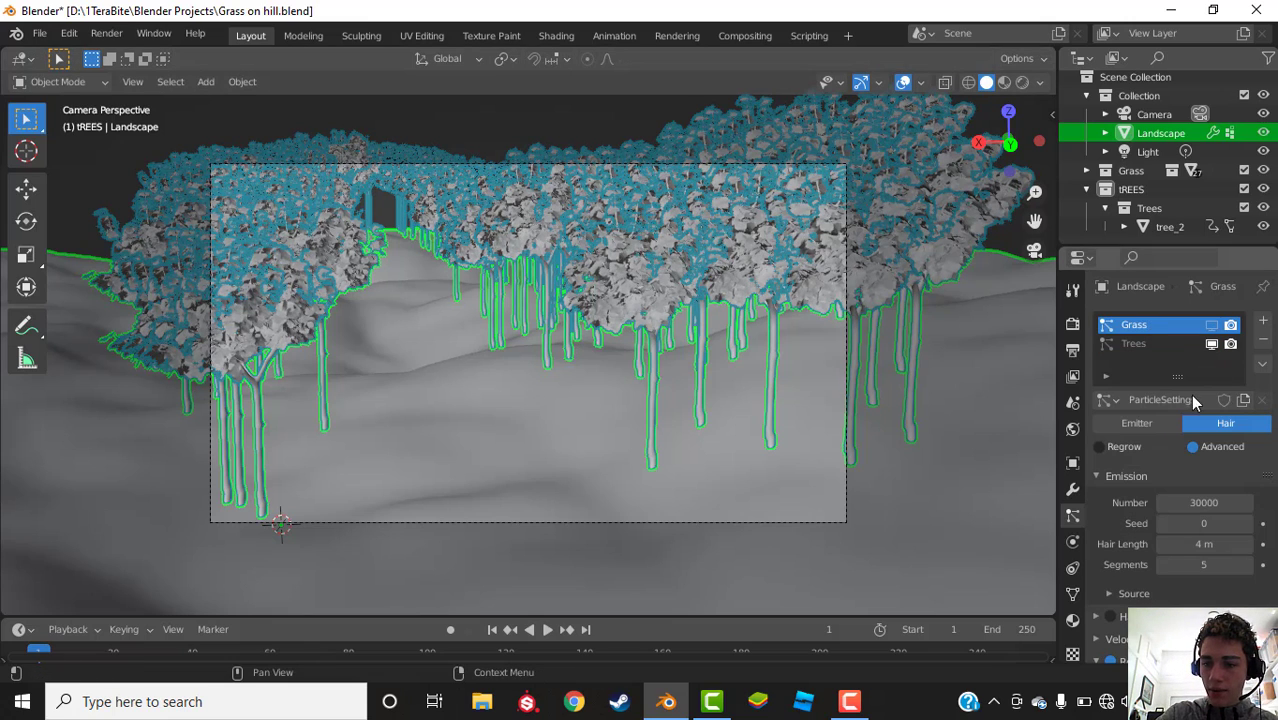
double_click(1208, 502)
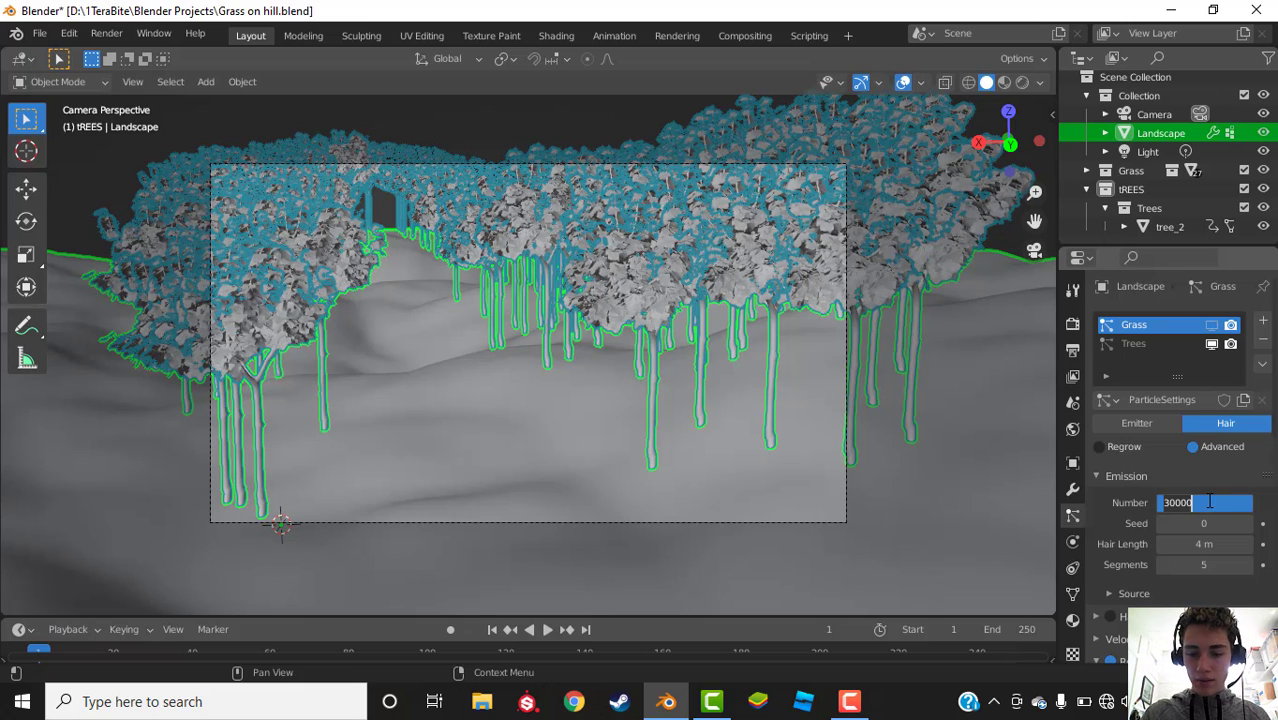
key("Return")
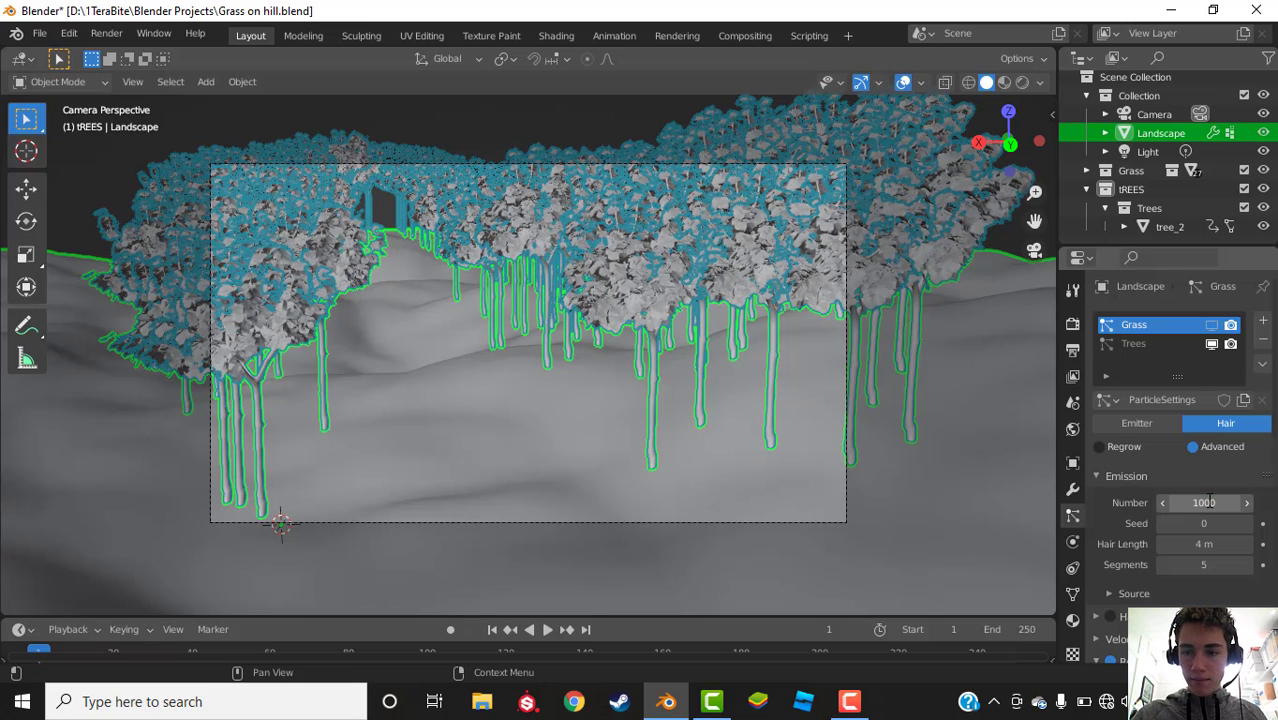
key("ctrl+s")
Step: Display the Grass particle system in the viewport and inspect grass and trees together with the landscape deselected
left_click(1212, 325)
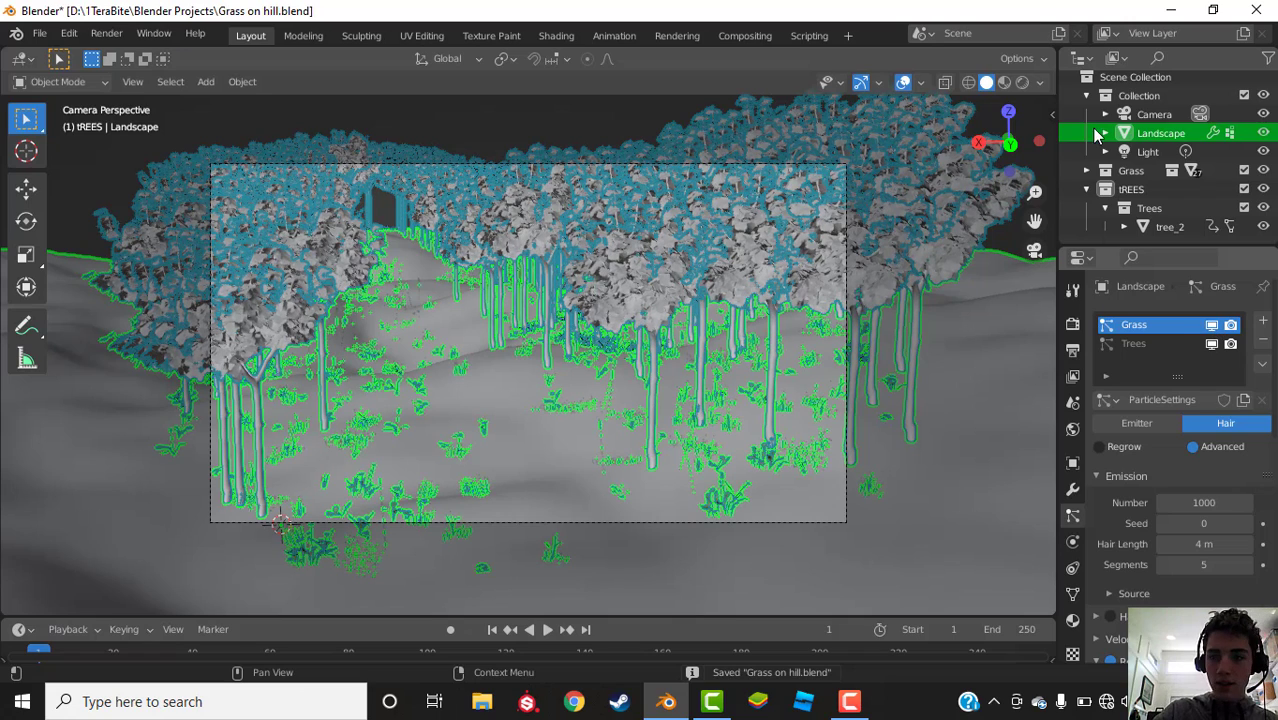
left_click(1140, 95)
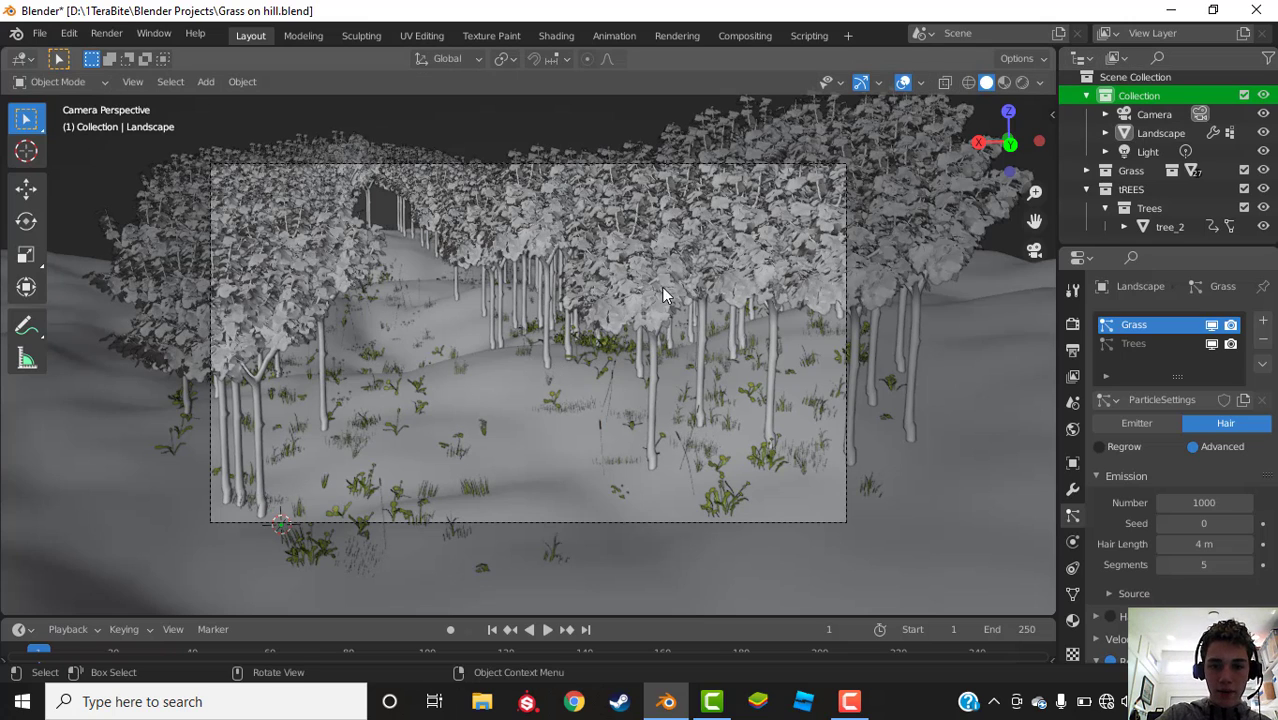
key("ctrl+b")
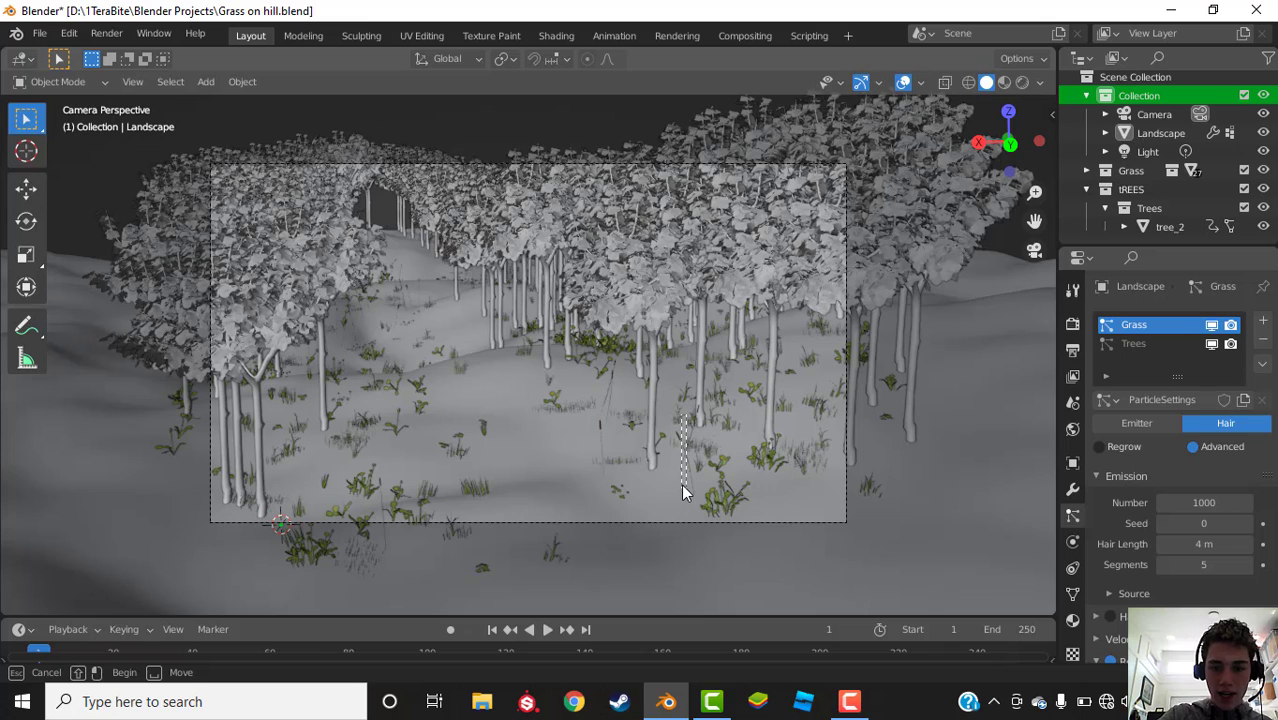
left_click_drag(683, 490, 683, 490)
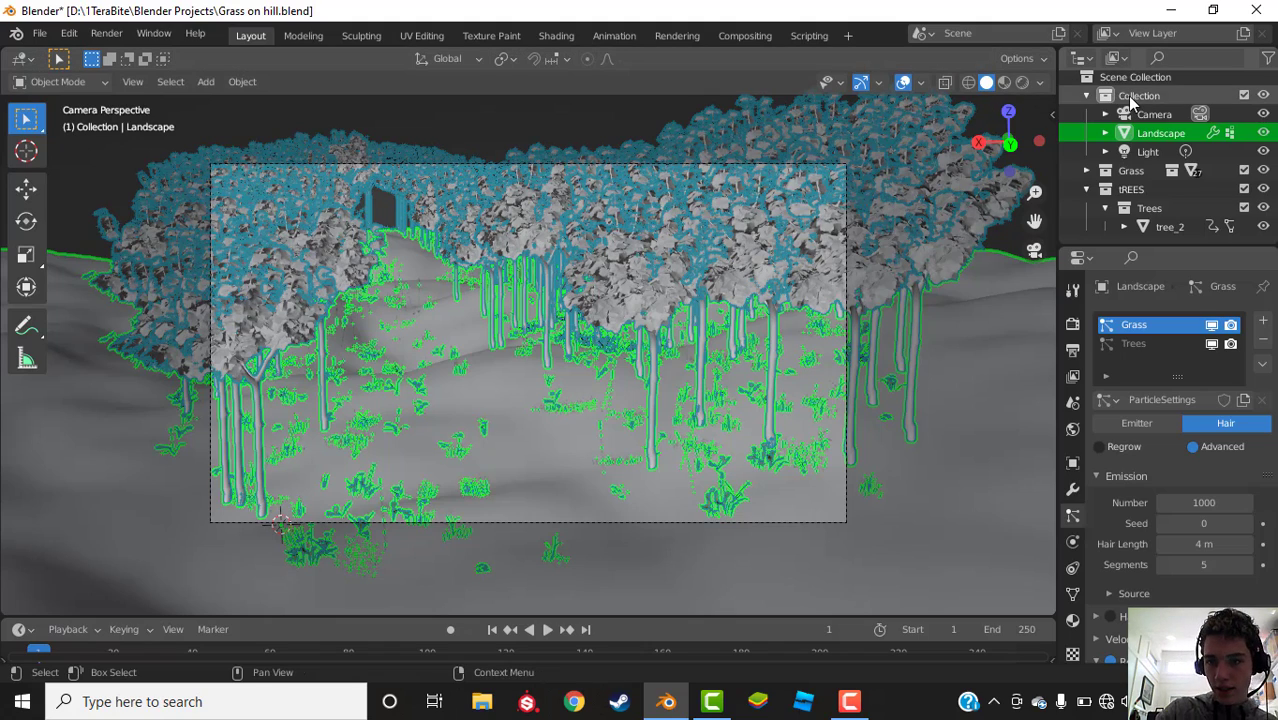
left_click(1015, 97)
Step: Hide both the Grass and Trees particle systems in the viewport and switch the landscape to Weight Paint mode
left_click(1211, 324)
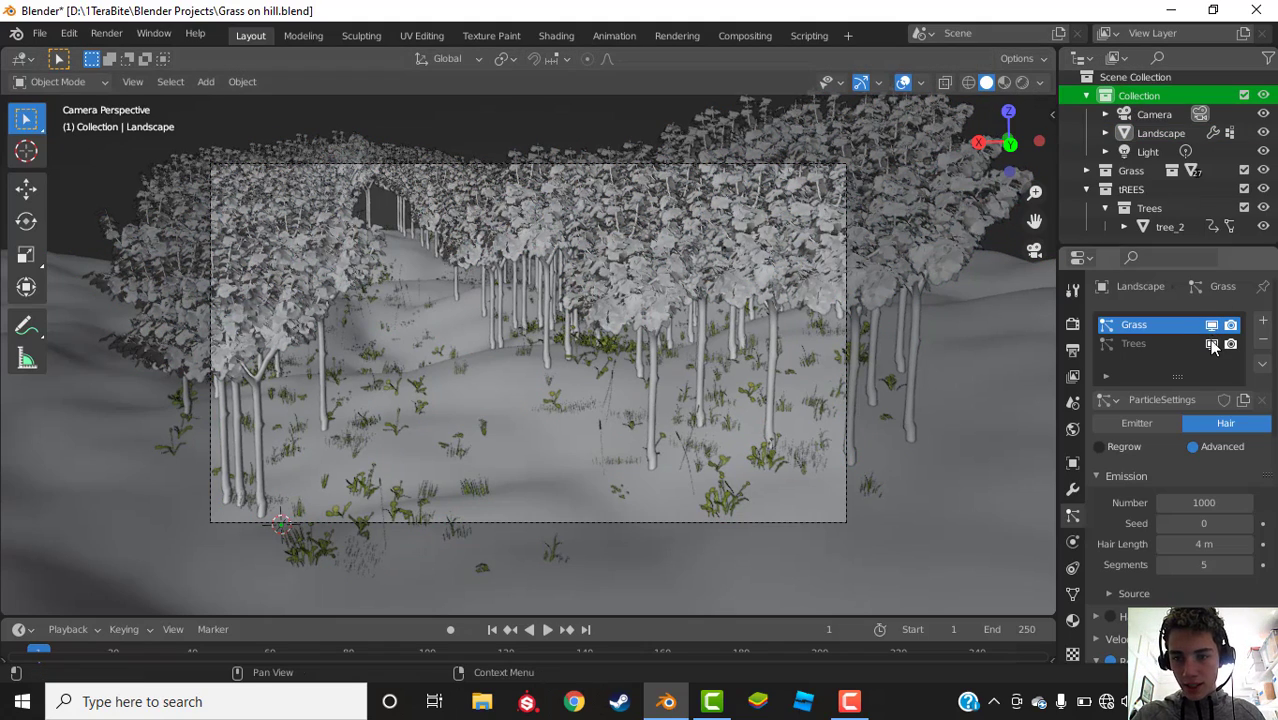
left_click(1211, 344)
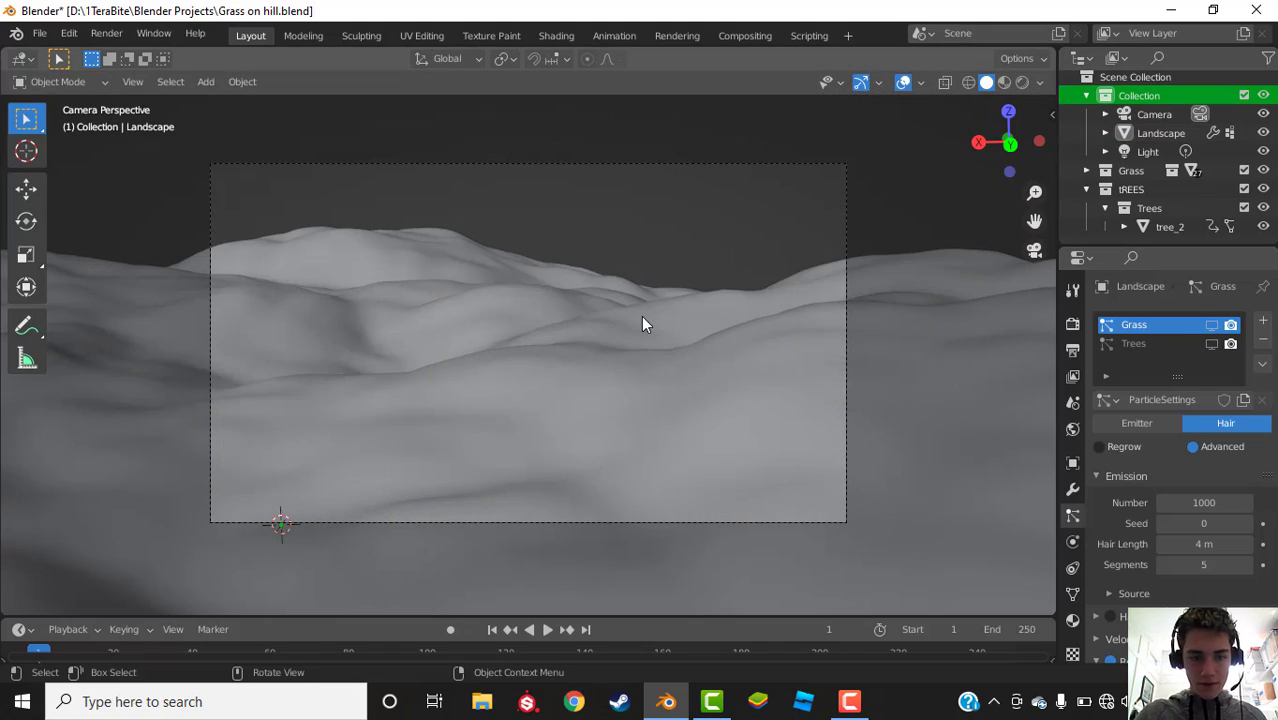
left_click(55, 82)
left_click(61, 183)
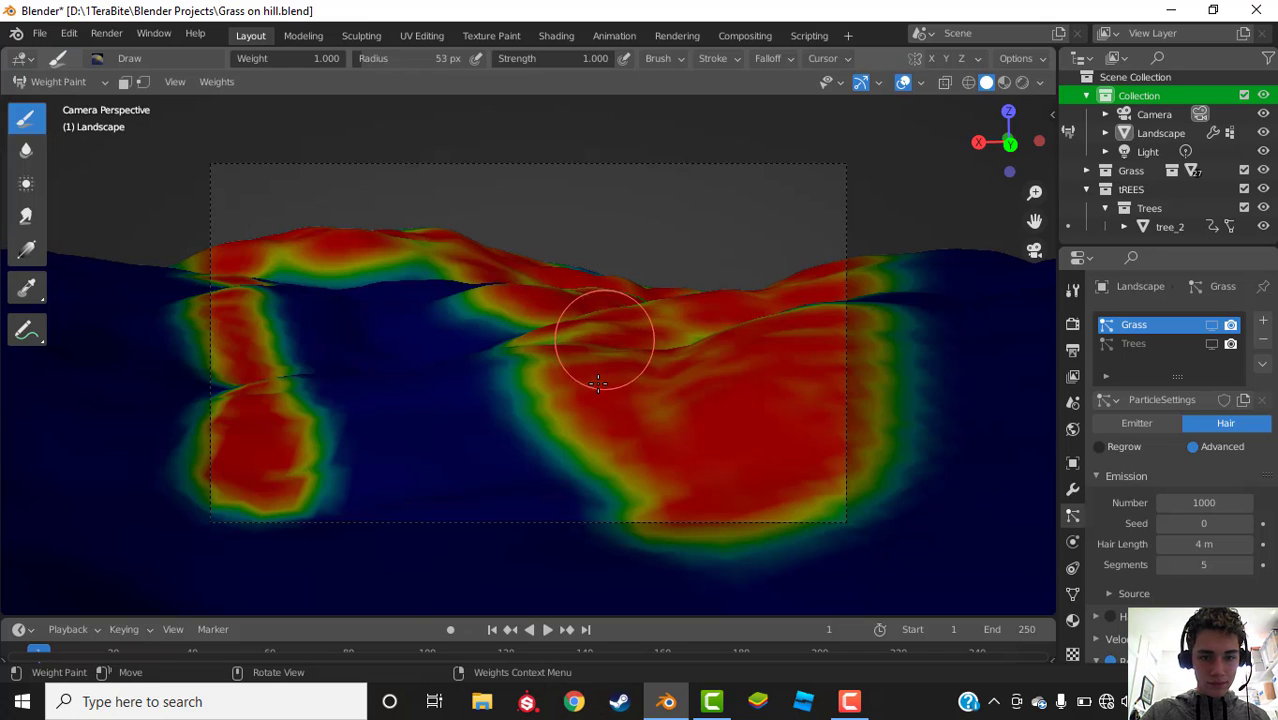
Step: Add a new vertex group named Rocks to the landscape
left_click(1072, 594)
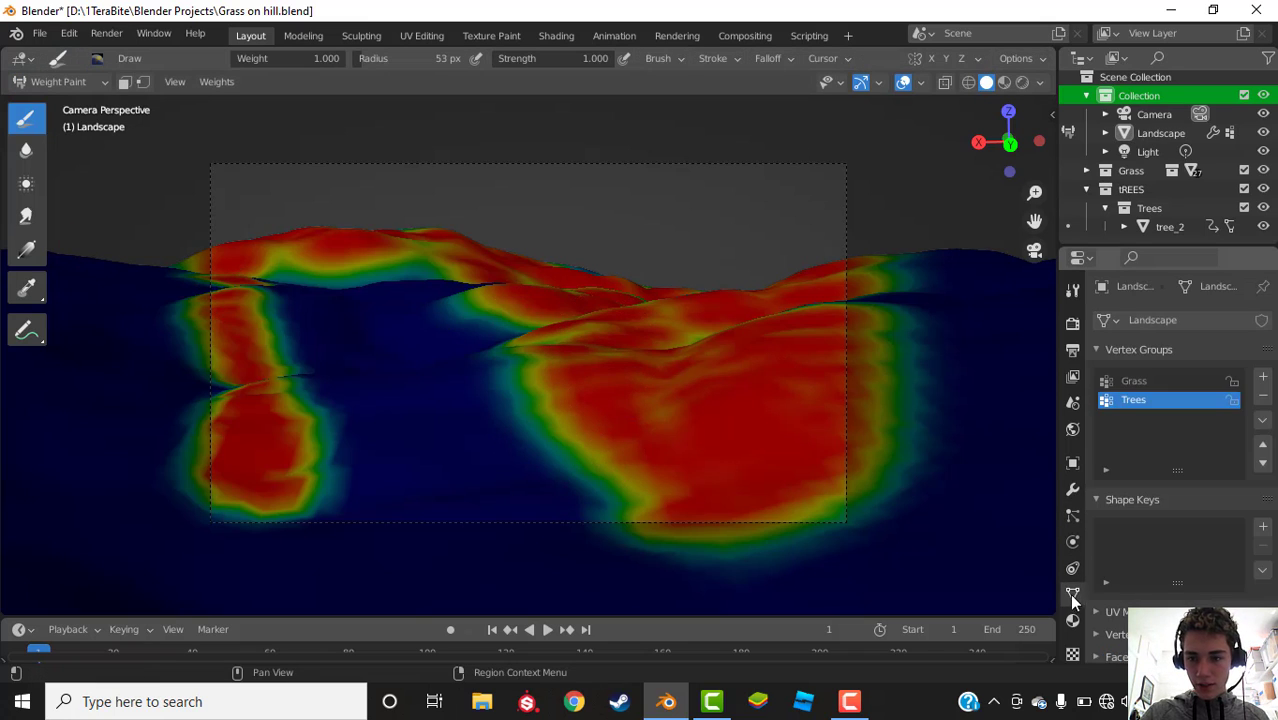
left_click(1263, 377)
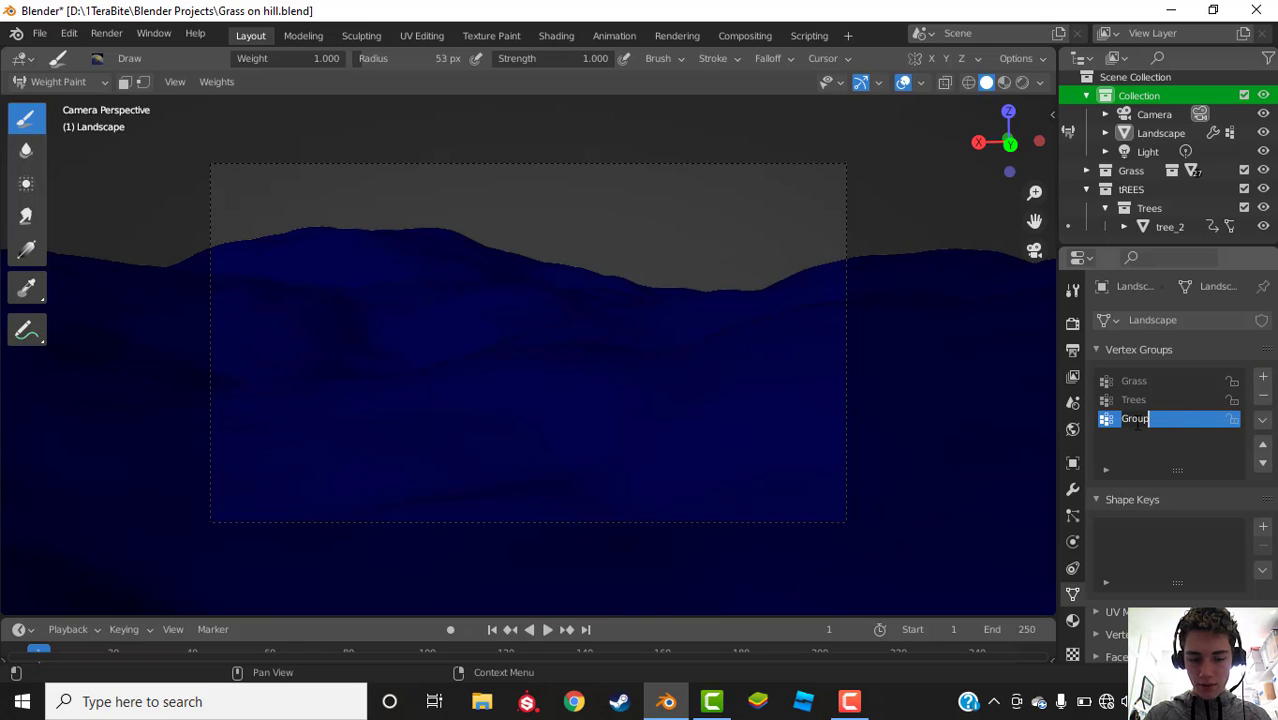
type("F")
key("Return")
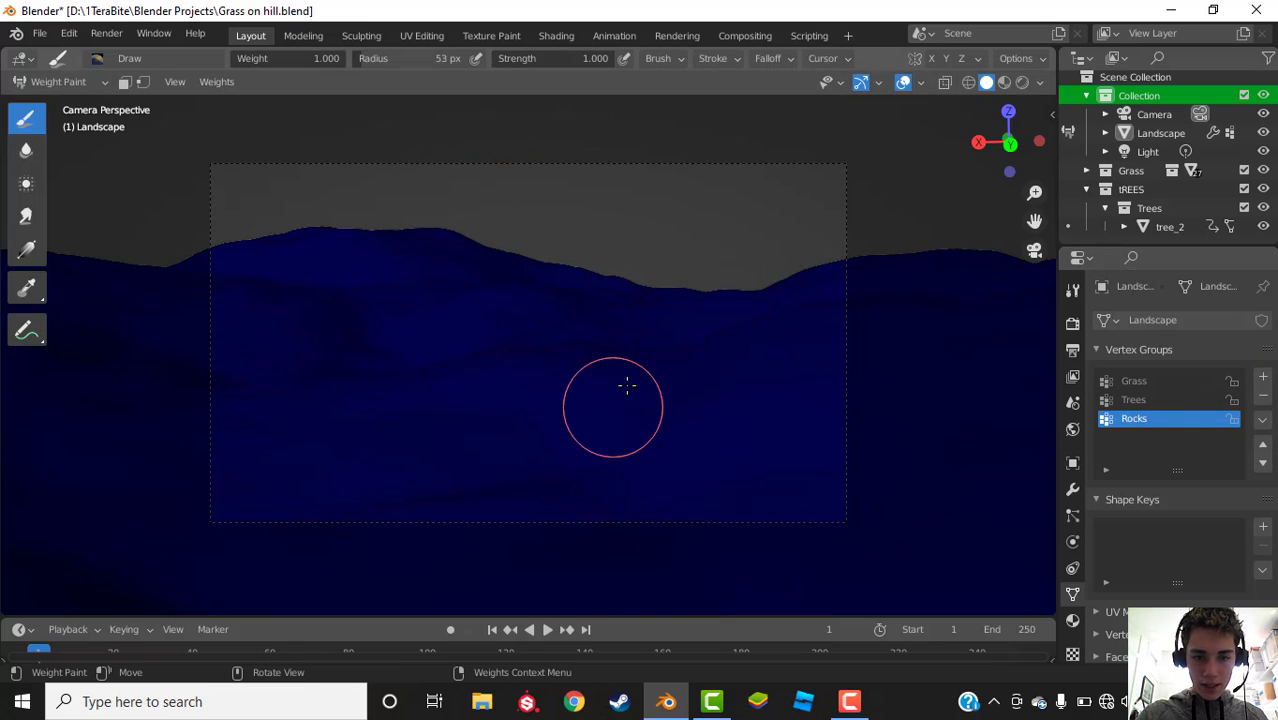
Step: Paint five separate full-weight patches across the hills for the Rocks vertex group, enlarging the brush radius to 77 px
mouse_move(684, 420)
left_mouse_down()
mouse_move(673, 430)
mouse_move(708, 465)
mouse_move(660, 425)
left_mouse_up()
key("f")
left_click(708, 440)
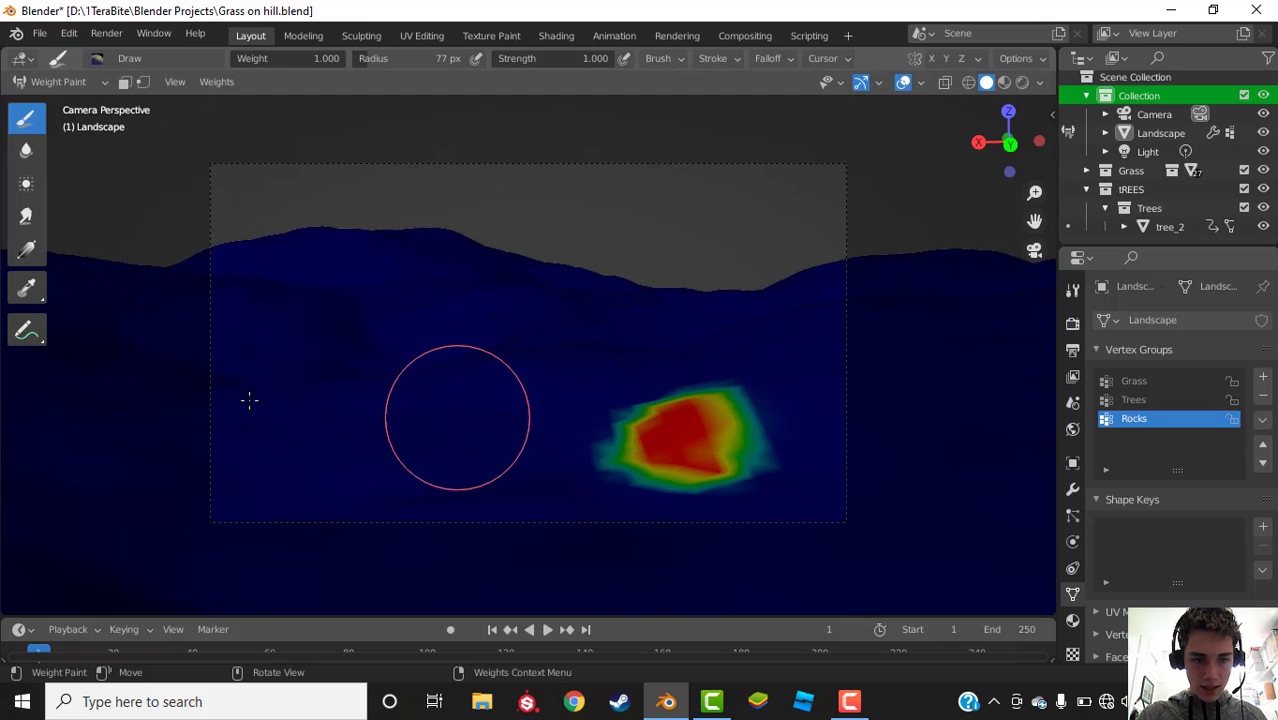
mouse_move(265, 430)
left_mouse_down()
mouse_move(275, 475)
mouse_move(265, 462)
left_mouse_up()
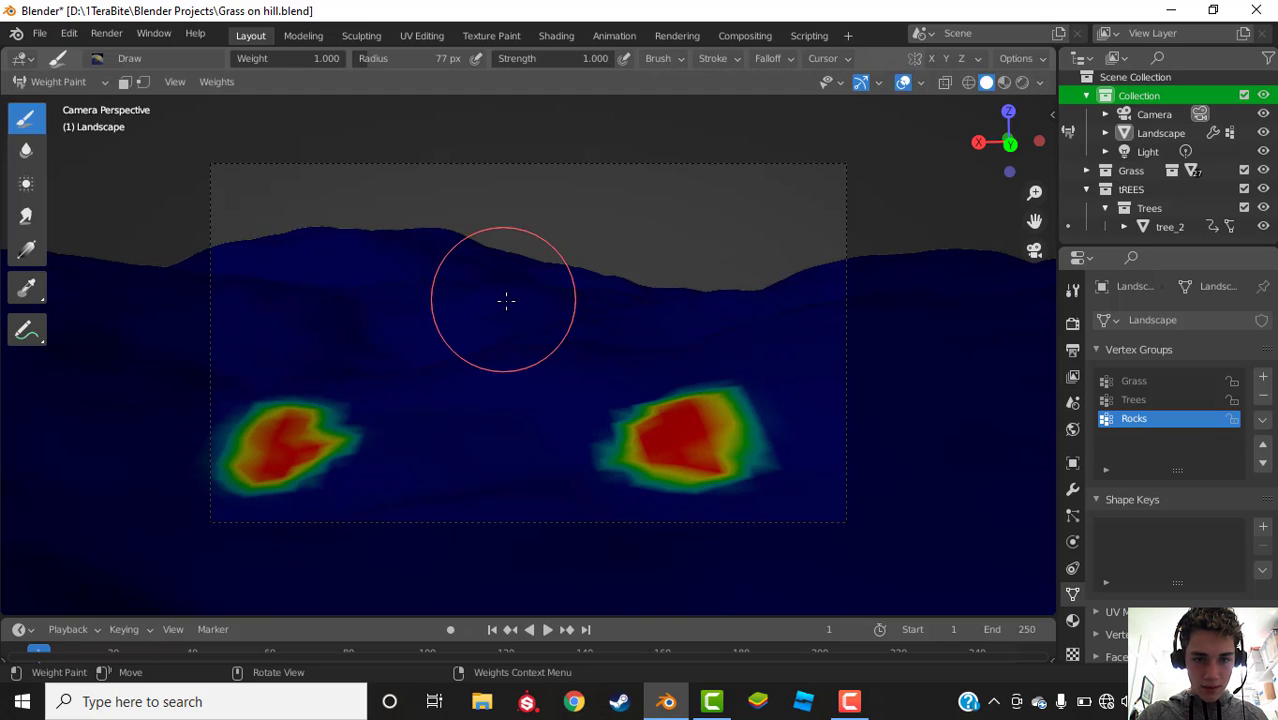
left_click_drag(505, 297, 527, 297)
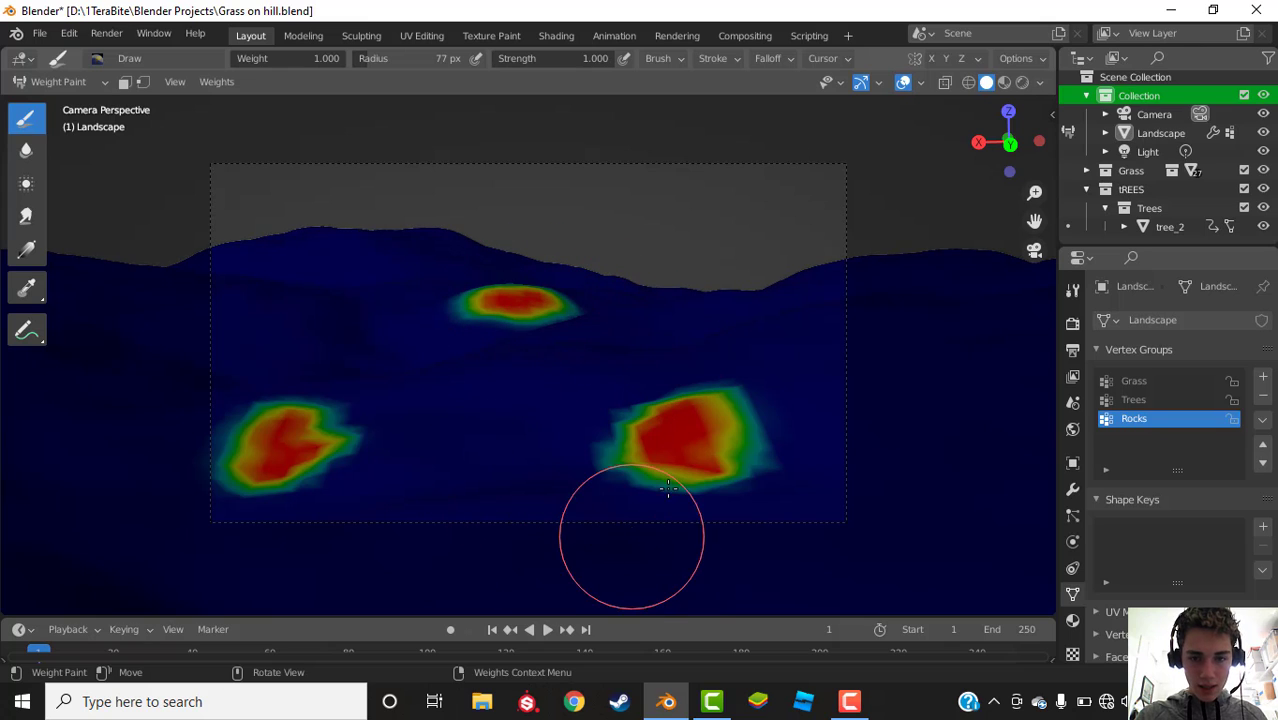
left_click_drag(788, 333, 793, 336)
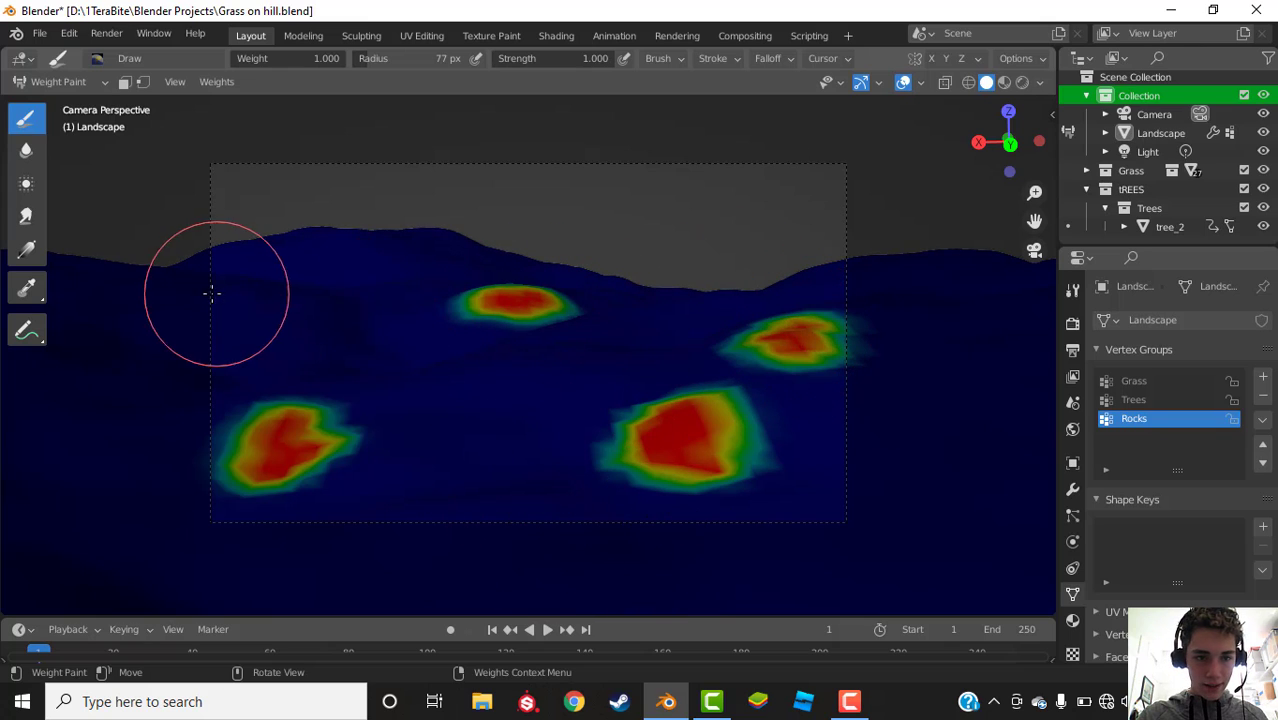
left_click_drag(216, 300, 255, 335)
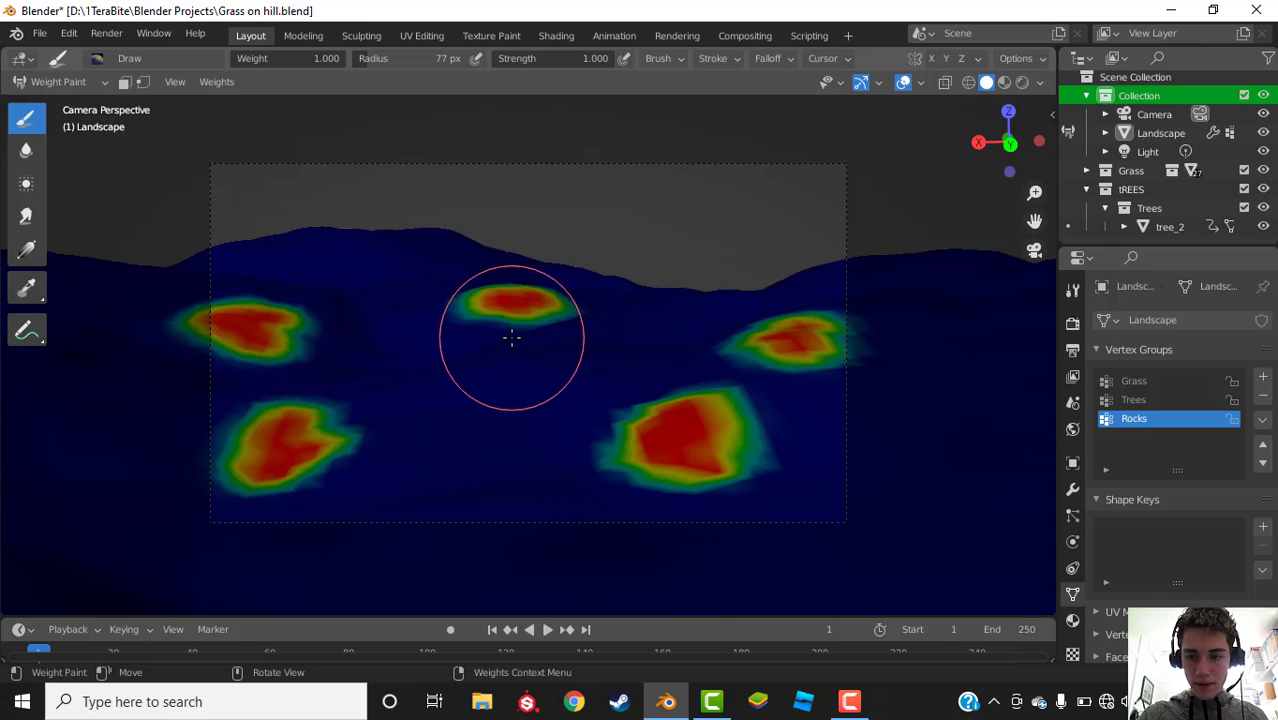
left_click(43, 81)
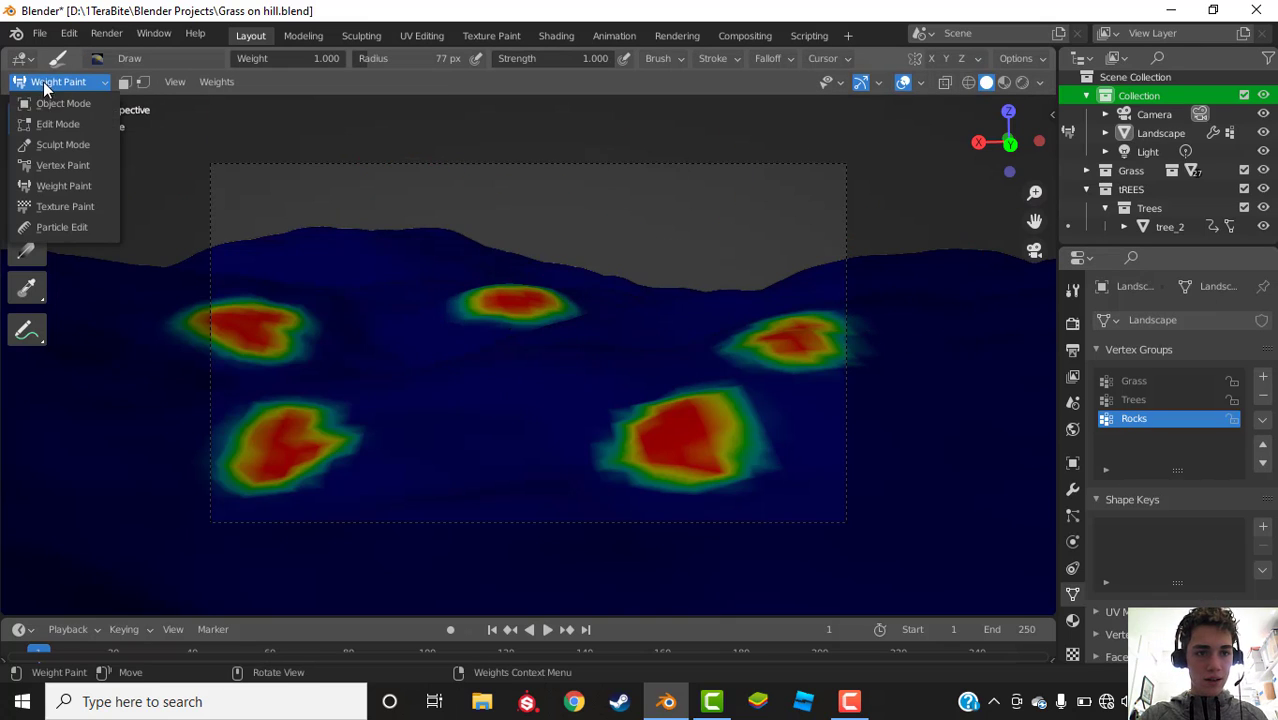
Step: Return the landscape to Object Mode and add a new particle system named Rocks
left_click(66, 105)
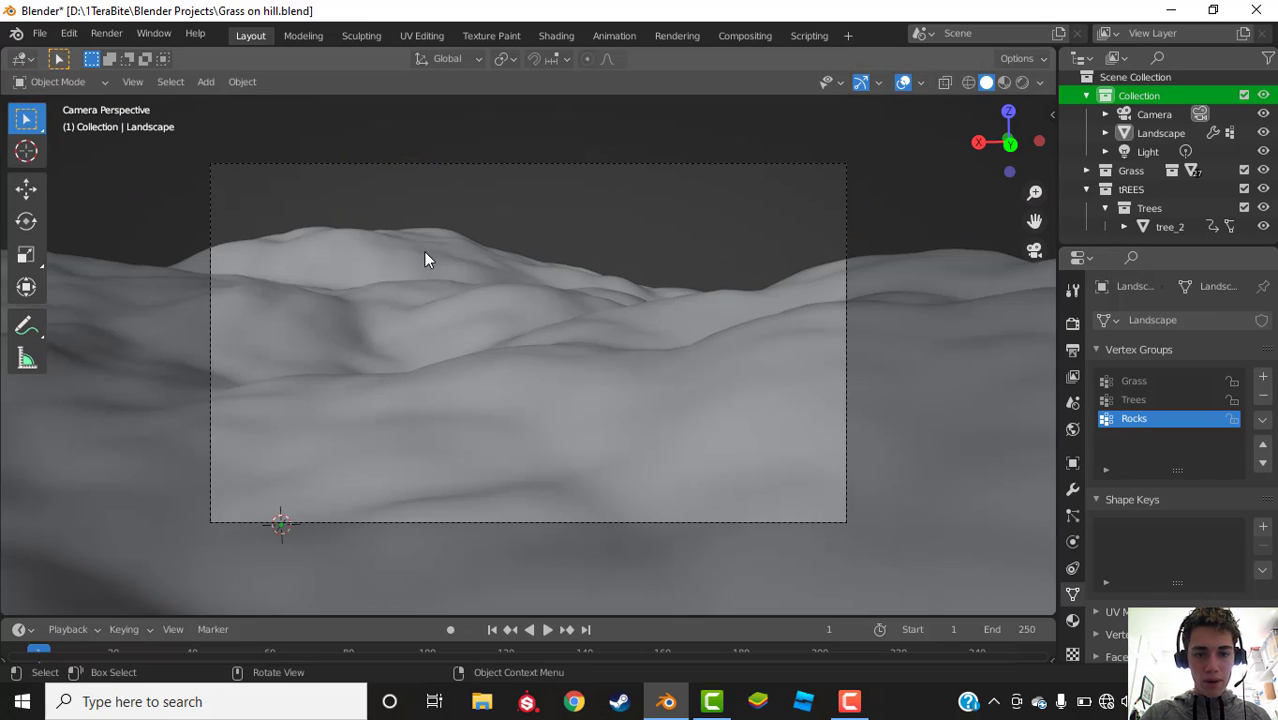
left_click(1072, 514)
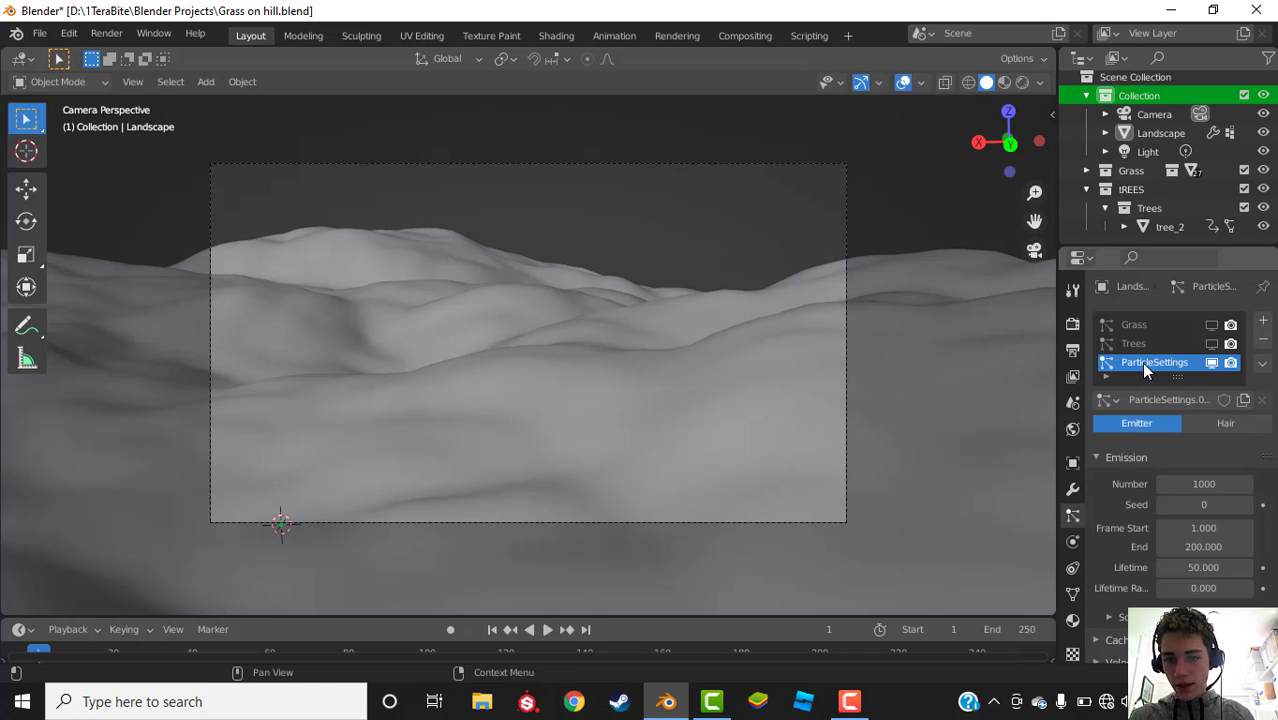
double_click(1141, 362)
type("Rocks")
key("Return")
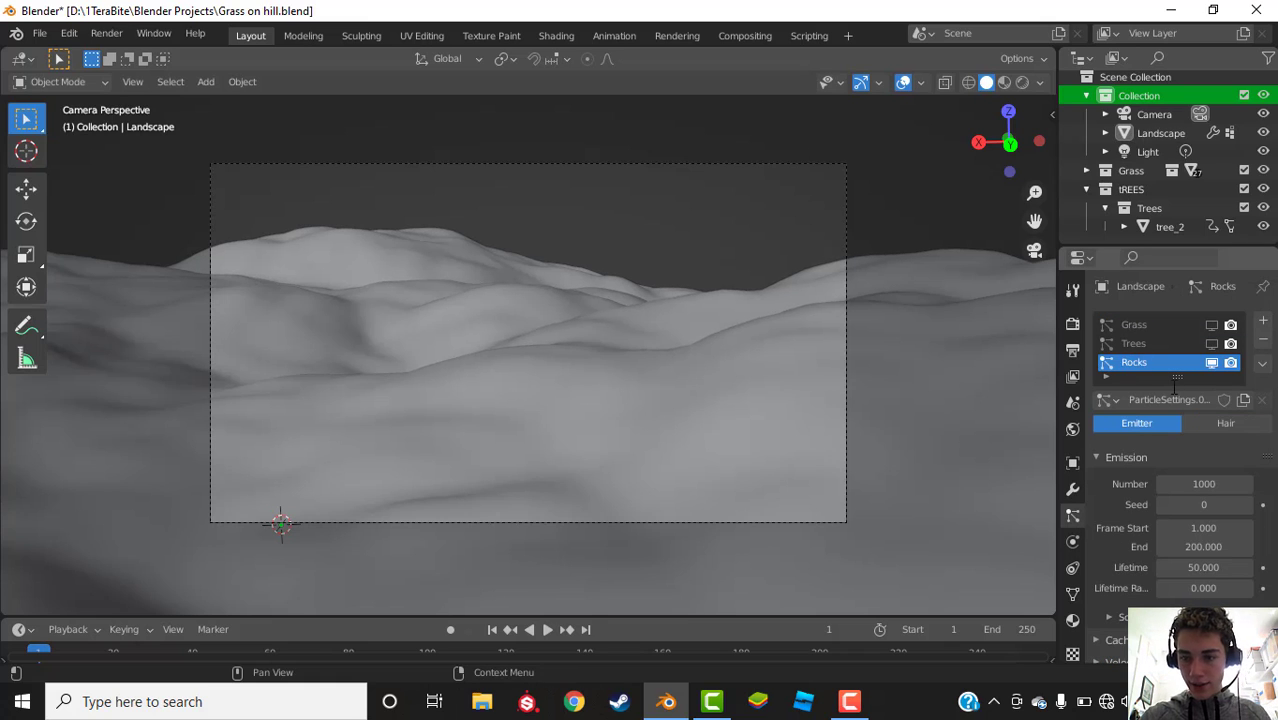
Step: Make the Rocks particle system a Hair type with the Advanced and Rotation options enabled
left_click(1228, 425)
left_click(1213, 447)
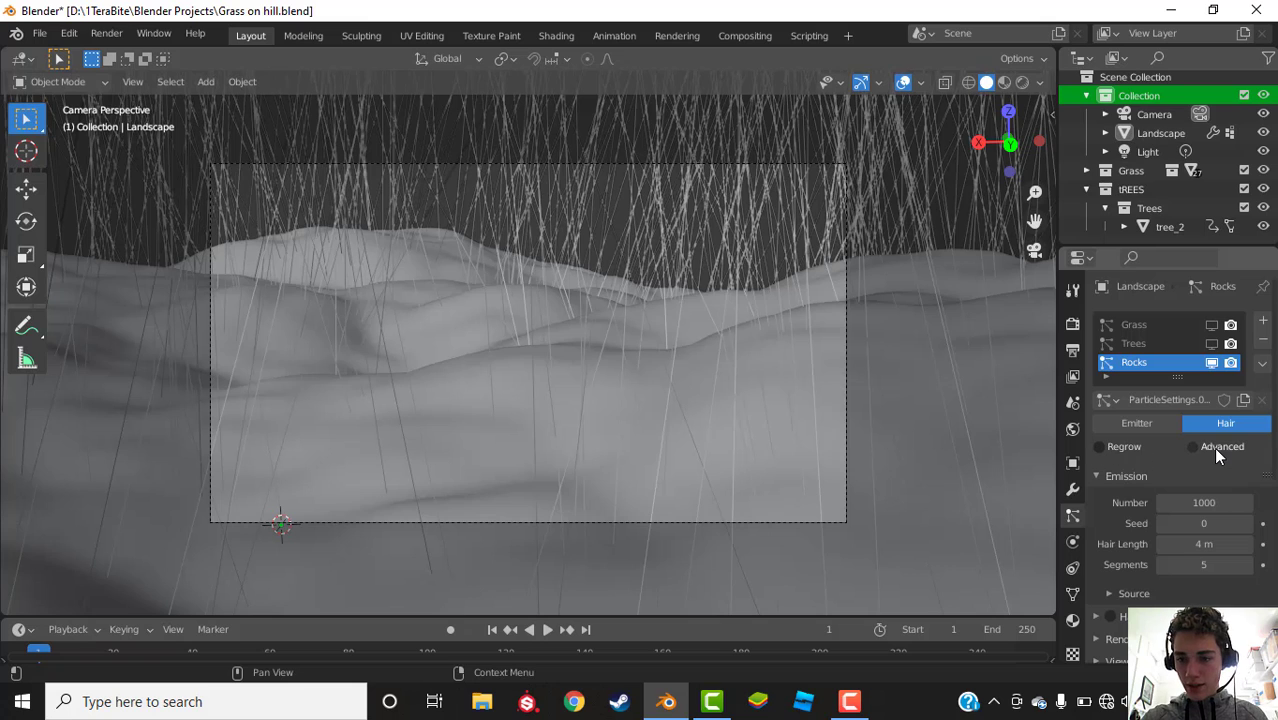
scroll(1215, 445, "down", 5)
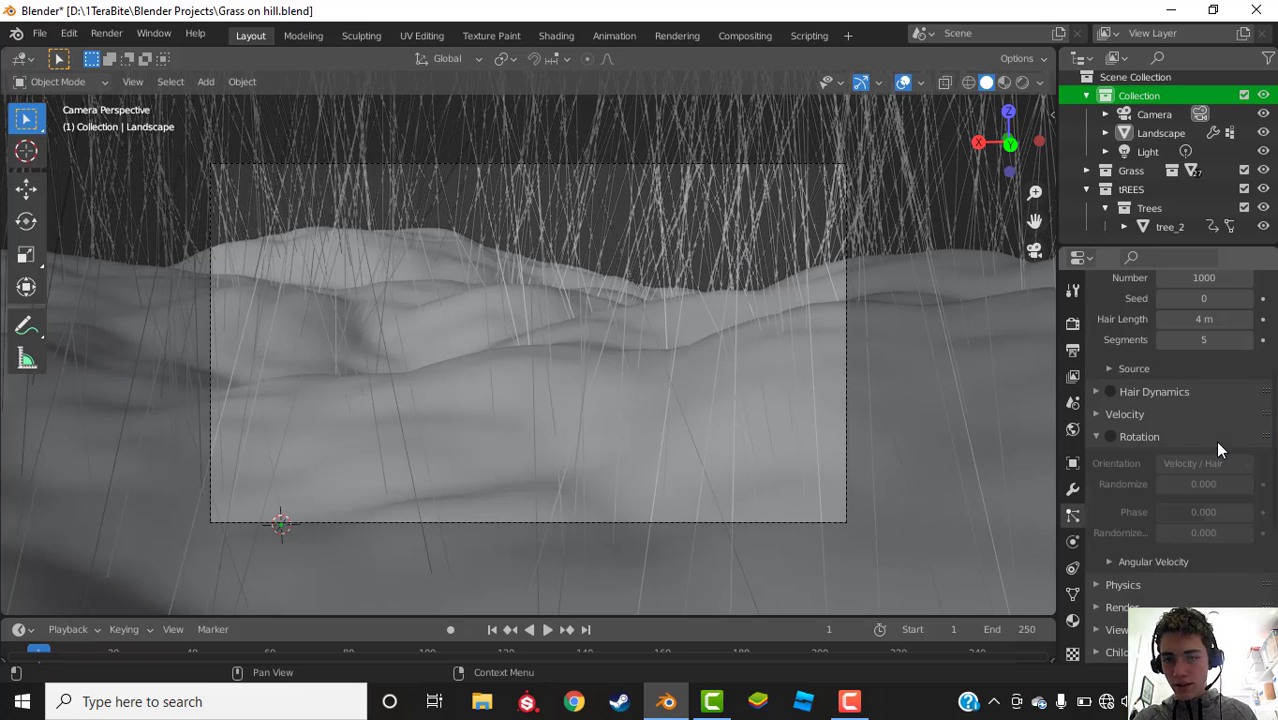
scroll(1211, 442, "up", 2)
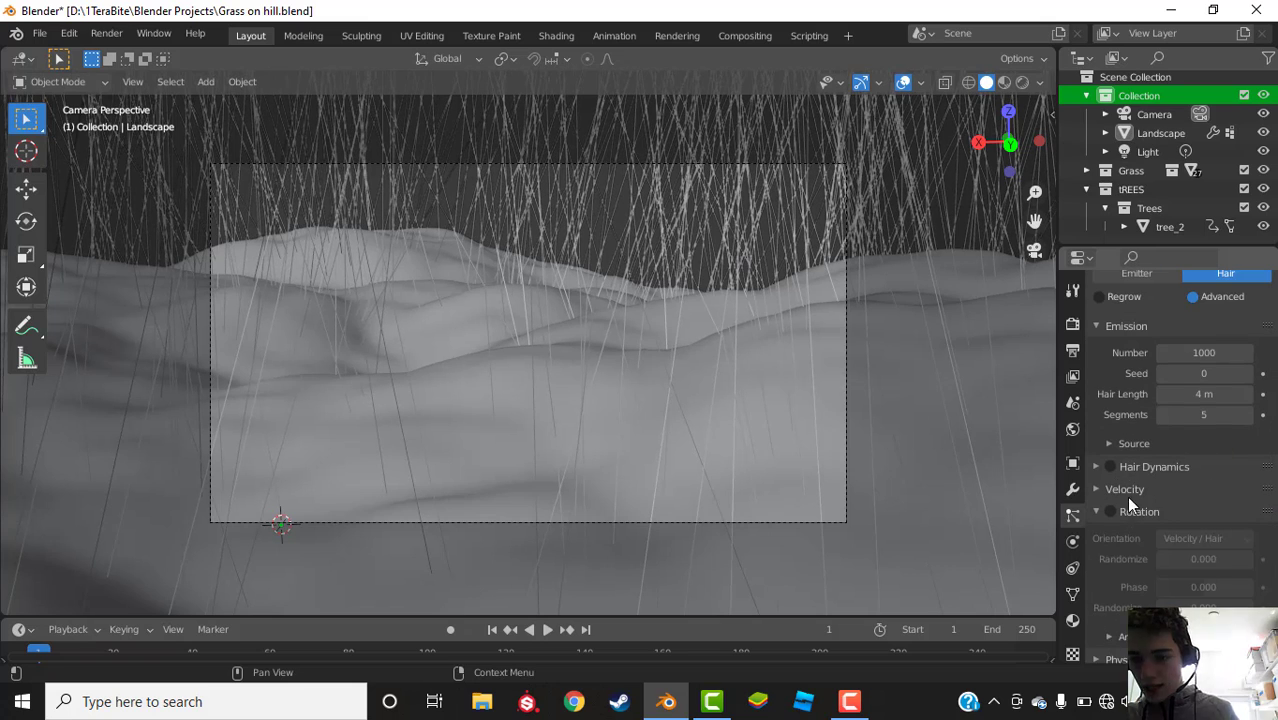
left_click(1109, 510)
Step: Assign the Rocks vertex group as the density of the Rocks particle system
scroll(1120, 485, "down", 5)
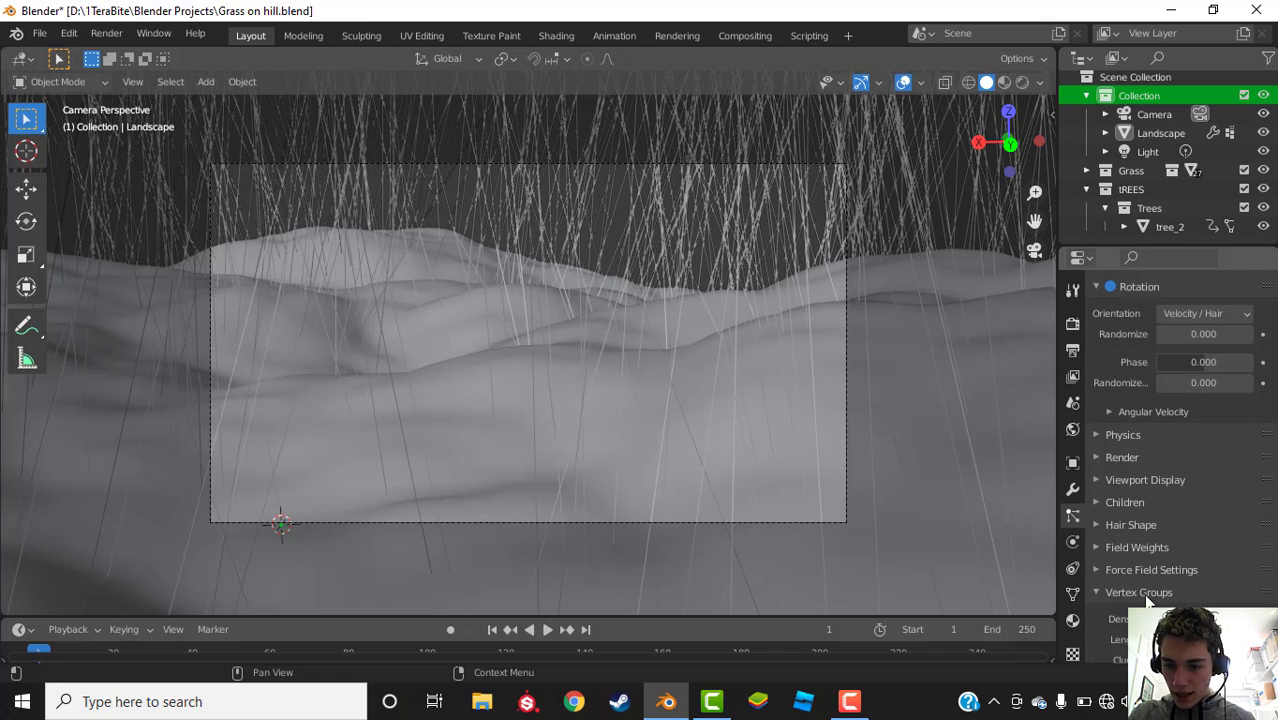
scroll(1135, 576, "down", 2)
left_click(1164, 546)
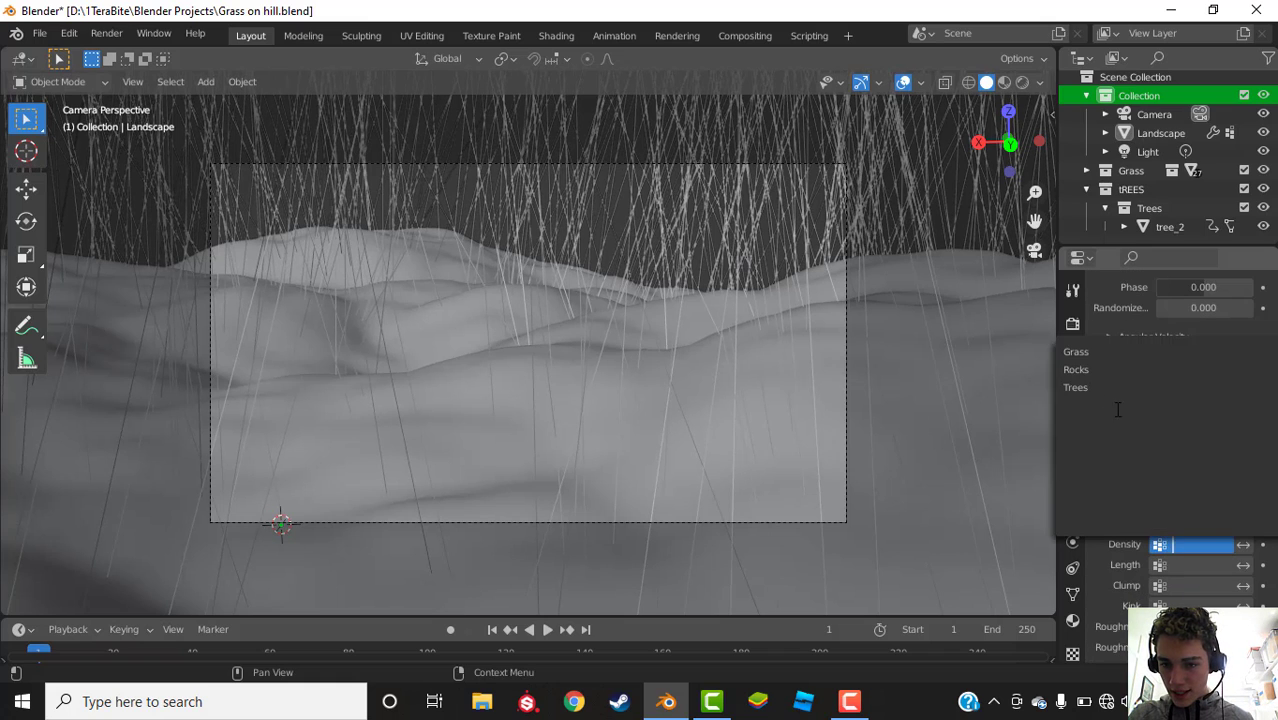
left_click(1105, 370)
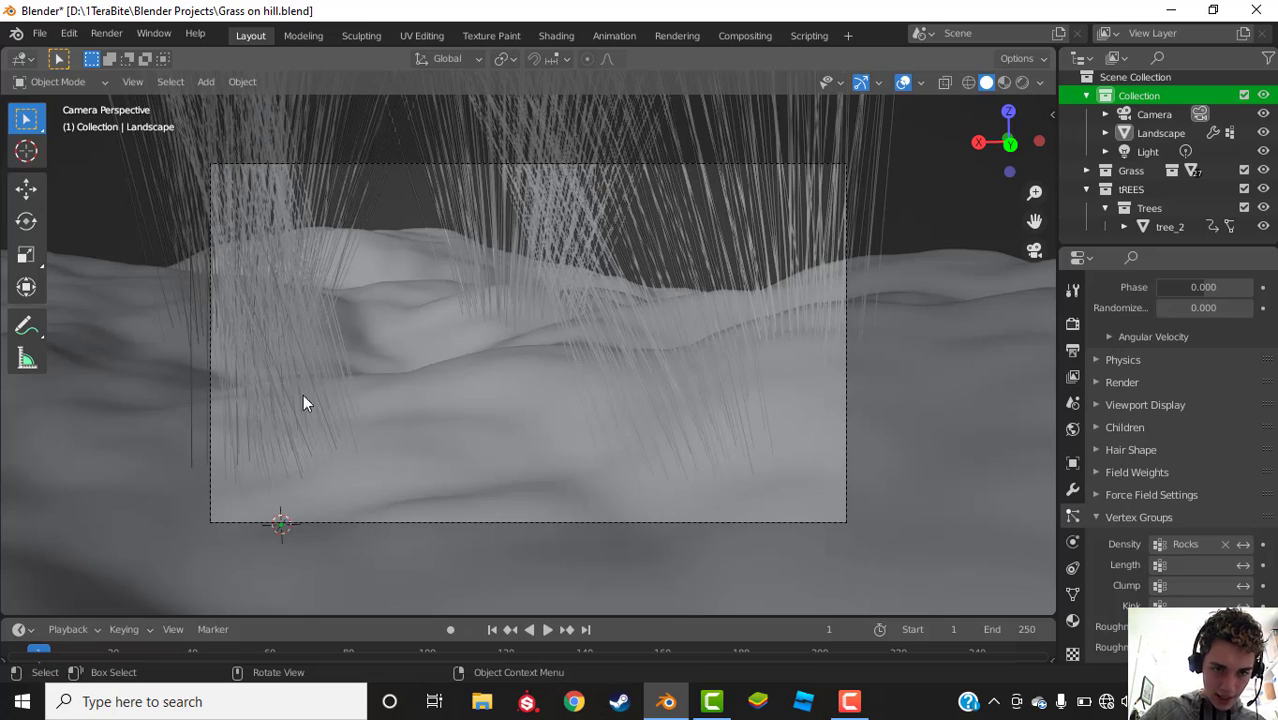
Step: Set the emission number of the Rocks particle system to 100
scroll(1258, 459, "up", 7)
scroll(1258, 459, "up", 3)
left_click(1231, 505)
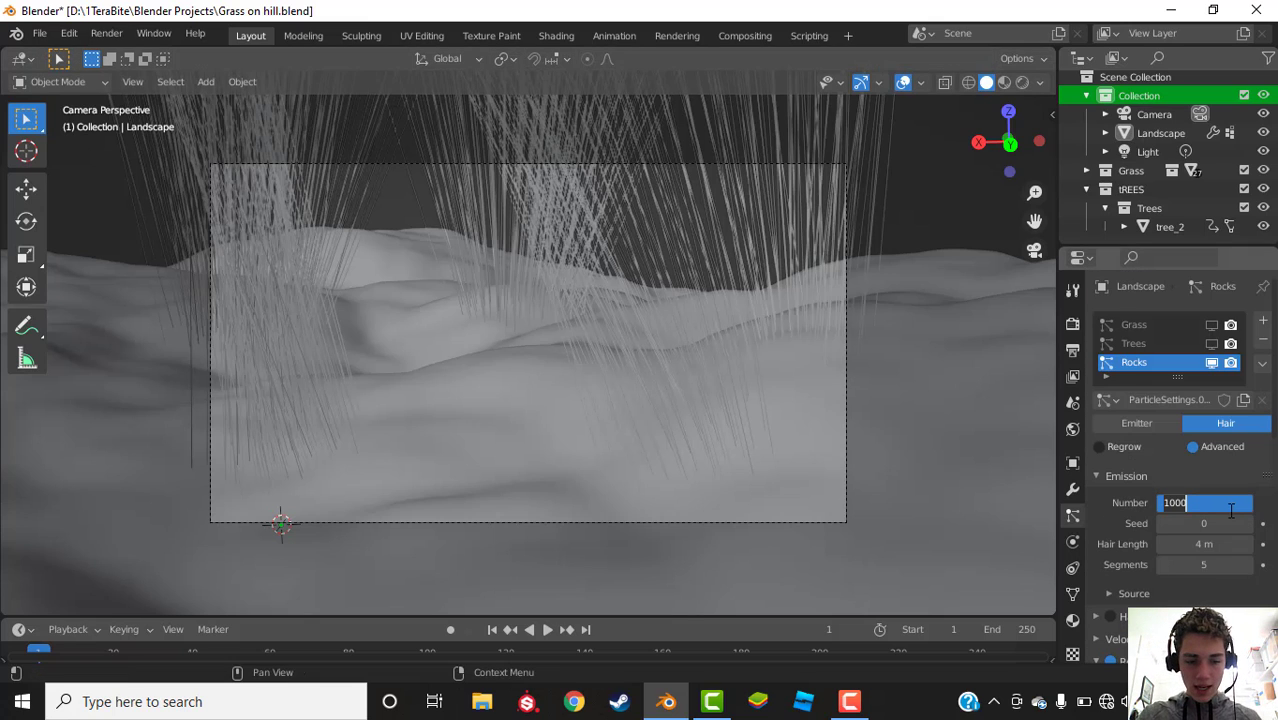
type("100")
key("Return")
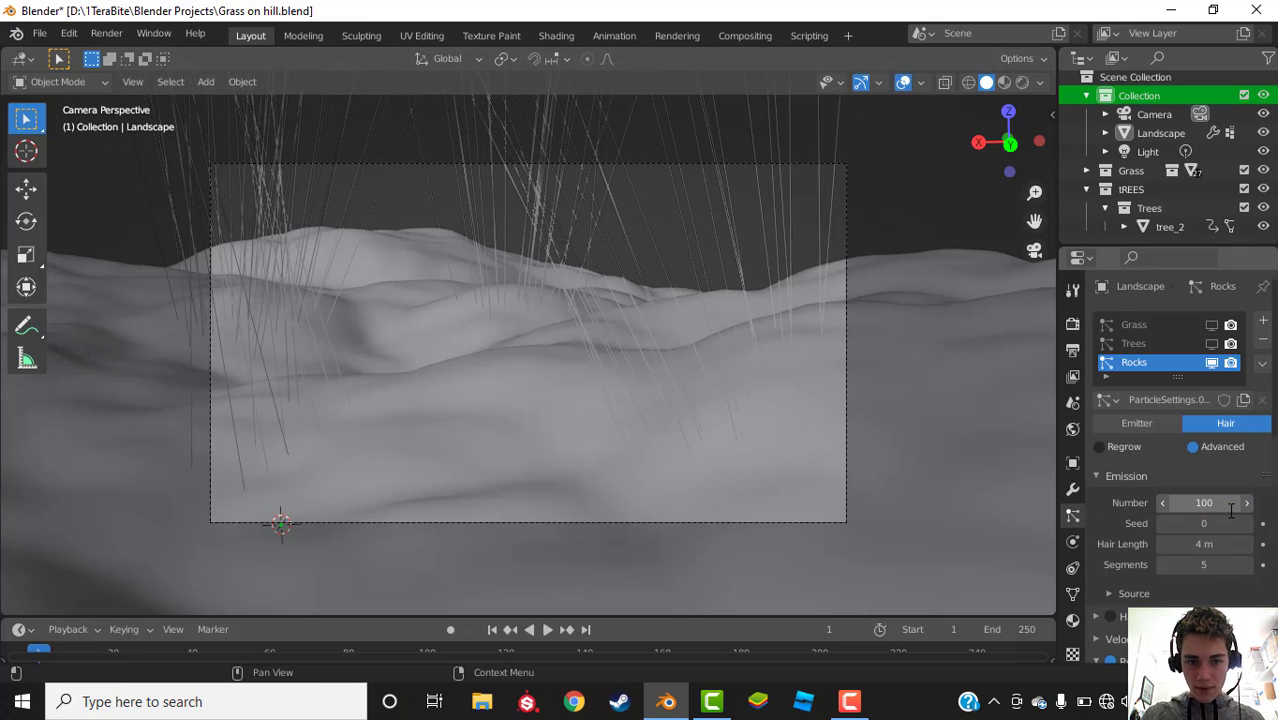
Step: Set the Rocks particle system to render as a Collection
scroll(1137, 431, "down", 7)
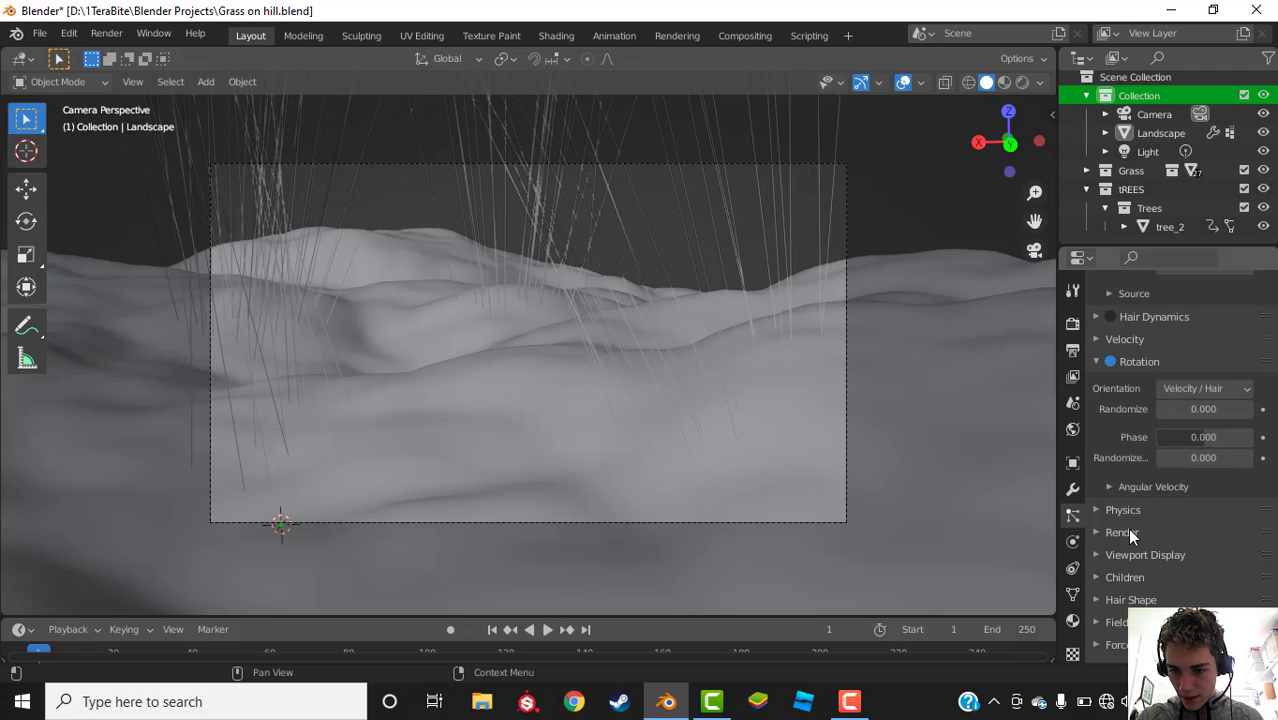
left_click(1127, 530)
scroll(1157, 532, "down", 1)
left_click(1189, 523)
left_click(1163, 605)
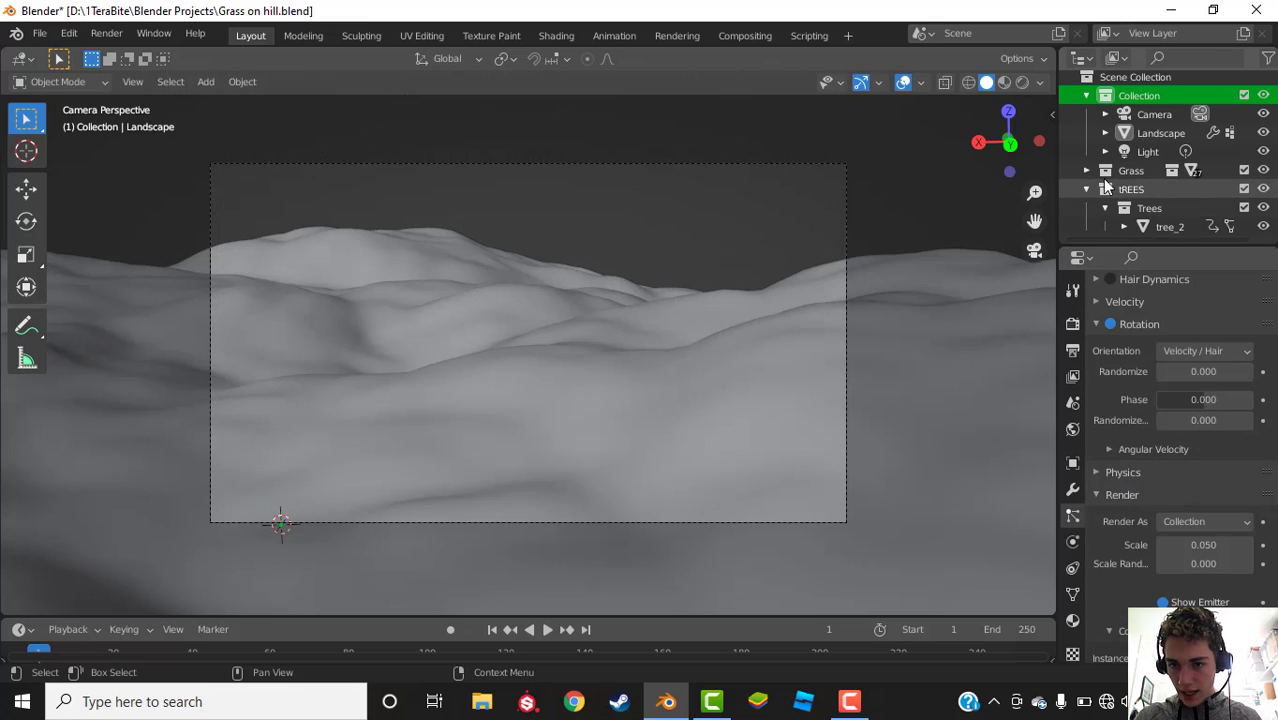
Step: Add a new collection inside the main Collection, make tREES active, and collapse the collection hierarchies in the outliner
left_click(1086, 189)
right_click(1111, 224)
left_click(1036, 223)
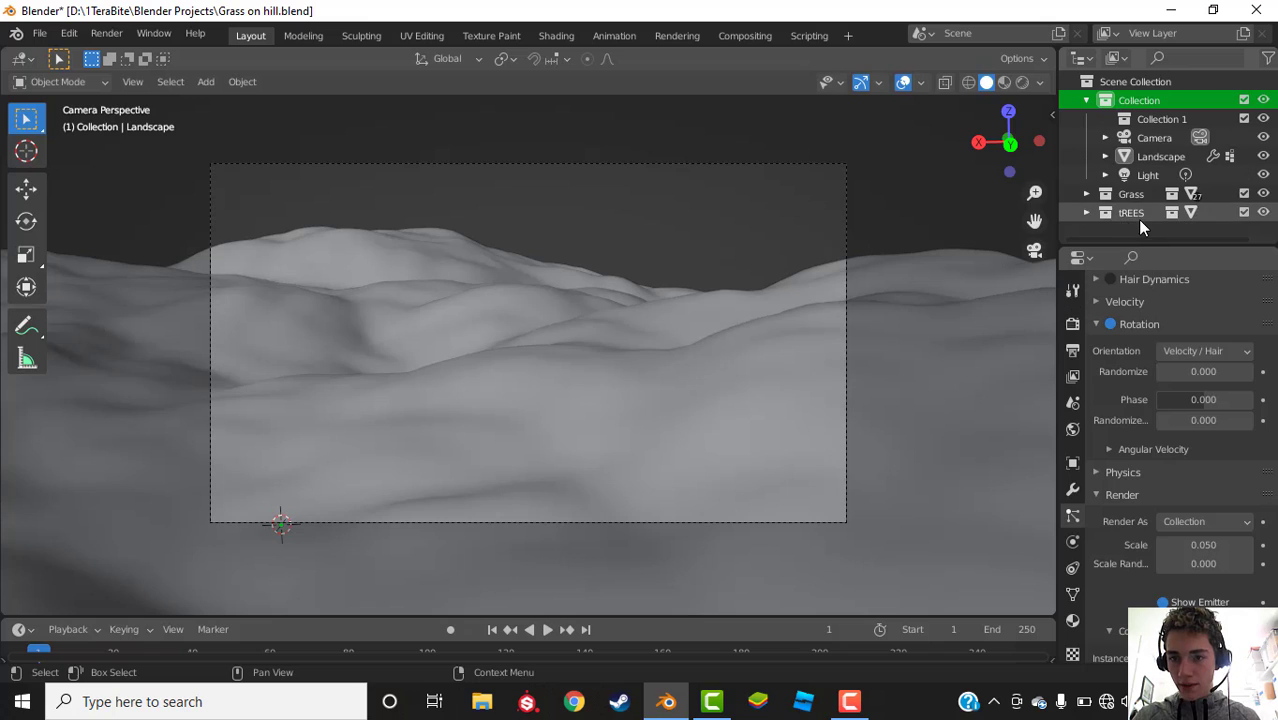
left_click(1137, 212)
left_click(1087, 100)
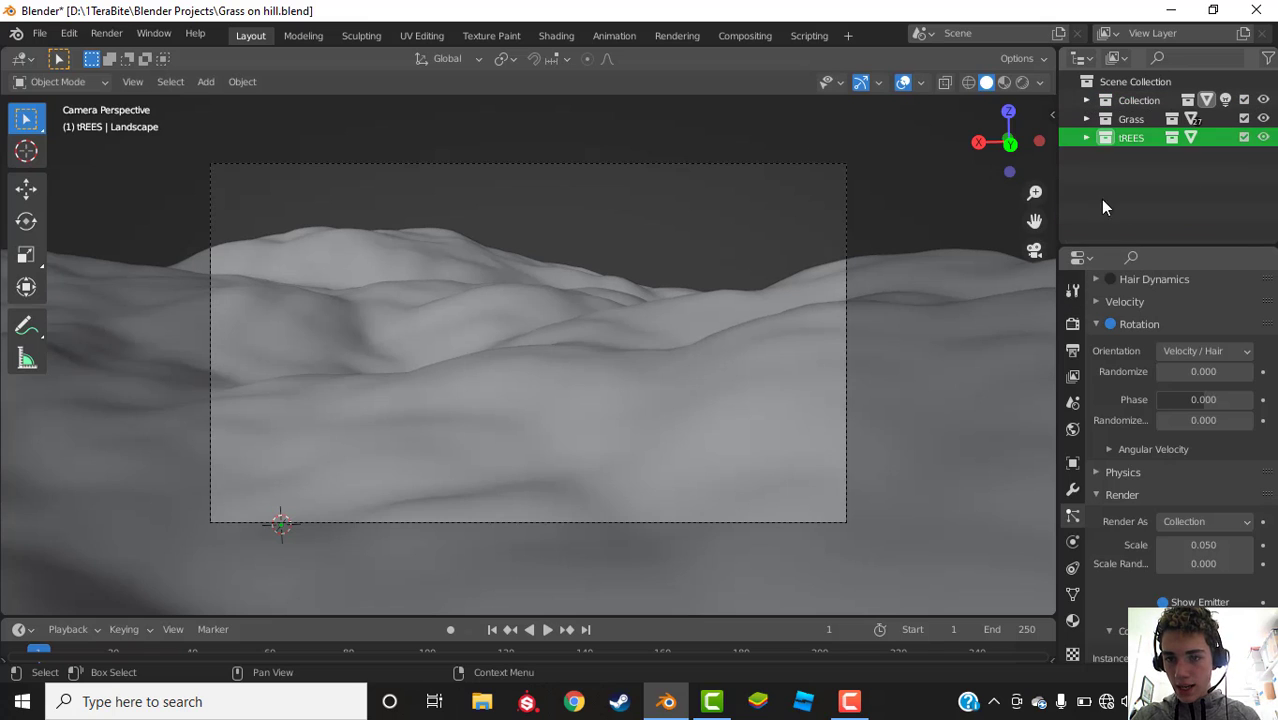
left_click(1087, 138)
left_click(1086, 137)
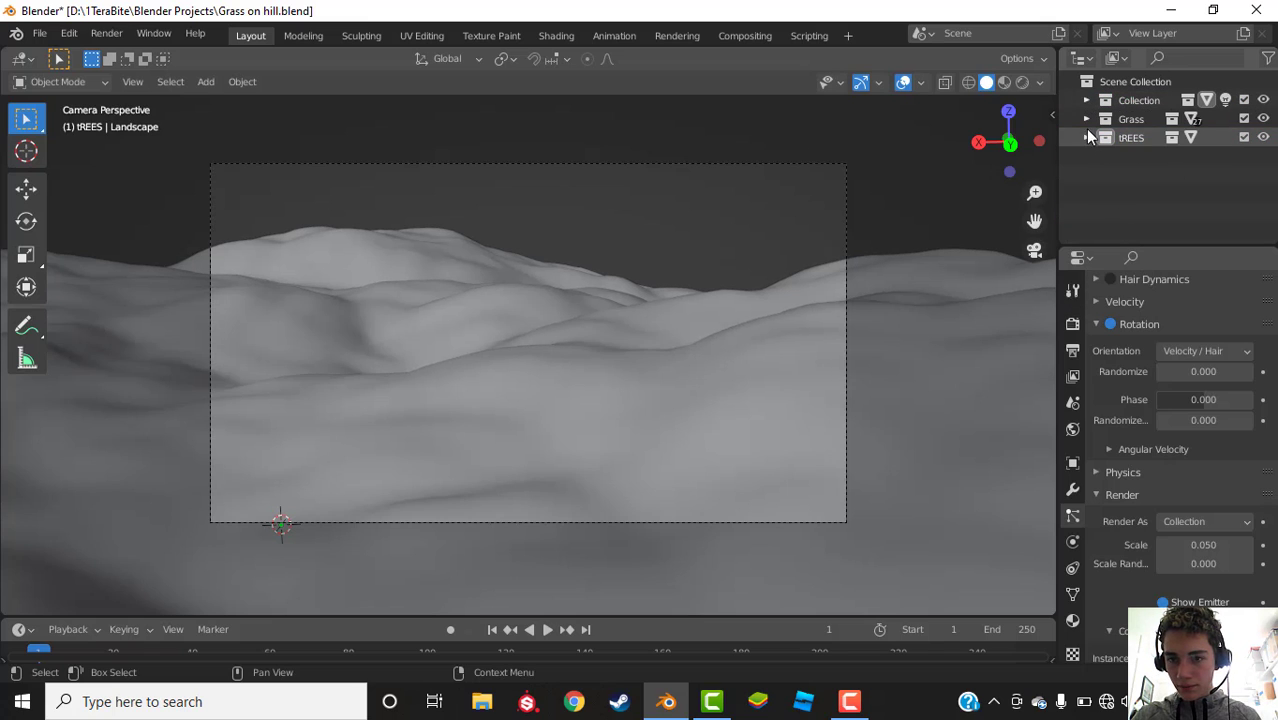
left_click(1085, 120)
left_click(1085, 120)
Step: Create a new collection directly under the Scene Collection and name it Rocks
right_click(1098, 180)
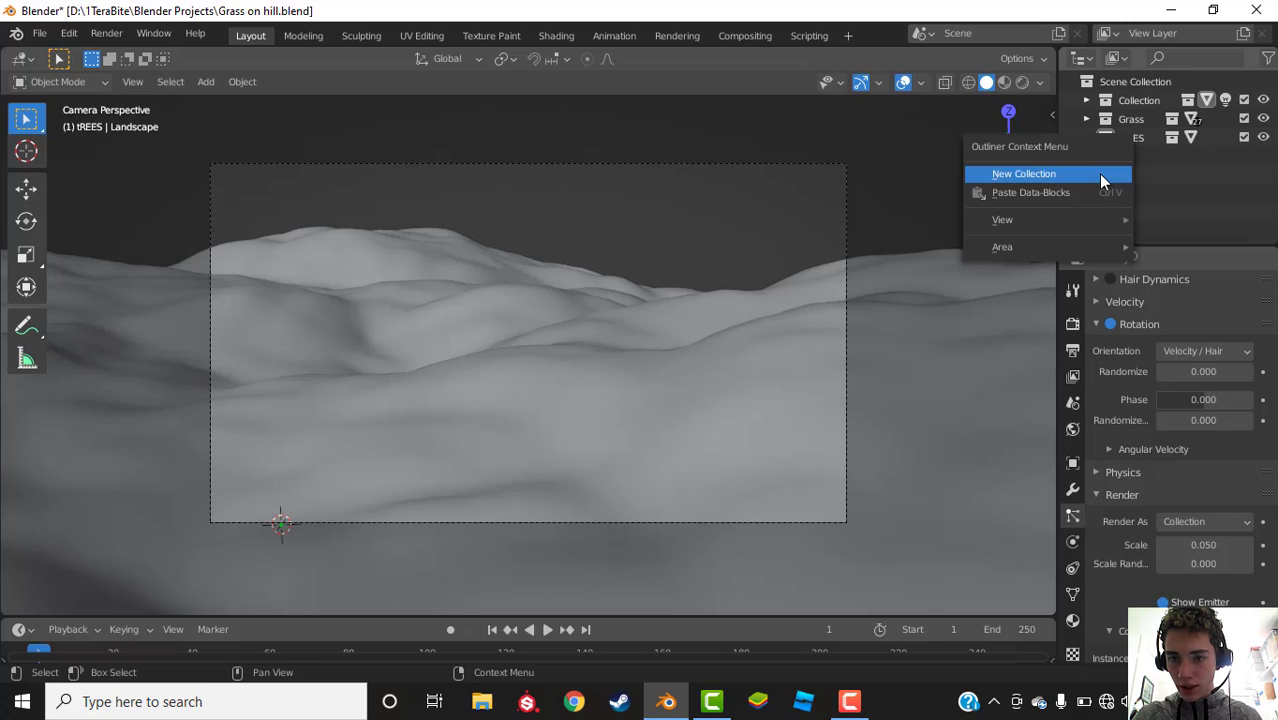
left_click(1098, 173)
left_click(1152, 158)
double_click(1152, 157)
type("F")
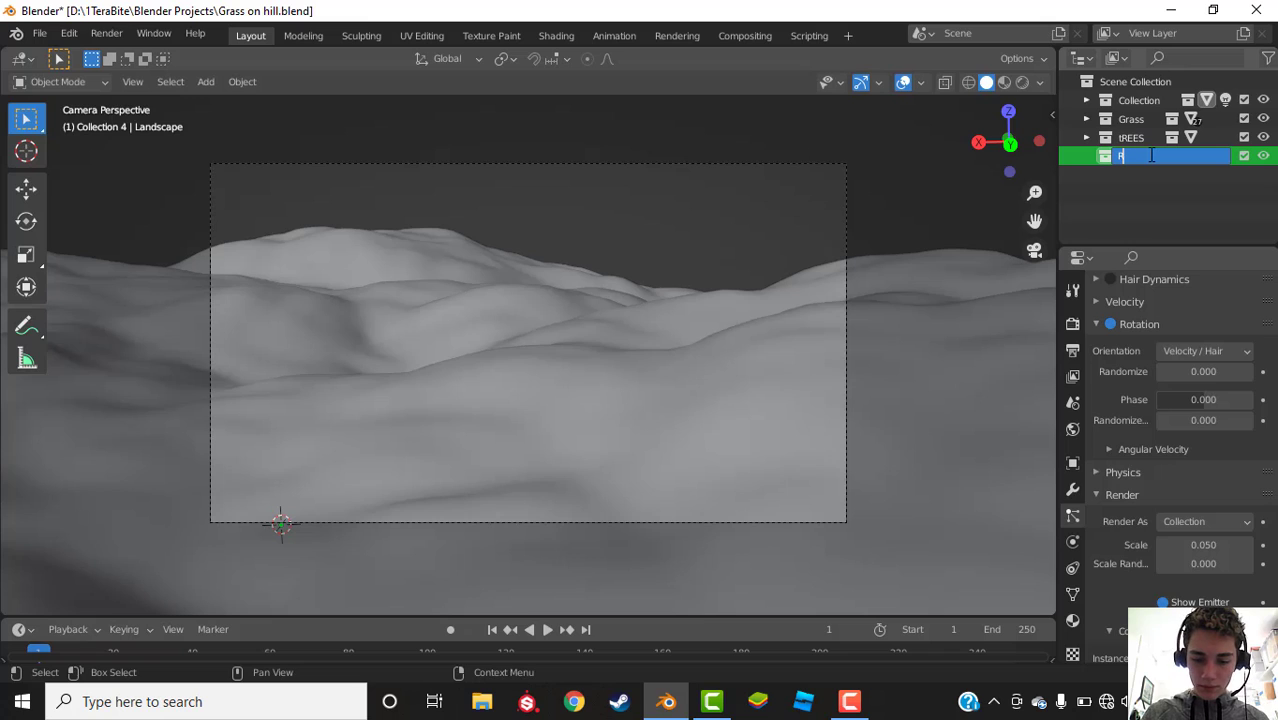
type("ocks")
key("Return")
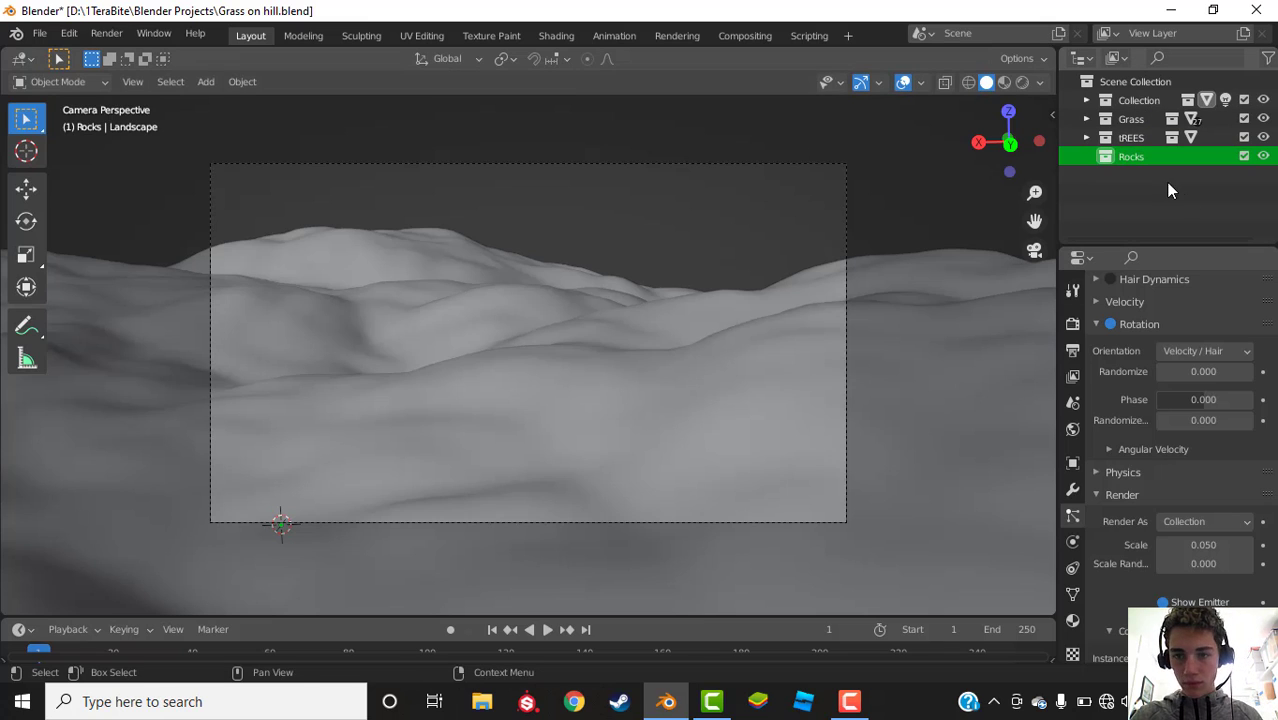
Step: Start appending from another file and browse the Blender Projects folder in D:\1TeraBite for the rock models
left_click(39, 33)
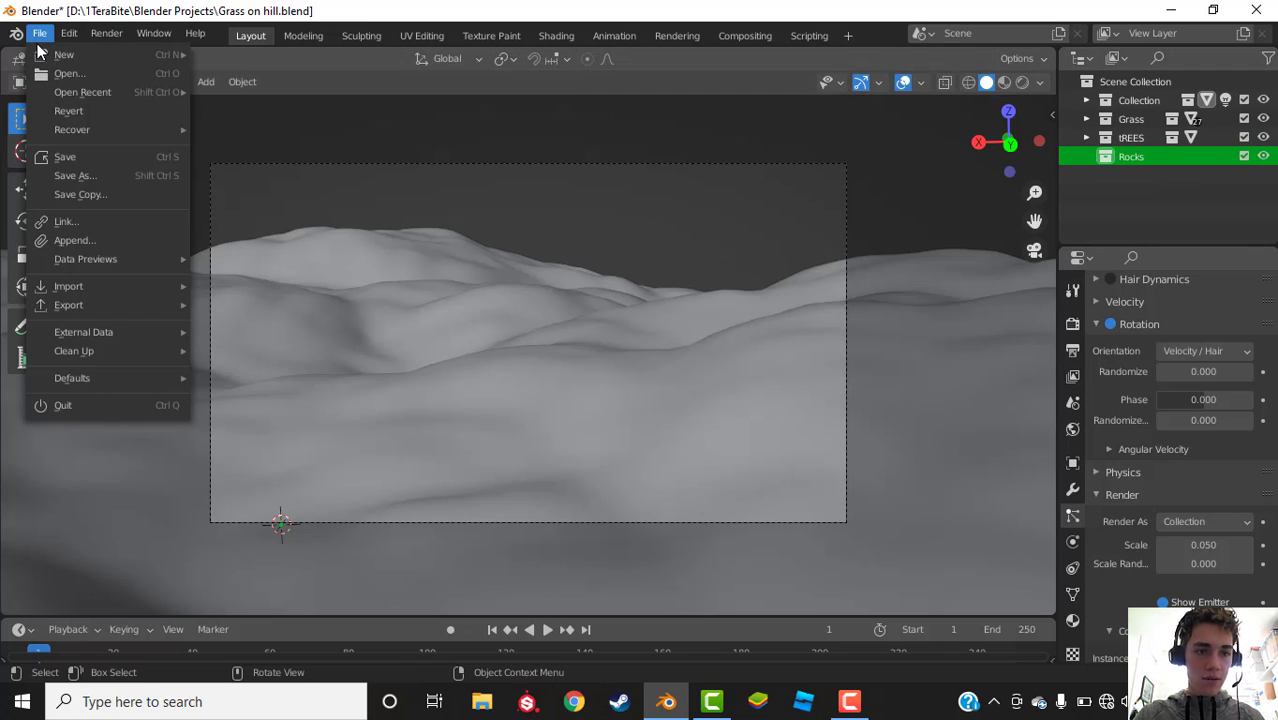
left_click(70, 242)
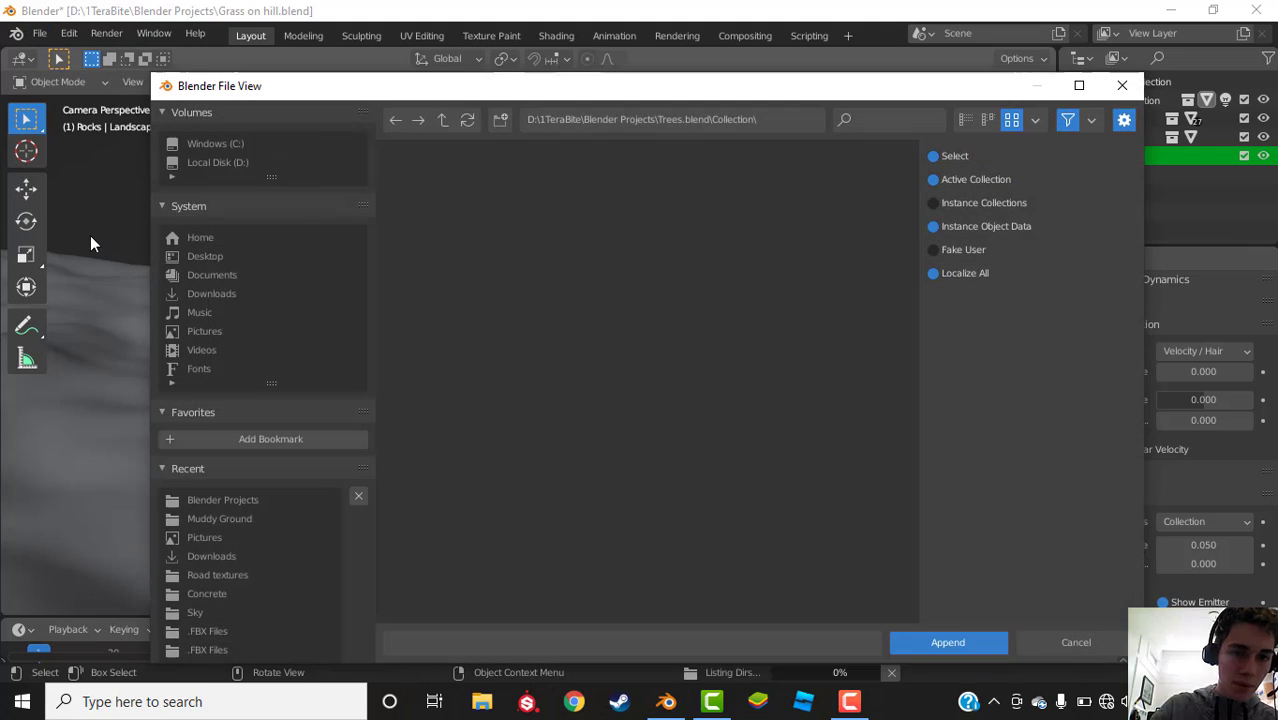
left_click(234, 280)
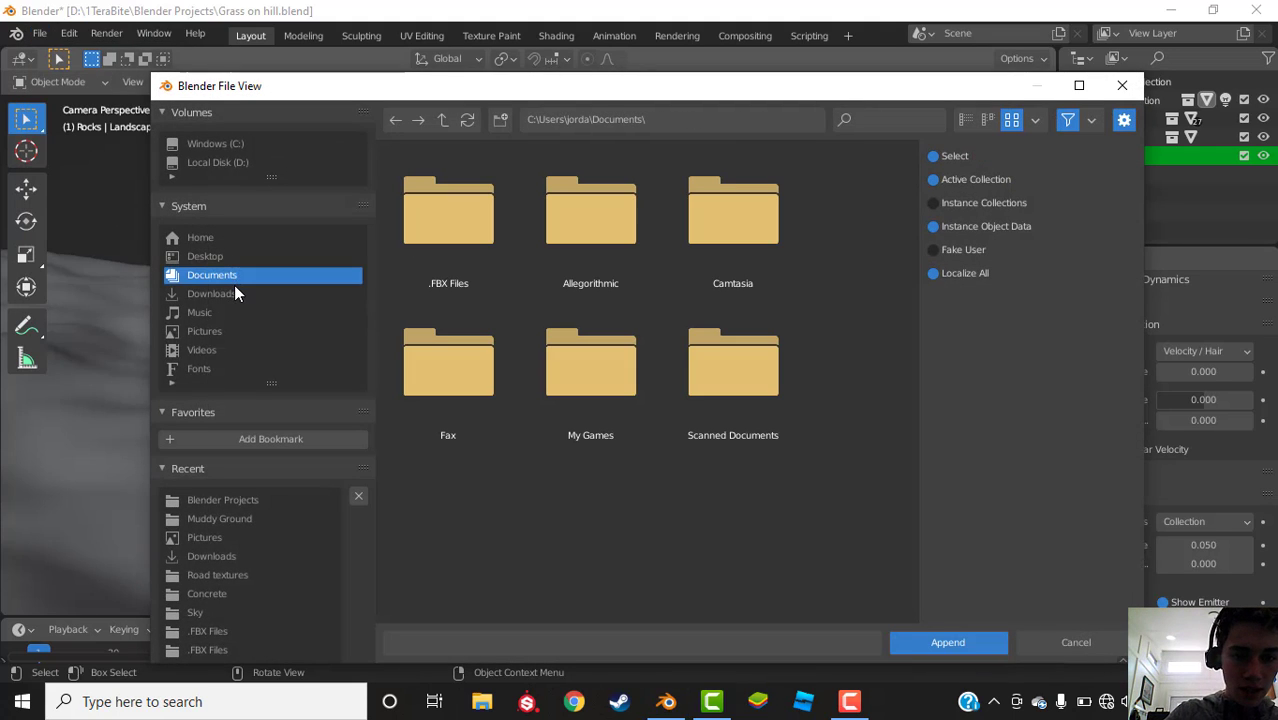
left_click(231, 293)
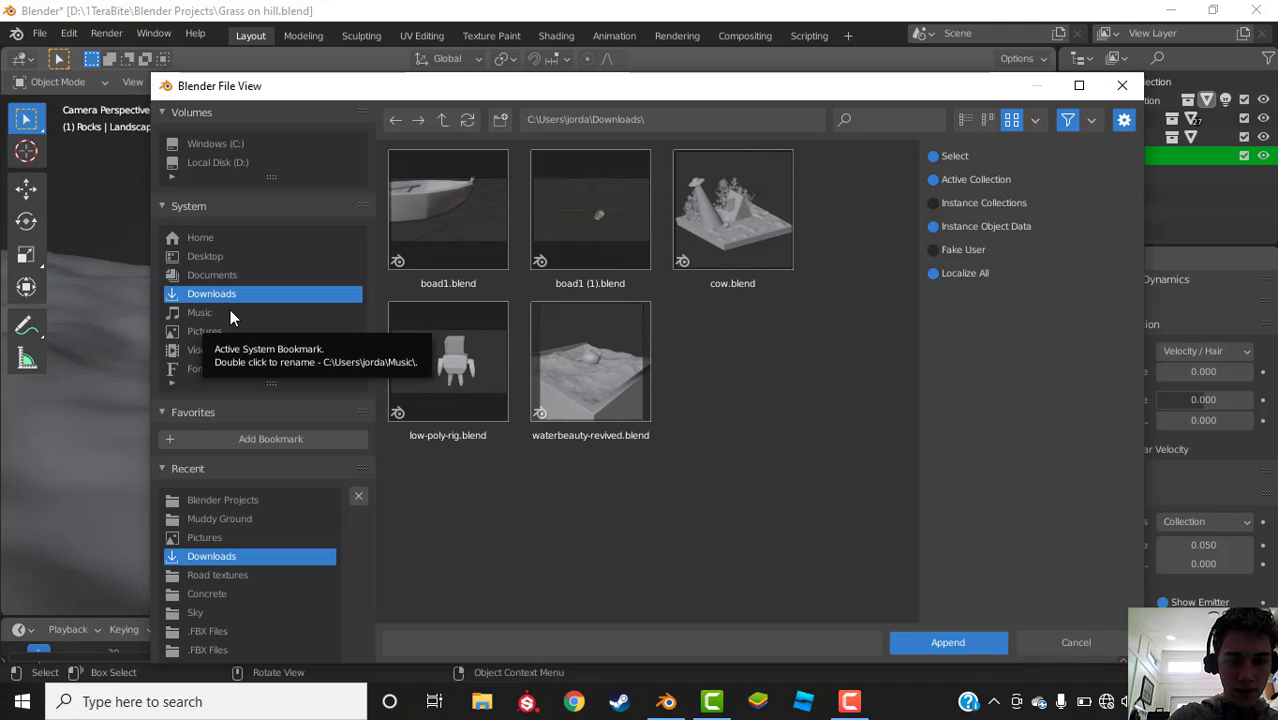
left_click(225, 162)
left_click(460, 214)
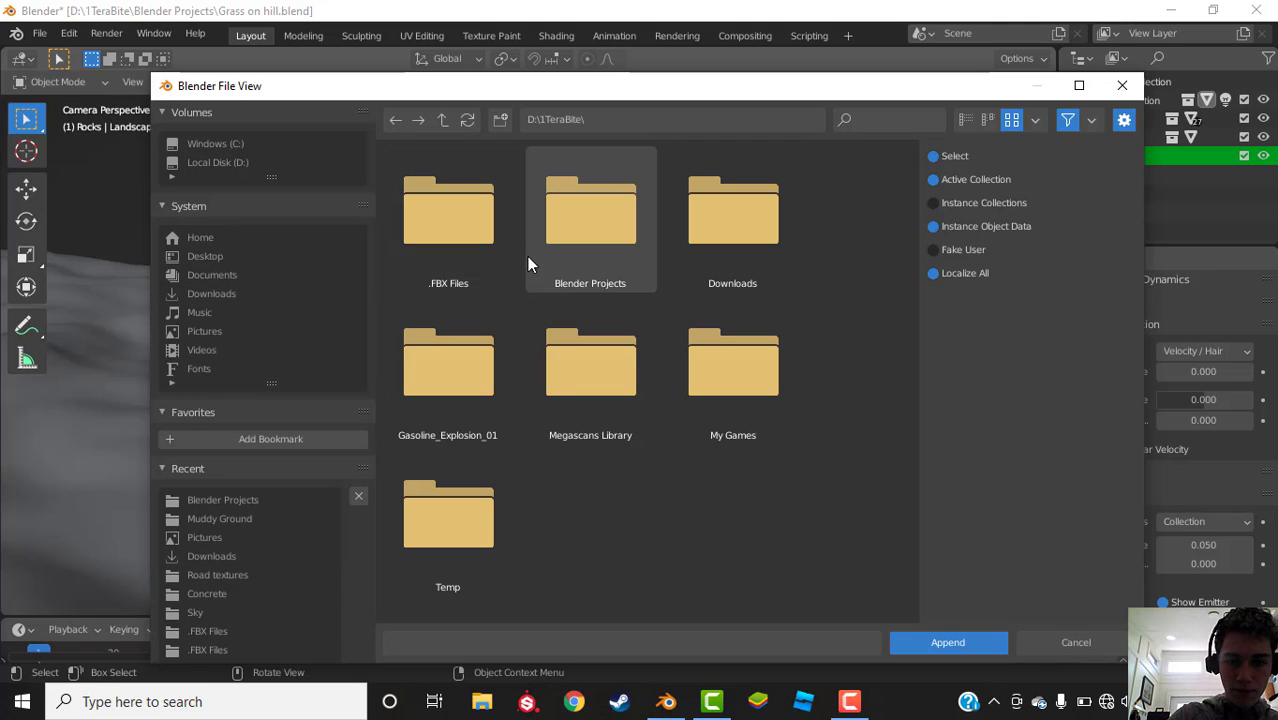
double_click(590, 232)
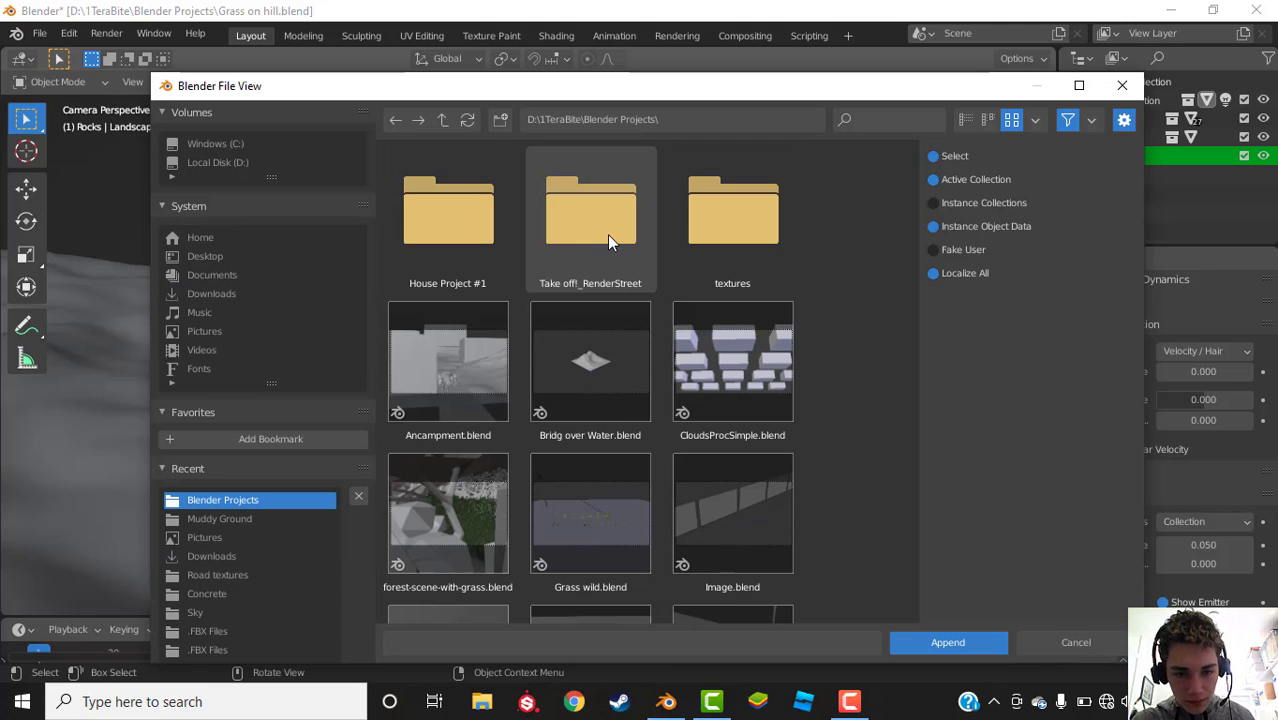
scroll(637, 252, "down", 3)
scroll(640, 285, "down", 10)
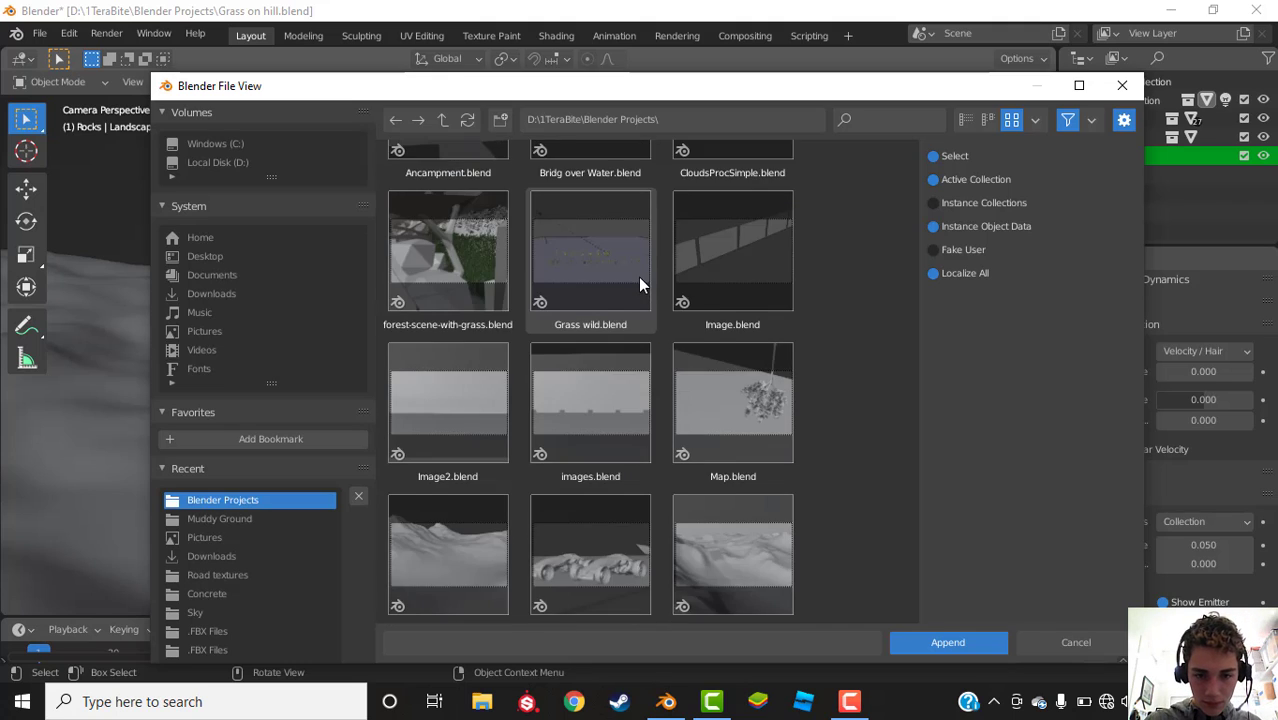
scroll(638, 285, "up", 12)
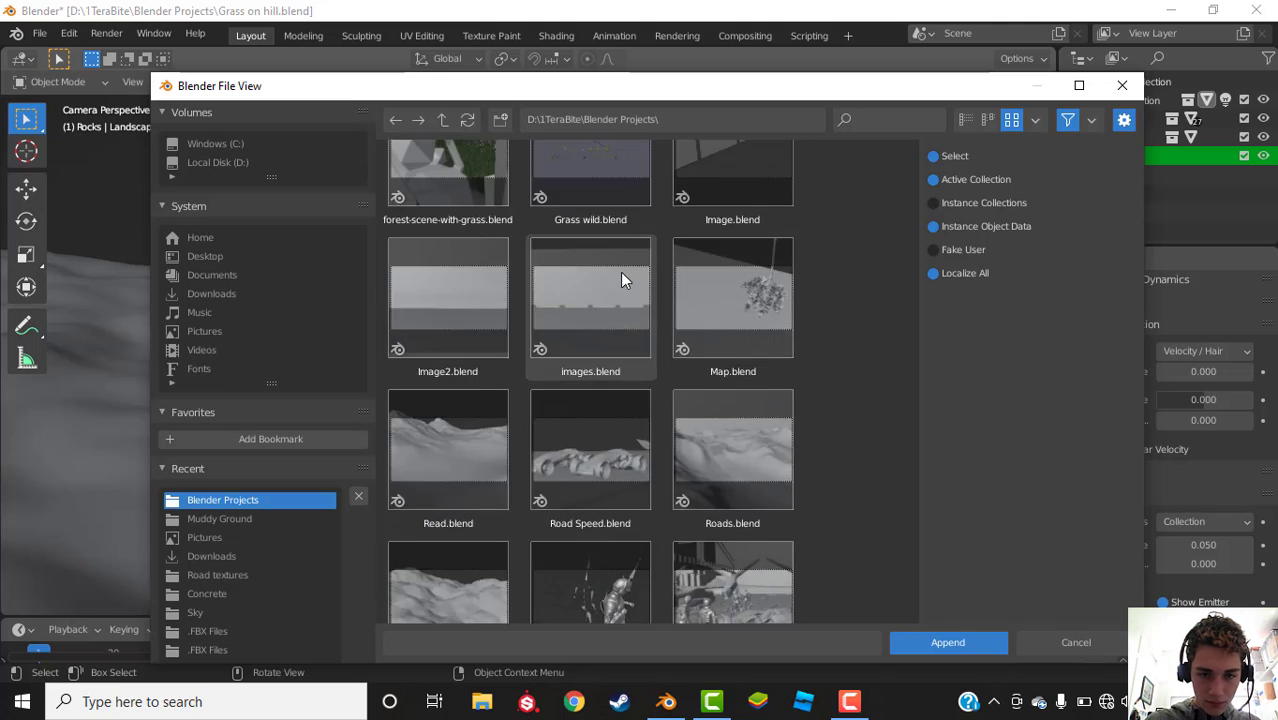
Step: Append all objects from rocks.blend in the House Project #1 folder to the Rocks collection
double_click(455, 230)
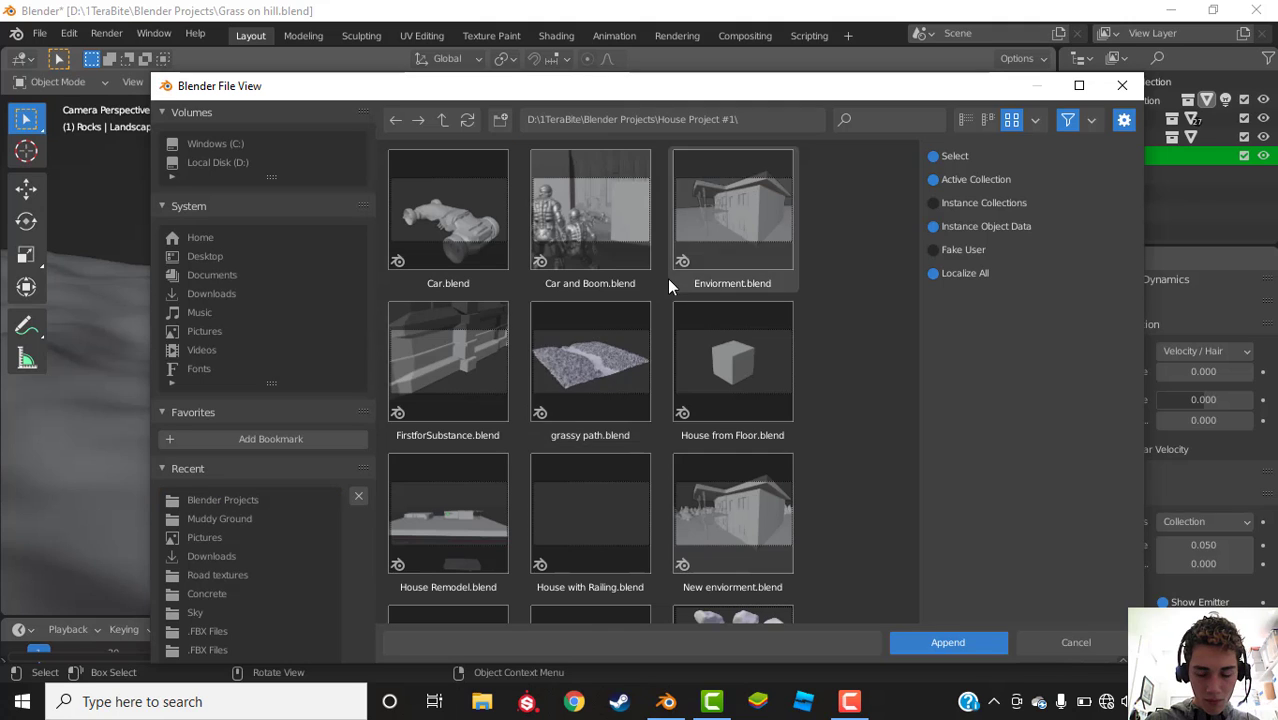
scroll(680, 320, "down", 4)
double_click(715, 352)
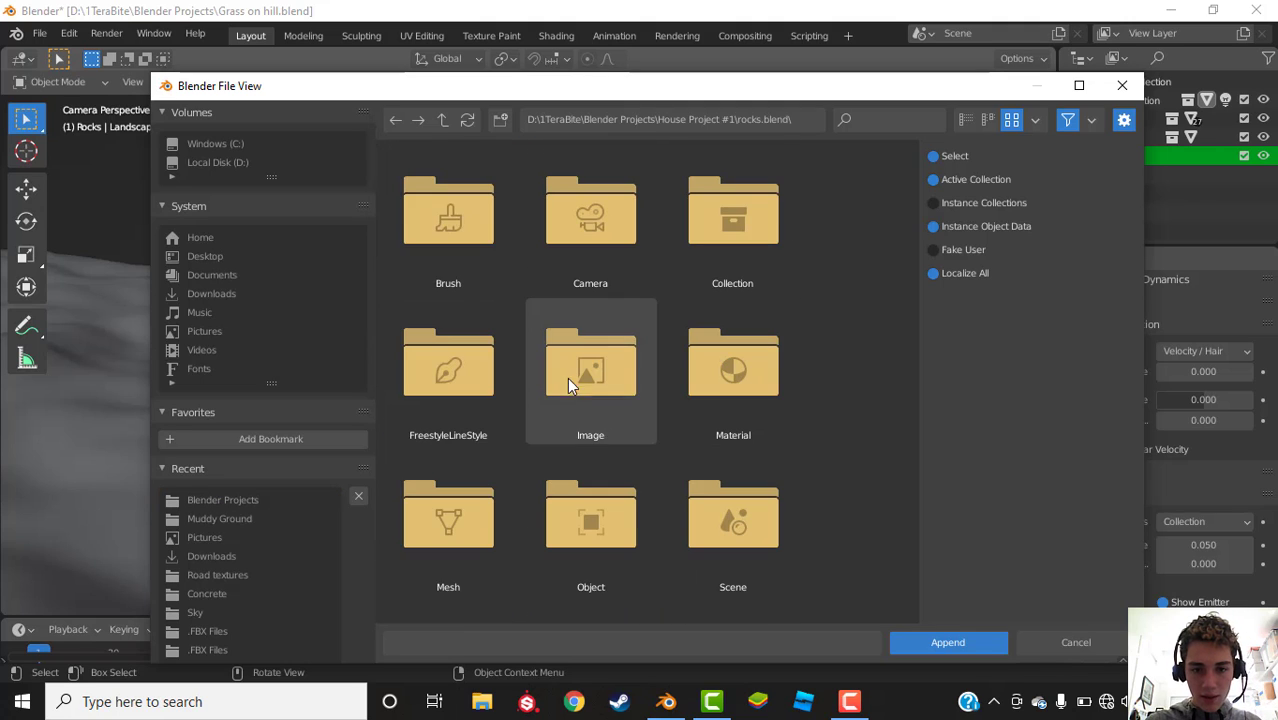
scroll(600, 420, "down", 2)
double_click(621, 464)
key("a")
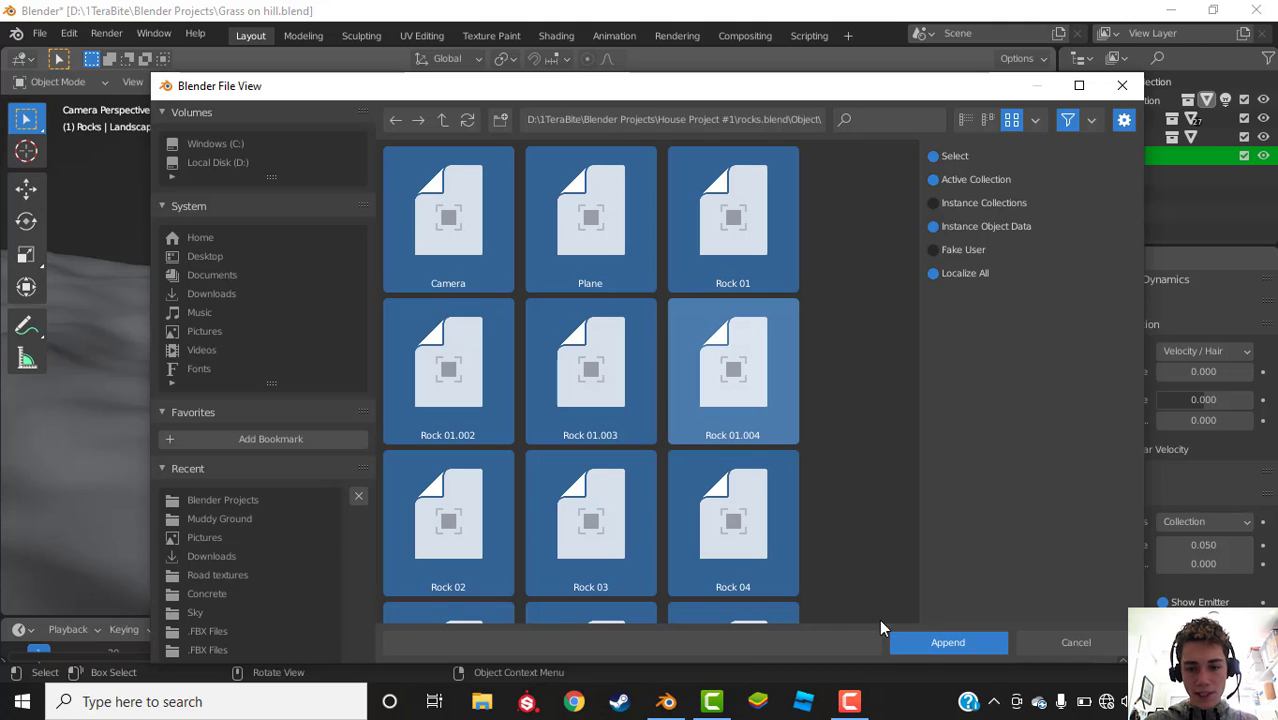
left_click(930, 641)
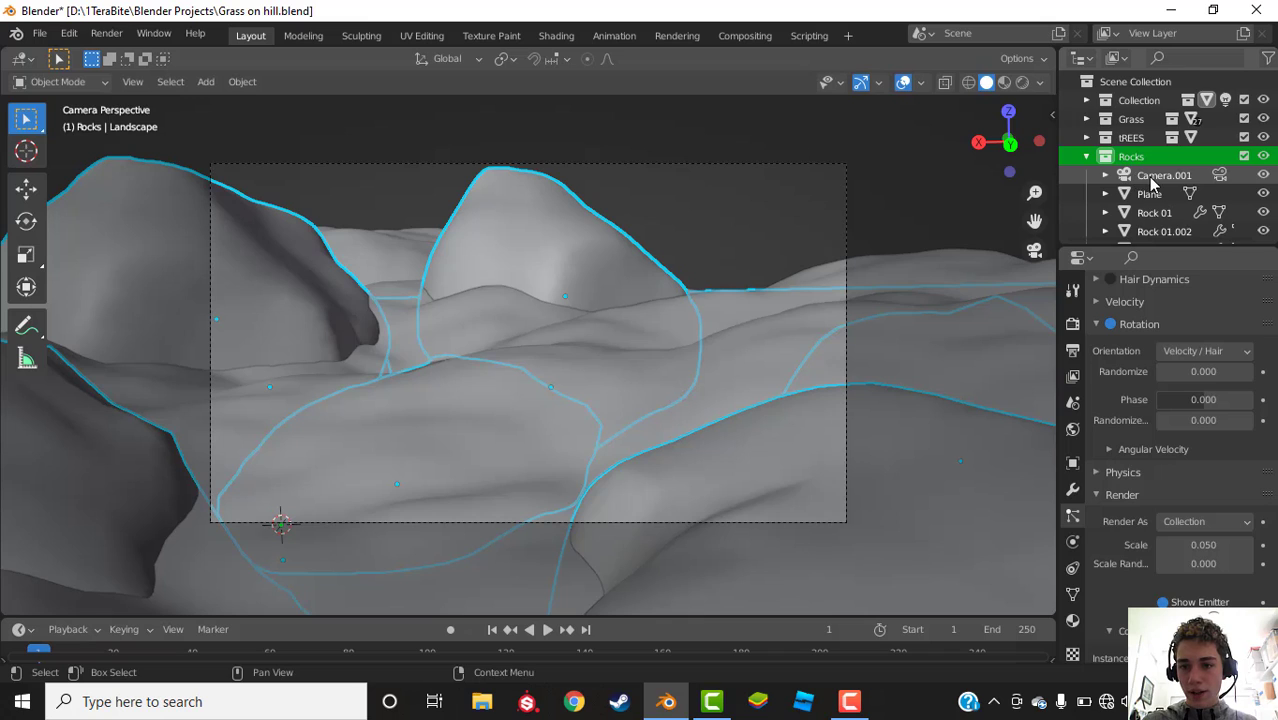
Step: Delete the appended Camera.001 and Plane objects from the Rocks collection
scroll(1140, 170, "down", 2)
left_click(1148, 142)
key("Delete")
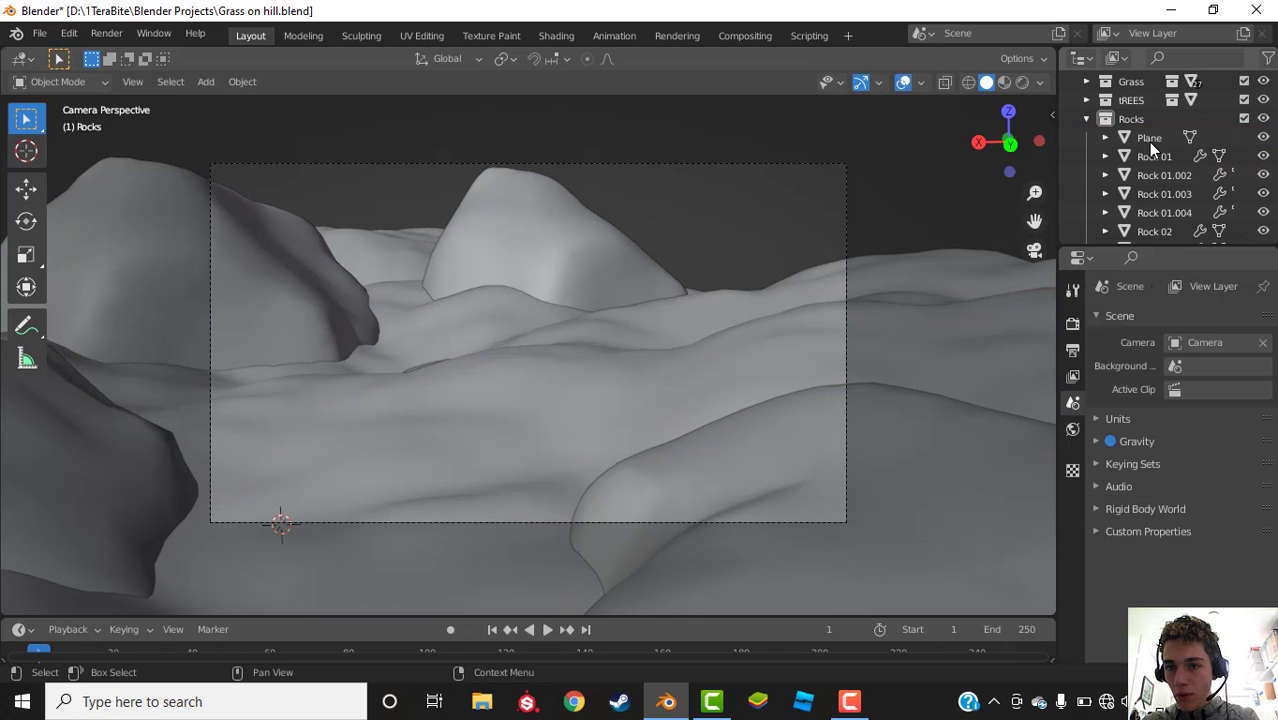
left_click(1148, 142)
key("Delete")
Step: Select all the rock objects from Rock 01 to Rock 09 and move them down below the landscape
left_click(1148, 141)
scroll(1148, 141, "down", 3)
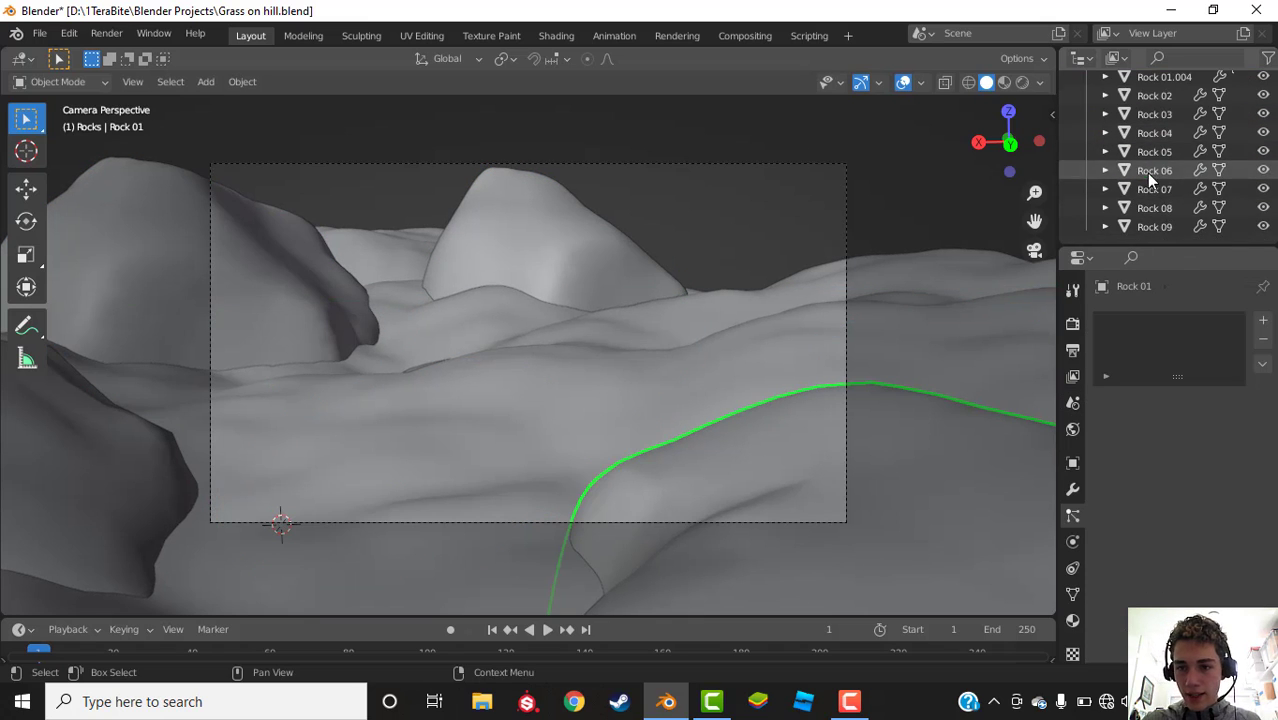
left_click(1150, 234, "shift")
middle_click_drag(689, 237, 662, 291)
key("Home")
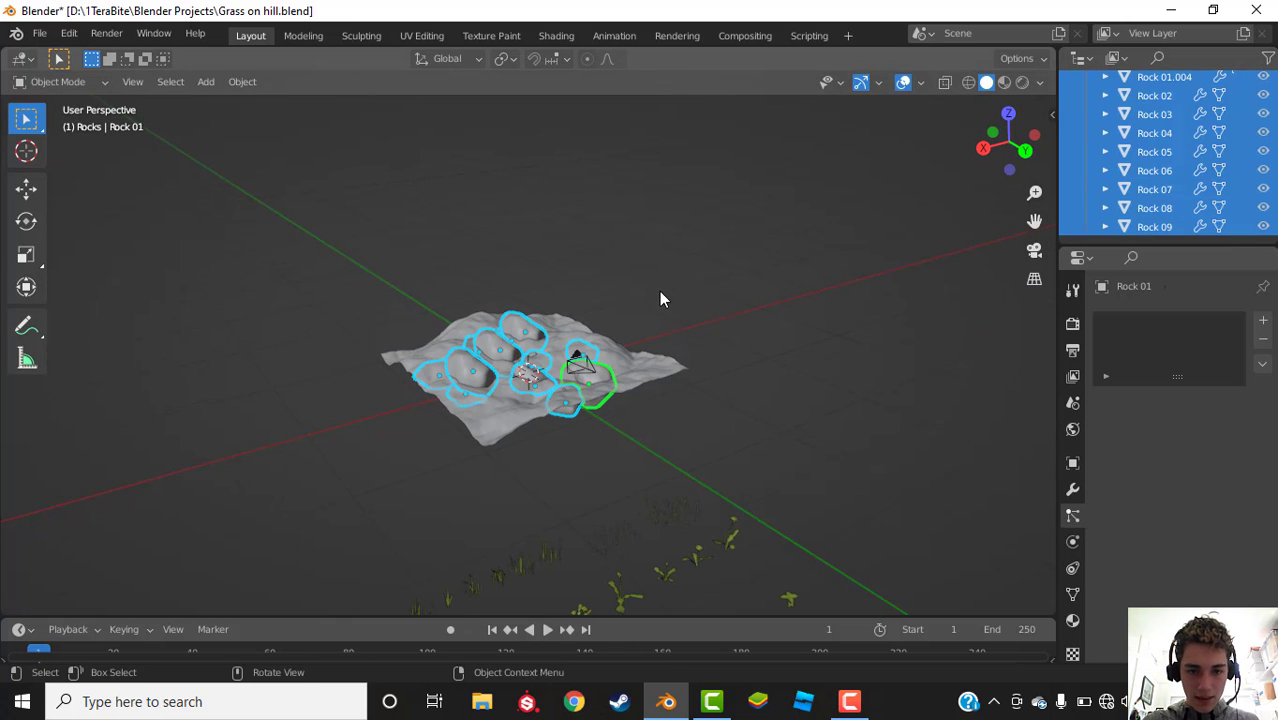
key("g")
left_click(781, 310)
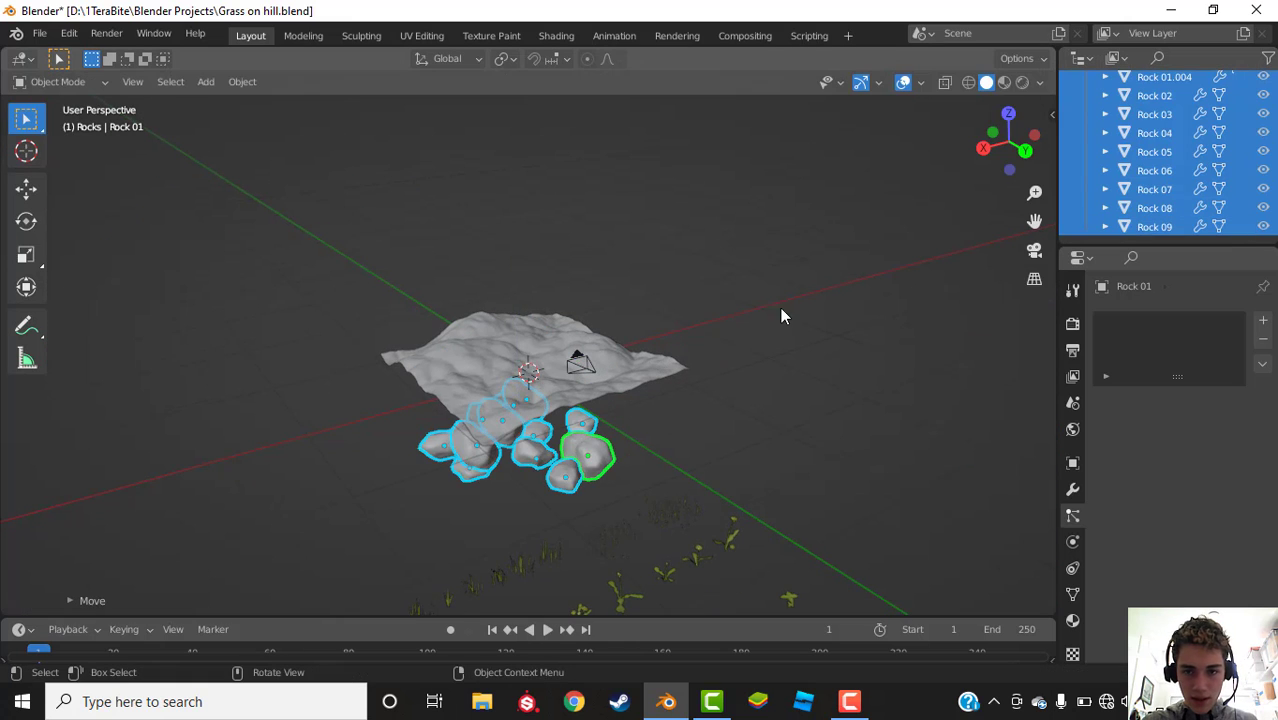
Step: From the camera view, select the landscape and set the Rocks particle system's instance collection to Rocks
left_click(1034, 250)
left_click(624, 363)
scroll(1196, 499, "down", 12)
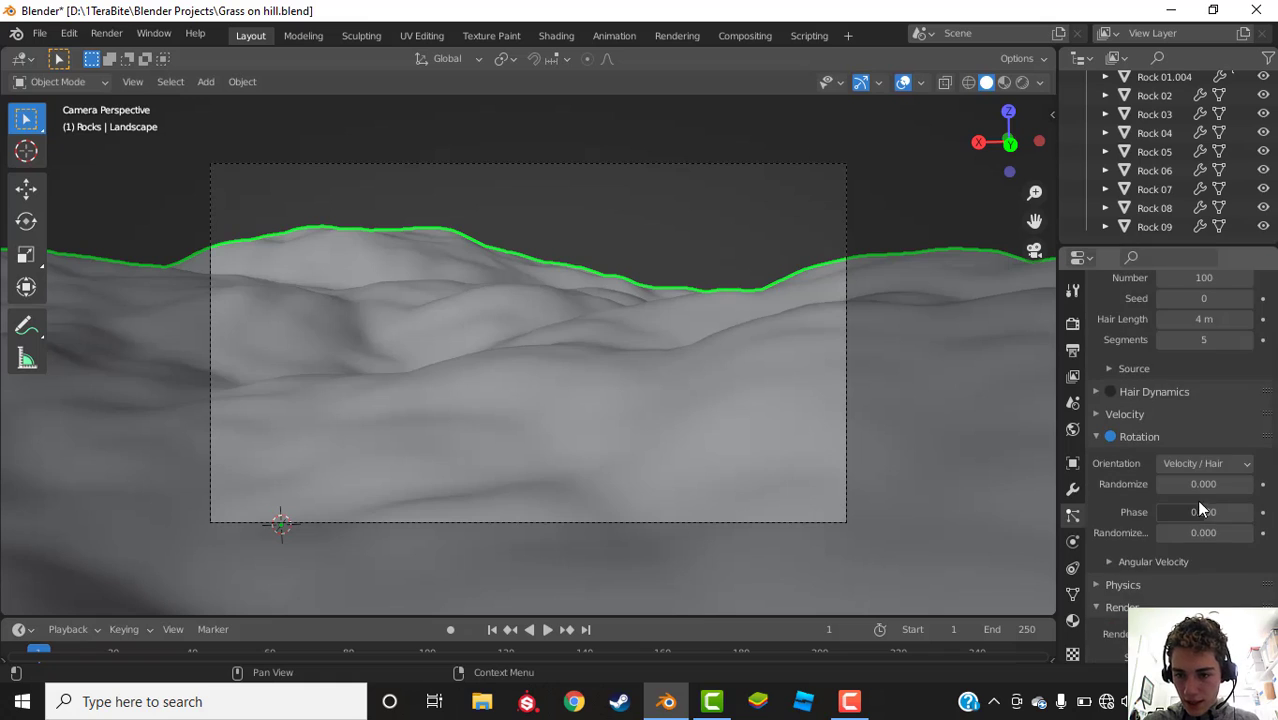
left_click(1198, 545)
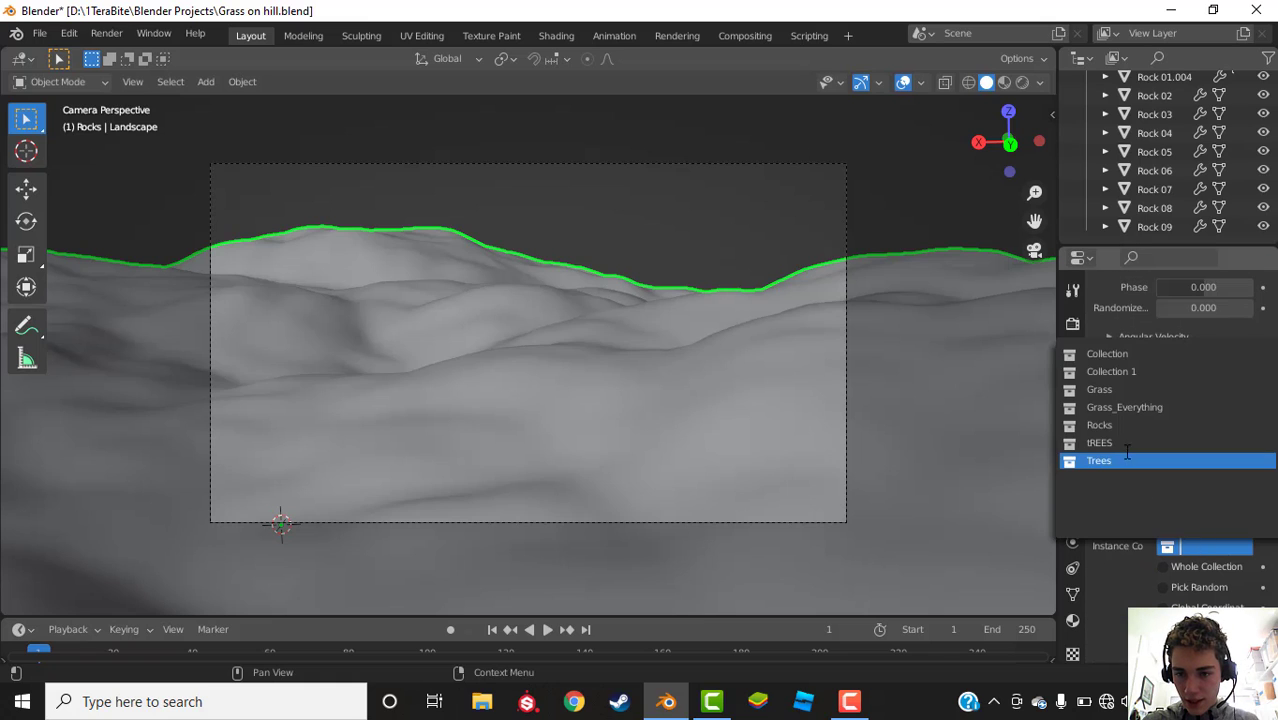
left_click(1110, 425)
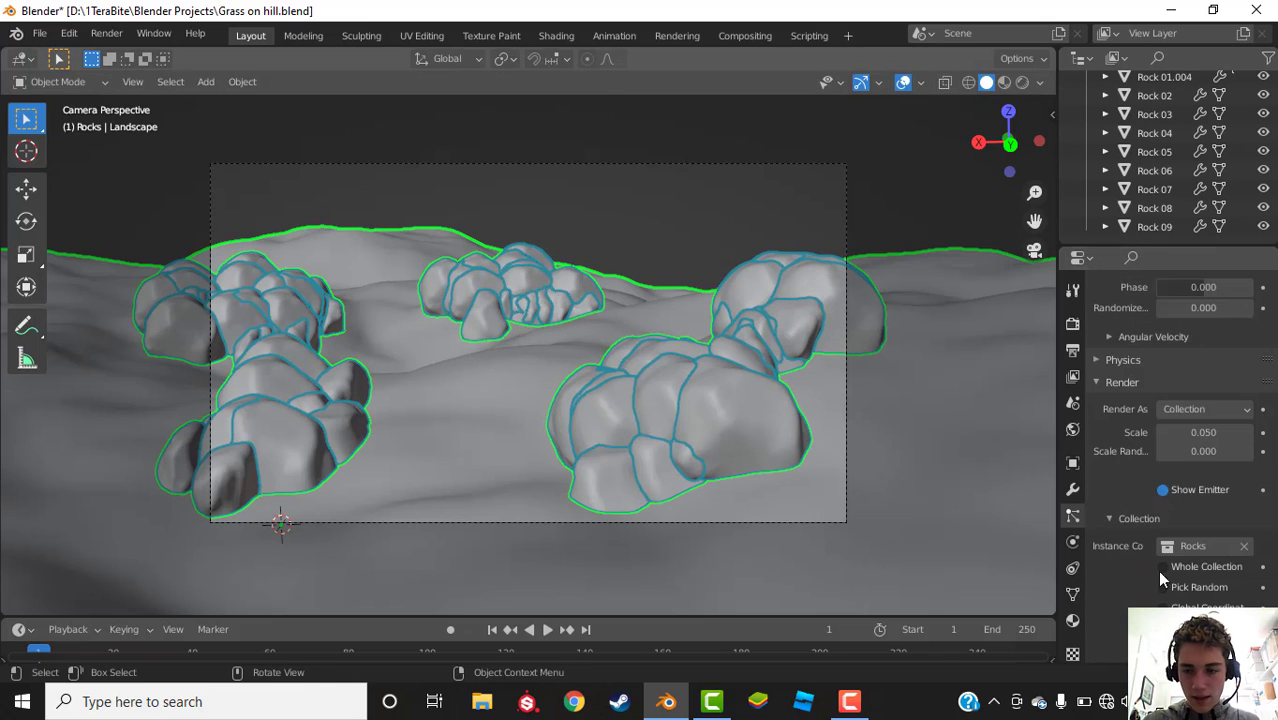
Step: Set the rock particles' render scale to 0.020, deselect the landscape and save the file
scroll(1218, 453, "up", 5)
left_click(1203, 544)
type("0.01")
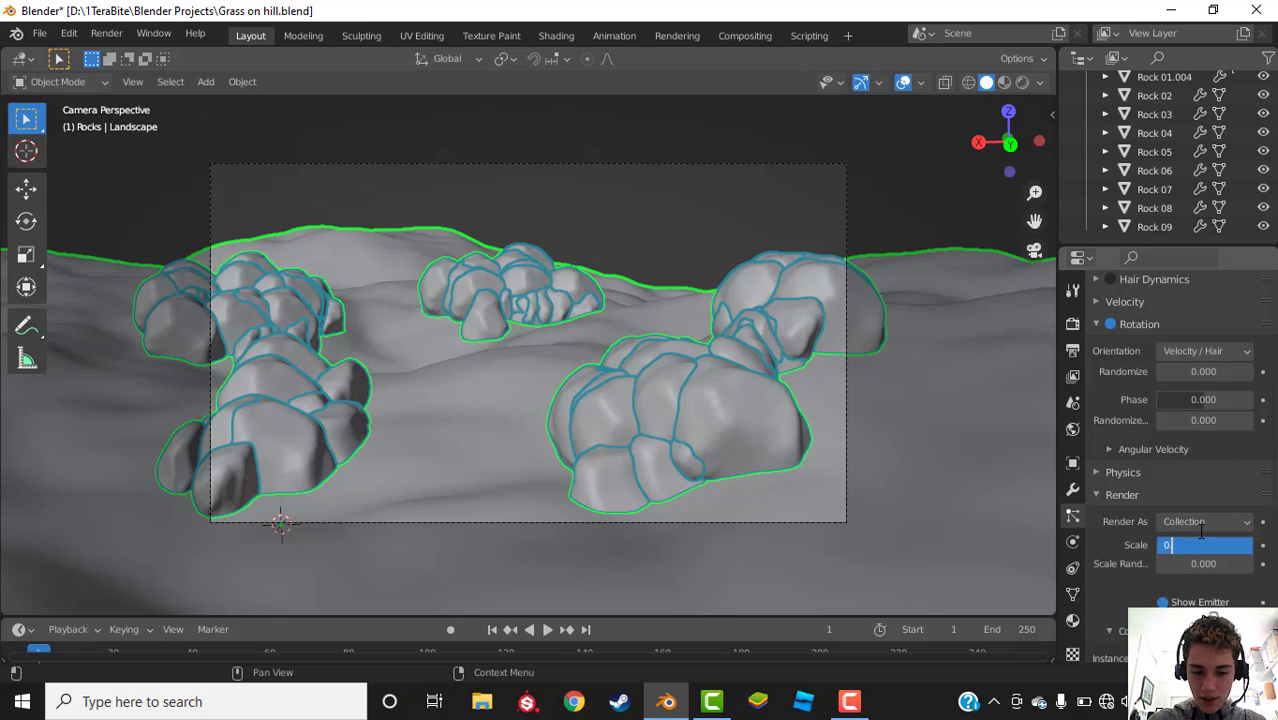
key("Return")
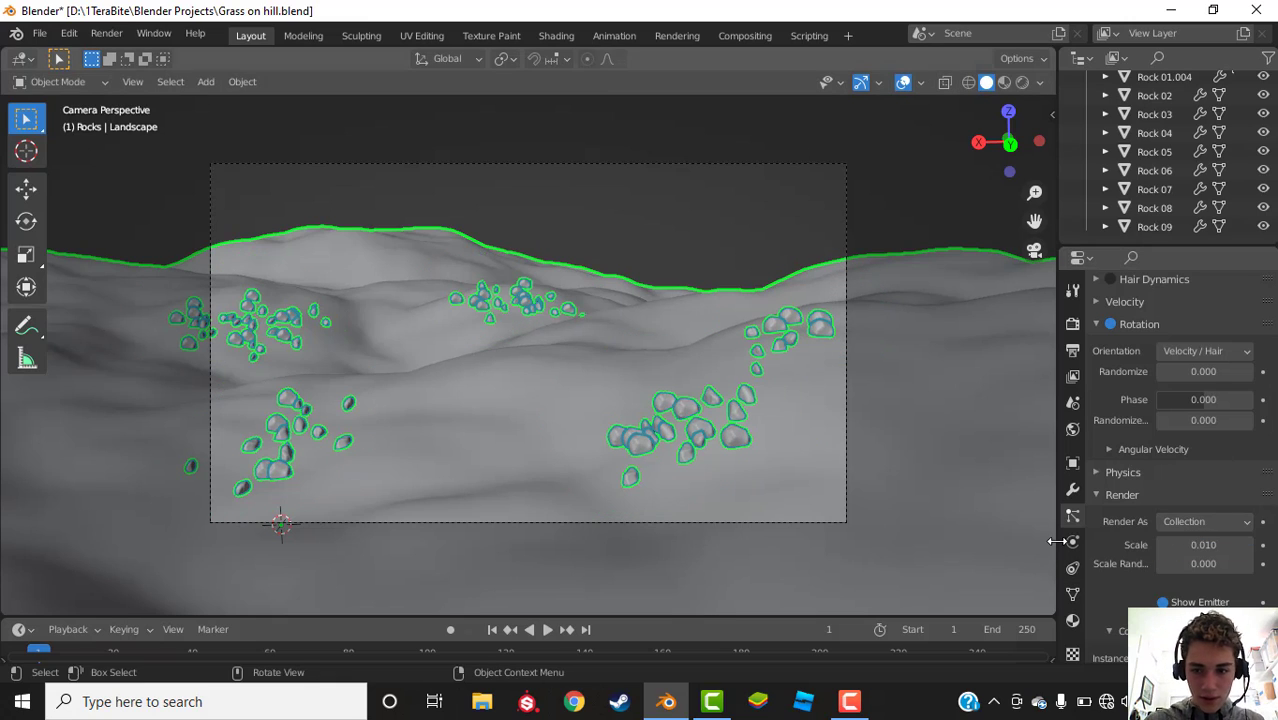
left_click(1203, 544)
left_click_drag(1203, 544, 1212, 544)
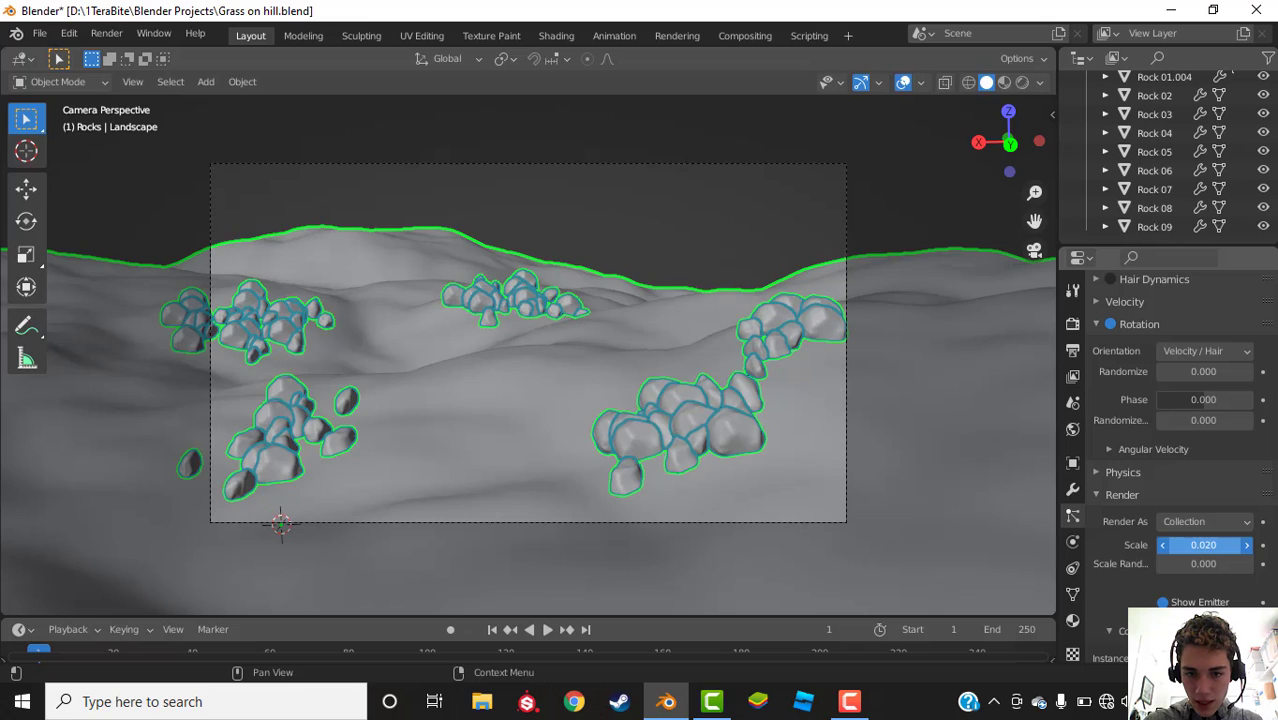
left_click(740, 242)
key("ctrl+s")
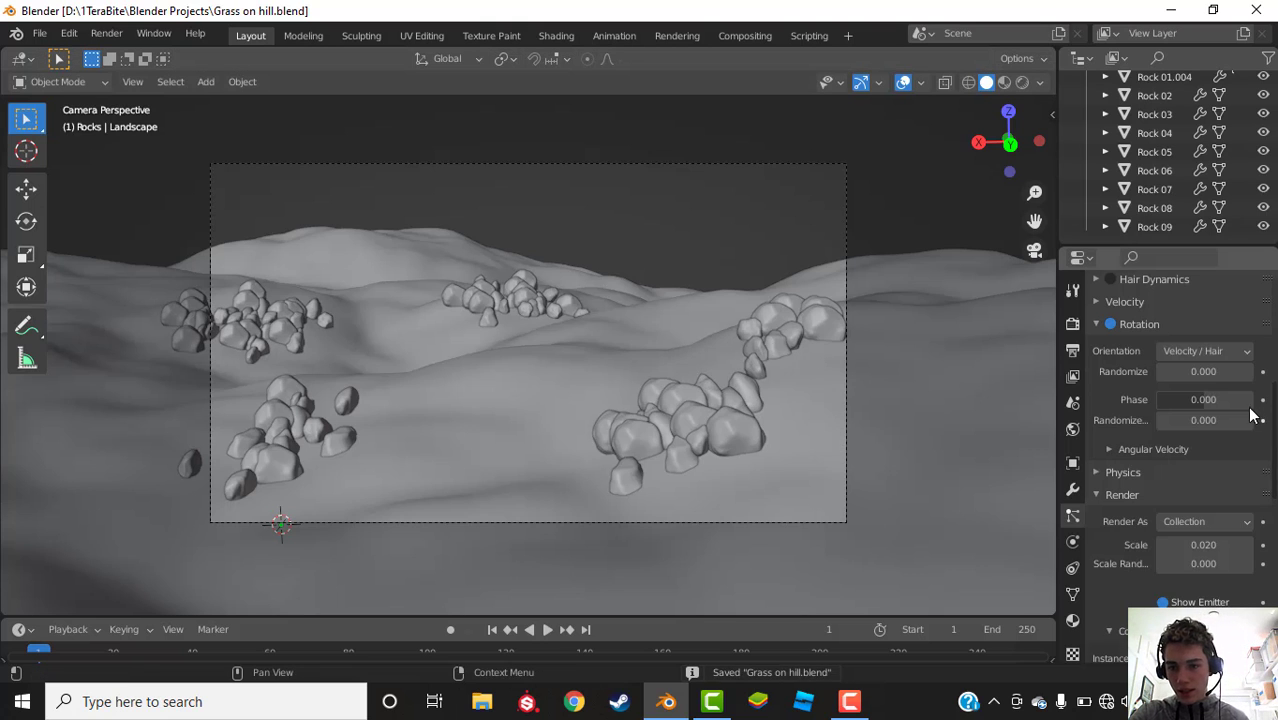
Step: Show the landscape's Trees and Grass particle systems in the viewport again
scroll(1200, 400, "up", 10)
left_click(1212, 344)
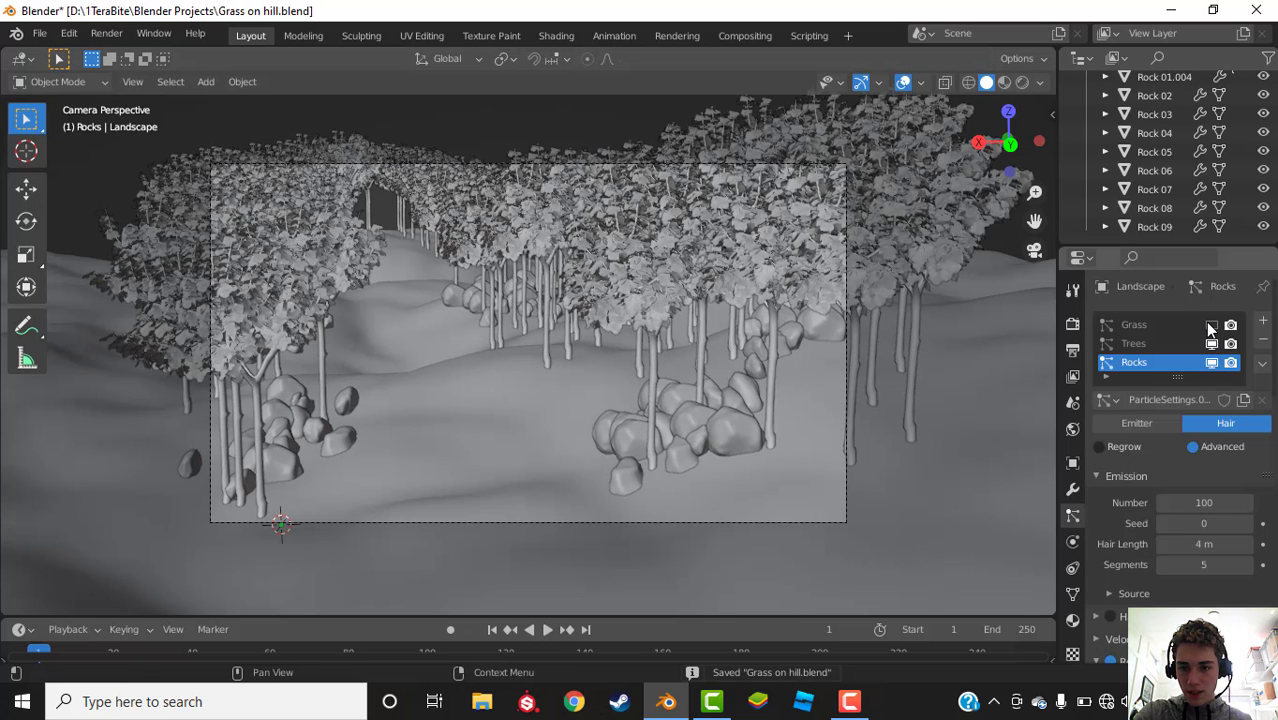
left_click(1211, 325)
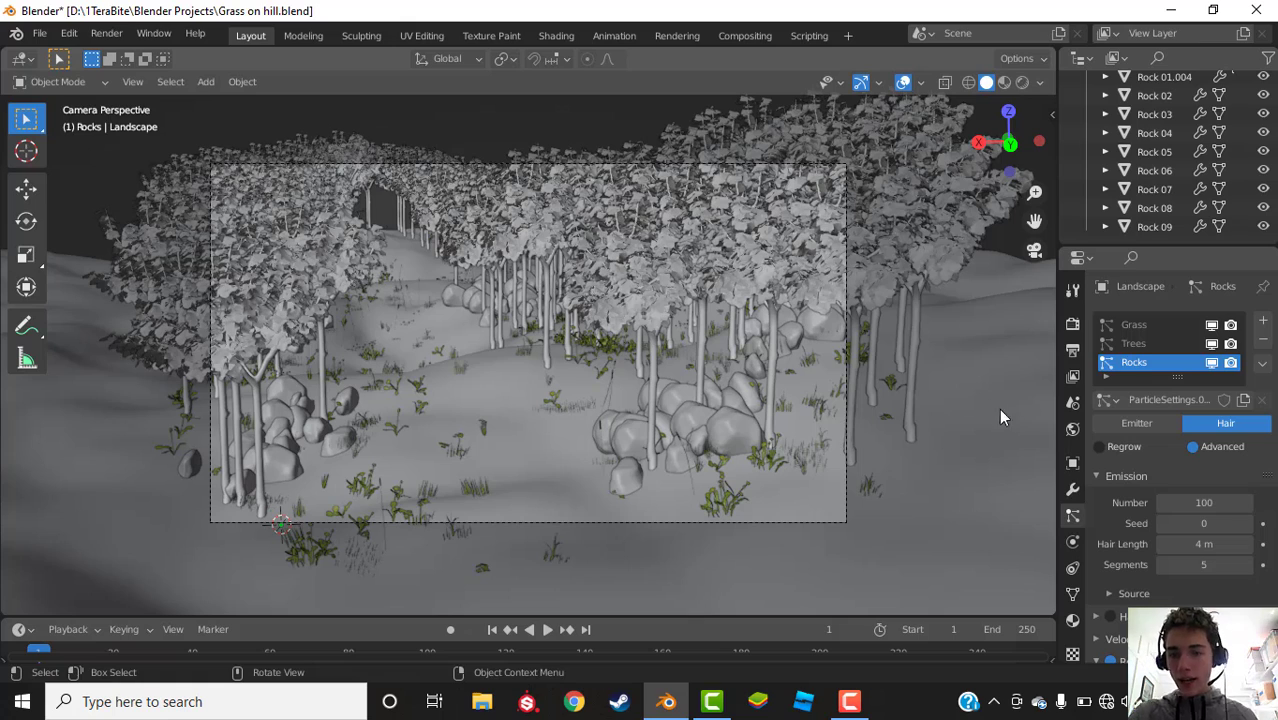
Step: Assign an Environment Texture to the world background color
left_click(1070, 432)
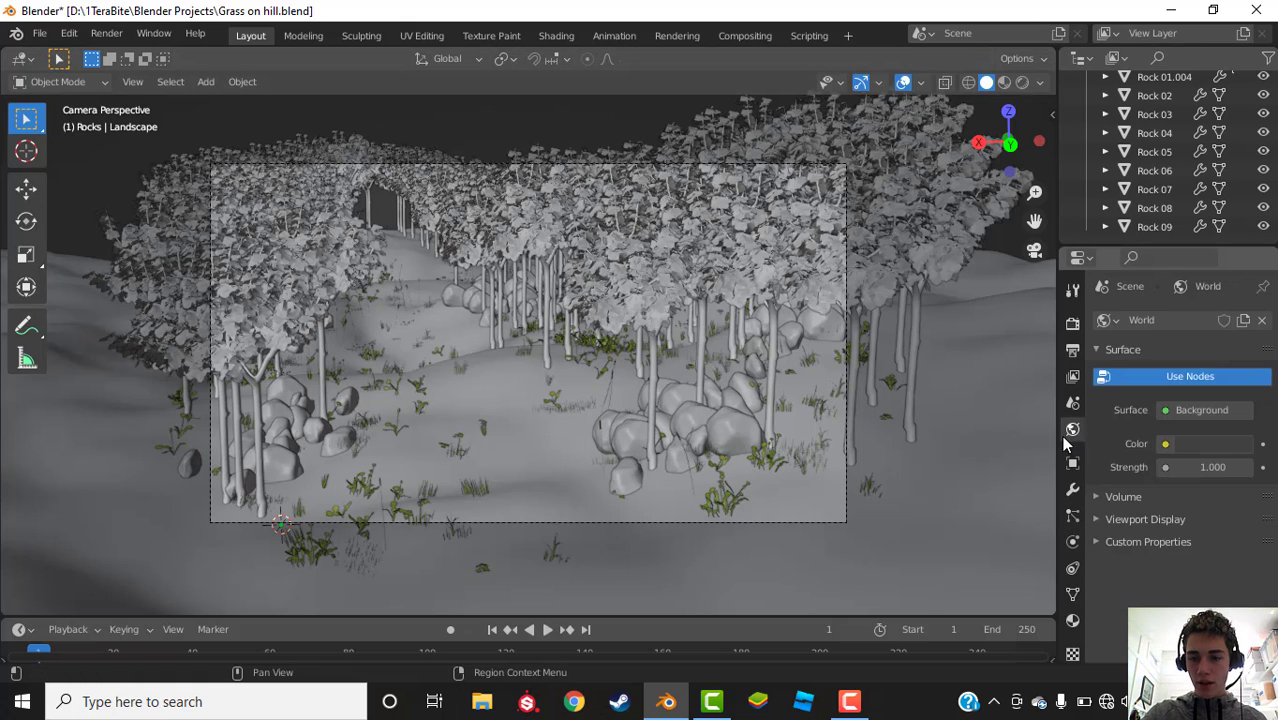
left_click(1163, 447)
left_click(710, 238)
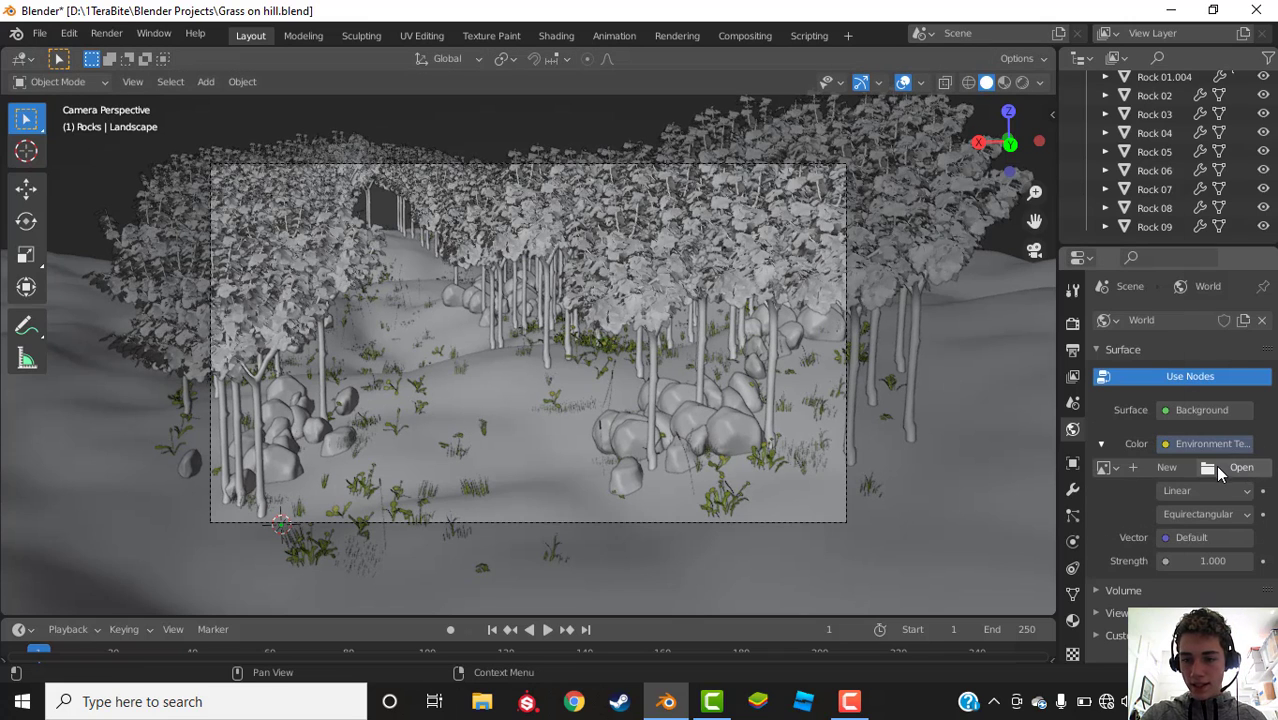
Step: Load sky_lightblue_adjusted.jpg from the Pictures Sky folder as the environment image and save the file
left_click(1217, 471)
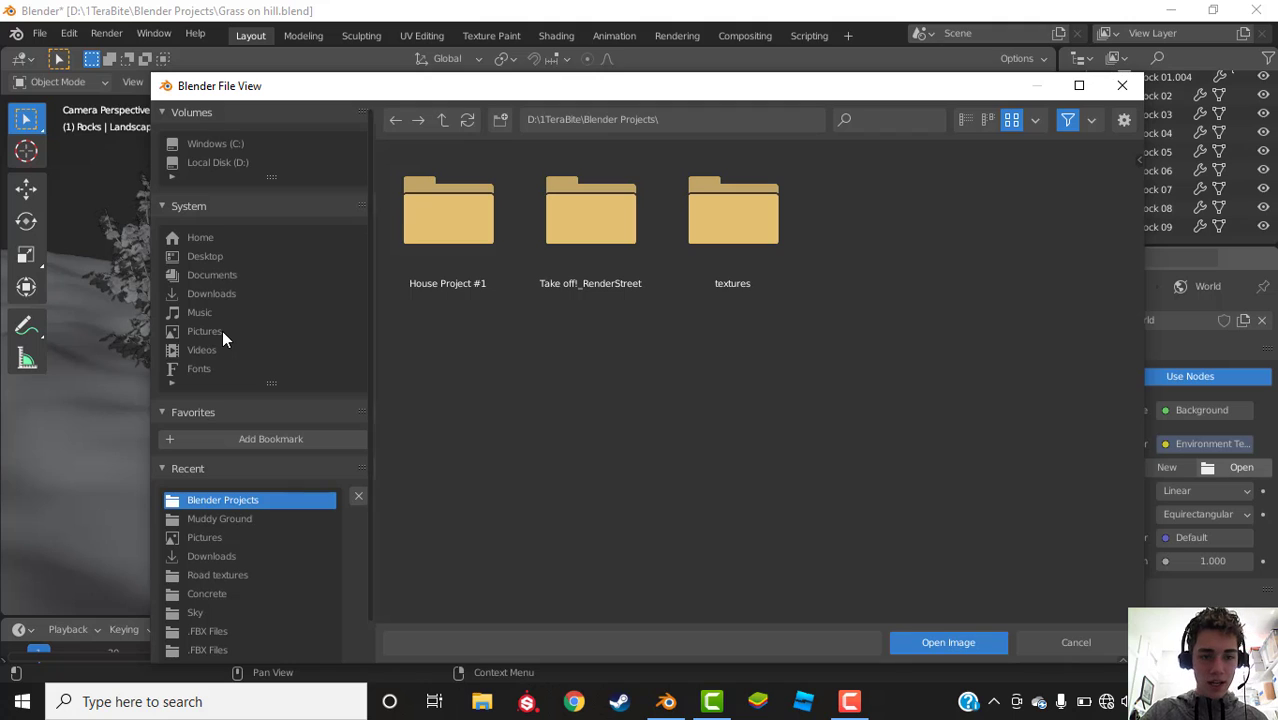
left_click(222, 334)
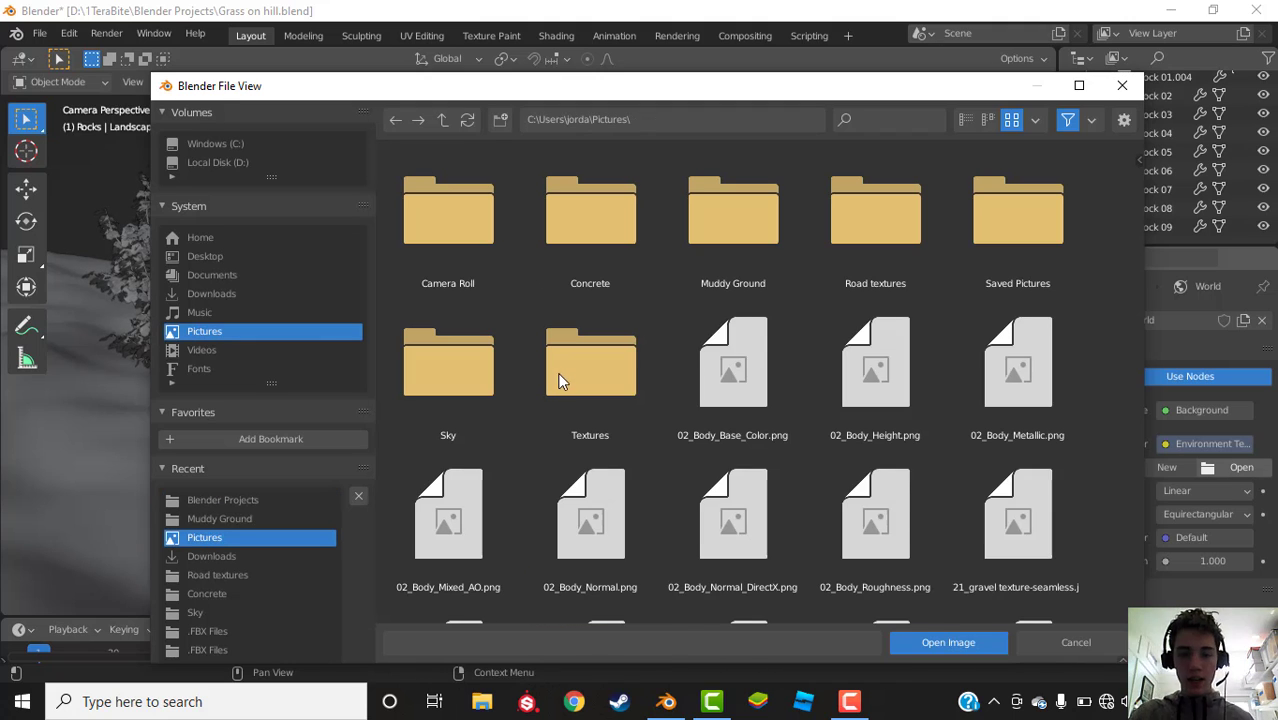
scroll(707, 300, "down", 10)
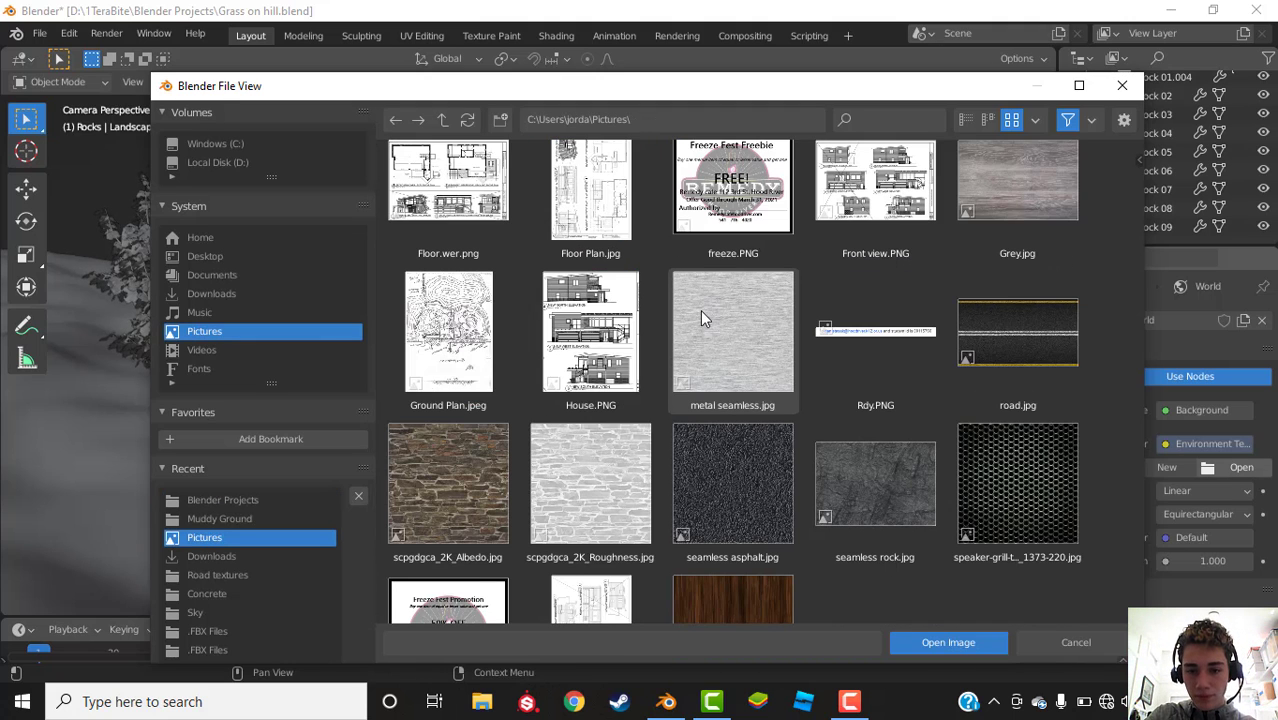
scroll(712, 300, "up", 8)
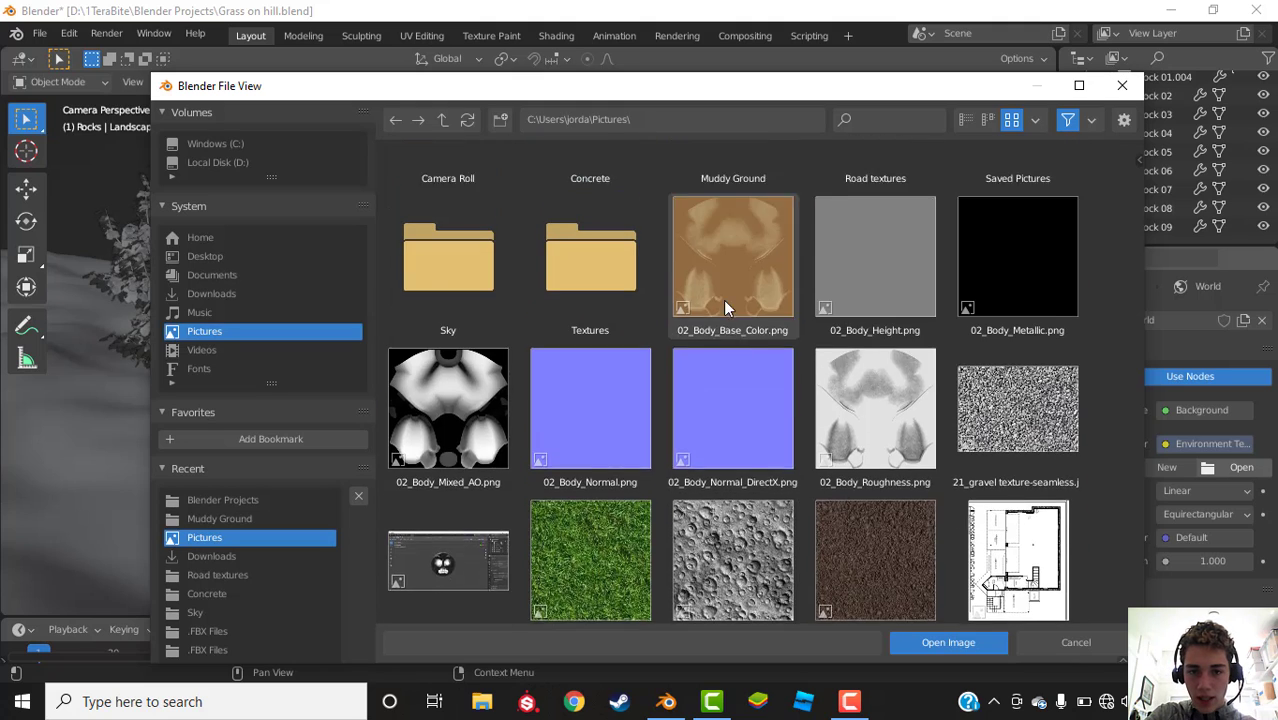
scroll(723, 300, "up", 2)
left_click(494, 364)
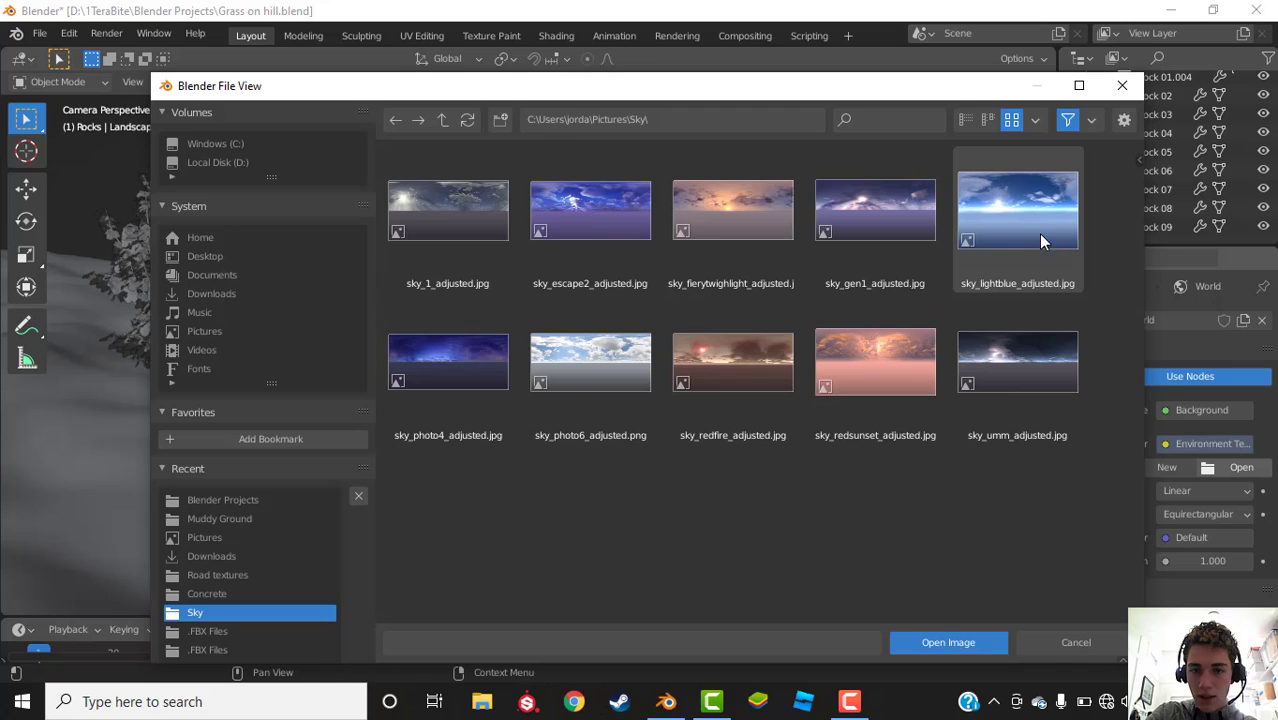
double_click(1023, 194)
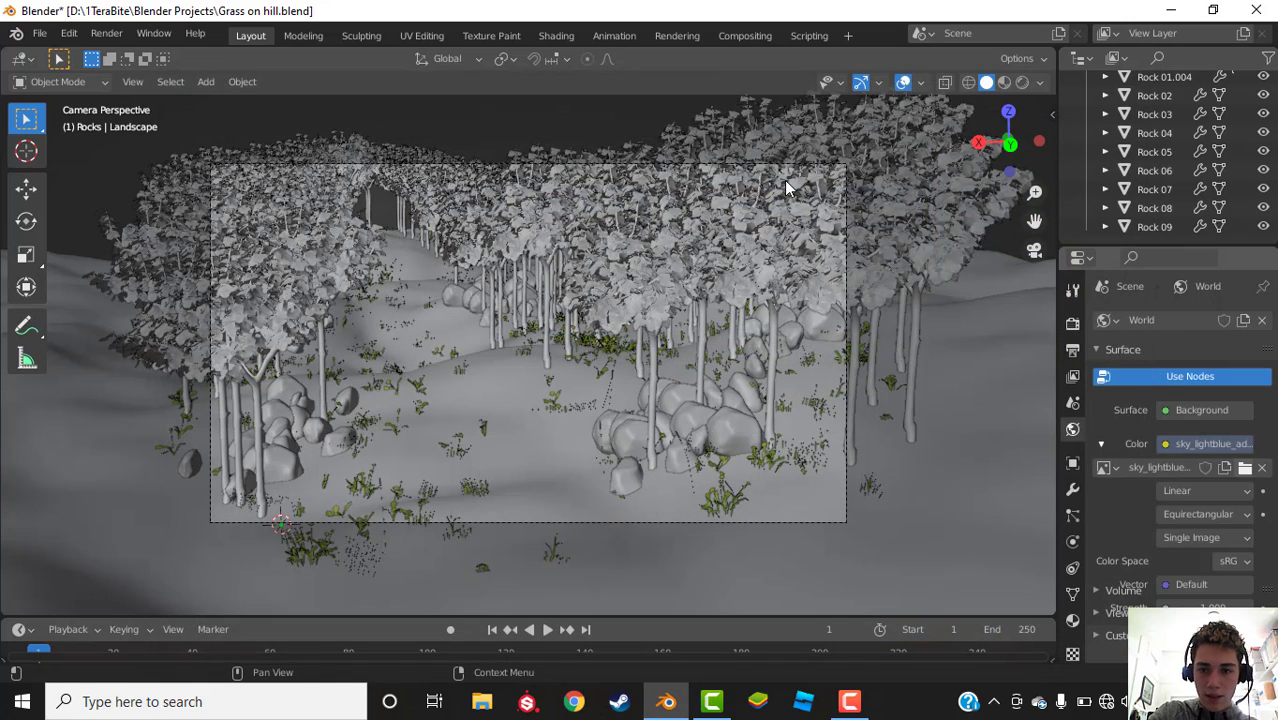
key("ctrl+s")
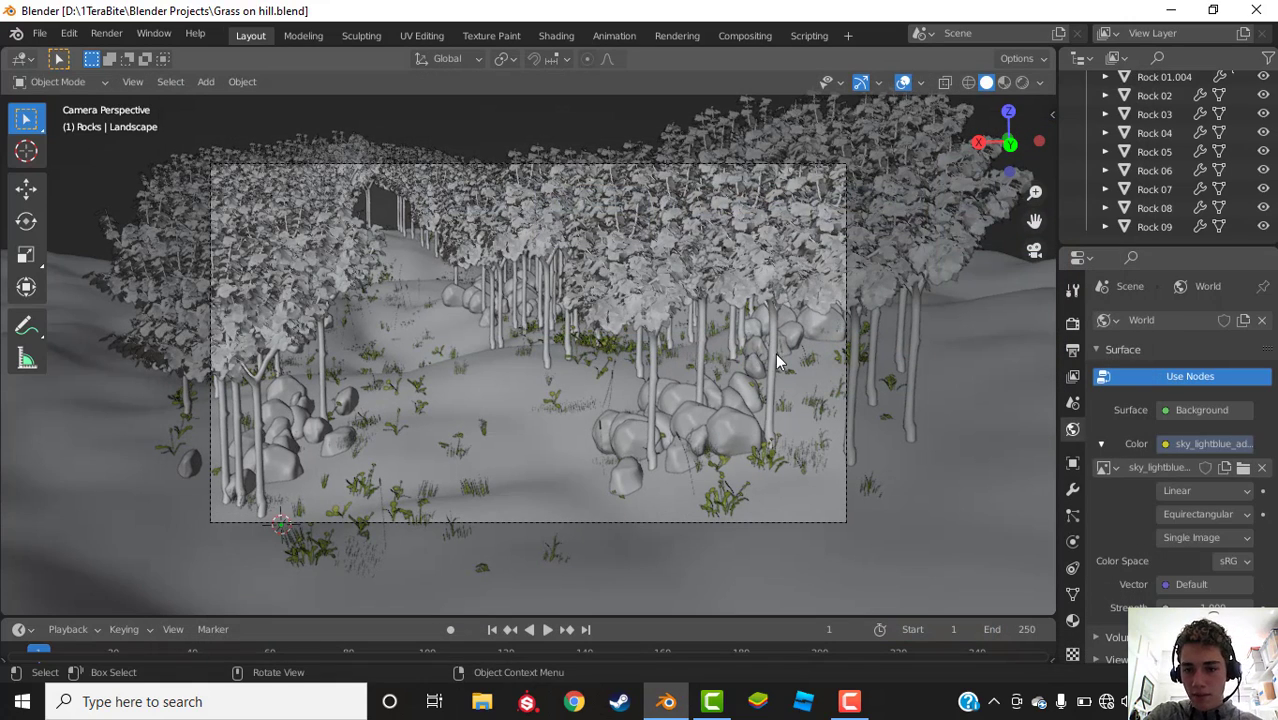
Step: Switch the render engine to Cycles, preview the scene in rendered shading and return to solid shading
left_click(1071, 324)
left_click(1200, 320)
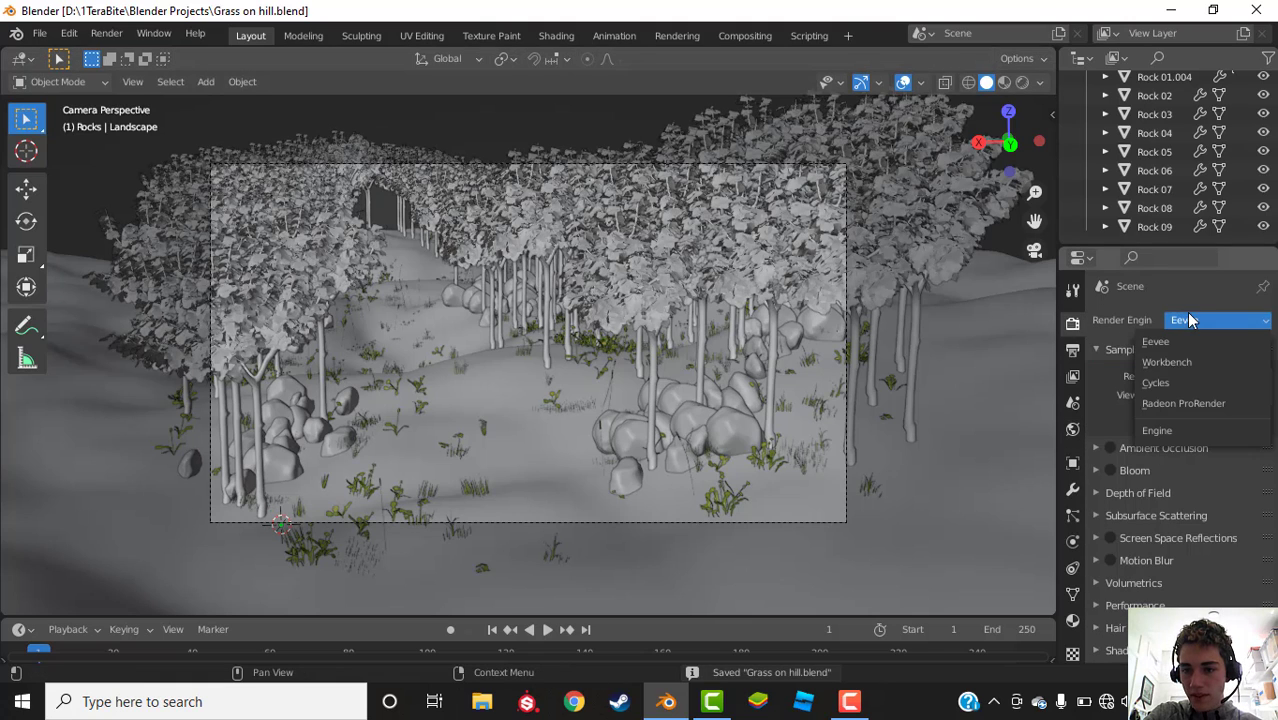
left_click(1172, 382)
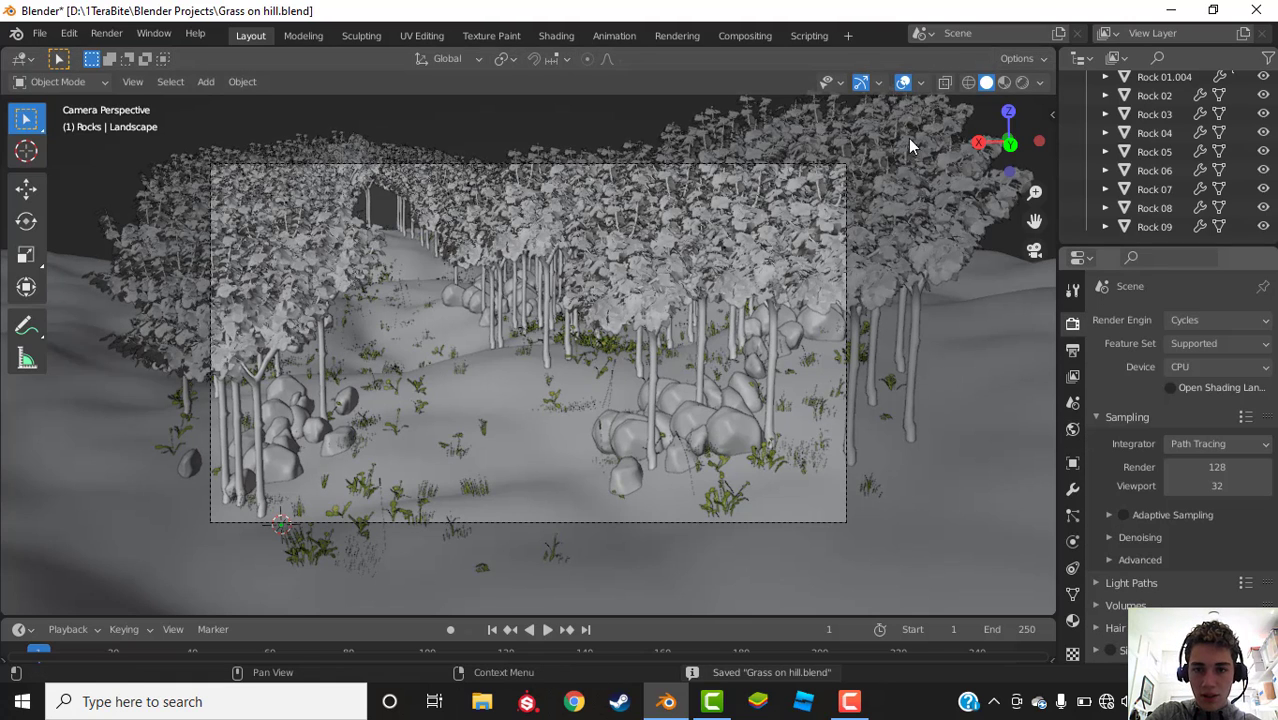
left_click(1022, 84)
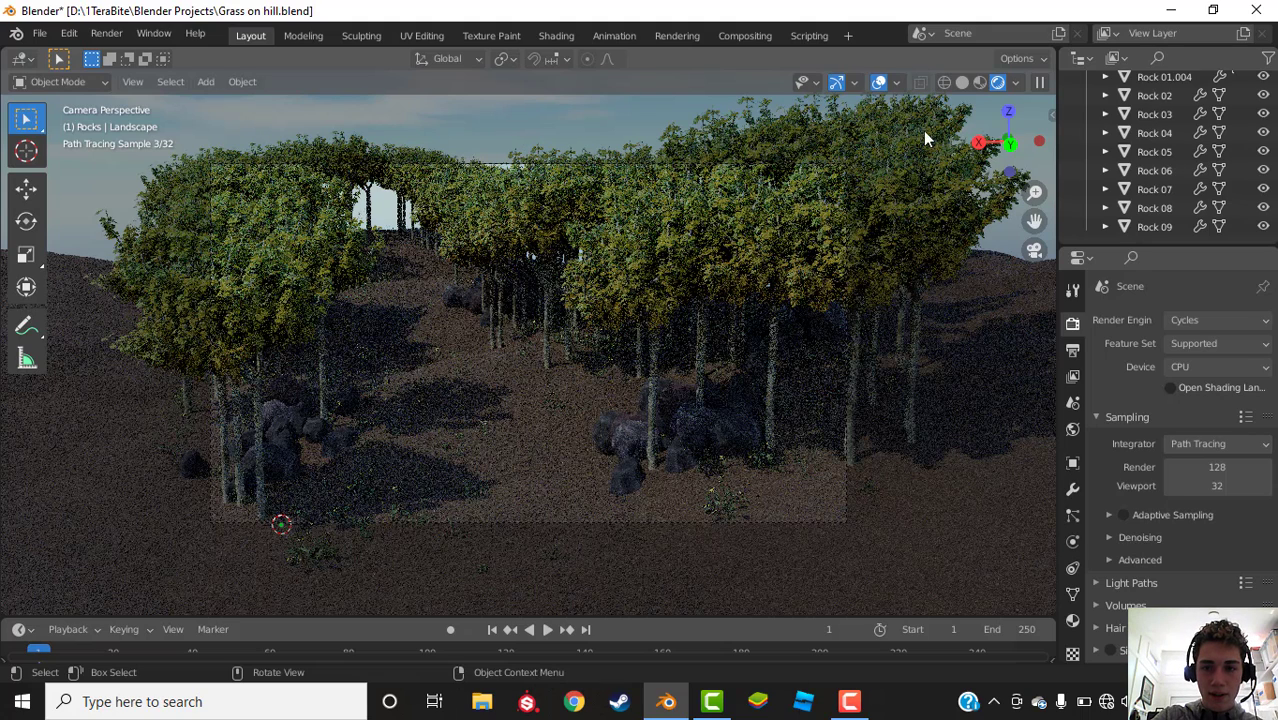
key("z")
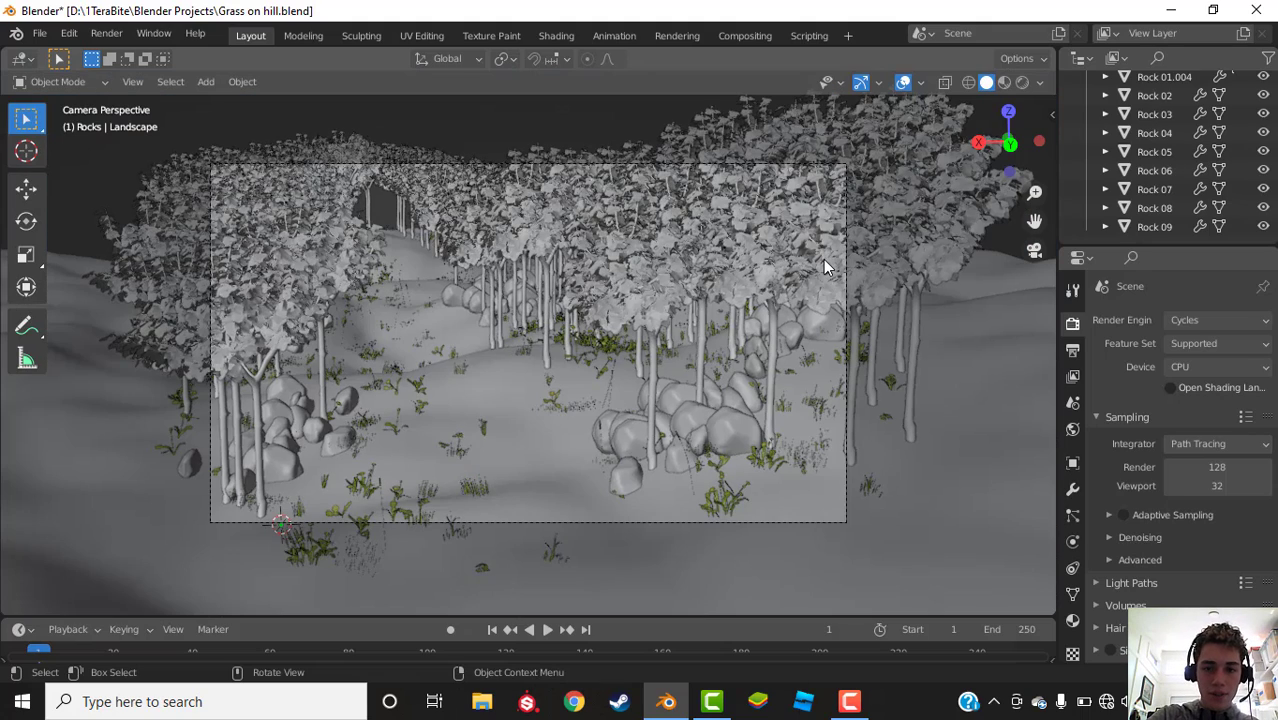
Step: Examine the forest close up from the camera in rendered shading, then return to solid shading
scroll(824, 259, "up", 2)
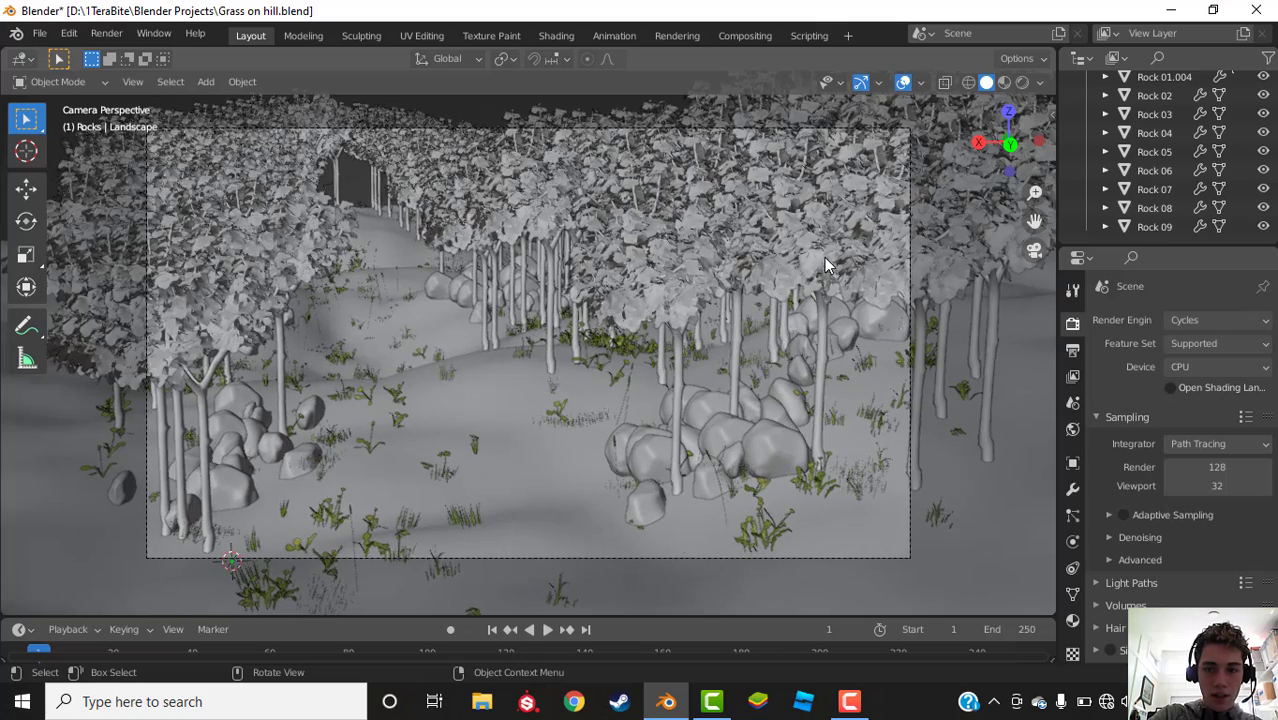
scroll(824, 257, "up", 1)
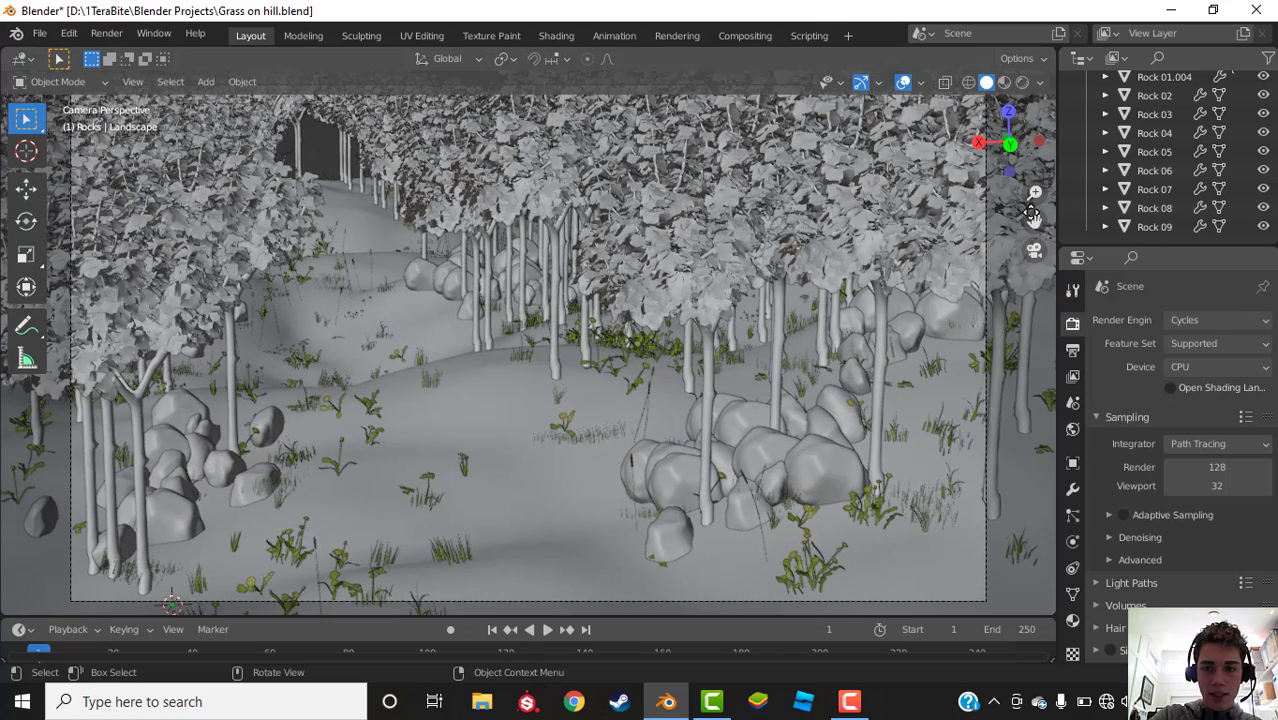
left_click(1021, 82)
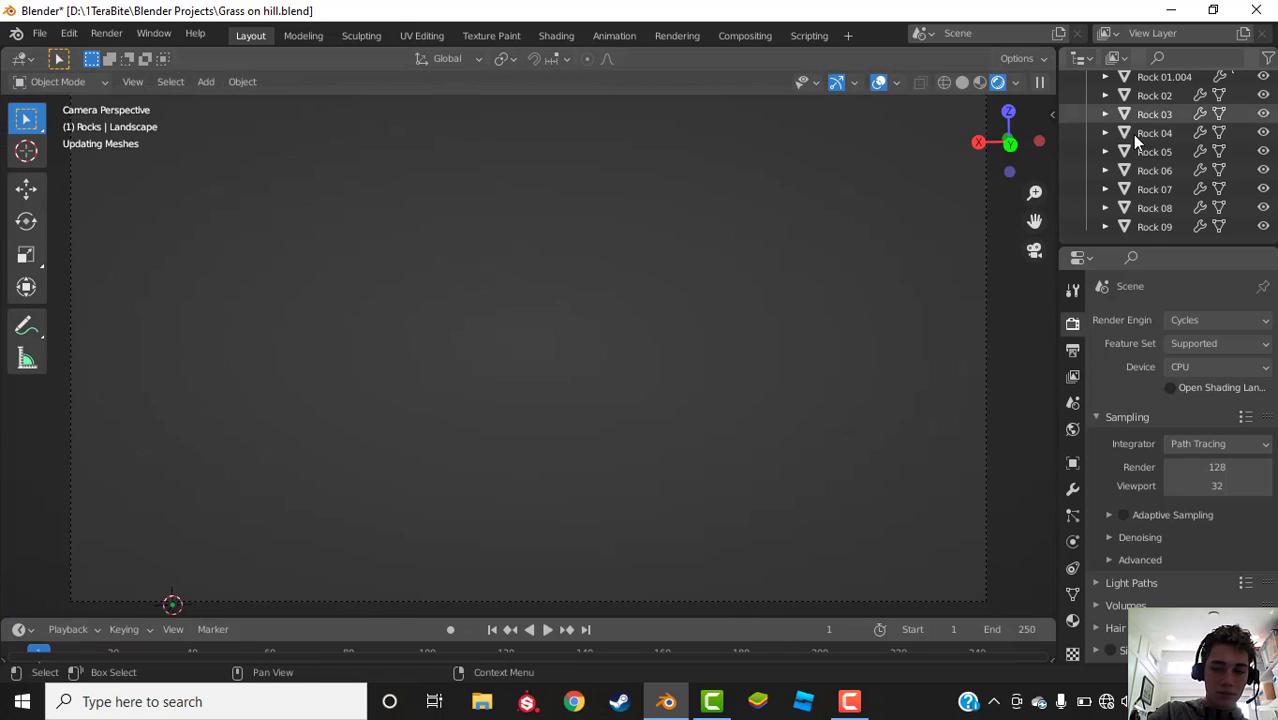
left_click(849, 702)
left_click(849, 702)
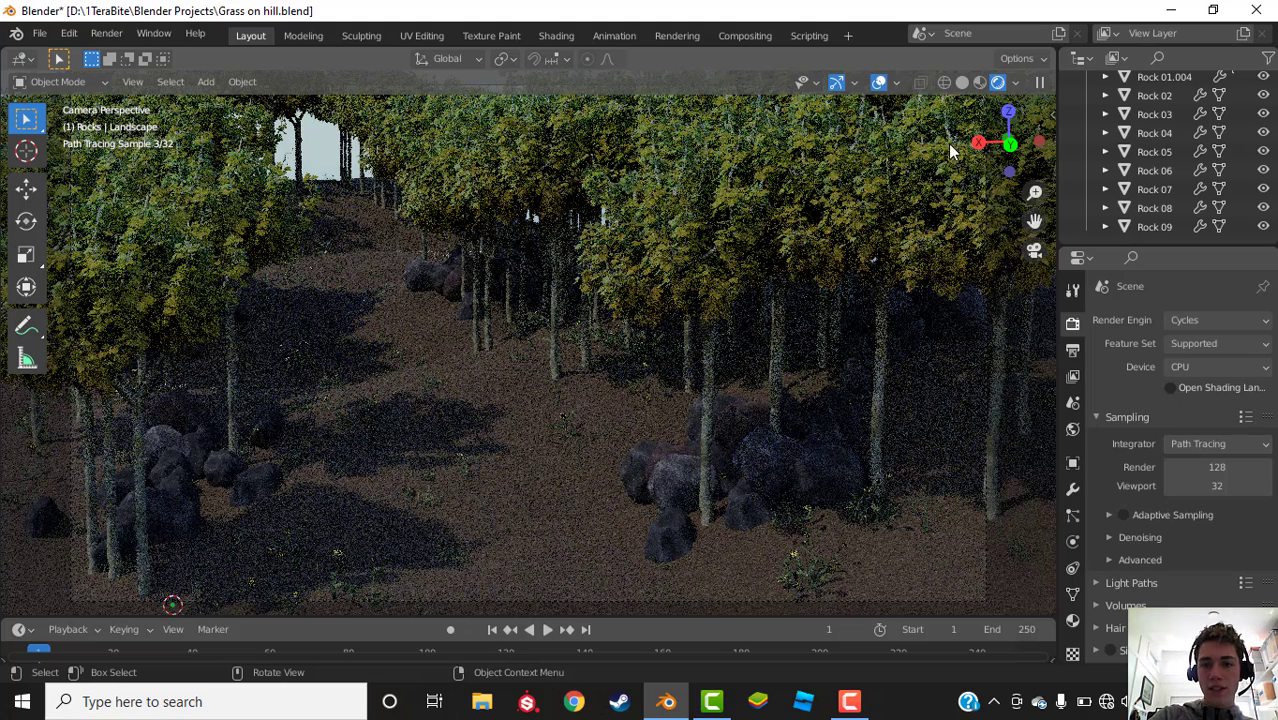
left_click(963, 86)
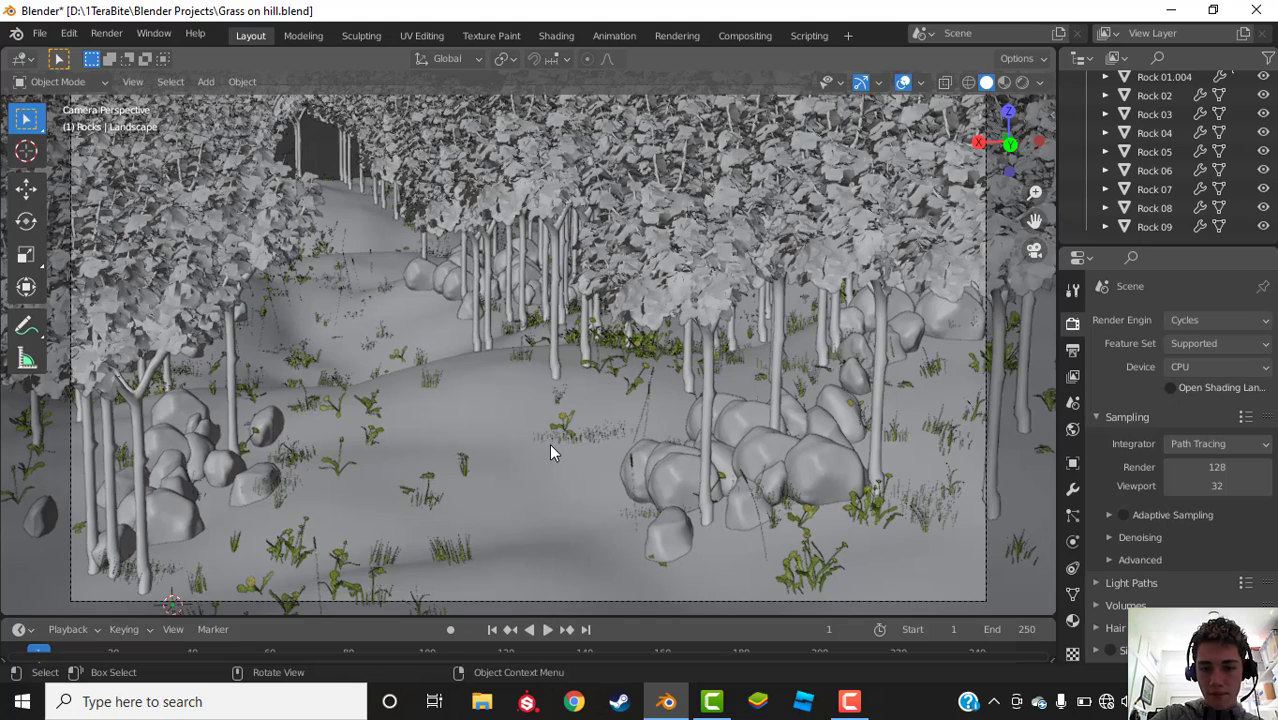
Step: Hide the landscape's Grass particle system in the viewport
left_click(1072, 514)
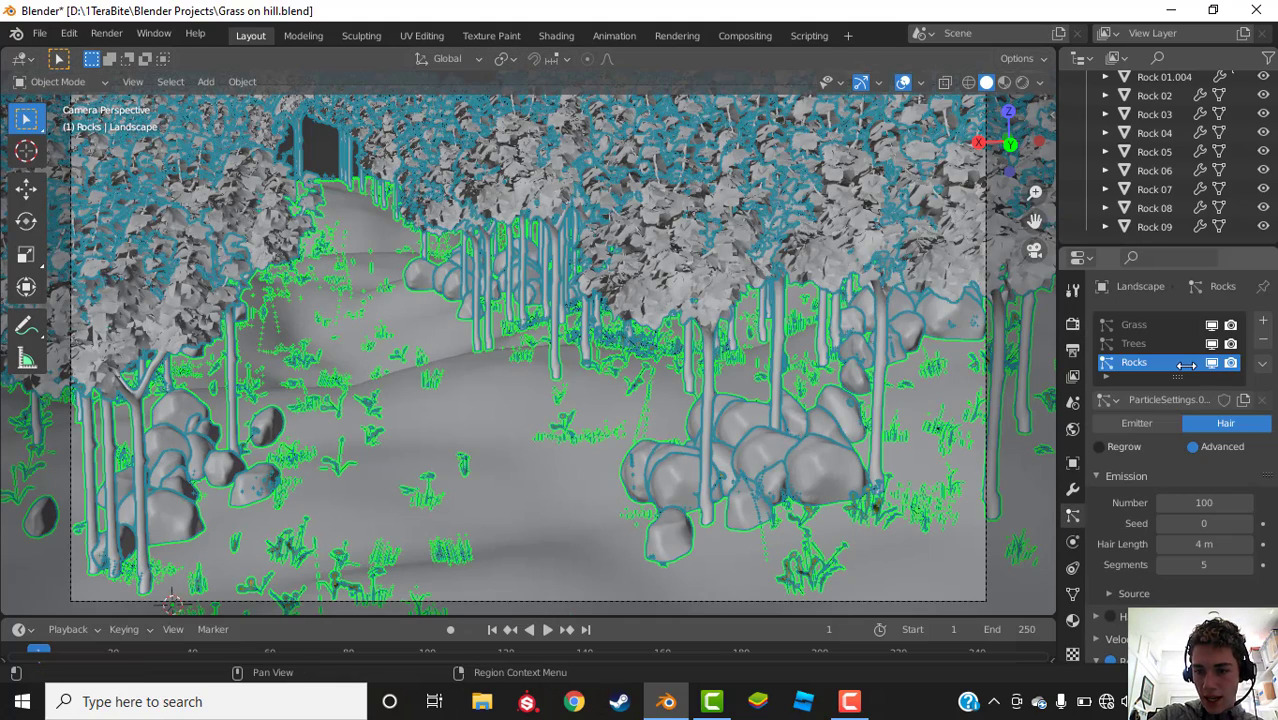
left_click(1211, 363)
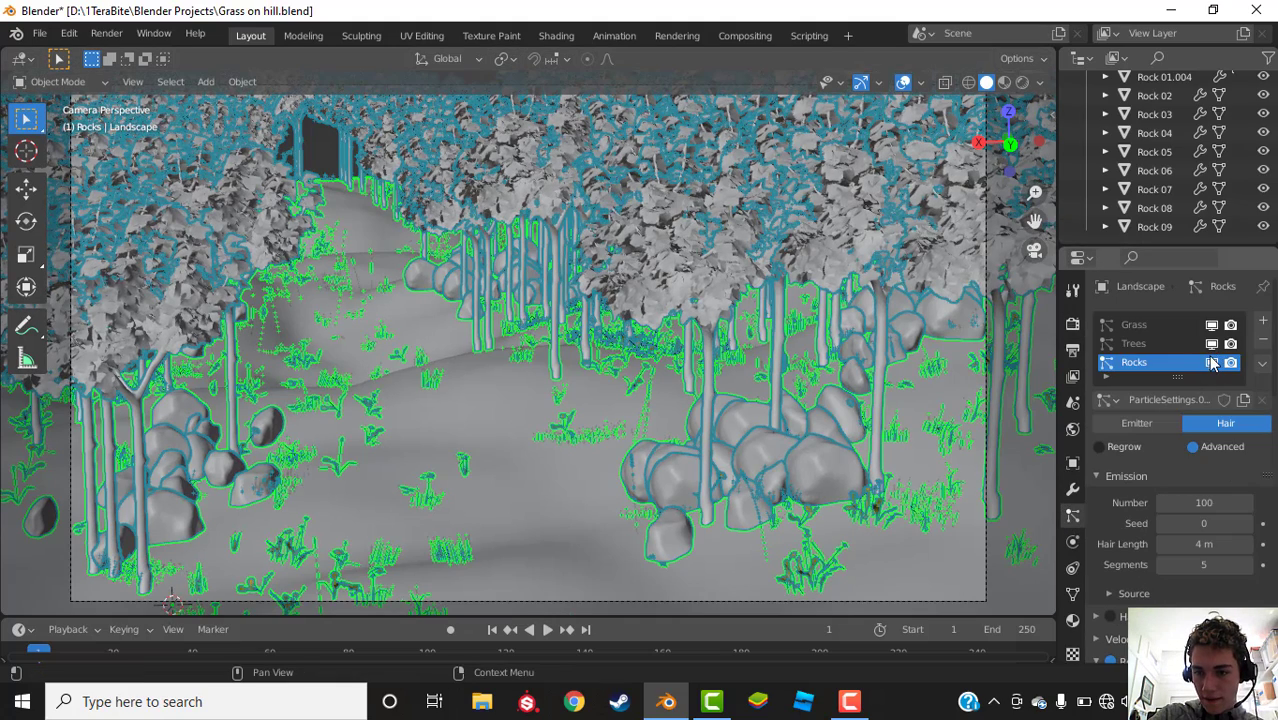
left_click(1211, 363)
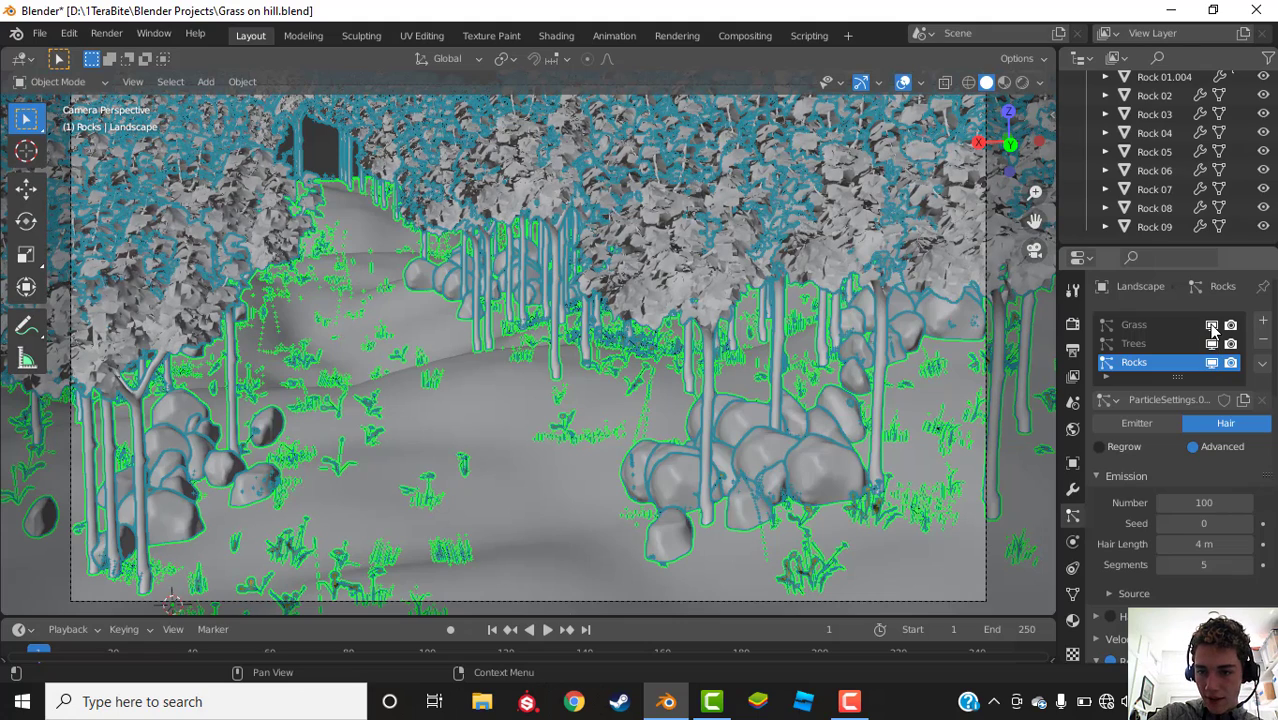
left_click(1211, 325)
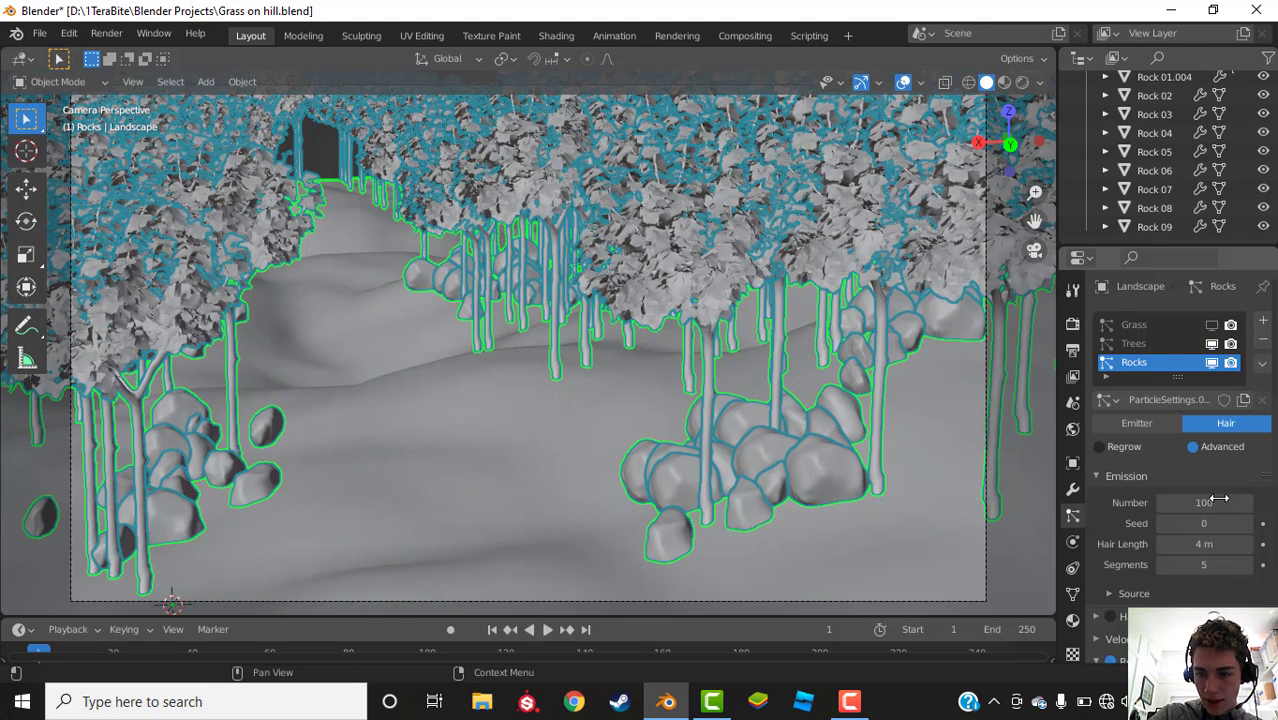
Step: Set the Grass particle system's emission number to 30000 and deselect the landscape
left_click(1157, 324)
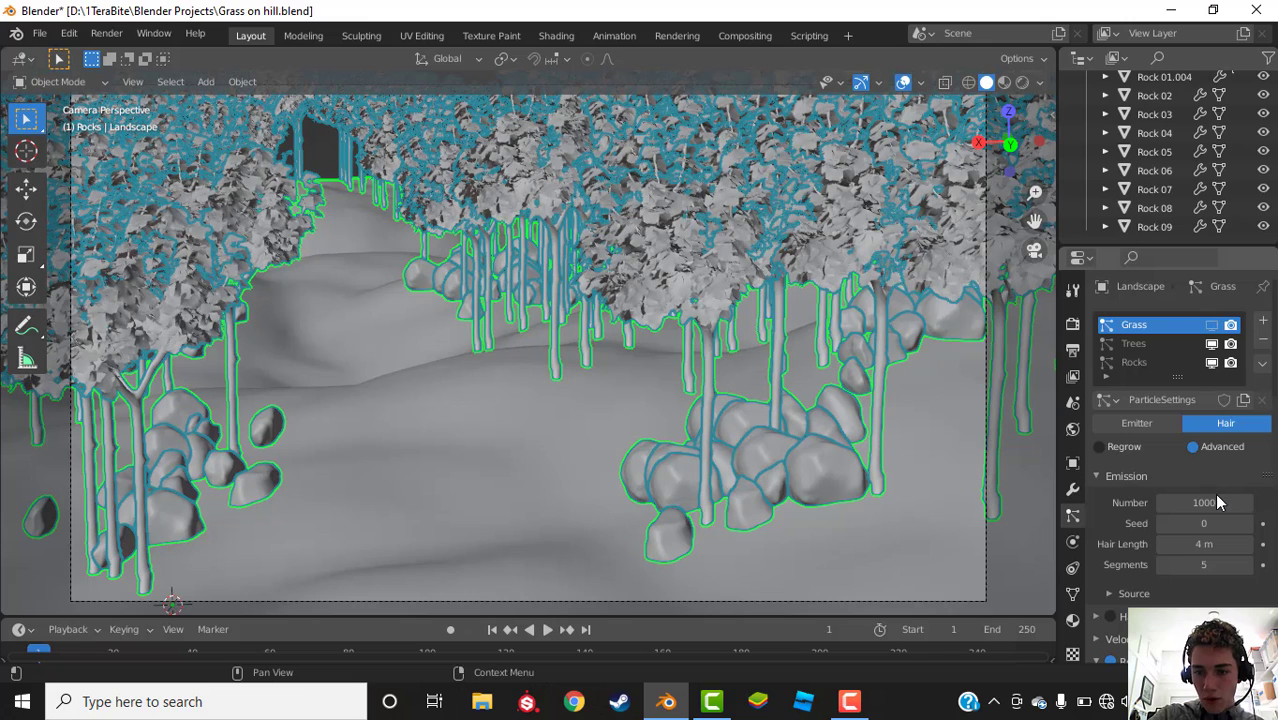
left_click(1197, 476)
type("30000")
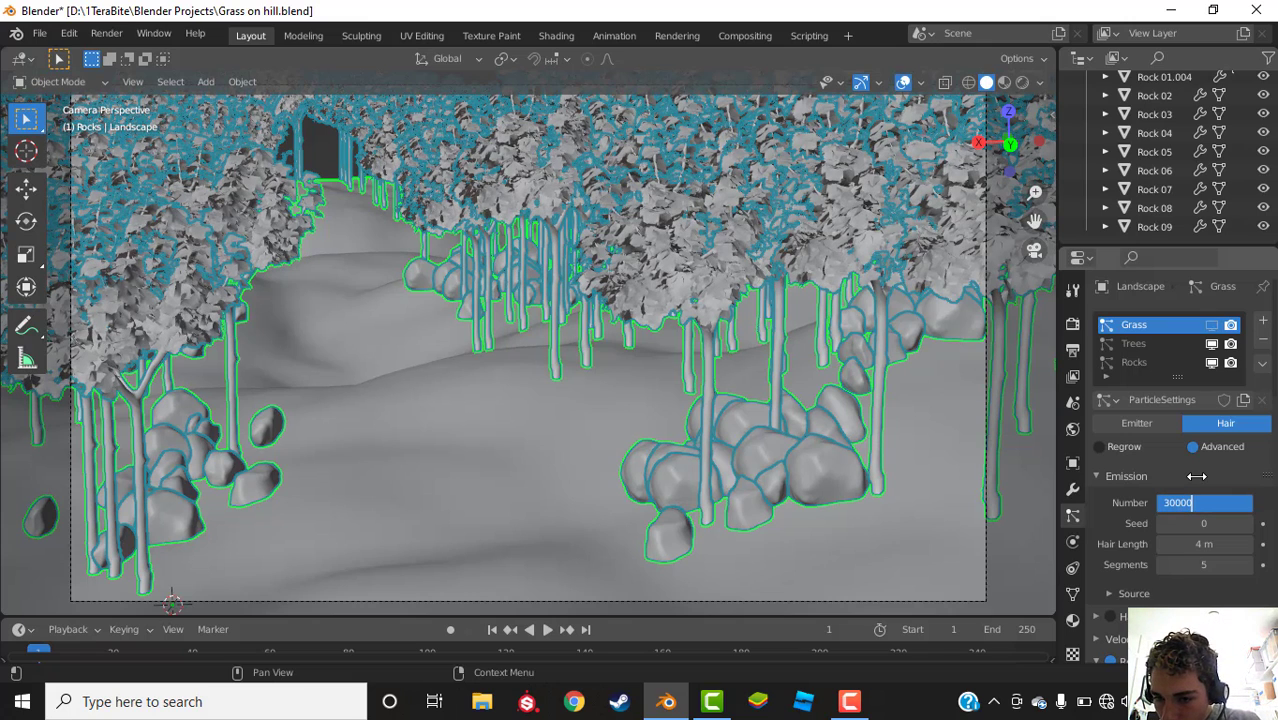
key("Return")
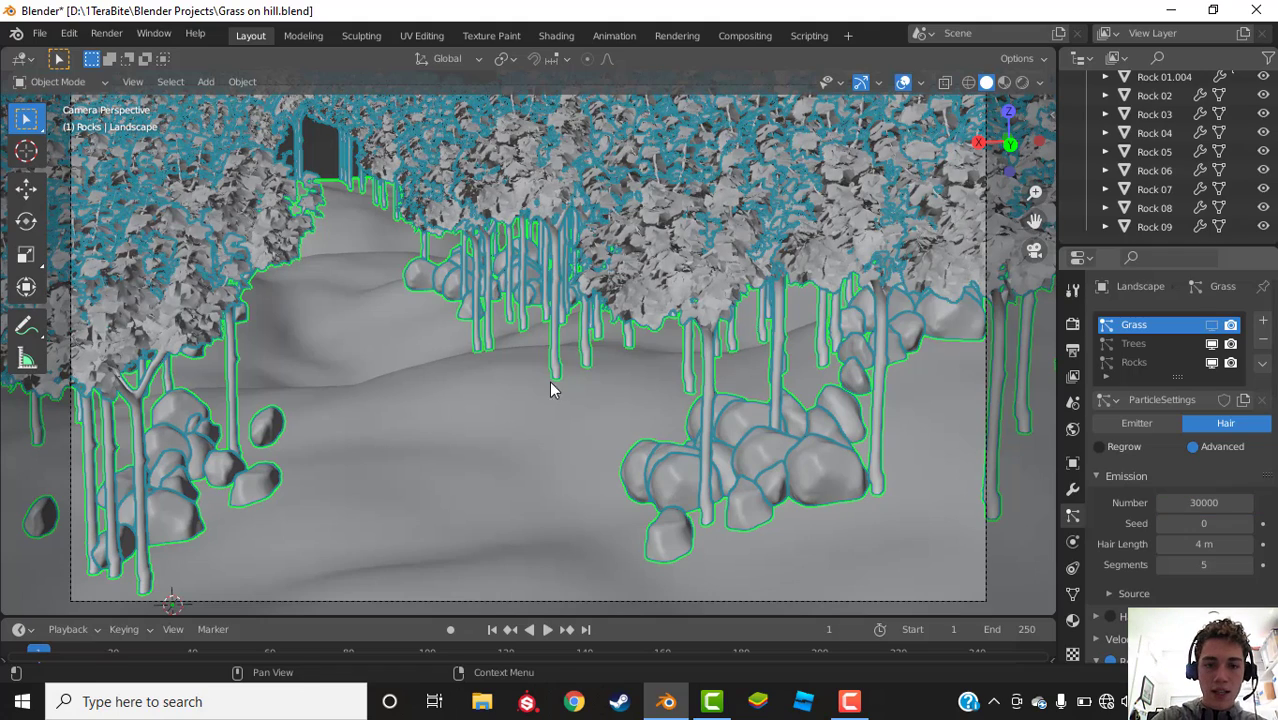
key("alt+a")
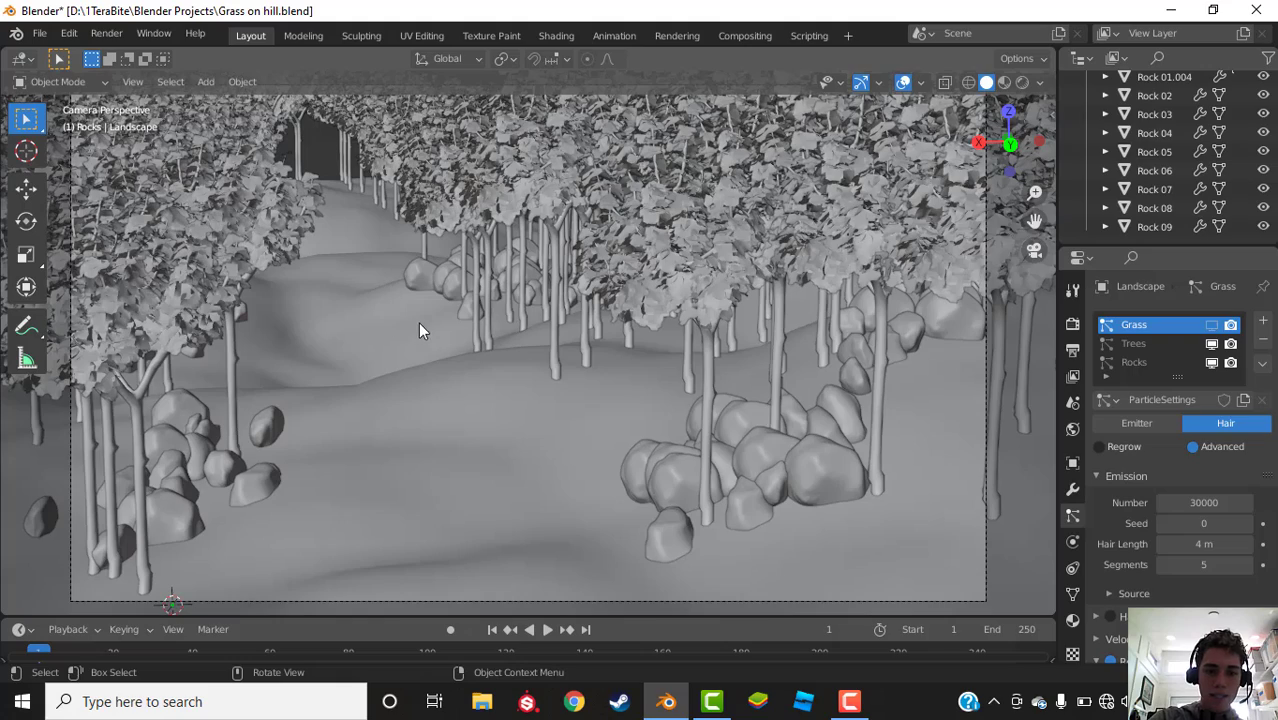
Step: Hide the landscape's Trees and Rocks particle systems in the viewport
middle_click_drag(442, 322, 531, 345)
scroll(621, 298, "down", 6)
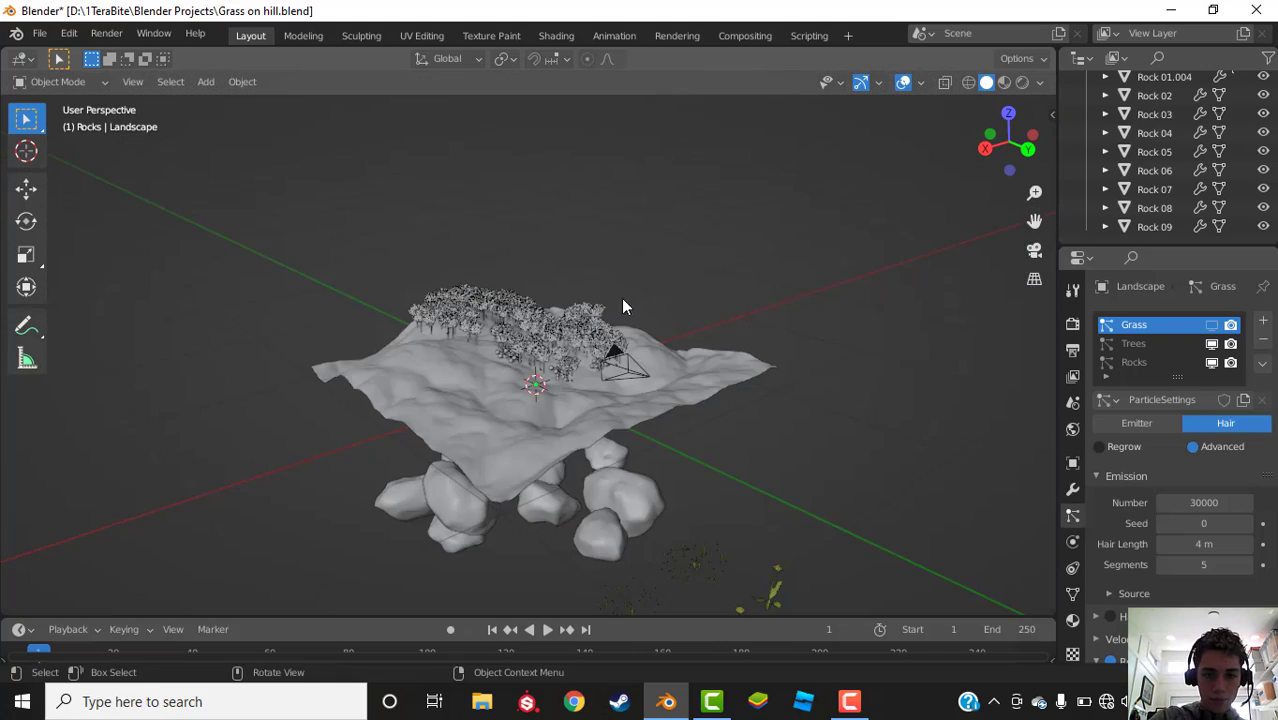
middle_click_drag(621, 298, 720, 330)
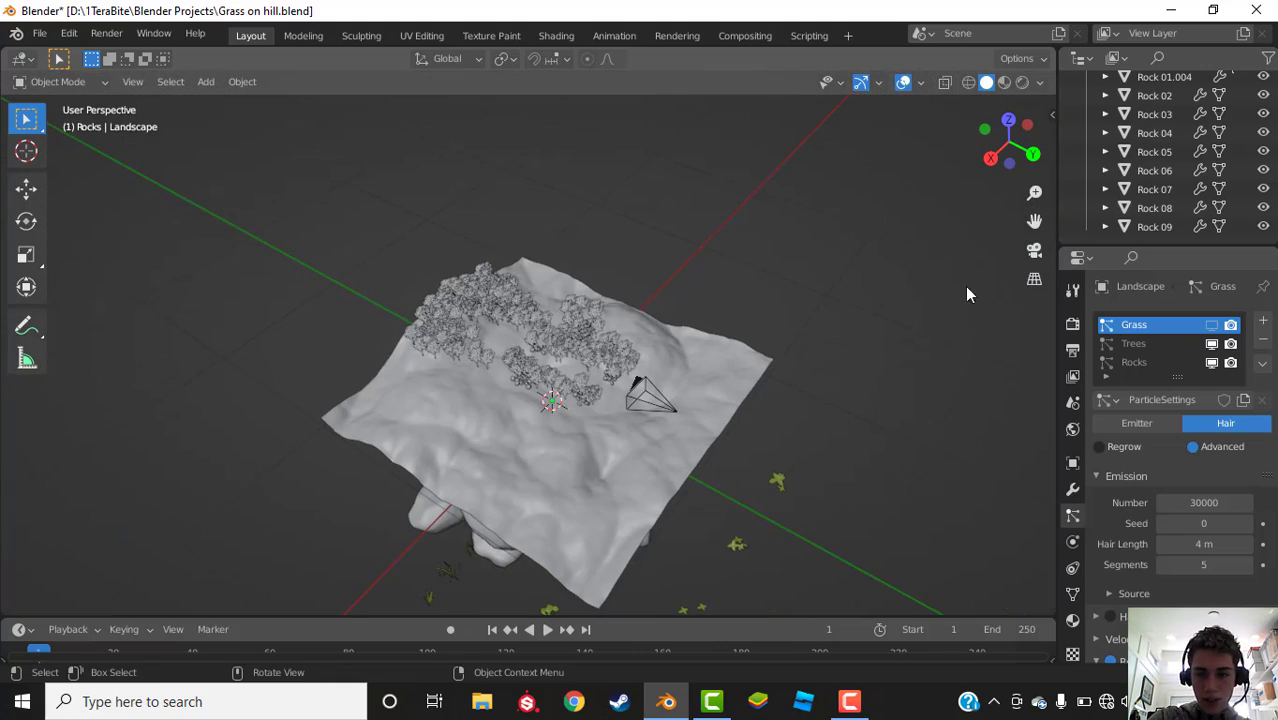
left_click(1212, 346)
middle_click_drag(941, 346, 748, 240)
Step: From the camera view, add a cube, scale it to about 0.68 and move it to surround the camera's view of the hills
left_click(1034, 249)
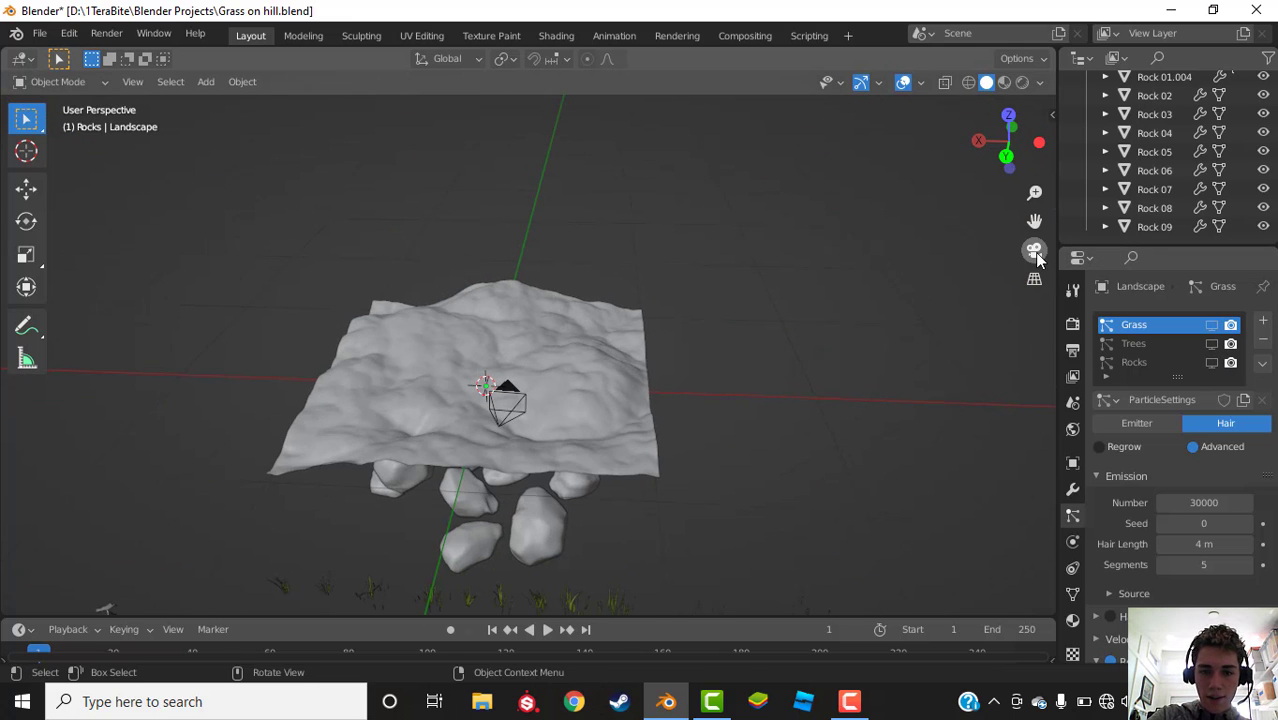
key("shift+a")
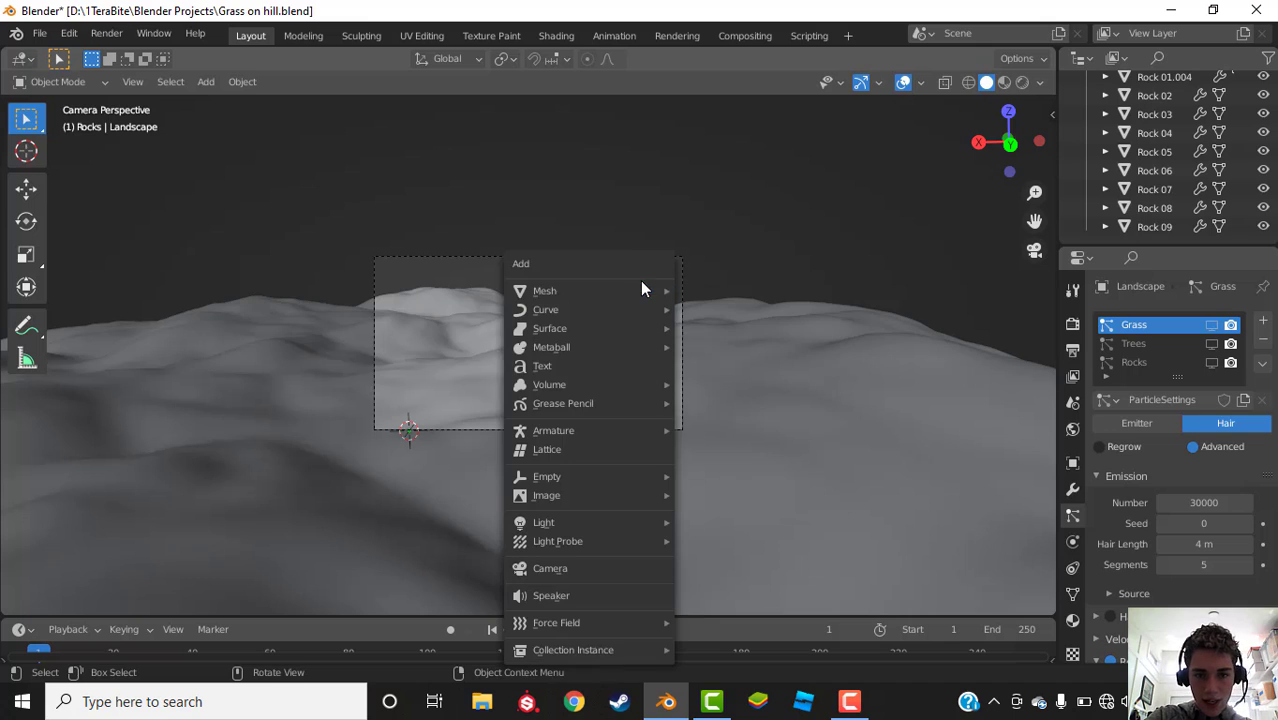
mouse_move(665, 290)
left_click(737, 314)
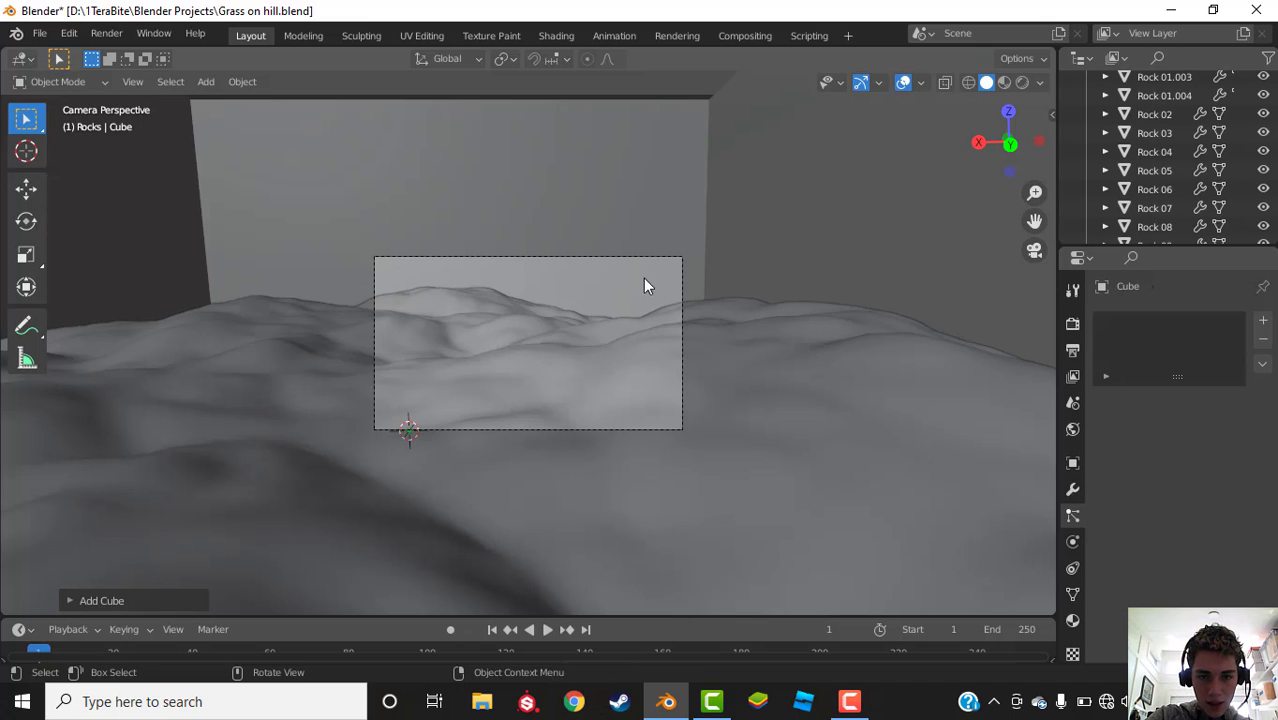
key("s")
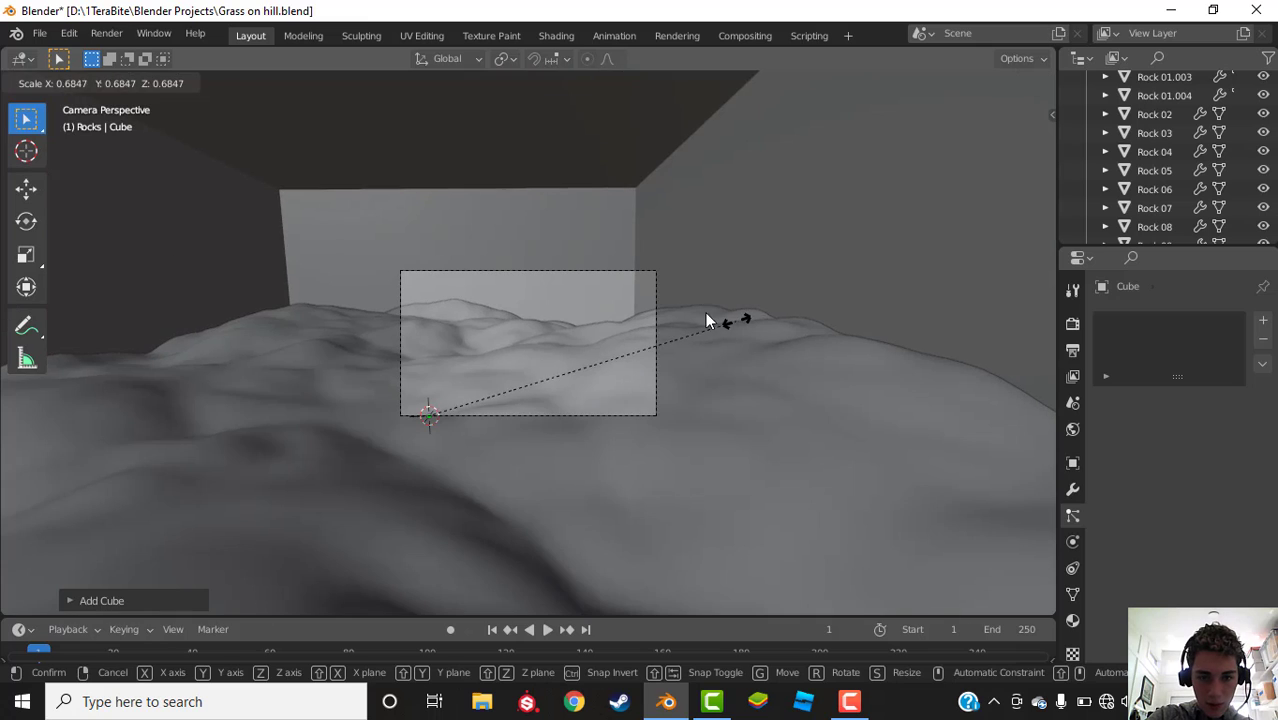
left_click(680, 312)
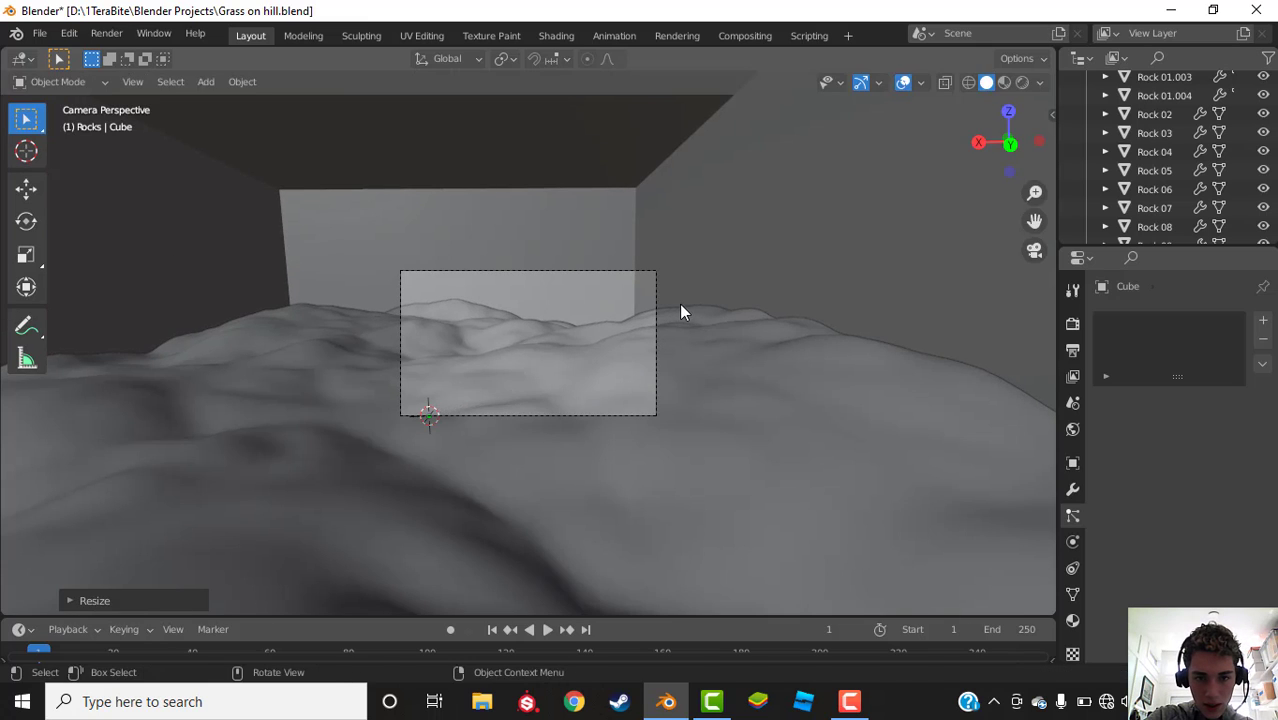
key("g")
left_click(760, 288)
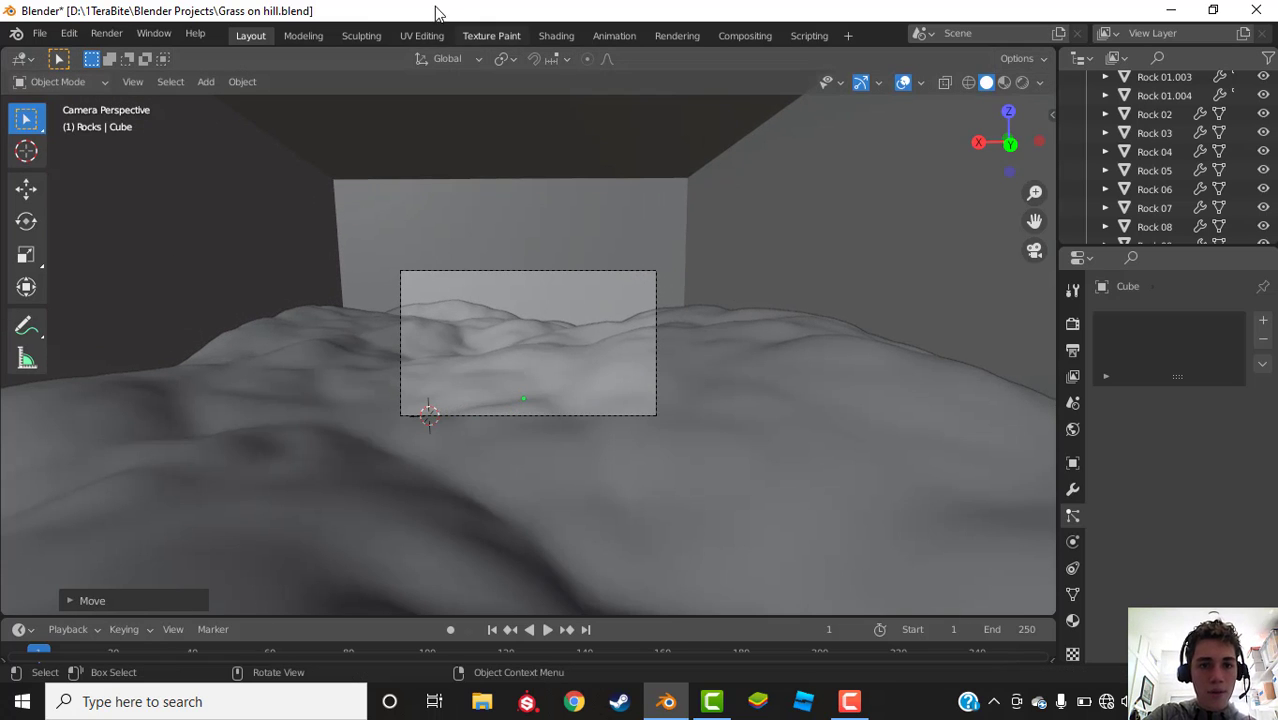
Step: Create a new material for the cube in the Shading workspace and delete its Principled BSDF node
left_click(554, 36)
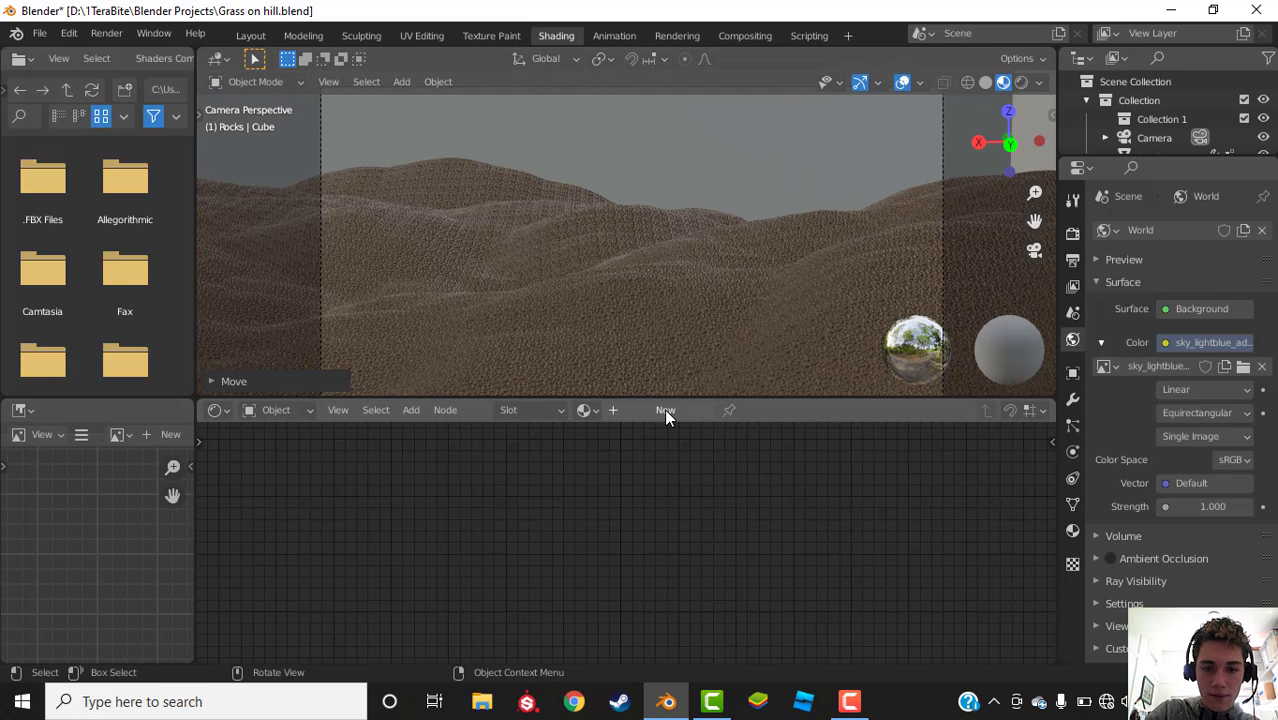
left_click(665, 410)
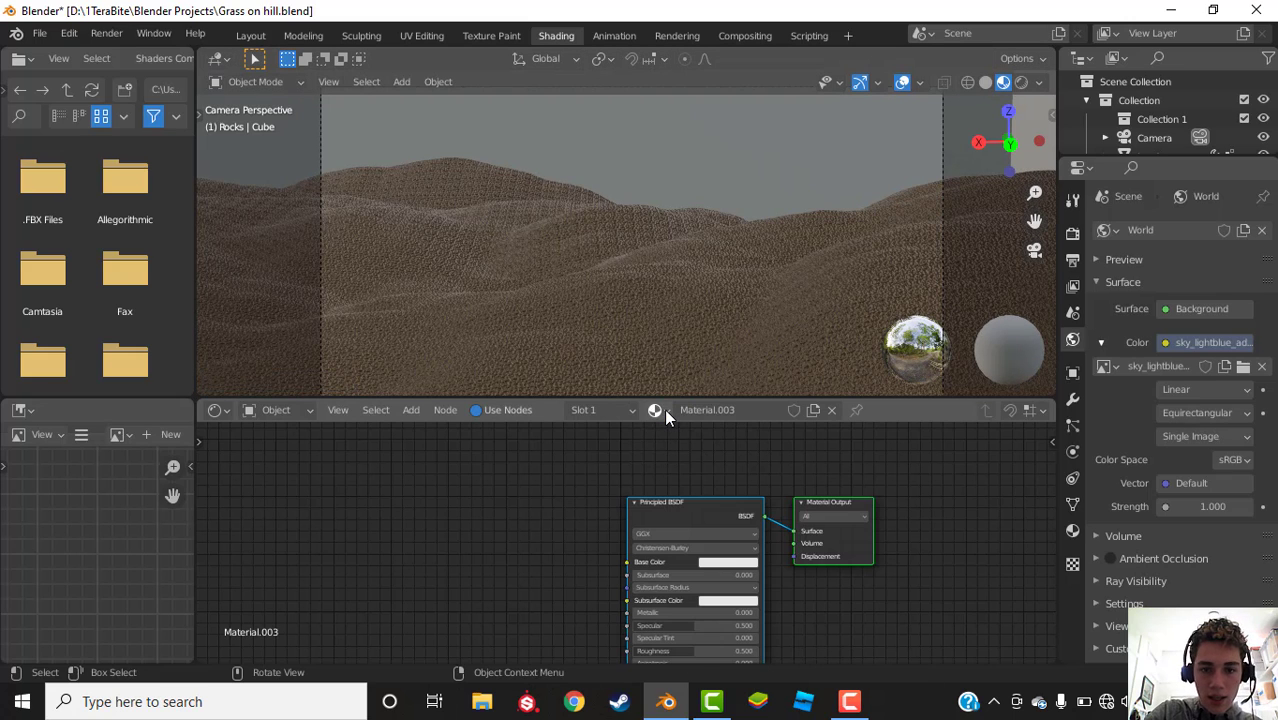
left_click(652, 503)
key("x")
Step: Add a Principled Volume node and connect its Volume output to the Material Output's Volume input
key("shift+a")
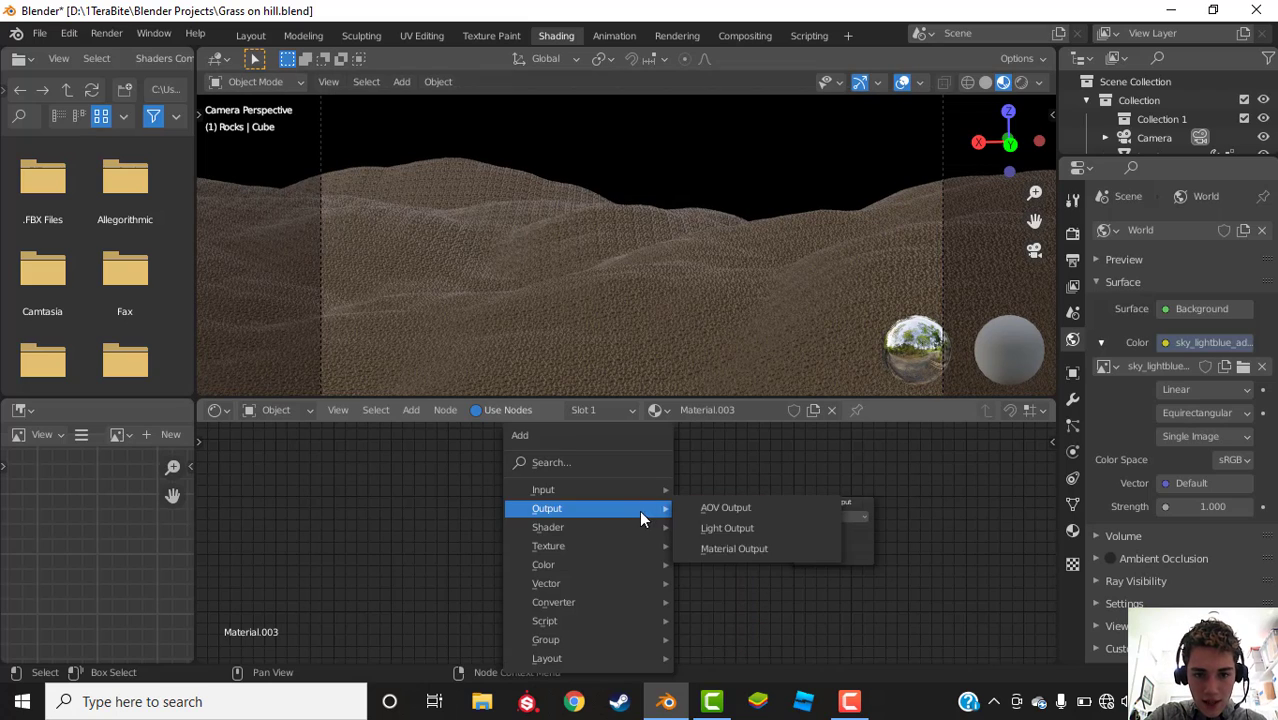
left_click(621, 458)
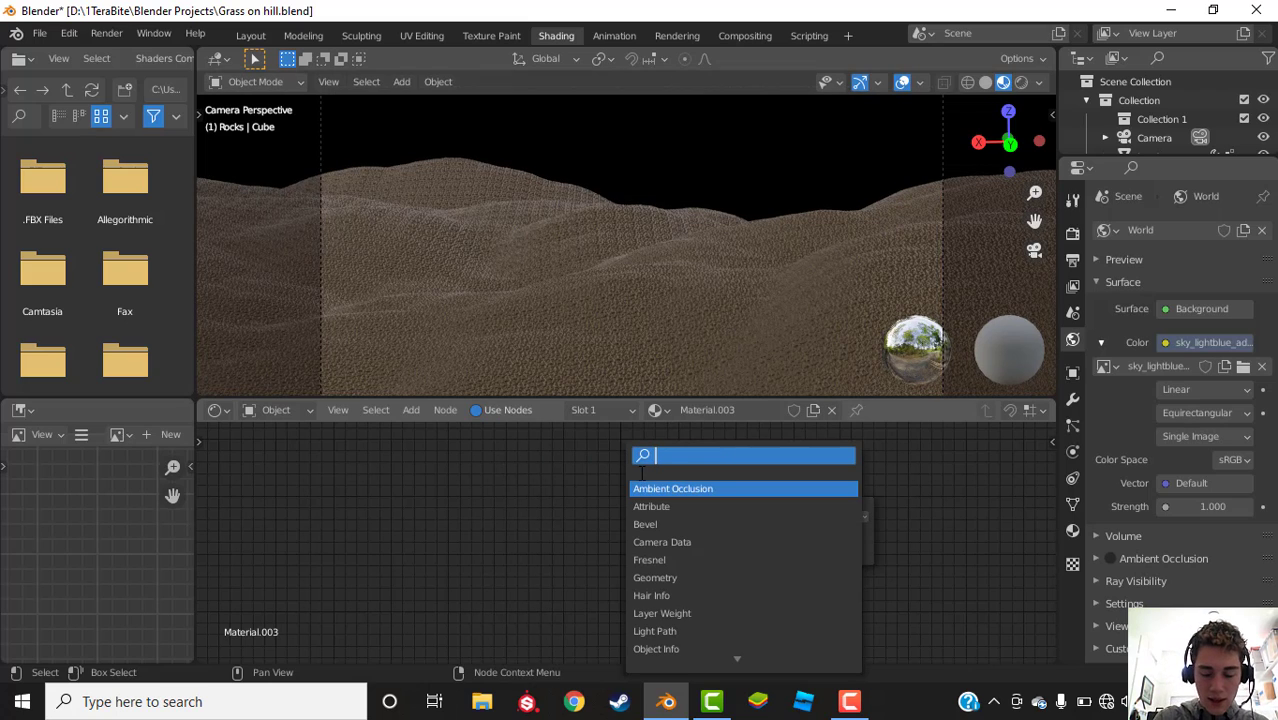
type("pr")
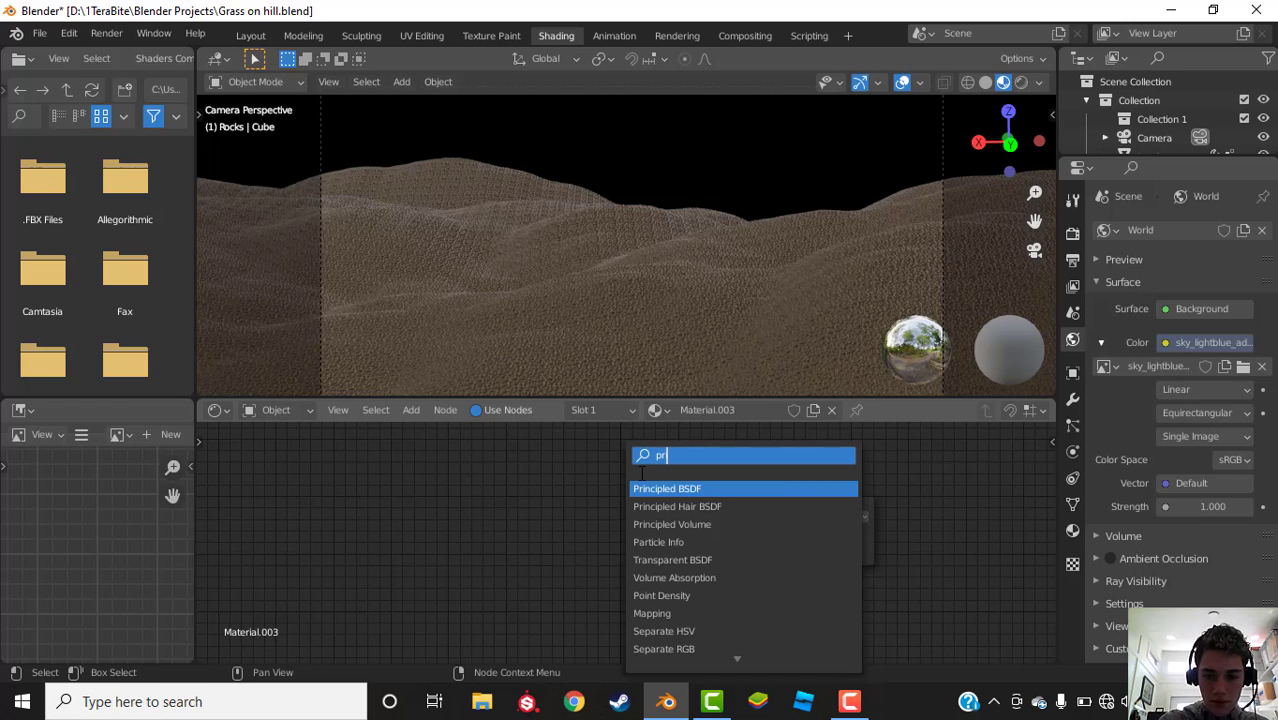
left_click(672, 524)
left_click(735, 497)
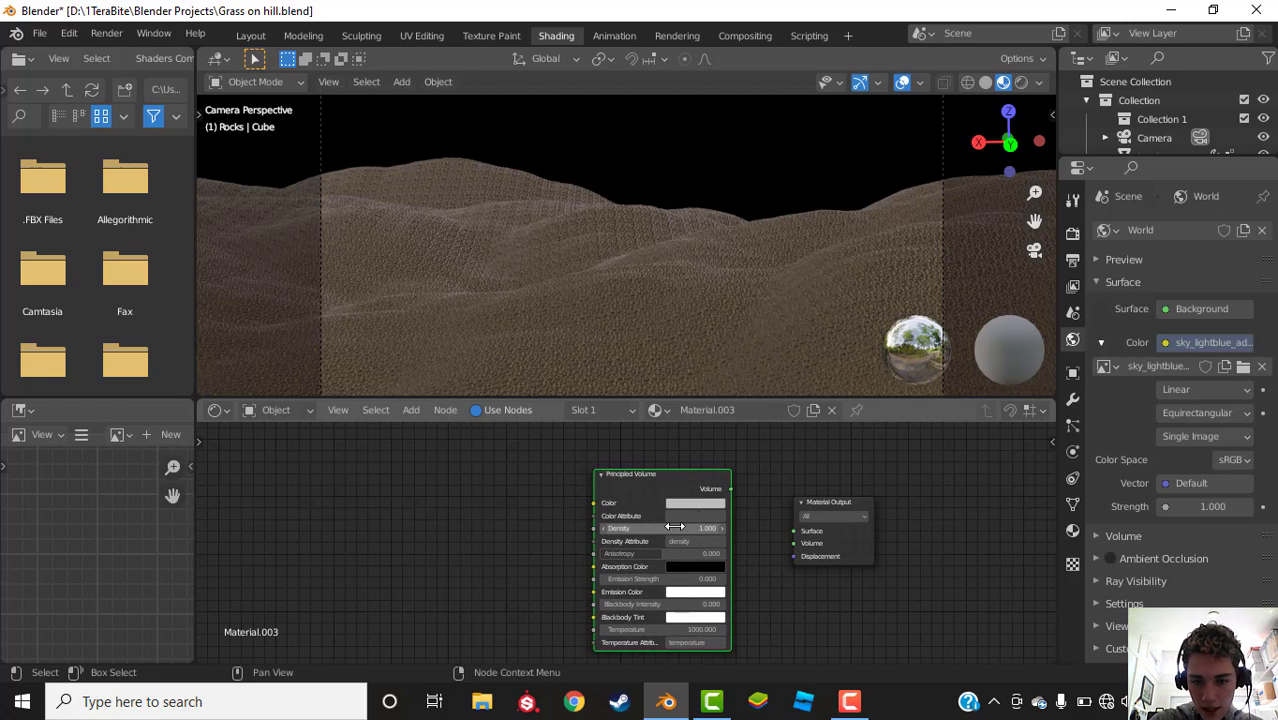
left_click_drag(733, 492, 795, 543)
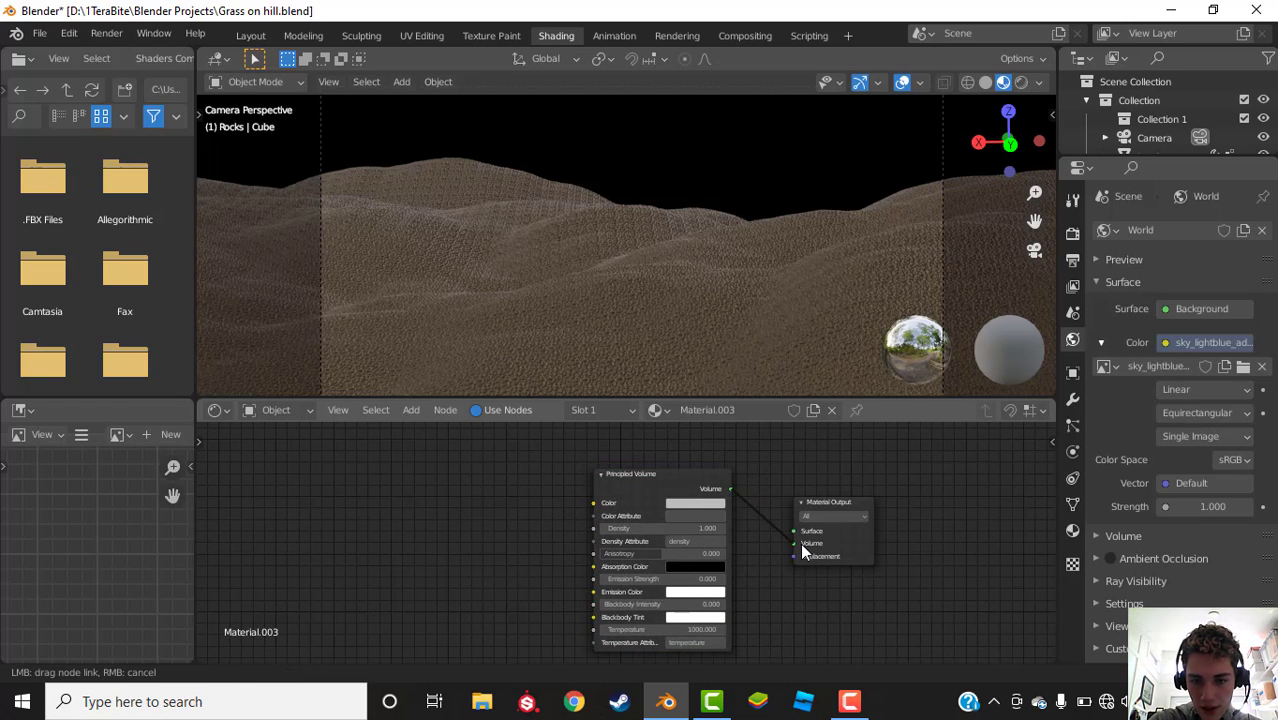
Step: Preview the cube's volume in rendered shading and set the Principled Volume density to 0.5
left_click(1021, 83)
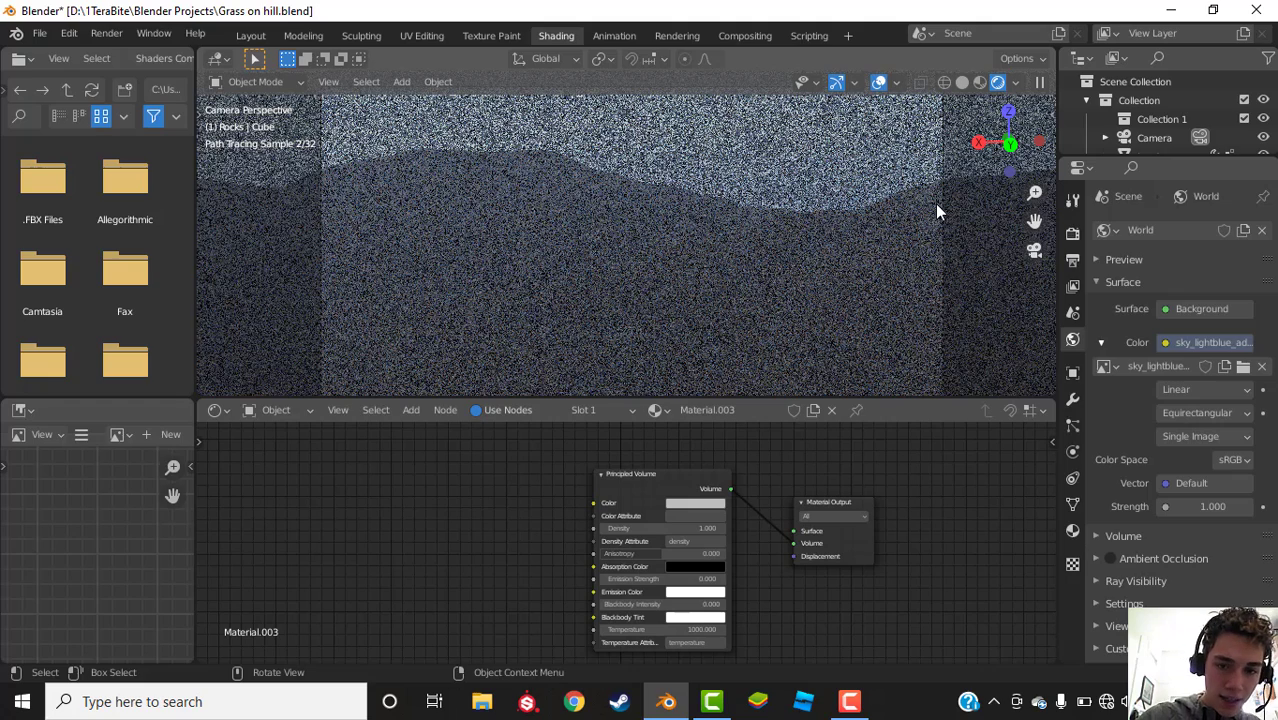
left_click(650, 528)
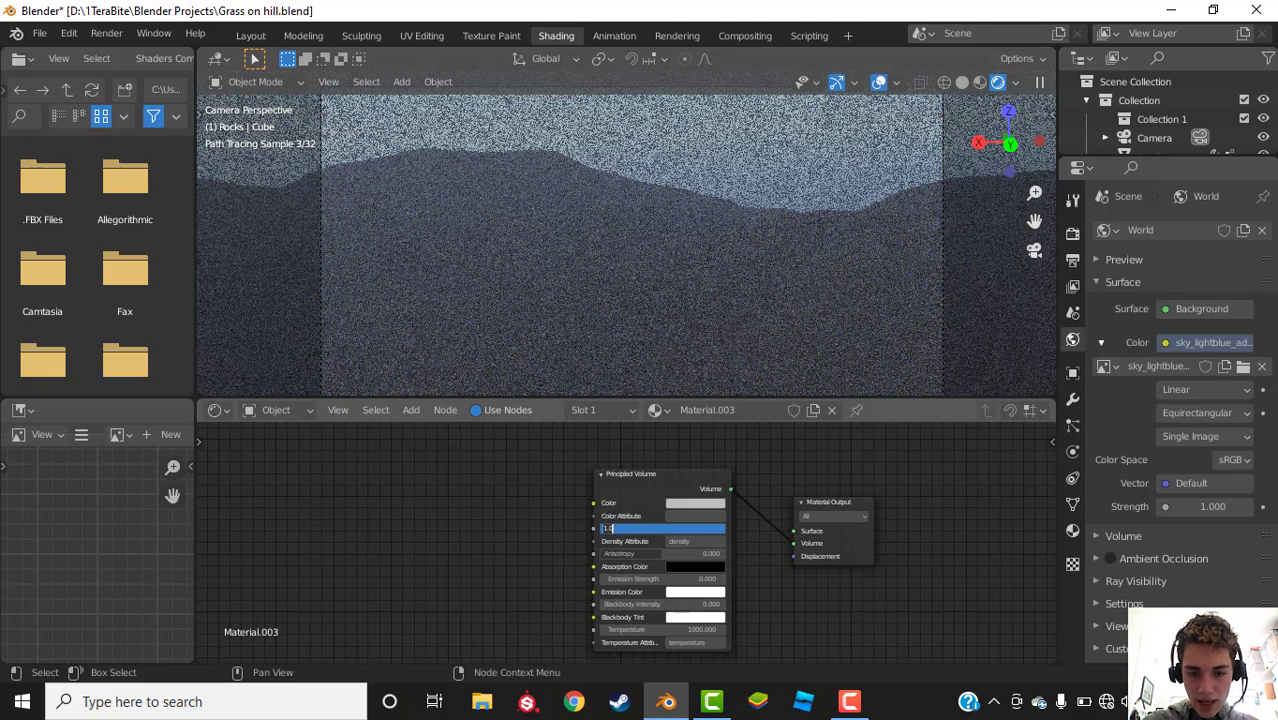
type("0")
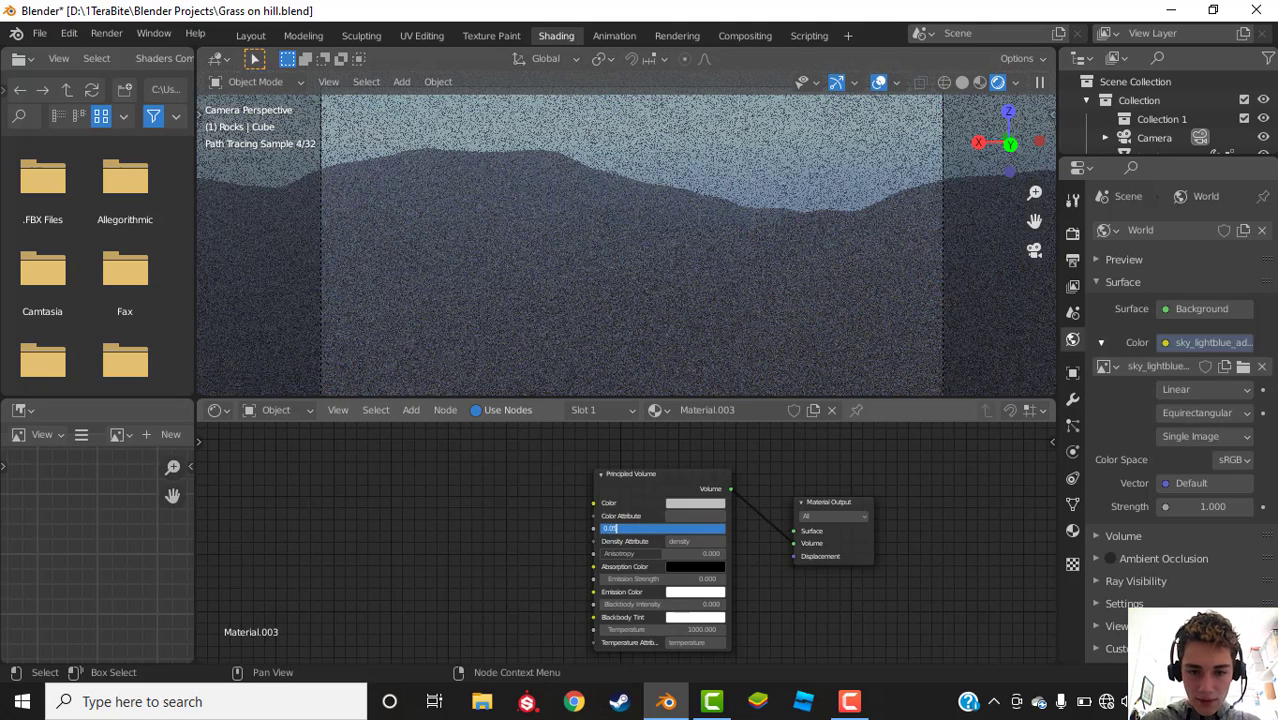
type(".5")
key("Return")
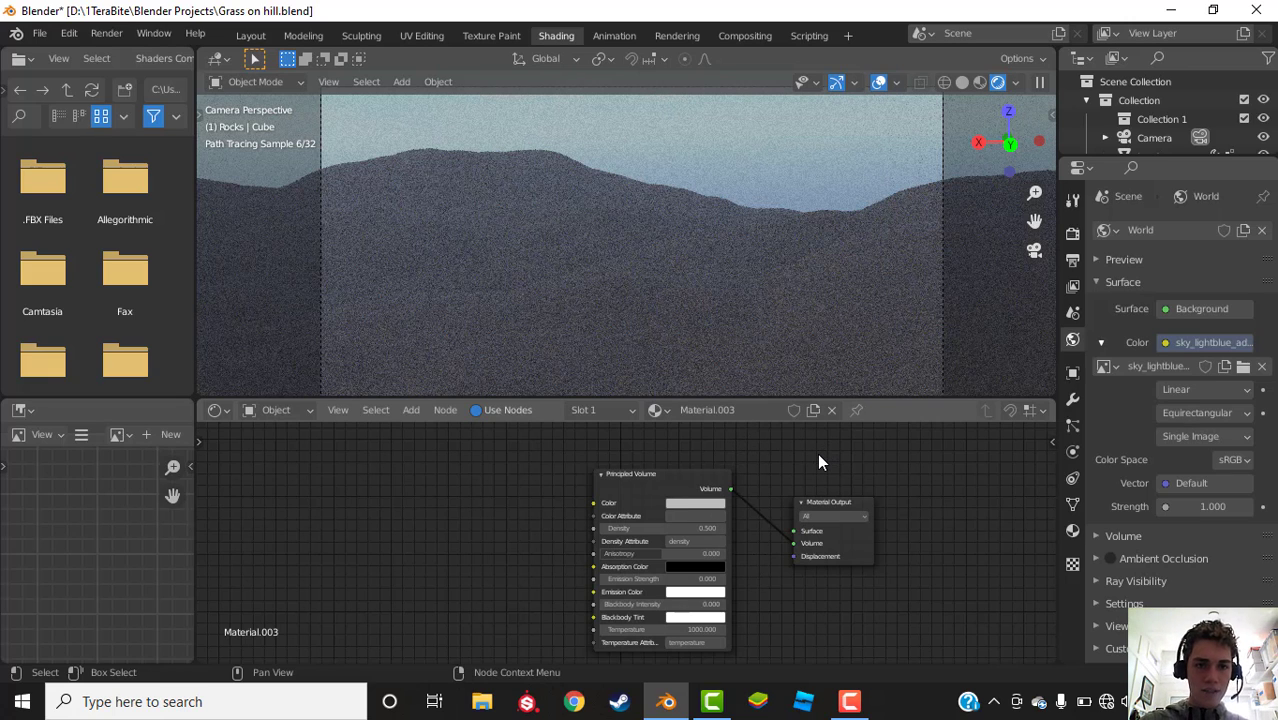
Step: Return to the Layout workspace and add a Sun light to the scene
left_click(247, 37)
middle_click_drag(522, 237, 827, 190)
scroll(579, 308, "down", 5)
scroll(826, 241, "up", 5)
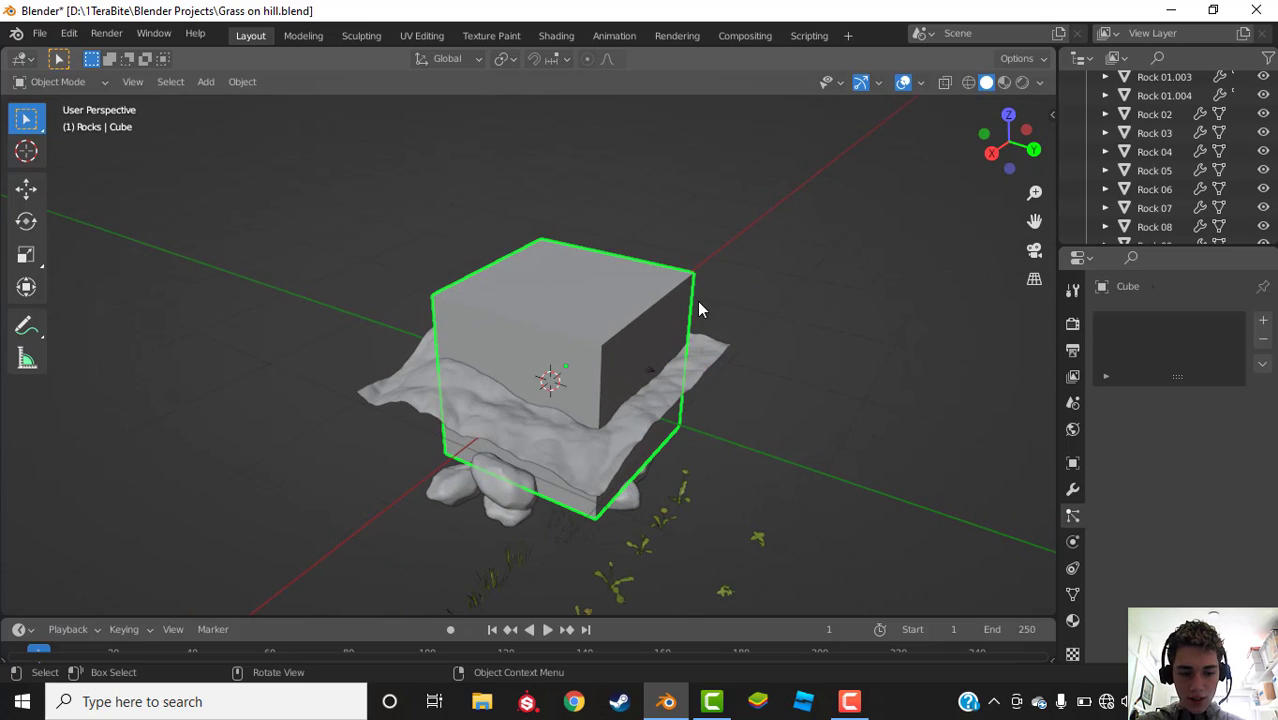
key("shift+a")
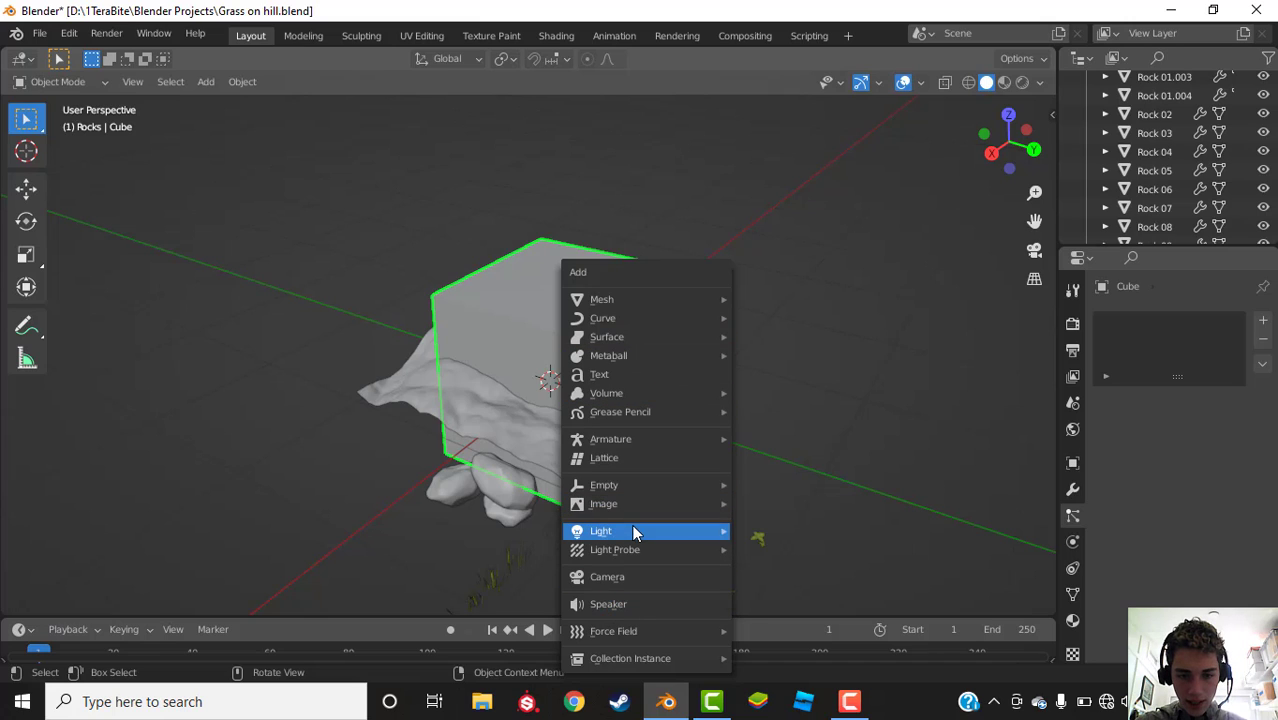
mouse_move(633, 533)
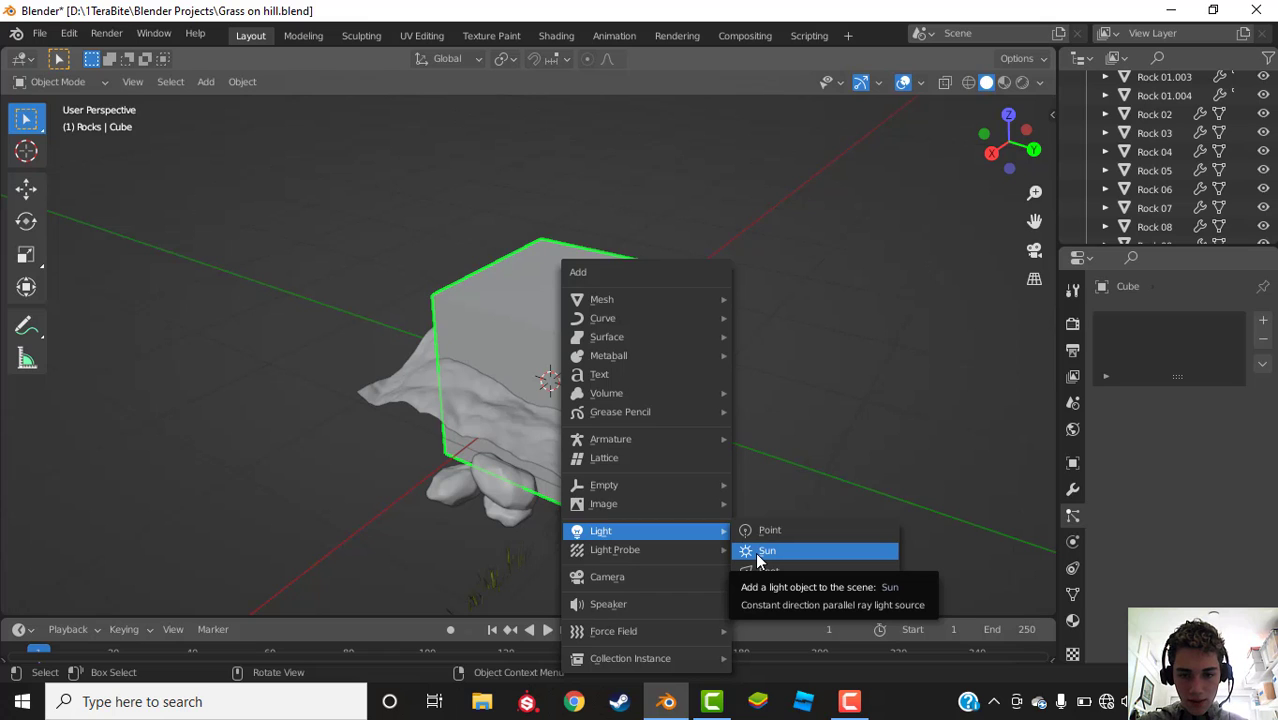
left_click(766, 551)
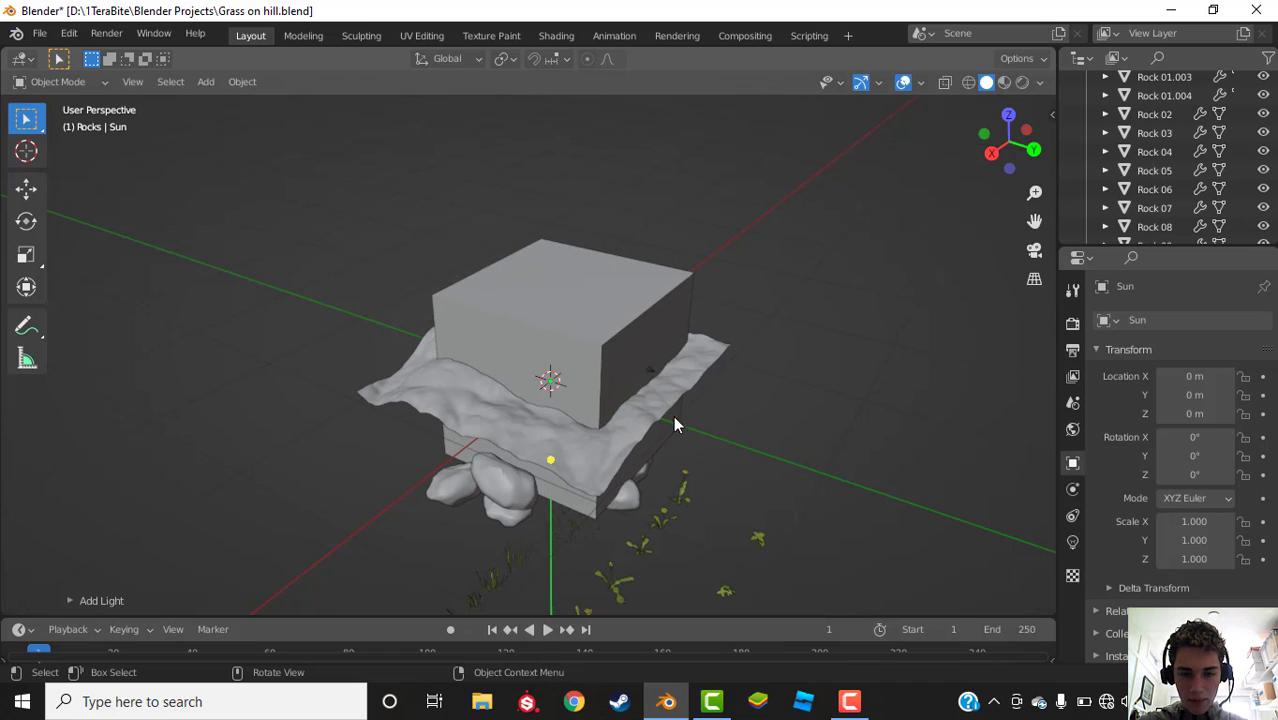
Step: Move the sun above and beside the cube to about Y -1.32 m, Z 1.23 m and tilt it about 57.5° on X
key("g")
left_click(715, 313)
middle_click_drag(715, 313, 930, 180)
left_click(994, 138)
key("r")
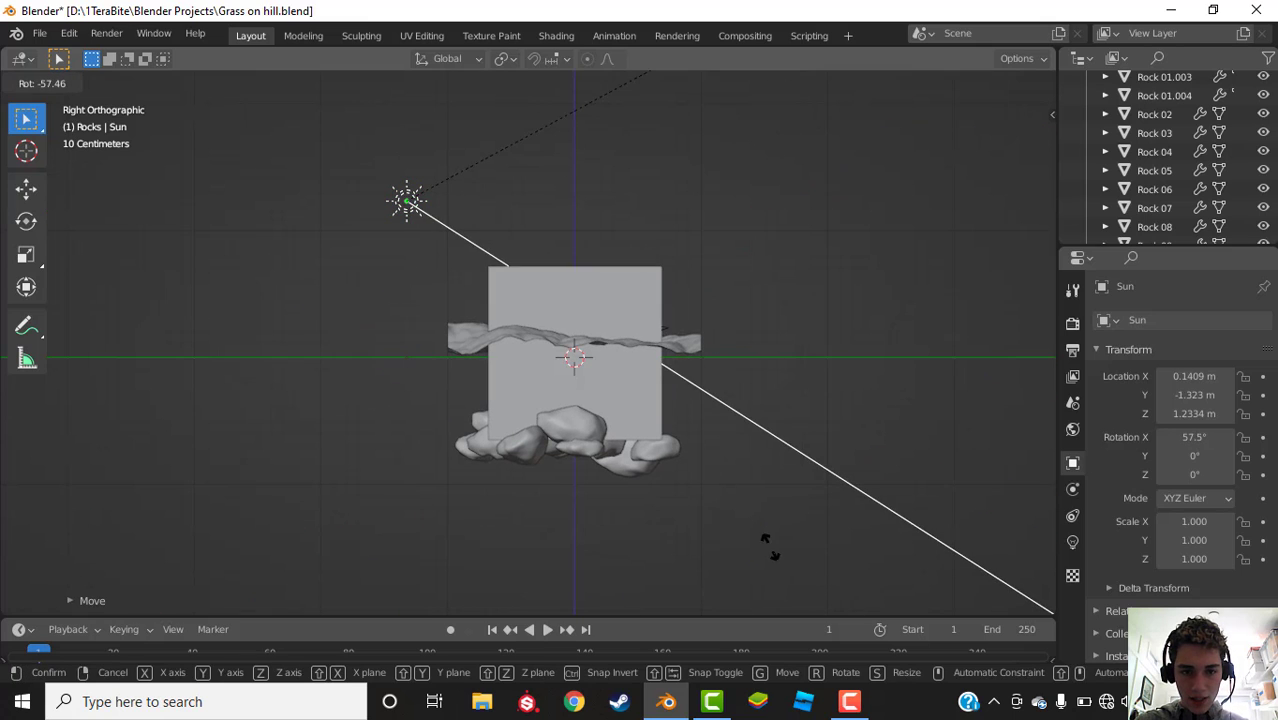
left_click(725, 548)
Step: Lower the sun in the side view to about Y -1.02 m, Z 0.64 m and tilt it to about 73.6° on X
key("g")
left_click(679, 539)
key("r")
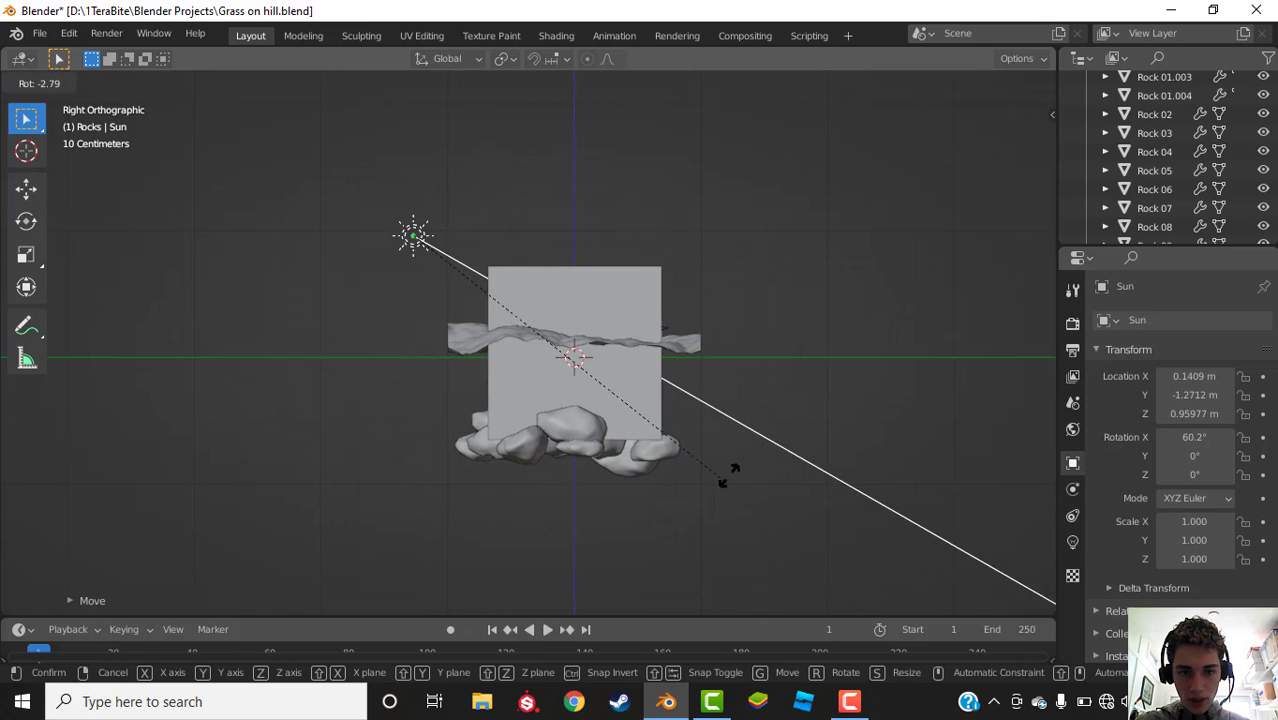
left_click(754, 431)
scroll(829, 350, "up", 2)
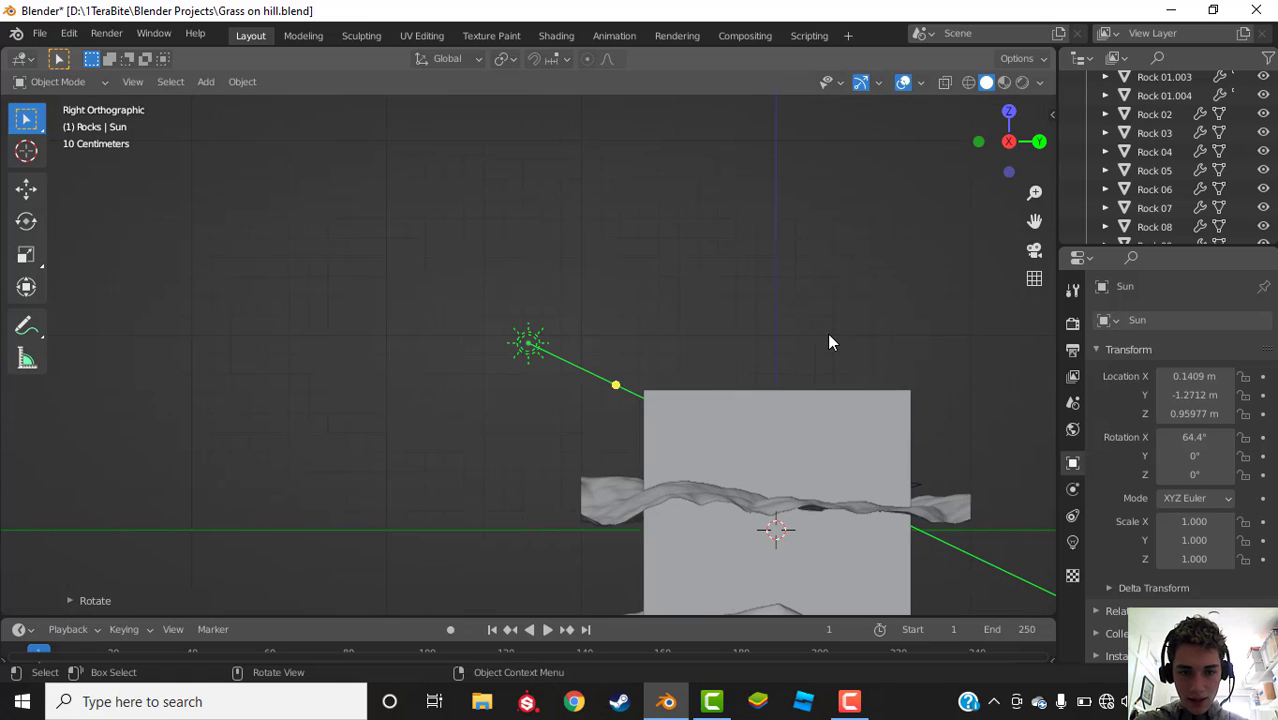
key("g")
left_click(869, 405)
key("r")
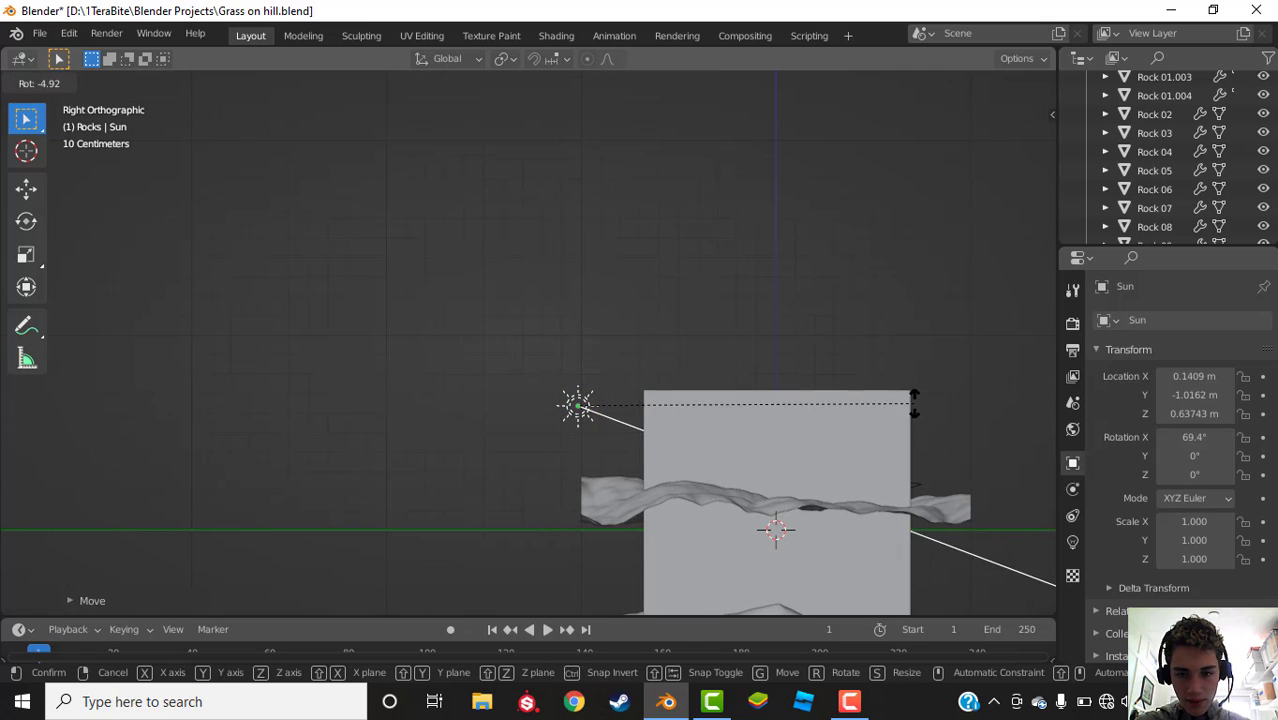
left_click(921, 377)
Step: From the camera view, trackball-rotate the sun to about X 75.3°, Y -1.7°, Z 13.1°
middle_click_drag(1046, 223, 1037, 250)
left_click(1035, 250)
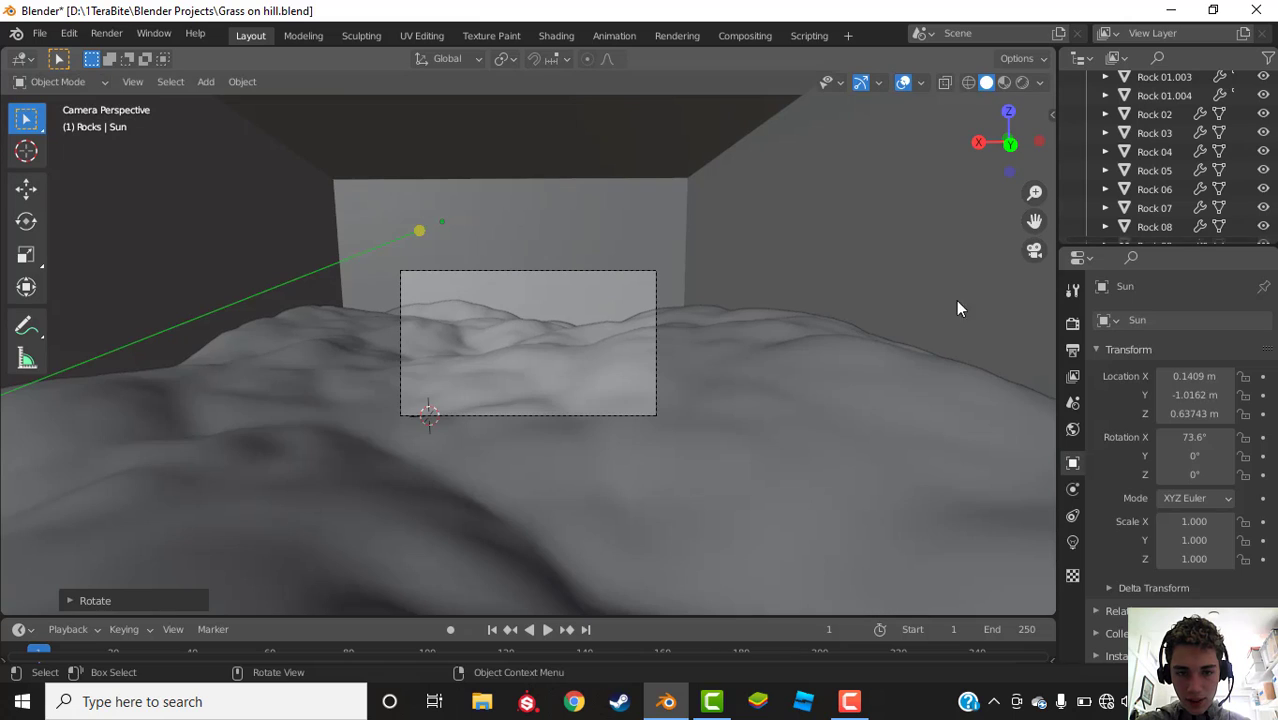
key("r")
key("r")
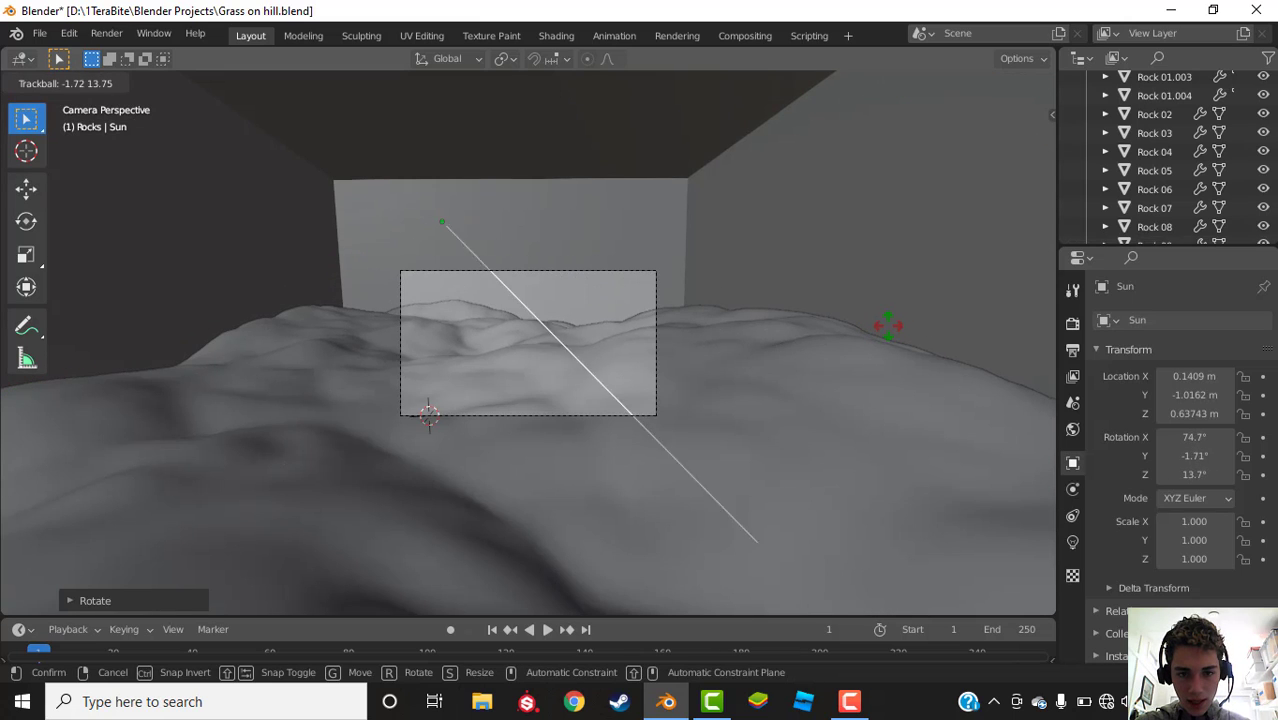
left_click(886, 327)
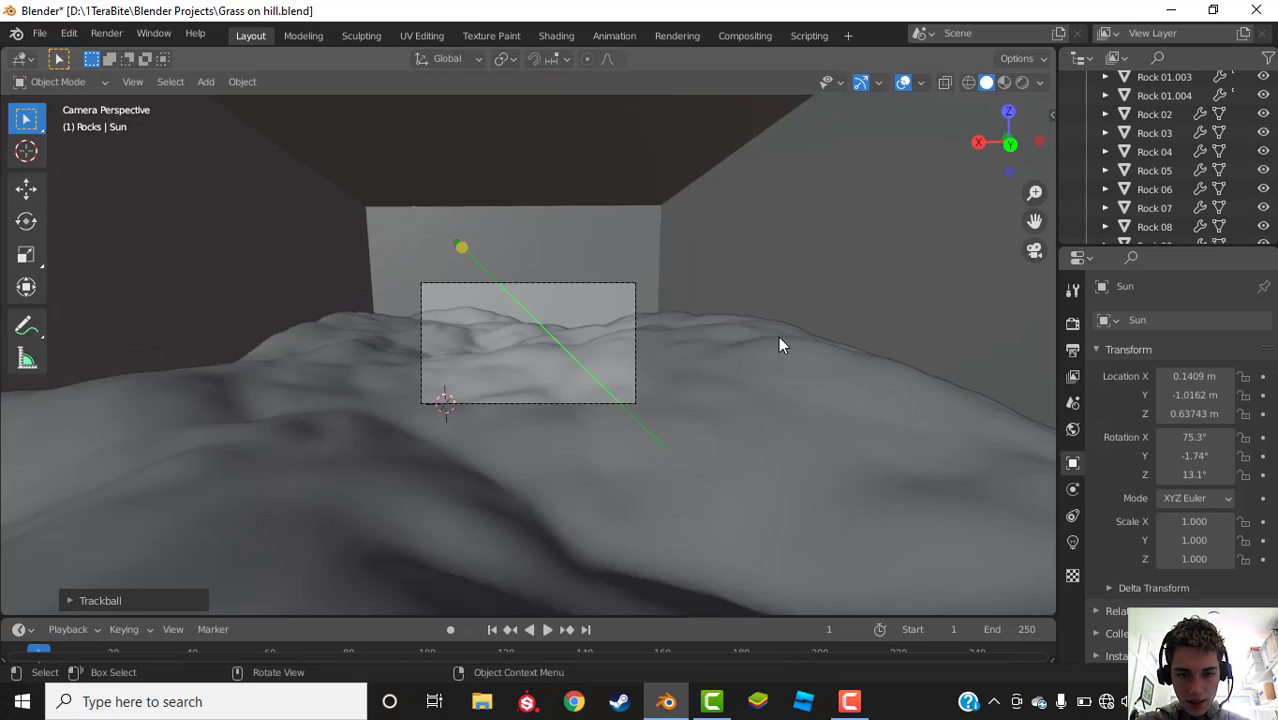
Step: Fine-tune the sun's direction from the side and camera views to about X 73.6°, Y -1.4°, Z 16°
middle_click_drag(778, 336, 1008, 174)
left_click(1009, 143)
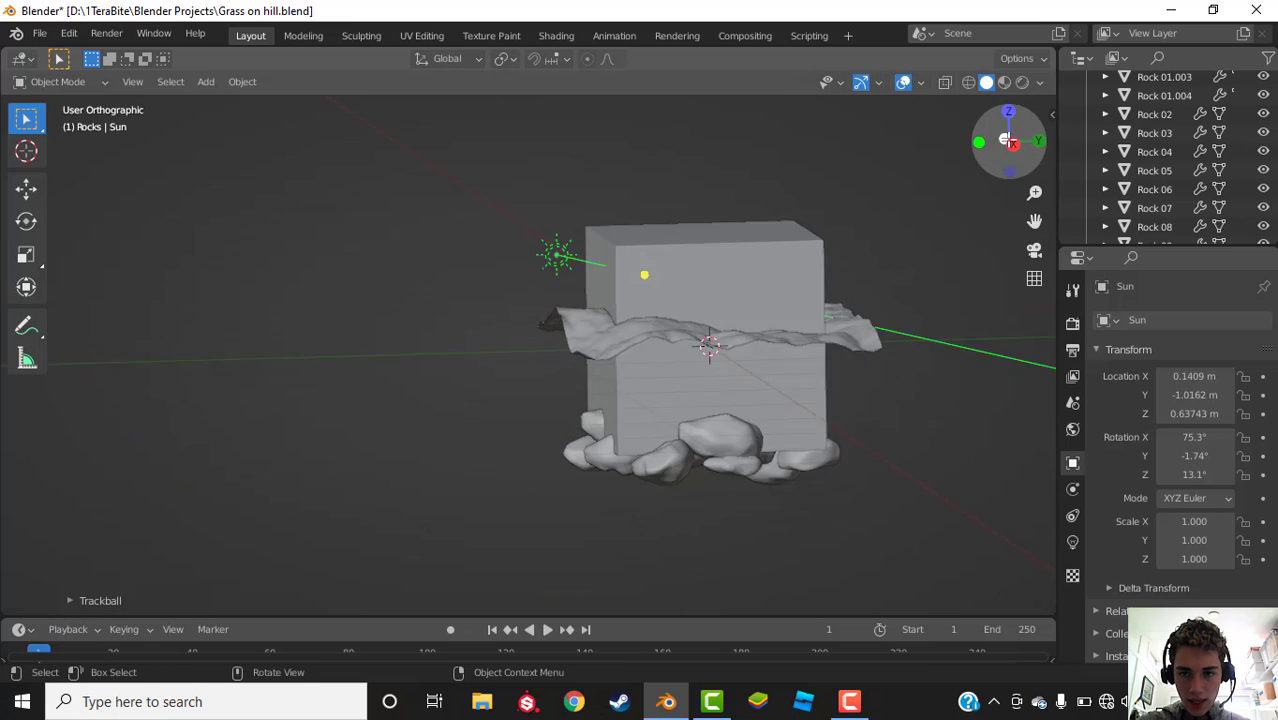
key("r")
left_click(950, 195)
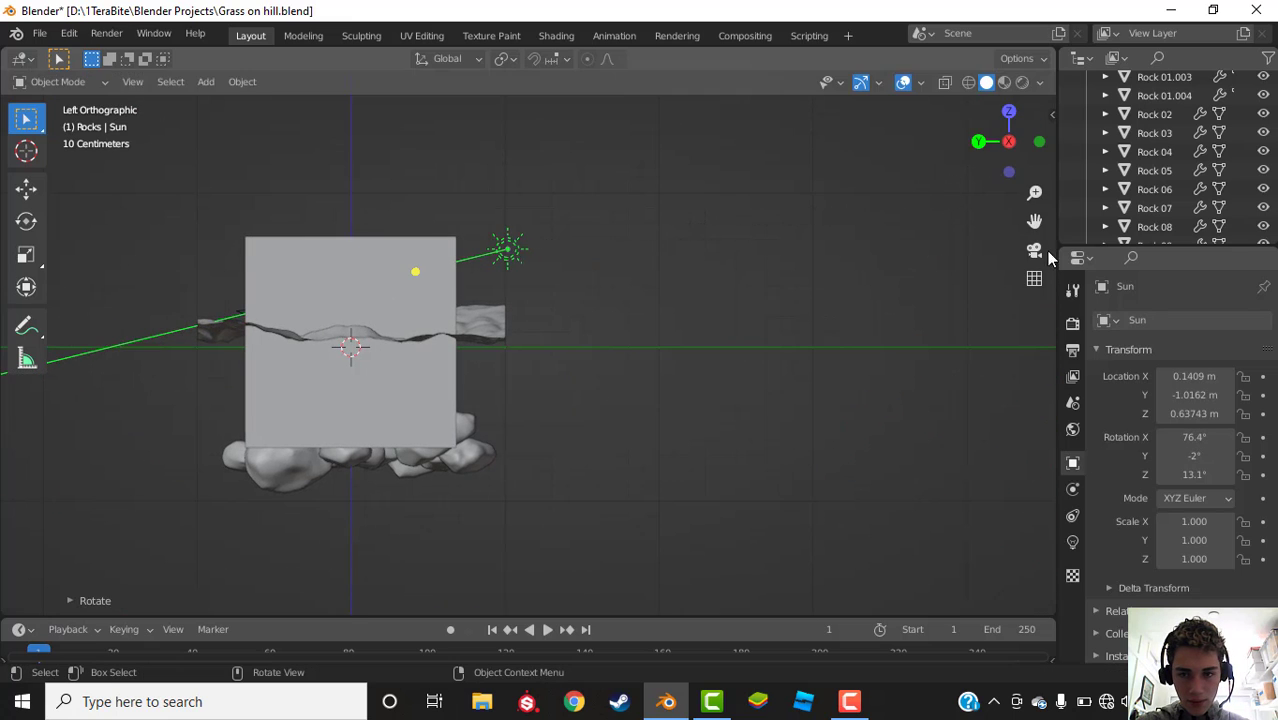
key("KP_0")
key("r")
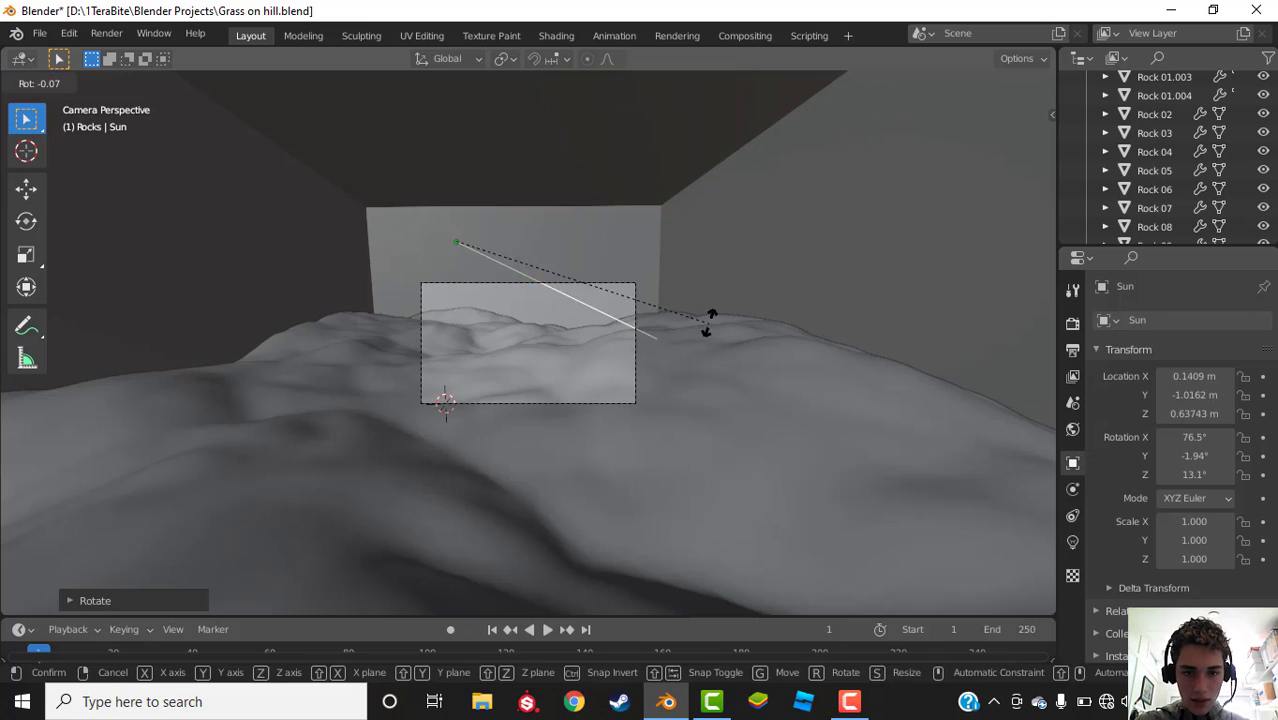
key("r")
left_click(717, 331)
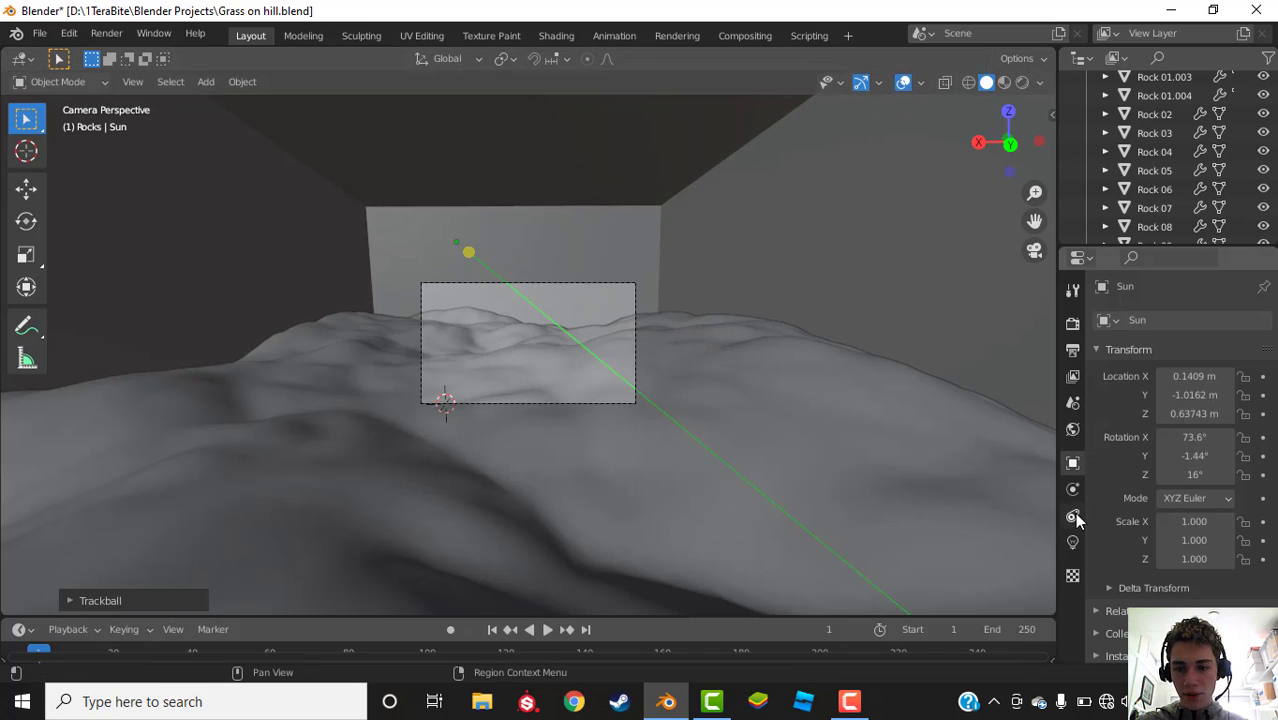
Step: Colour the sun light yellow with hue 0.147, saturation 0.685 and value 1
left_click(1072, 541)
left_click(1183, 424)
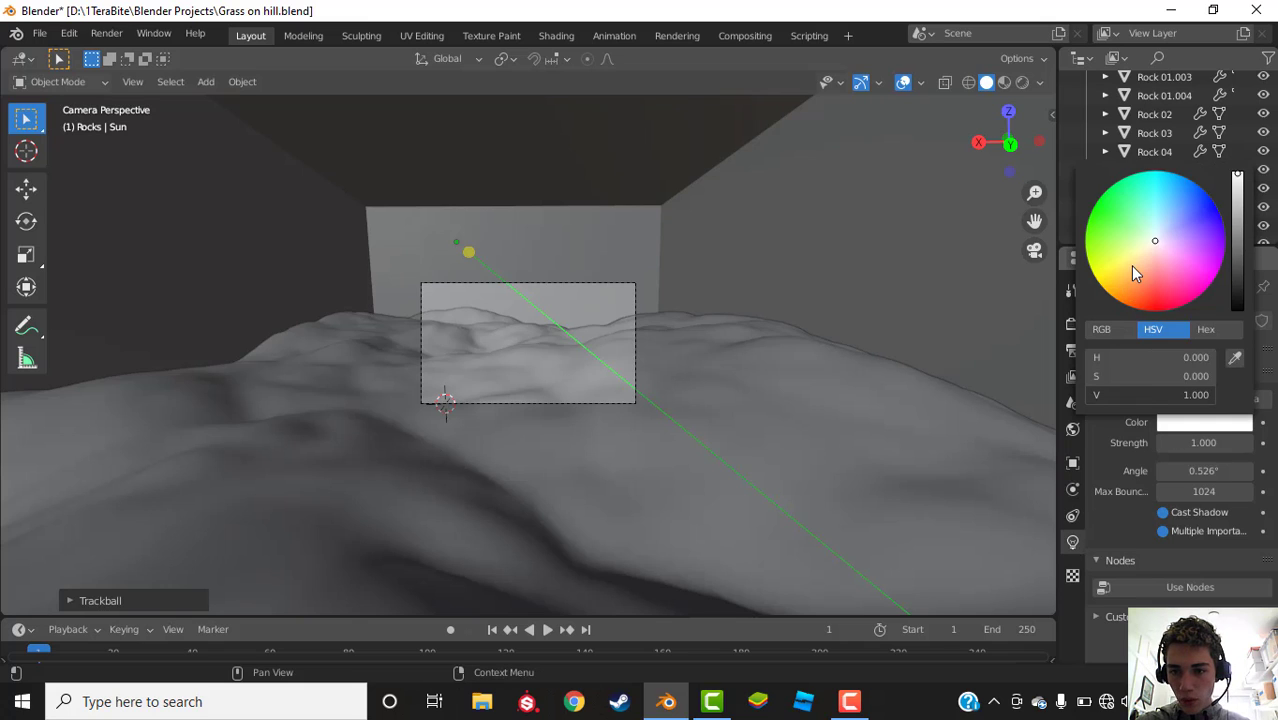
left_click_drag(1130, 265, 1116, 269)
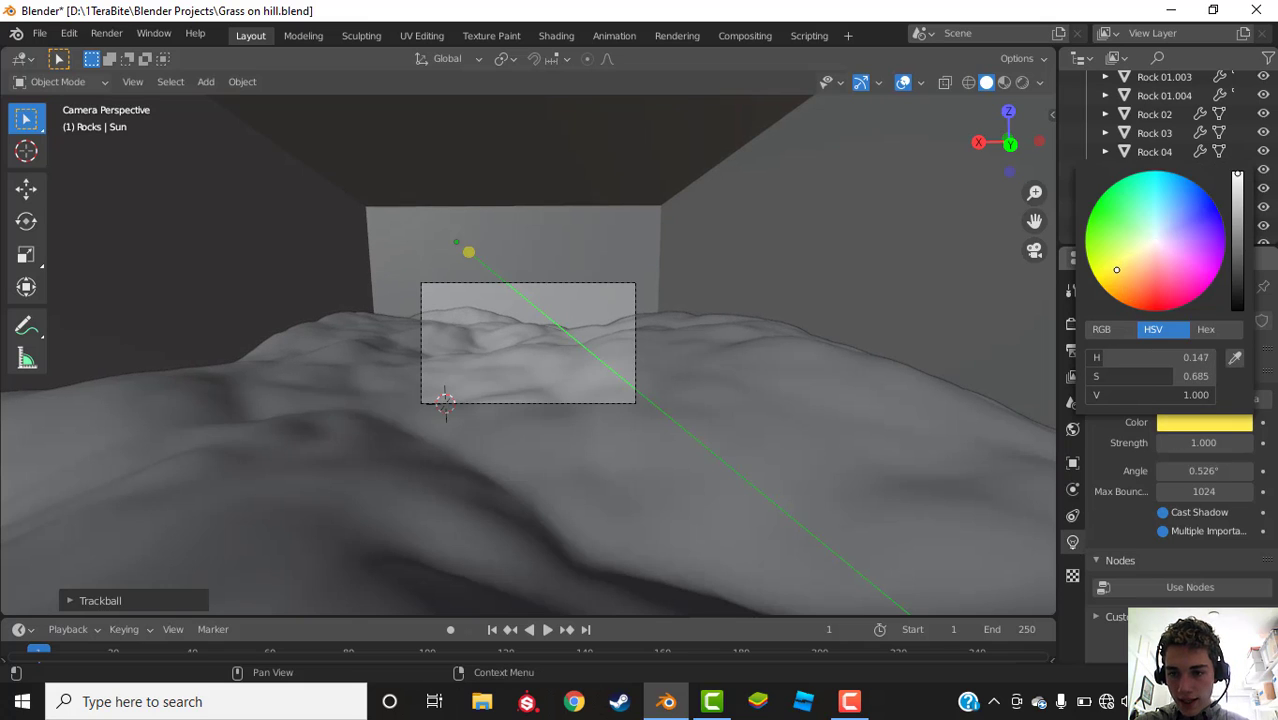
left_click(1172, 423)
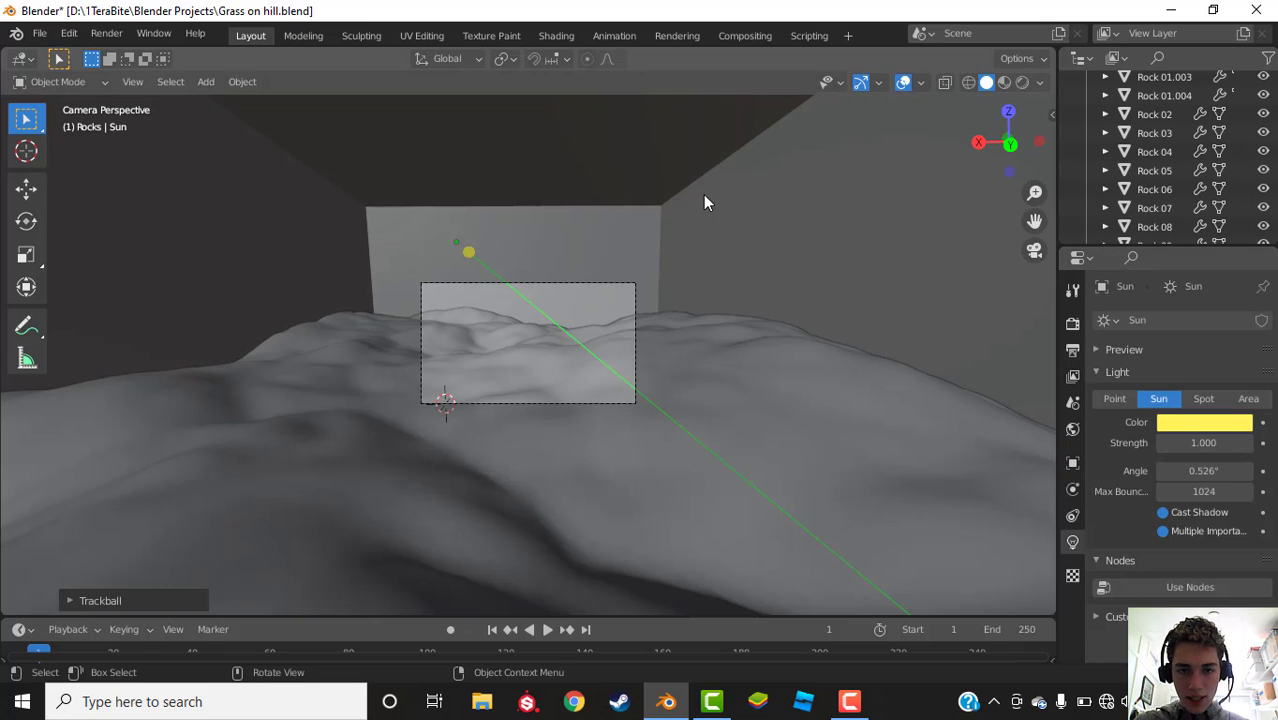
Step: Preview the camera view in rendered shading and make the main Collection active
left_click(1022, 82)
scroll(690, 330, "up", 6)
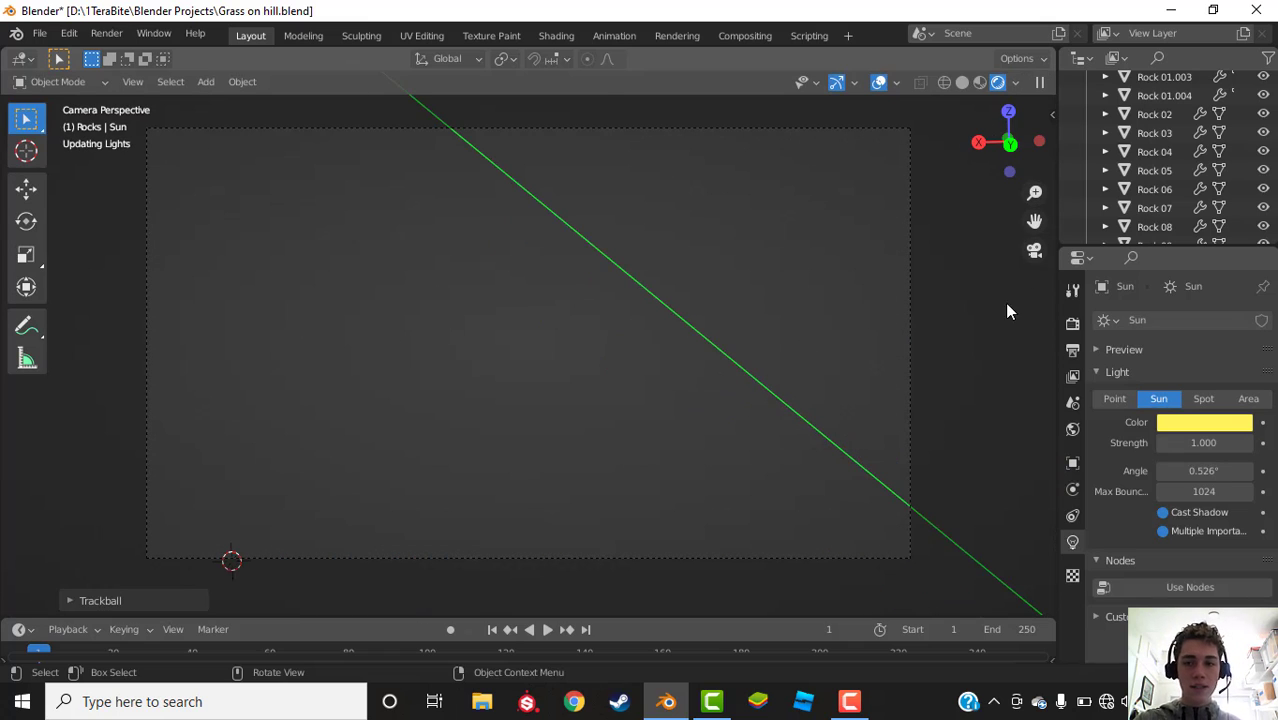
scroll(1190, 146, "up", 5)
left_click(1140, 100)
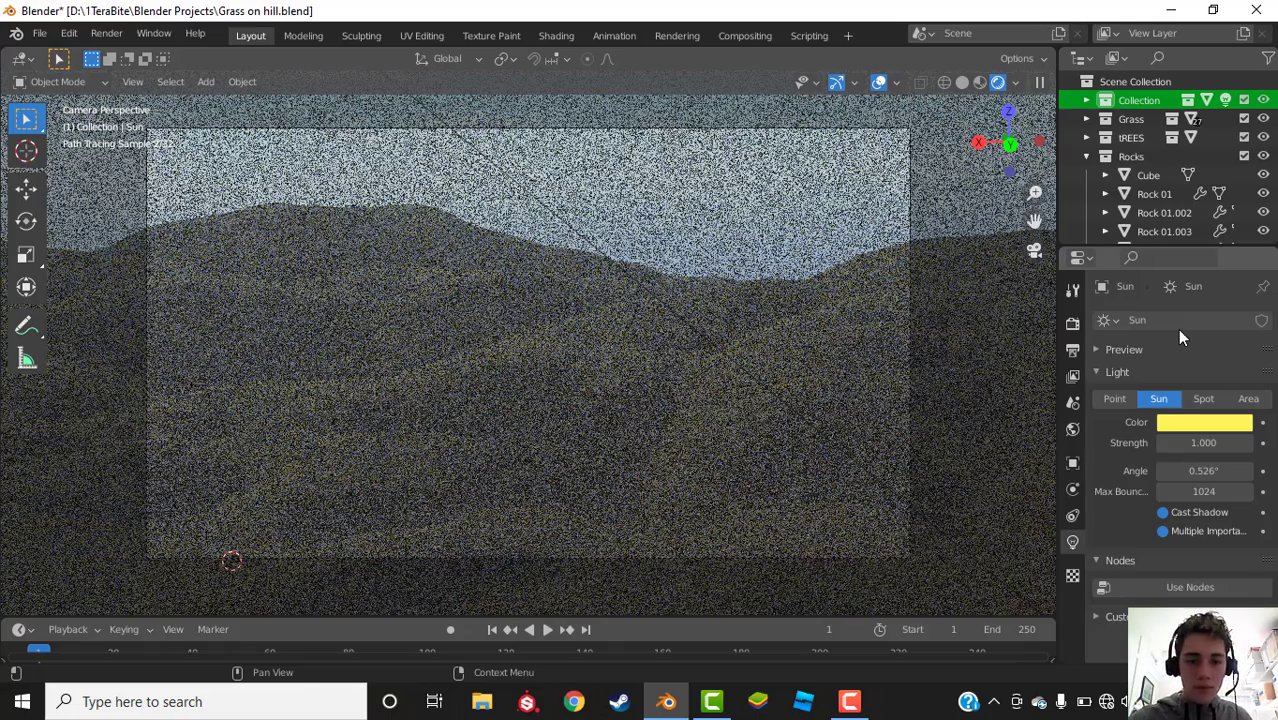
mouse_move(725, 355)
left_mouse_down()
mouse_move(756, 371)
mouse_move(615, 253)
left_mouse_up()
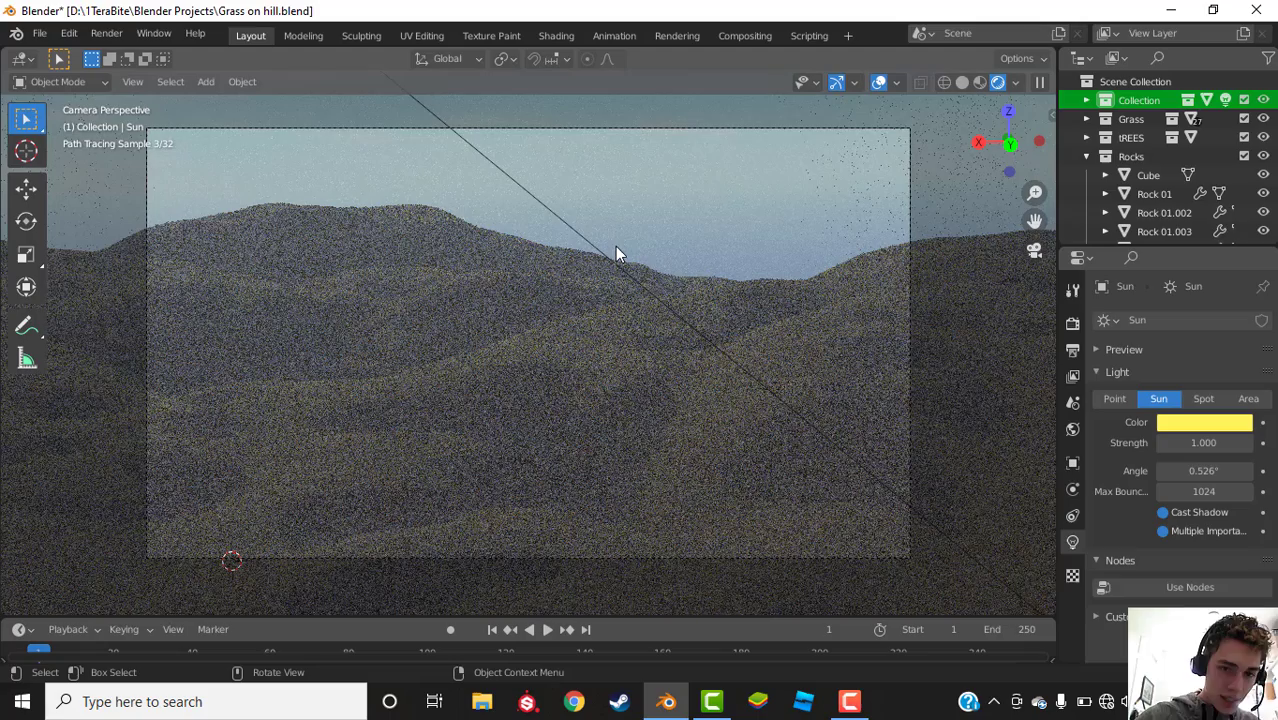
Step: Set the sun's strength to 4 and return the viewport to solid shading
left_click(1165, 446)
type("4")
key("Return")
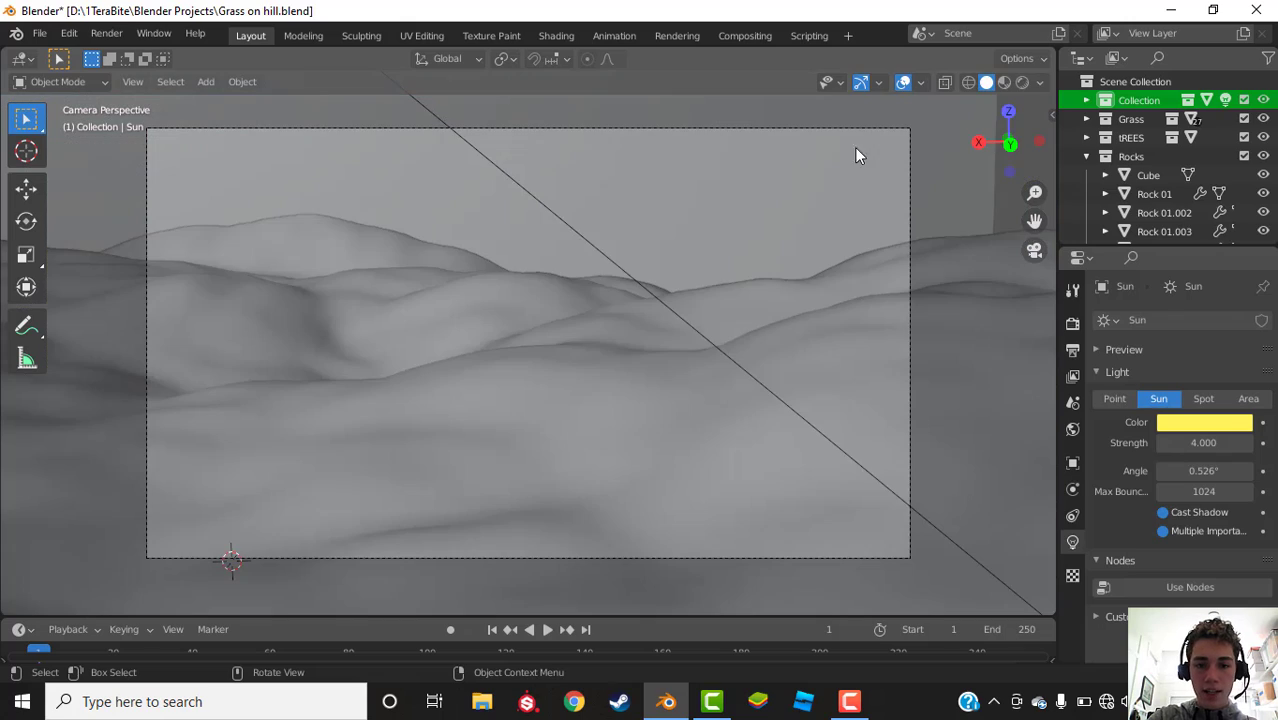
left_click(961, 82)
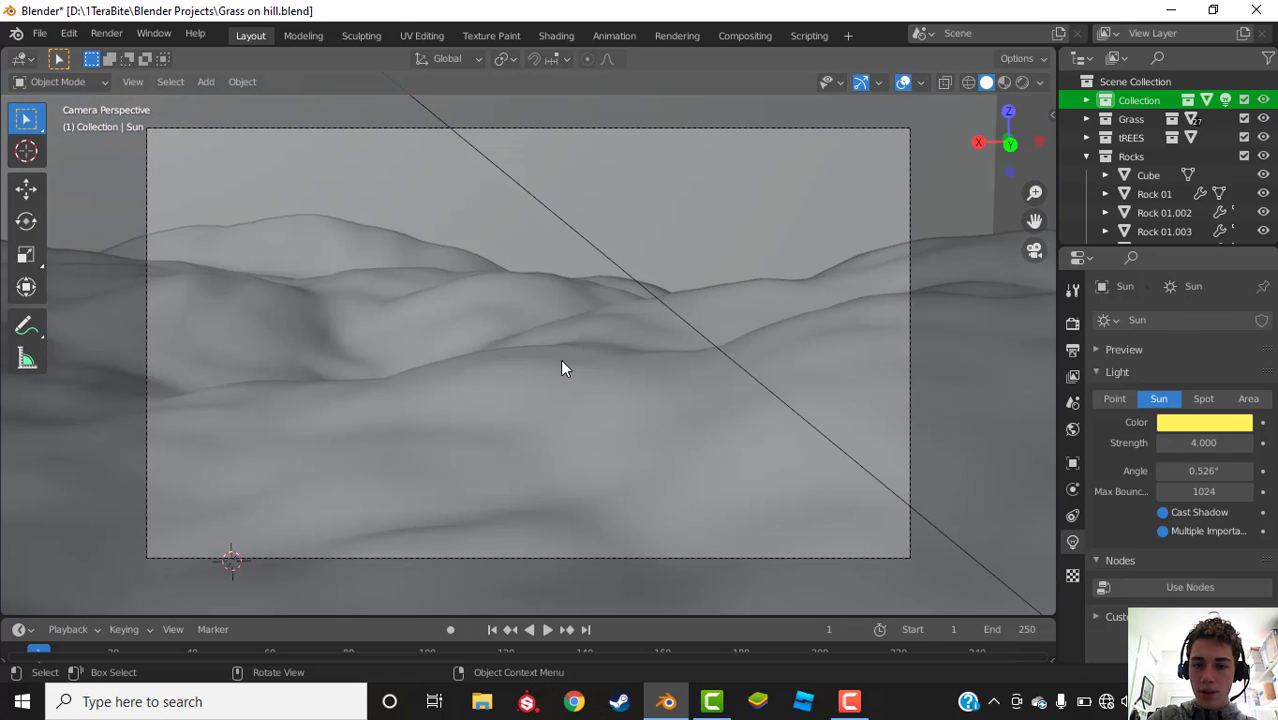
Step: Save the file and show the landscape's Rocks particle system in the viewport
left_click(561, 368)
key("ctrl+s")
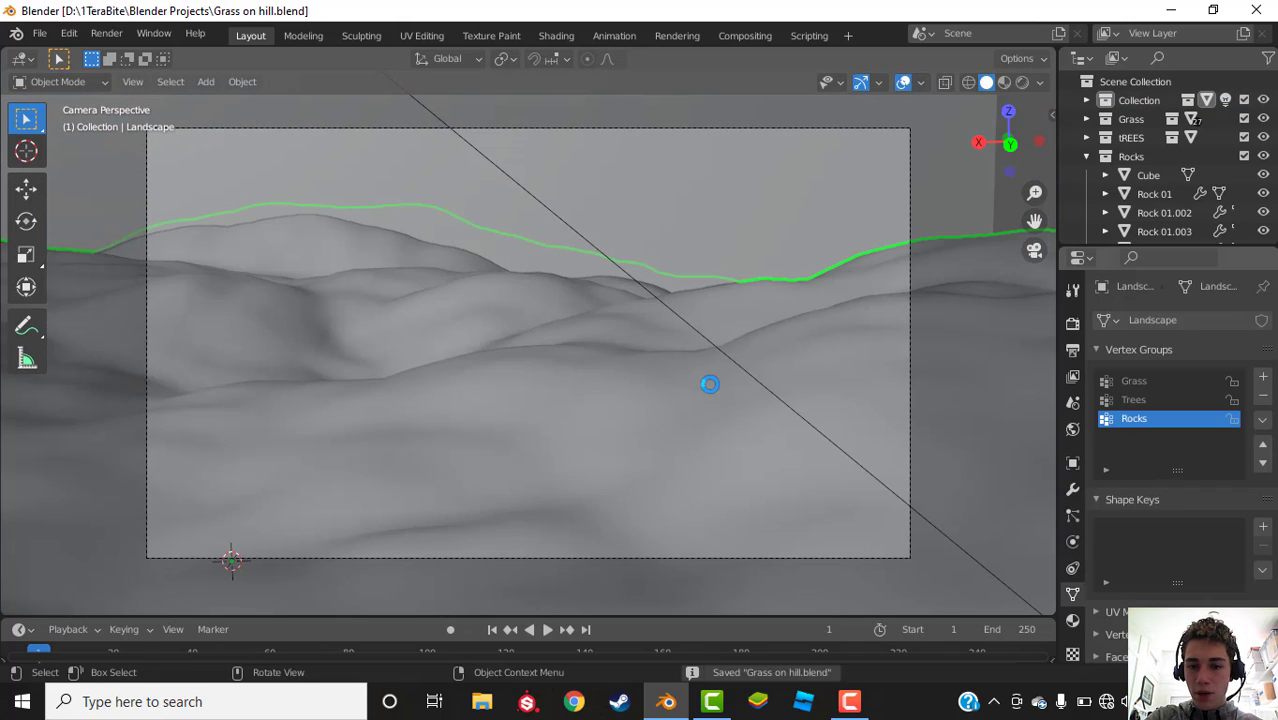
left_click(1072, 514)
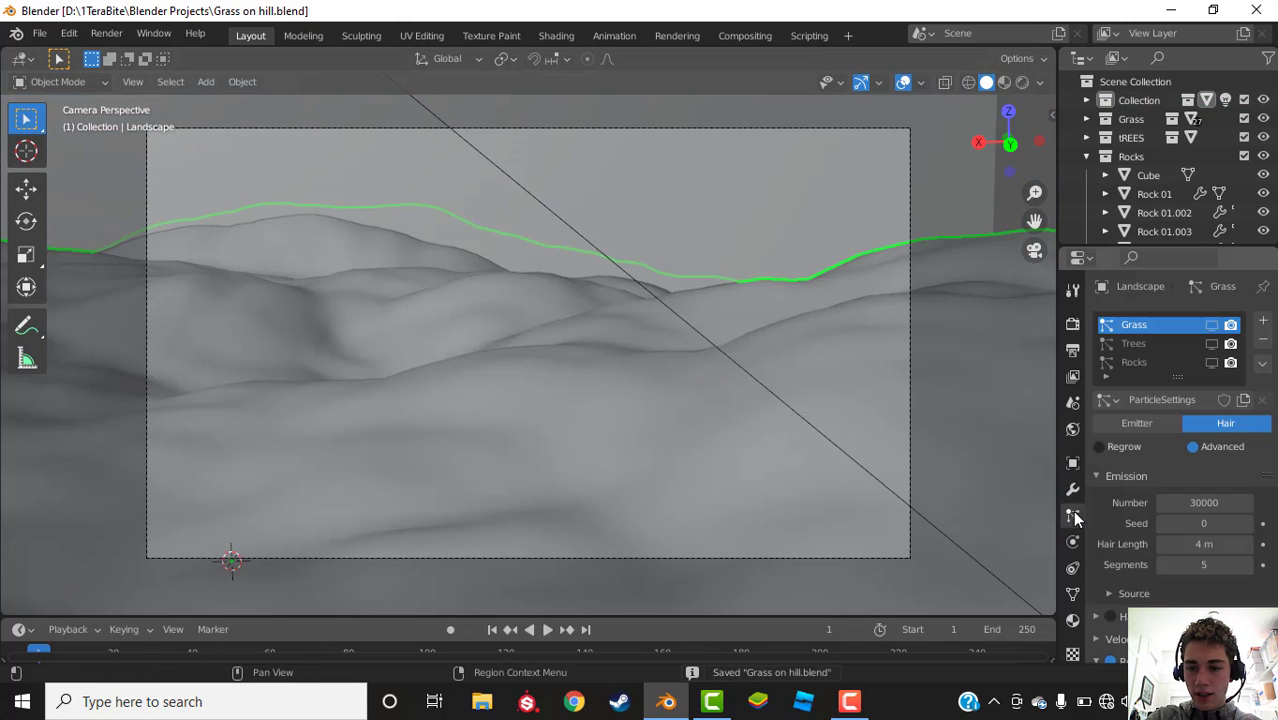
left_click(1212, 363)
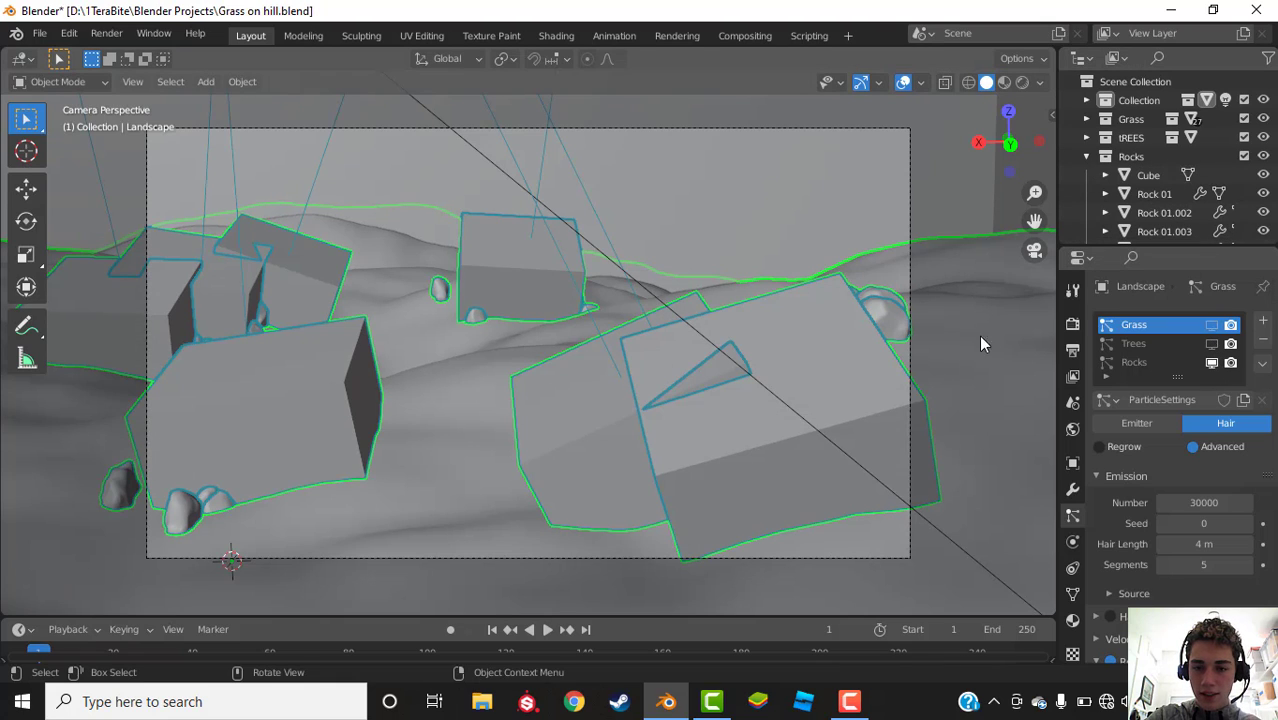
Step: Move the Cube out of the Rocks collection into the main Collection and reselect the landscape
left_click(1144, 179)
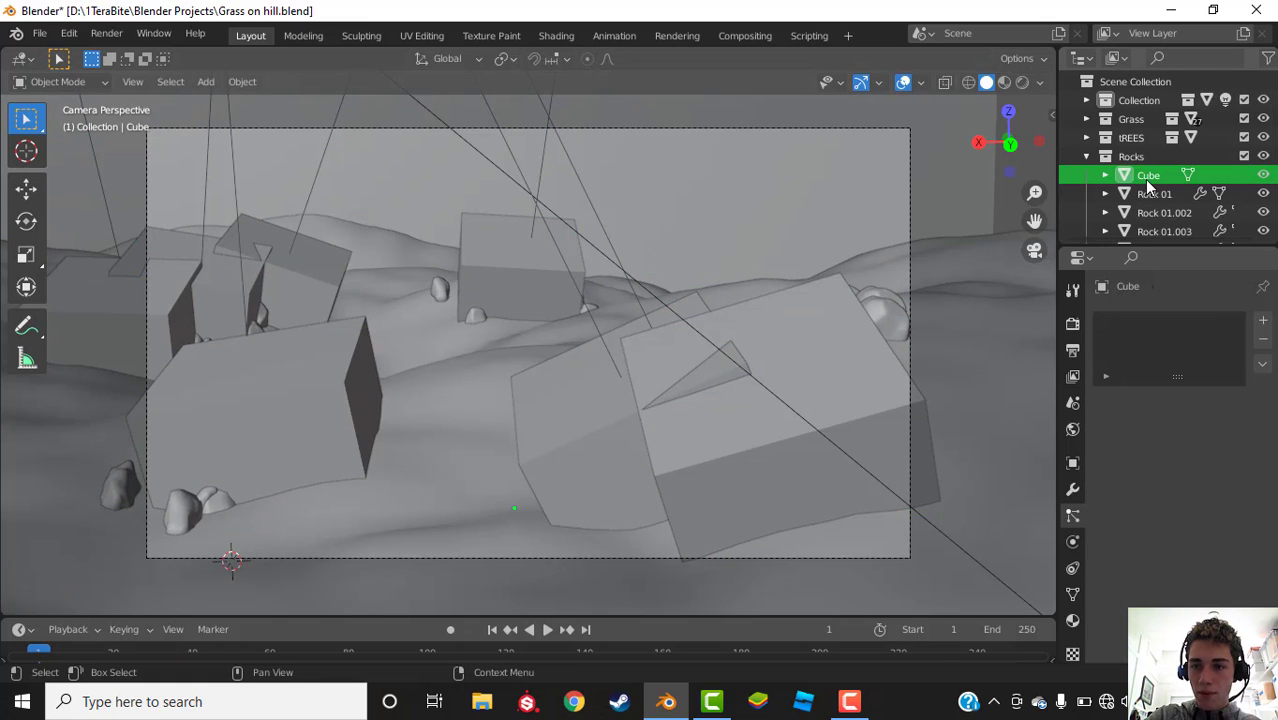
left_click_drag(1144, 179, 1129, 91)
left_click(1086, 156)
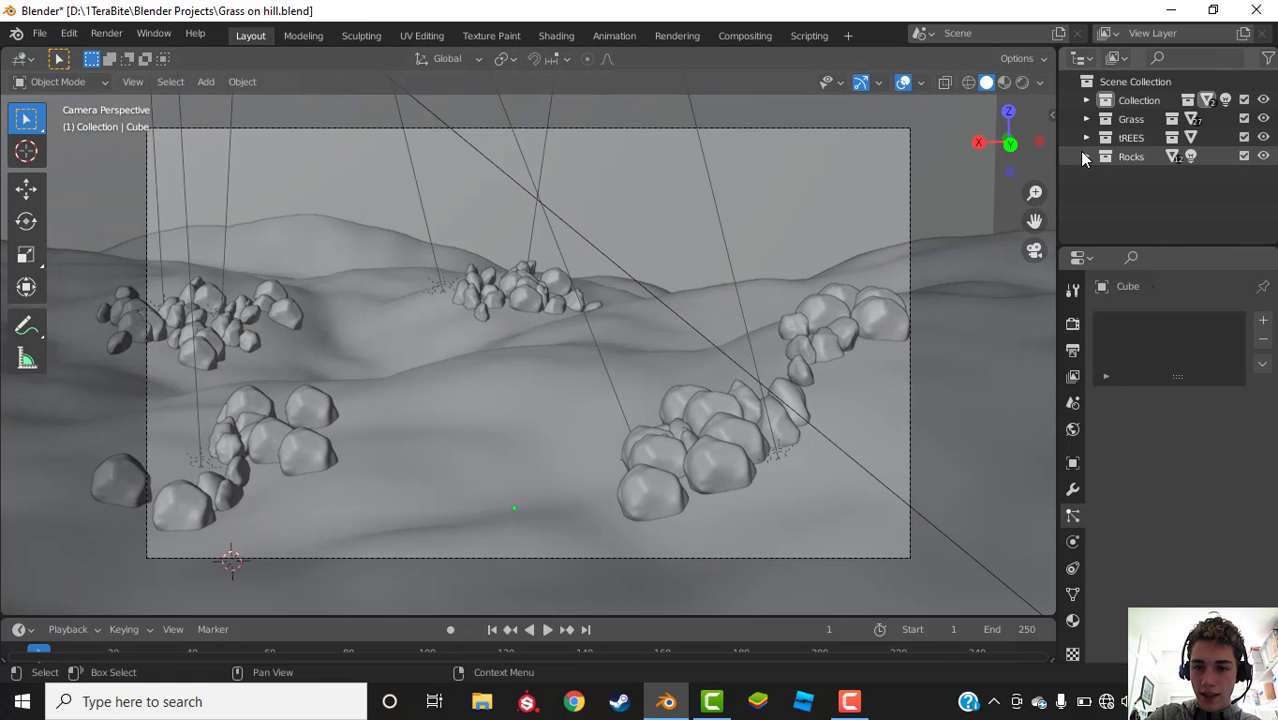
left_click(819, 396)
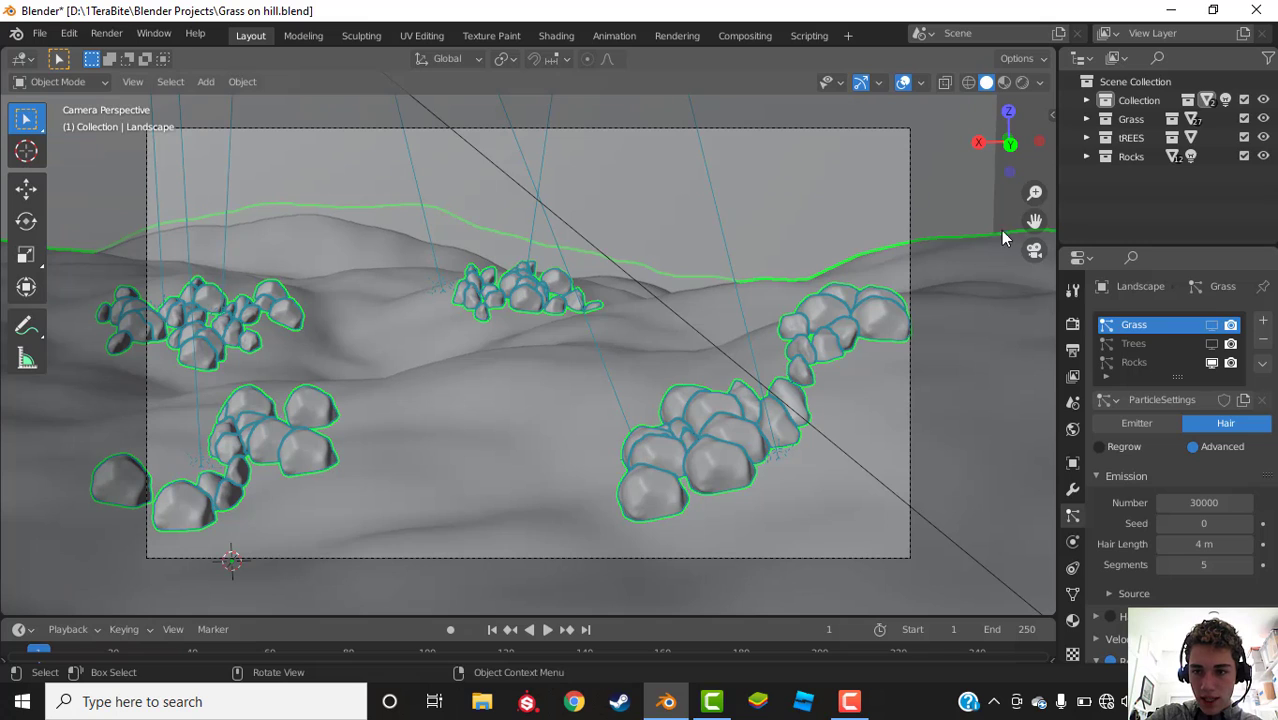
Step: Move the Sun out of the Rocks collection so it is not scattered as a rock
left_click(1086, 156)
left_click(1133, 173)
scroll(1135, 190, "down", 5)
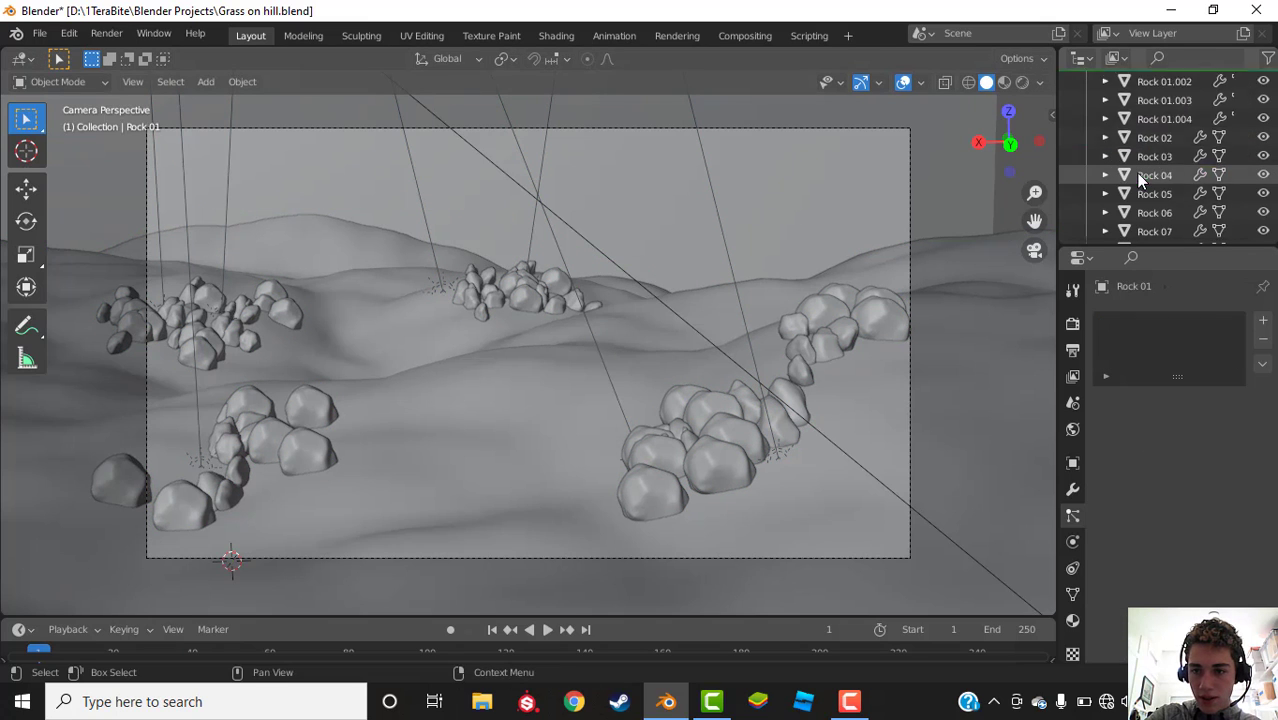
left_click(1133, 228)
left_click_drag(1133, 228, 1140, 84)
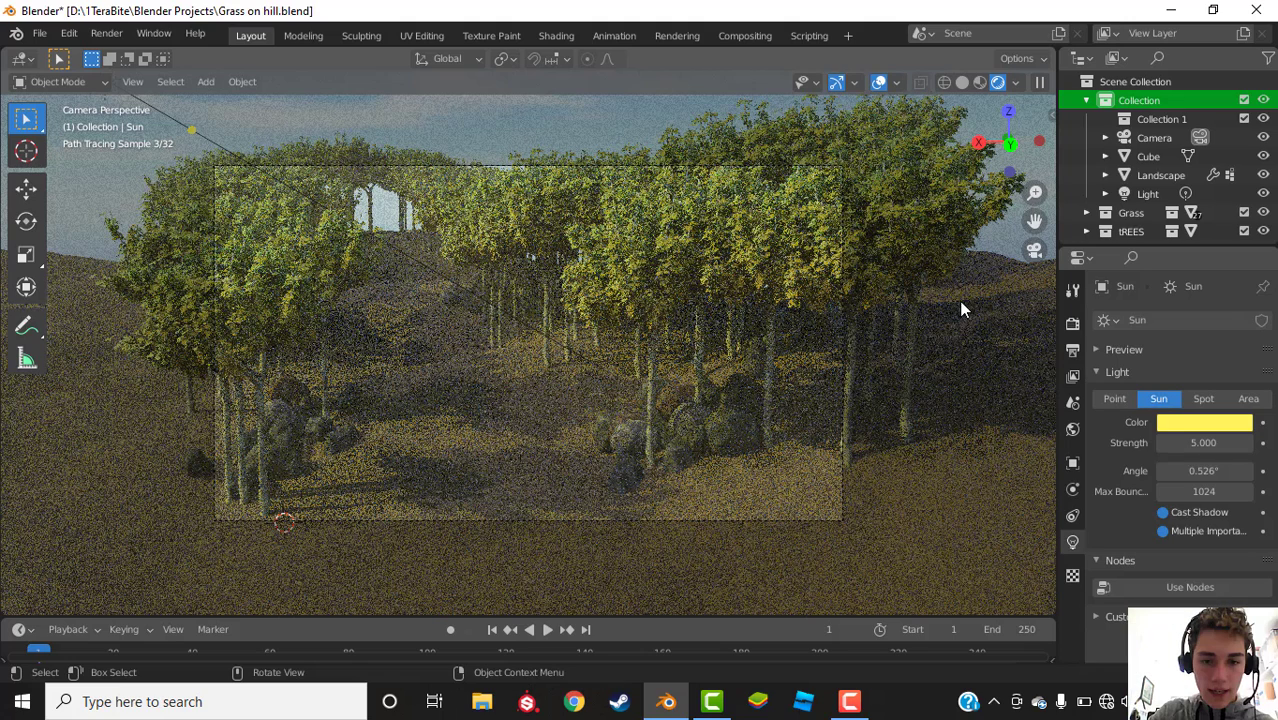
Step: Return to solid shading and hide the landscape's Trees and Rocks particle systems in the viewport
left_click(964, 78)
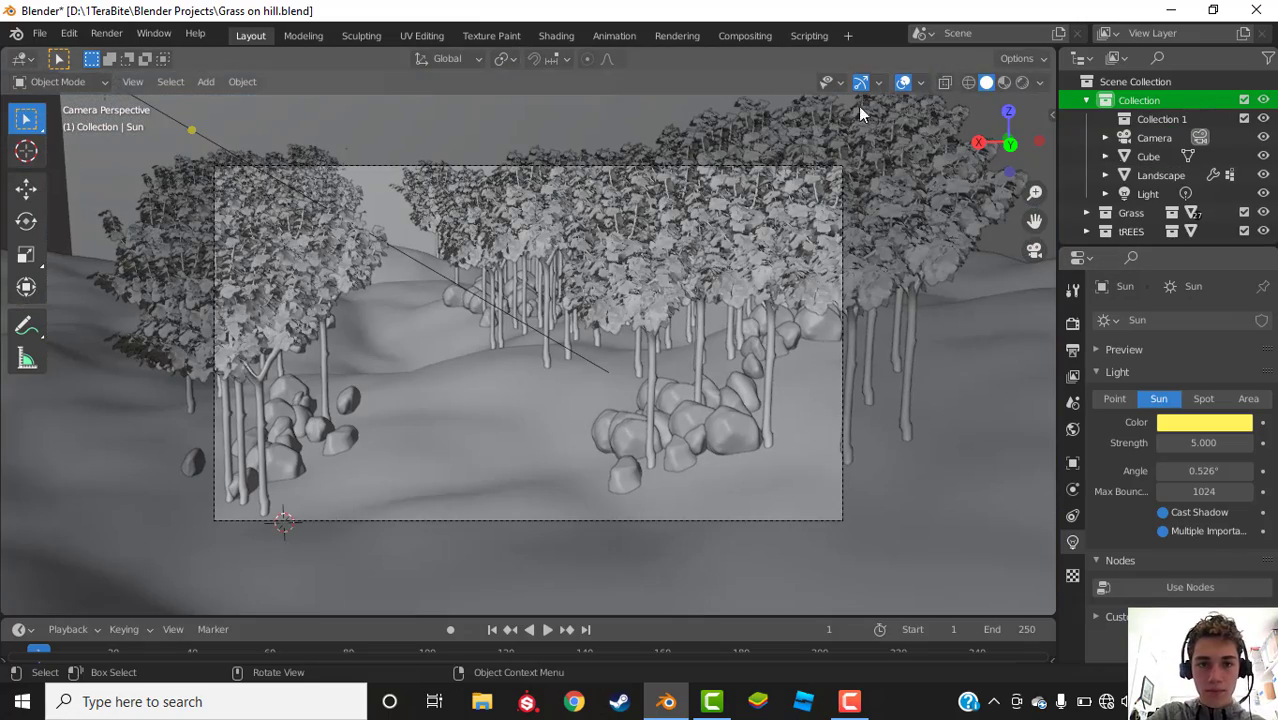
left_click(924, 363)
left_click(1072, 620)
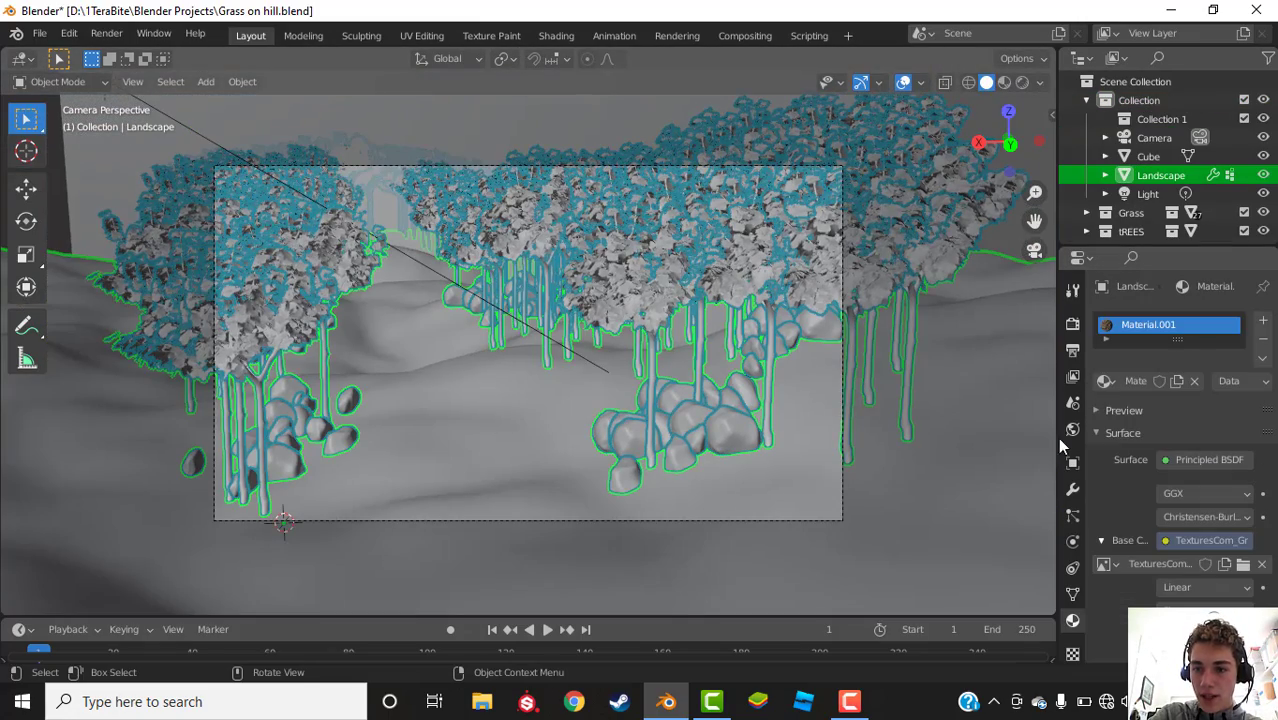
left_click(1072, 515)
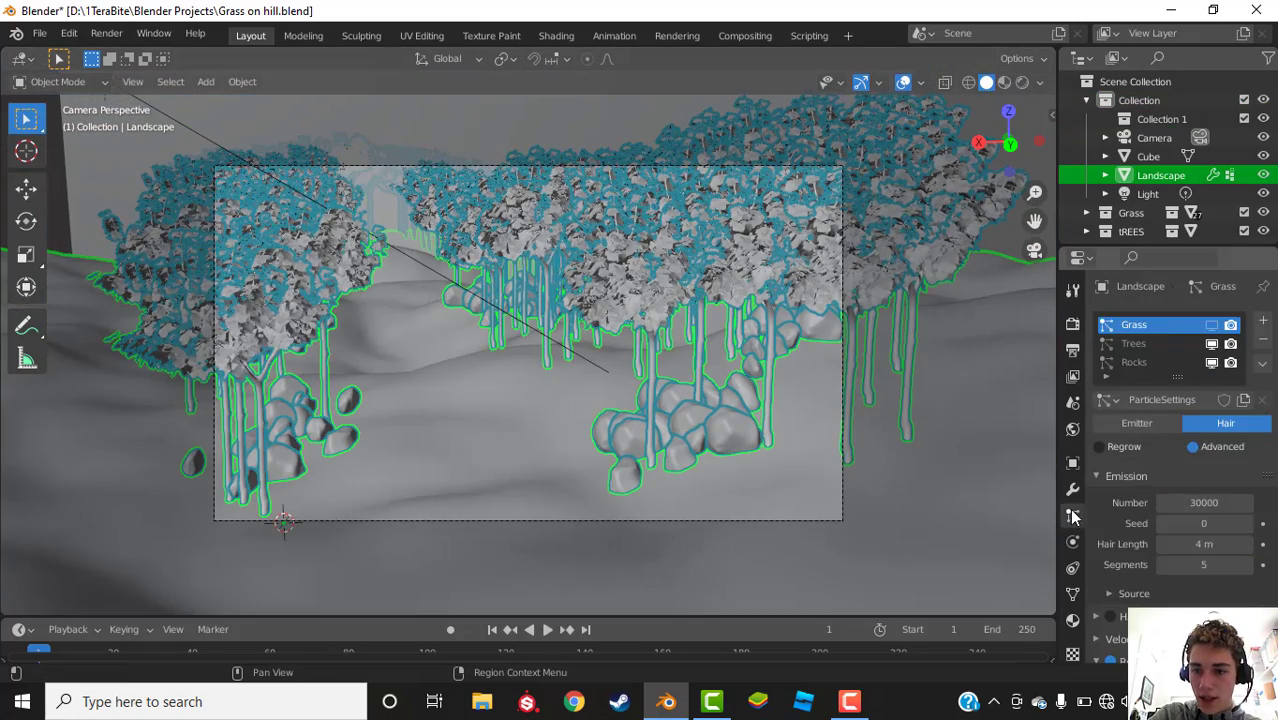
left_click(1211, 343)
left_click(1211, 362)
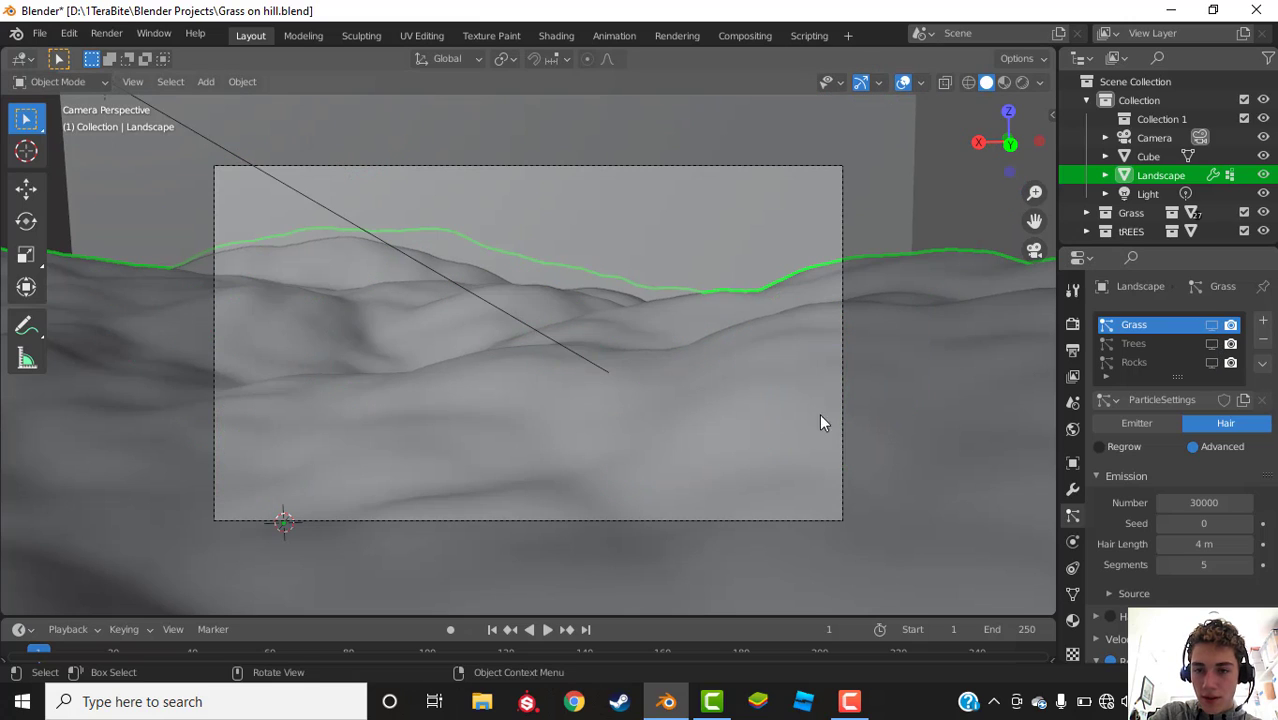
Step: Set the Cycles render samples to 64 and enable NLM denoising for the render
left_click(1074, 323)
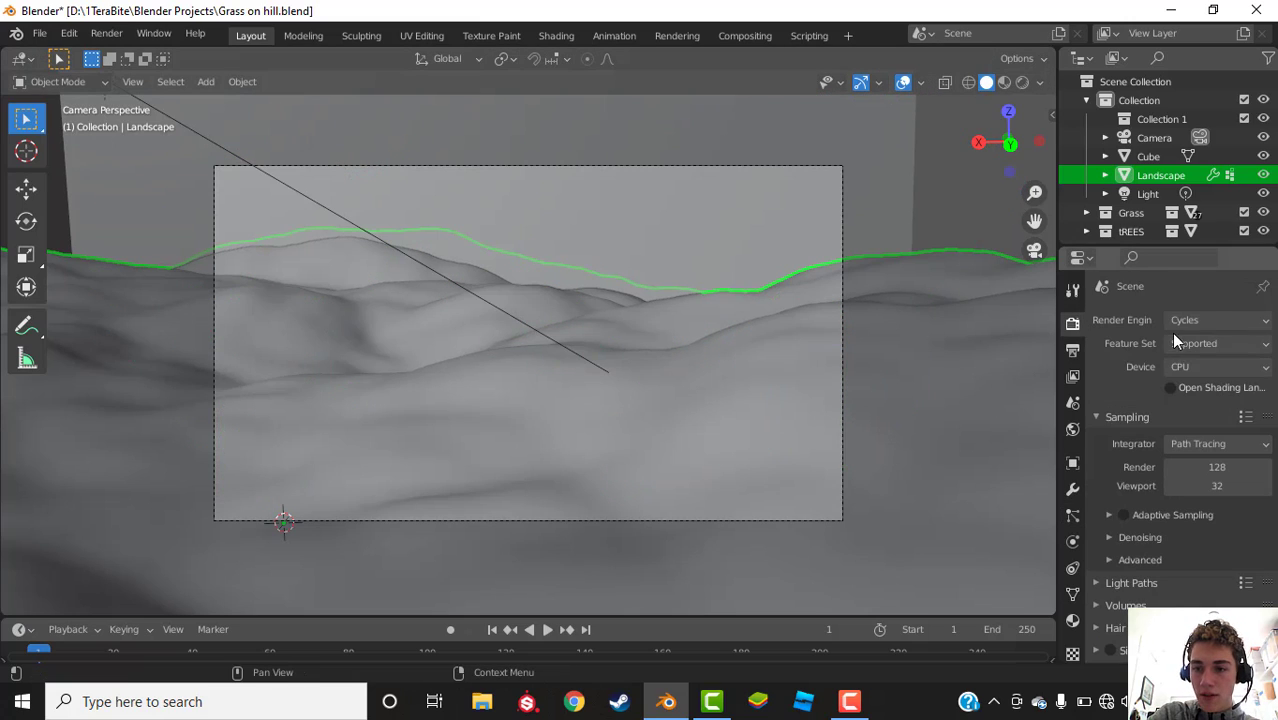
left_click(1243, 467)
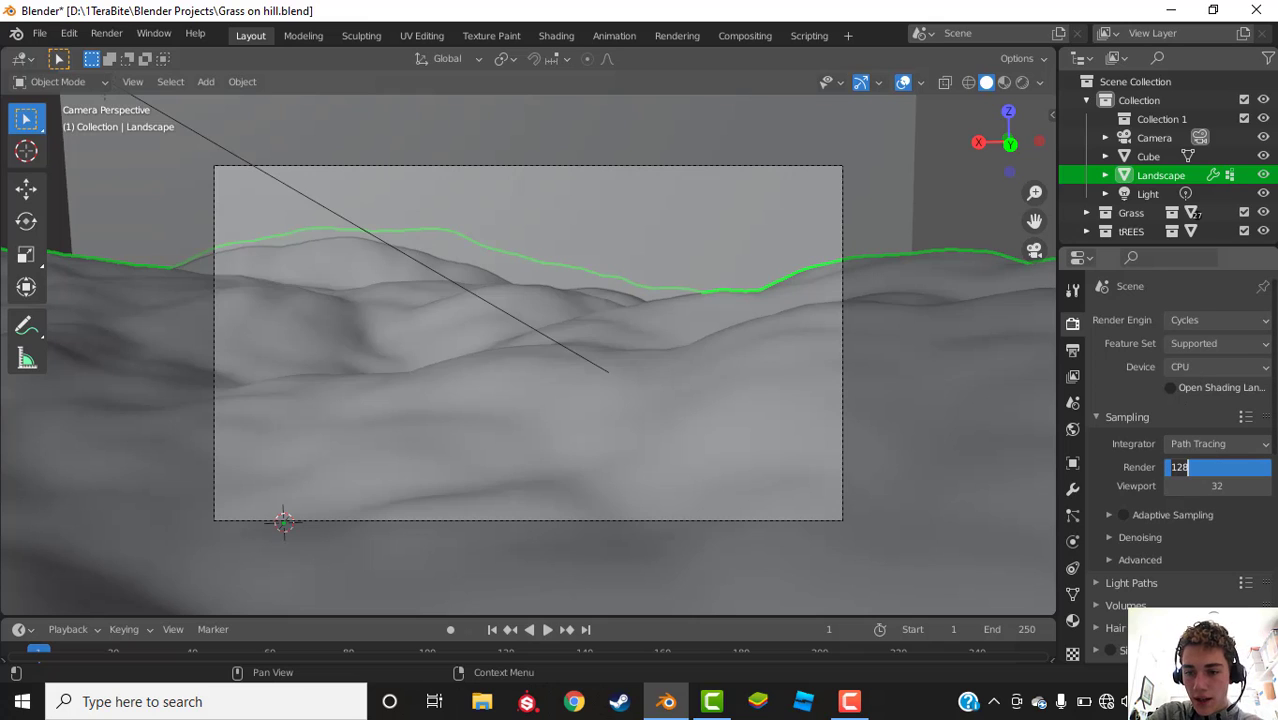
type("64")
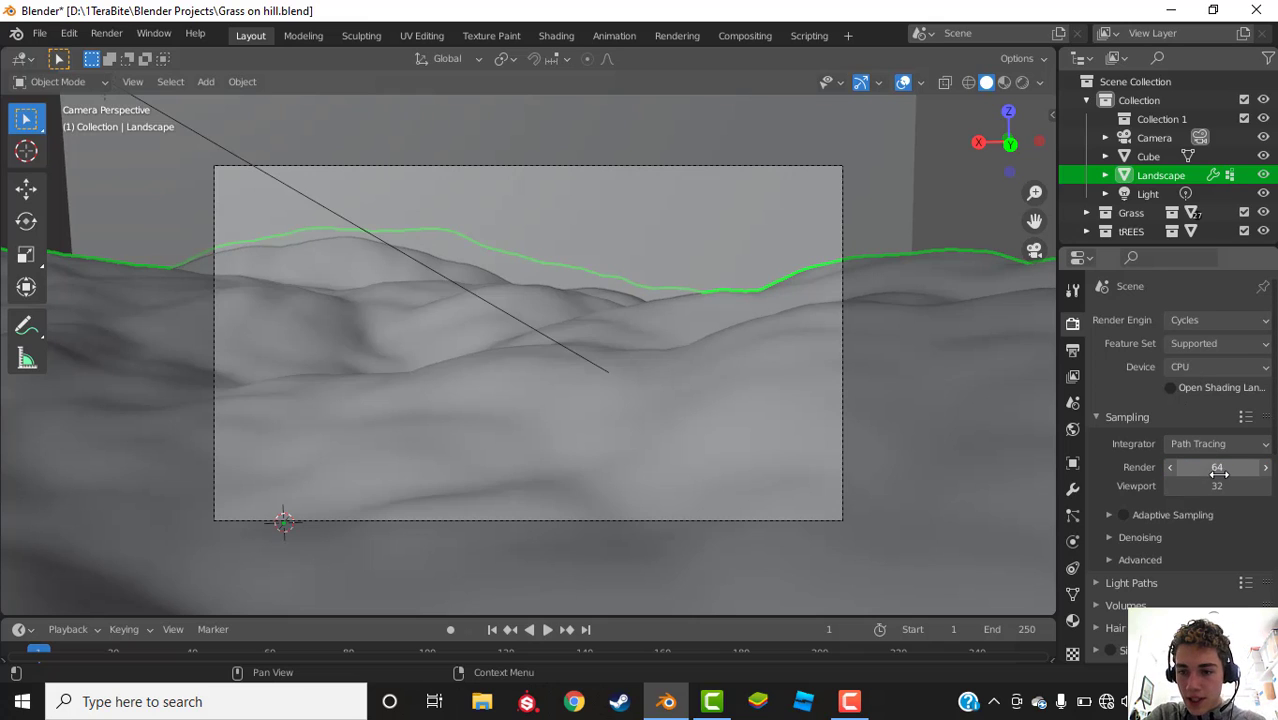
key("Return")
left_click(1116, 539)
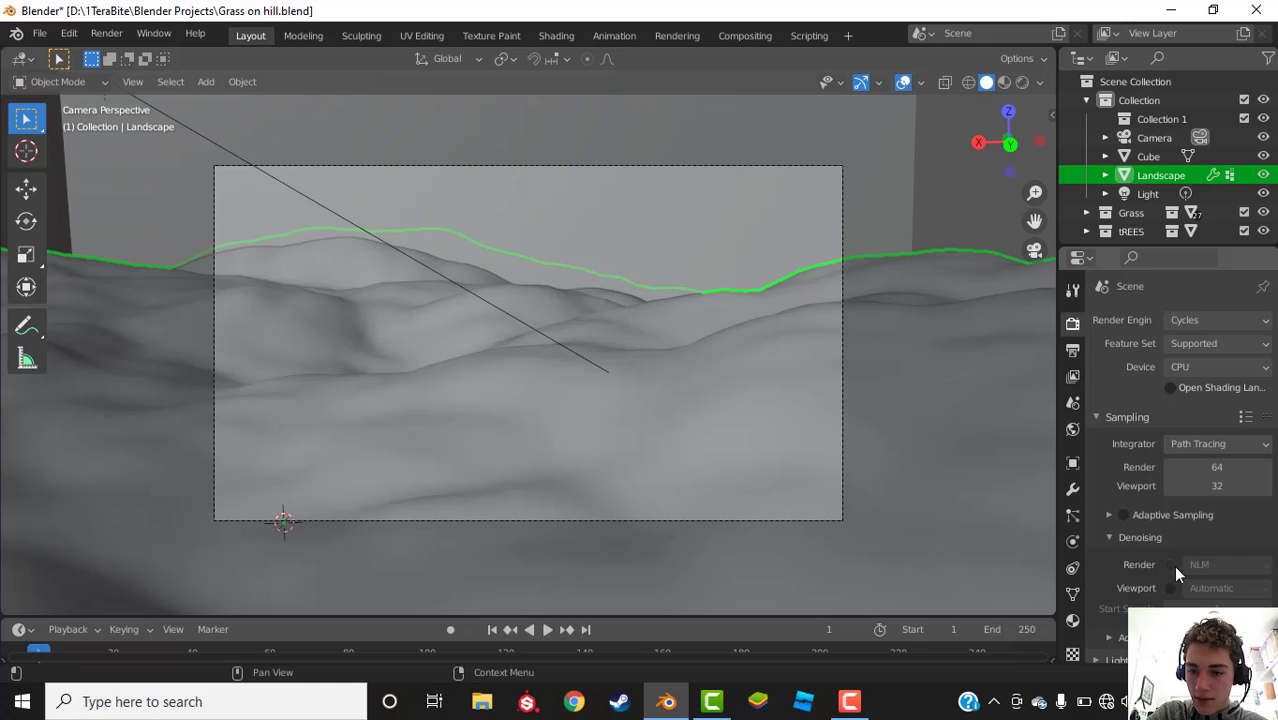
scroll(1167, 526, "down", 5)
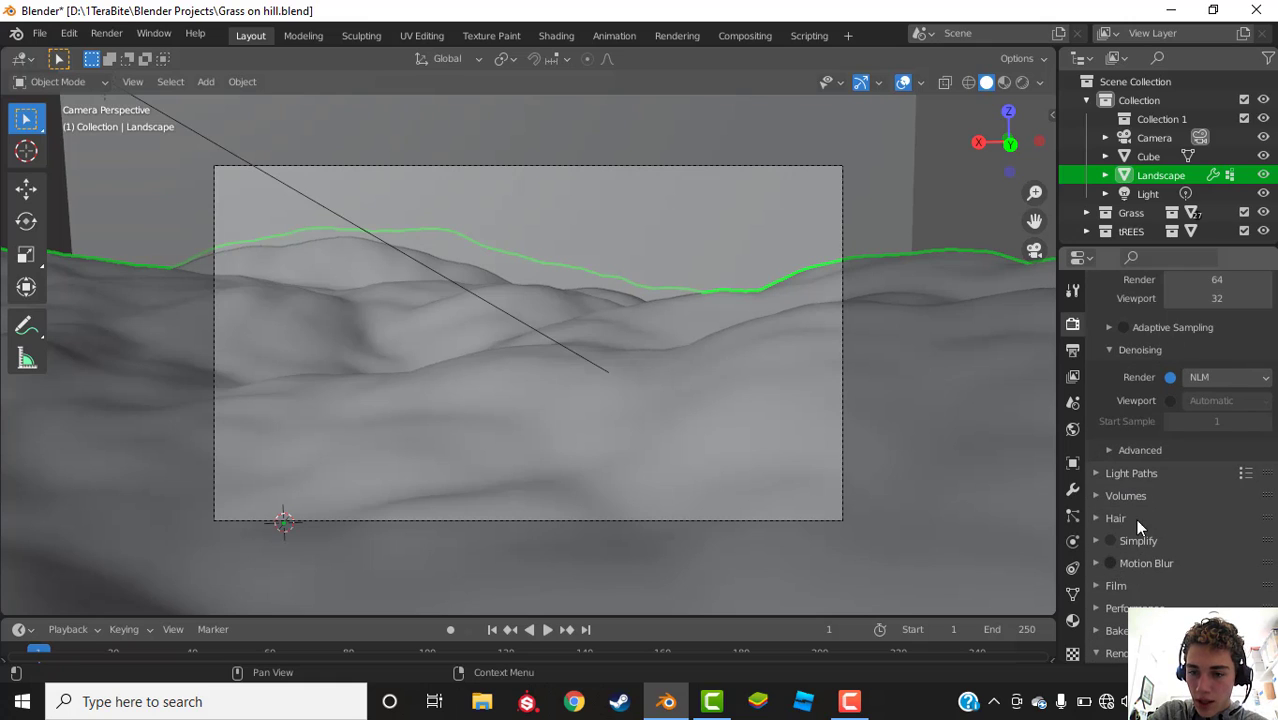
Step: Disable reflective and refractive caustics in the light path settings
left_click(1131, 473)
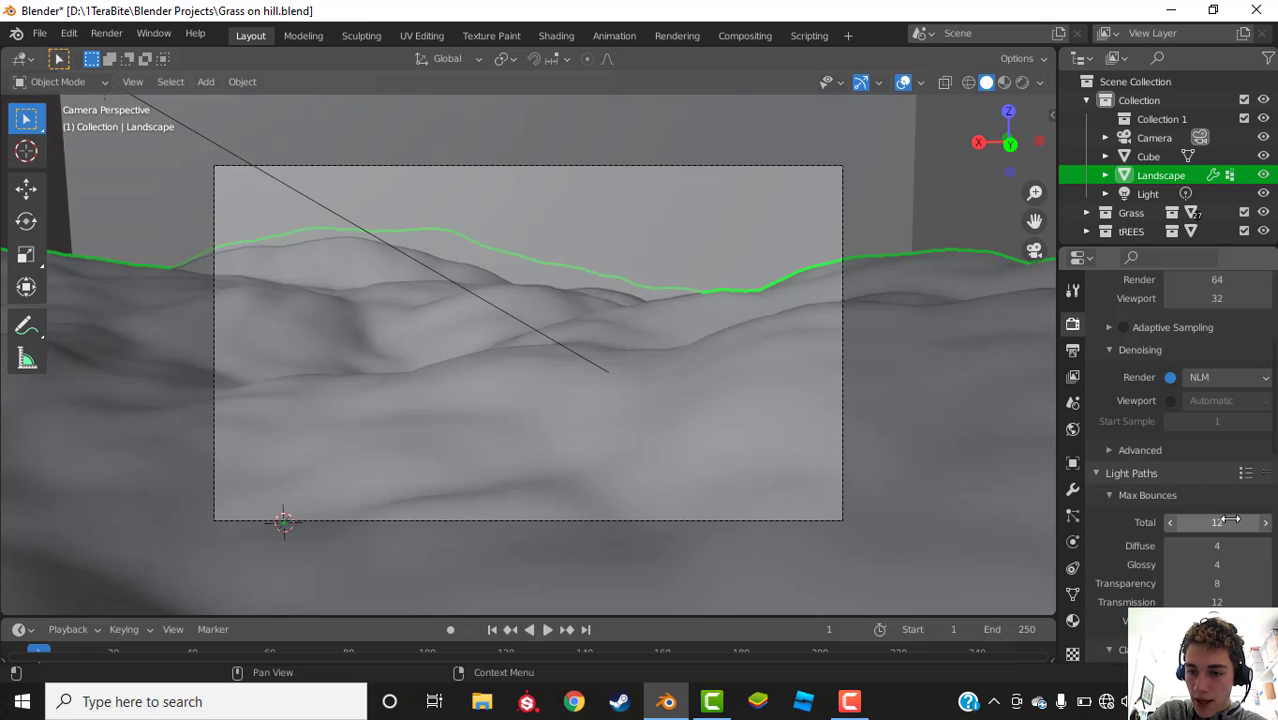
scroll(1210, 470, "down", 3)
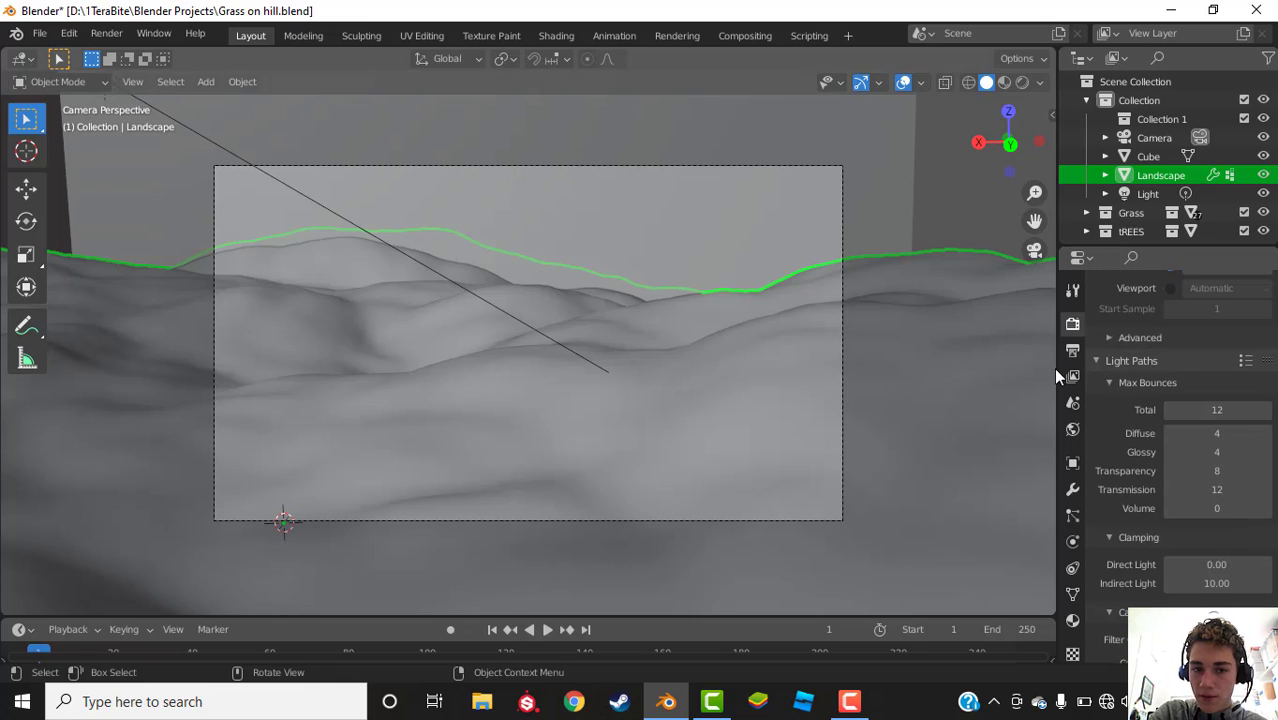
scroll(1180, 460, "down", 4)
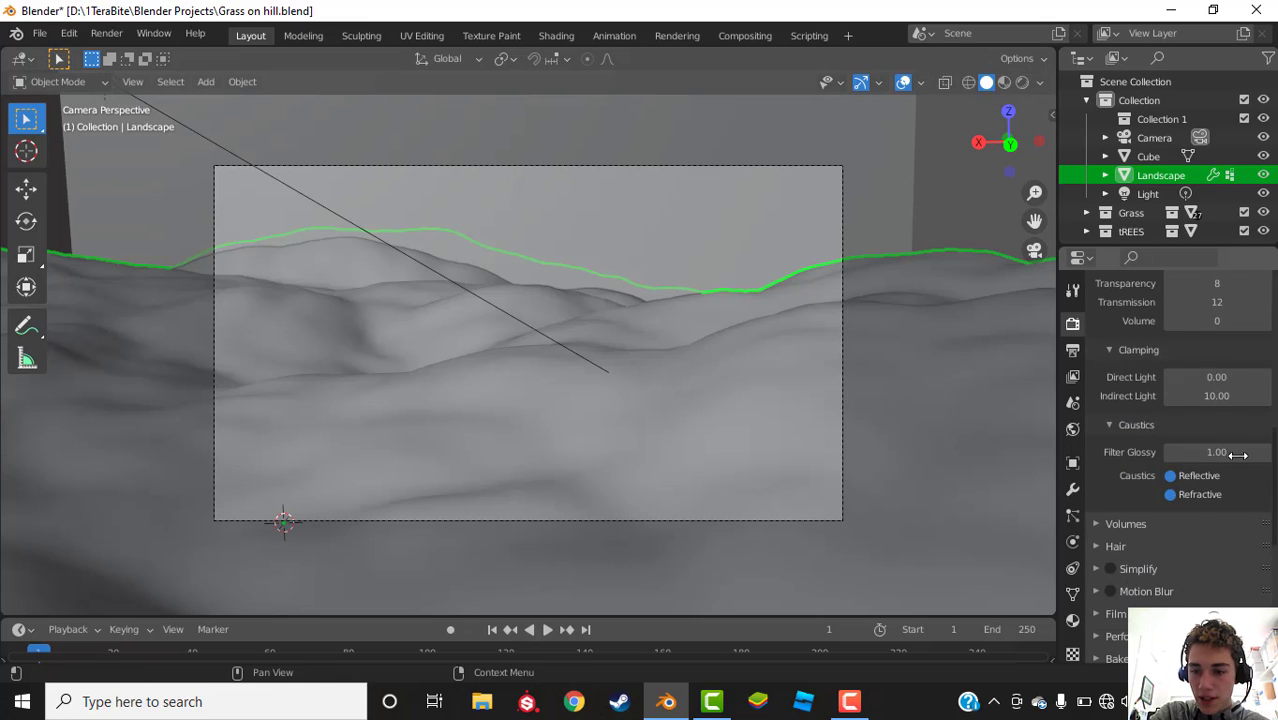
left_click(1170, 476)
left_click(1170, 495)
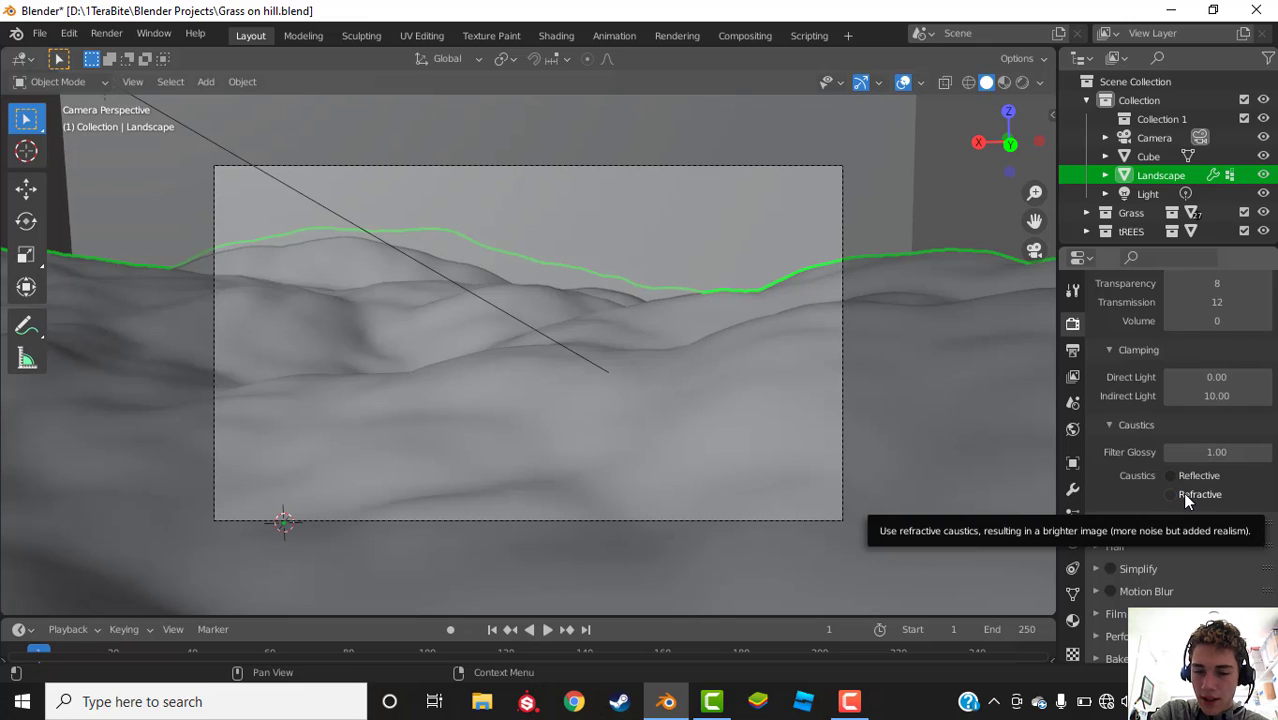
Step: Set the render tile size to 30 px in X and 40 px in Y
scroll(1182, 492, "down", 2)
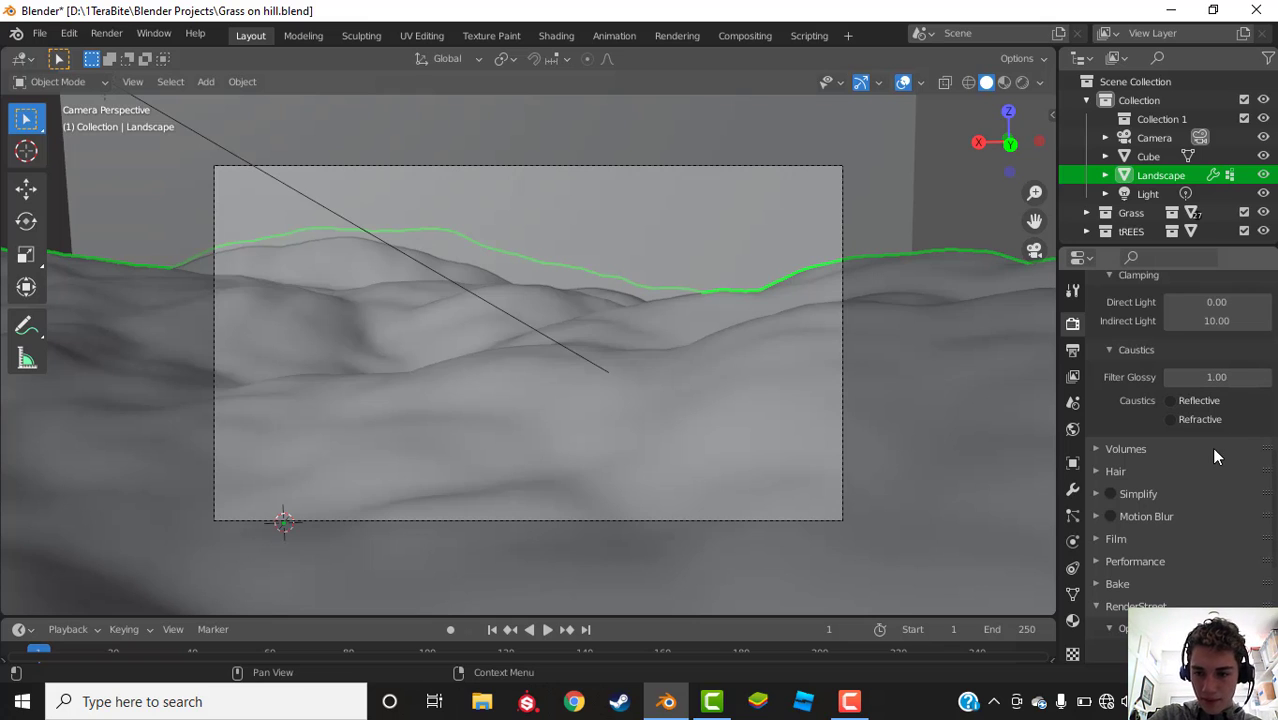
left_click(1127, 561)
scroll(1127, 560, "down", 1)
scroll(1212, 500, "down", 3)
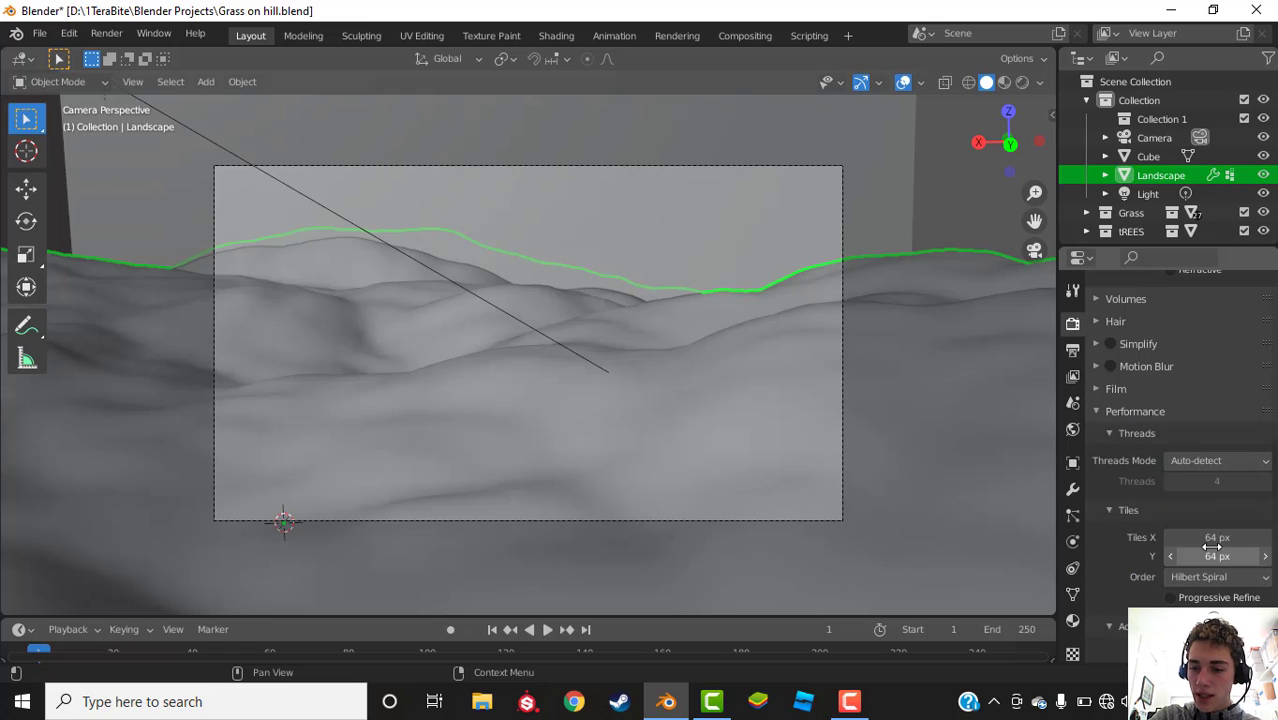
left_click(1212, 538)
type("30")
left_click(1200, 557)
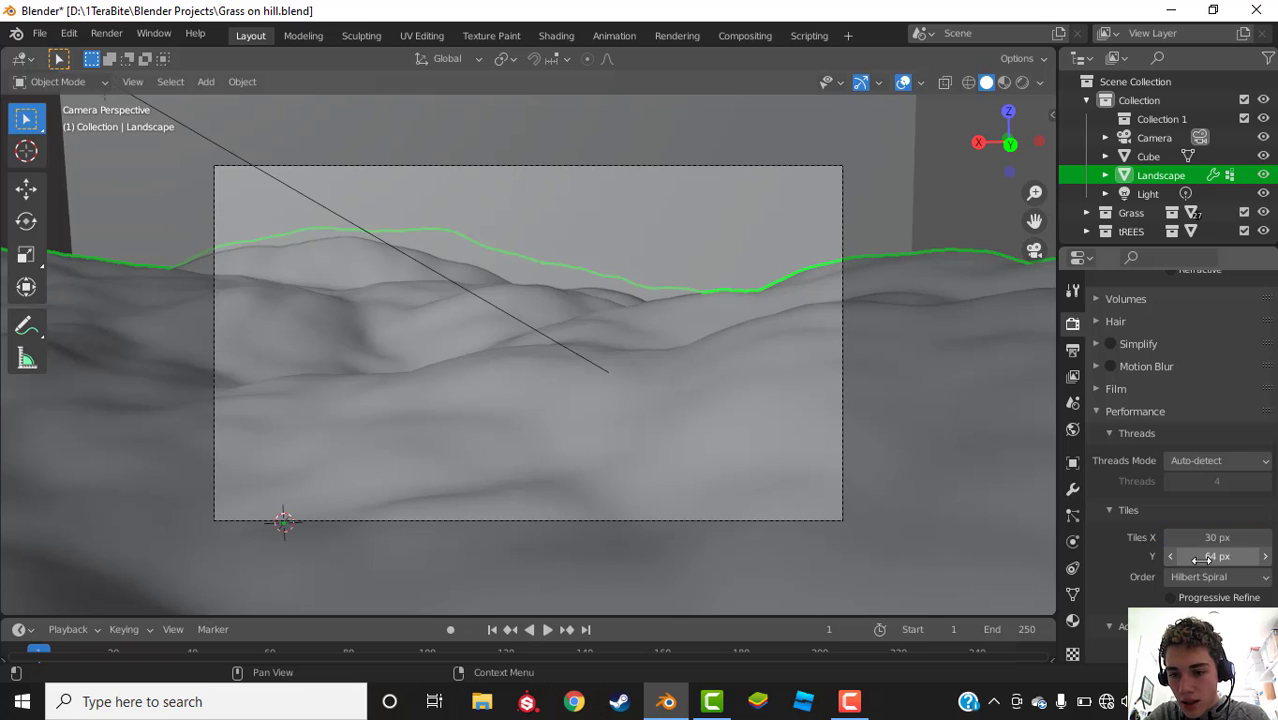
type("40")
key("Return")
scroll(1204, 522, "down", 3)
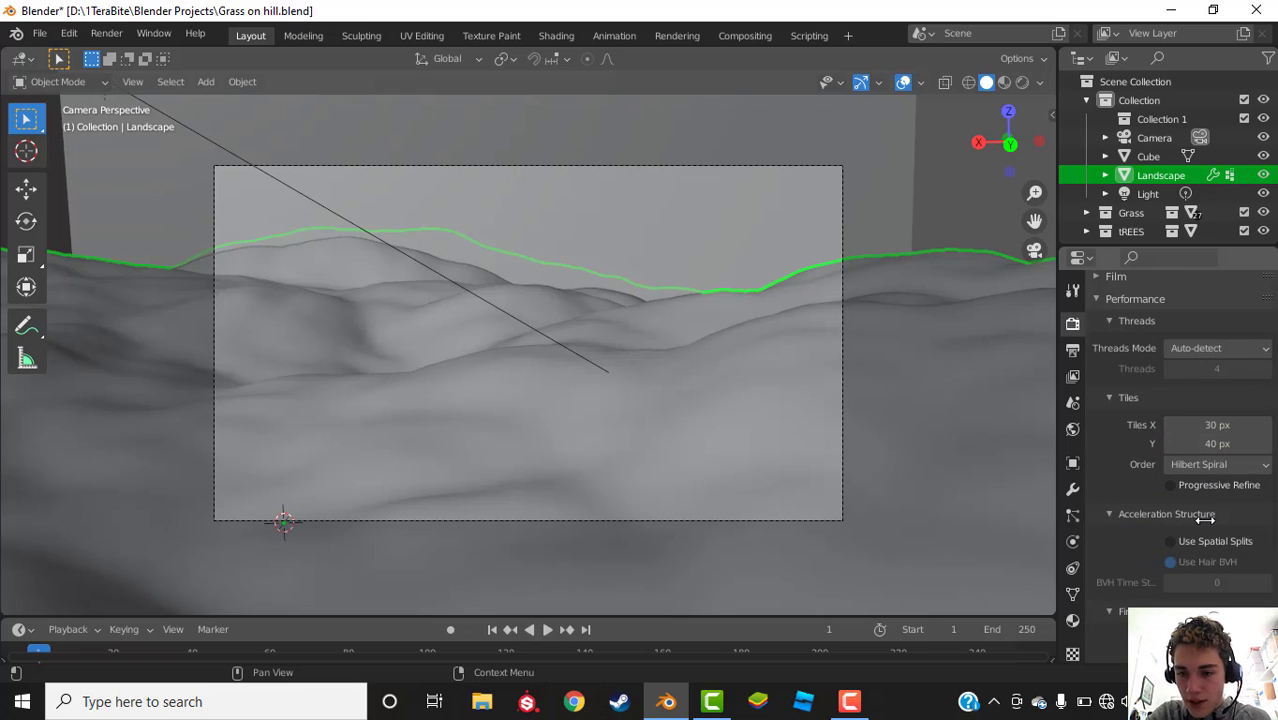
scroll(1205, 513, "down", 2)
scroll(1204, 503, "down", 10)
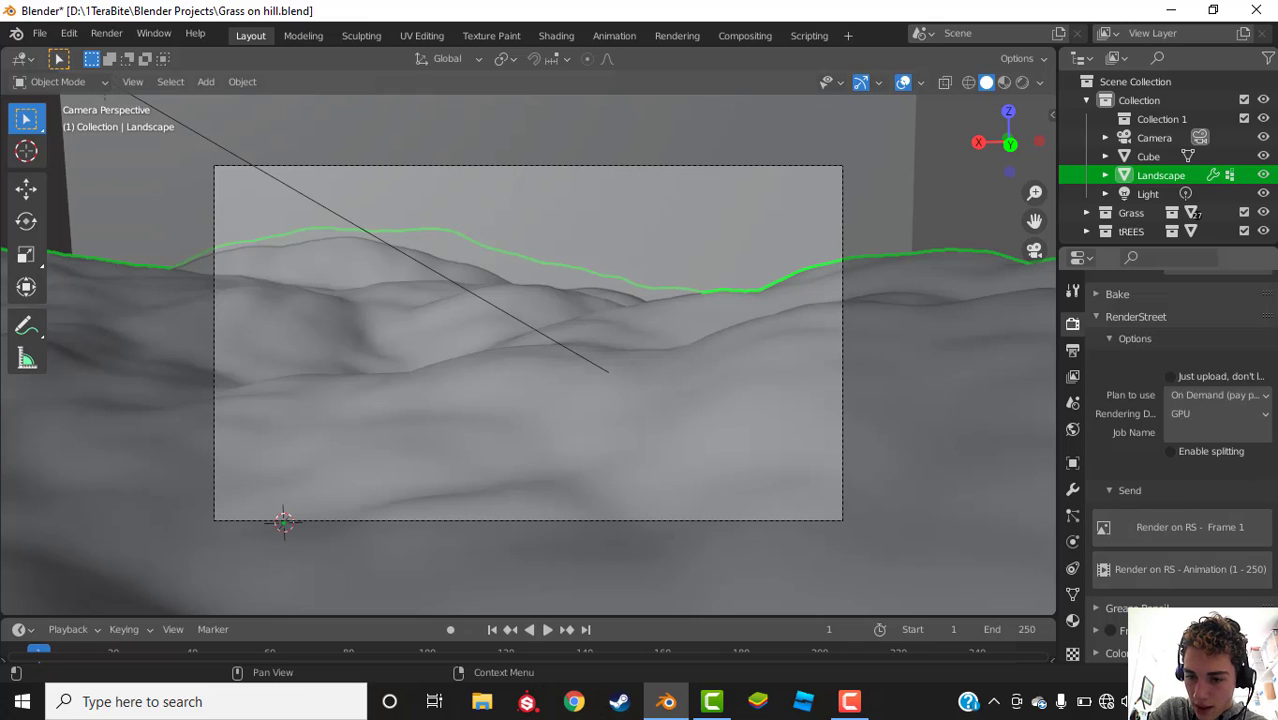
scroll(1130, 562, "up", 5)
left_click(1121, 542)
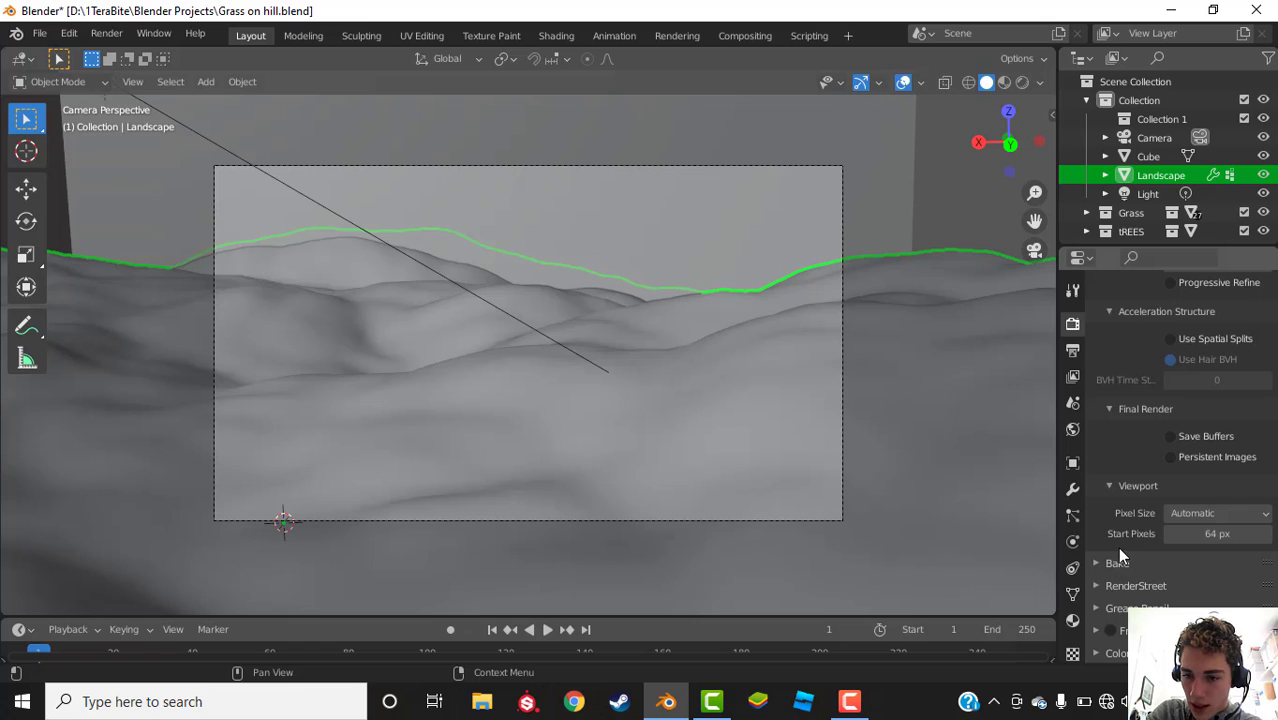
scroll(1122, 490, "up", 10)
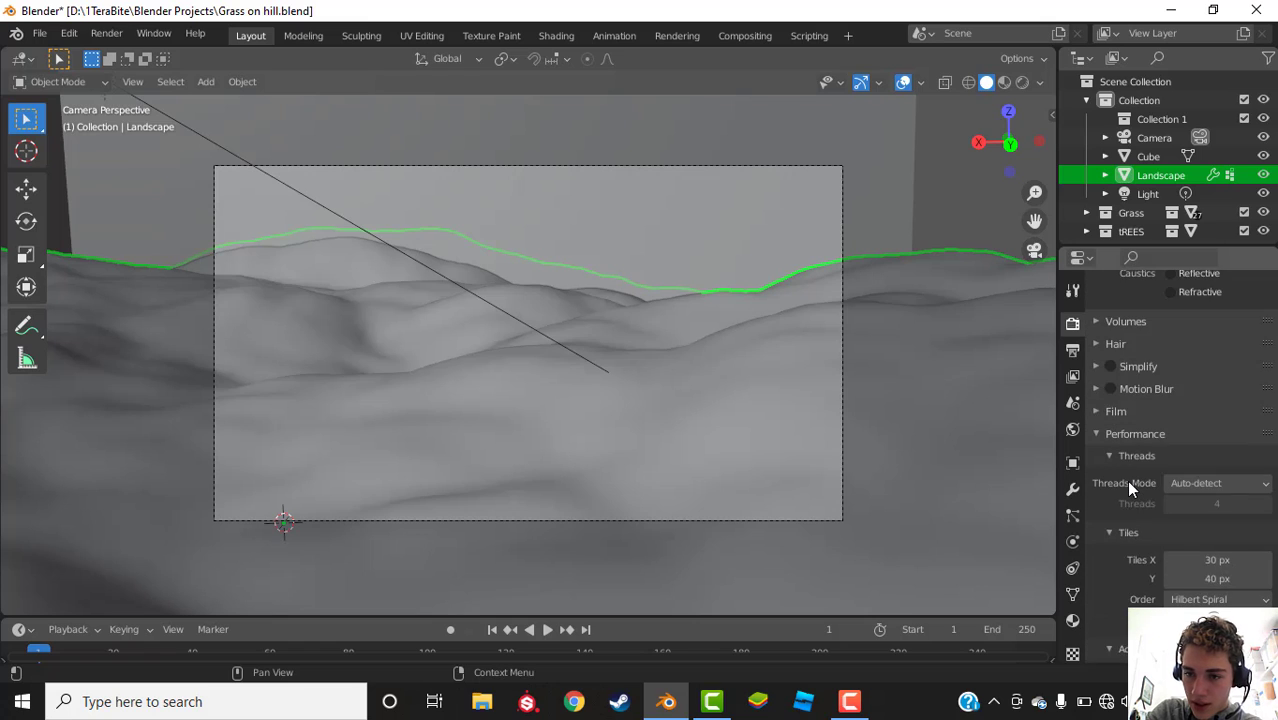
Step: Set the render output path to a file named Hills on the Desktop
left_click(1072, 350)
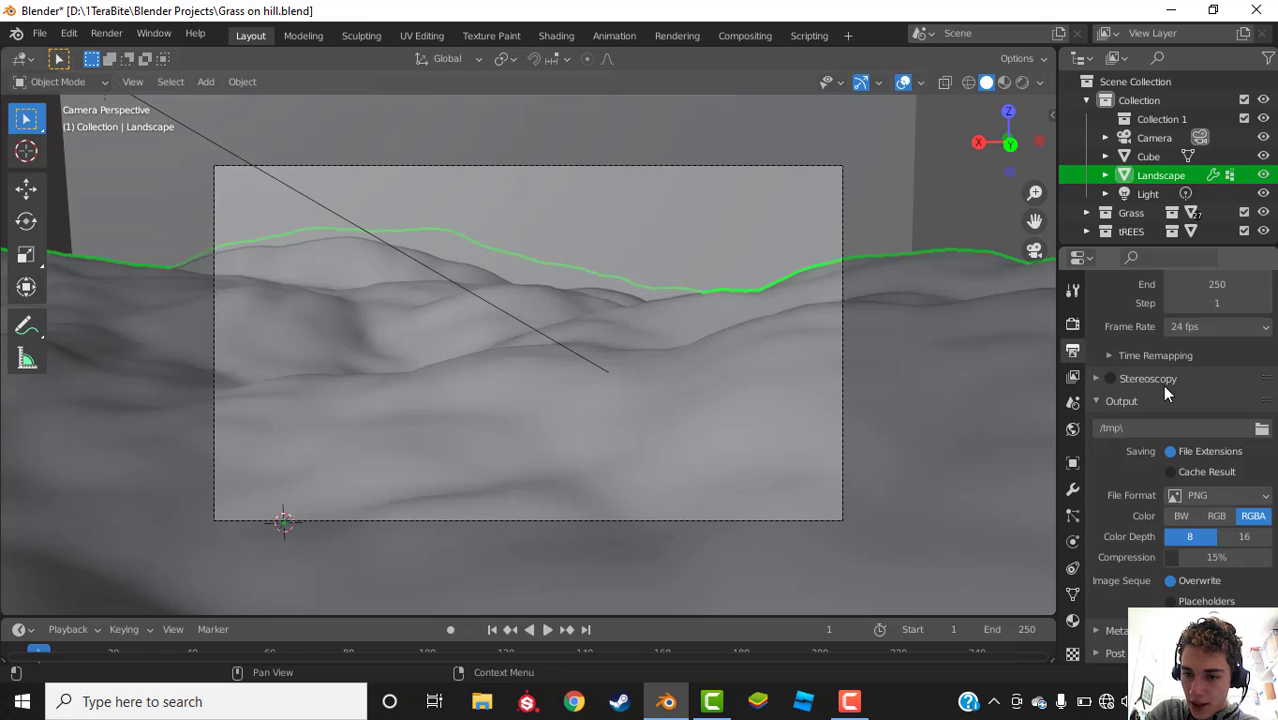
left_click(1262, 429)
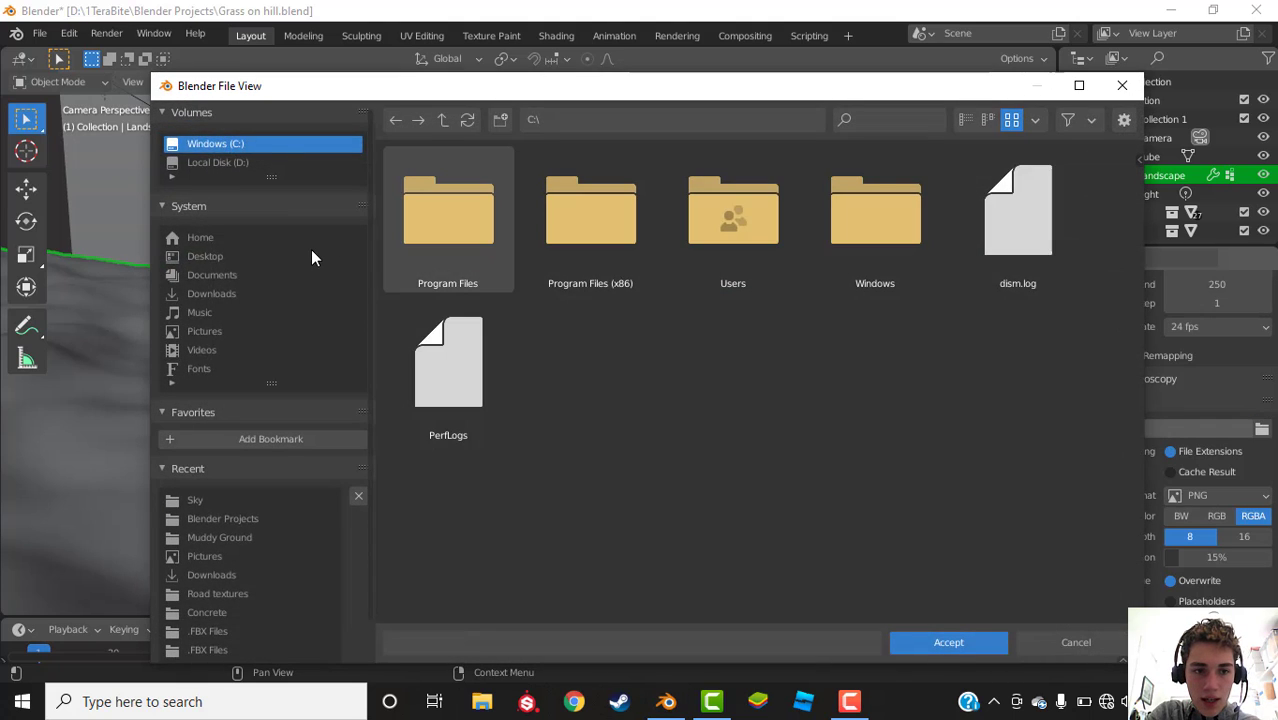
left_click(311, 254)
left_click(491, 641)
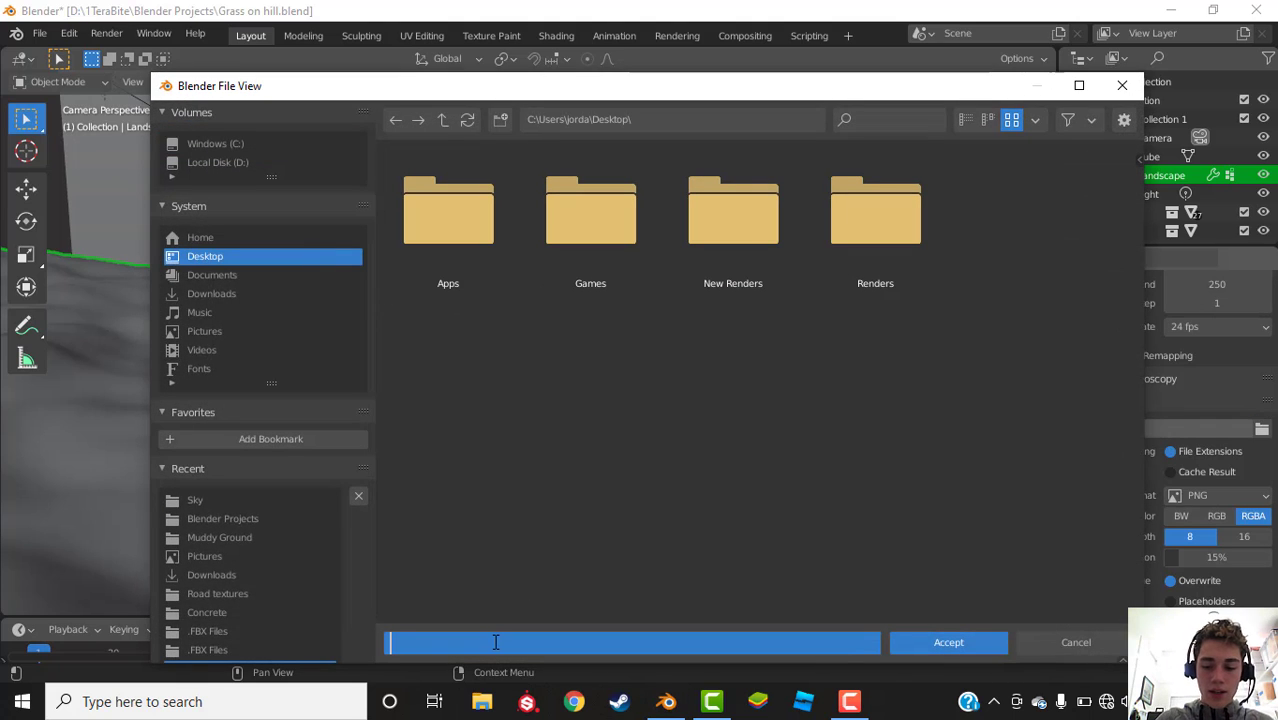
type("THills")
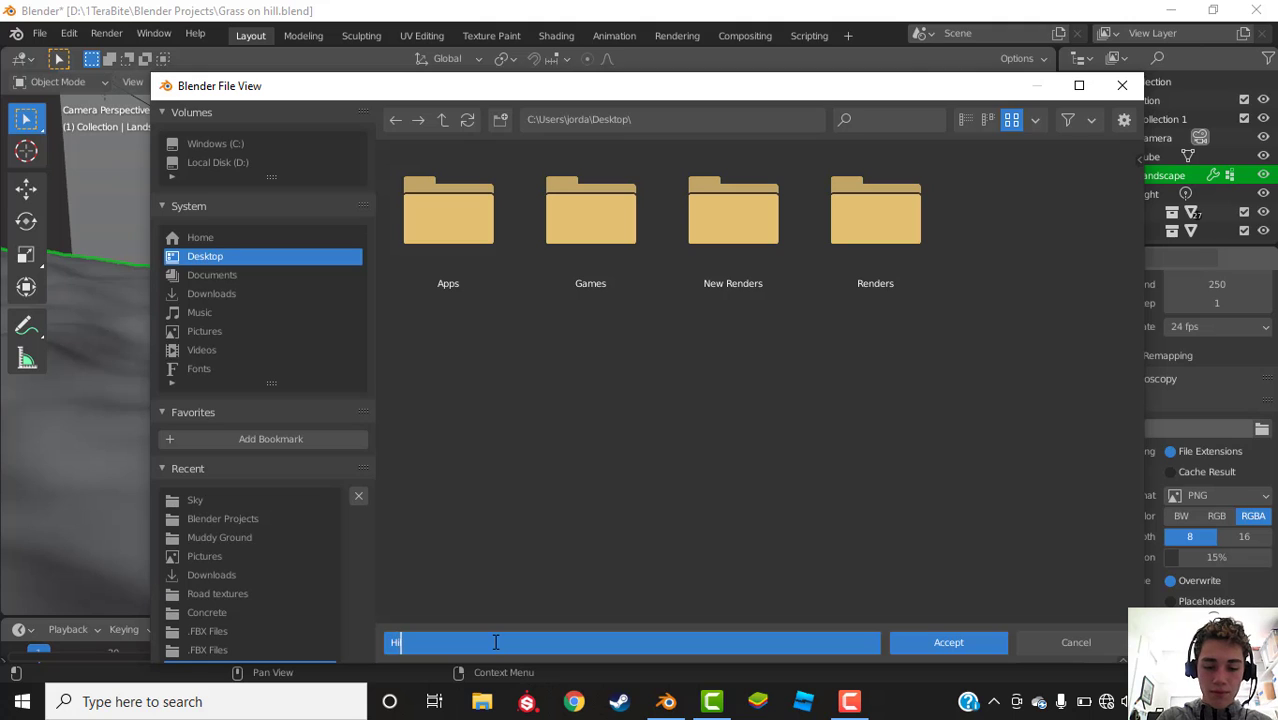
key("Return")
left_click(945, 640)
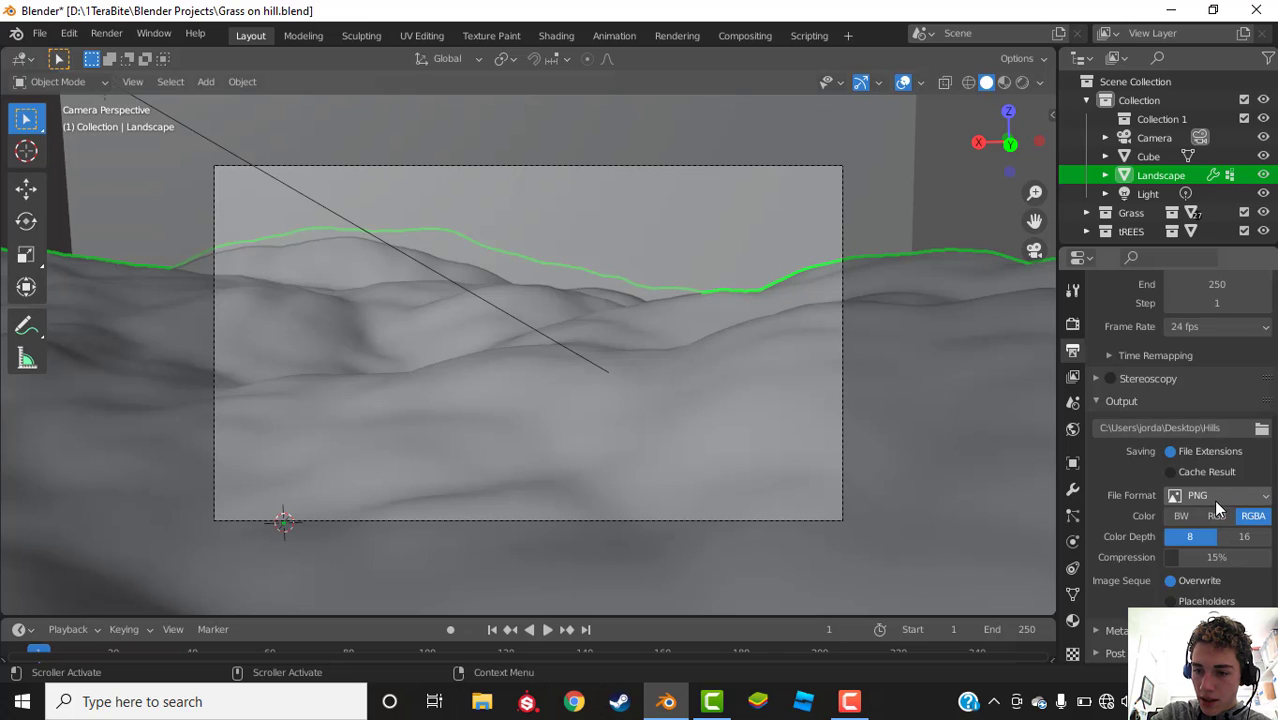
Step: Set the end frame to 1 and the render resolution percentage to 80%
scroll(1187, 585, "up", 5)
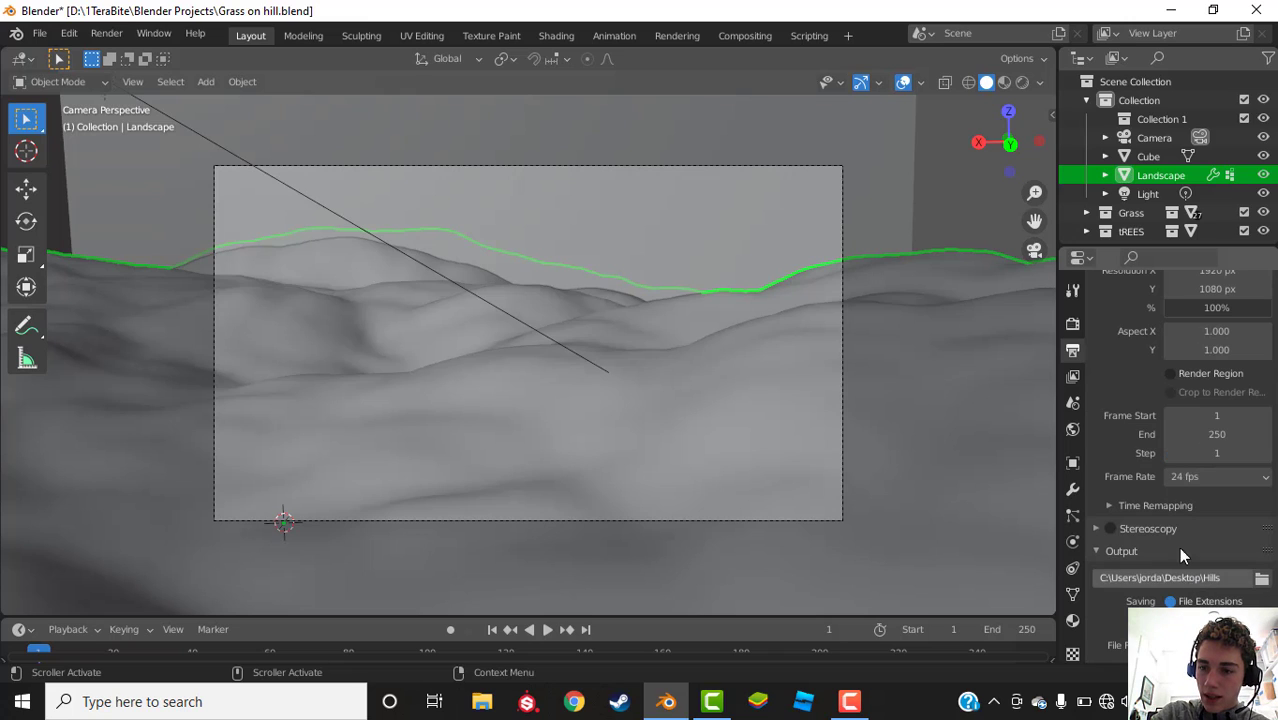
left_click(1217, 434)
type("1")
key("Return")
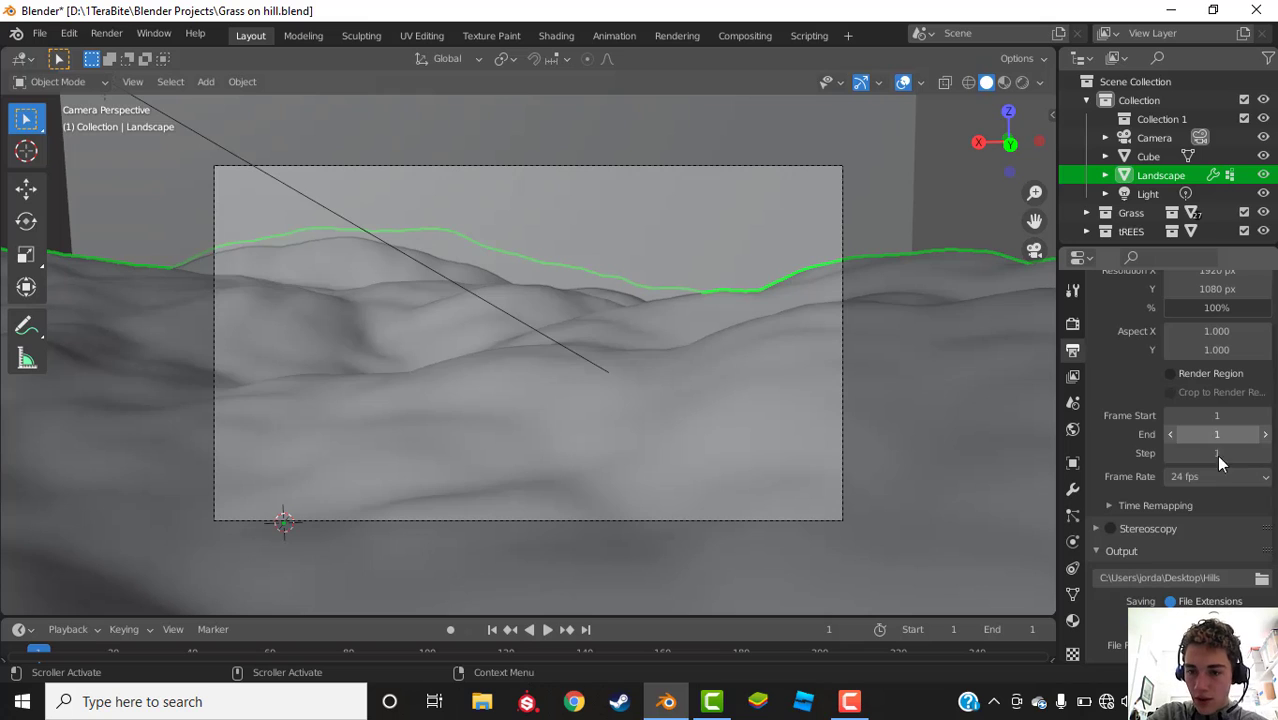
scroll(1219, 450, "up", 2)
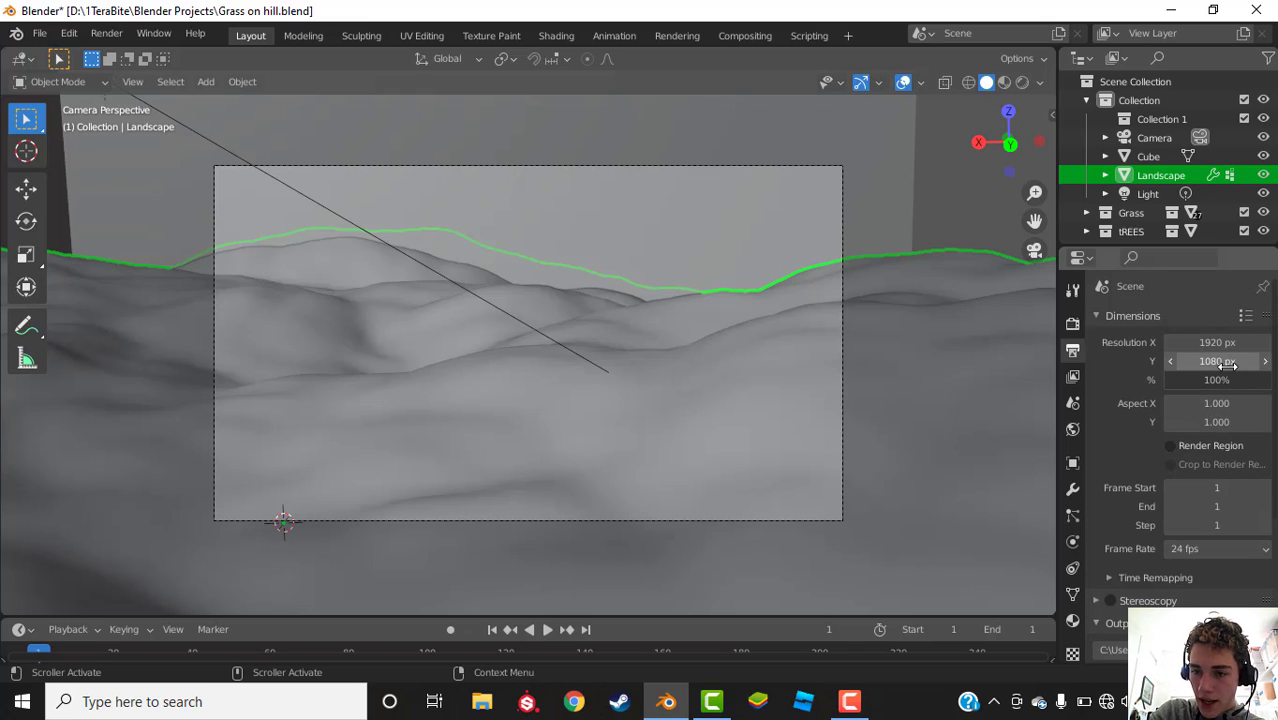
left_click_drag(1243, 388, 1200, 388)
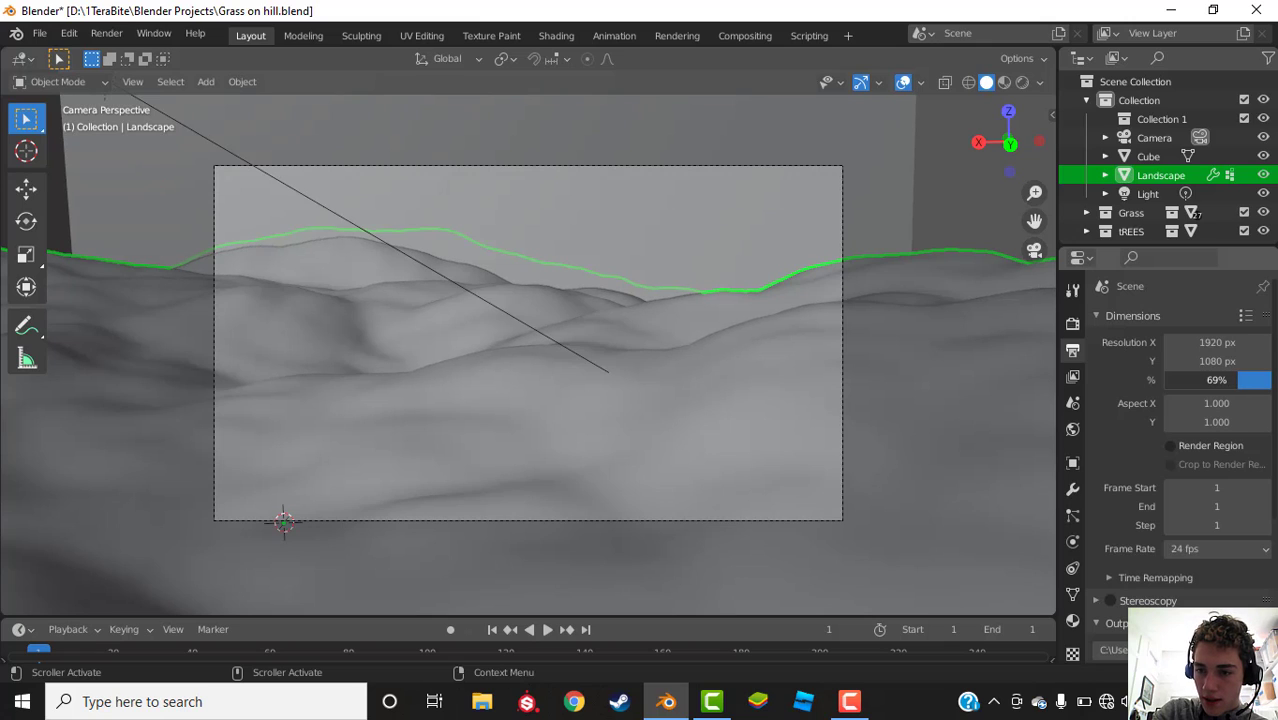
mouse_move(1212, 380)
left_mouse_down()
mouse_move(1229, 380)
mouse_move(1216, 380)
left_mouse_up()
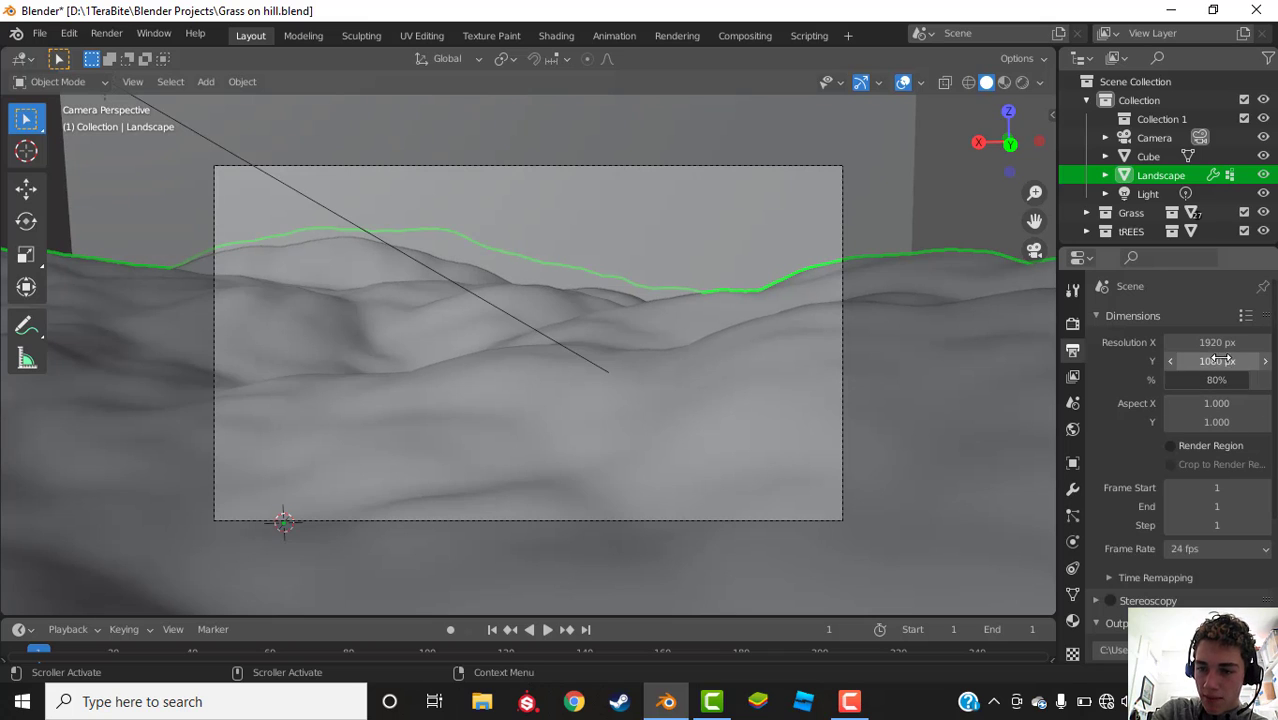
Step: Save the Blender file and start rendering the animation
left_click(1136, 101)
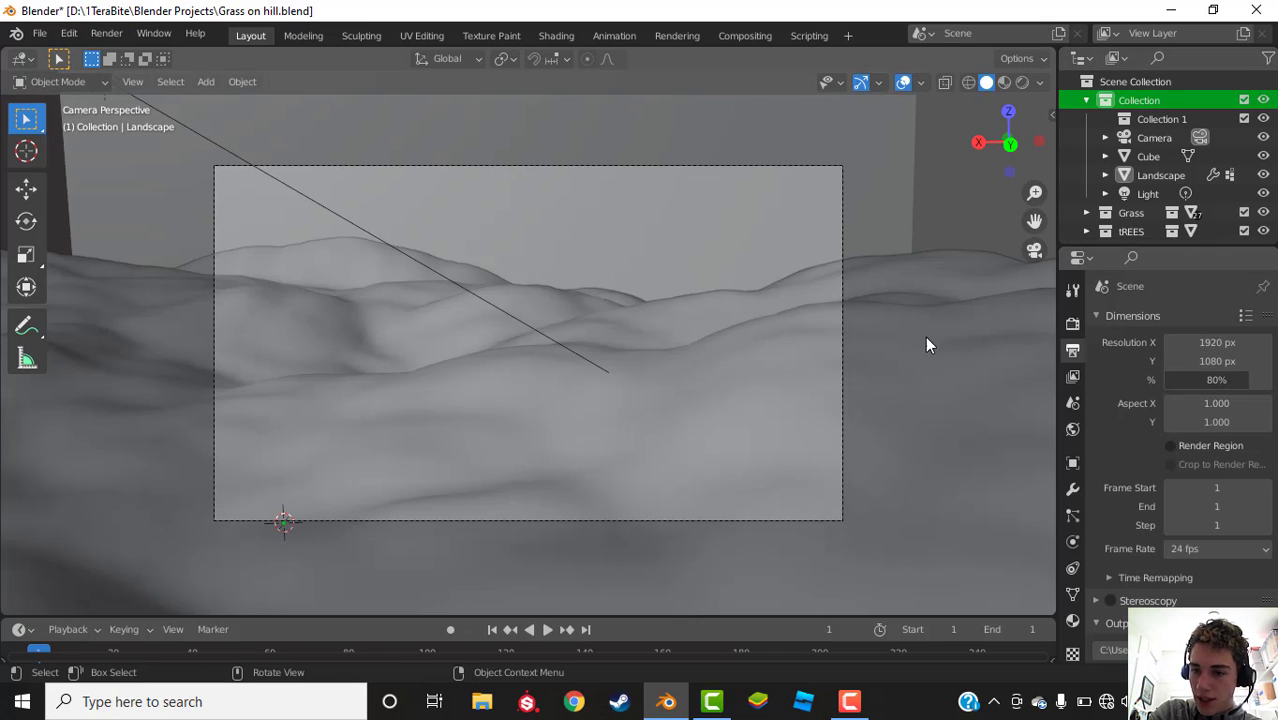
left_click(1072, 323)
scroll(1150, 400, "down", 5)
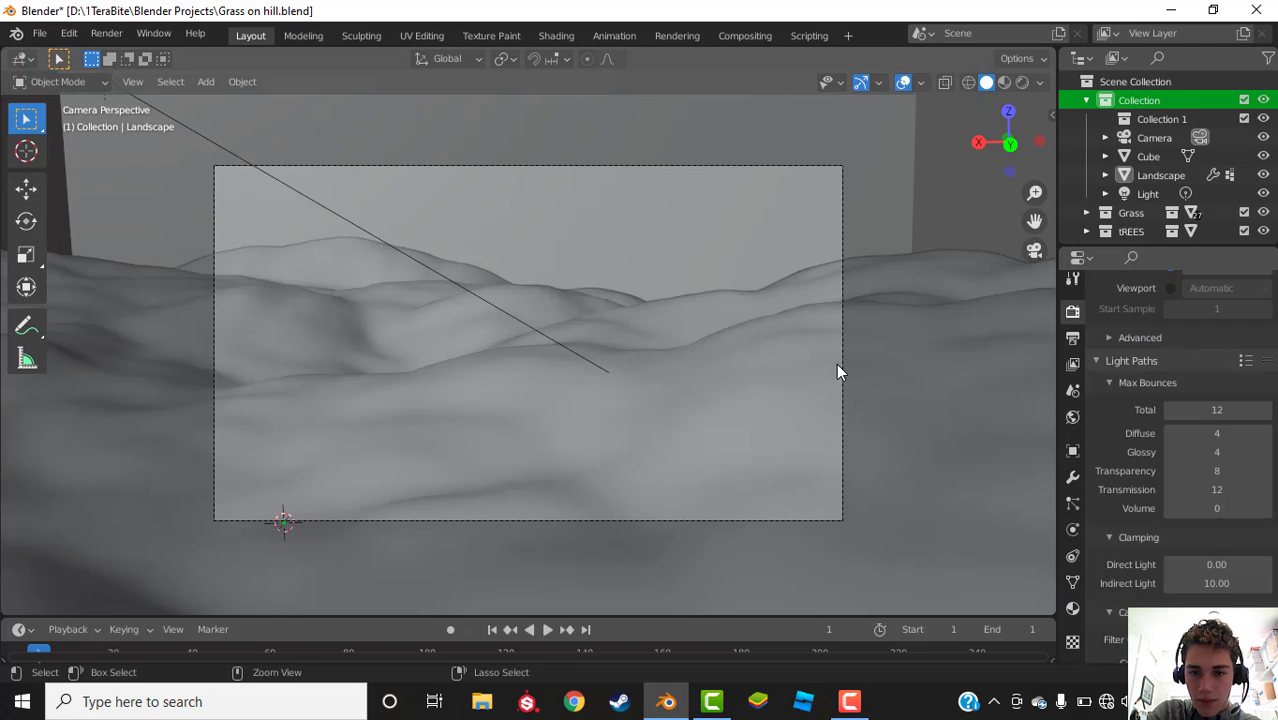
key("ctrl+s")
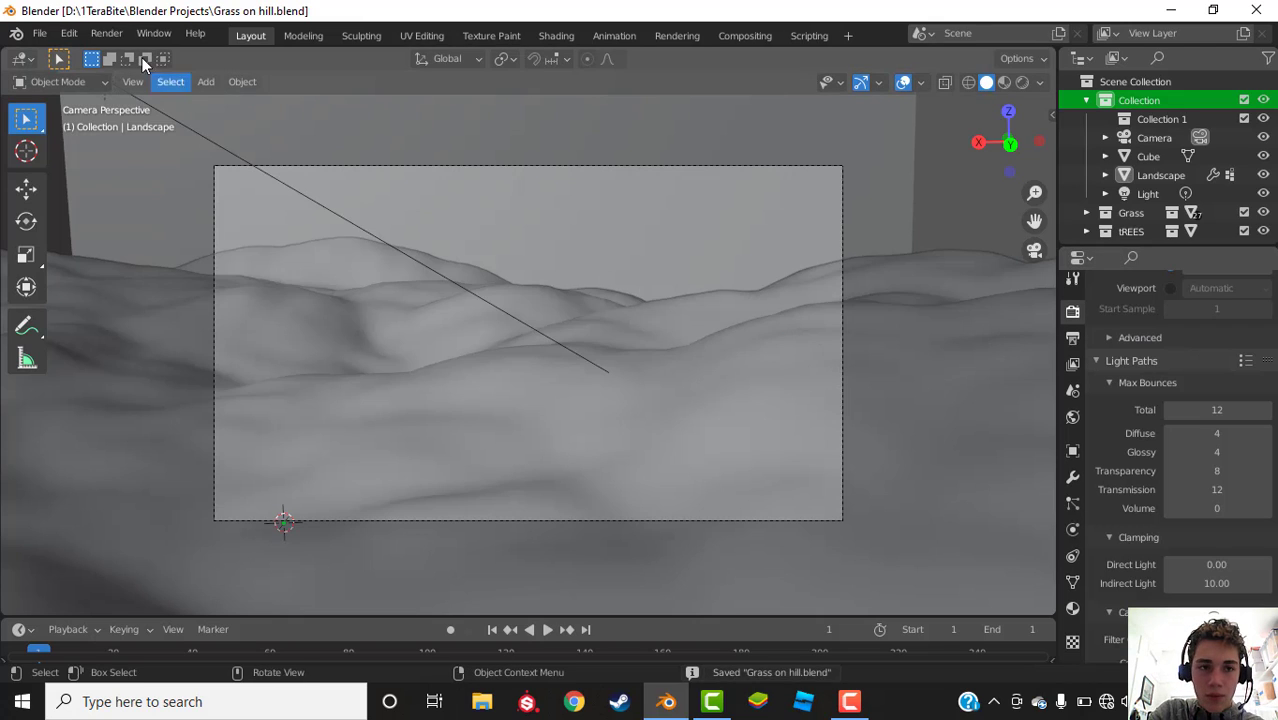
left_click(105, 34)
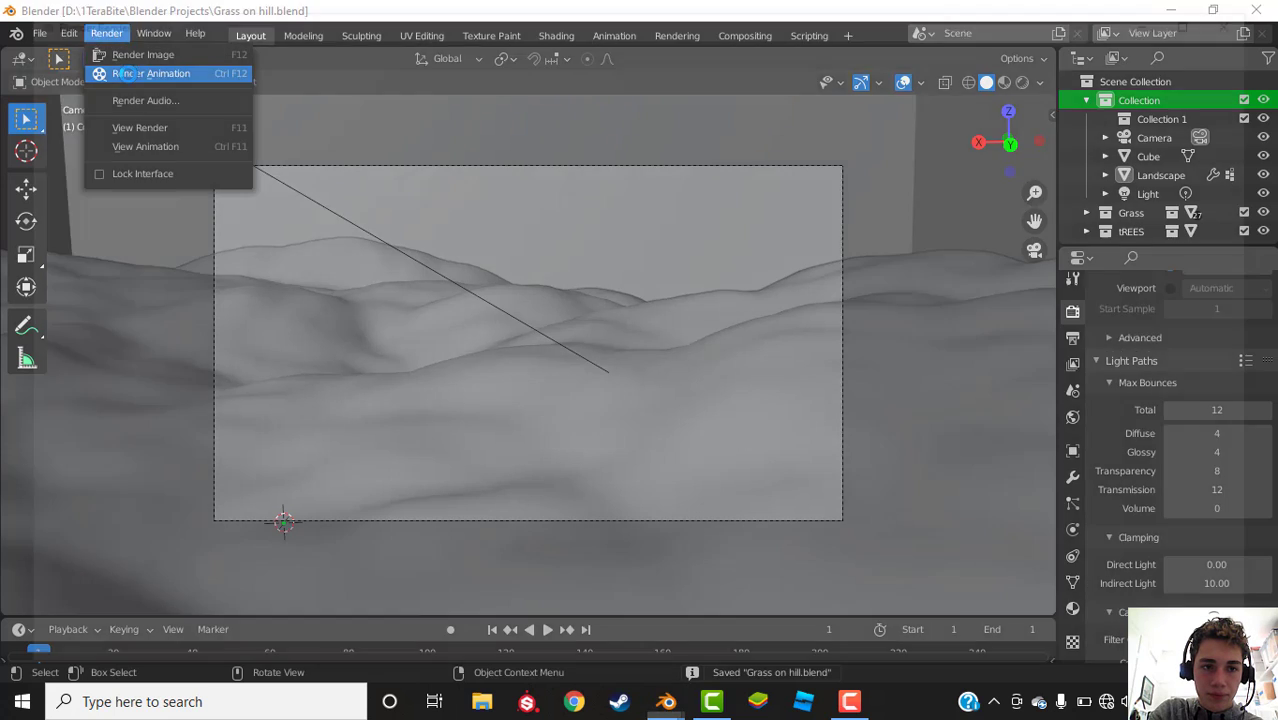
left_click(128, 72)
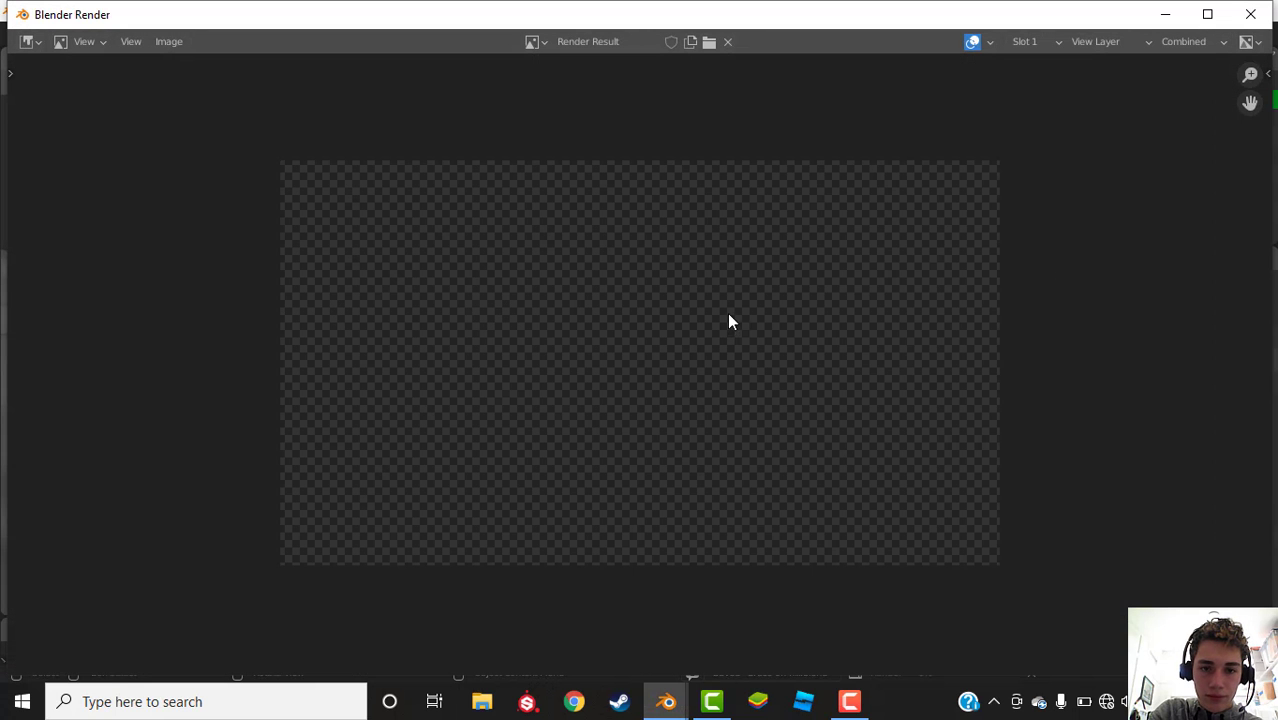